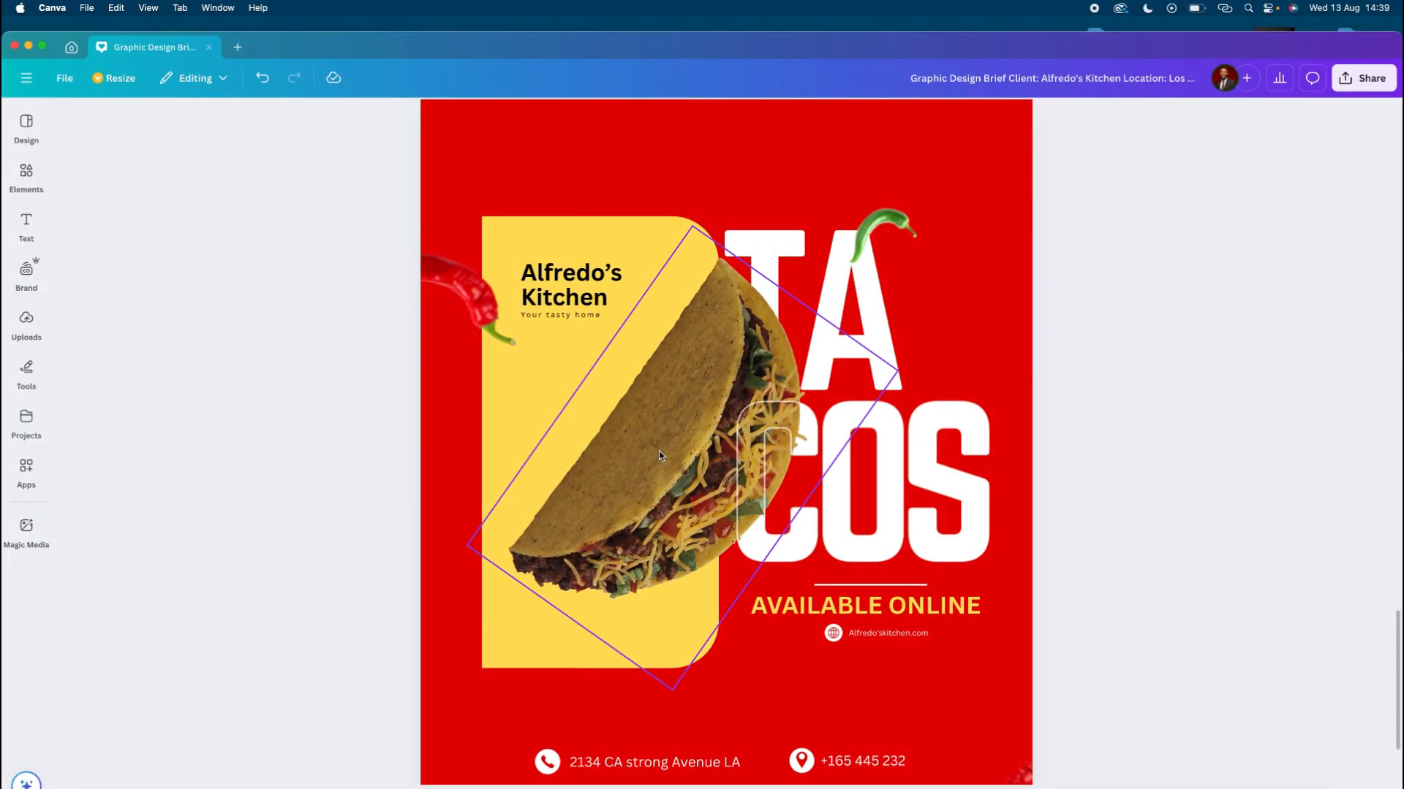
pyautogui.moveTo(659, 450)
pyautogui.mouseDown()
pyautogui.moveTo(914, 475)
pyautogui.moveTo(683, 461)
pyautogui.mouseUp()
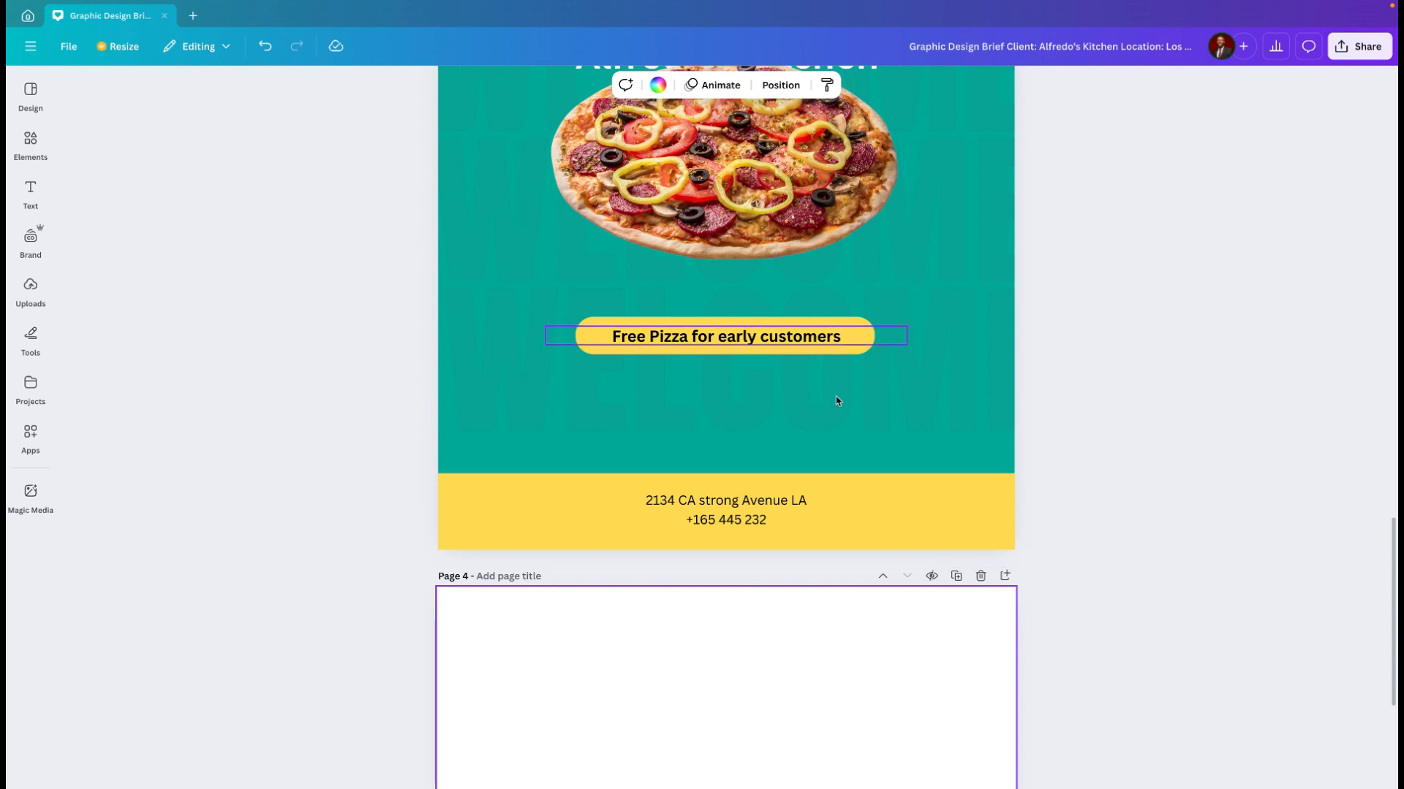
# Step: Insert a square shape on the blank page 4 and fill it with the document's red colour
pyautogui.scroll(1, 852, 391)
pyautogui.scroll(-6, 855, 390)
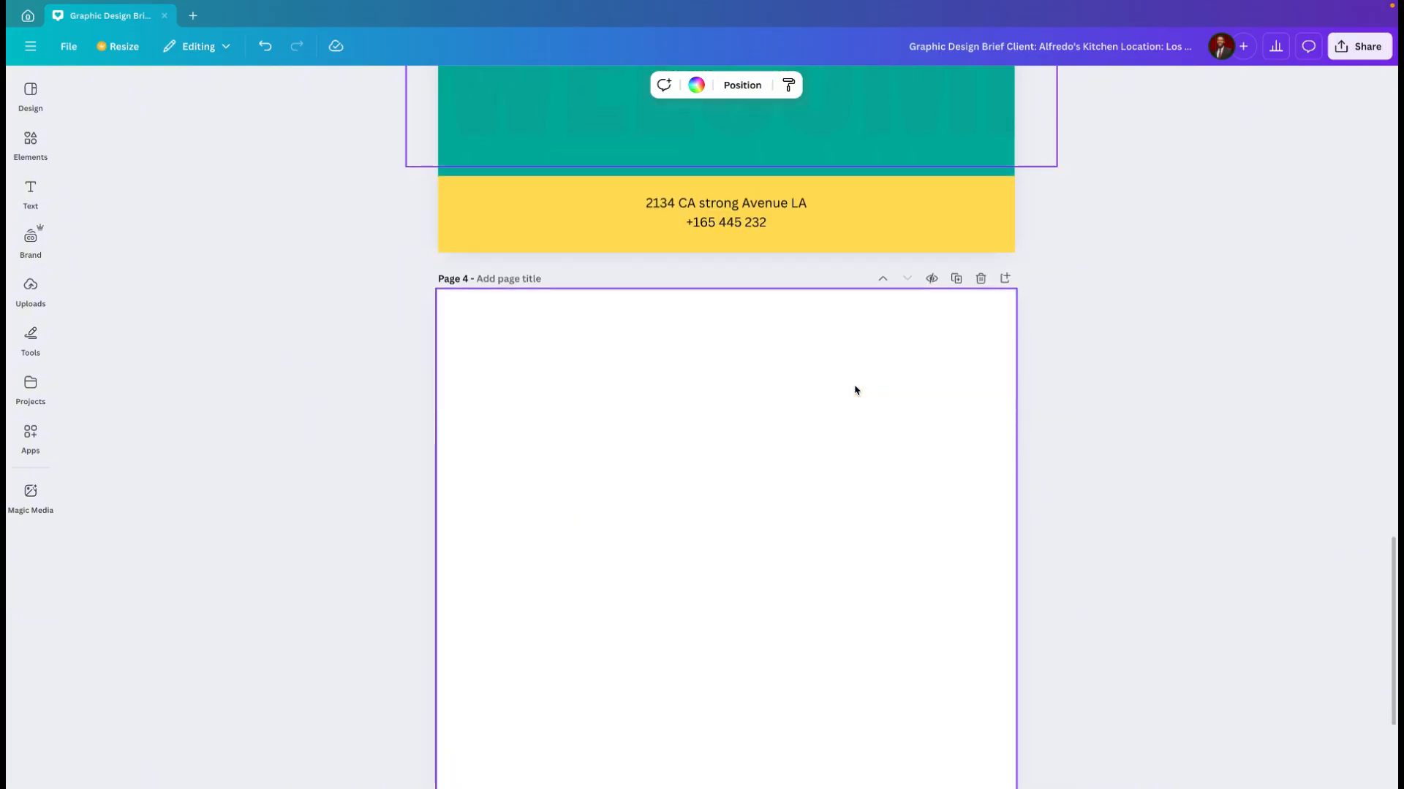
pyautogui.scroll(-1, 855, 390)
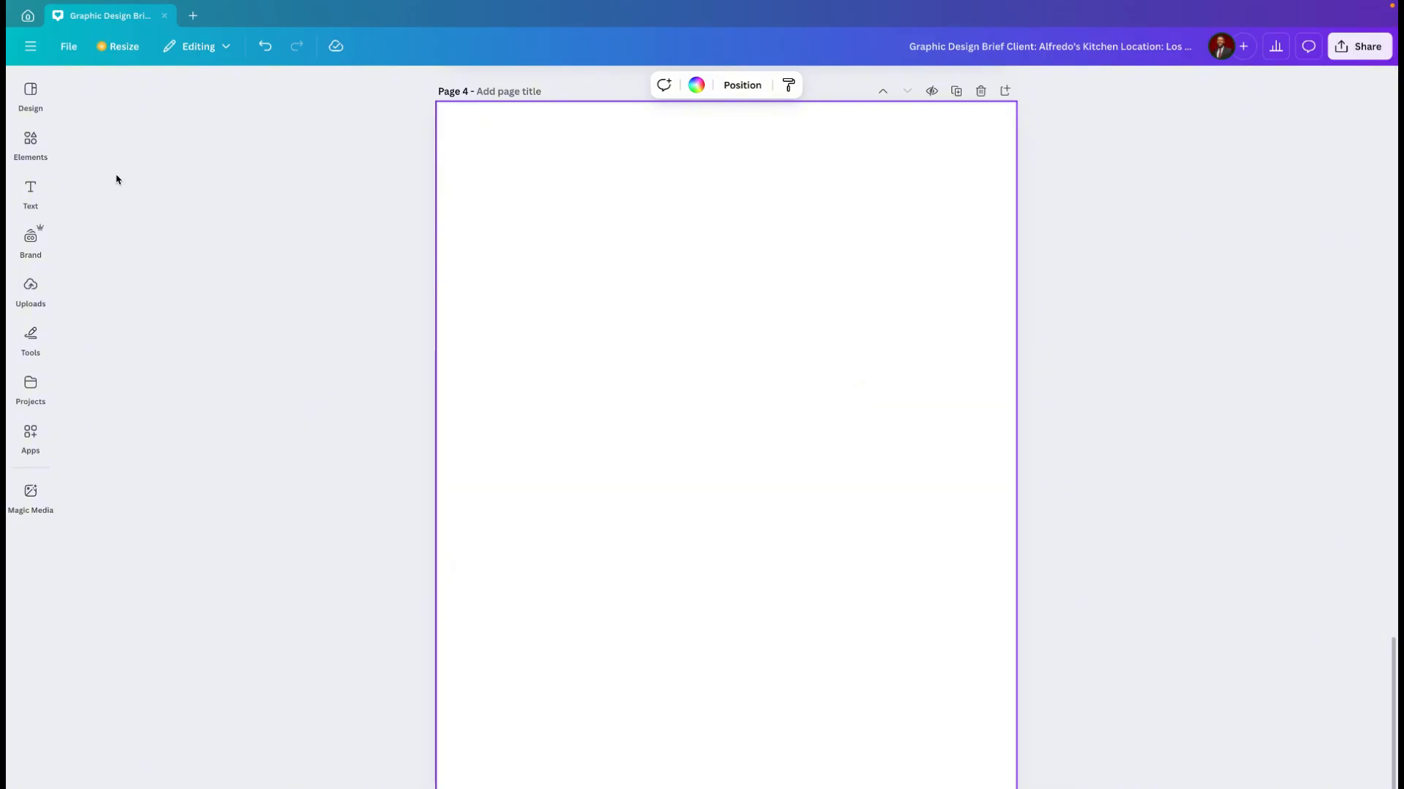
pyautogui.click(36, 143)
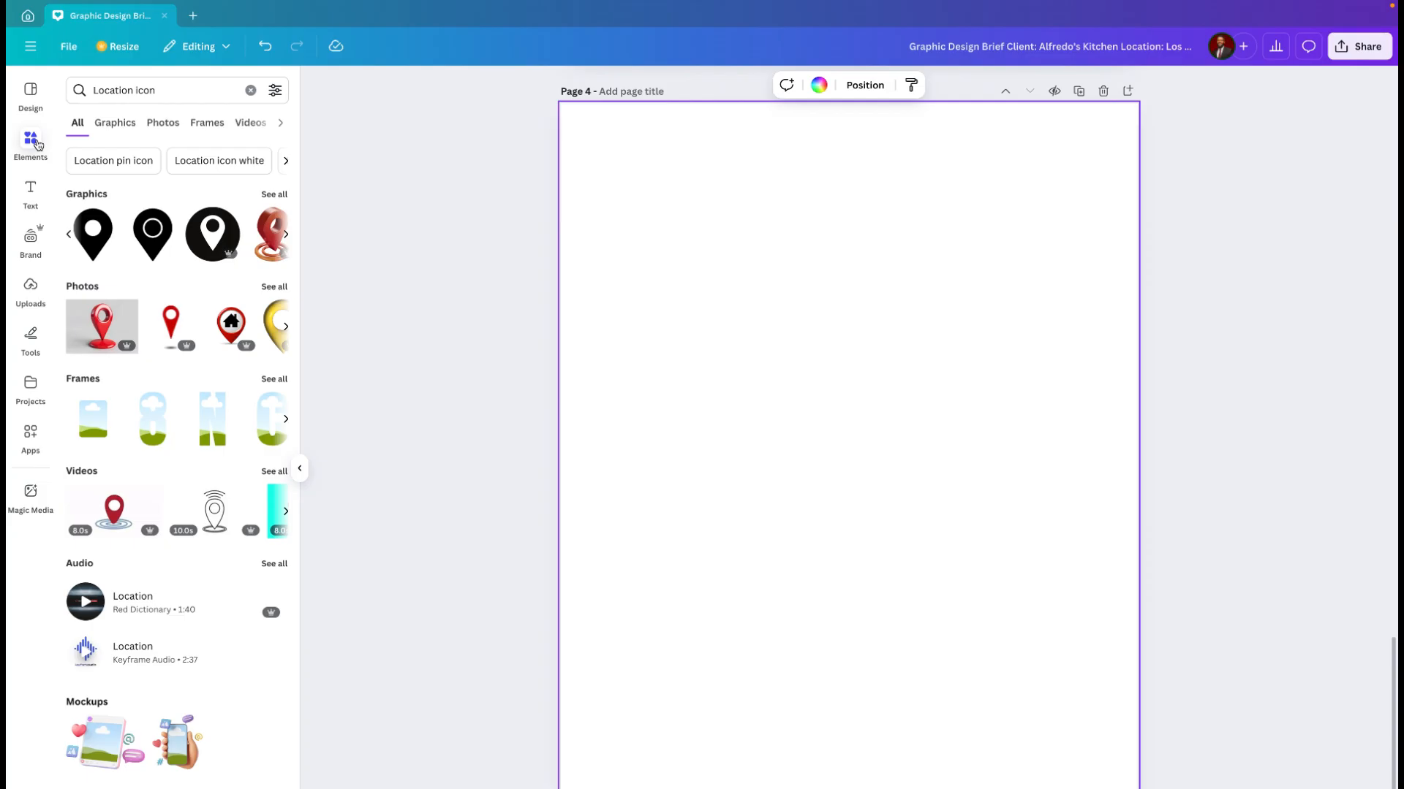
pyautogui.moveTo(183, 325)
pyautogui.click(250, 89)
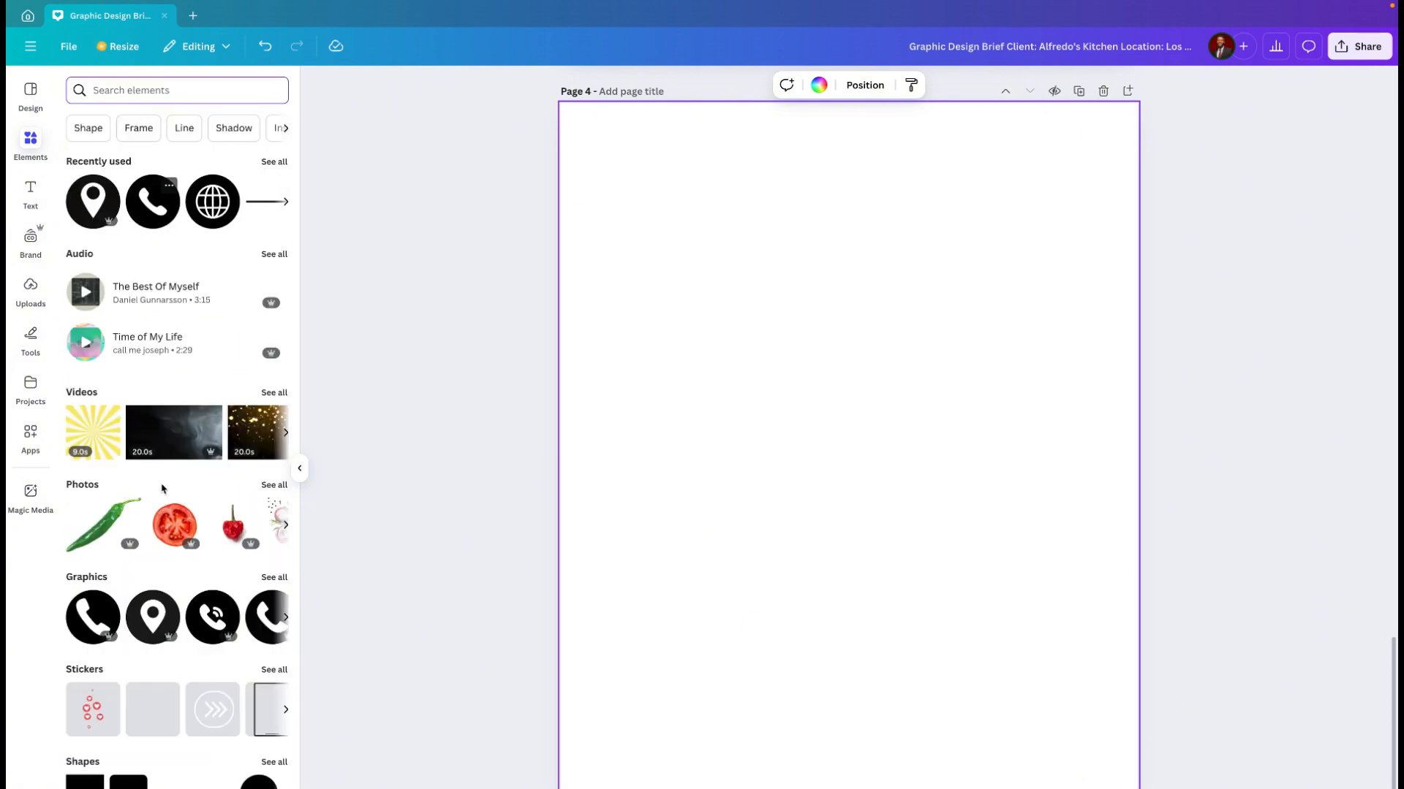
pyautogui.click(93, 783)
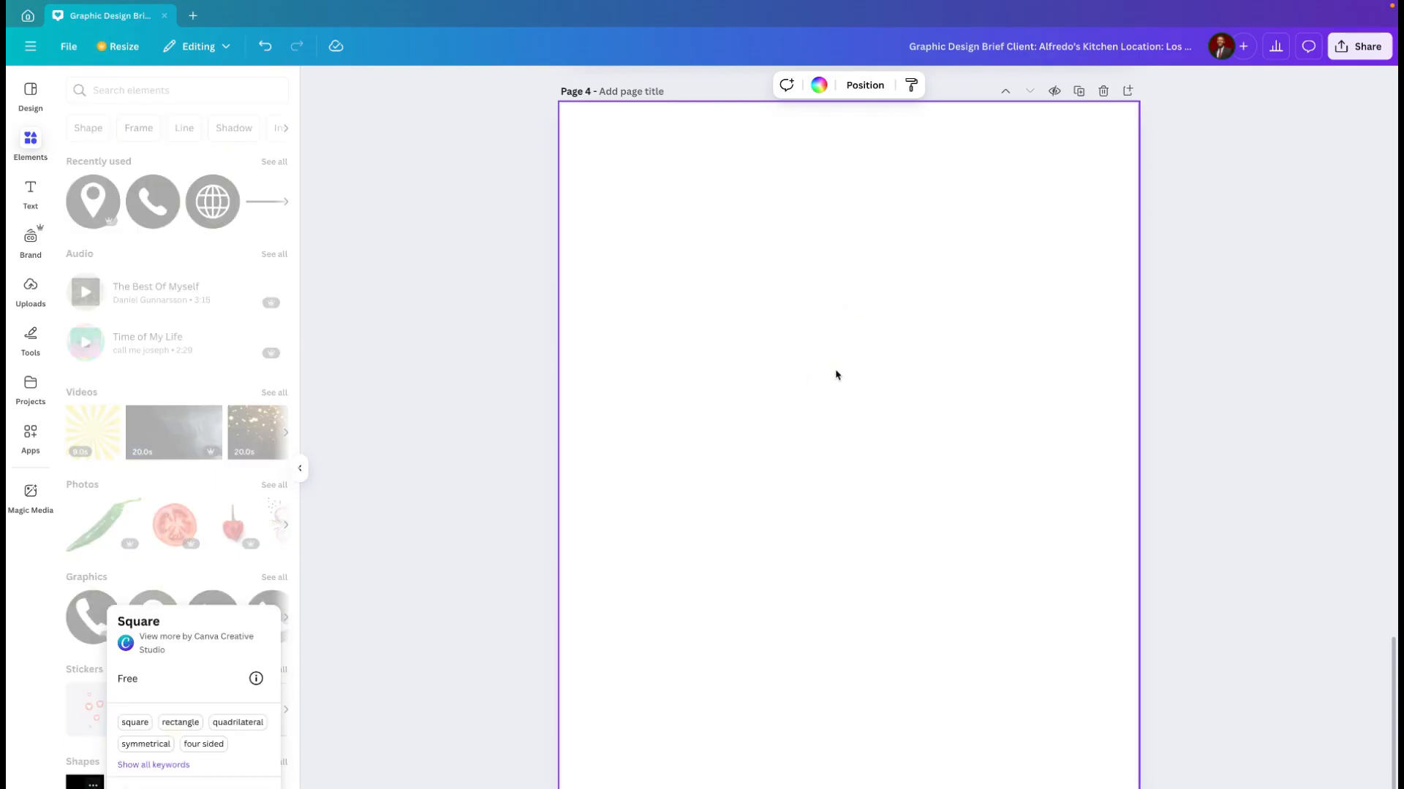
pyautogui.click(95, 787)
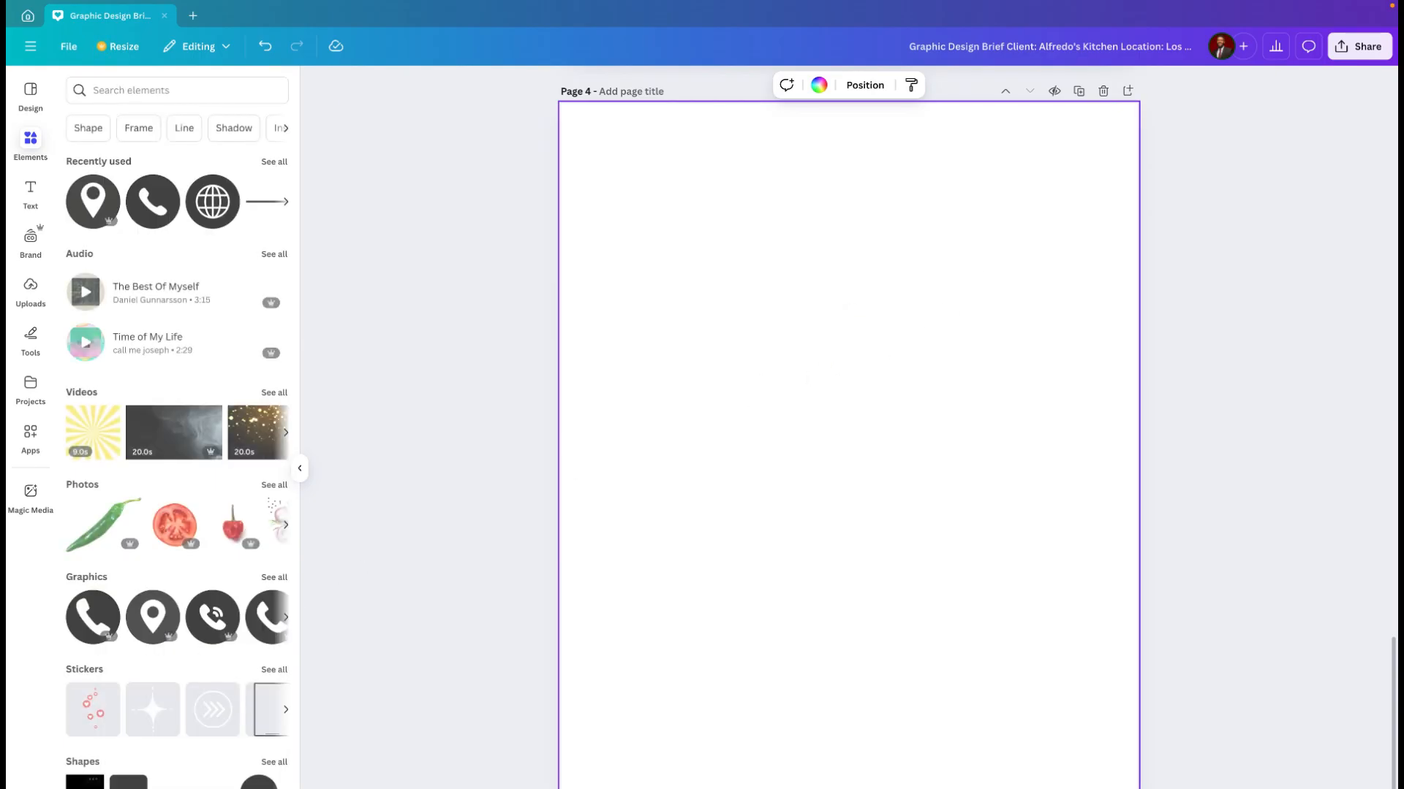
pyautogui.click(83, 784)
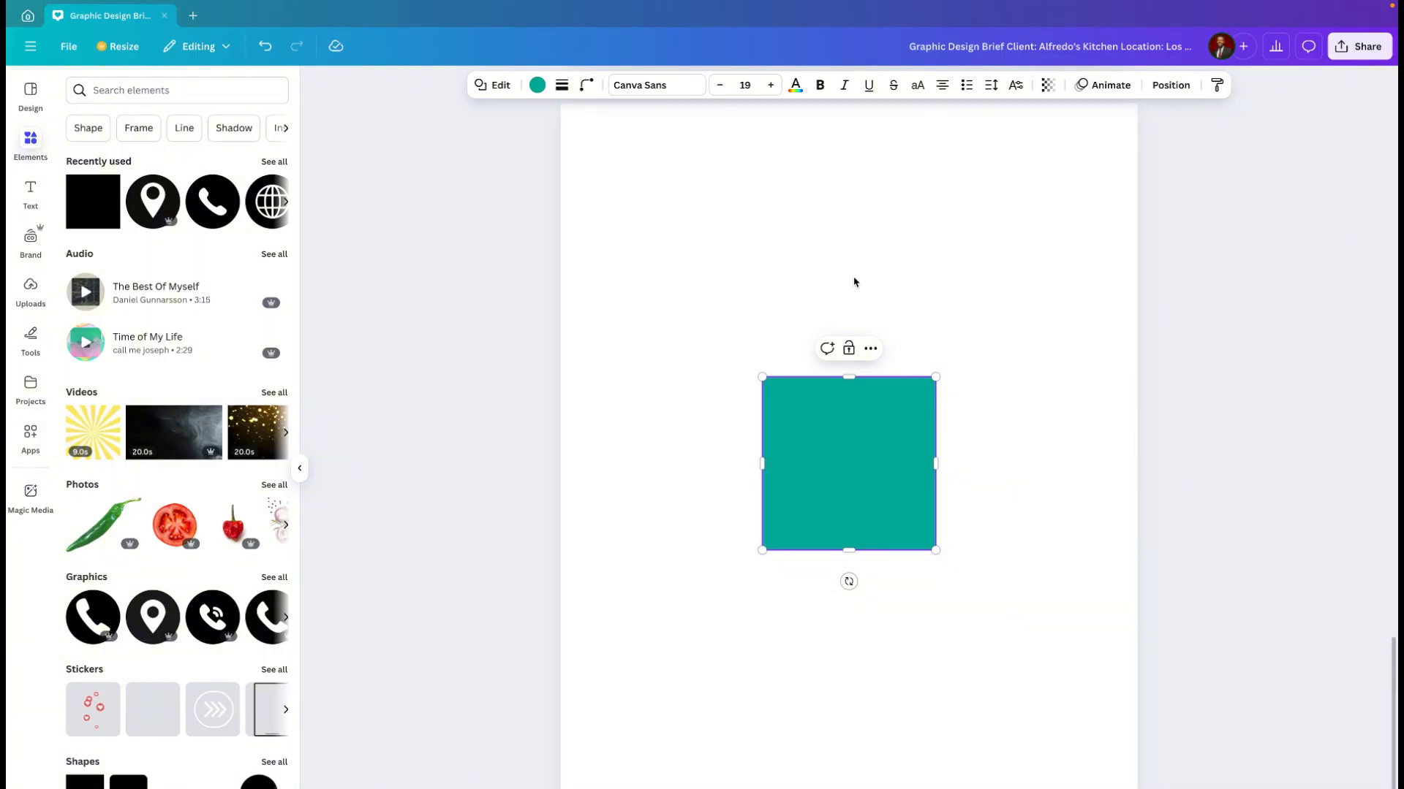
pyautogui.click(536, 85)
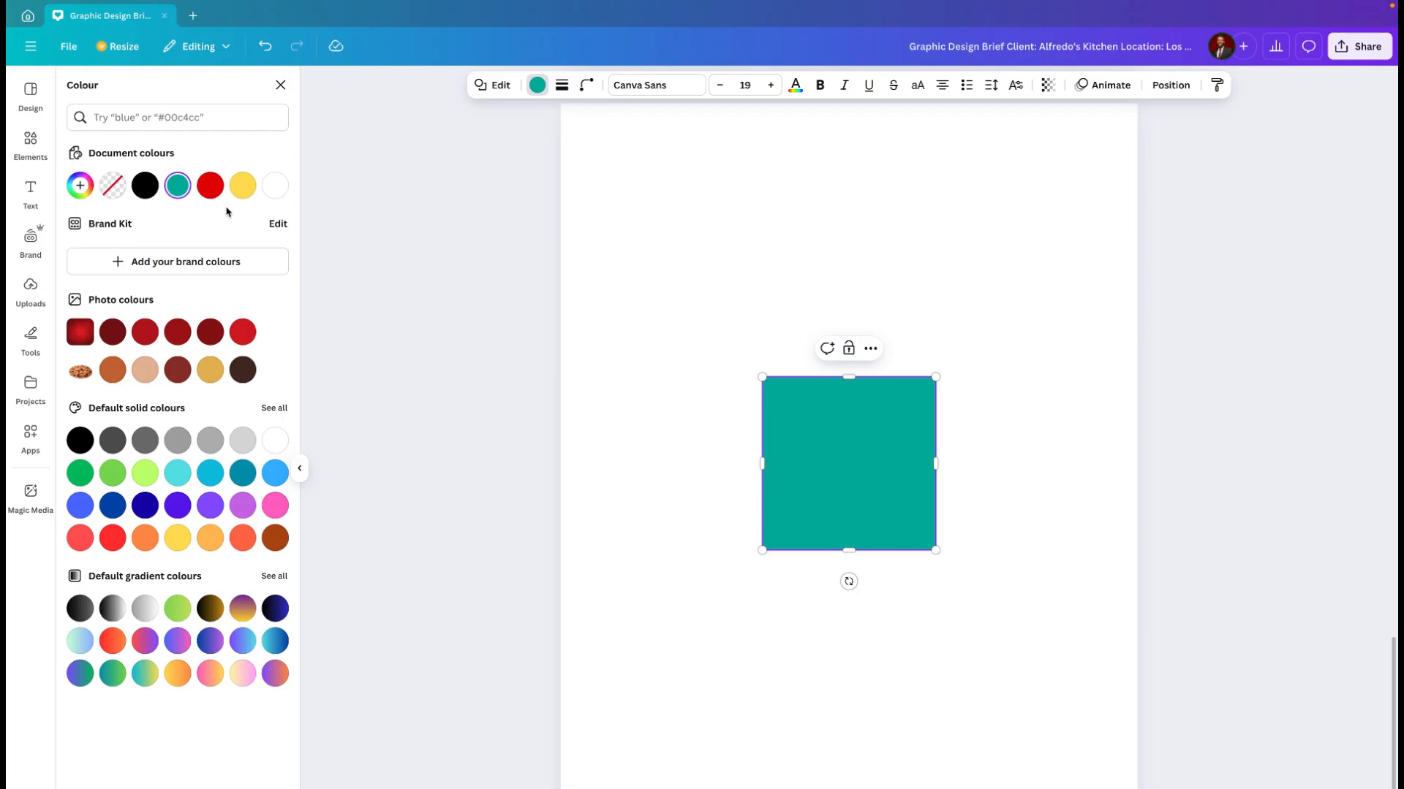
pyautogui.click(210, 189)
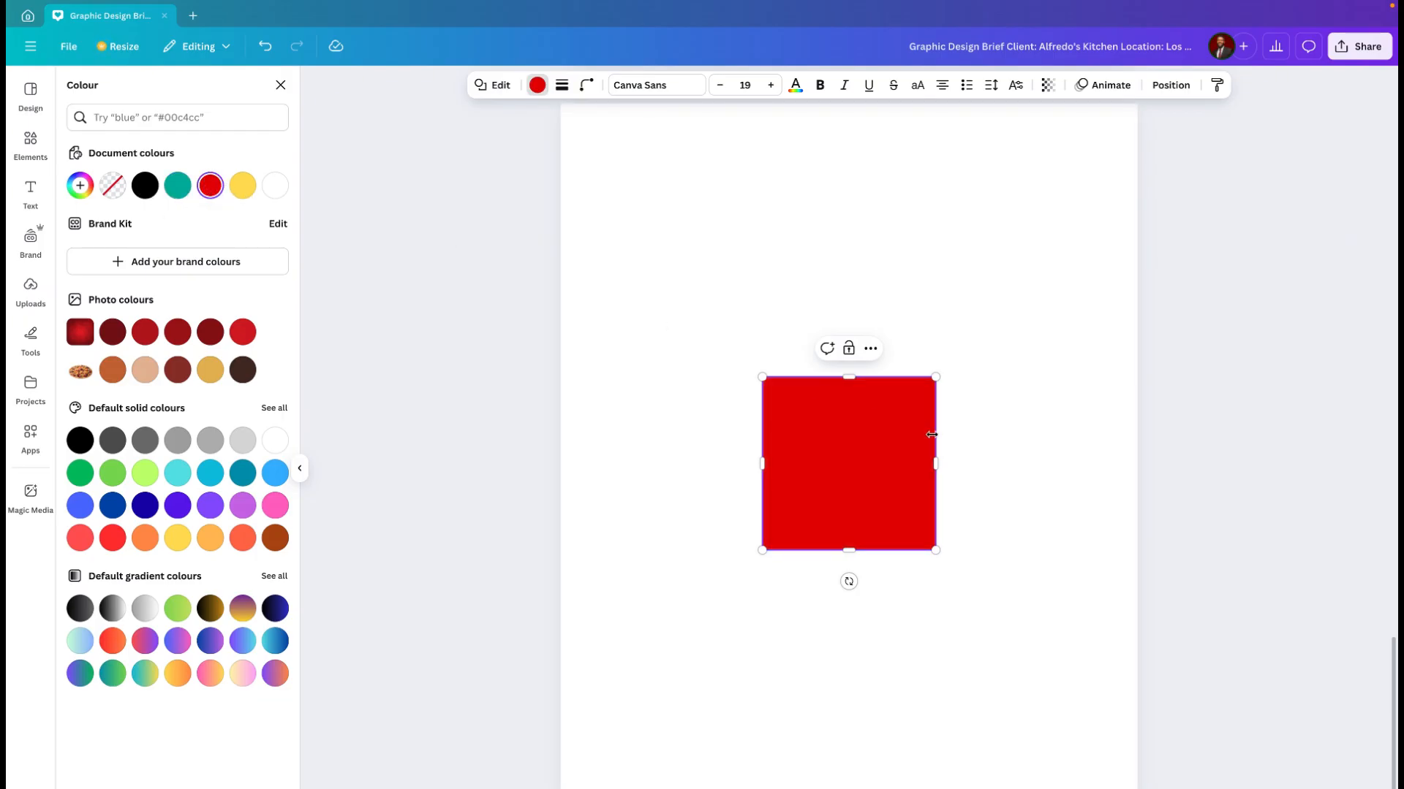
# Step: Stretch the red square to all four page edges so it covers page 4 as a full background
pyautogui.moveTo(843, 376); pyautogui.dragTo(817, 99)
pyautogui.scroll(1, 821, 219)
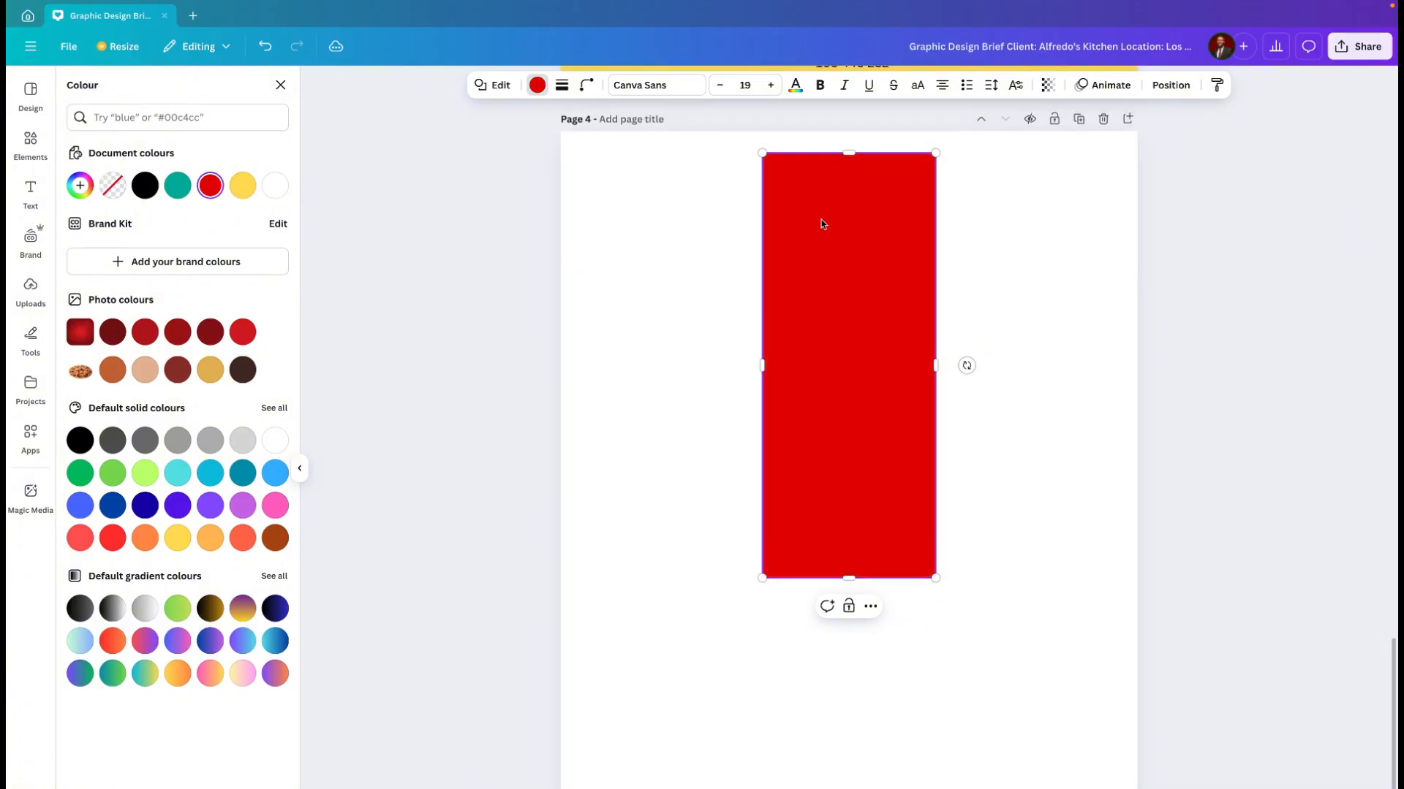
pyautogui.moveTo(850, 176); pyautogui.dragTo(850, 152)
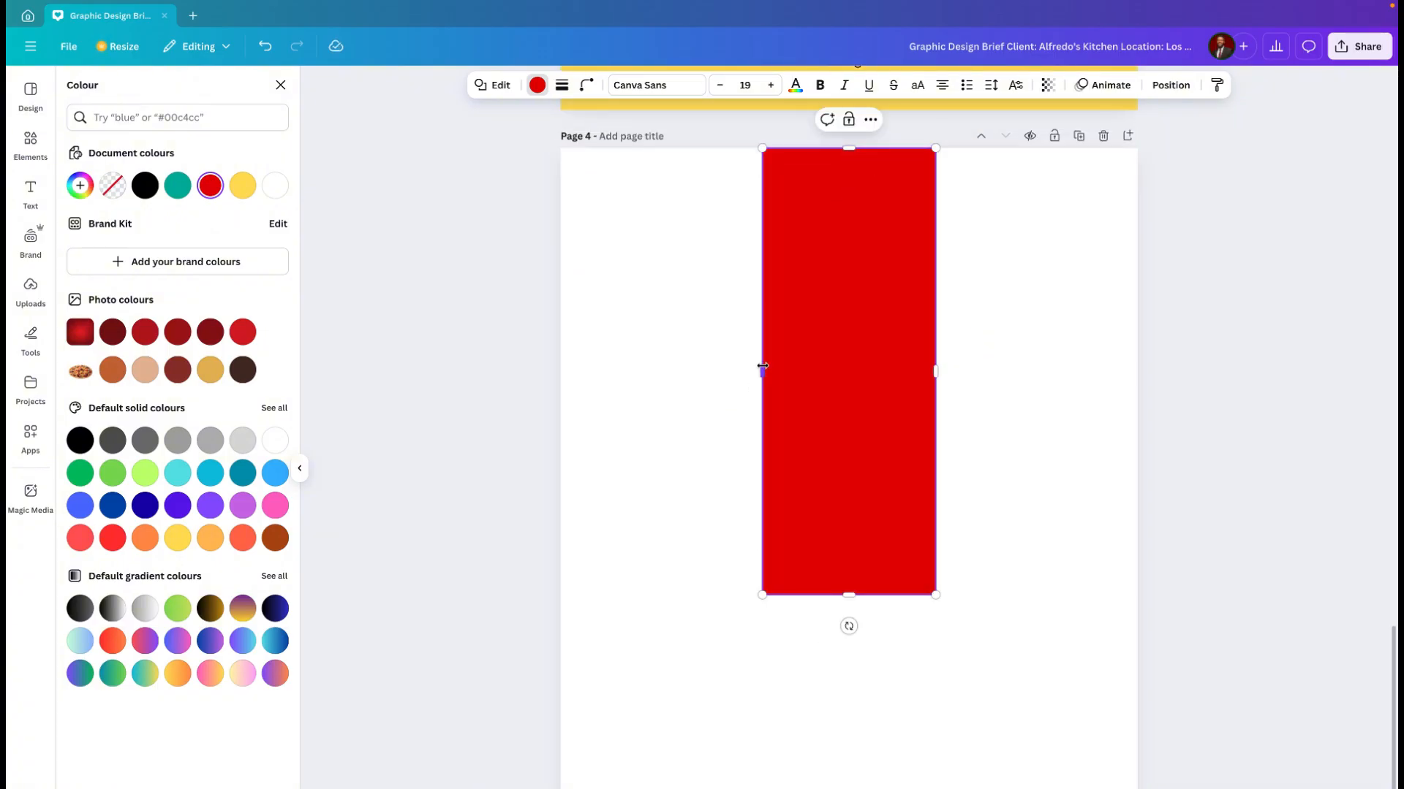
pyautogui.moveTo(762, 370); pyautogui.dragTo(558, 388)
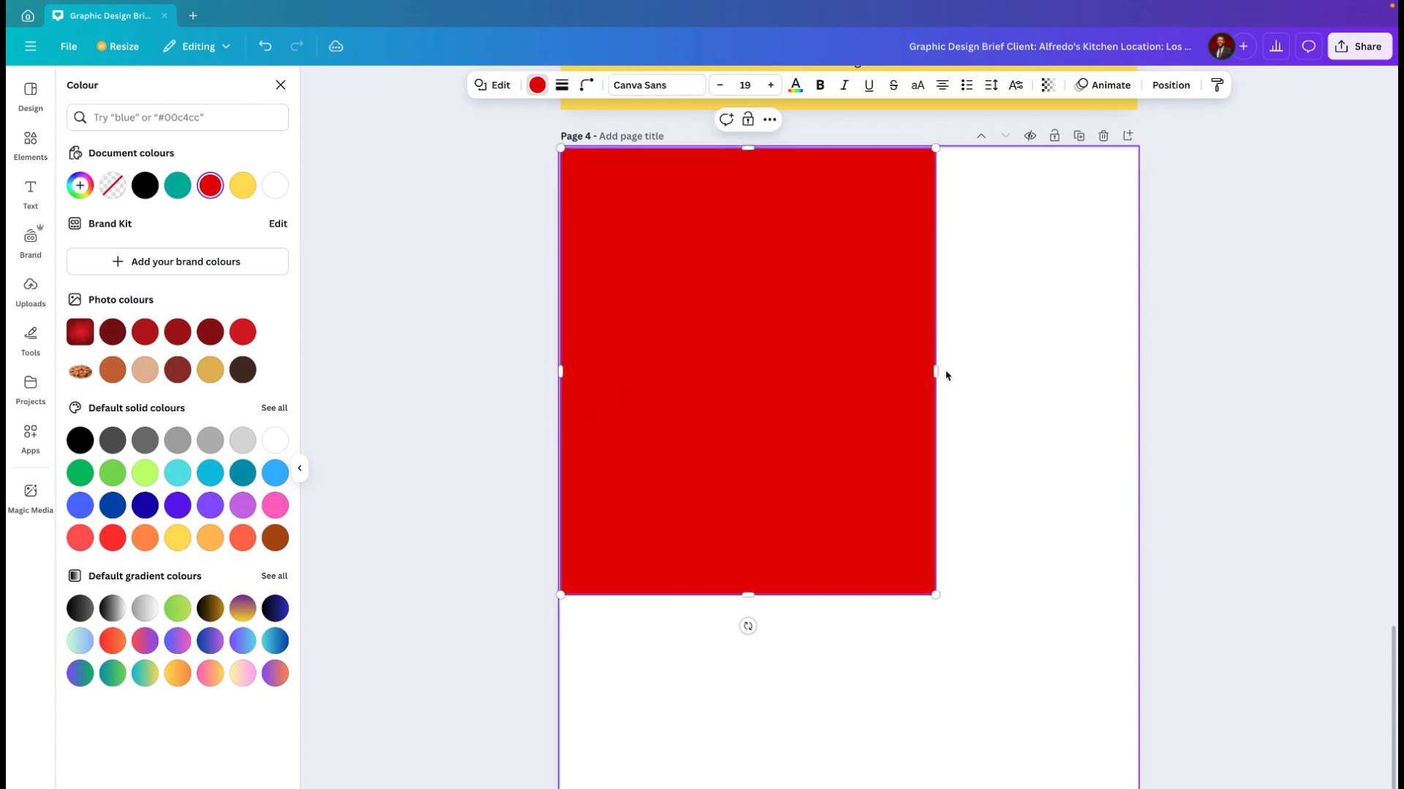
pyautogui.moveTo(935, 371); pyautogui.dragTo(1137, 369)
pyautogui.scroll(-2, 911, 572)
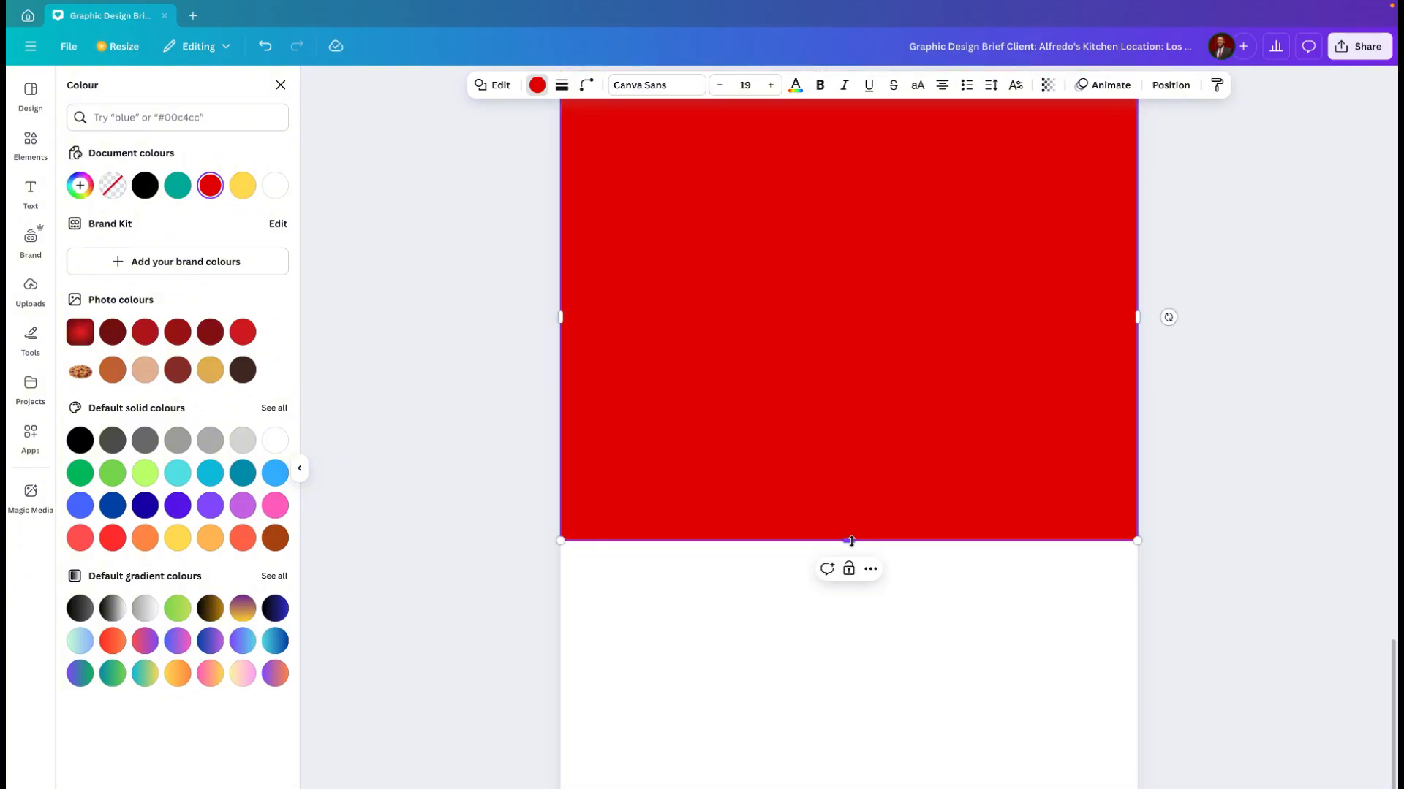
pyautogui.moveTo(852, 598); pyautogui.dragTo(852, 788)
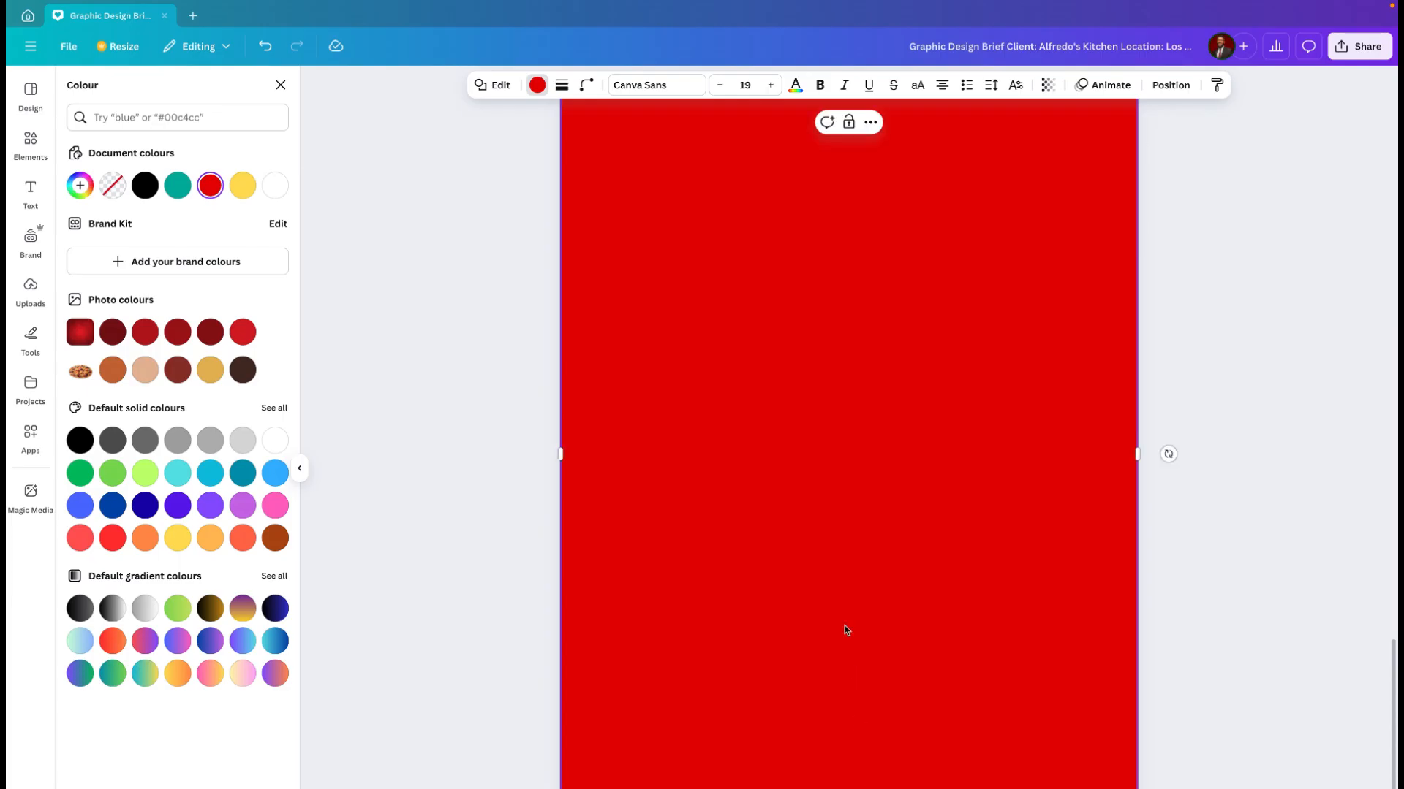
pyautogui.scroll(1, 847, 630)
pyautogui.scroll(-4, 847, 630)
pyautogui.scroll(-2, 847, 631)
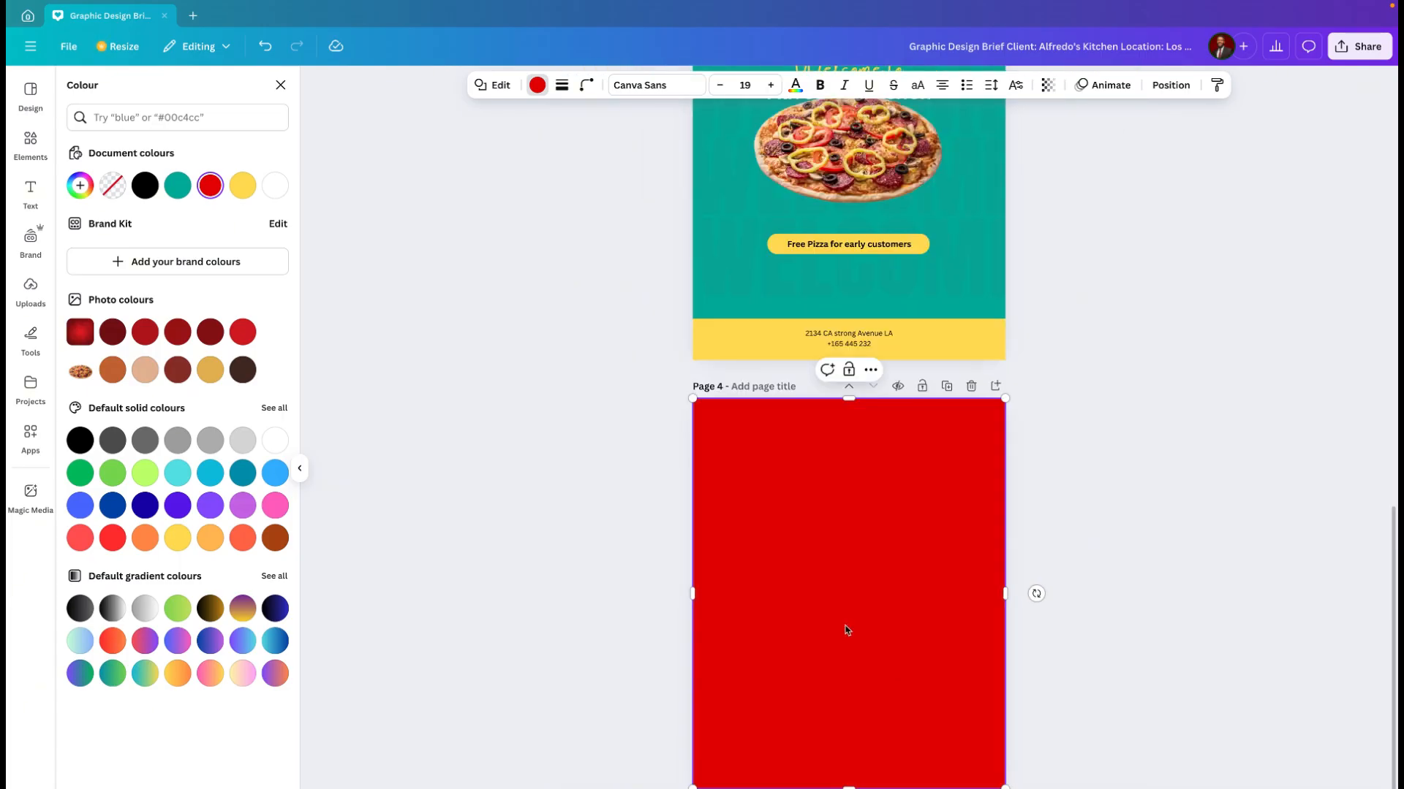
pyautogui.scroll(3, 847, 630)
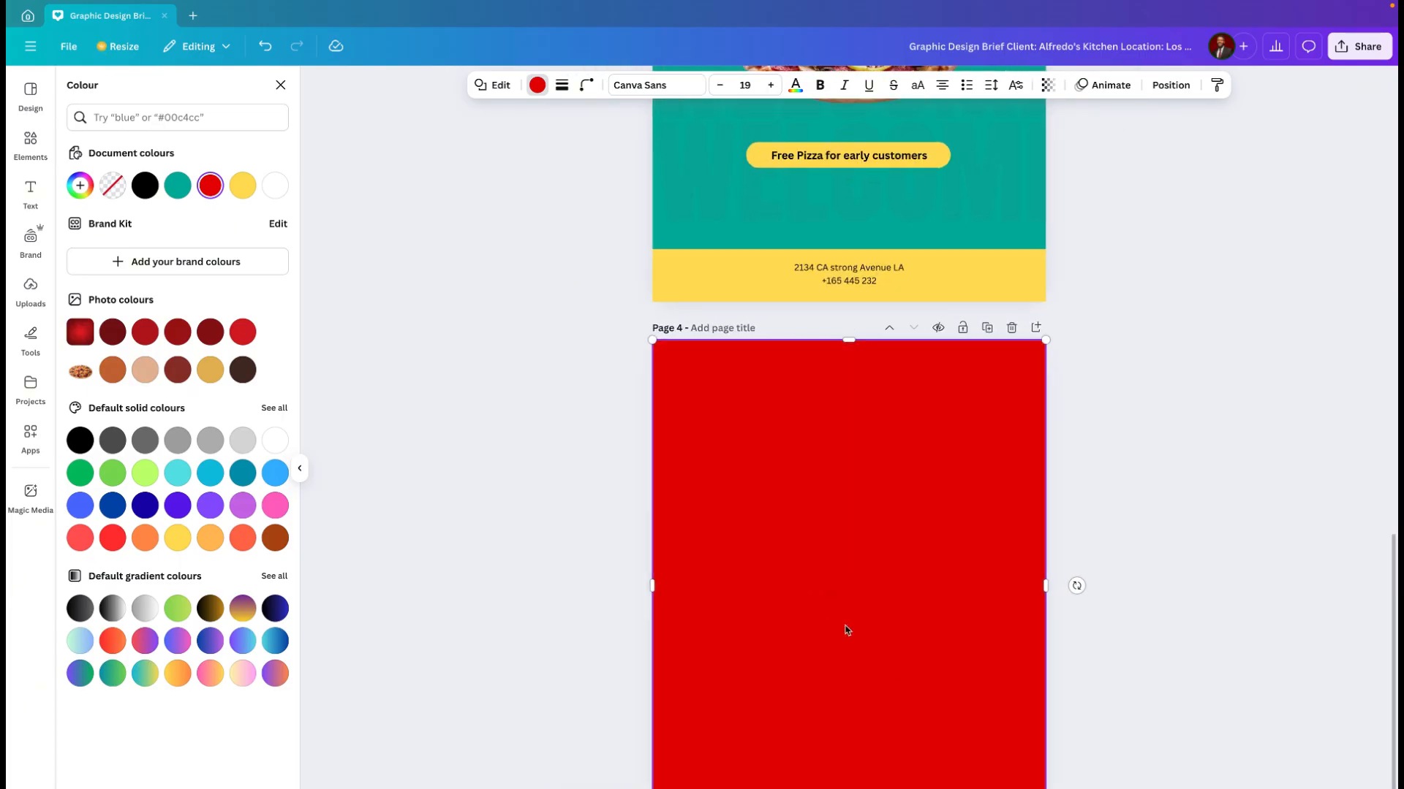
pyautogui.scroll(-1, 847, 630)
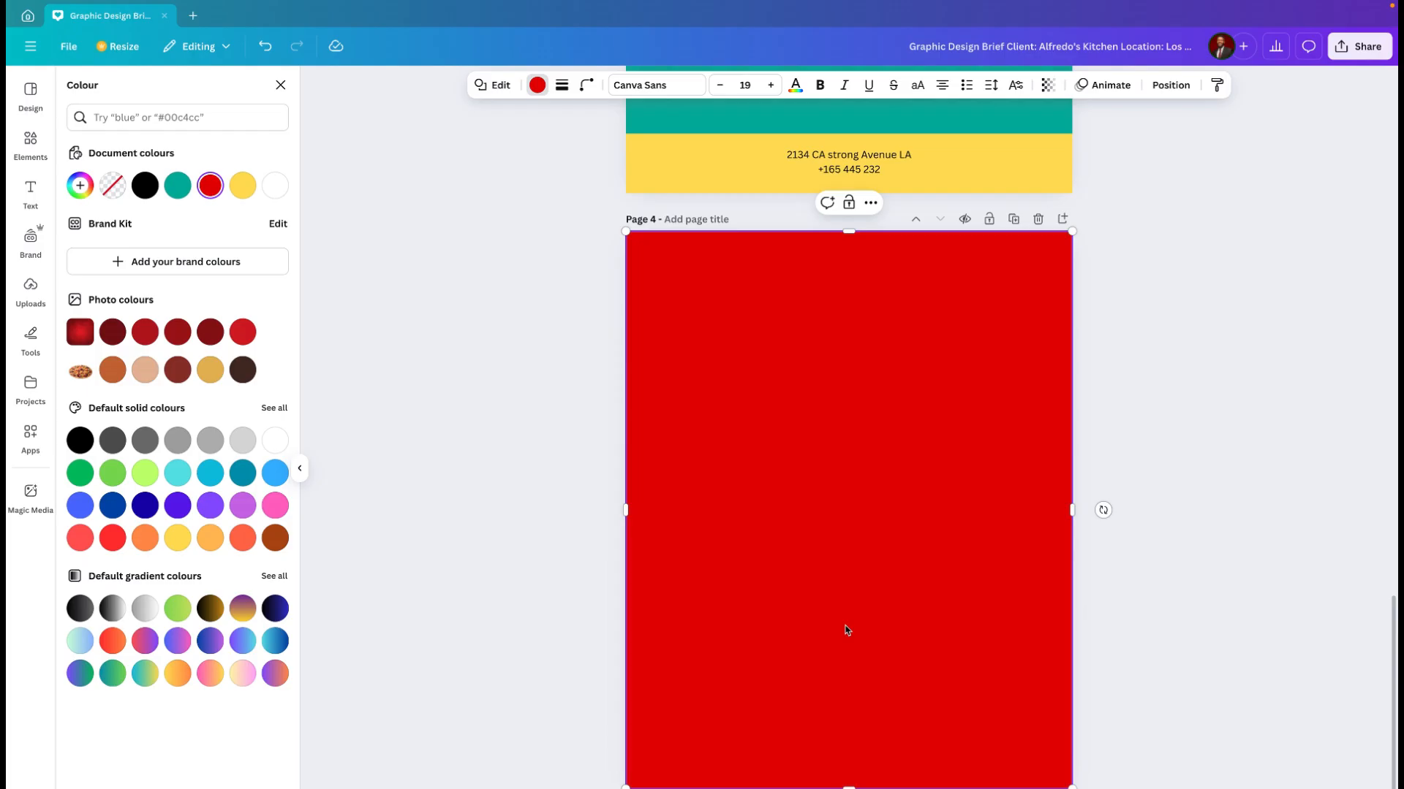
pyautogui.scroll(2, 875, 431)
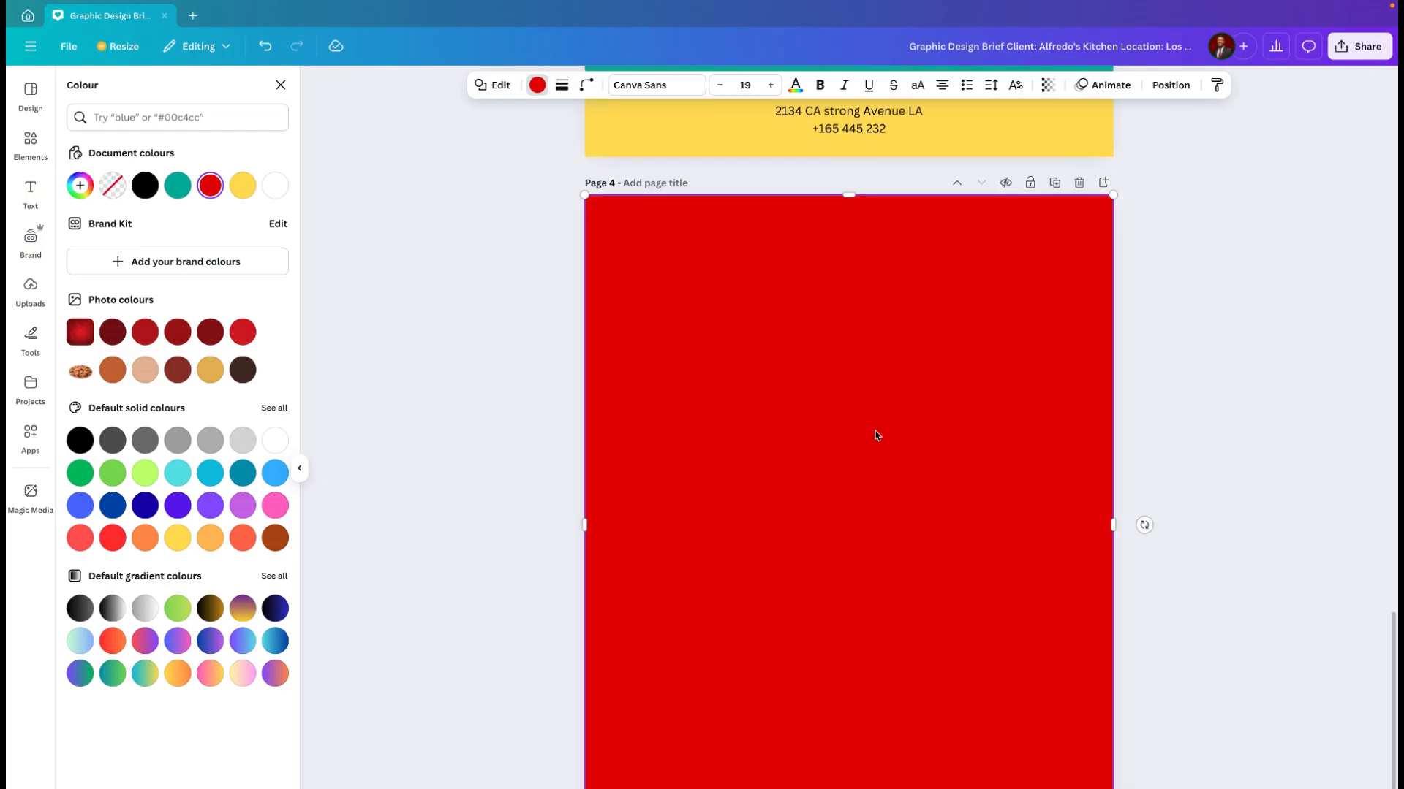
pyautogui.scroll(-1, 812, 447)
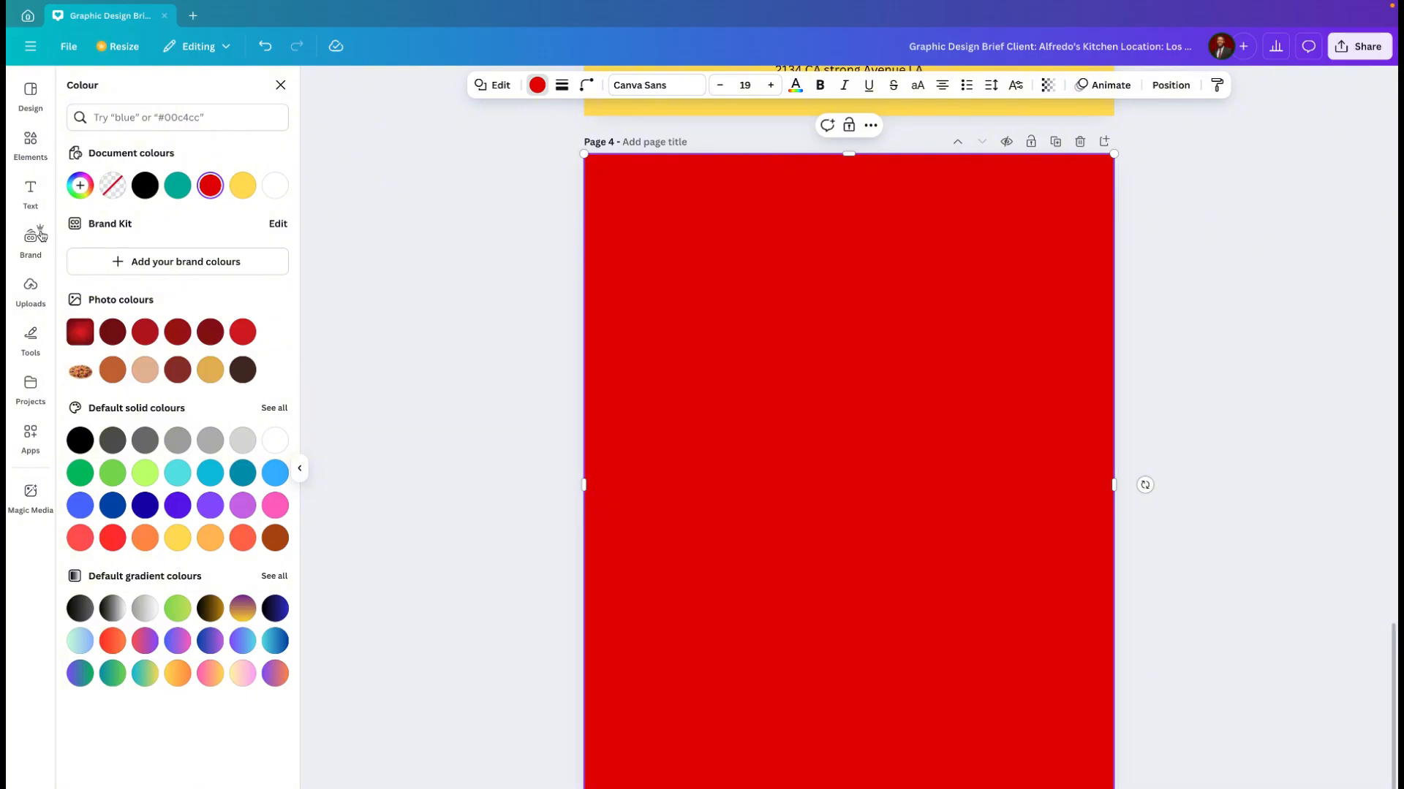
# Step: Insert a second square over the red background and move it to the upper-left area of the page
pyautogui.click(32, 146)
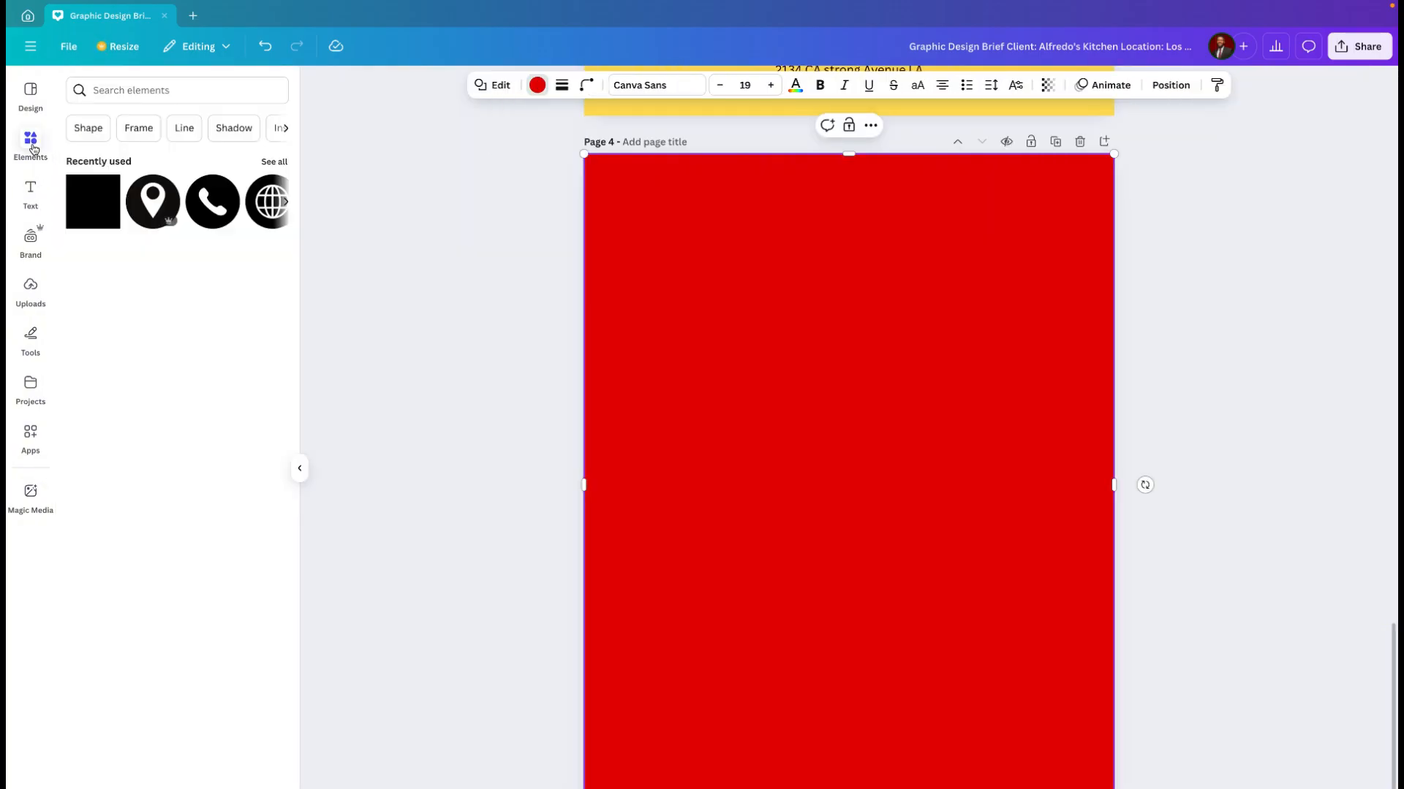
pyautogui.click(87, 206)
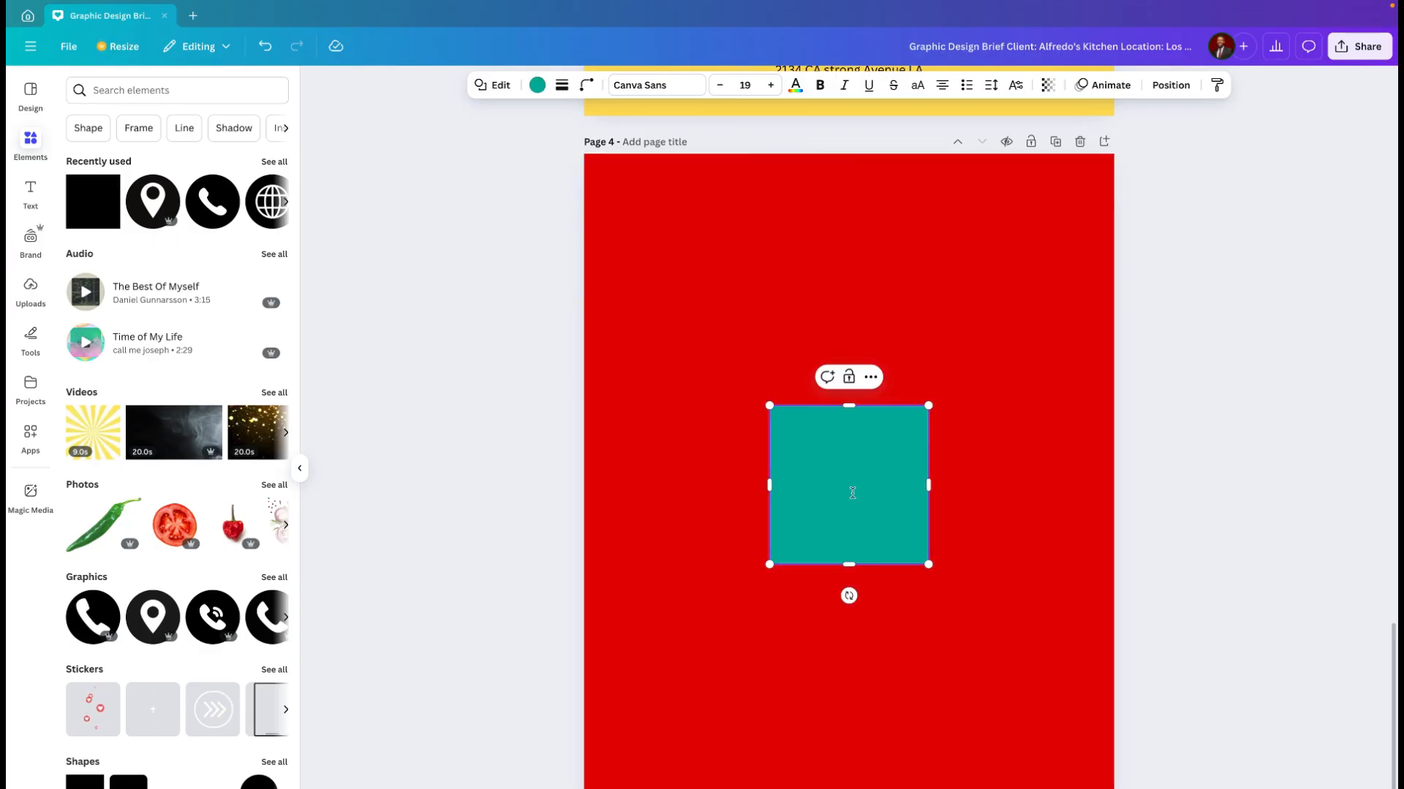
pyautogui.click(780, 649)
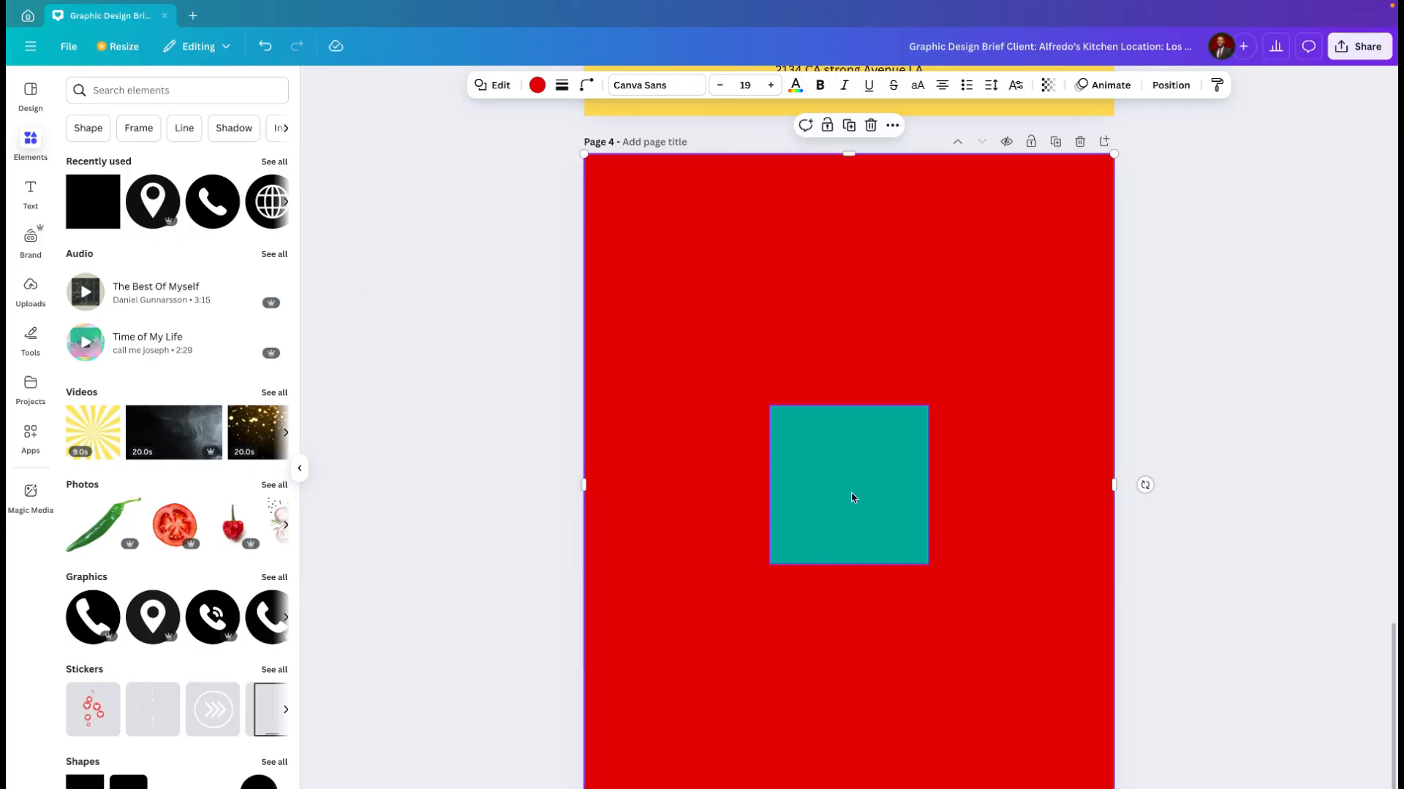
pyautogui.click(852, 498)
pyautogui.moveTo(810, 462); pyautogui.dragTo(734, 367)
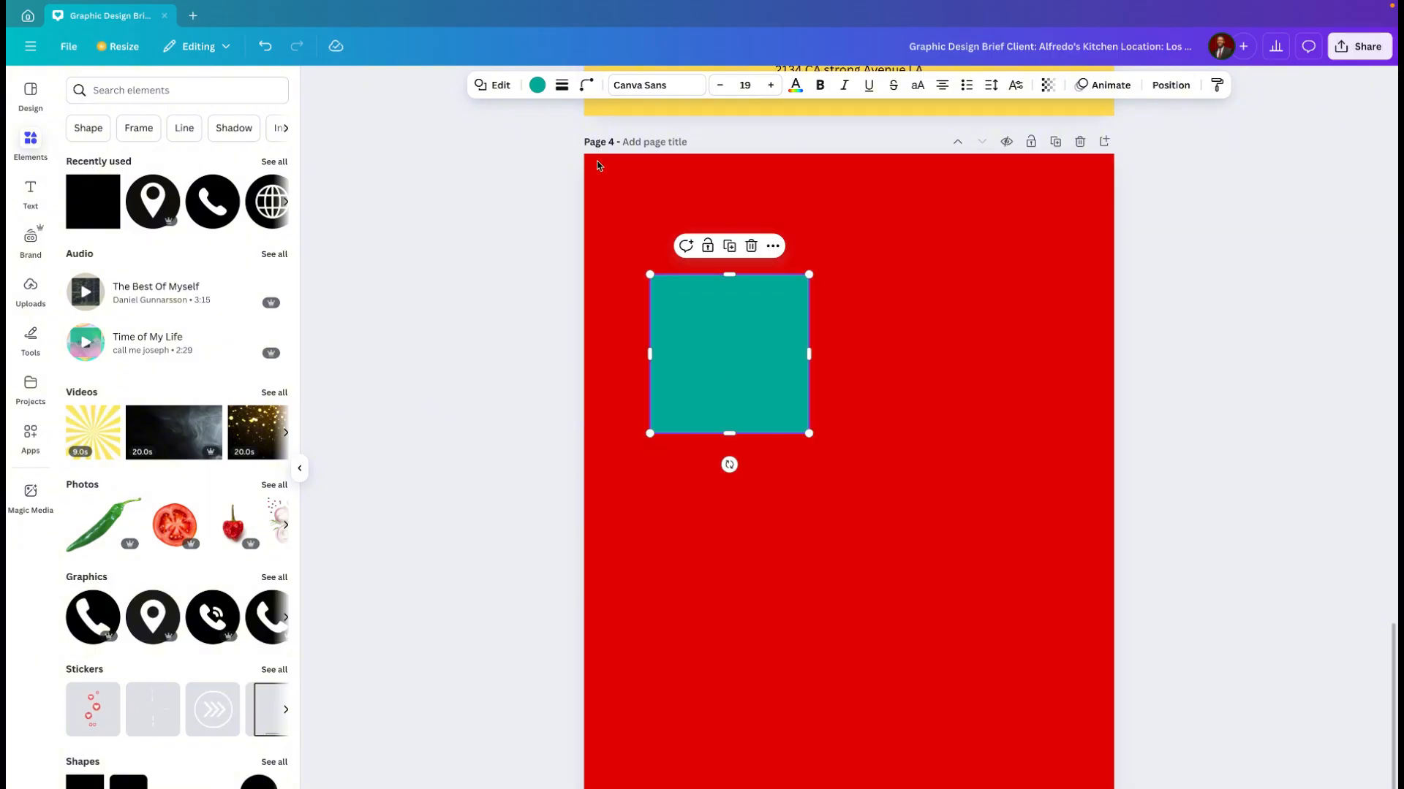
# Step: Try a corner rounding of 51 on the teal square and reset the rounding to 0
pyautogui.click(586, 86)
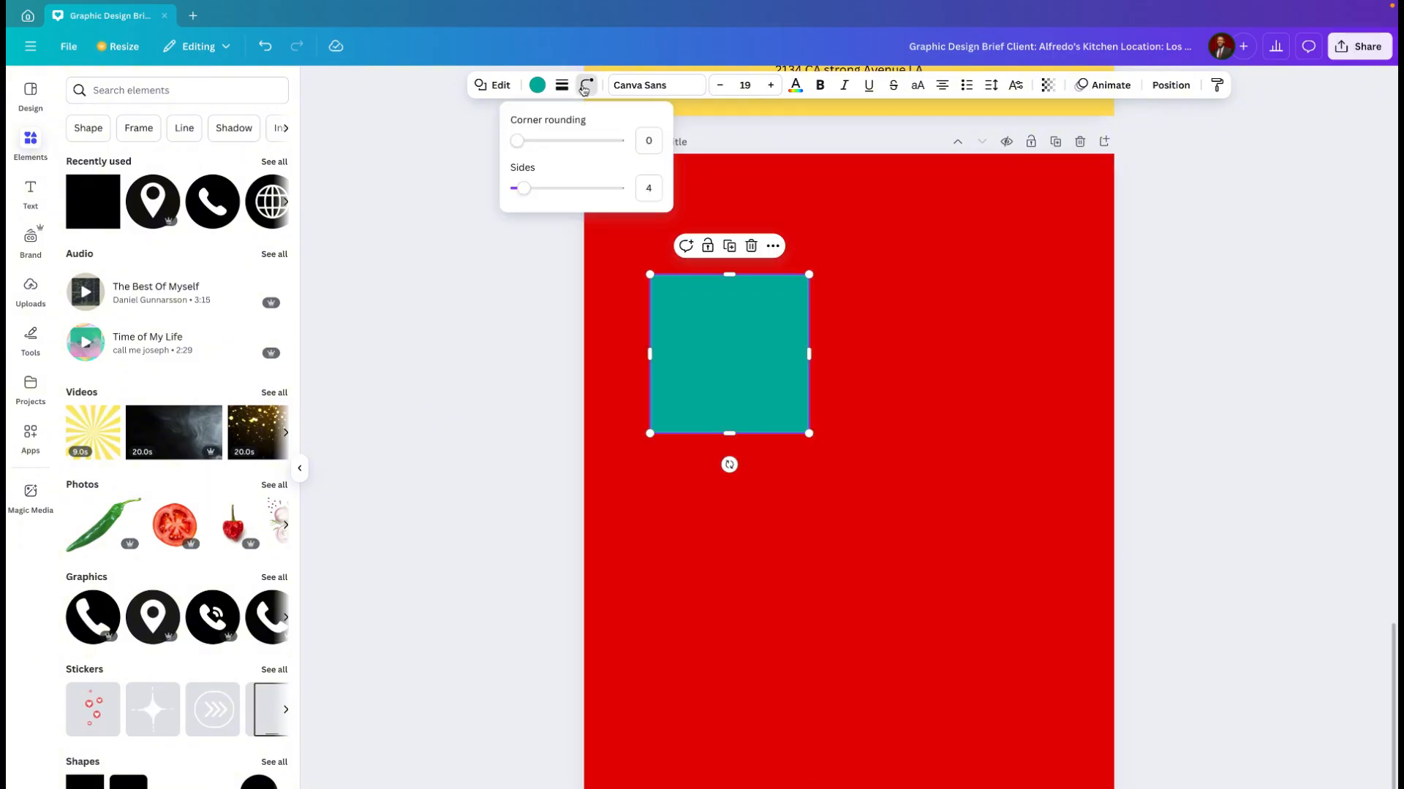
pyautogui.moveTo(518, 140); pyautogui.dragTo(579, 149)
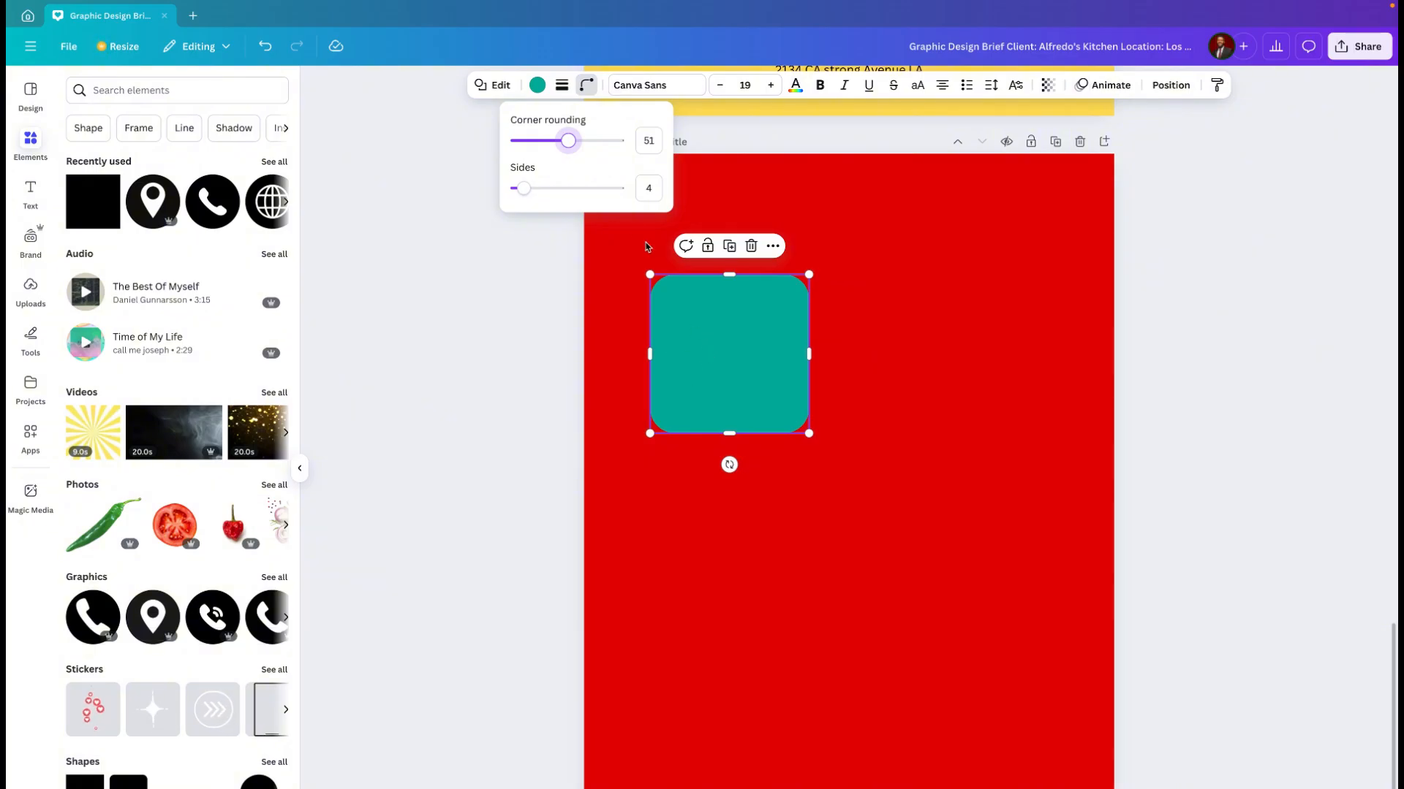
pyautogui.moveTo(571, 145); pyautogui.dragTo(514, 142)
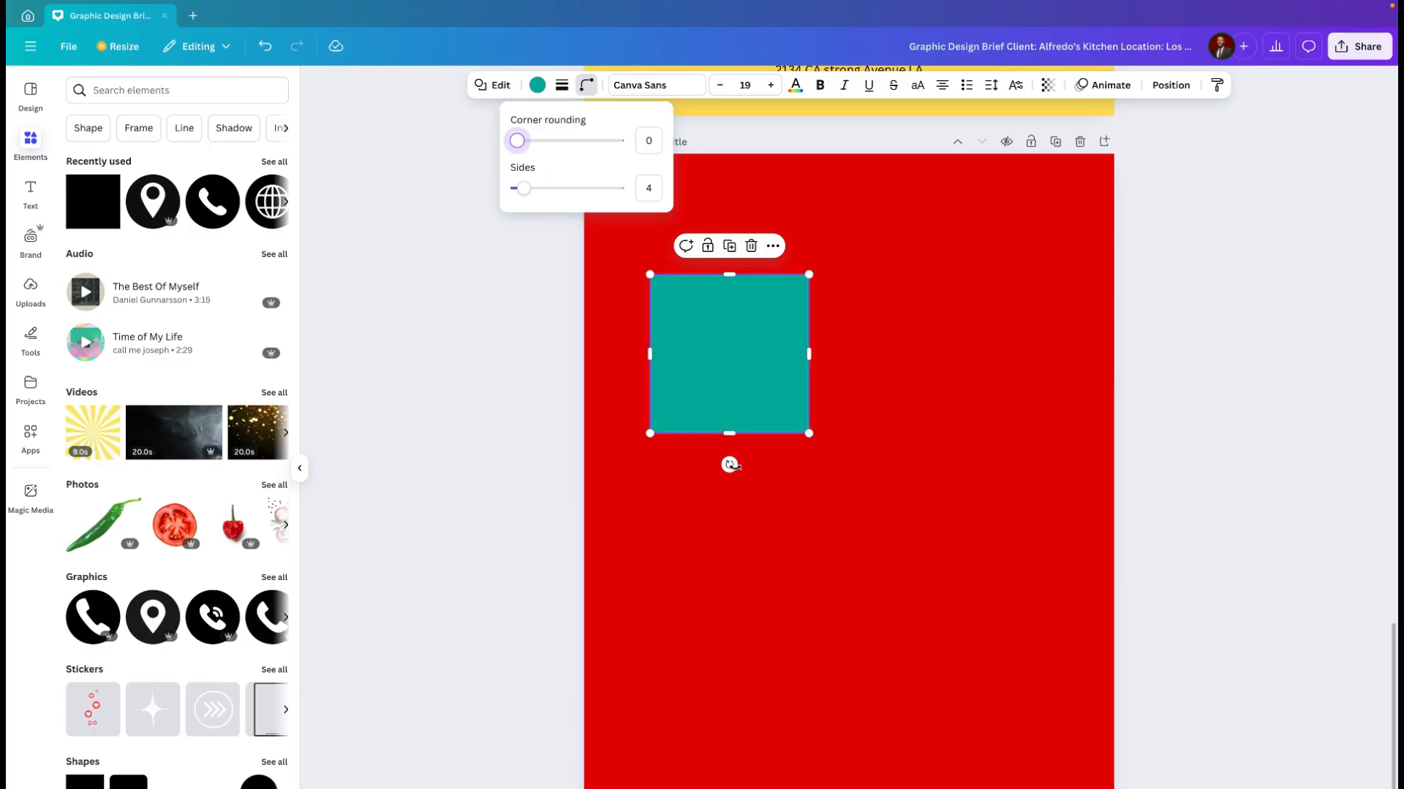
# Step: Stretch the teal square into a tall vertical rectangle and position it along the left side of page 4
pyautogui.moveTo(728, 433); pyautogui.dragTo(735, 673)
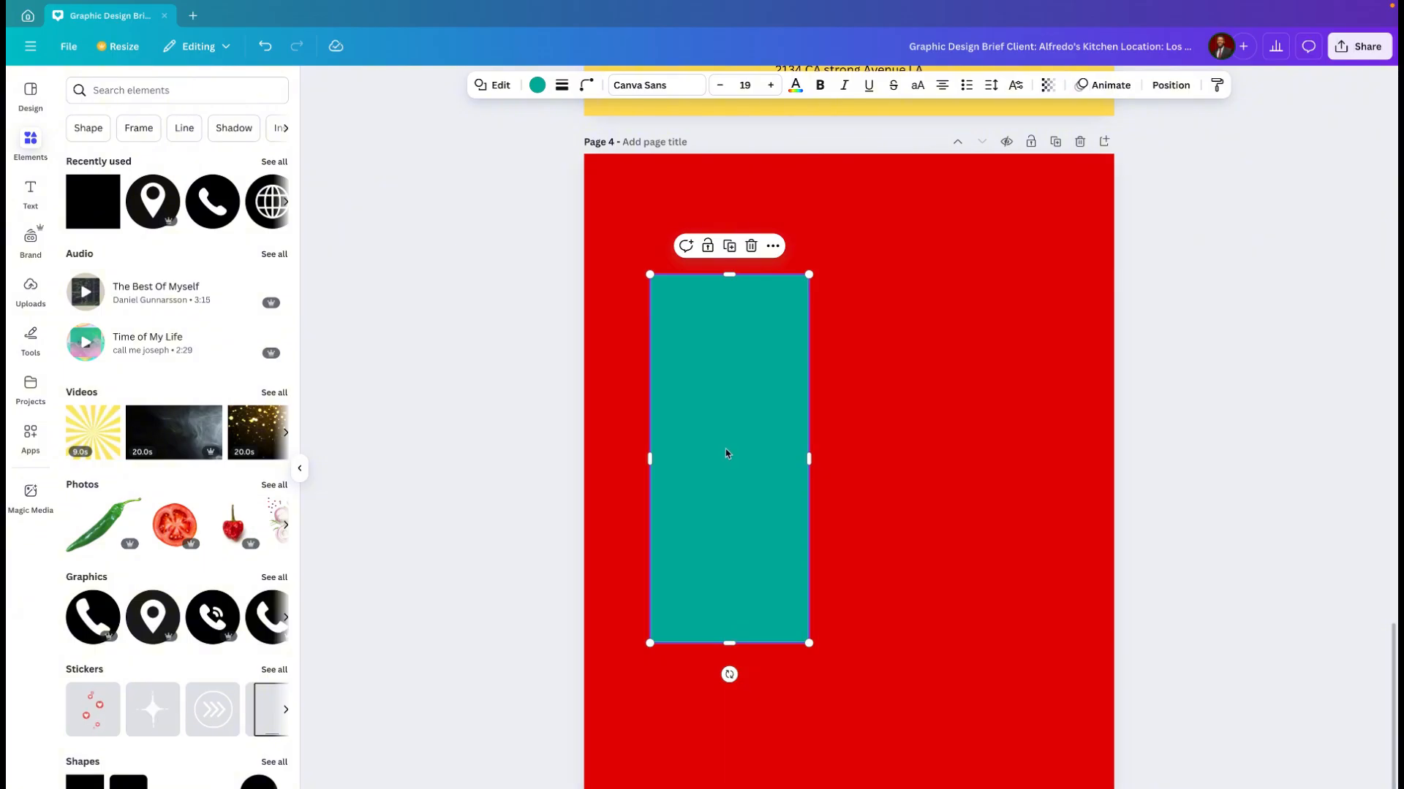
pyautogui.moveTo(726, 453); pyautogui.dragTo(718, 383)
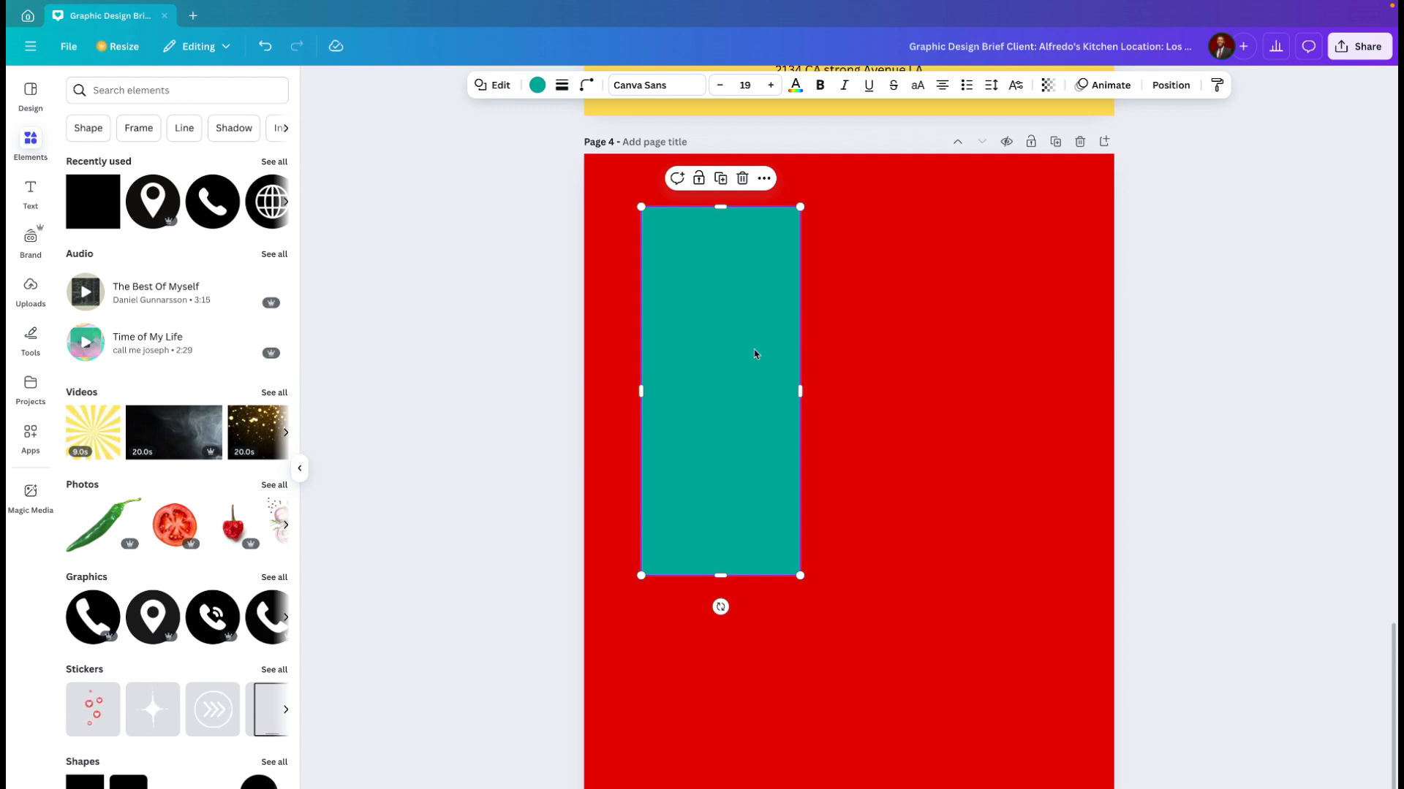
pyautogui.moveTo(752, 363); pyautogui.dragTo(771, 445)
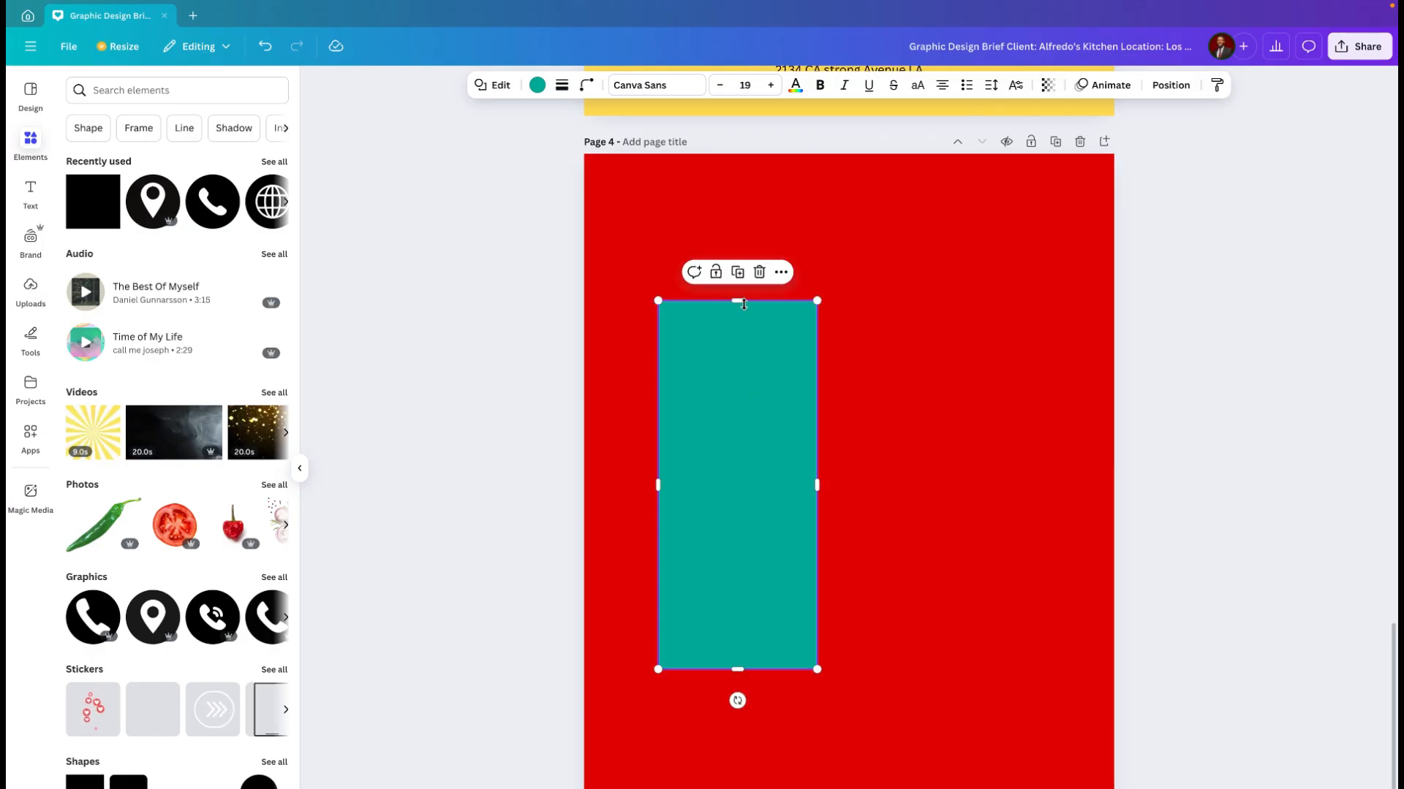
pyautogui.moveTo(743, 303); pyautogui.dragTo(741, 247)
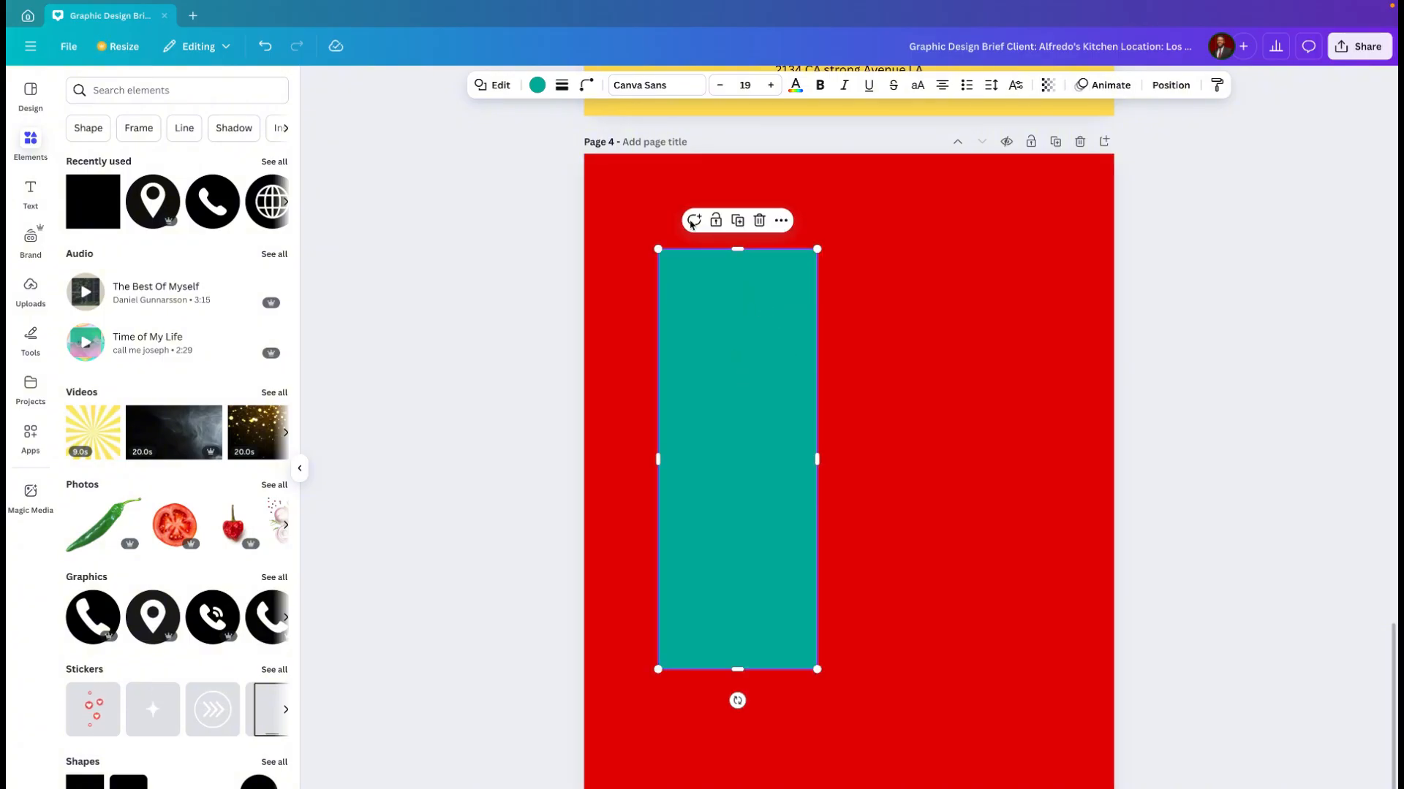
# Step: Fill the tall rectangle with the document's yellow colour and make it slightly narrower from its right edge
pyautogui.click(537, 85)
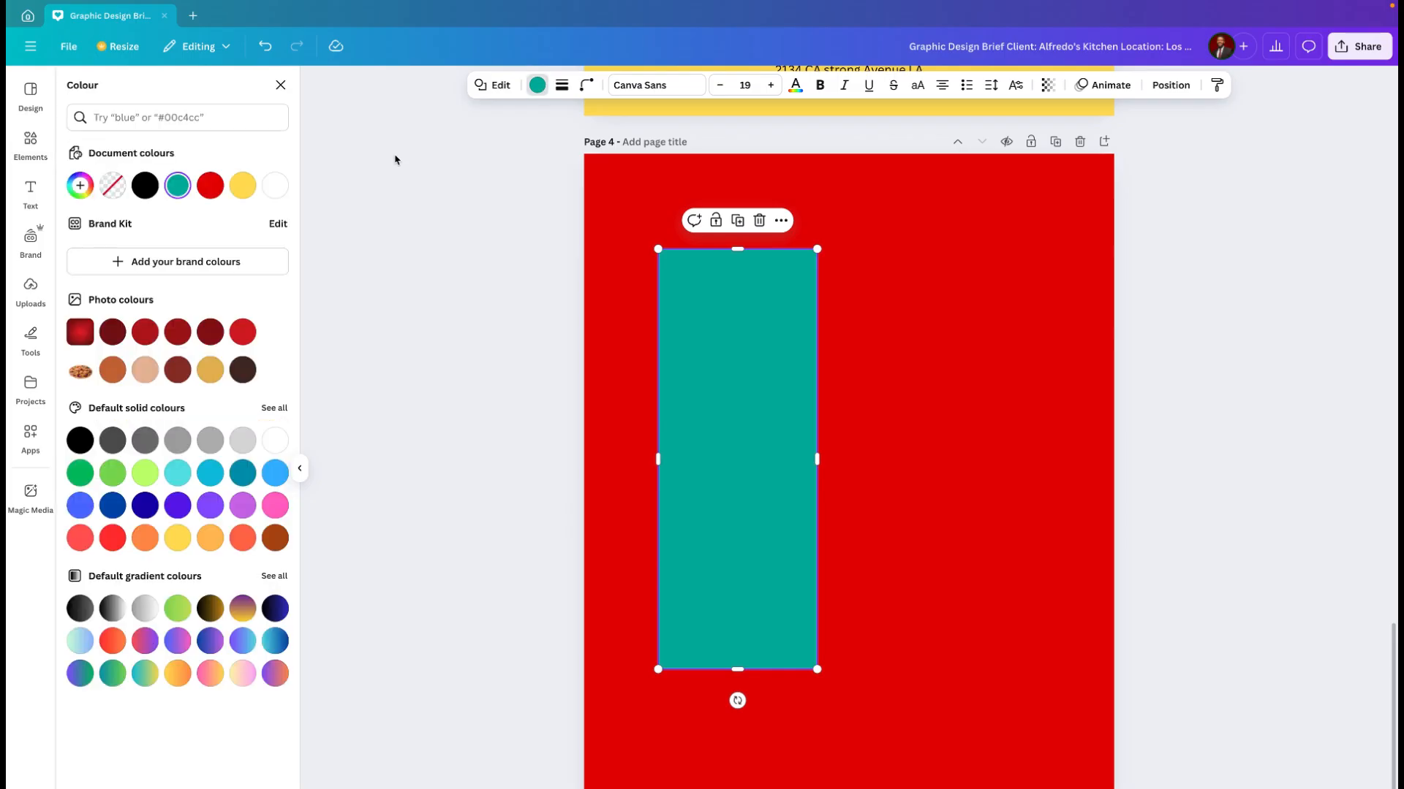
pyautogui.click(243, 185)
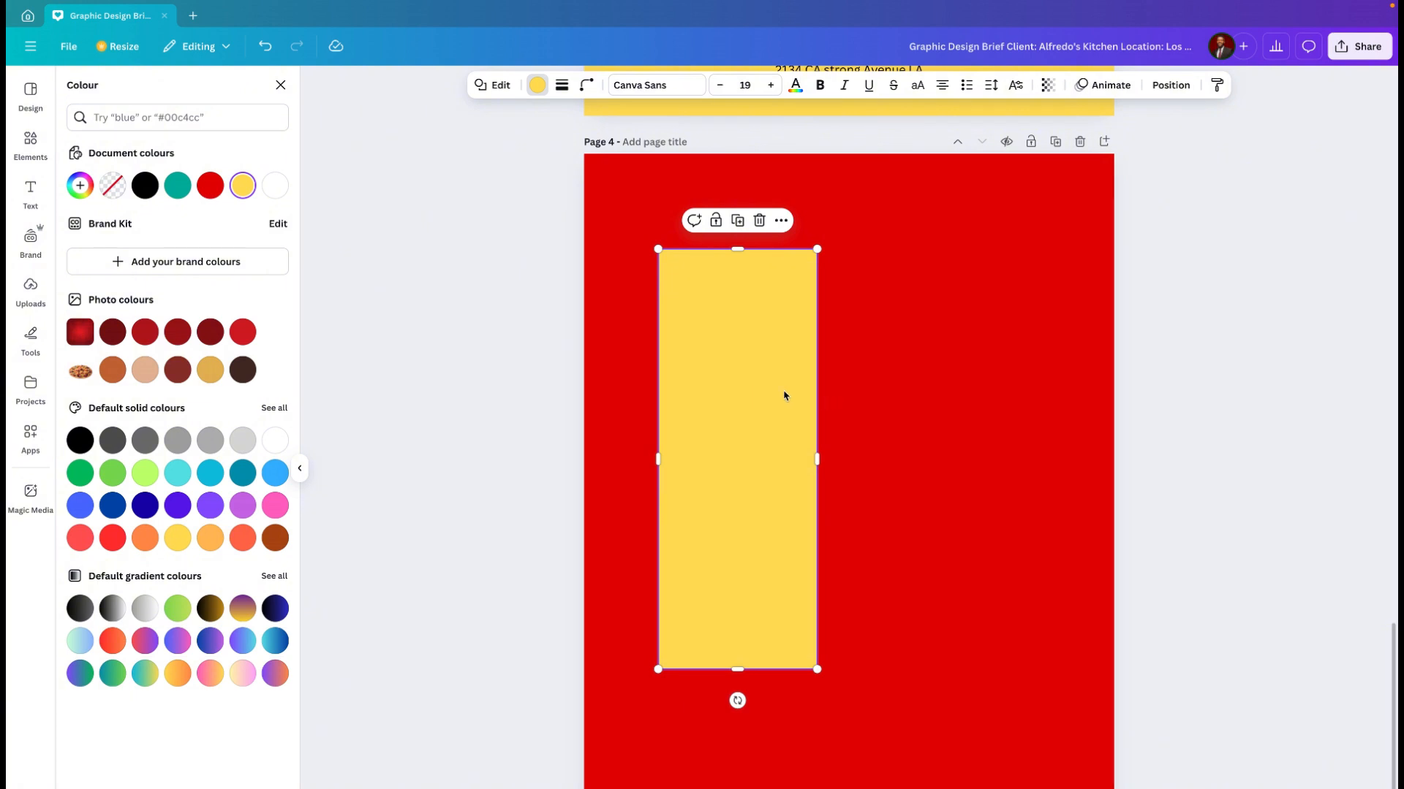
pyautogui.moveTo(817, 461); pyautogui.dragTo(786, 462)
# Step: Copy the tall yellow rectangle and position the pasted duplicate partly over the original, shifted right with their upper edges aligned
pyautogui.doubleClick(731, 428)
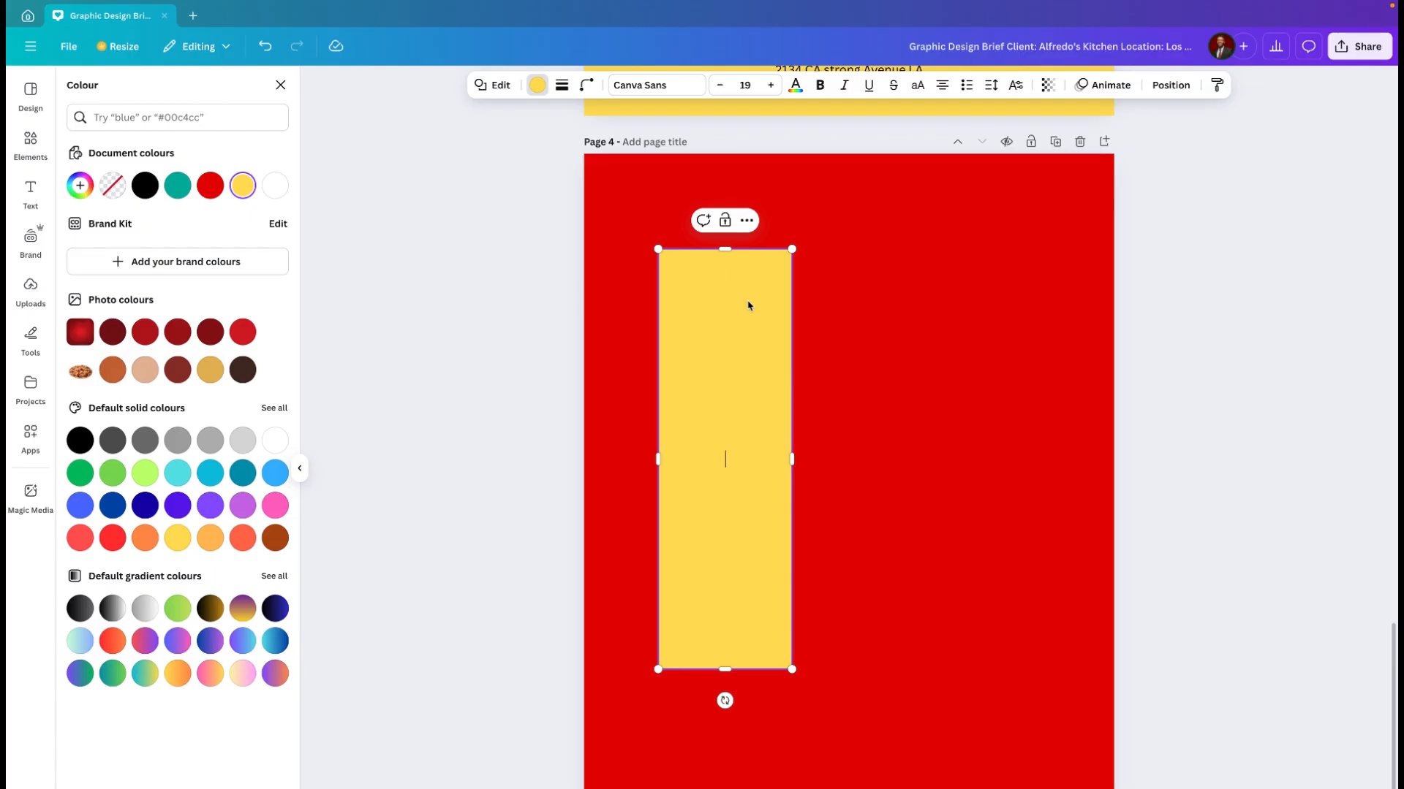
pyautogui.click(747, 220)
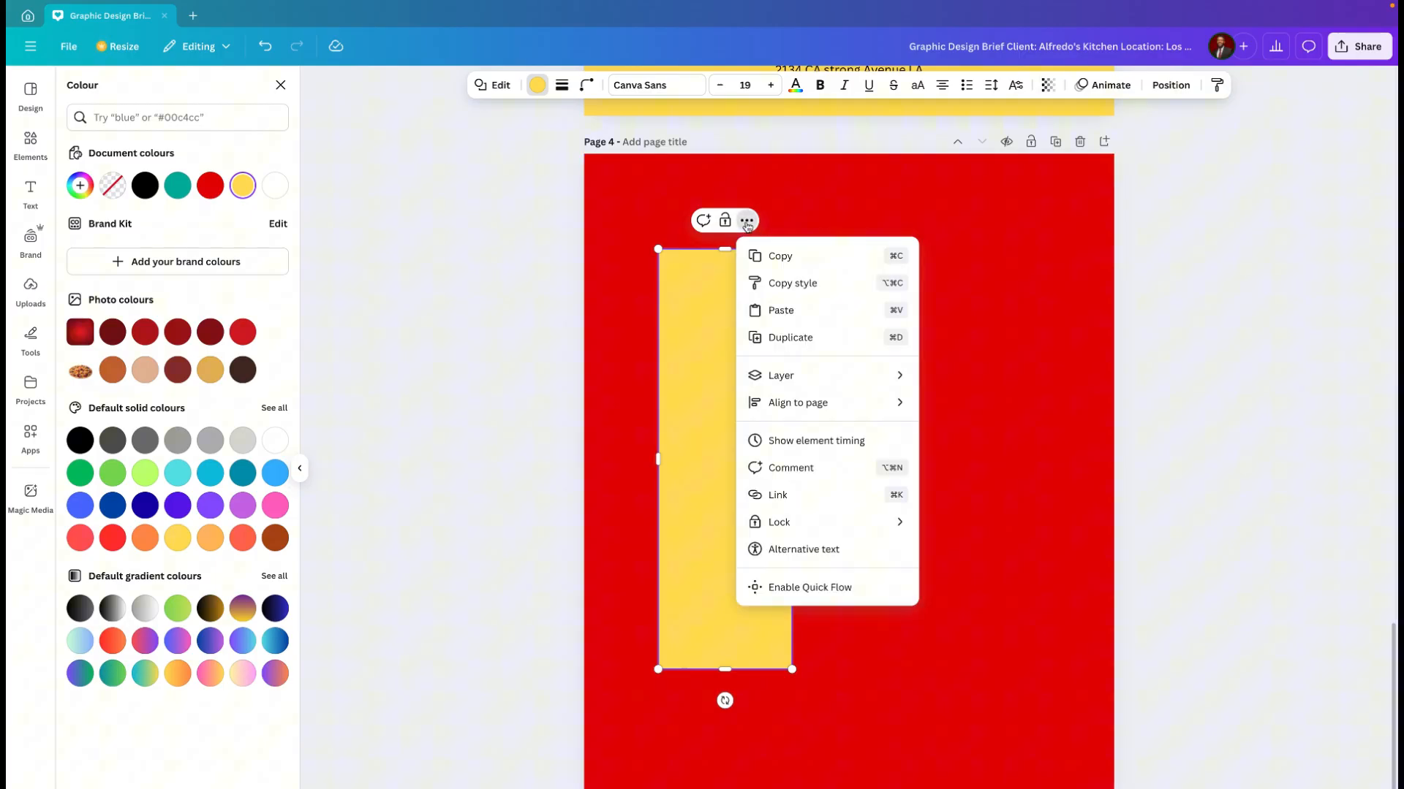
pyautogui.click(781, 257)
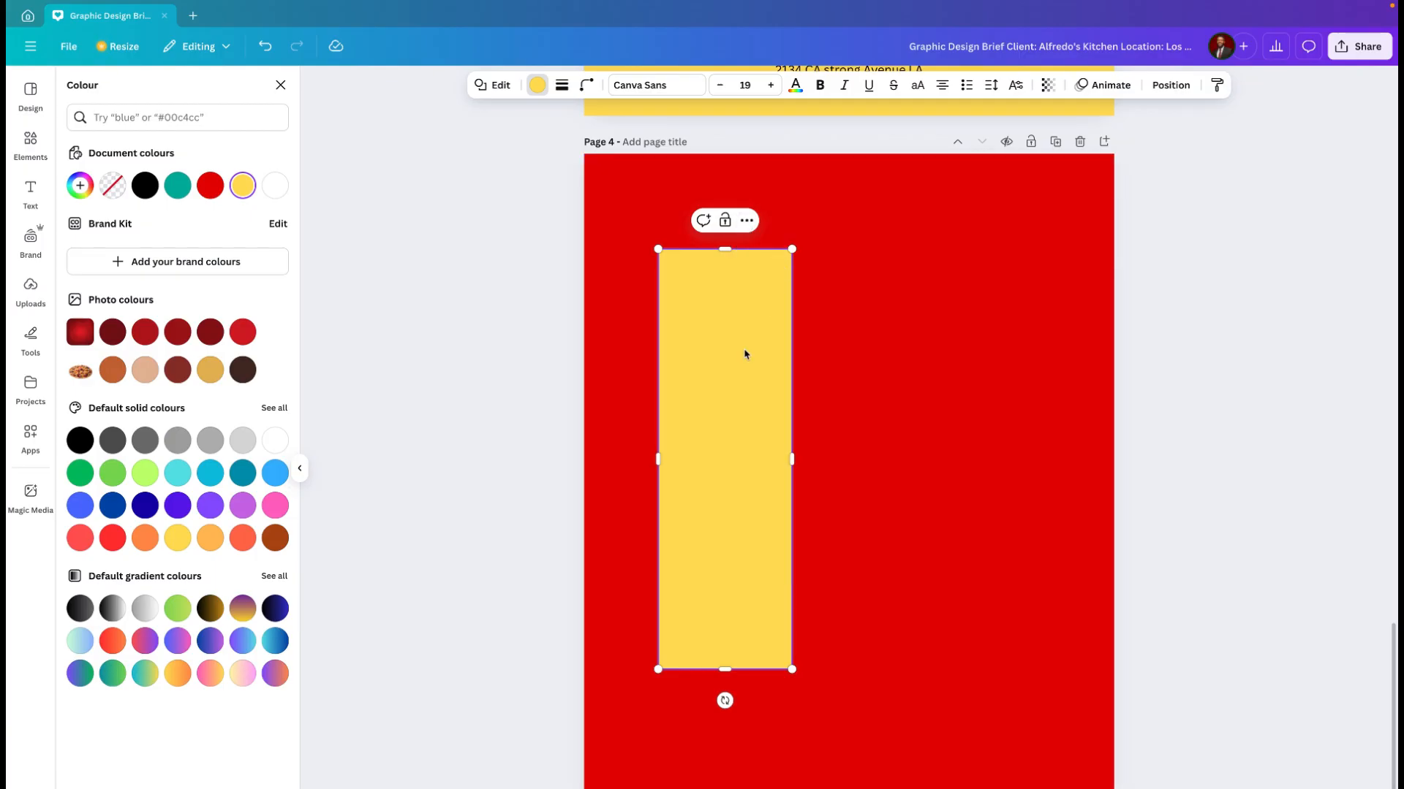
pyautogui.hotkey('ctrl', 'v')
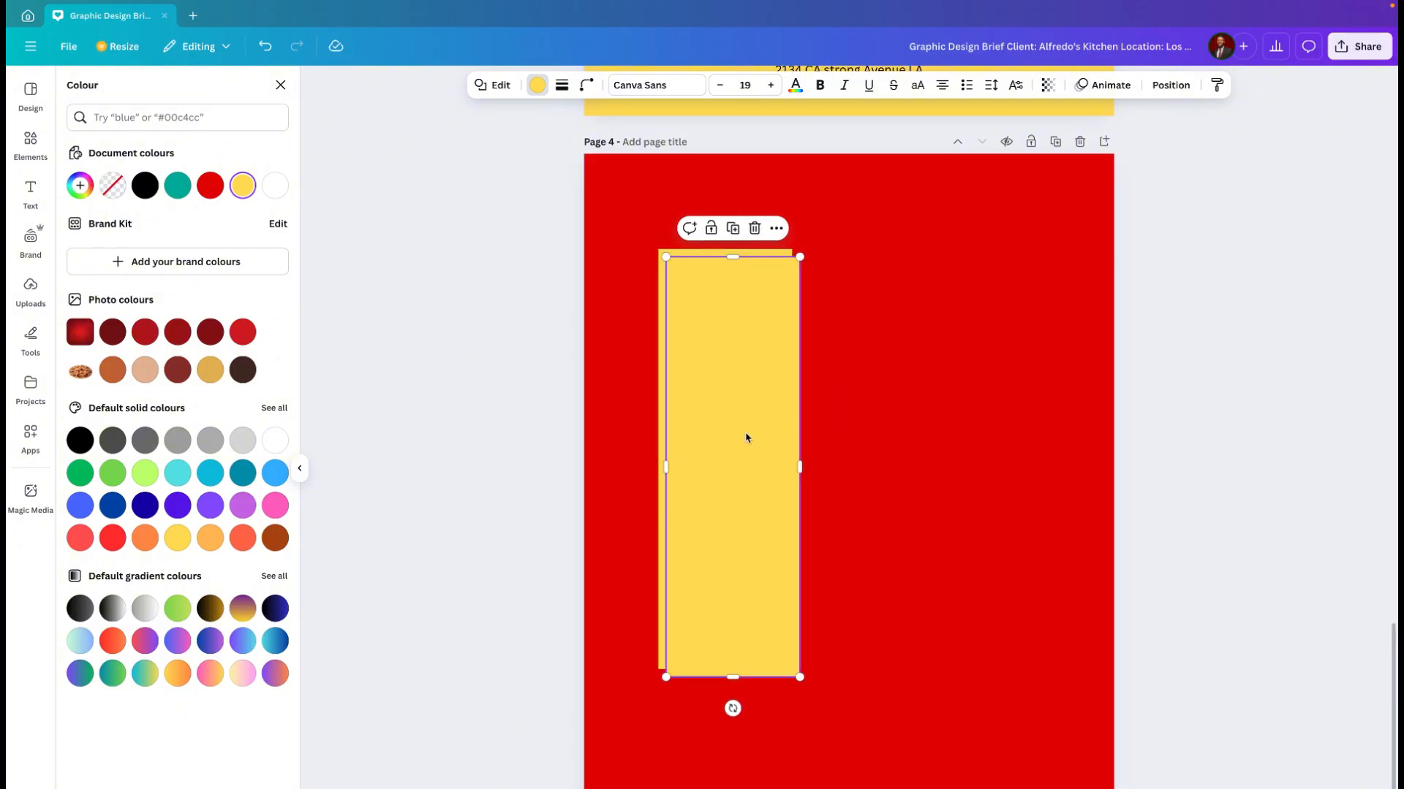
pyautogui.hotkey('ctrl', 'z')
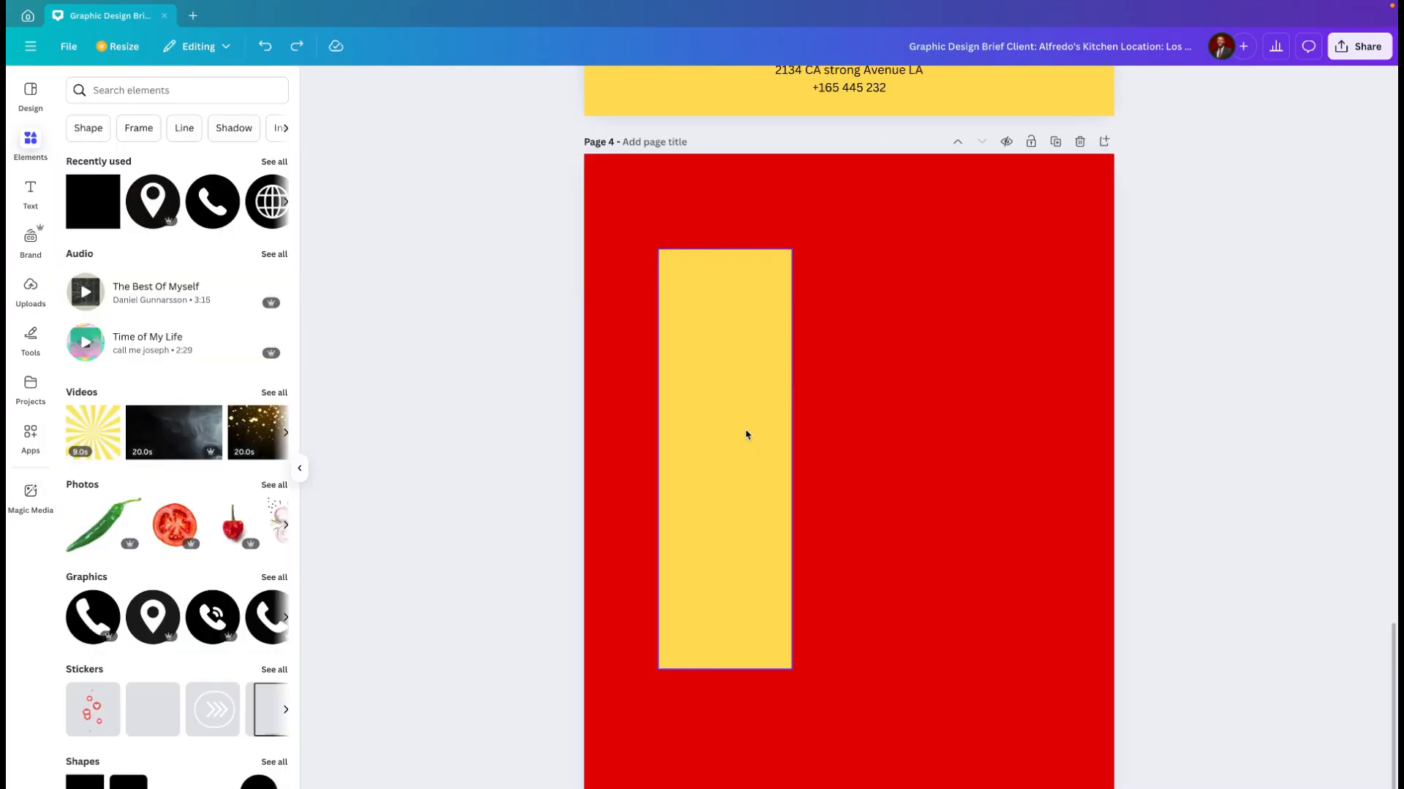
pyautogui.click(742, 386)
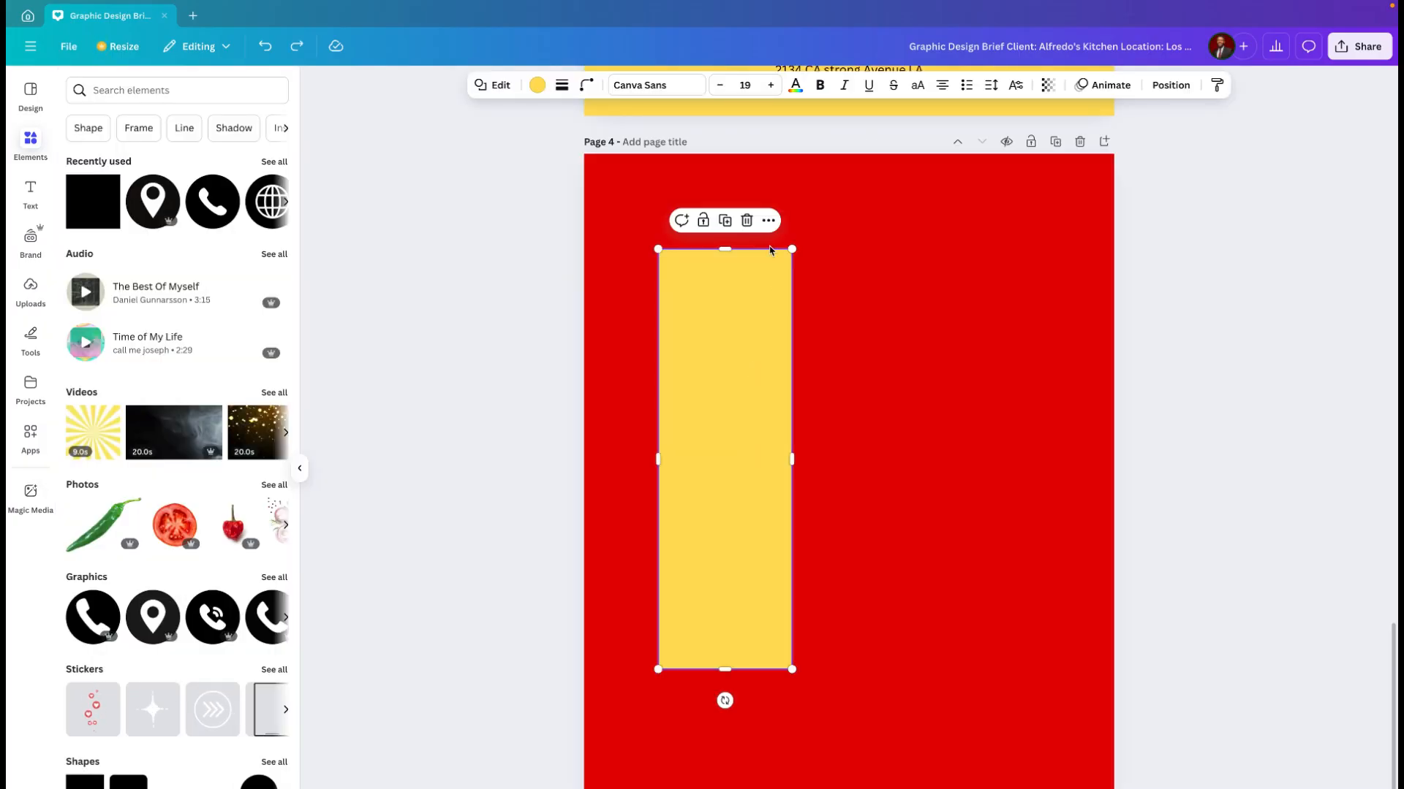
pyautogui.click(767, 222)
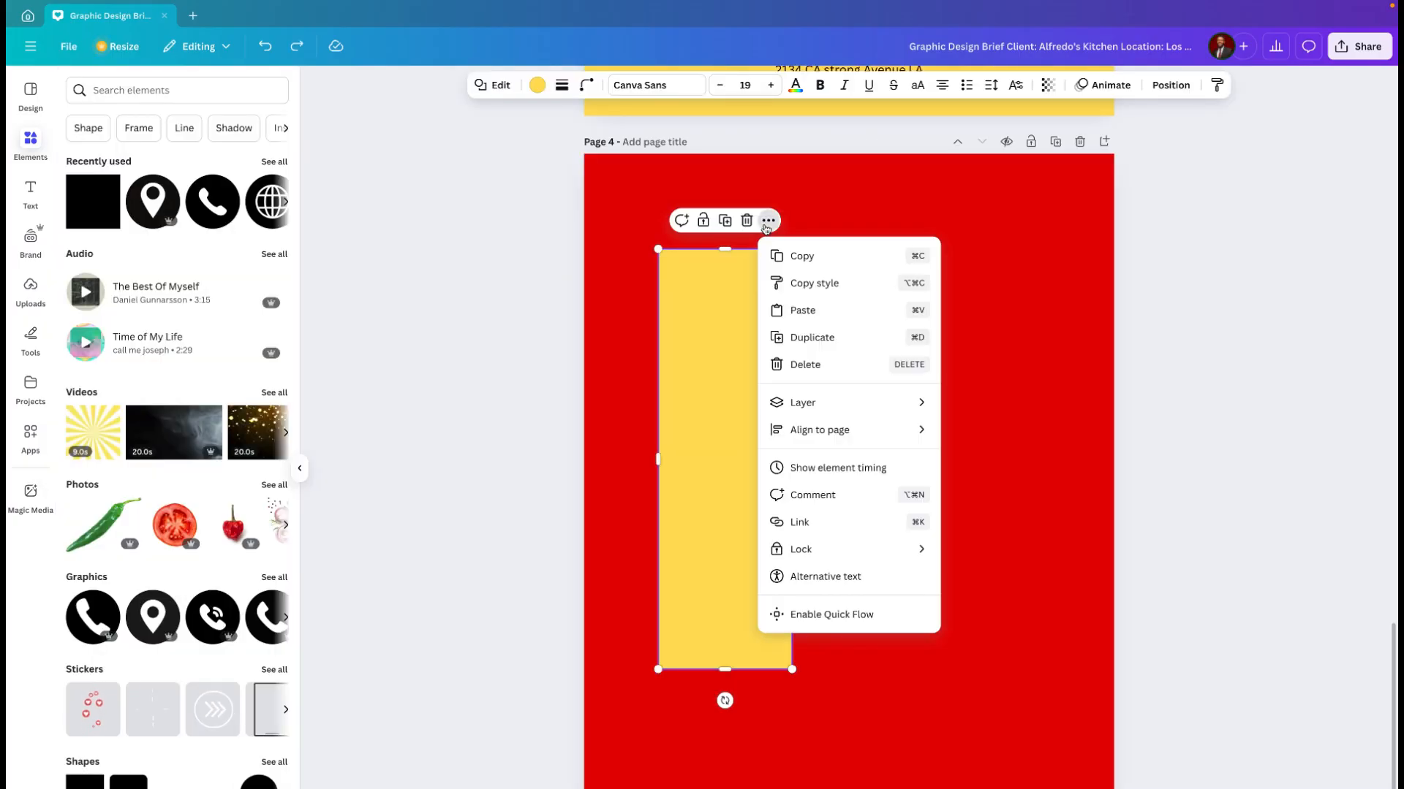
pyautogui.click(811, 312)
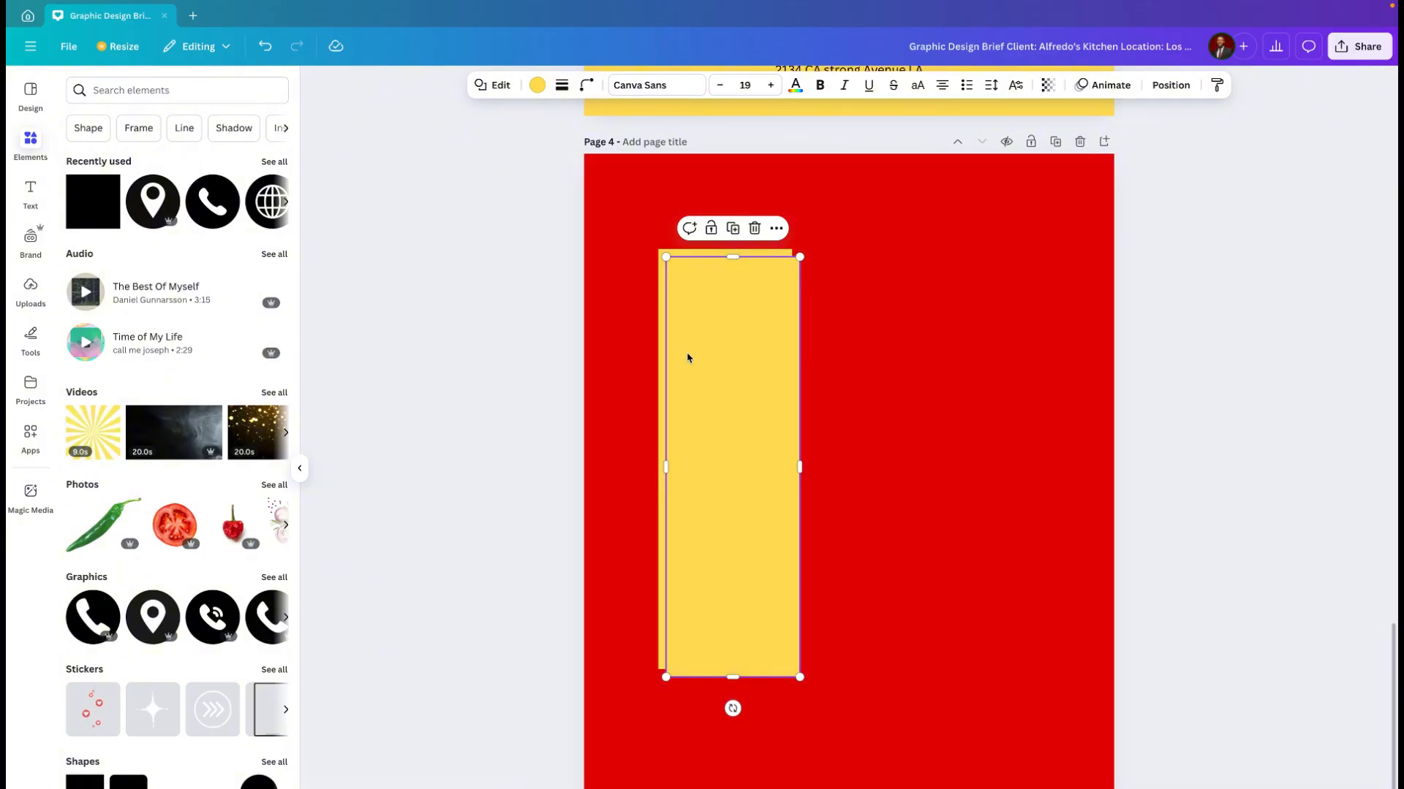
pyautogui.moveTo(715, 374); pyautogui.dragTo(761, 367)
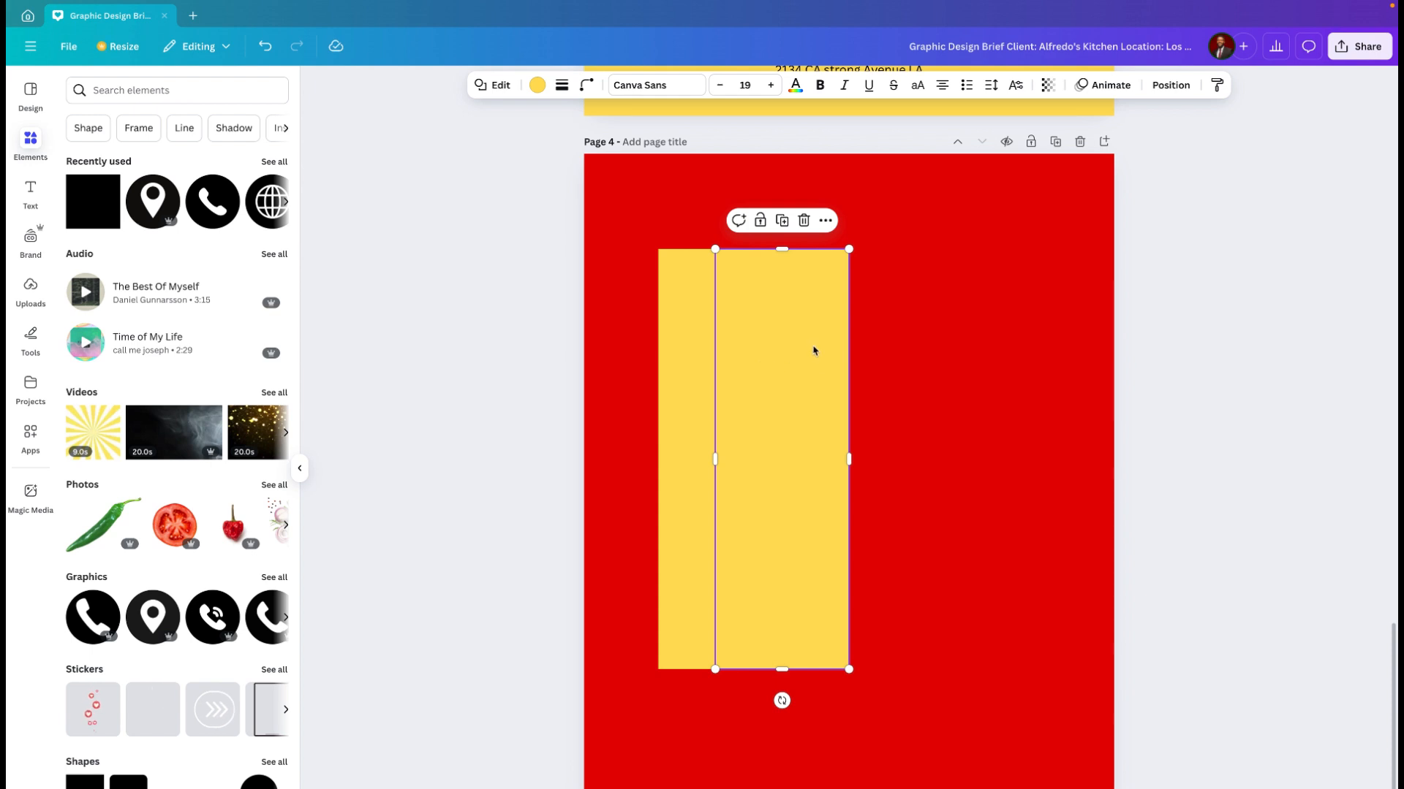
# Step: Round the corners of the duplicate yellow rectangle to 75, keeping it overlapping the square-cornered original
pyautogui.click(585, 86)
pyautogui.moveTo(519, 144); pyautogui.dragTo(595, 156)
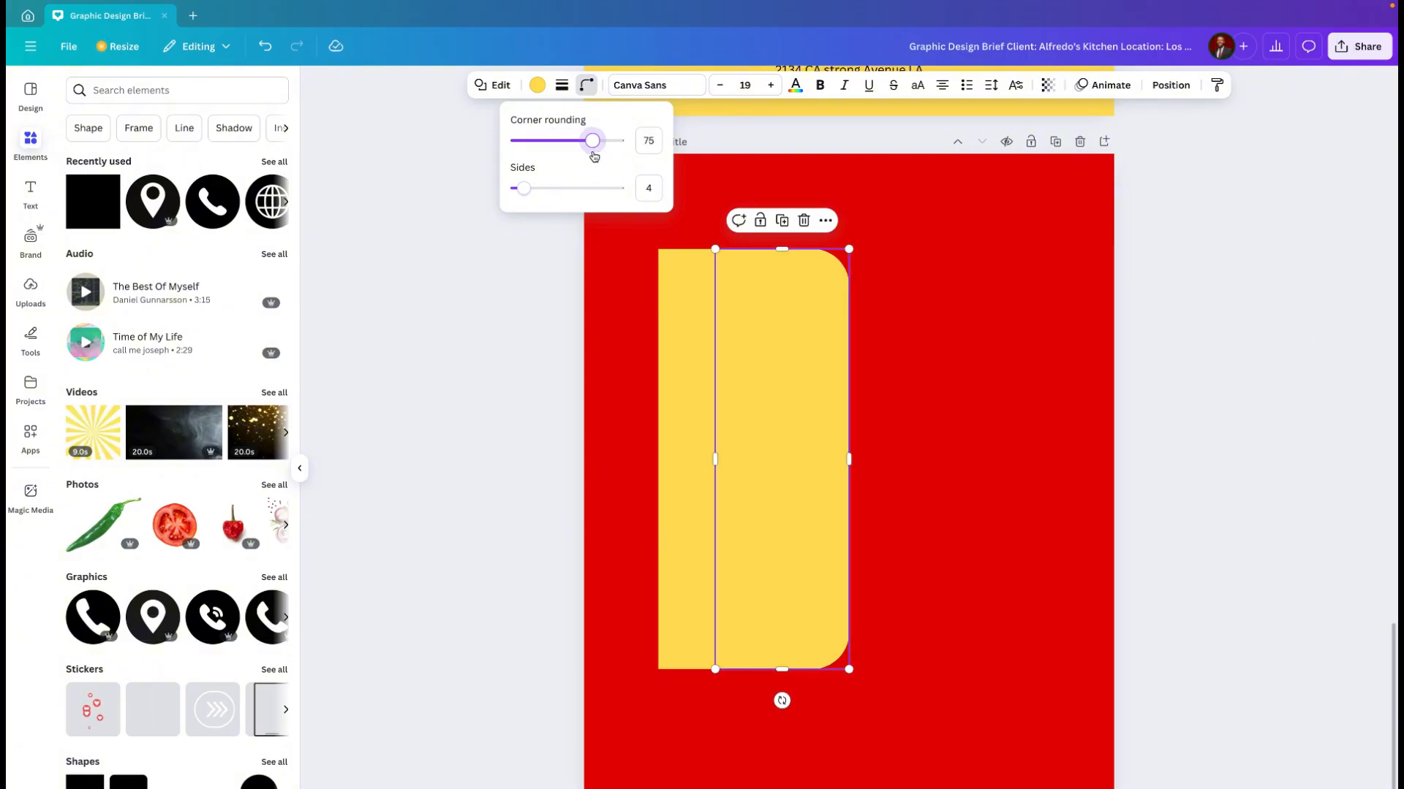
pyautogui.click(769, 375)
pyautogui.moveTo(789, 370)
pyautogui.mouseDown()
pyautogui.moveTo(953, 370)
pyautogui.moveTo(767, 371)
pyautogui.mouseUp()
pyautogui.click(647, 334)
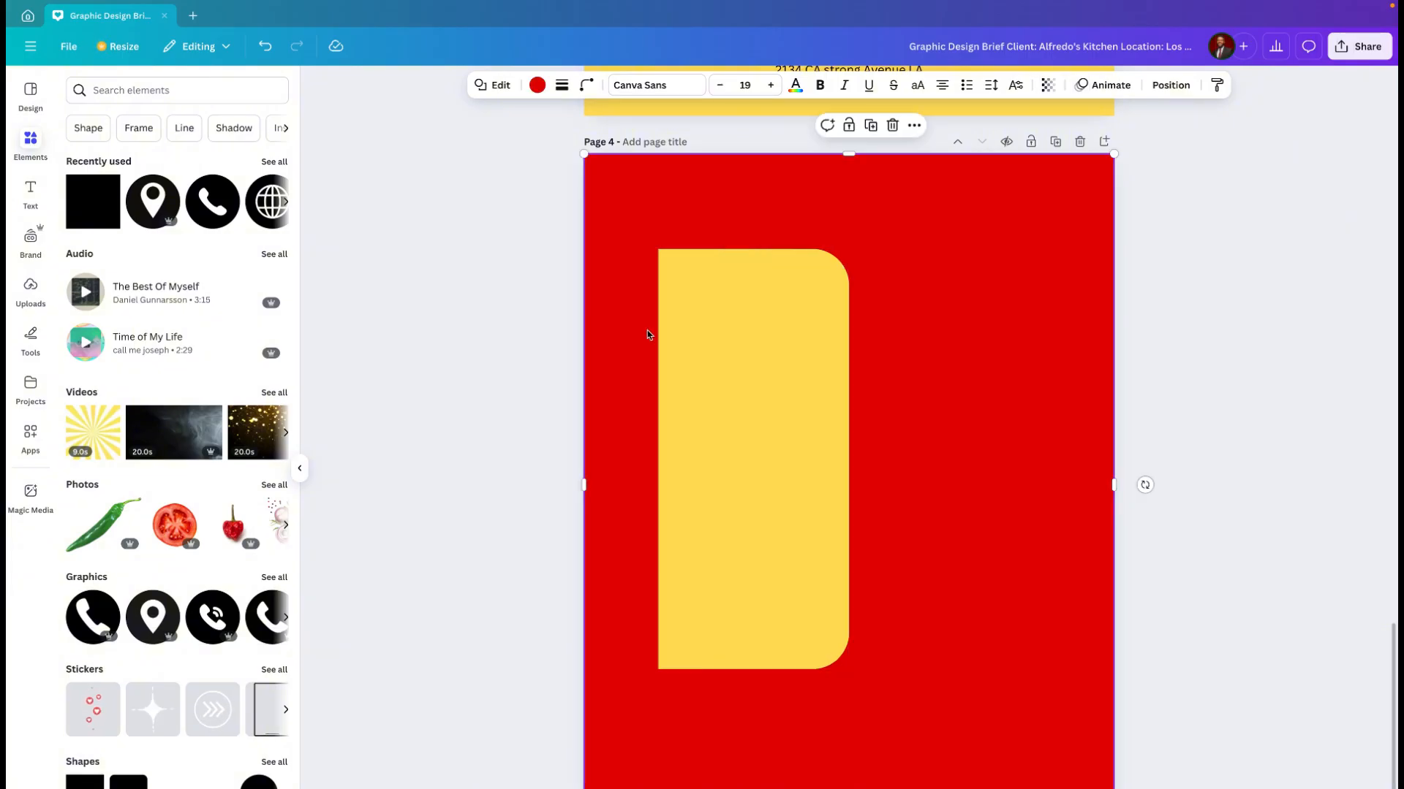
# Step: Group the two overlapping yellow rectangles into one panel and move it slightly left and down
pyautogui.click(686, 306)
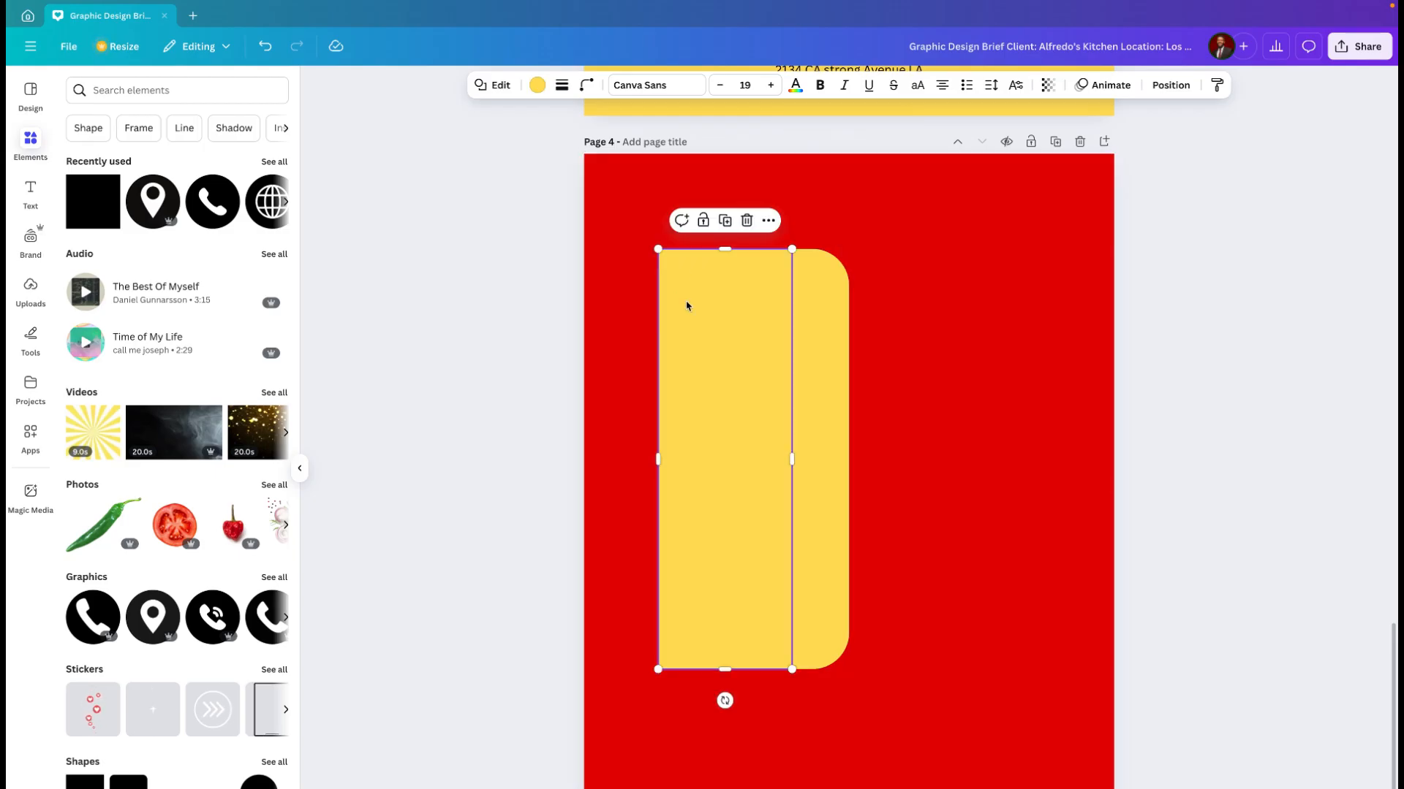
pyautogui.keyDown('shift'); pyautogui.click(823, 335); pyautogui.keyUp('shift')
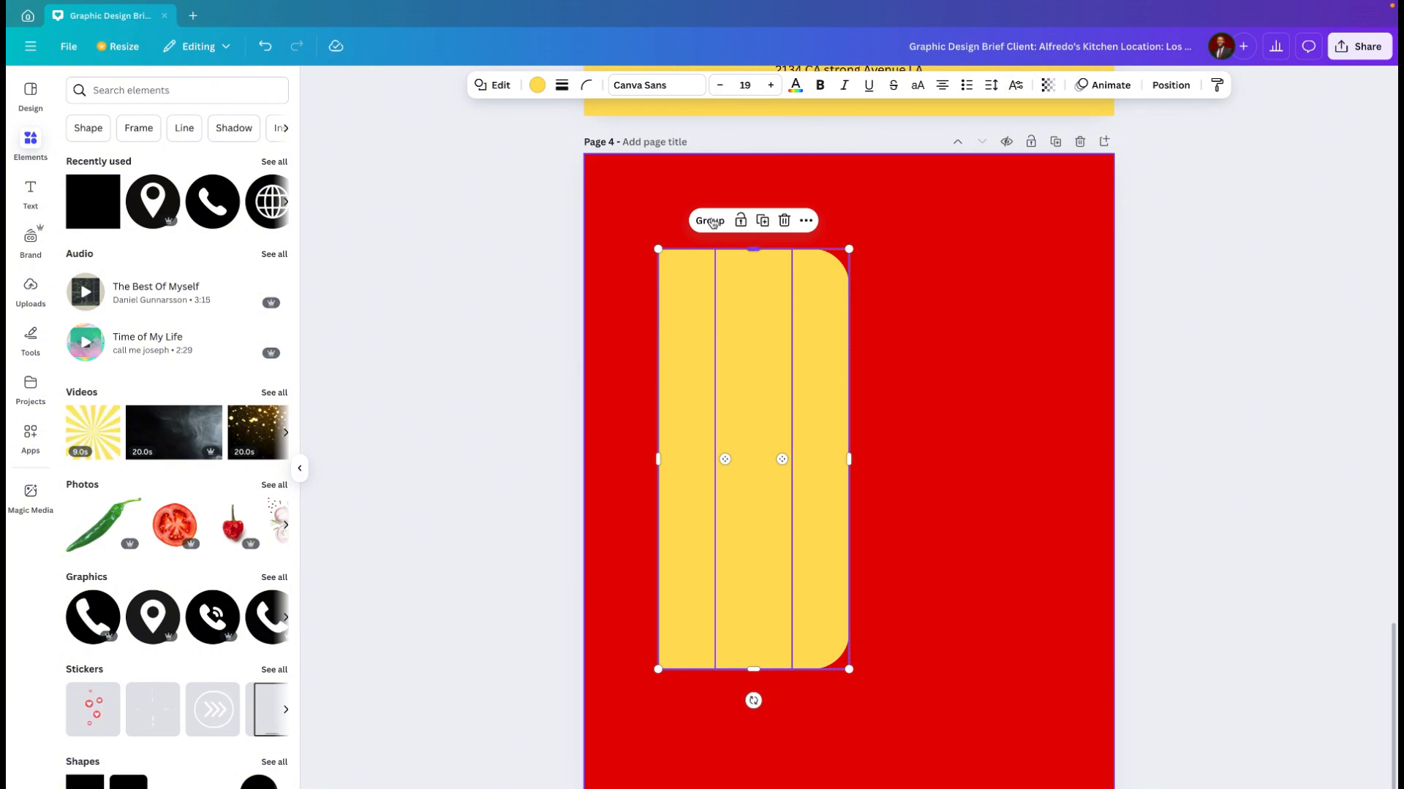
pyautogui.click(805, 220)
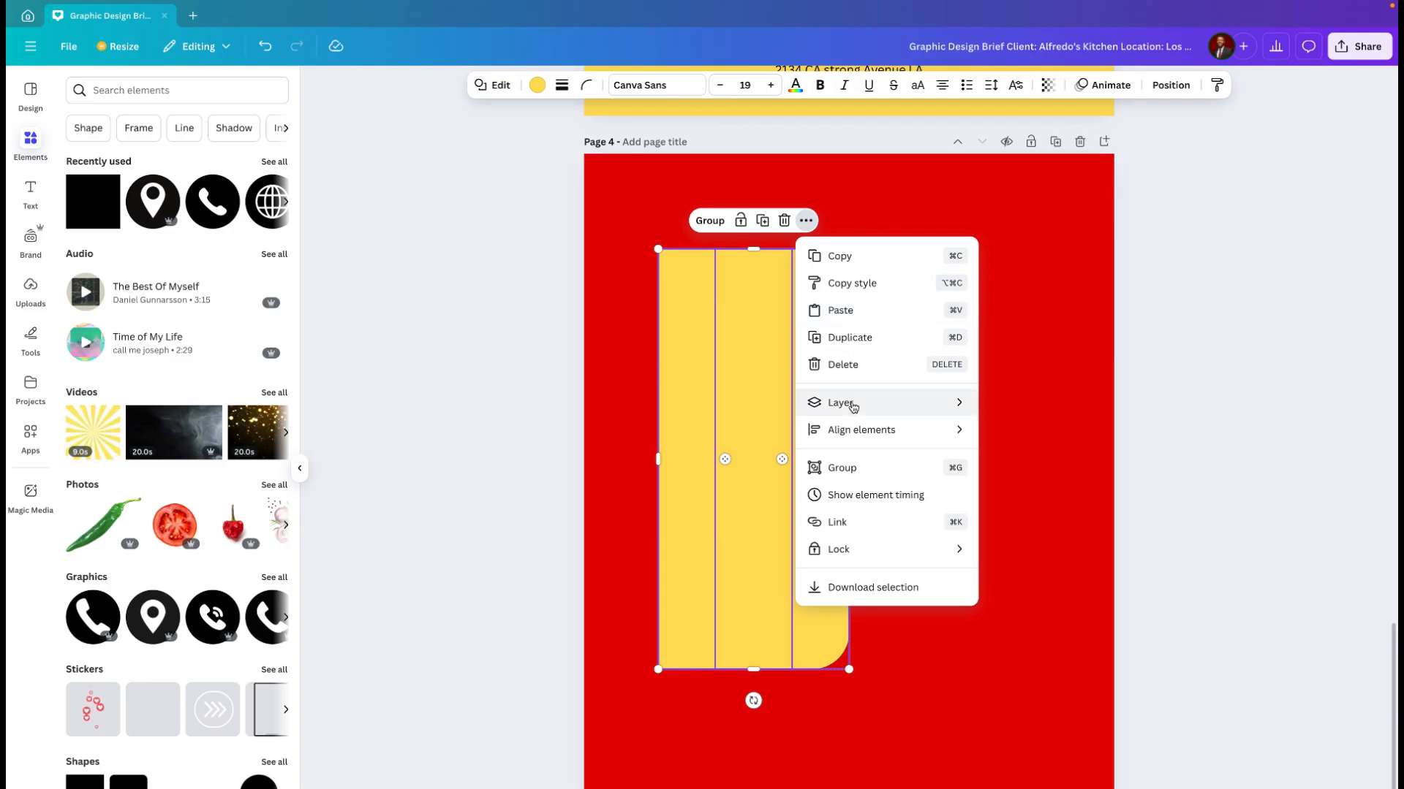
pyautogui.click(859, 469)
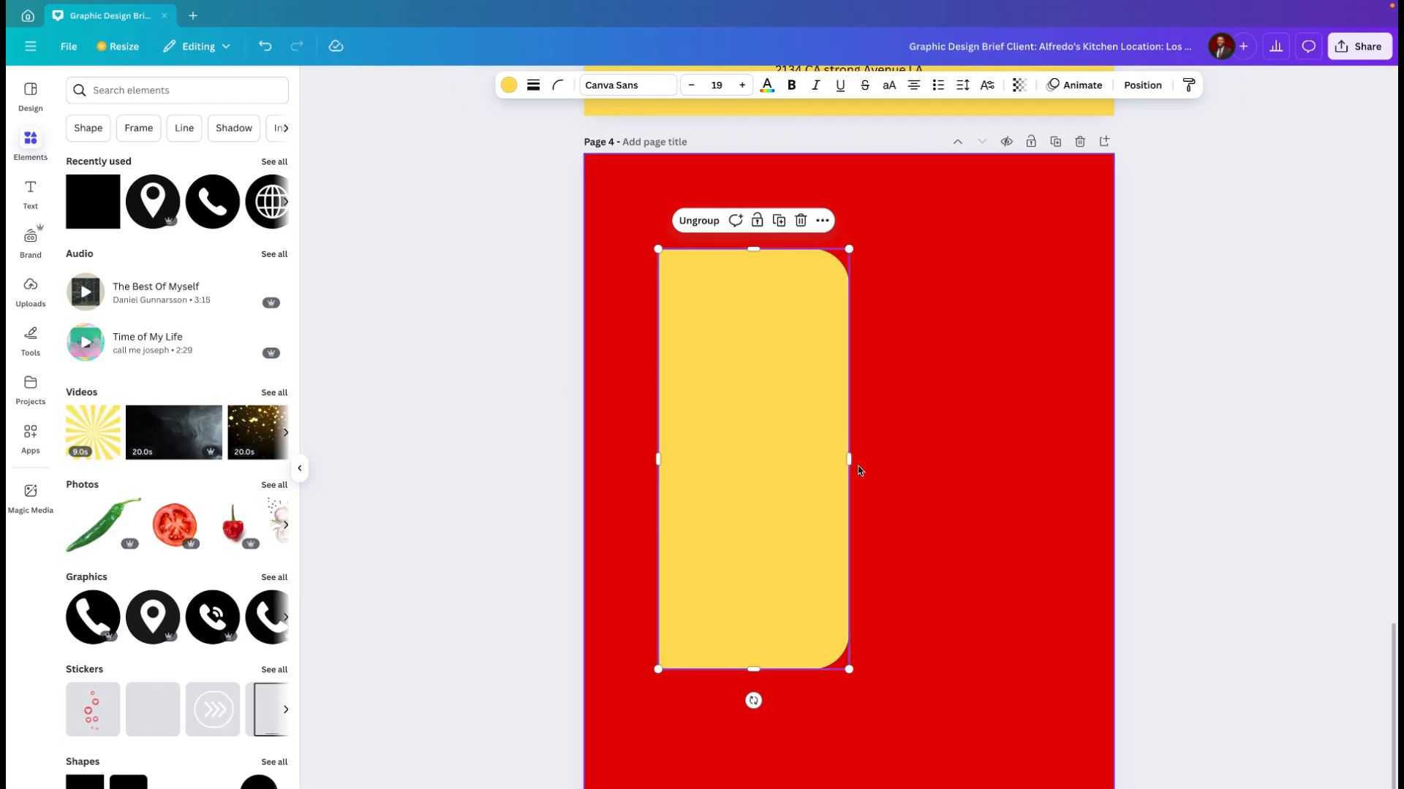
pyautogui.moveTo(785, 448); pyautogui.dragTo(712, 455)
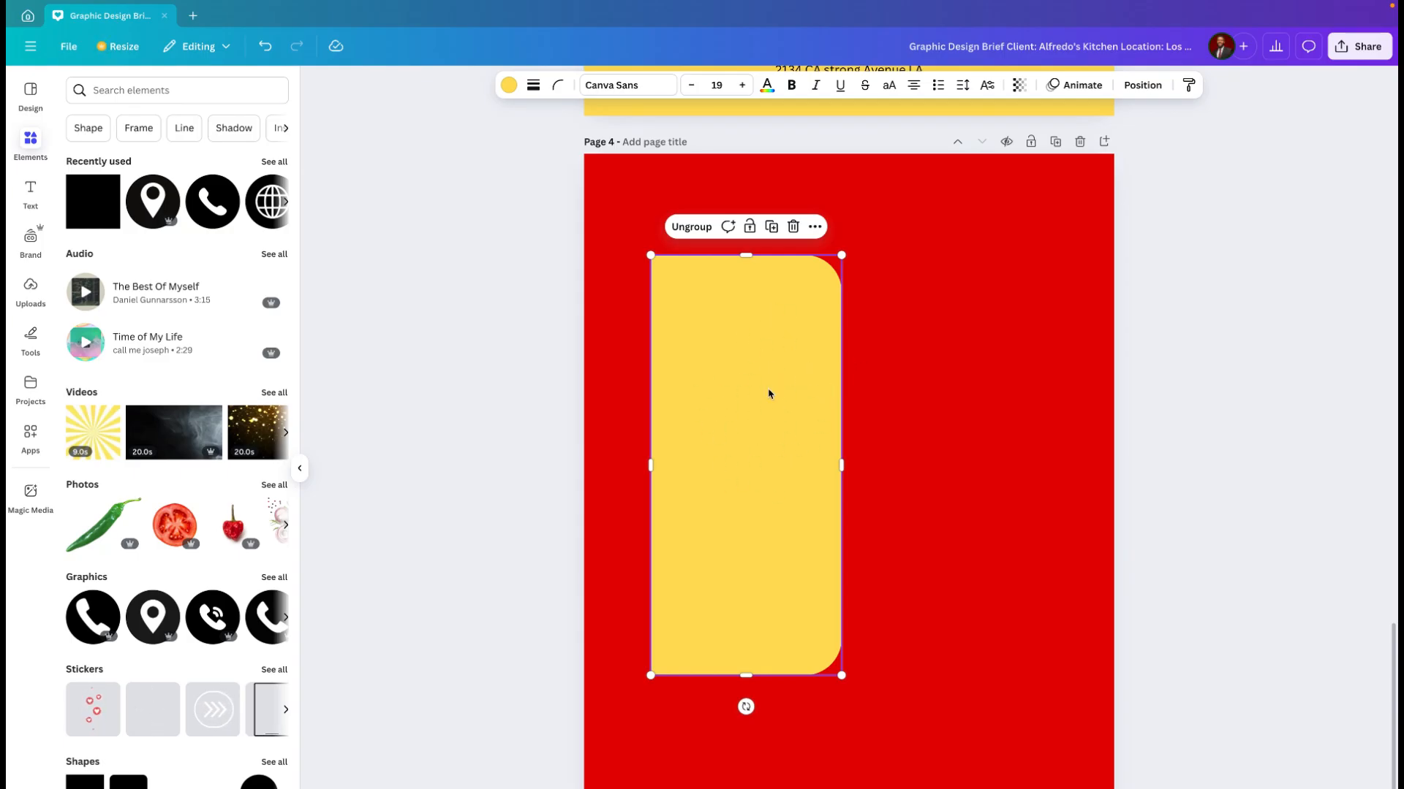
pyautogui.click(947, 404)
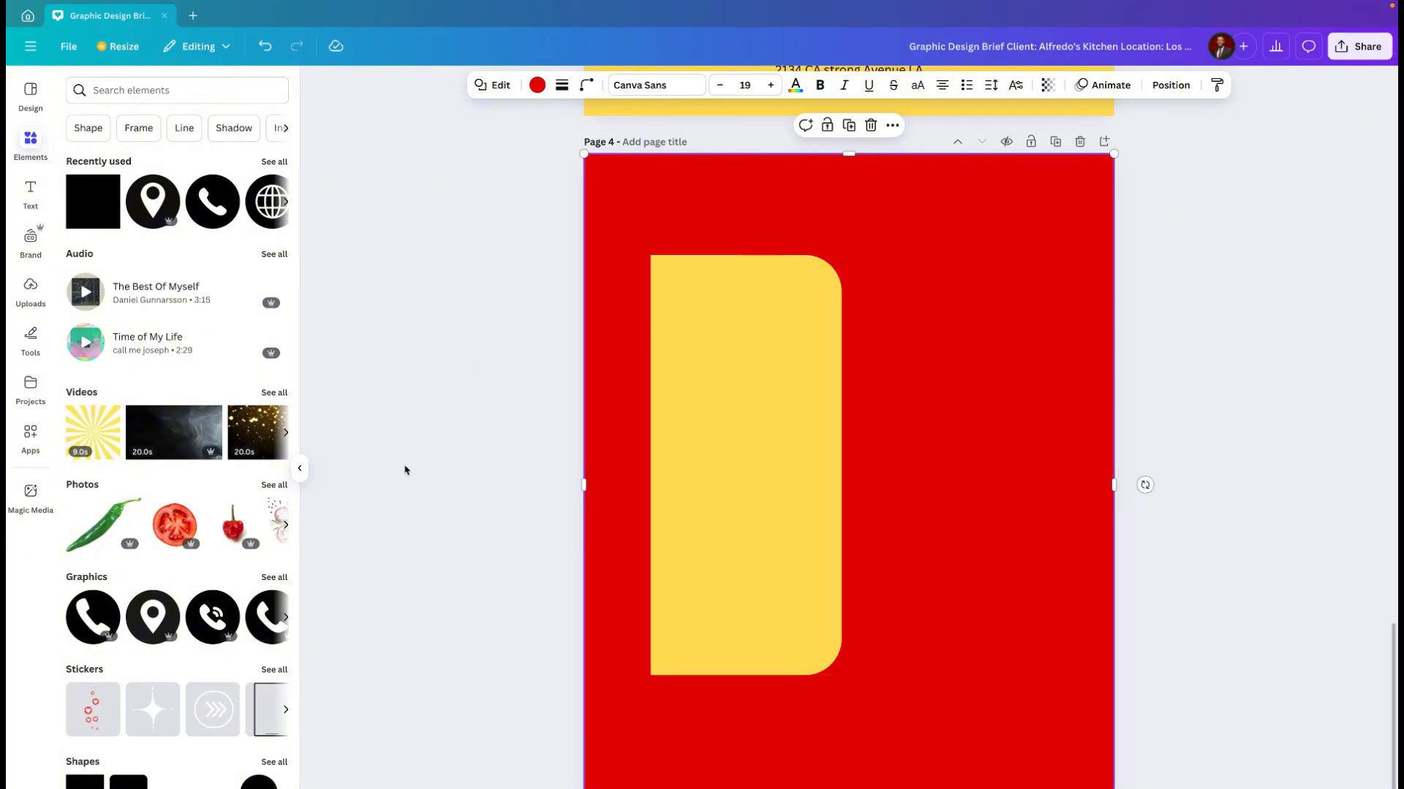
# Step: Search the photo library for "tacos"
pyautogui.click(30, 149)
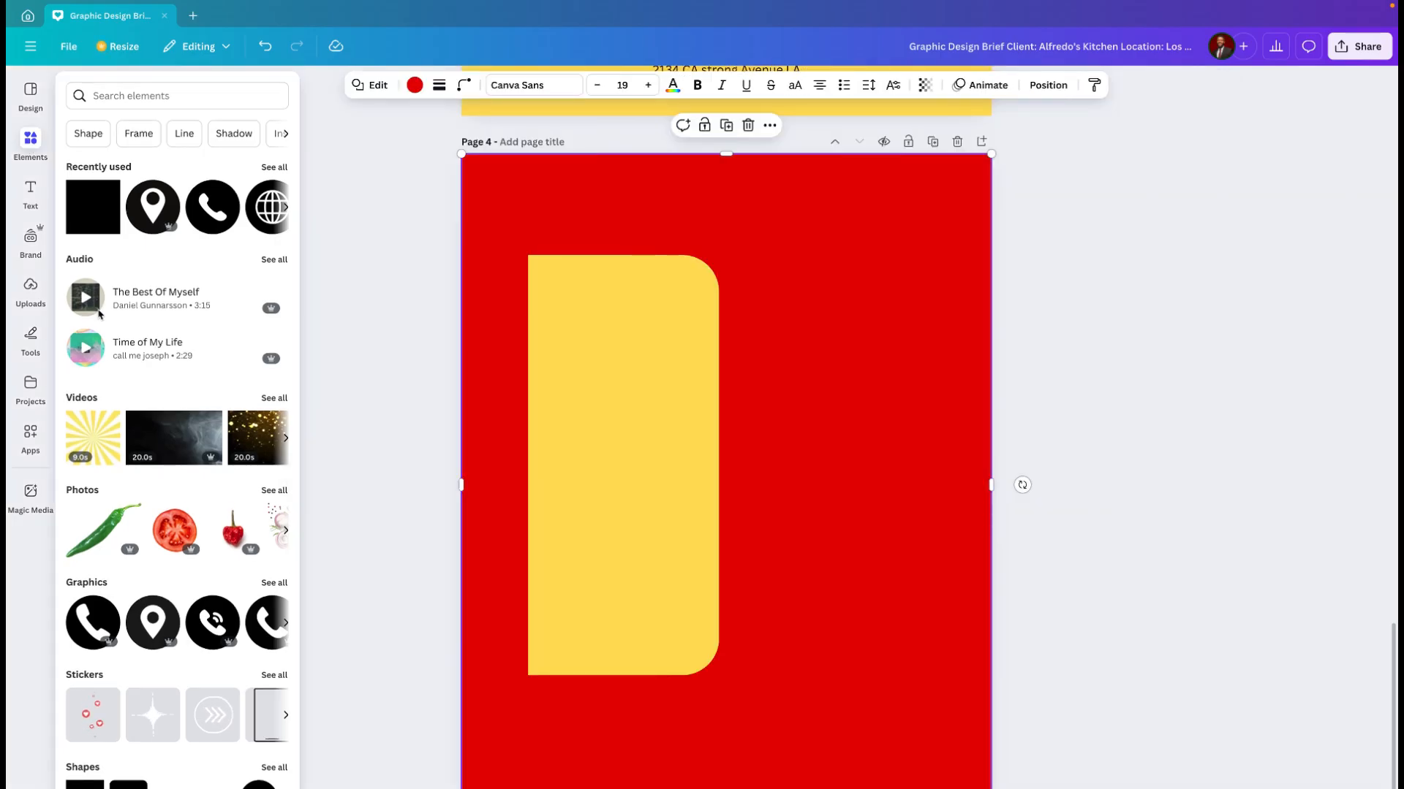
pyautogui.click(274, 491)
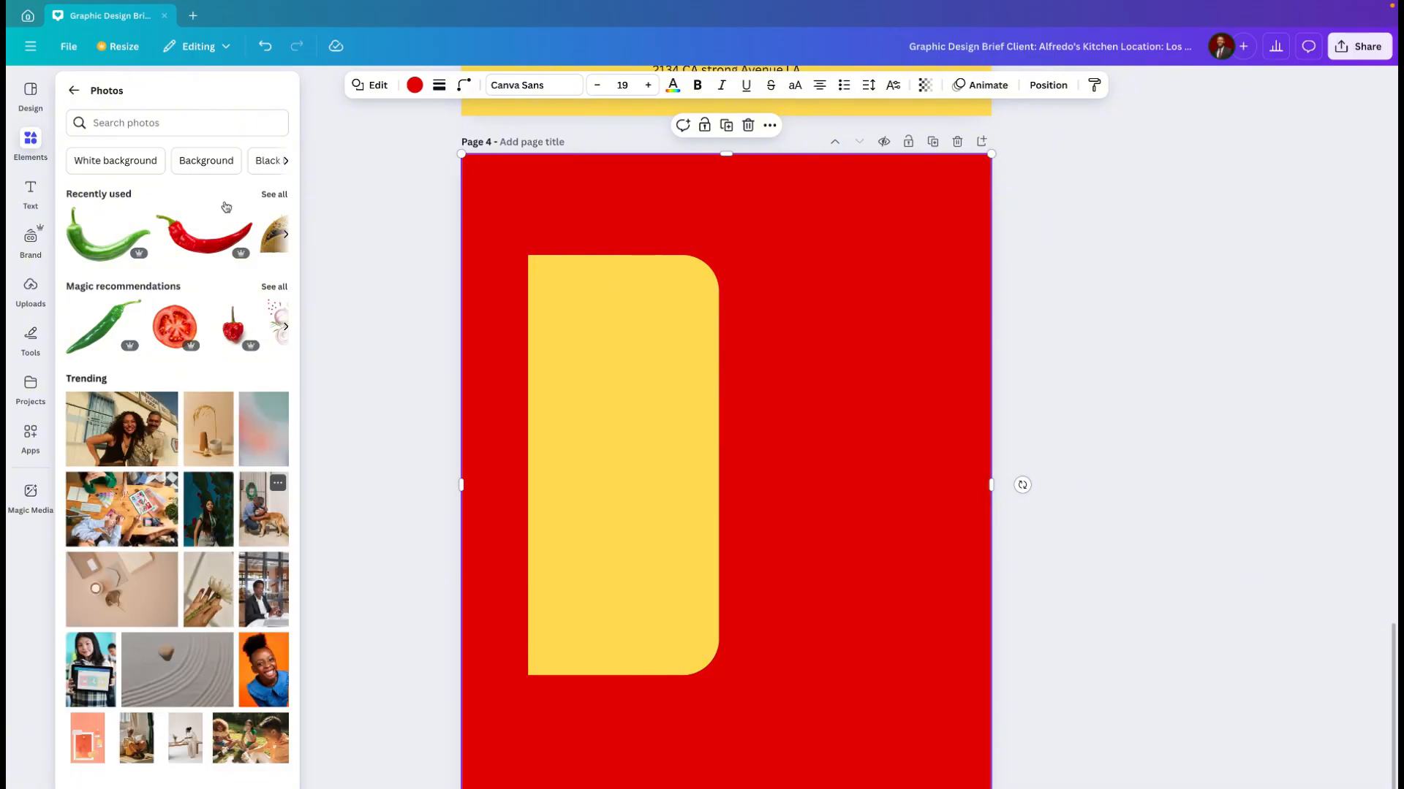
pyautogui.click(170, 122)
pyautogui.write('tacos')
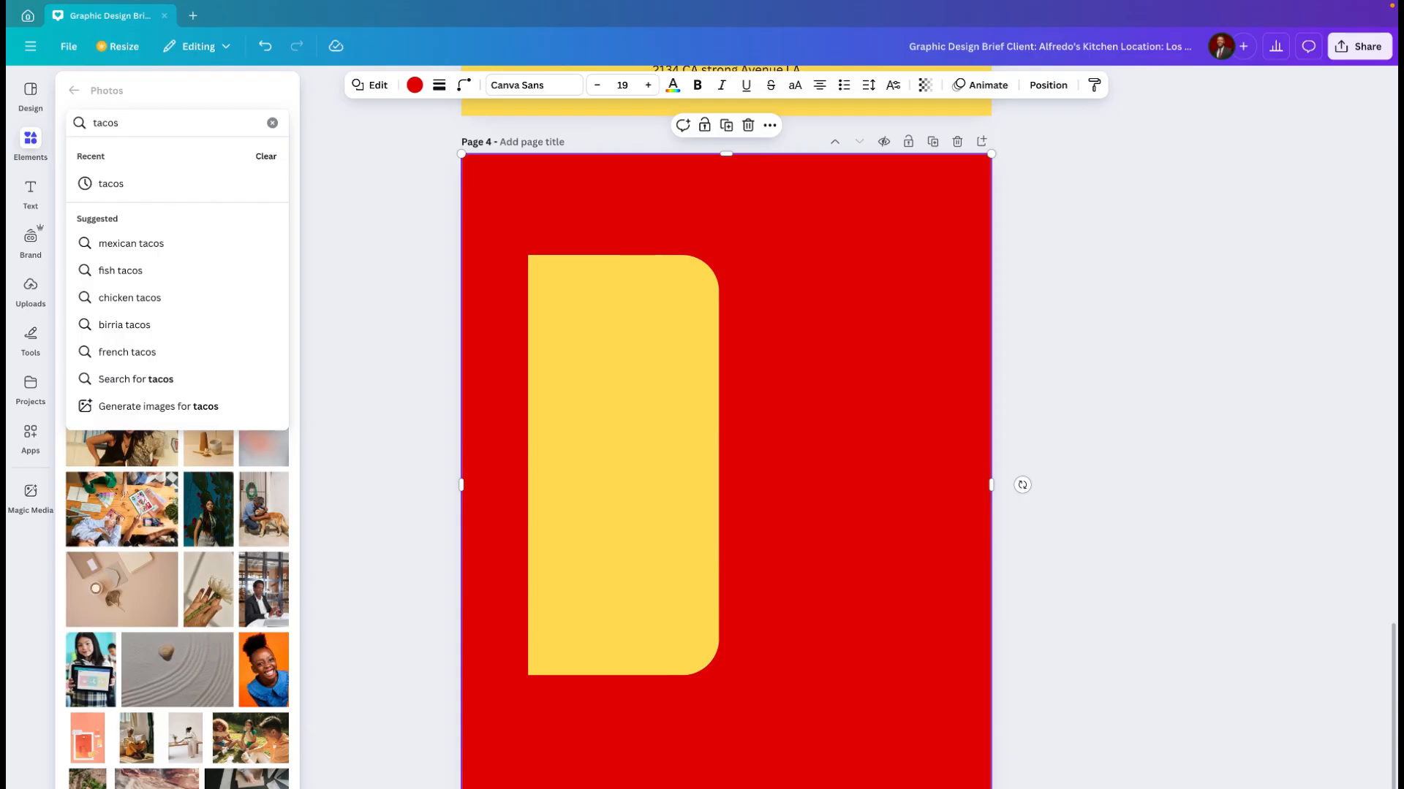
pyautogui.click(119, 187)
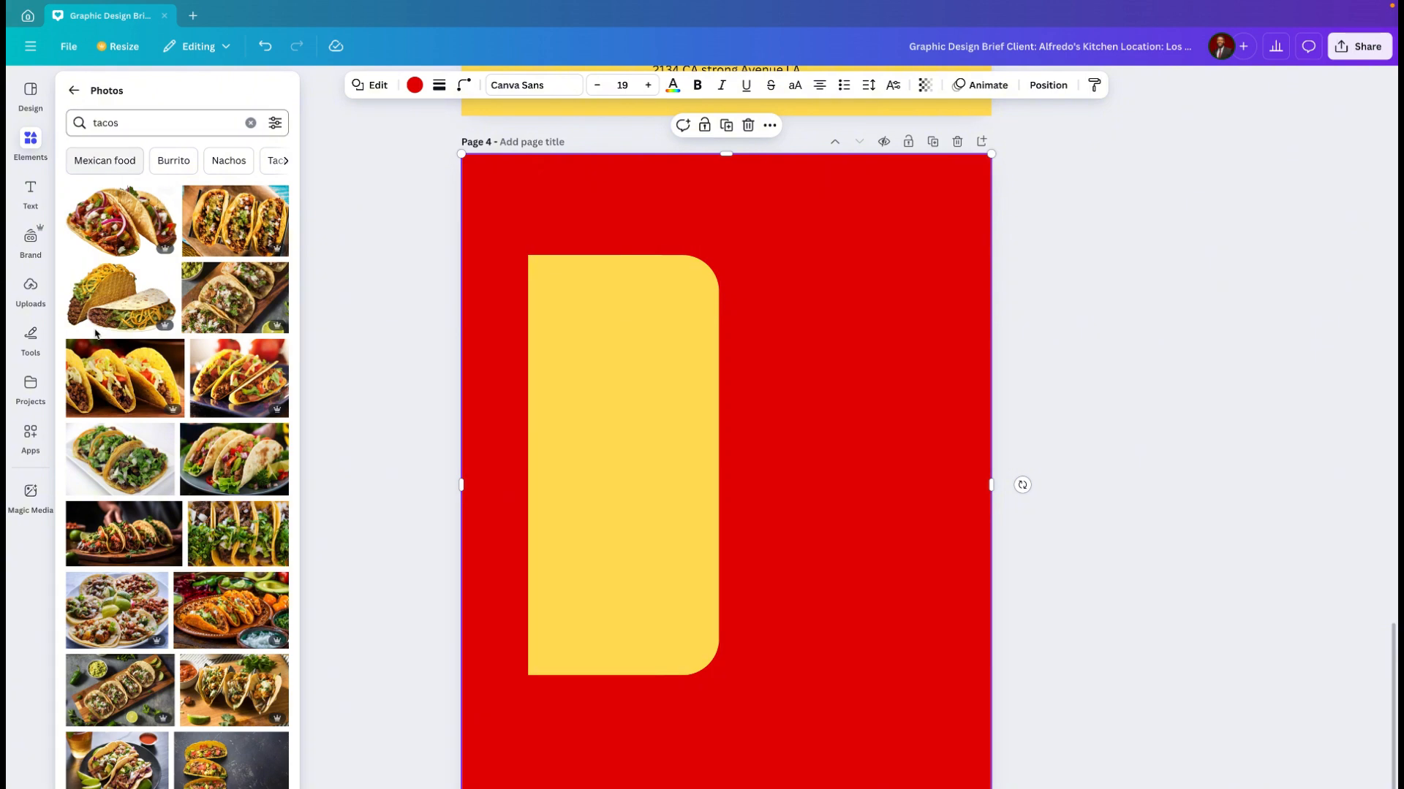
# Step: Insert the photo of a single hard-shell taco on white onto page 4 and remove its background
pyautogui.click(31, 144)
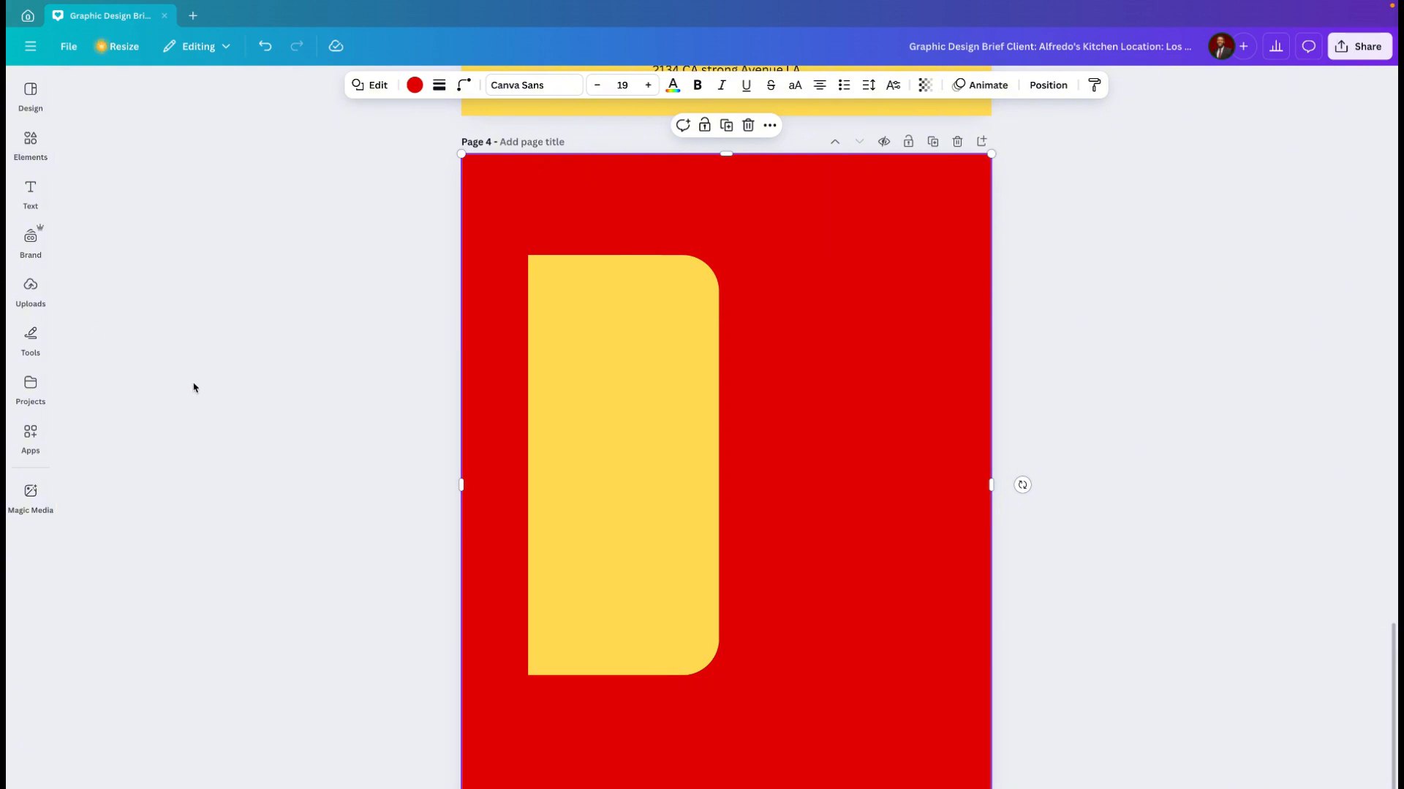
pyautogui.click(30, 142)
pyautogui.scroll(-5, 156, 408)
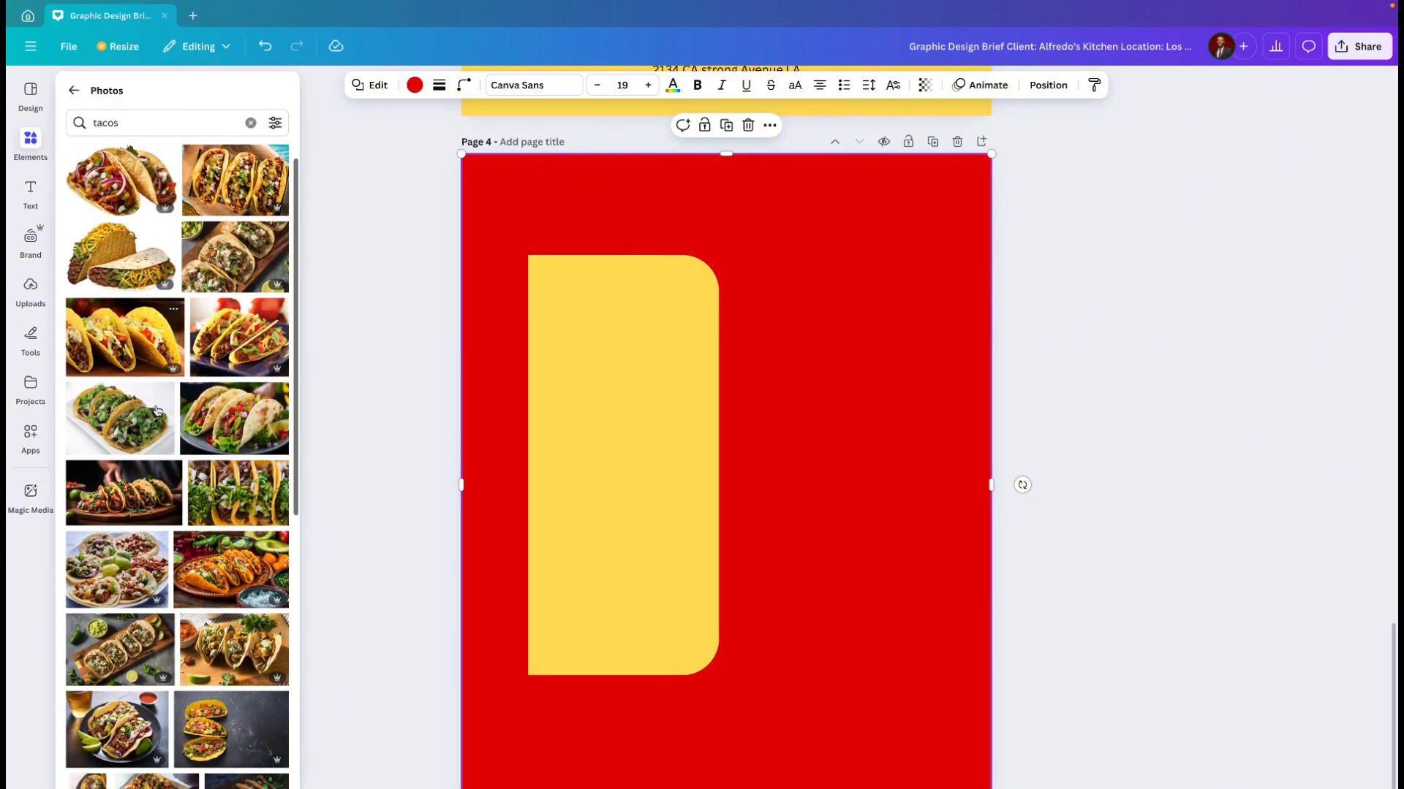
pyautogui.scroll(-7, 170, 582)
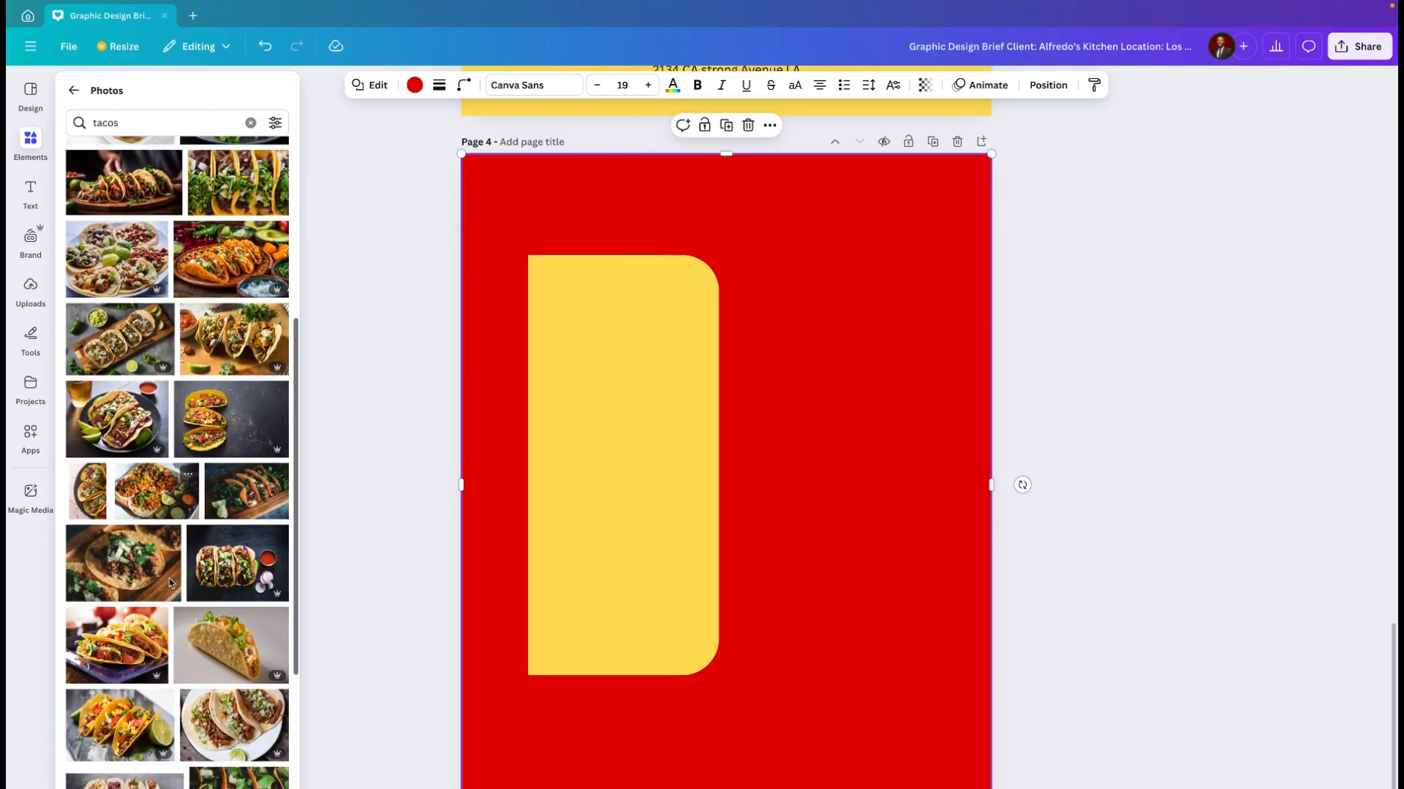
pyautogui.scroll(-5, 170, 583)
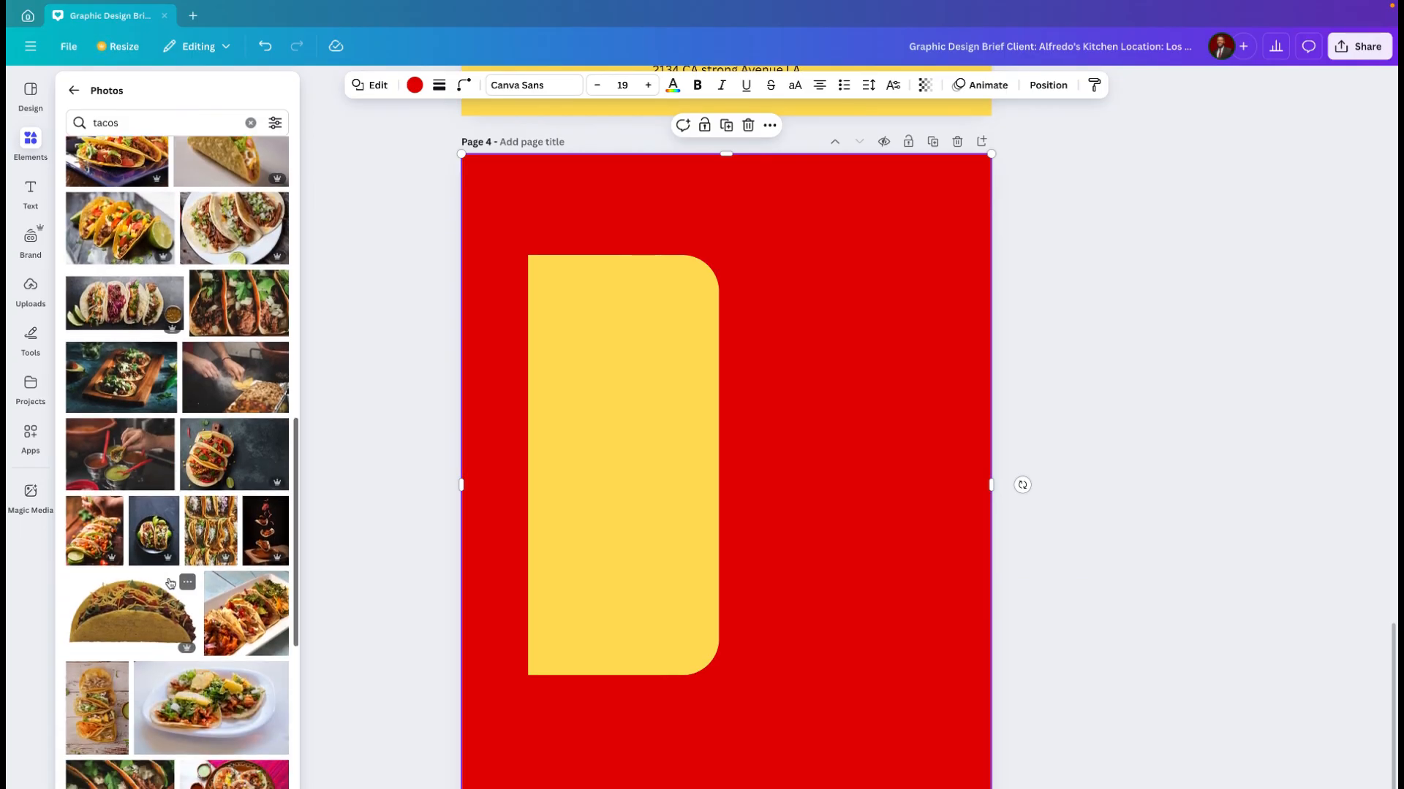
pyautogui.scroll(-2, 170, 582)
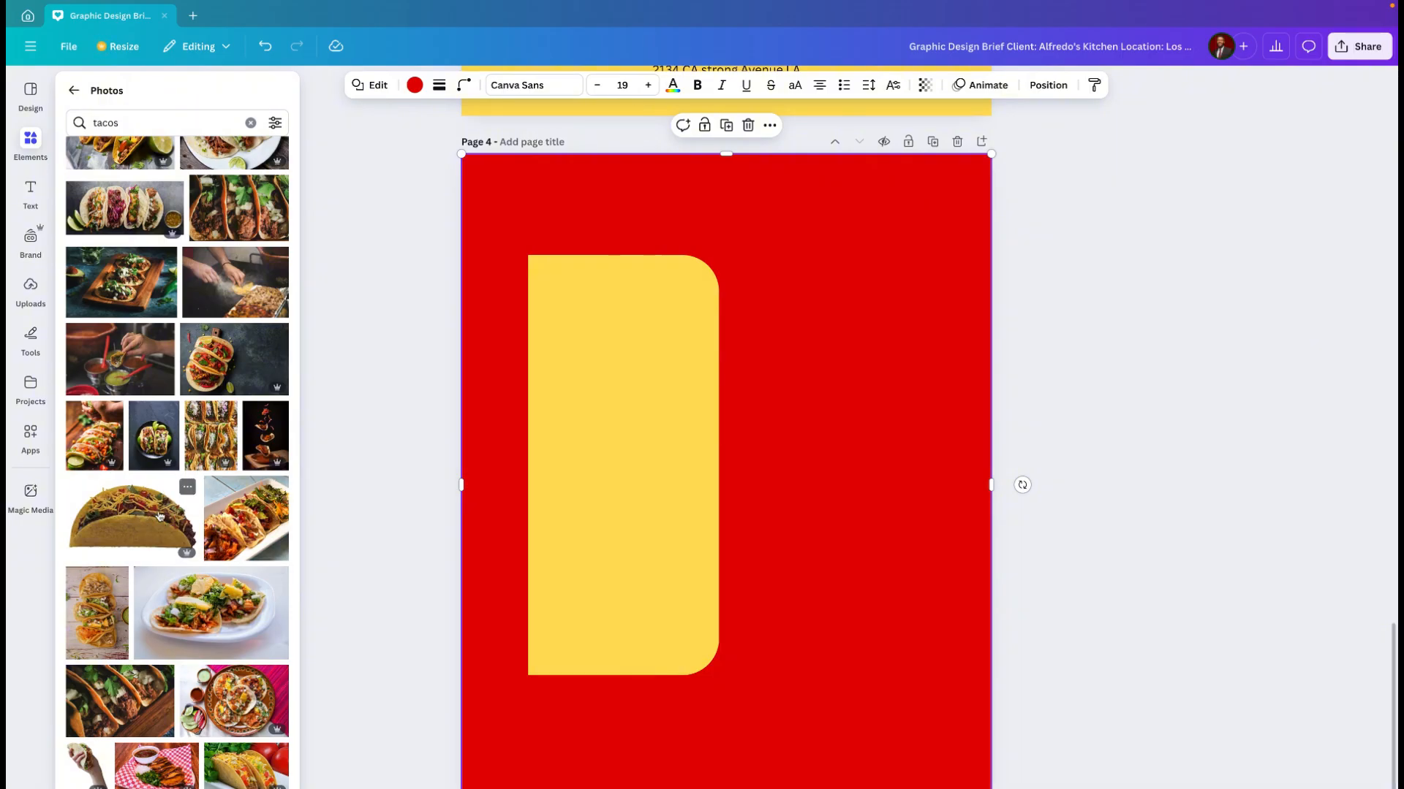
pyautogui.scroll(-2, 159, 516)
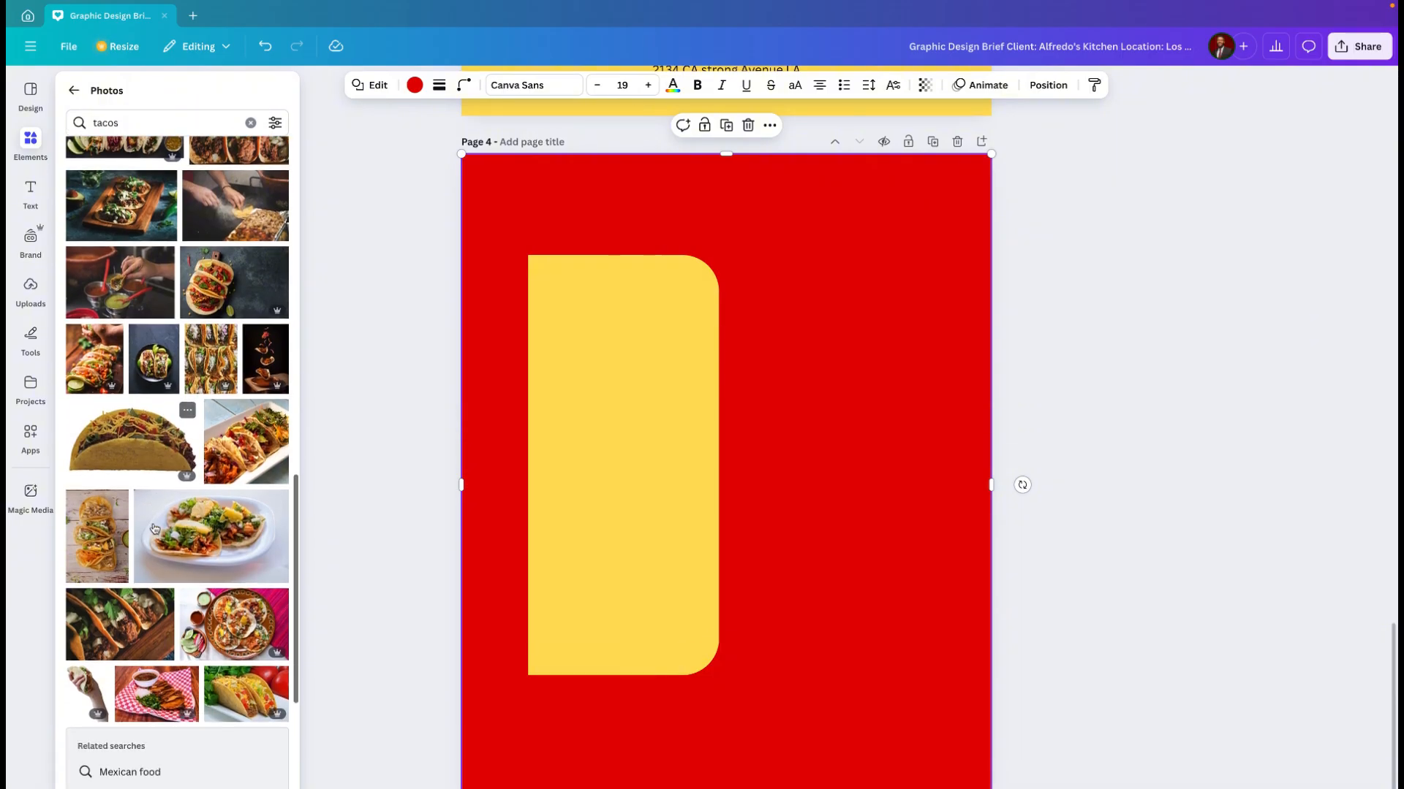
pyautogui.click(146, 443)
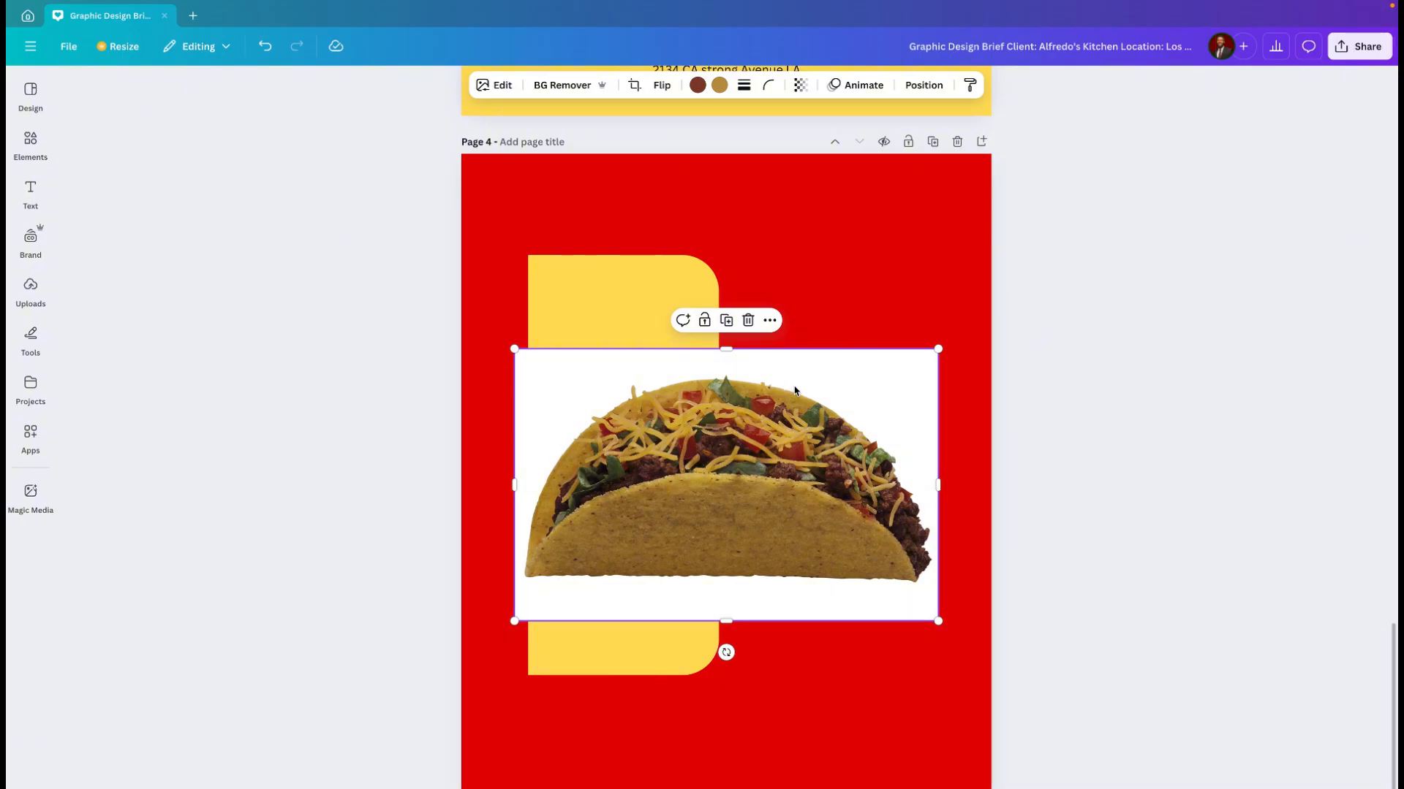
pyautogui.click(566, 88)
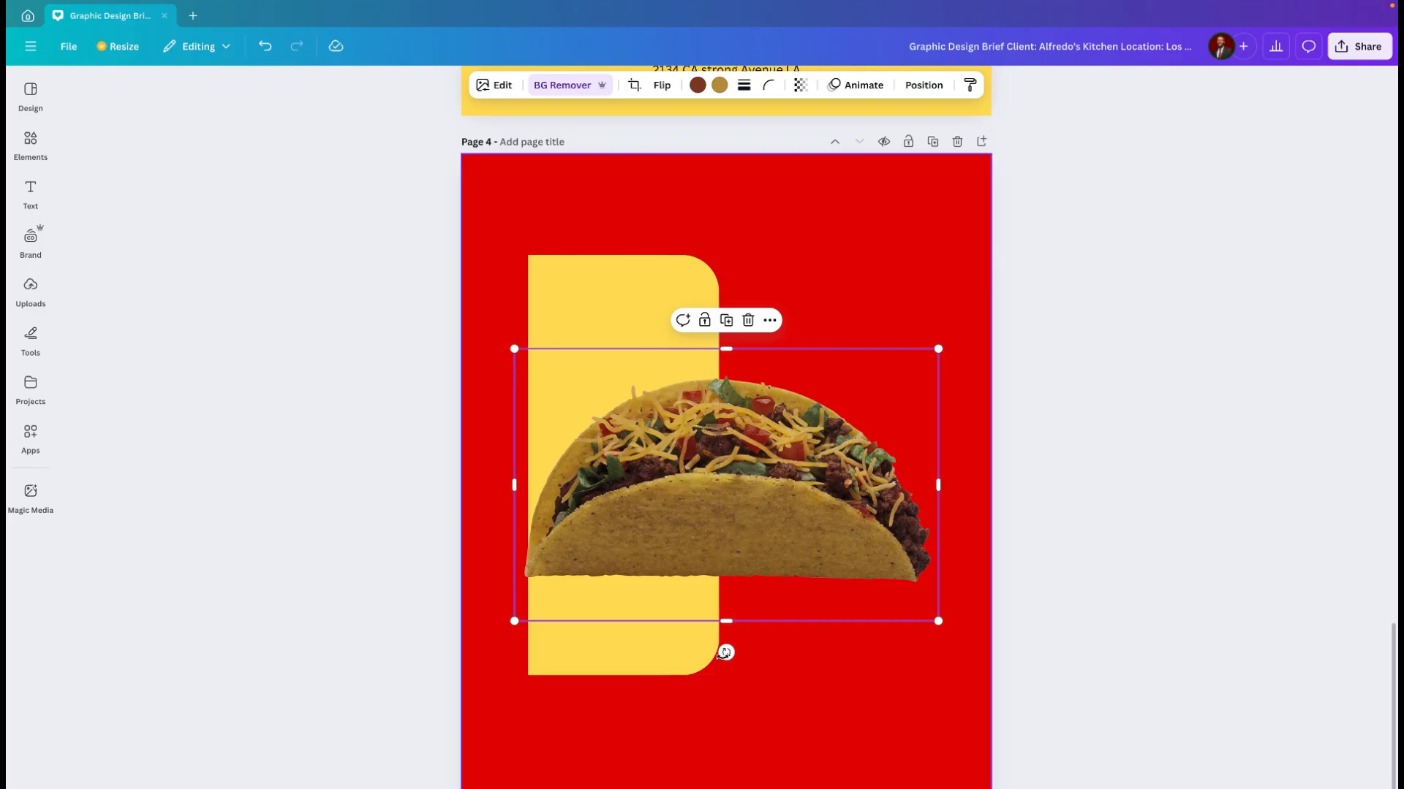
# Step: Rotate the taco clockwise to a steep diagonal, shrink it and place it across the yellow panel's right edge
pyautogui.moveTo(727, 654); pyautogui.dragTo(590, 582)
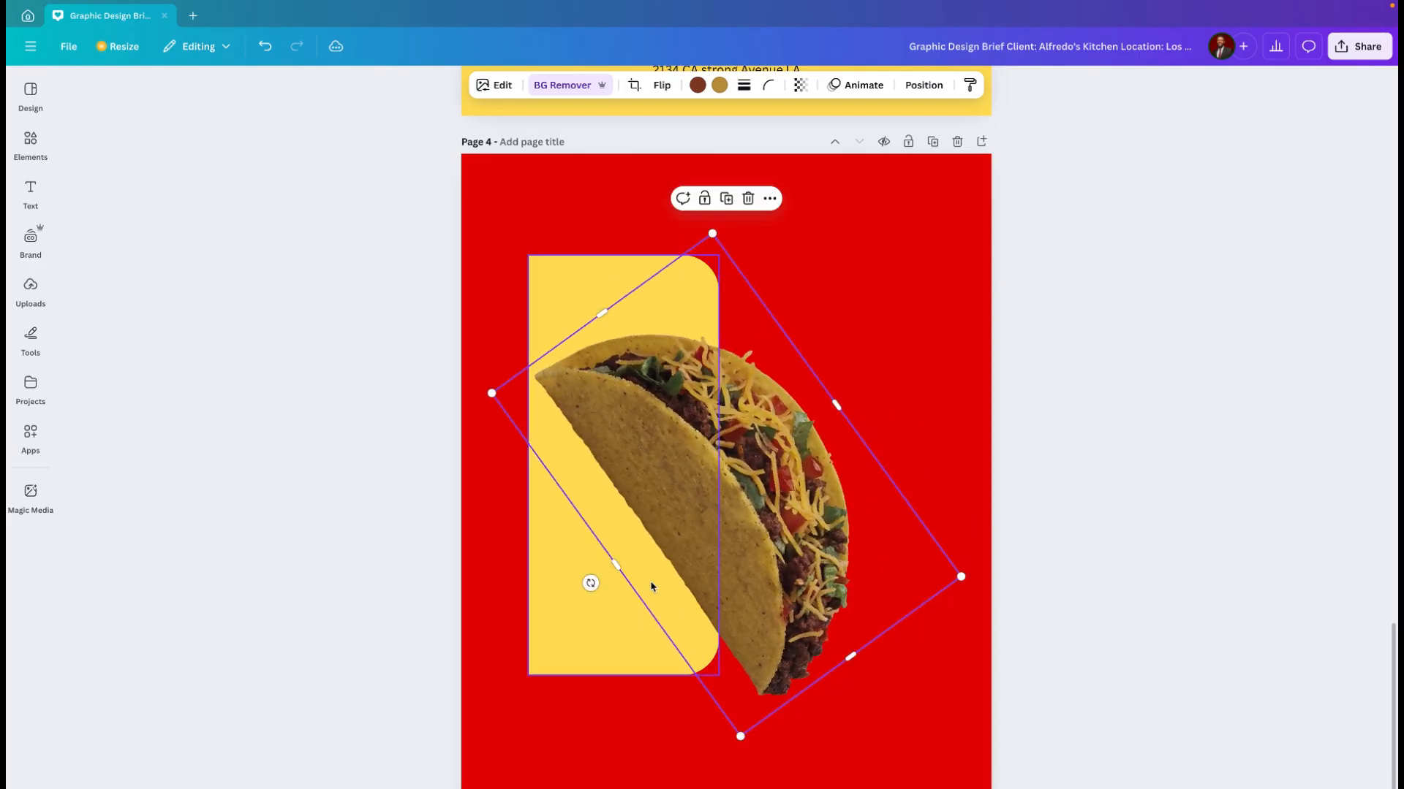
pyautogui.moveTo(962, 578); pyautogui.dragTo(853, 535)
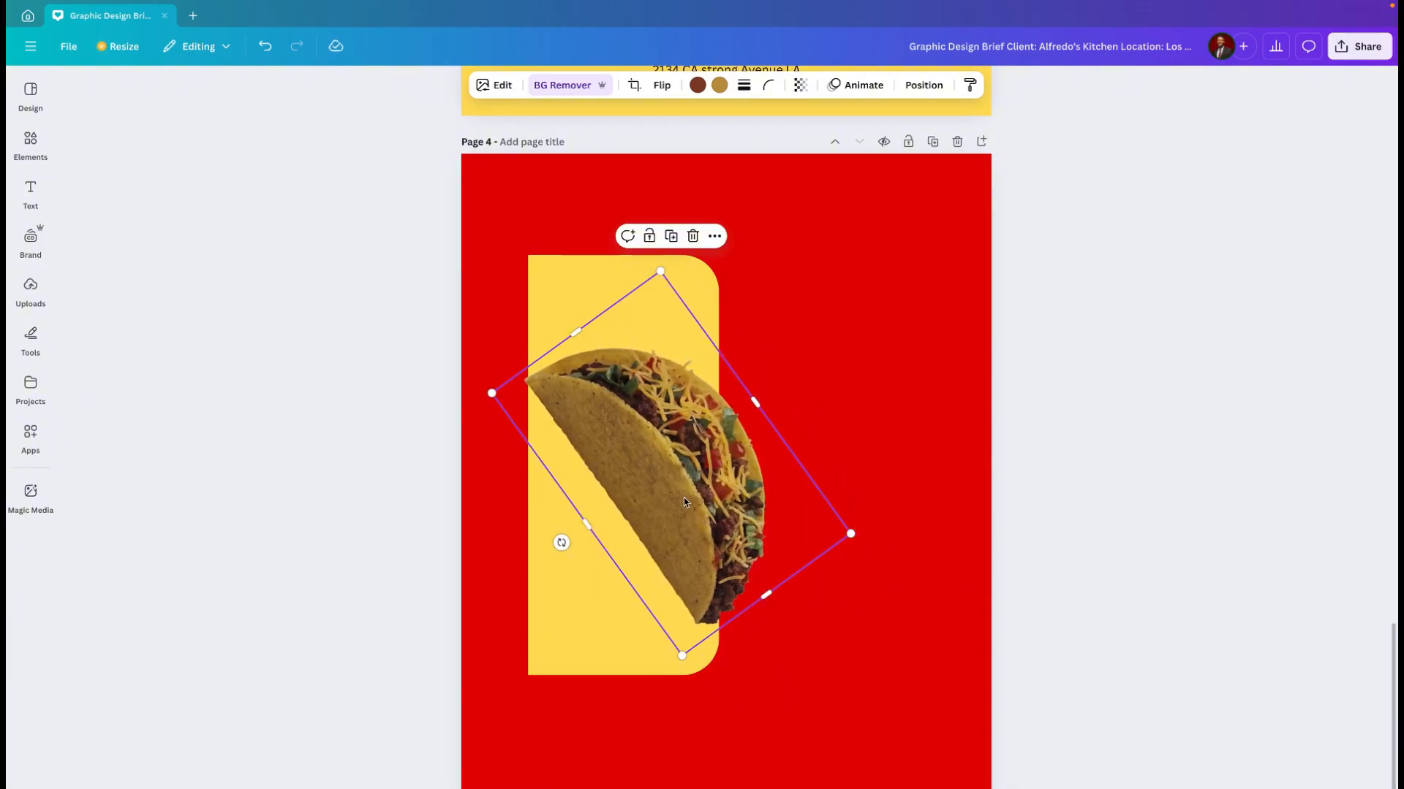
pyautogui.moveTo(684, 497); pyautogui.dragTo(705, 503)
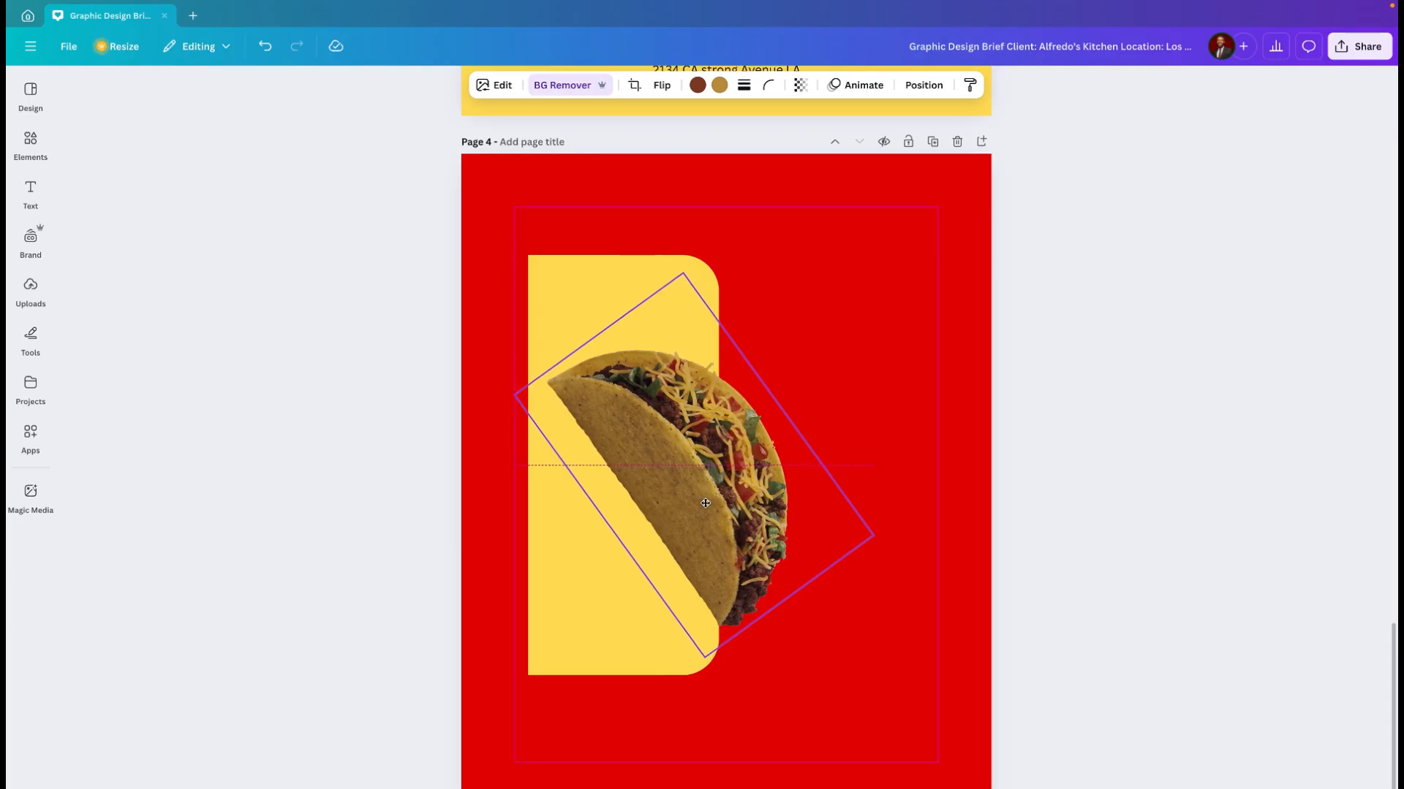
pyautogui.click(840, 366)
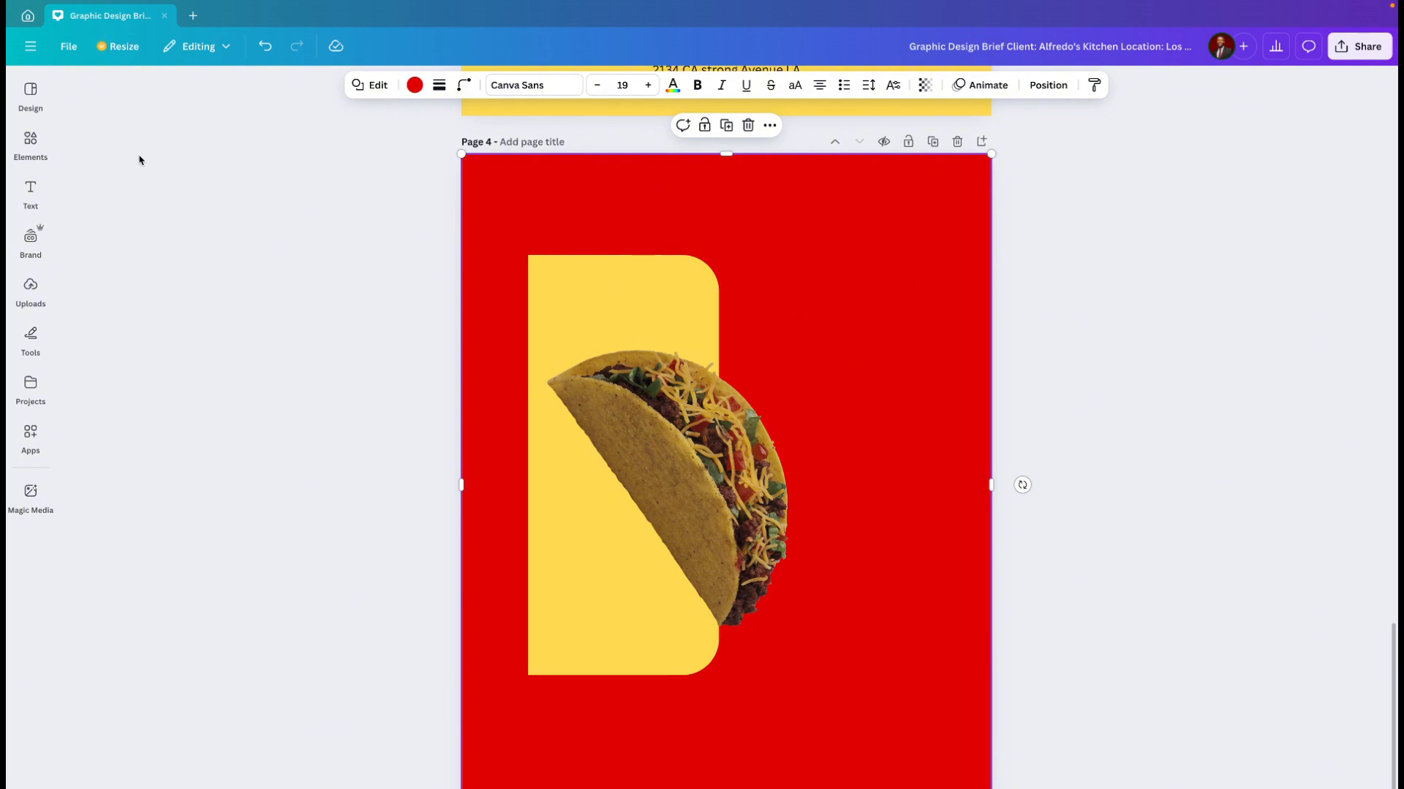
# Step: Add a heading to page 4 reading "TA" on the first line and "COS" on the second
pyautogui.click(31, 191)
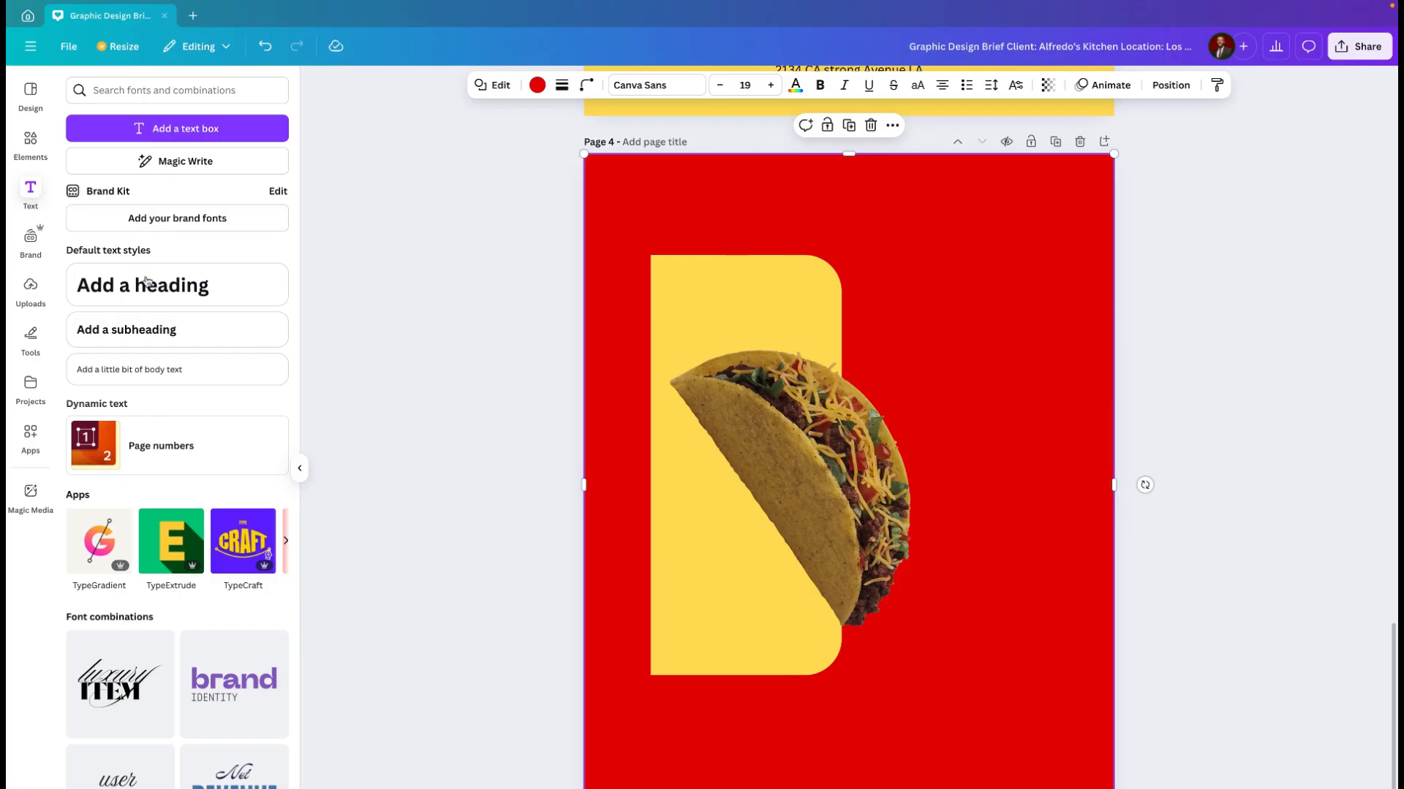
pyautogui.click(146, 284)
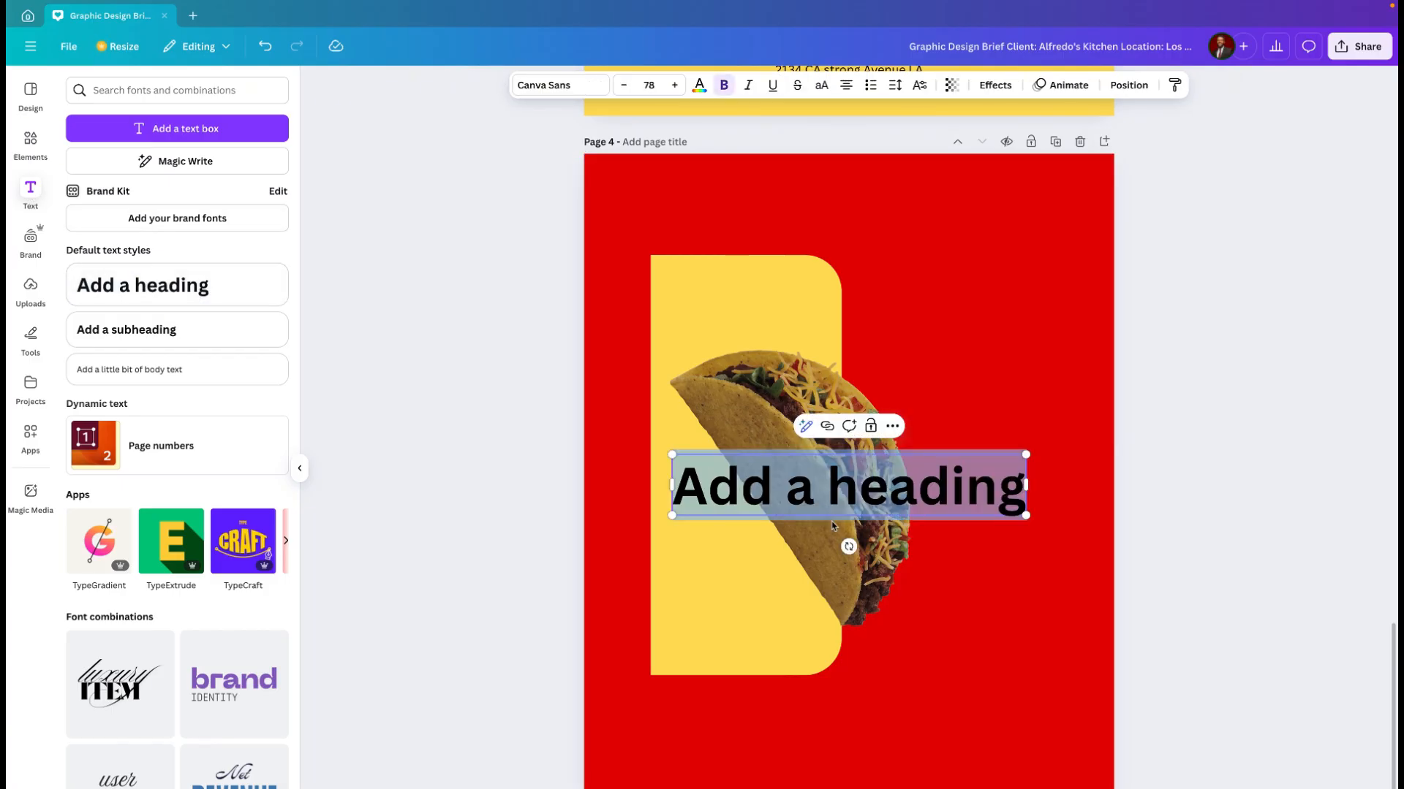
pyautogui.write('T')
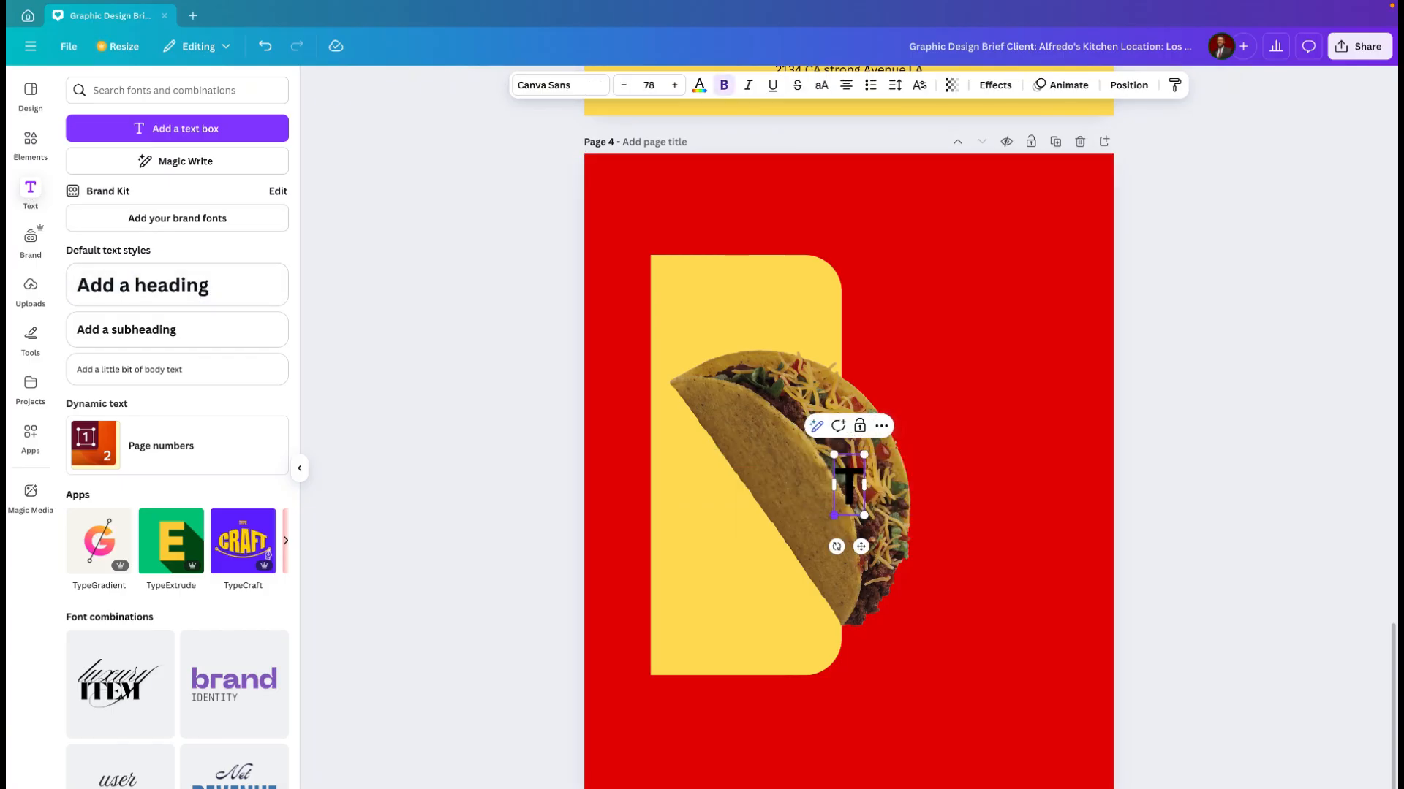
pyautogui.write('a')
pyautogui.press('BackSpace')
pyautogui.write('A')
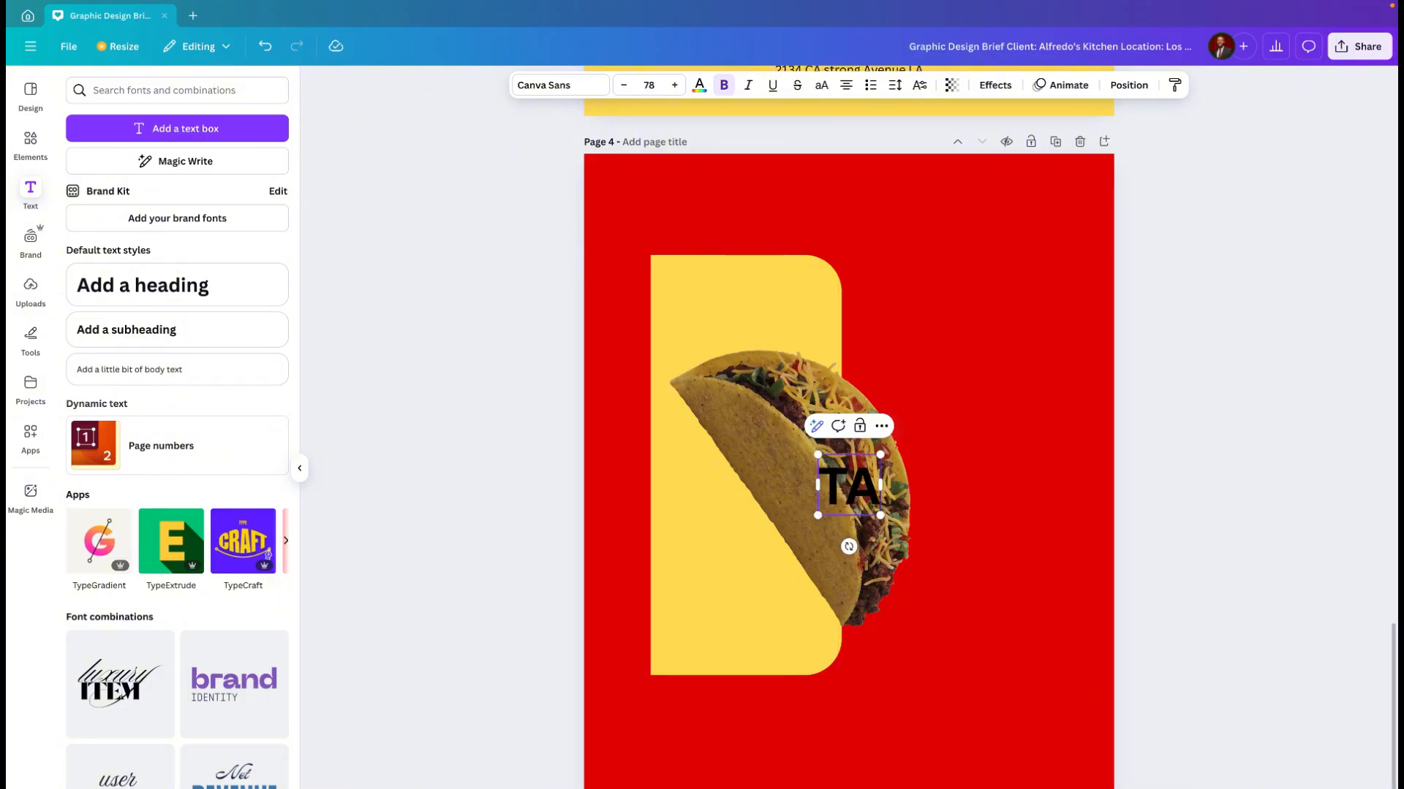
pyautogui.press('Return')
pyautogui.write('COS')
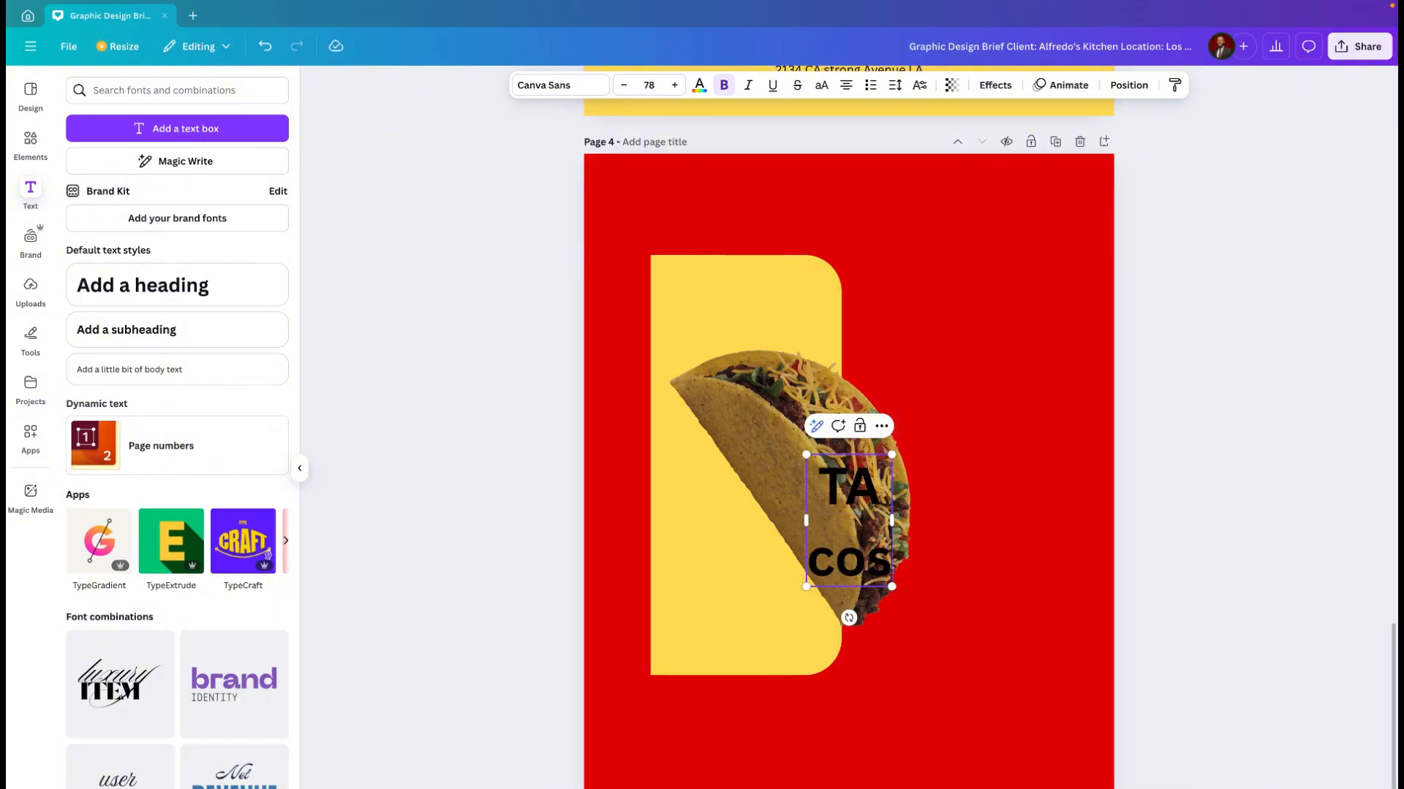
pyautogui.press('BackSpace')
pyautogui.press('BackSpace')
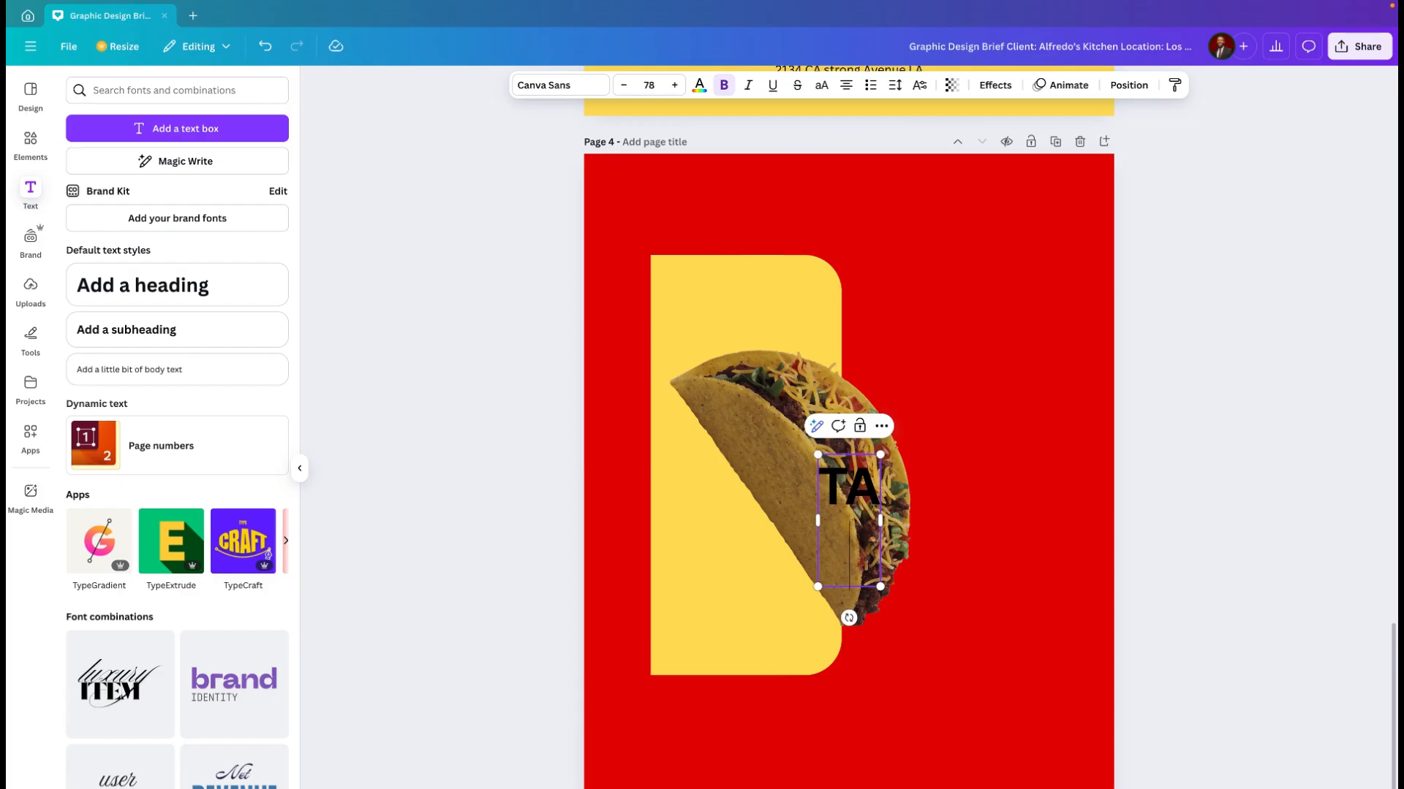
pyautogui.write('OS')
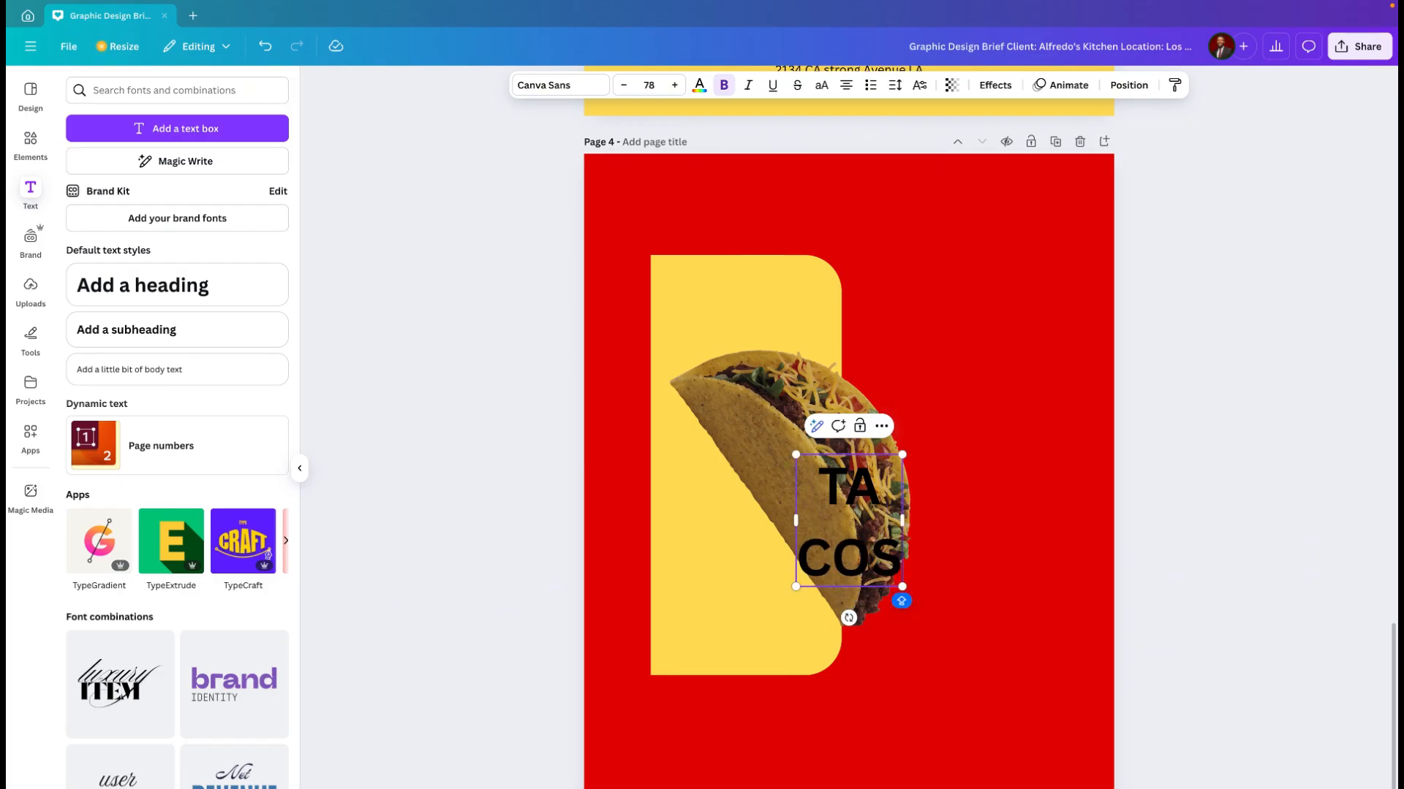
# Step: Left-align the whole "TA COS" heading and set its font to Norwester
pyautogui.hotkey('ctrl', 'a')
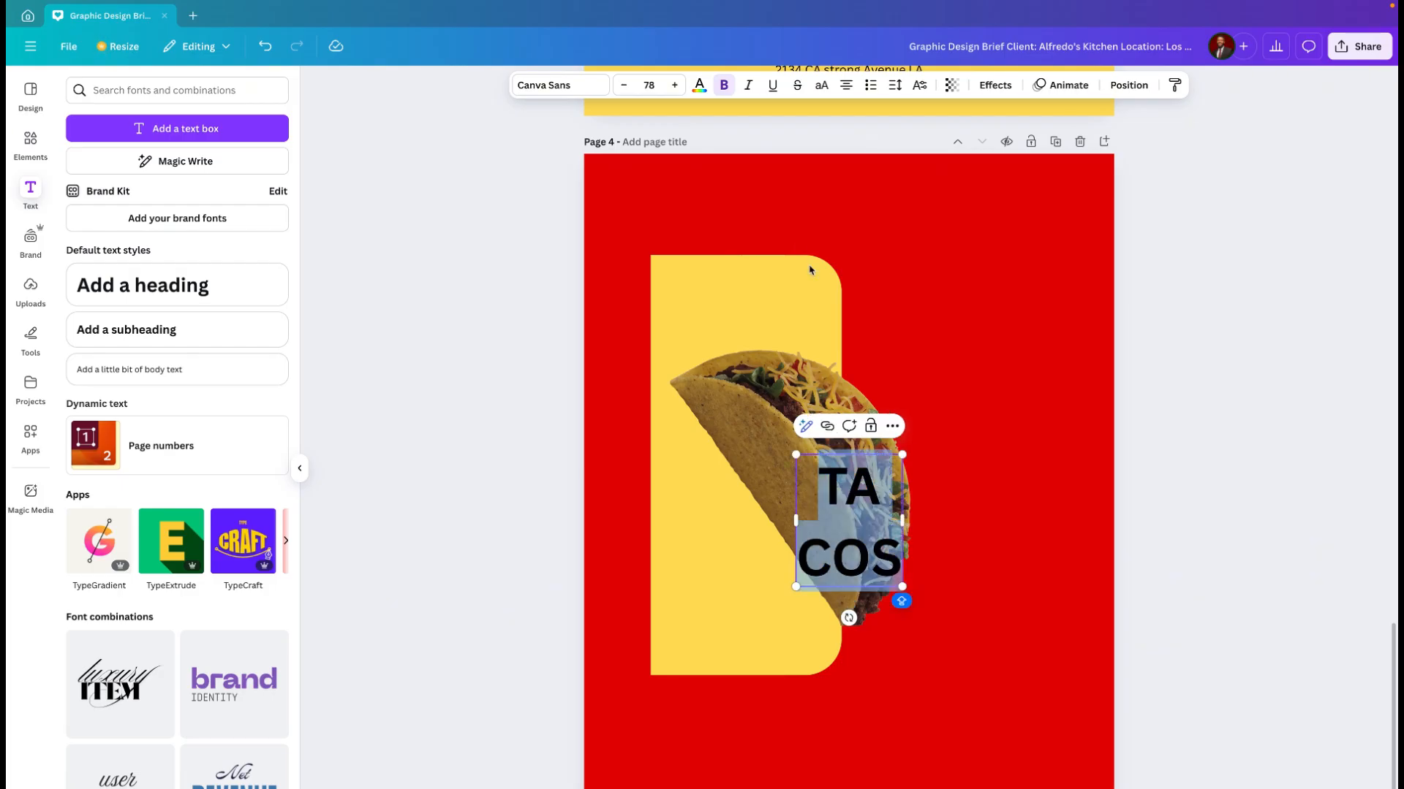
pyautogui.click(846, 85)
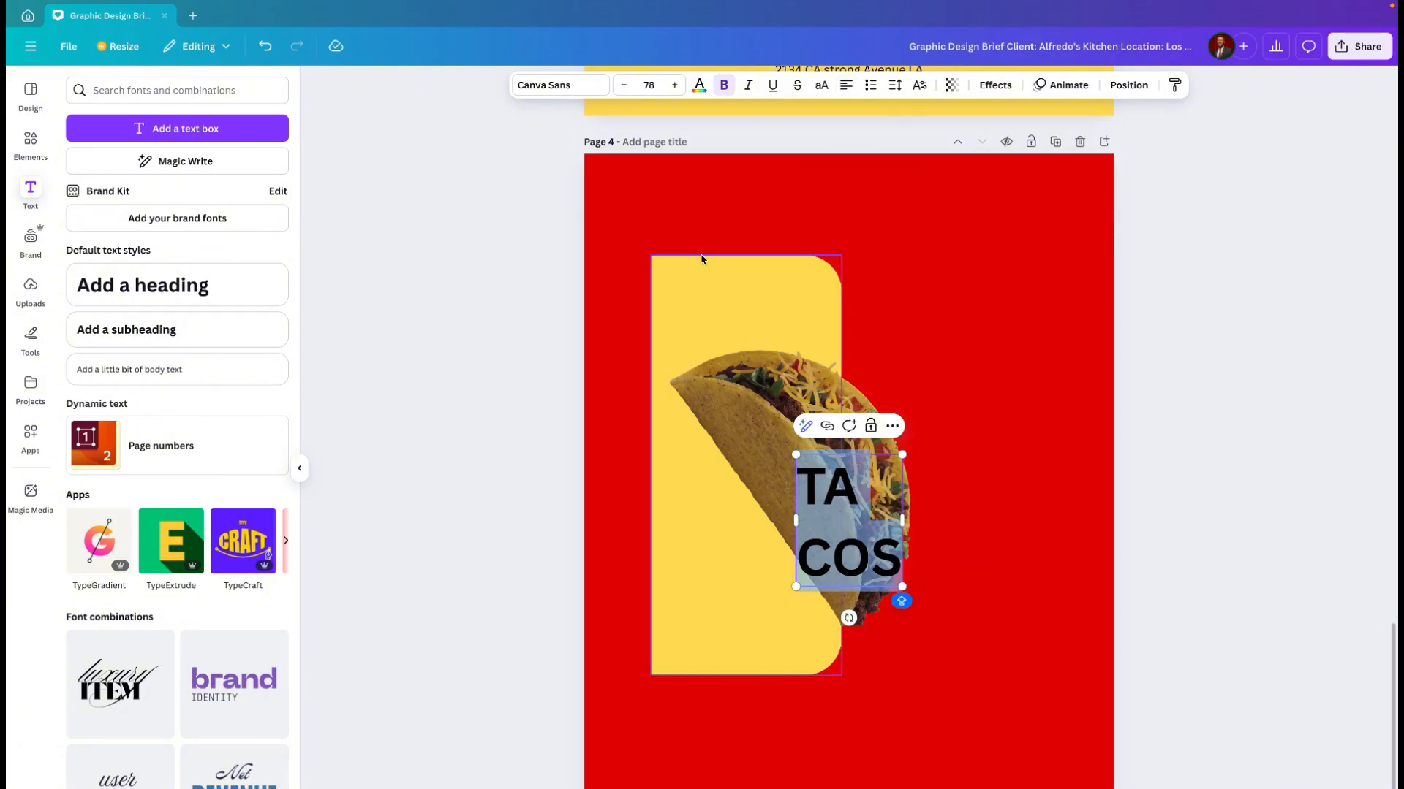
pyautogui.click(588, 89)
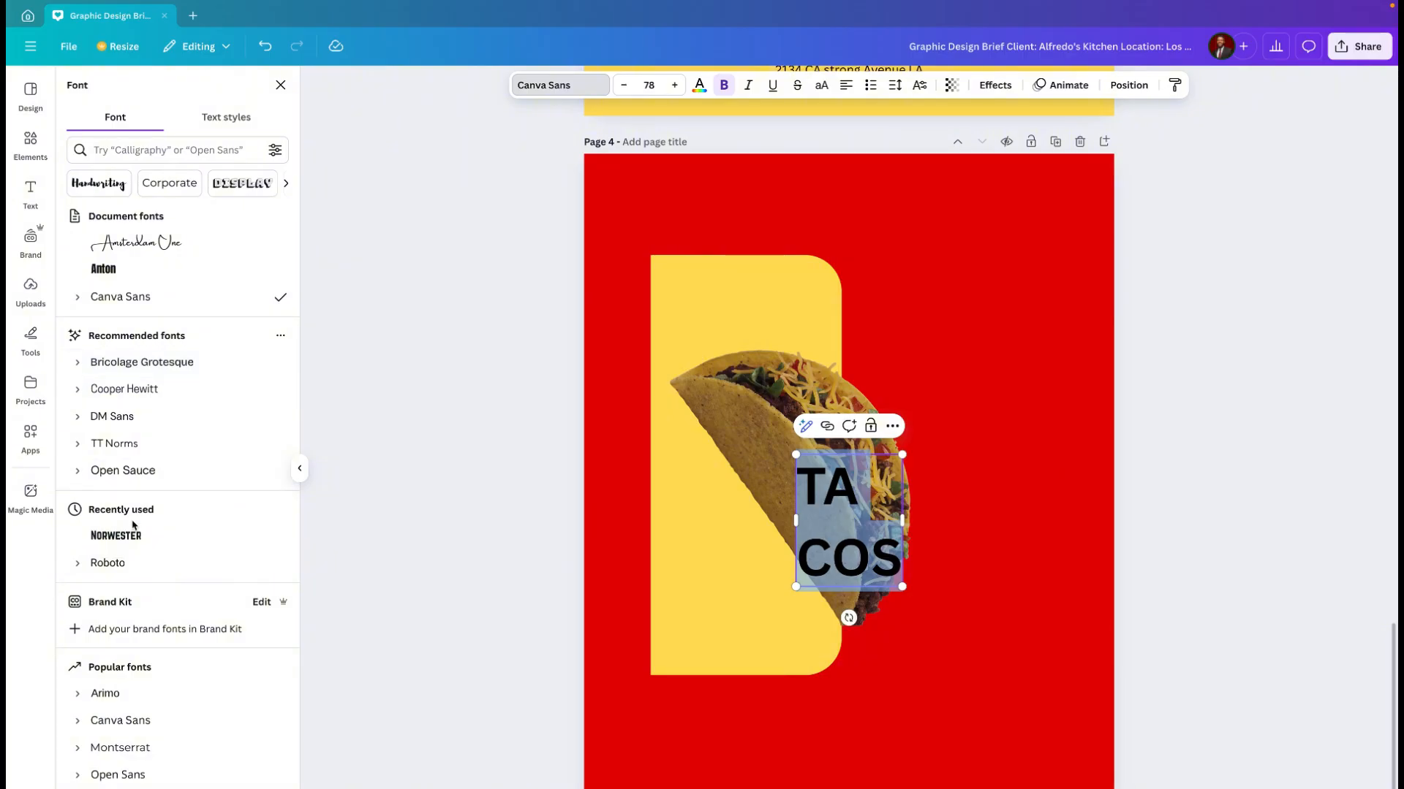
pyautogui.click(116, 537)
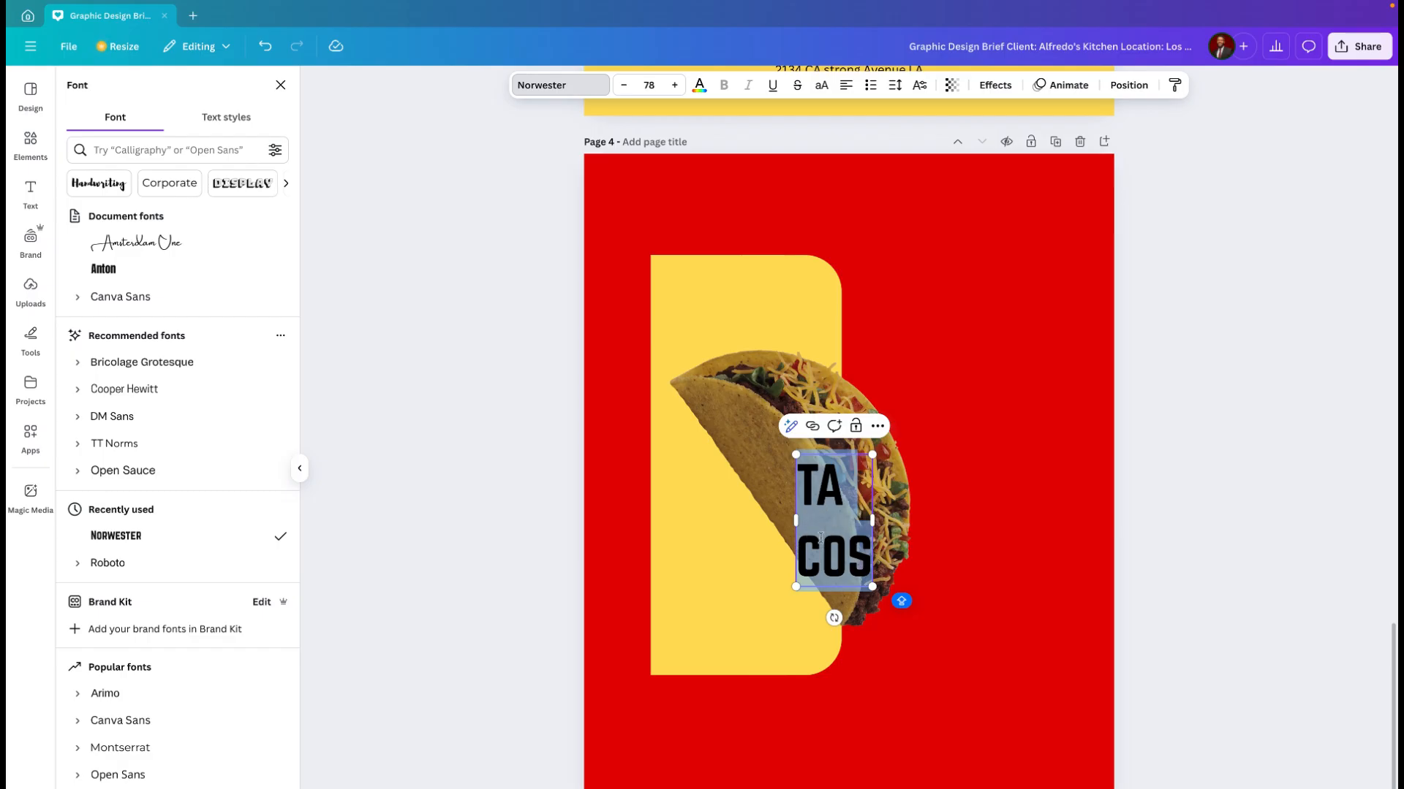
# Step: Reduce the line spacing of the "TA COS" heading to 0.93
pyautogui.click(896, 86)
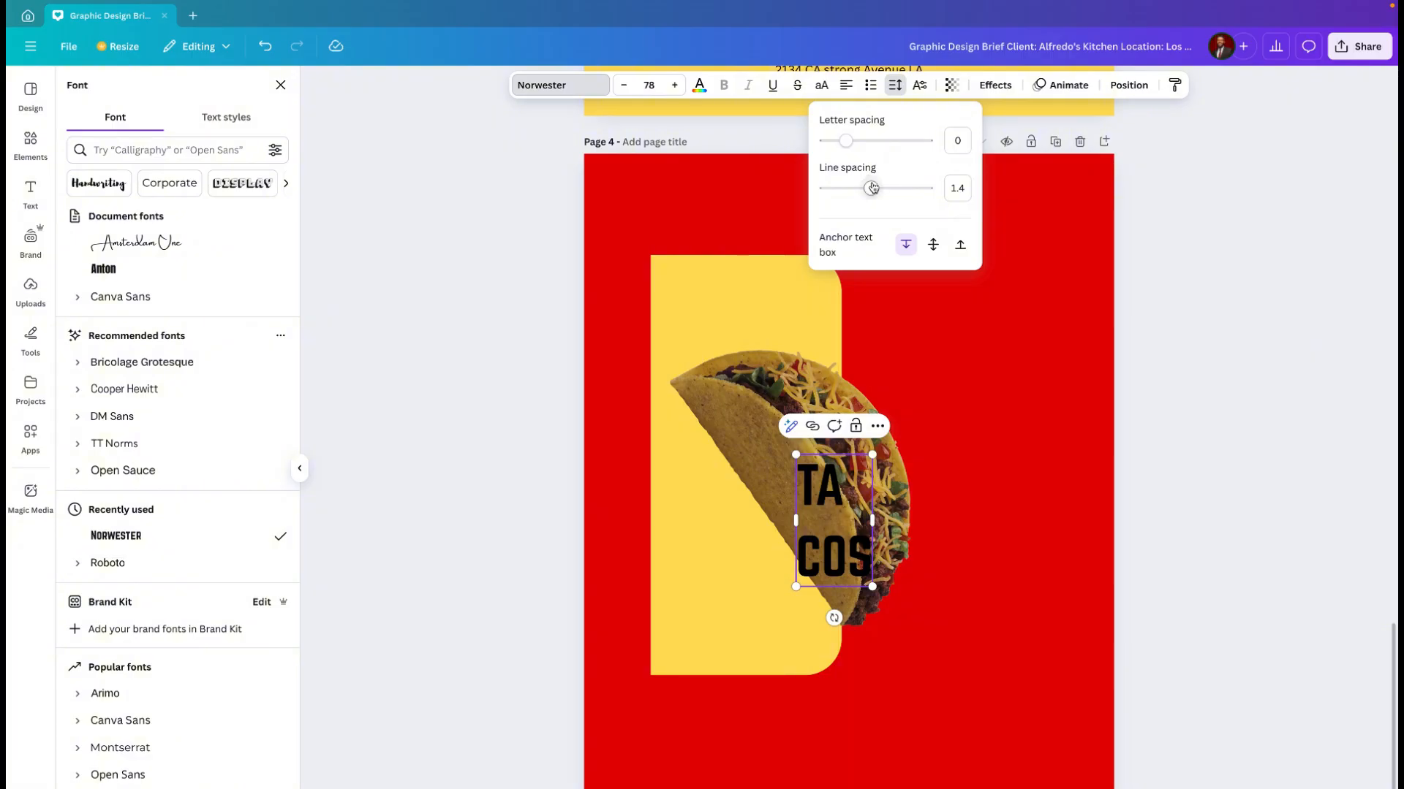
pyautogui.moveTo(870, 191); pyautogui.dragTo(847, 191)
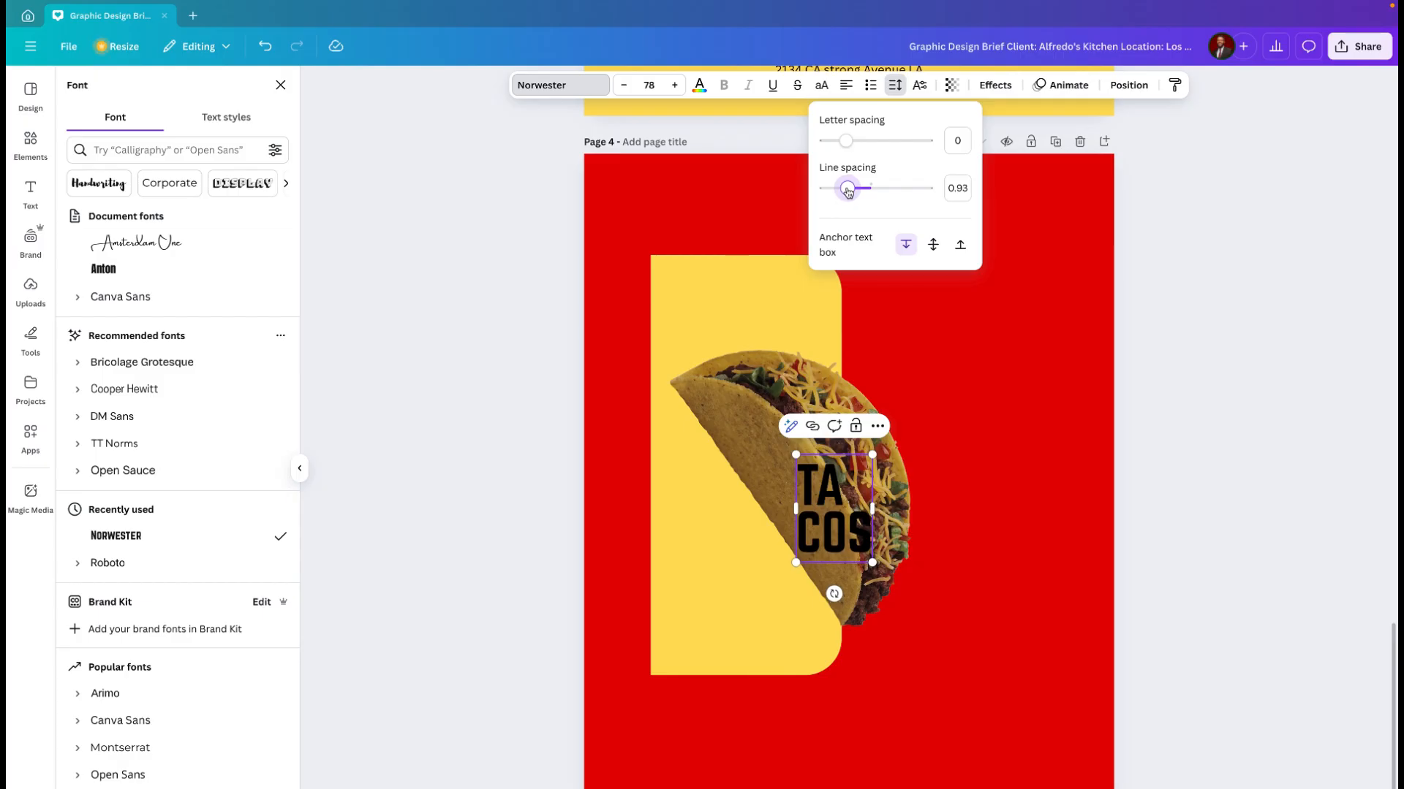
pyautogui.click(938, 338)
# Step: Enlarge the "TA COS" heading to font size 220 and place it just right of the yellow panel, aligned with the panel's top
pyautogui.click(817, 520)
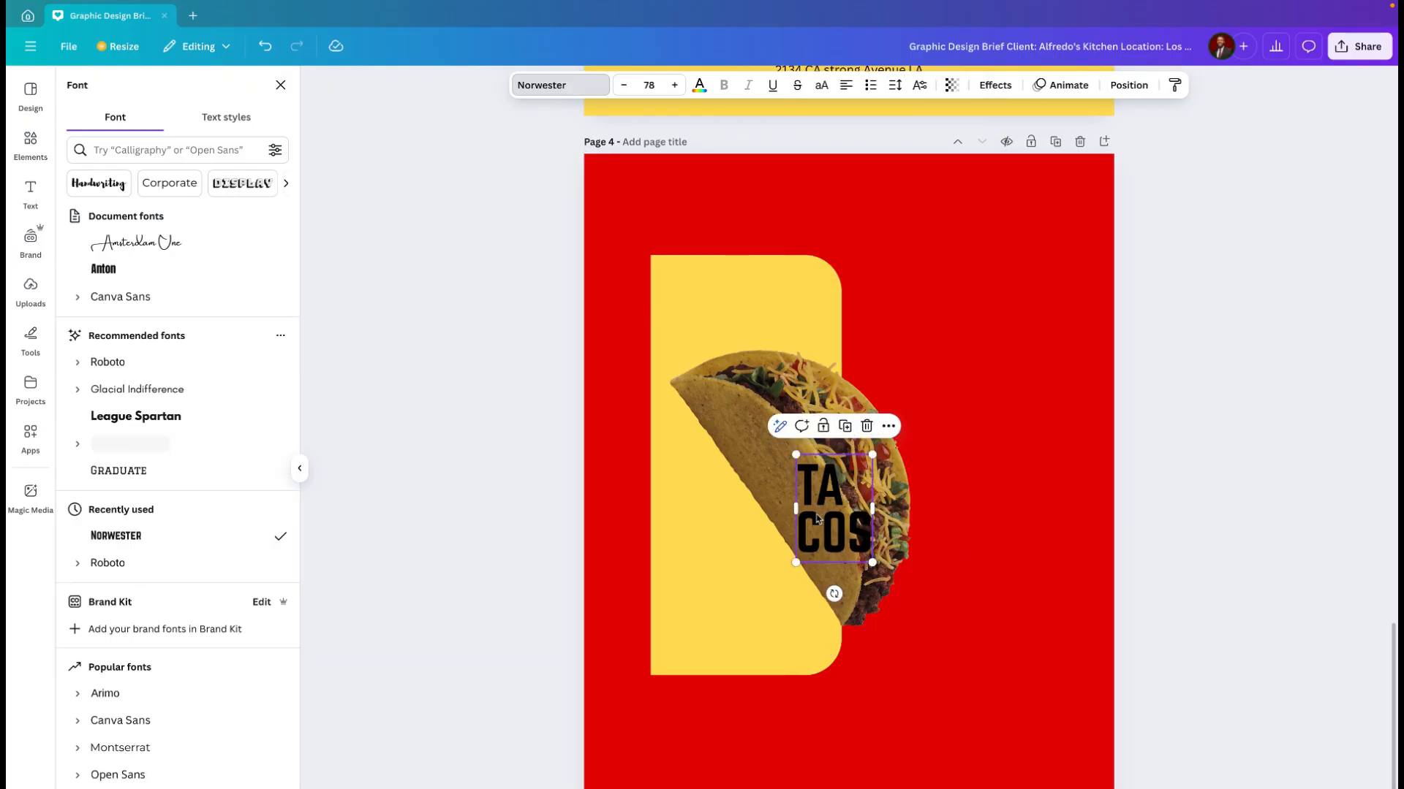
pyautogui.moveTo(872, 454); pyautogui.dragTo(958, 307)
pyautogui.moveTo(897, 458); pyautogui.dragTo(948, 399)
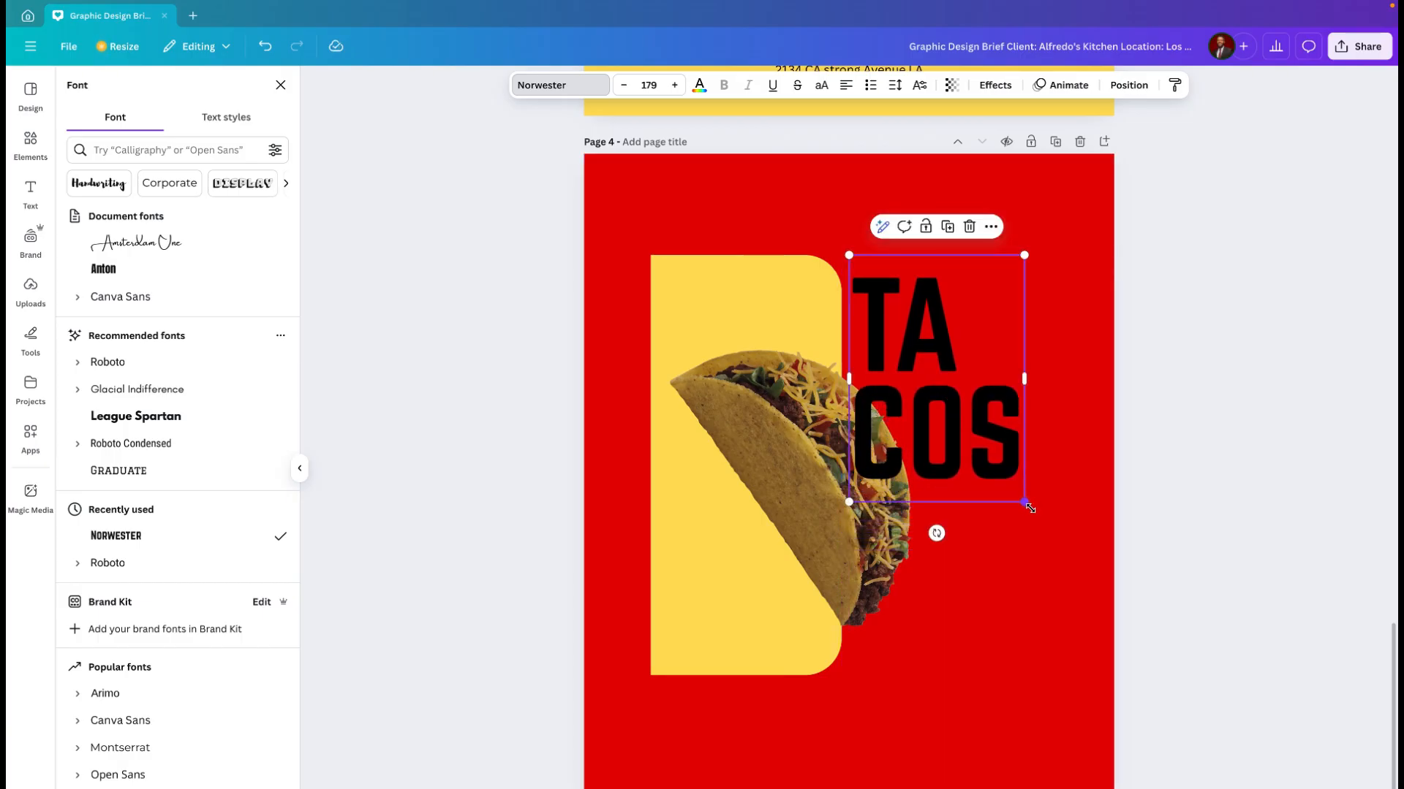
pyautogui.moveTo(1029, 508); pyautogui.dragTo(1062, 565)
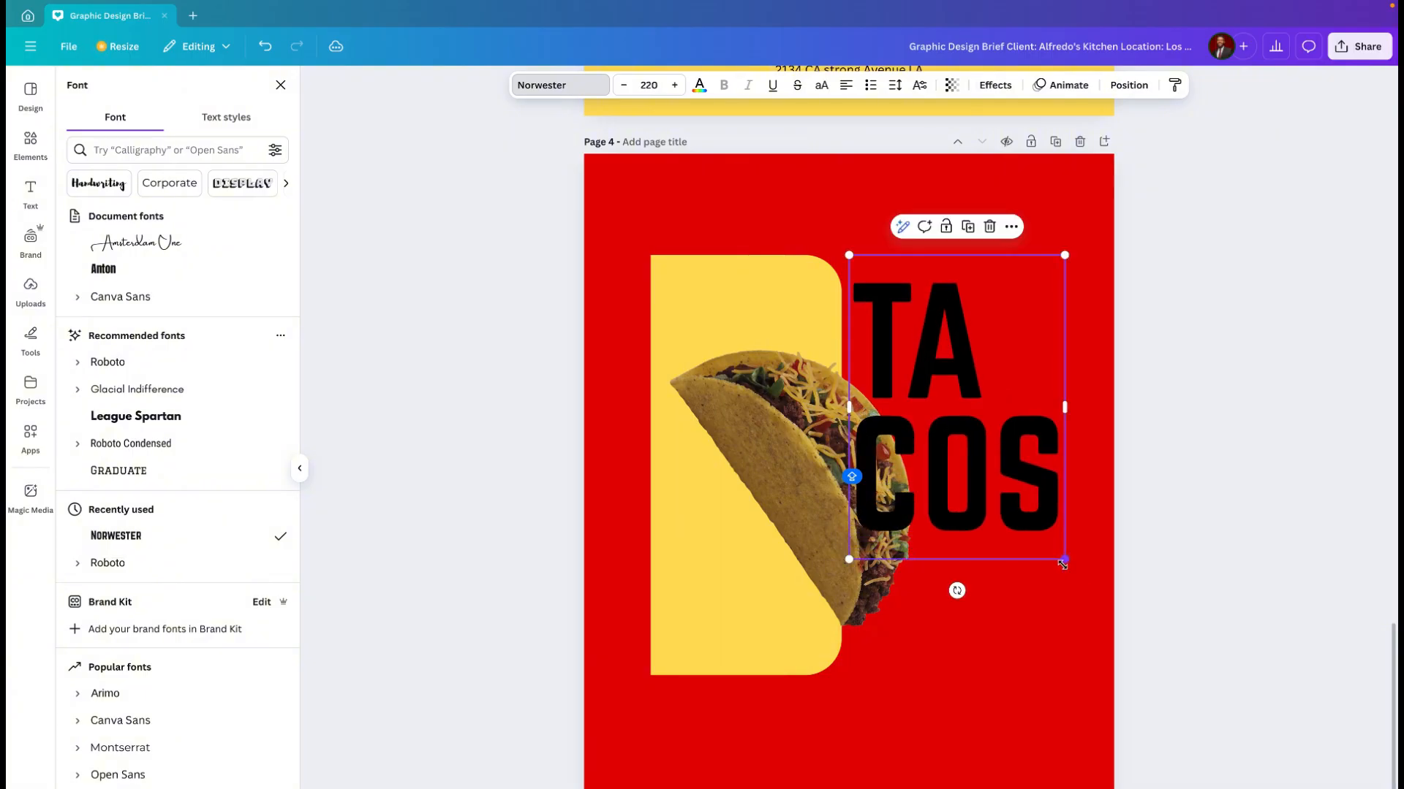
pyautogui.click(973, 521)
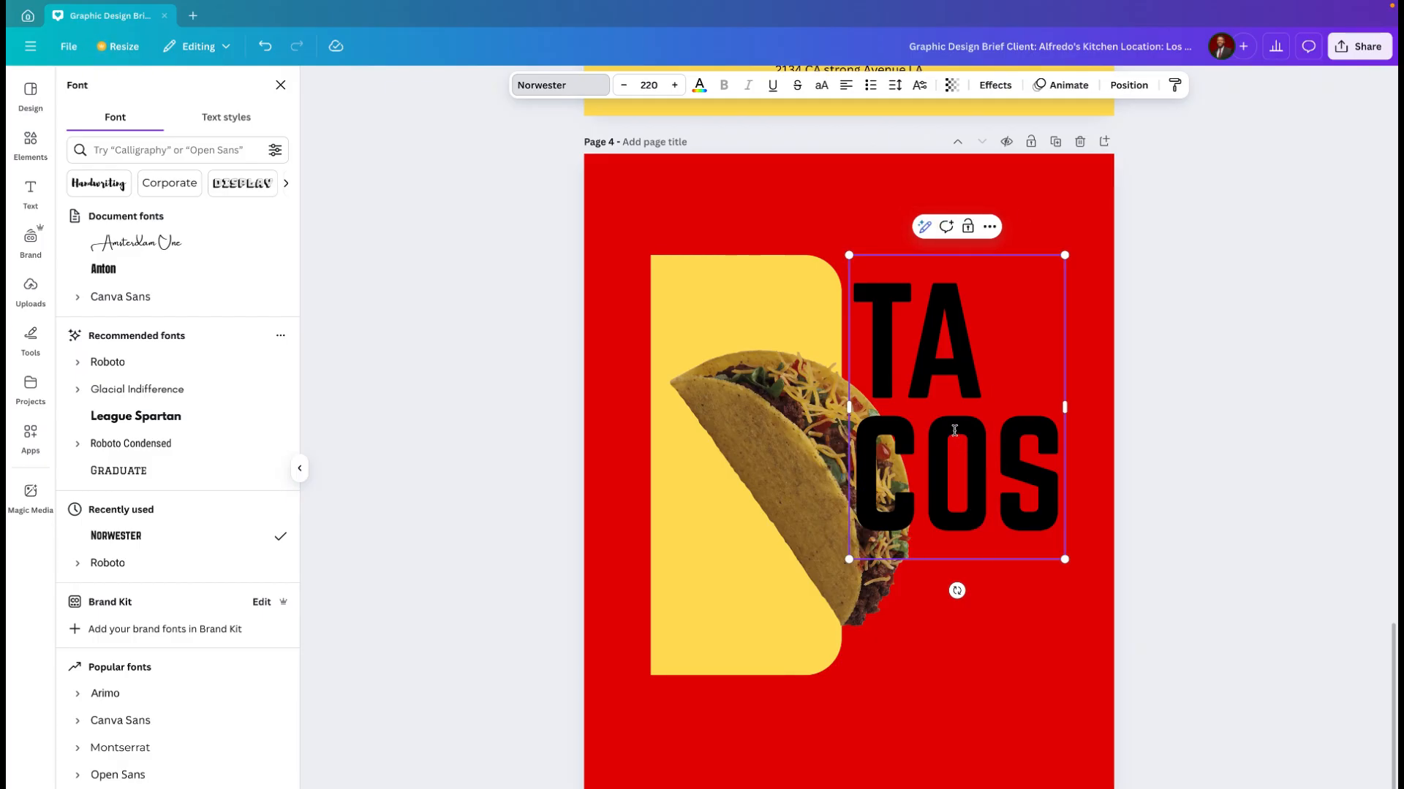
pyautogui.press('Left')
pyautogui.click(860, 198)
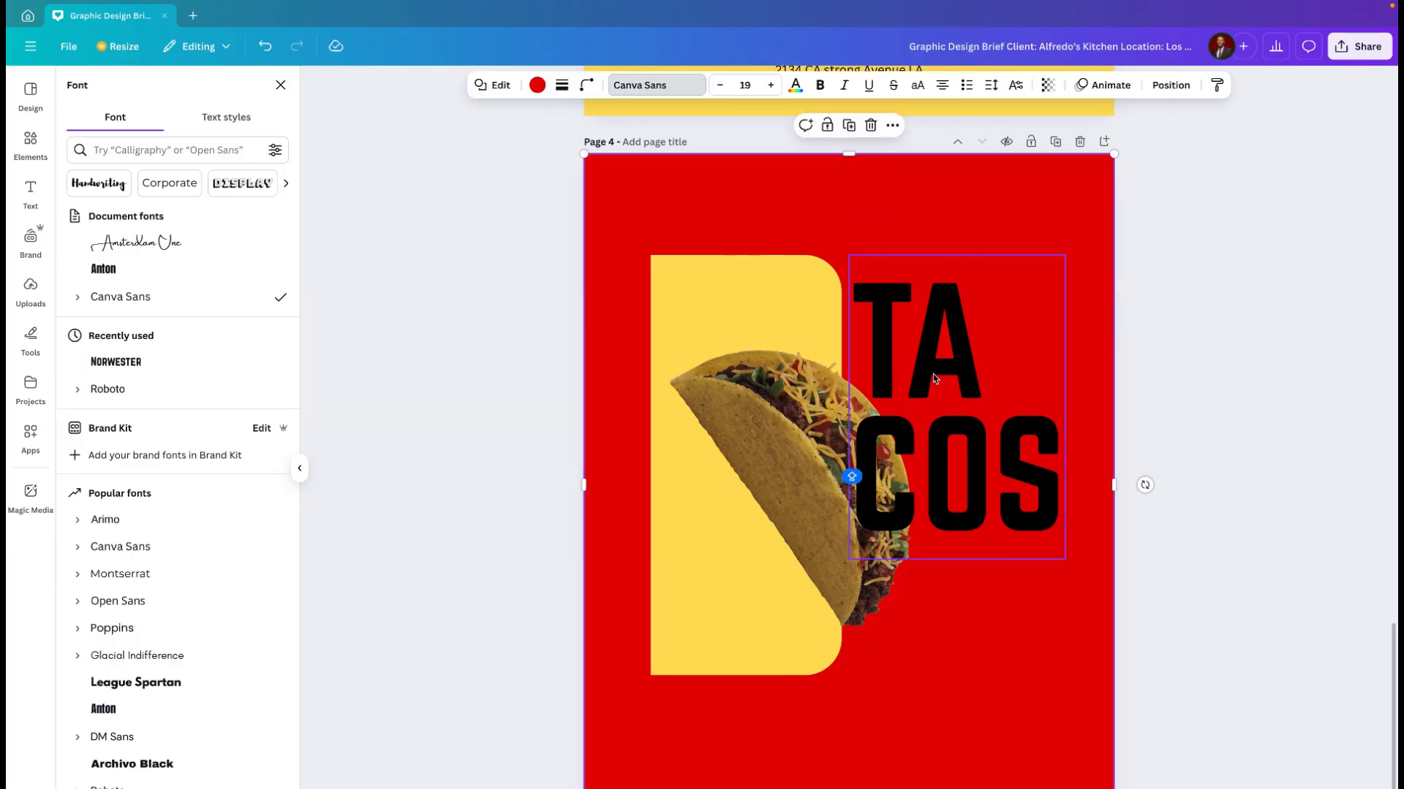
pyautogui.moveTo(888, 360); pyautogui.dragTo(892, 358)
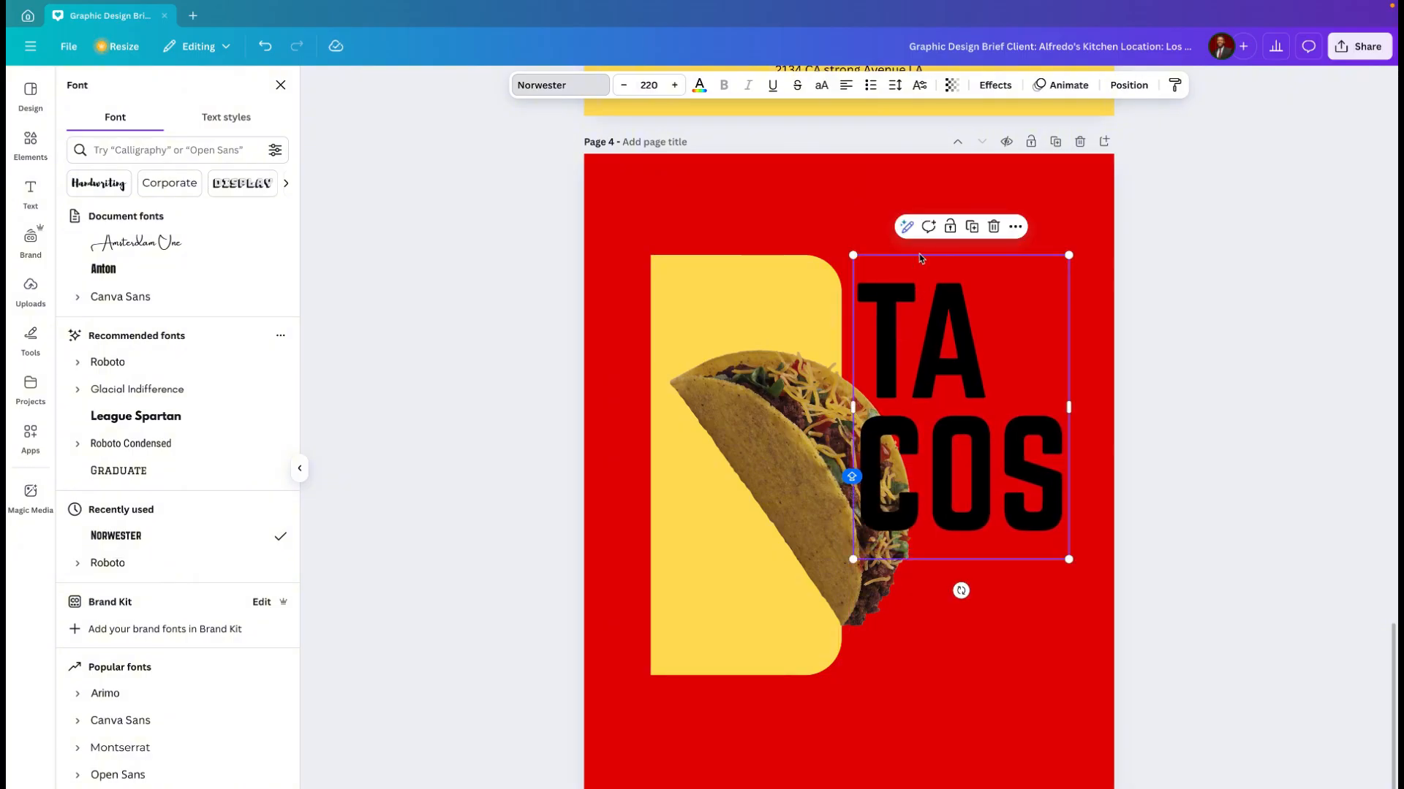
# Step: Change the text colour of the "TA COS" heading to the white from the document colours
pyautogui.click(699, 86)
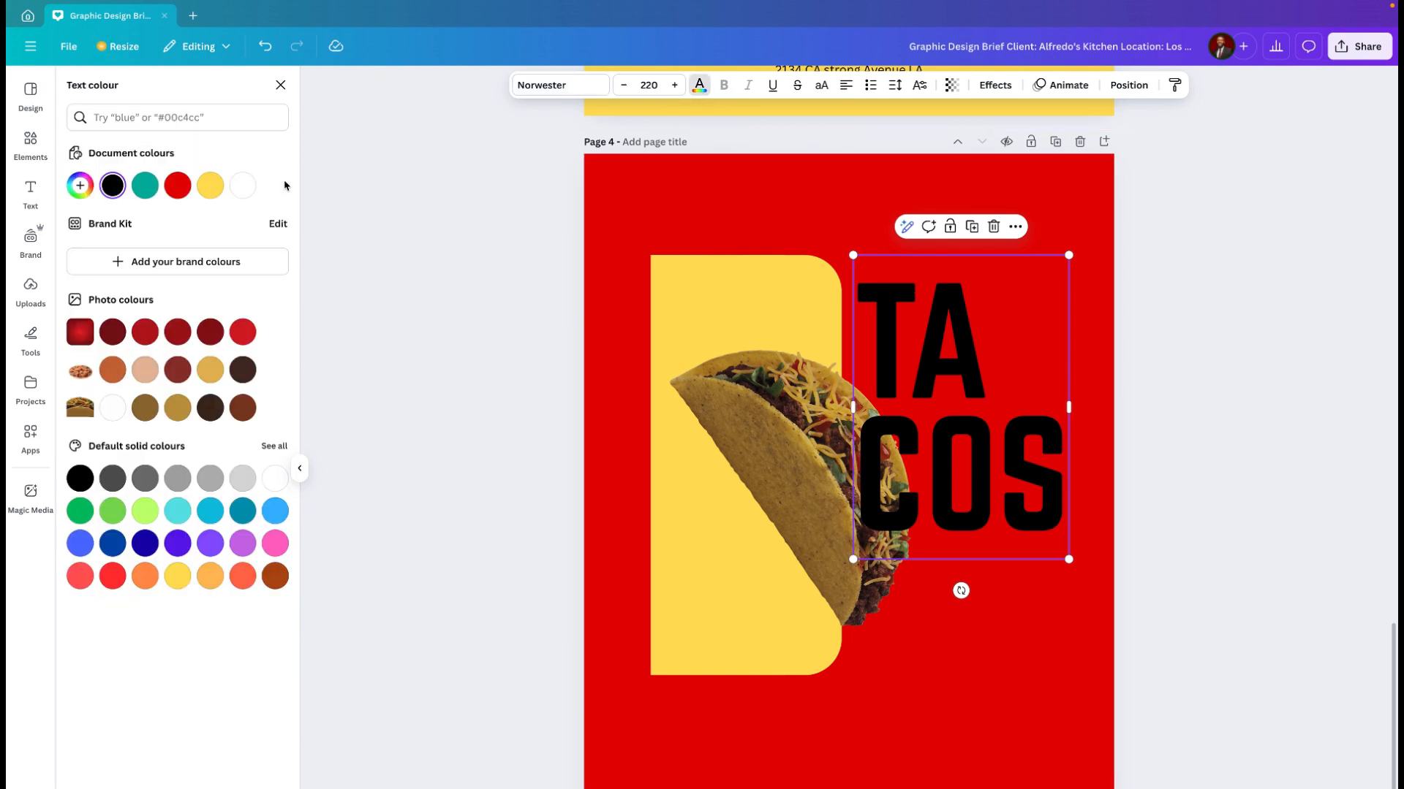
pyautogui.click(242, 186)
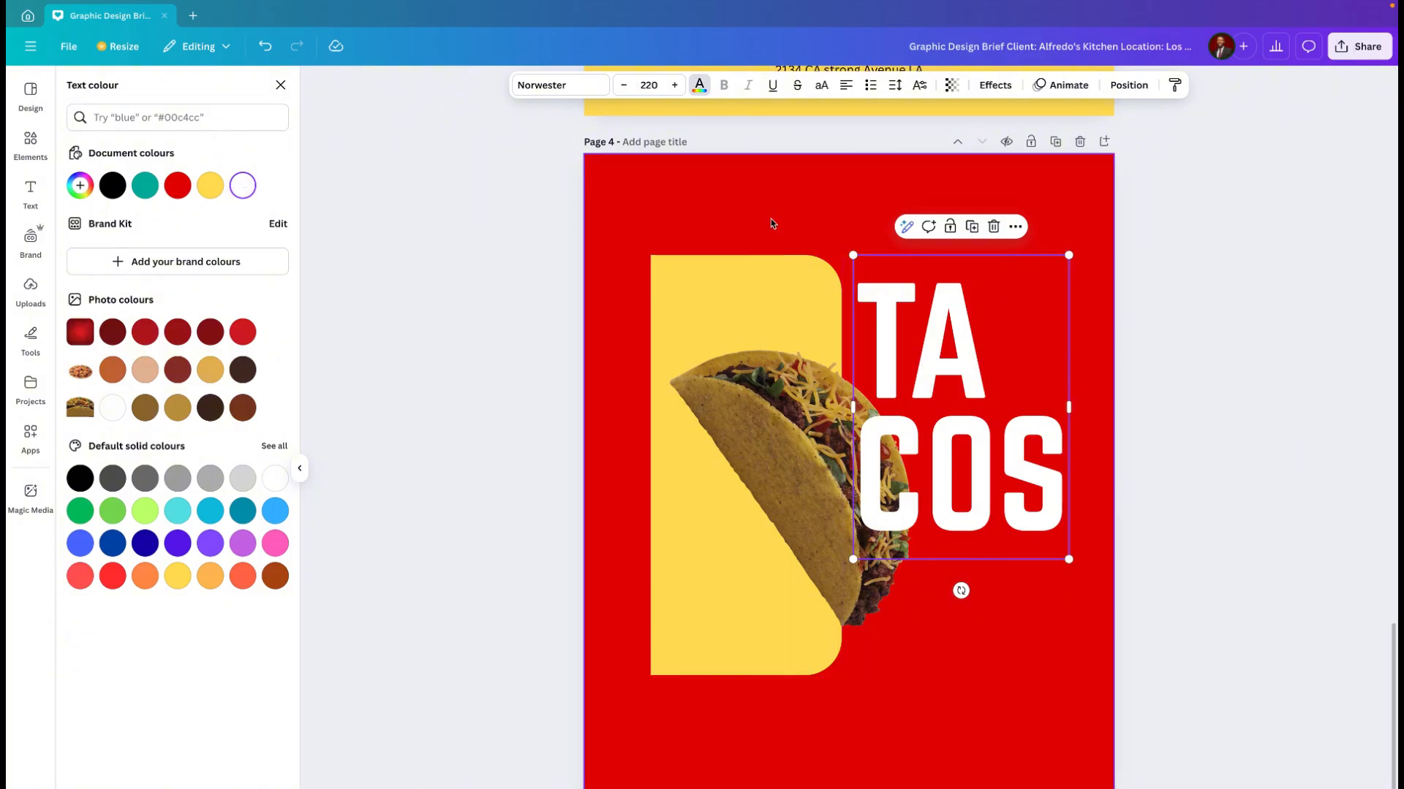
pyautogui.click(771, 218)
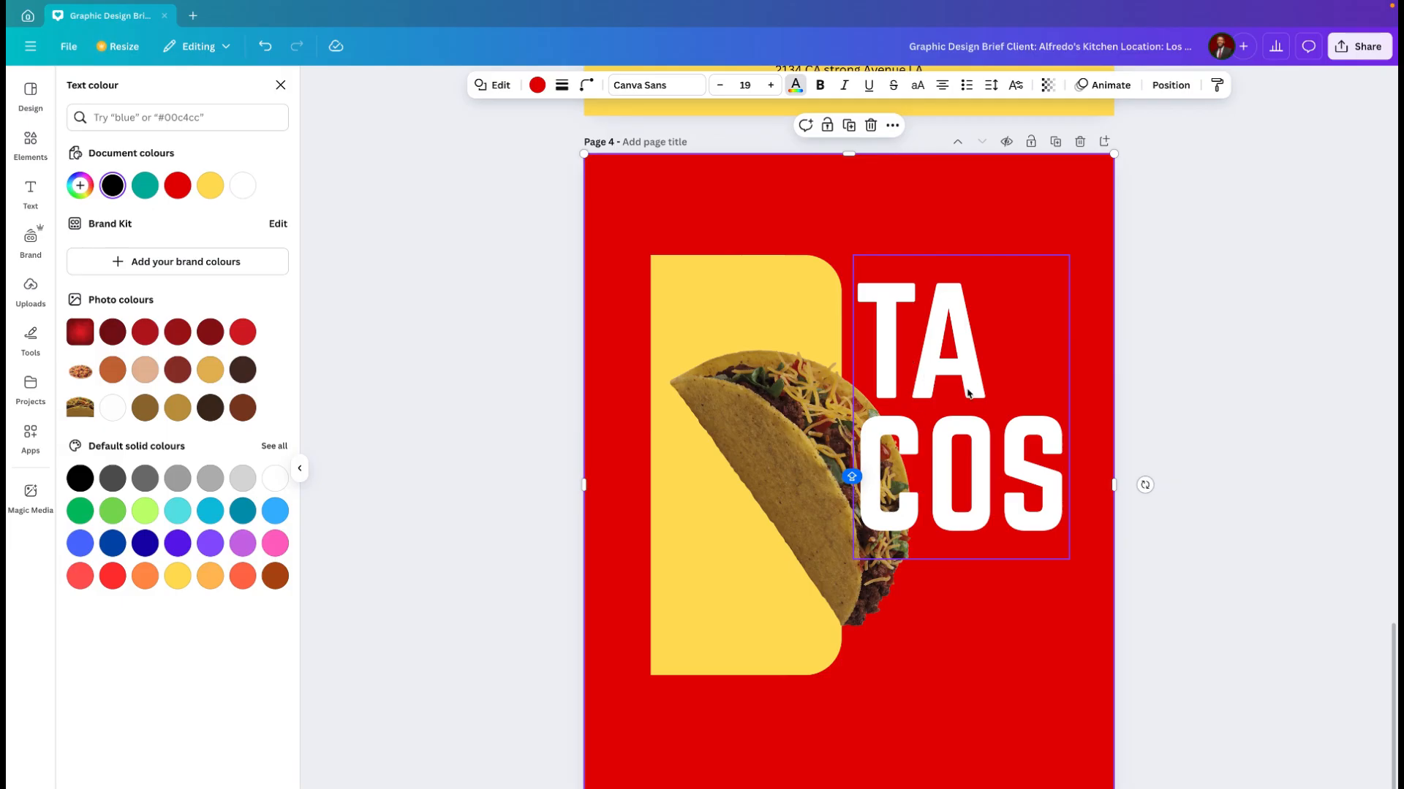
pyautogui.click(990, 85)
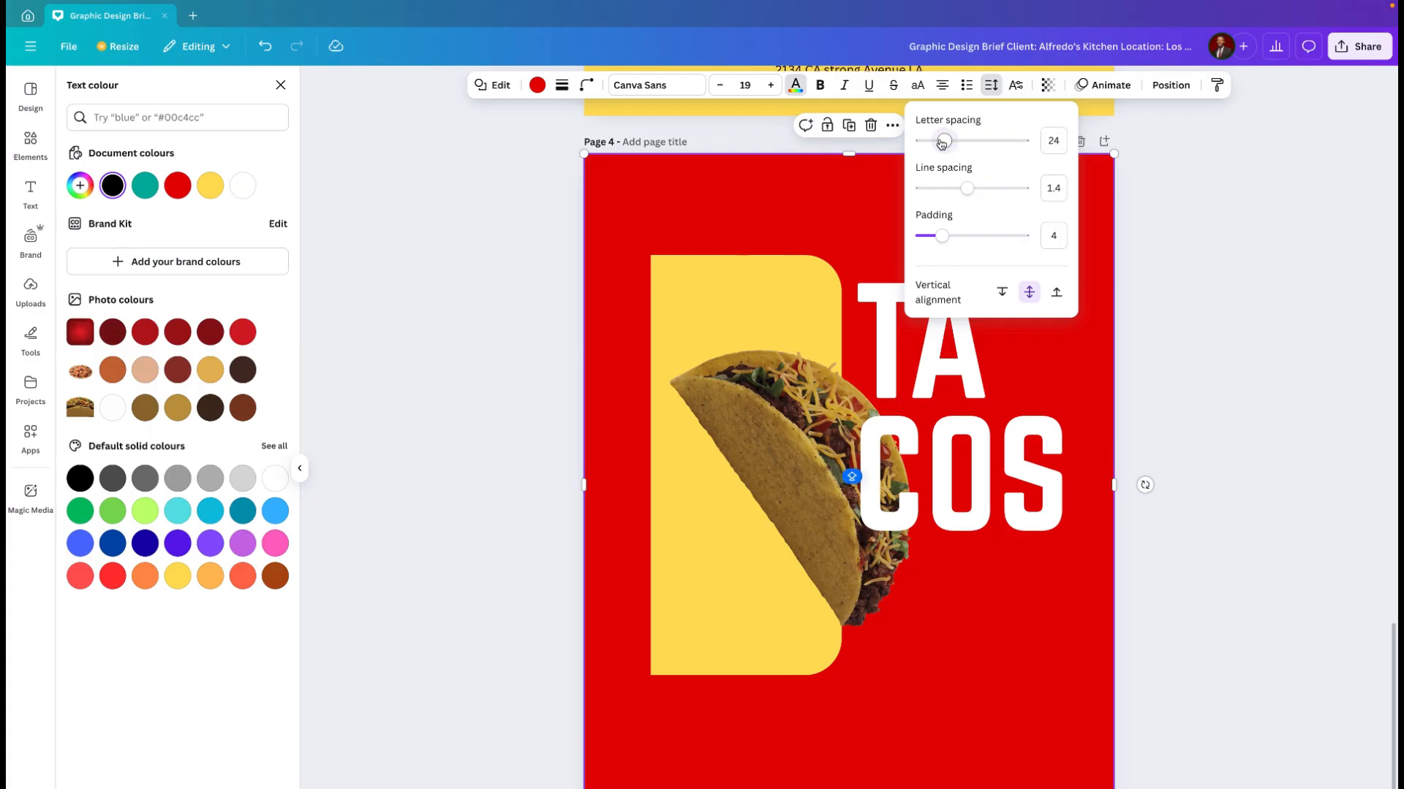
pyautogui.moveTo(937, 144); pyautogui.dragTo(925, 140)
pyautogui.hotkey('ctrl', 'z')
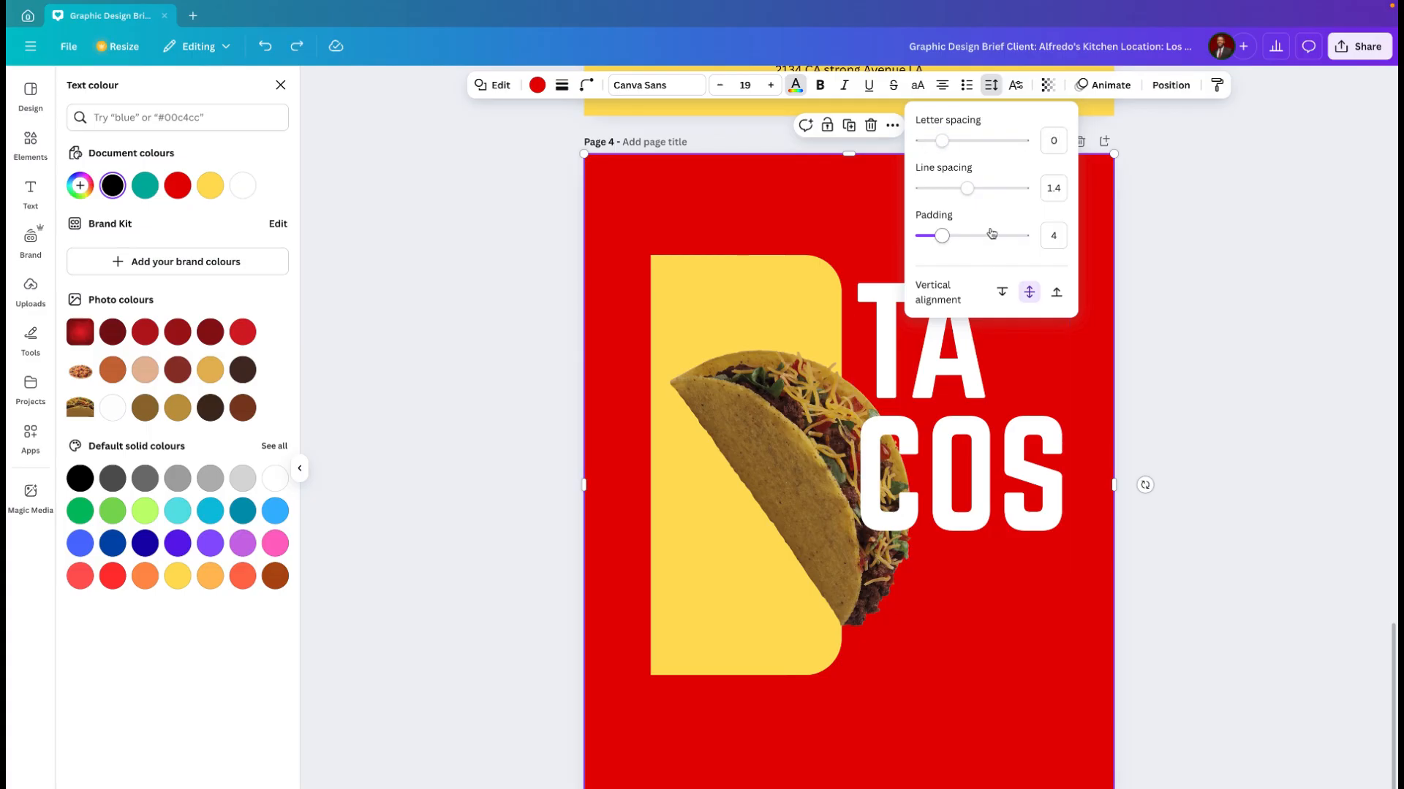
pyautogui.click(971, 449)
pyautogui.press('t')
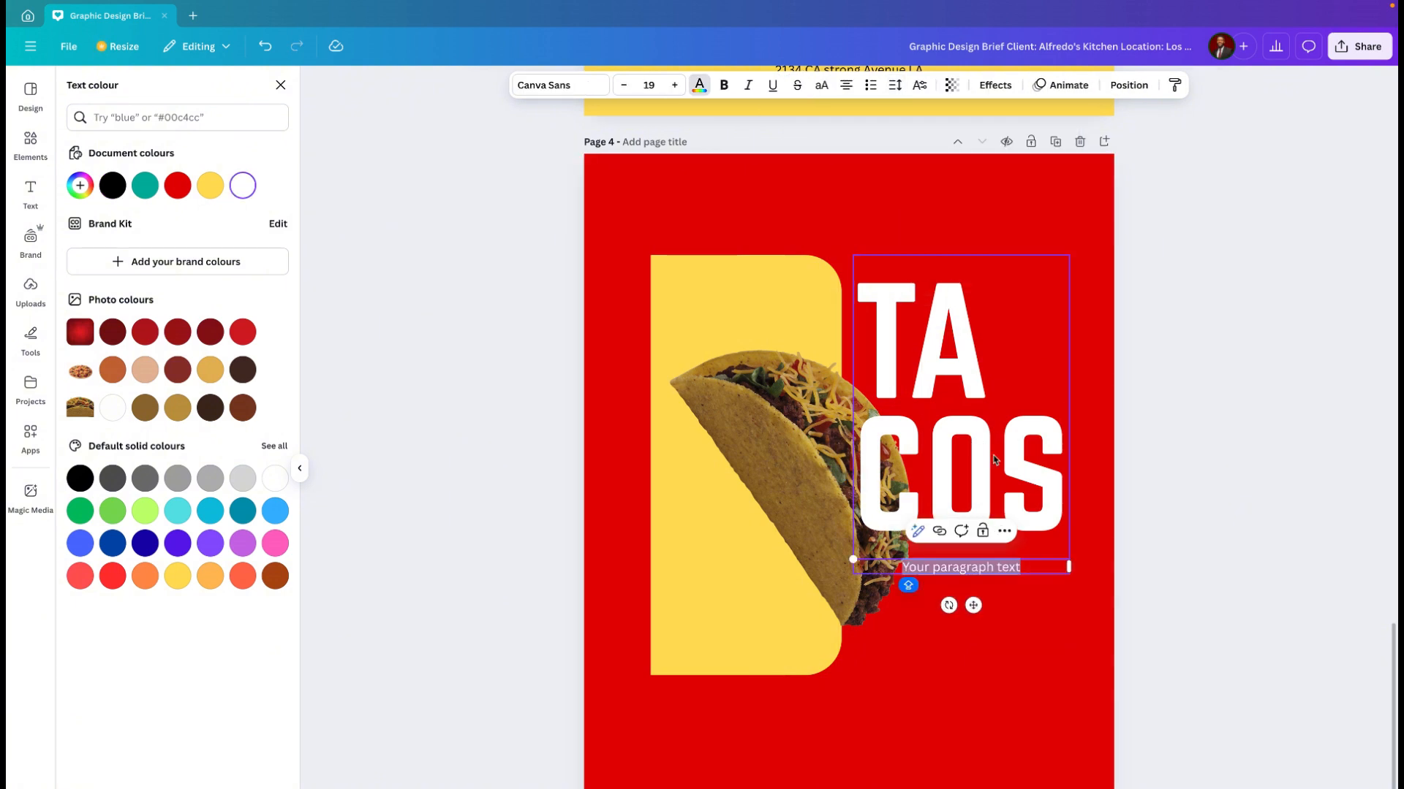
# Step: Set the letter spacing of the "TA COS" heading to -39 and delete the stray paragraph text box beneath it
pyautogui.click(992, 468)
pyautogui.click(992, 470)
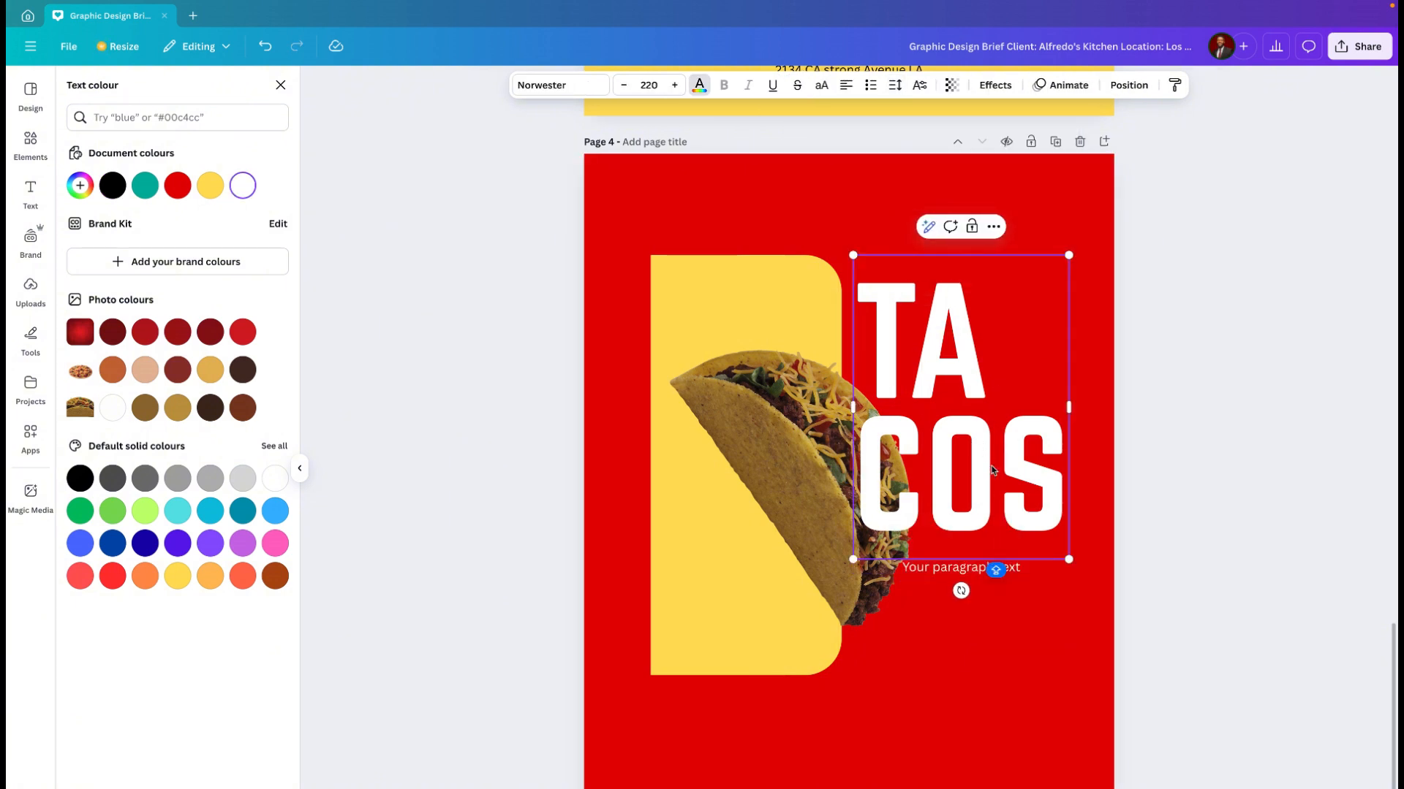
pyautogui.hotkey('ctrl', 'a')
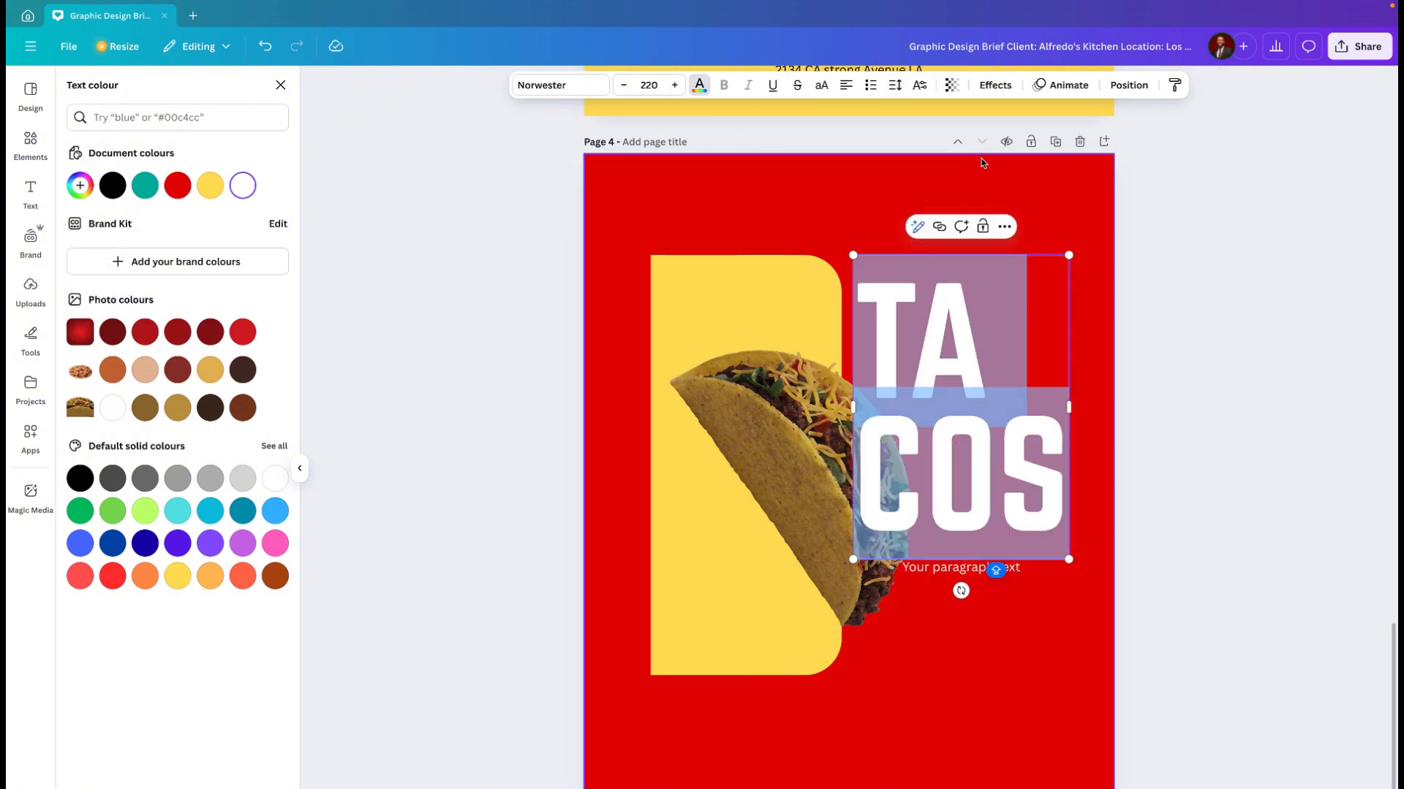
pyautogui.click(895, 84)
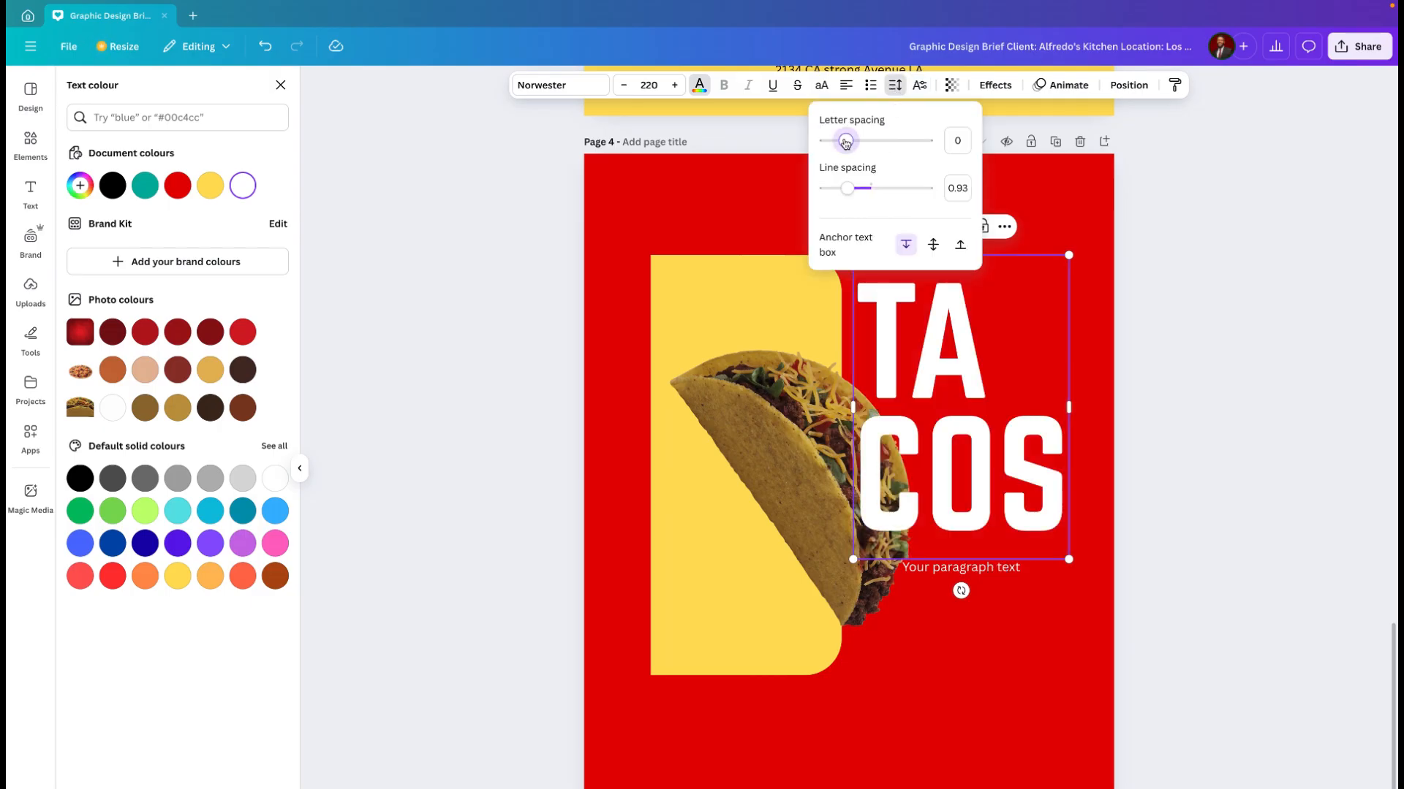
pyautogui.moveTo(845, 141); pyautogui.dragTo(843, 141)
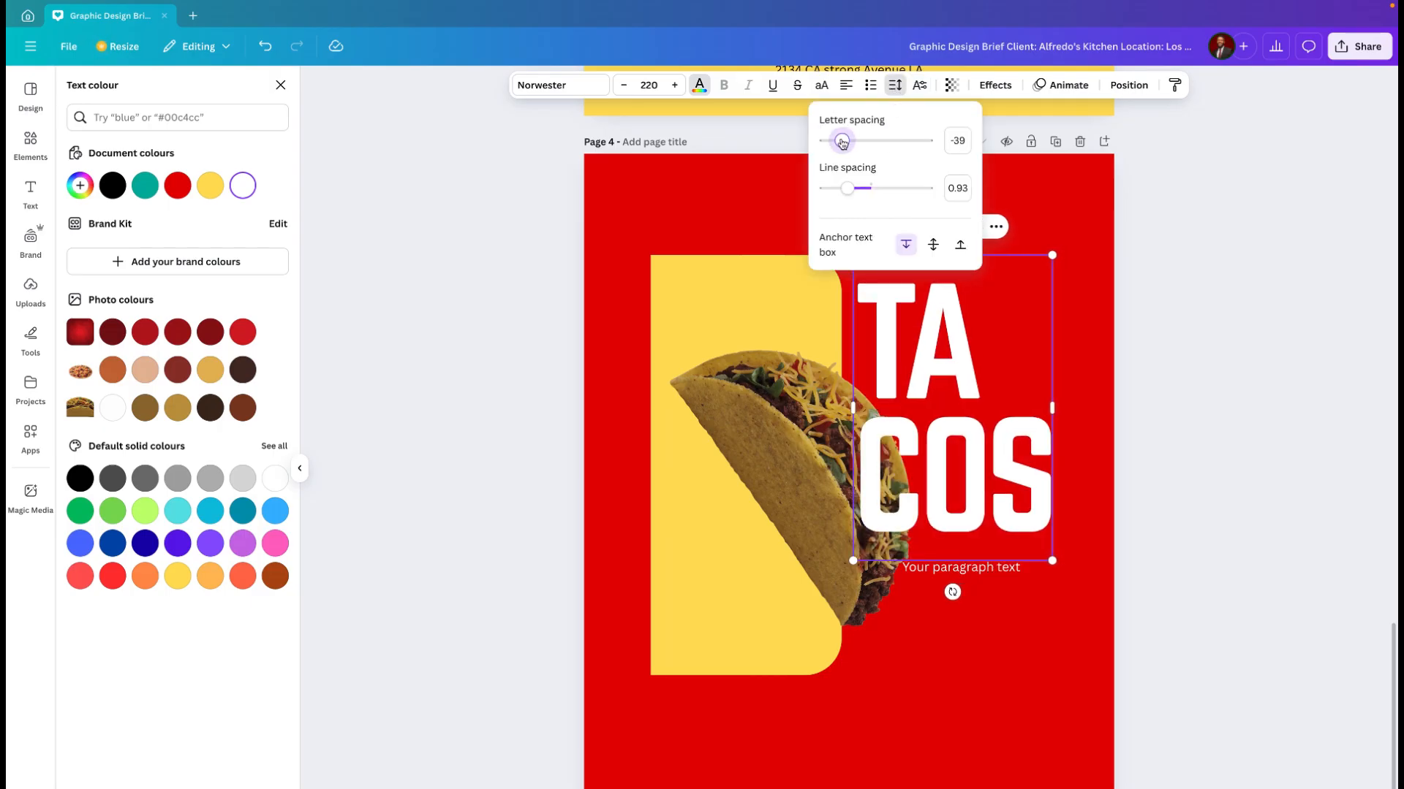
pyautogui.click(1057, 221)
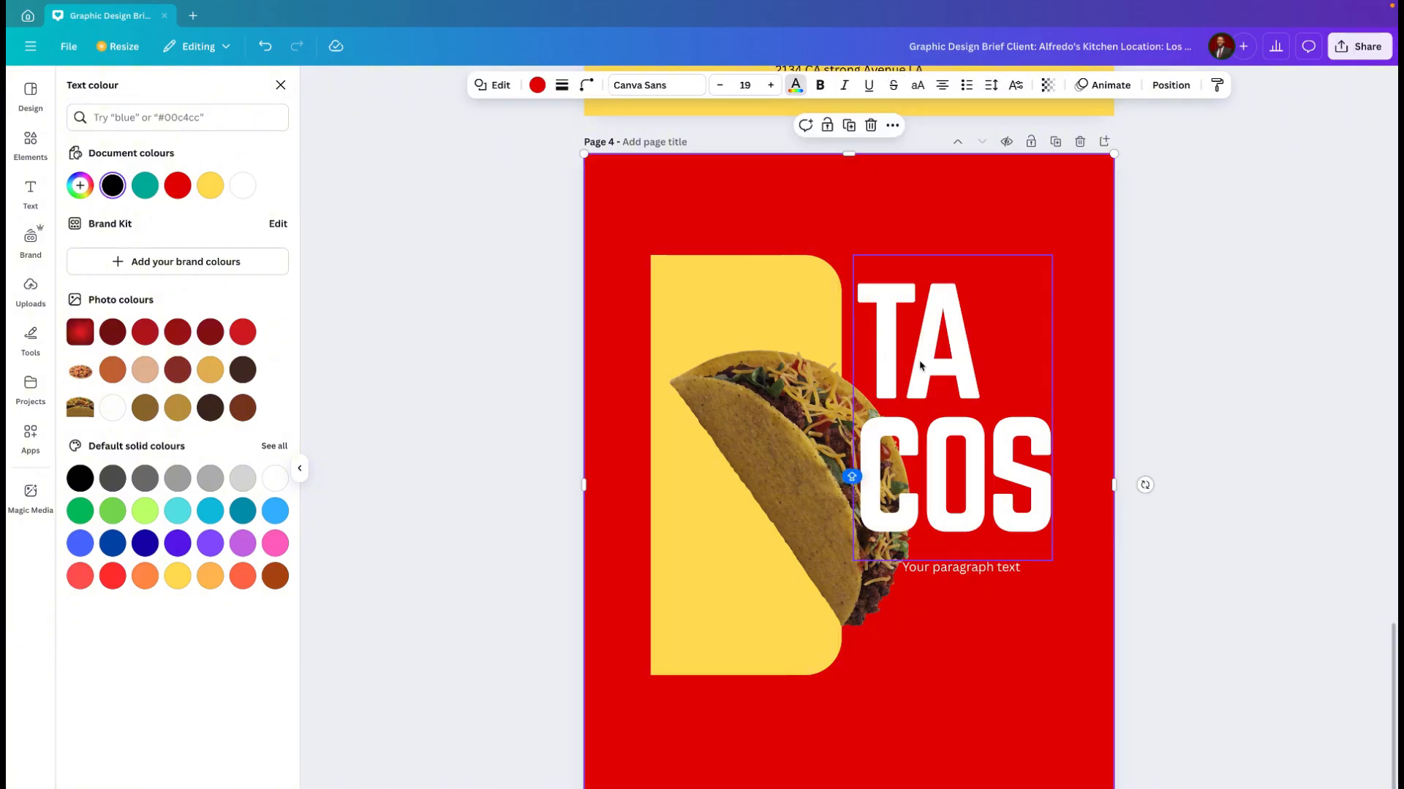
pyautogui.click(961, 569)
pyautogui.press('Delete')
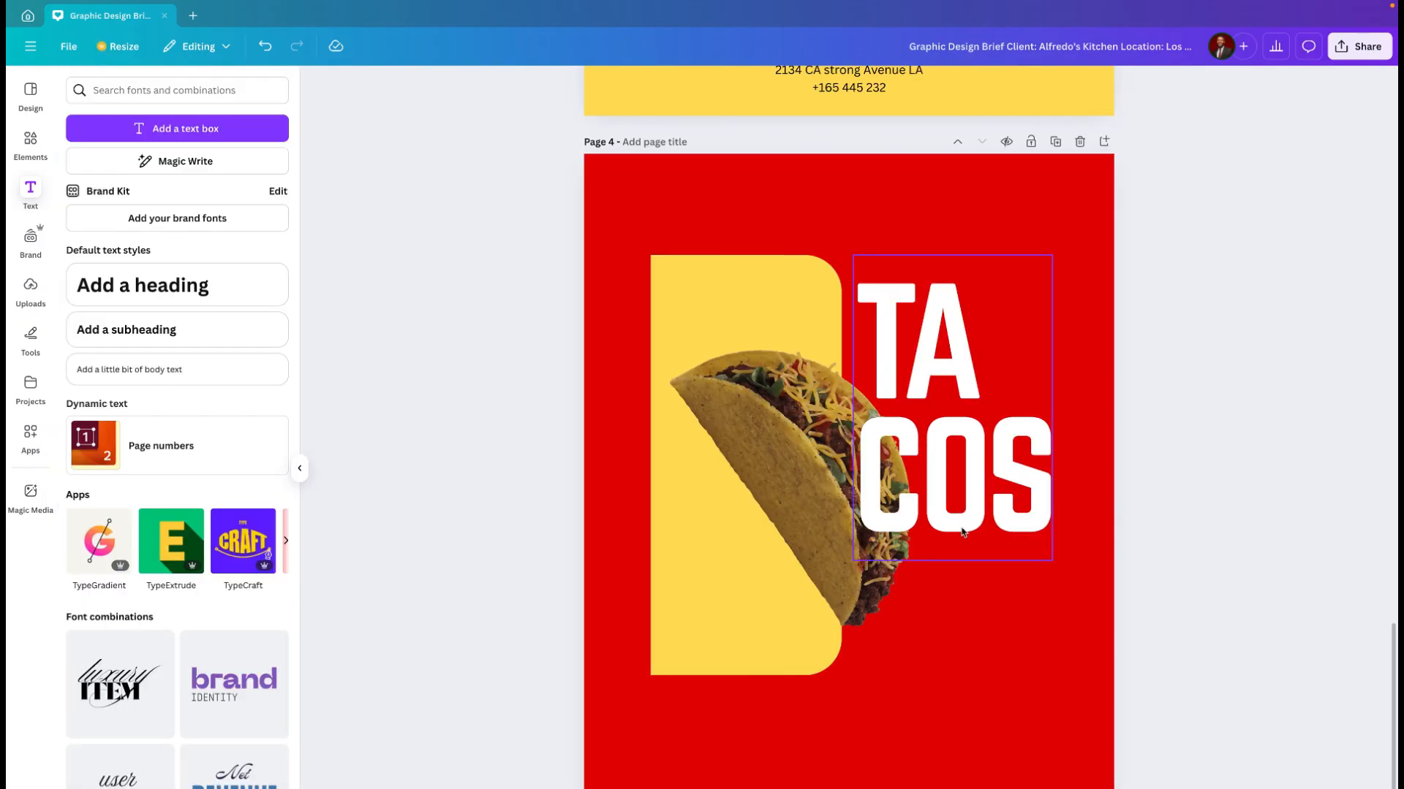
# Step: Move the taco slightly up and the "TA COS" heading down so the heading sits lower beside the yellow panel
pyautogui.click(818, 499)
pyautogui.moveTo(818, 499); pyautogui.dragTo(818, 482)
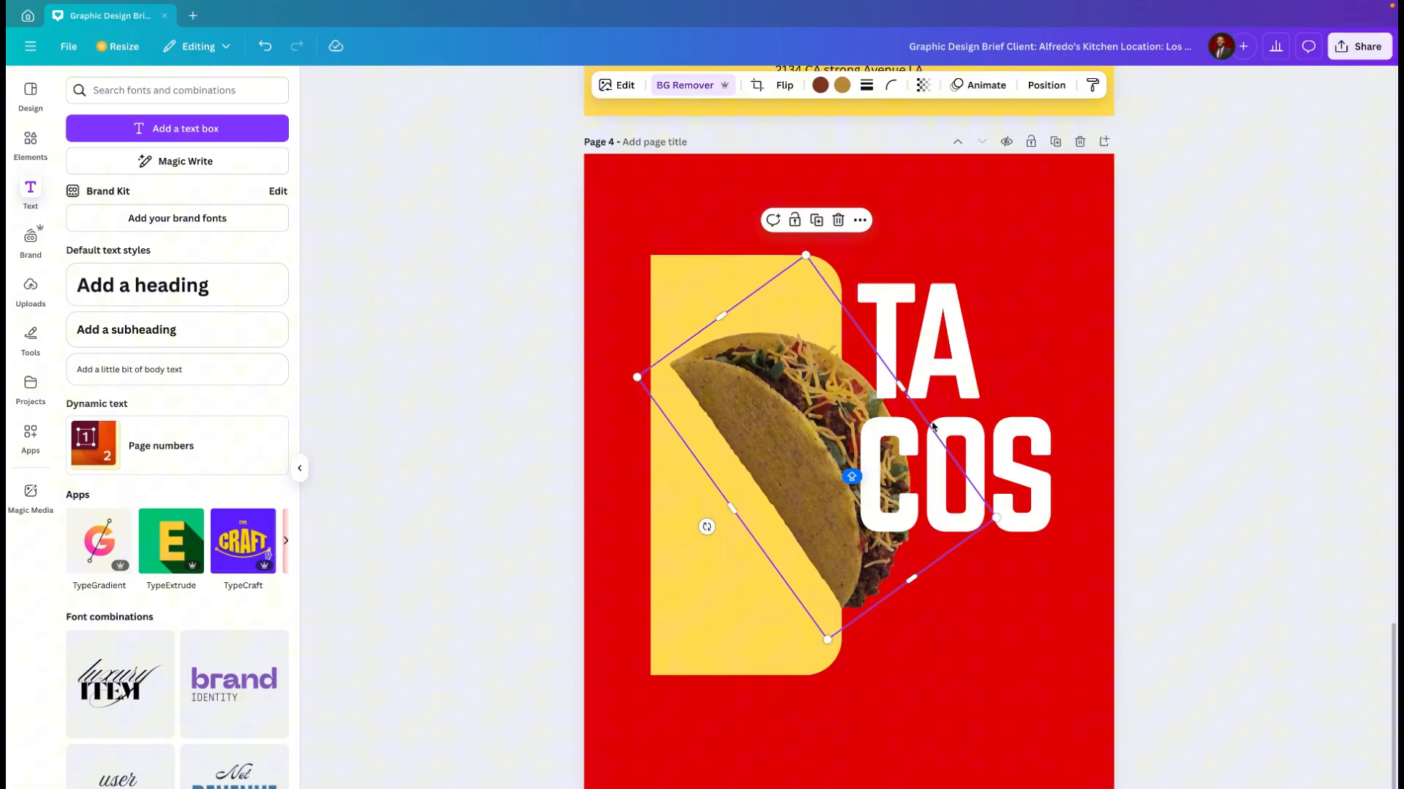
pyautogui.click(952, 369)
pyautogui.moveTo(952, 369); pyautogui.dragTo(954, 412)
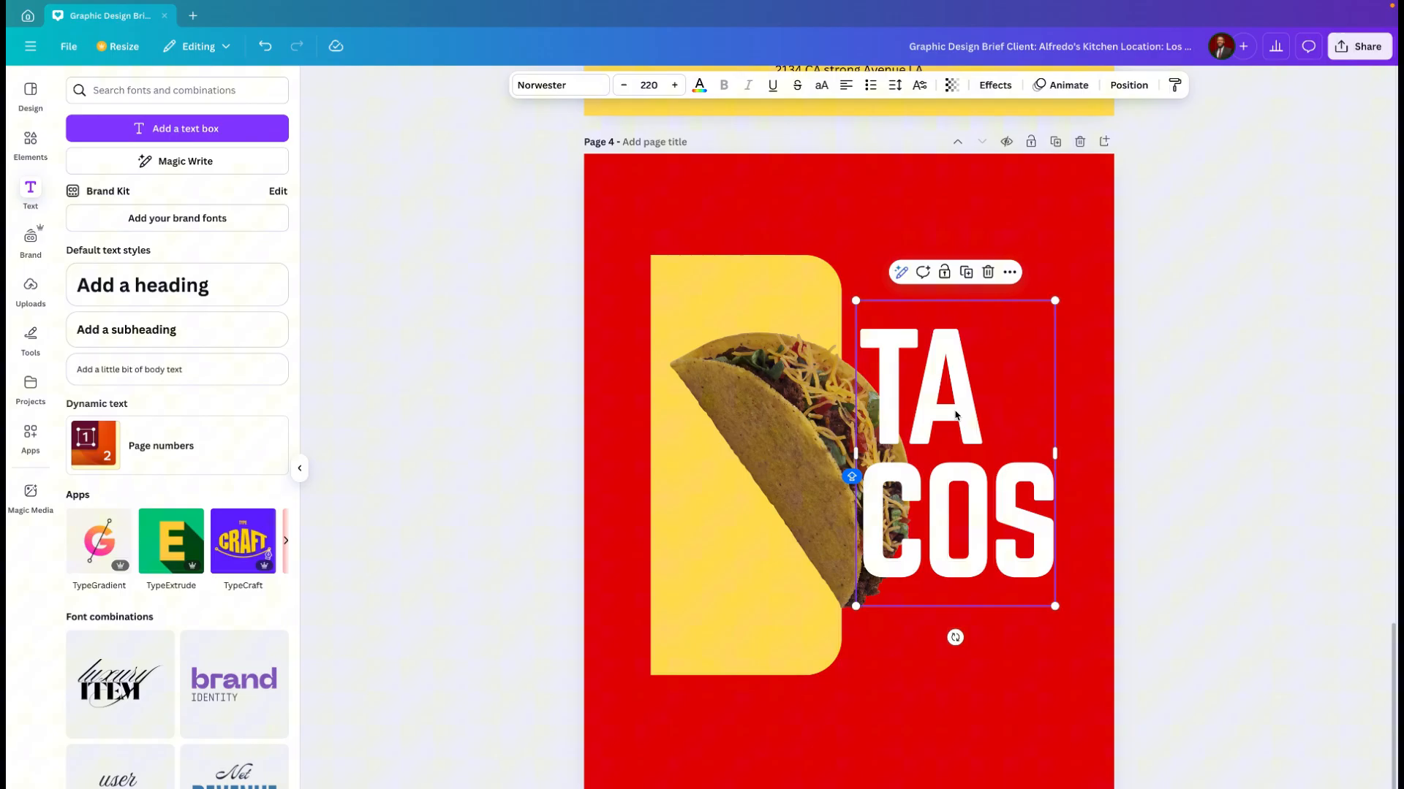
# Step: Remove "COS" and its empty line from the heading so the text box contains only "TA"
pyautogui.click(954, 182)
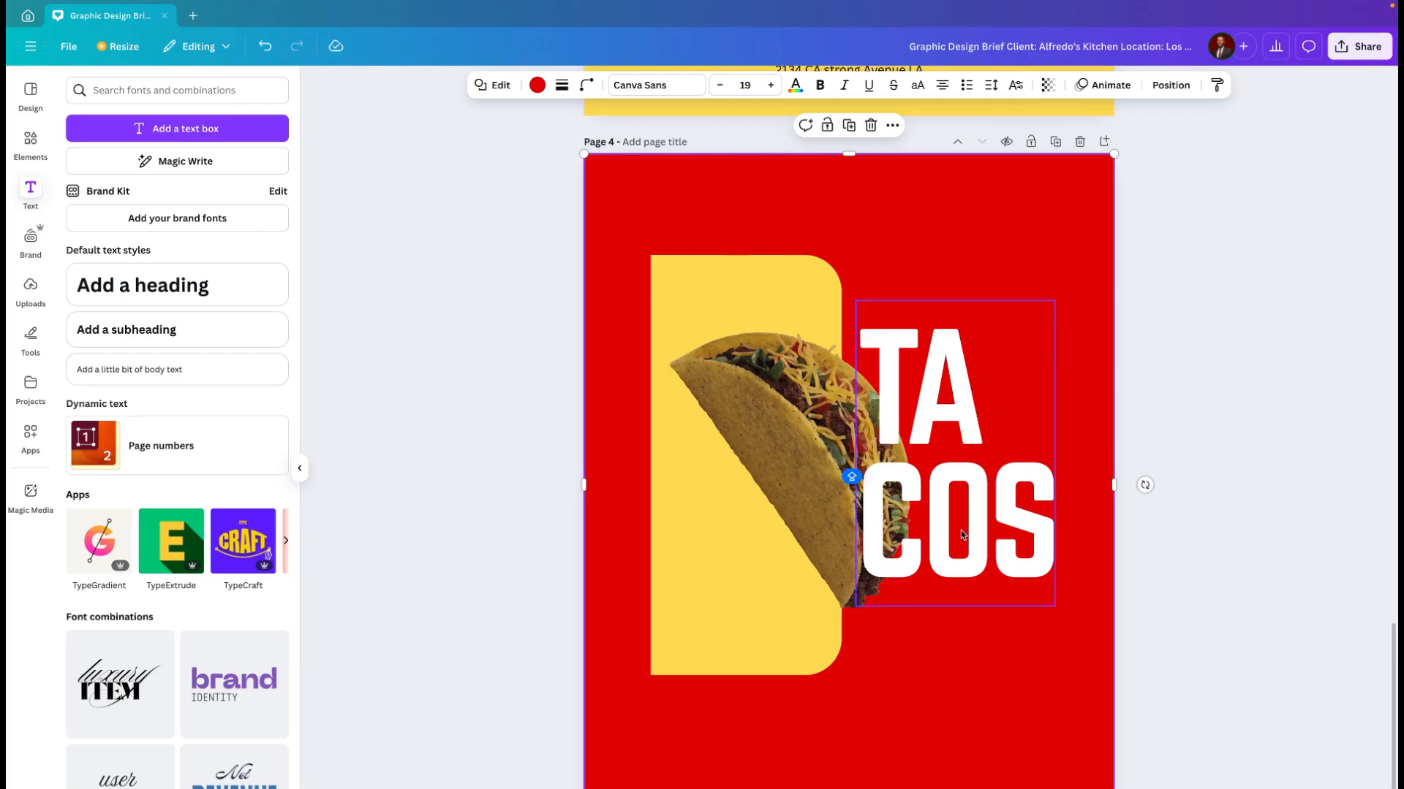
pyautogui.press('t')
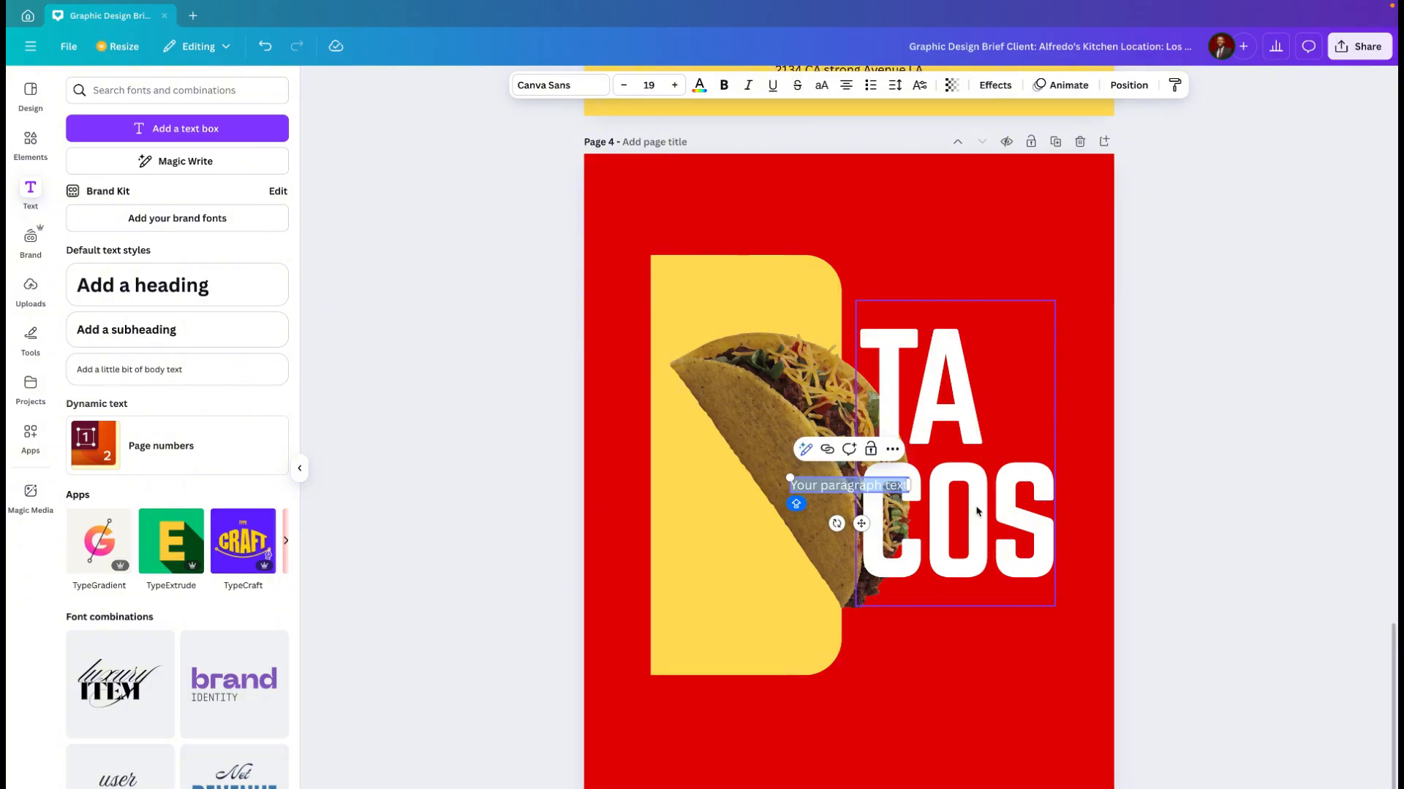
pyautogui.click(973, 522)
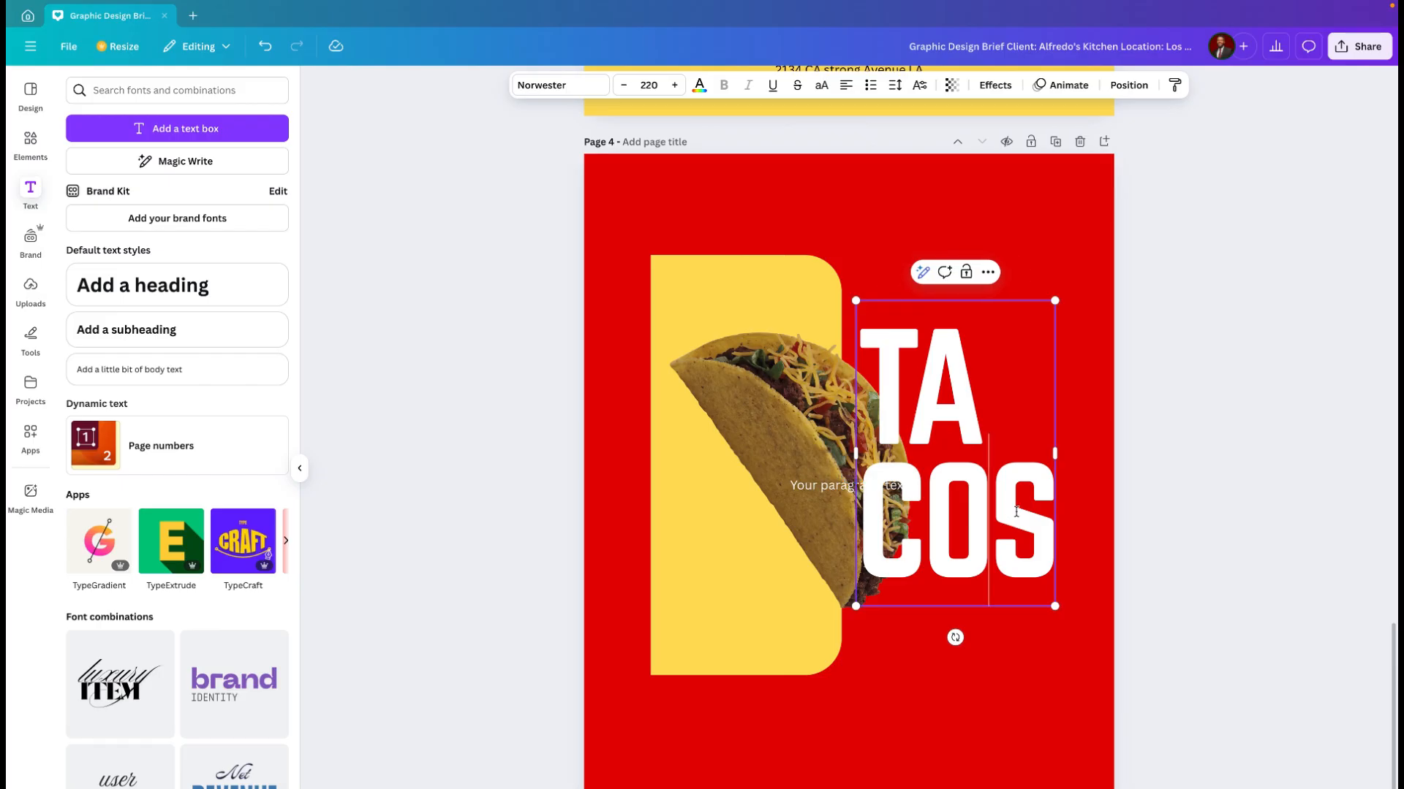
pyautogui.moveTo(1049, 503); pyautogui.dragTo(876, 497)
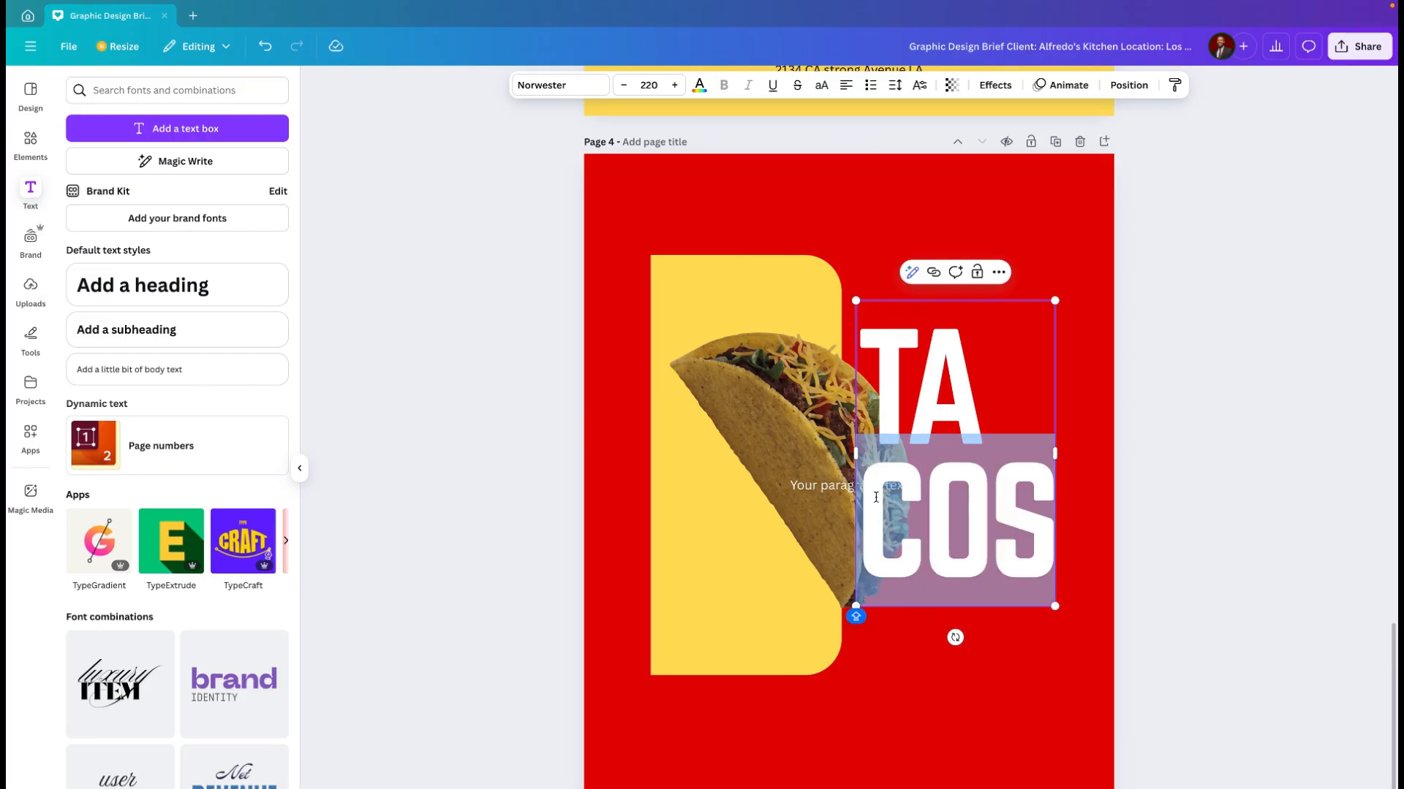
pyautogui.press('BackSpace')
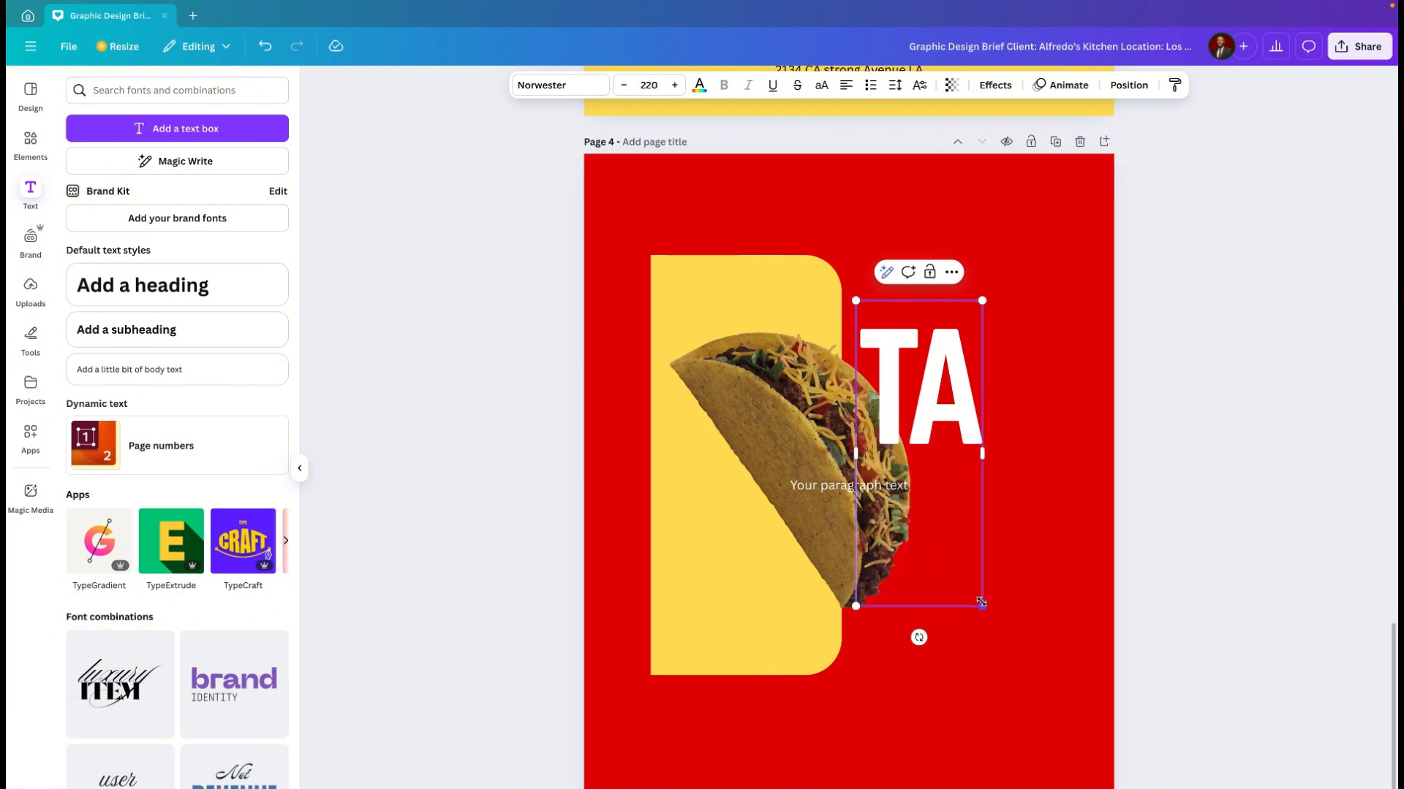
pyautogui.moveTo(981, 606); pyautogui.dragTo(992, 528)
pyautogui.hotkey('ctrl', 'z')
pyautogui.press('BackSpace')
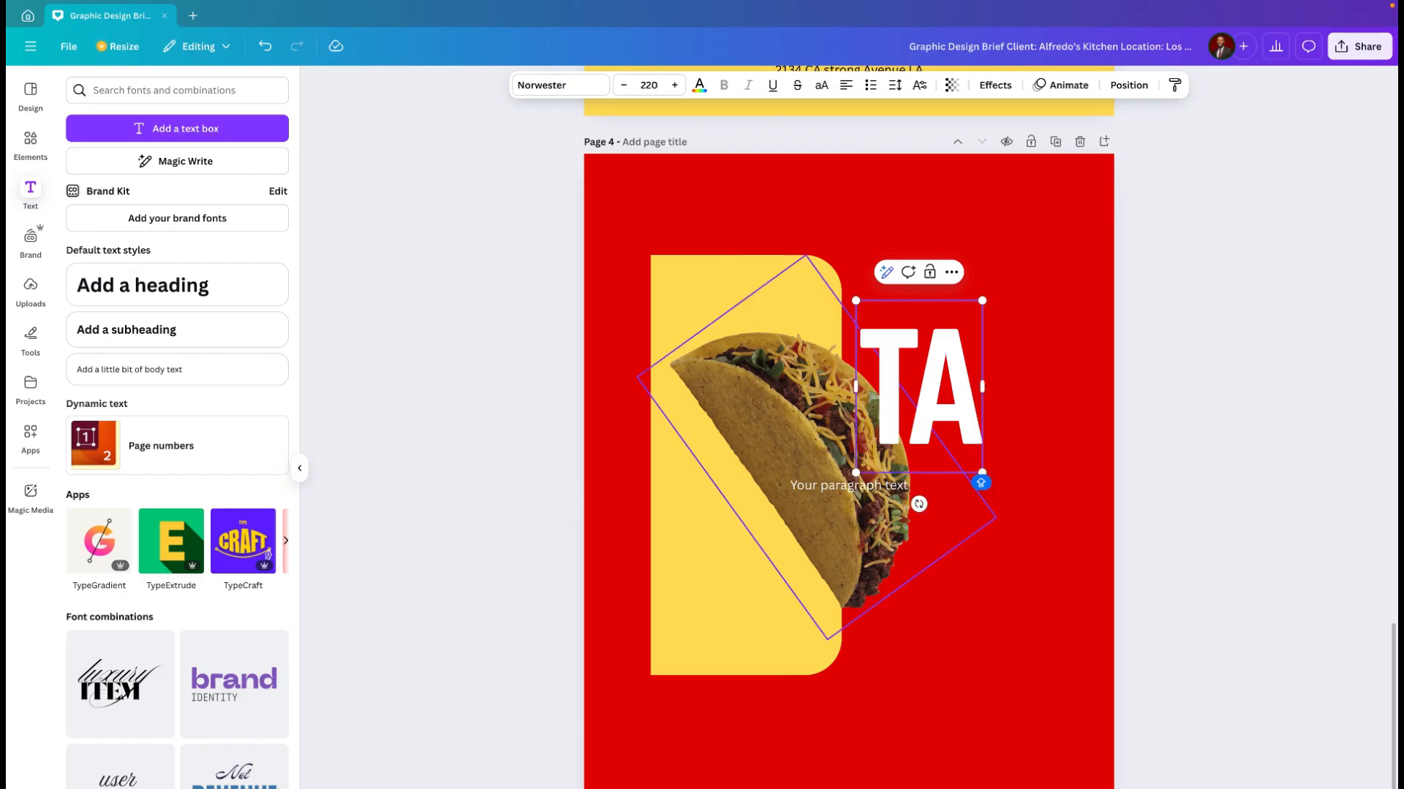
pyautogui.click(1042, 487)
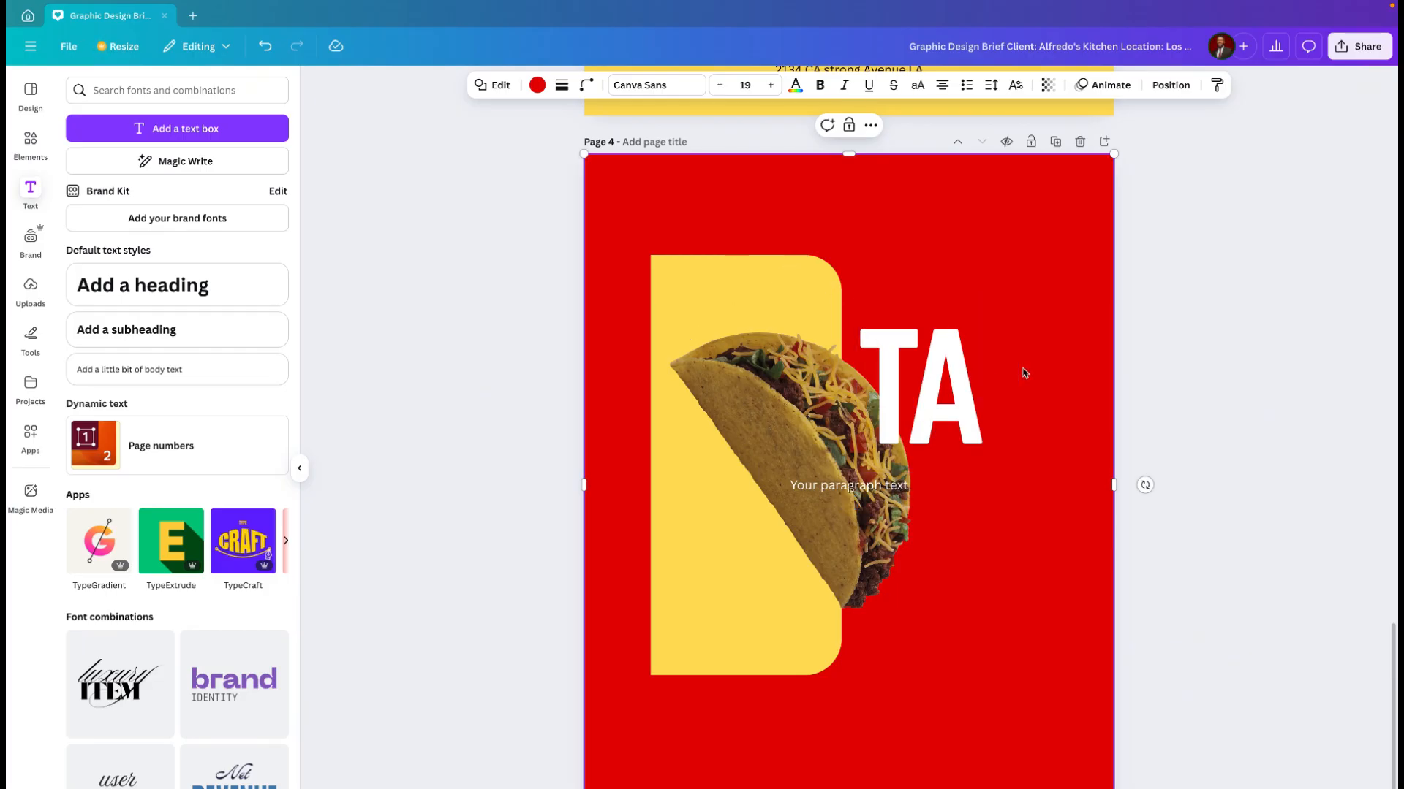
# Step: Delete the stray paragraph text box over the taco and reposition "TA" just right of the yellow panel, overlapping the taco's edge
pyautogui.moveTo(963, 385); pyautogui.dragTo(987, 307)
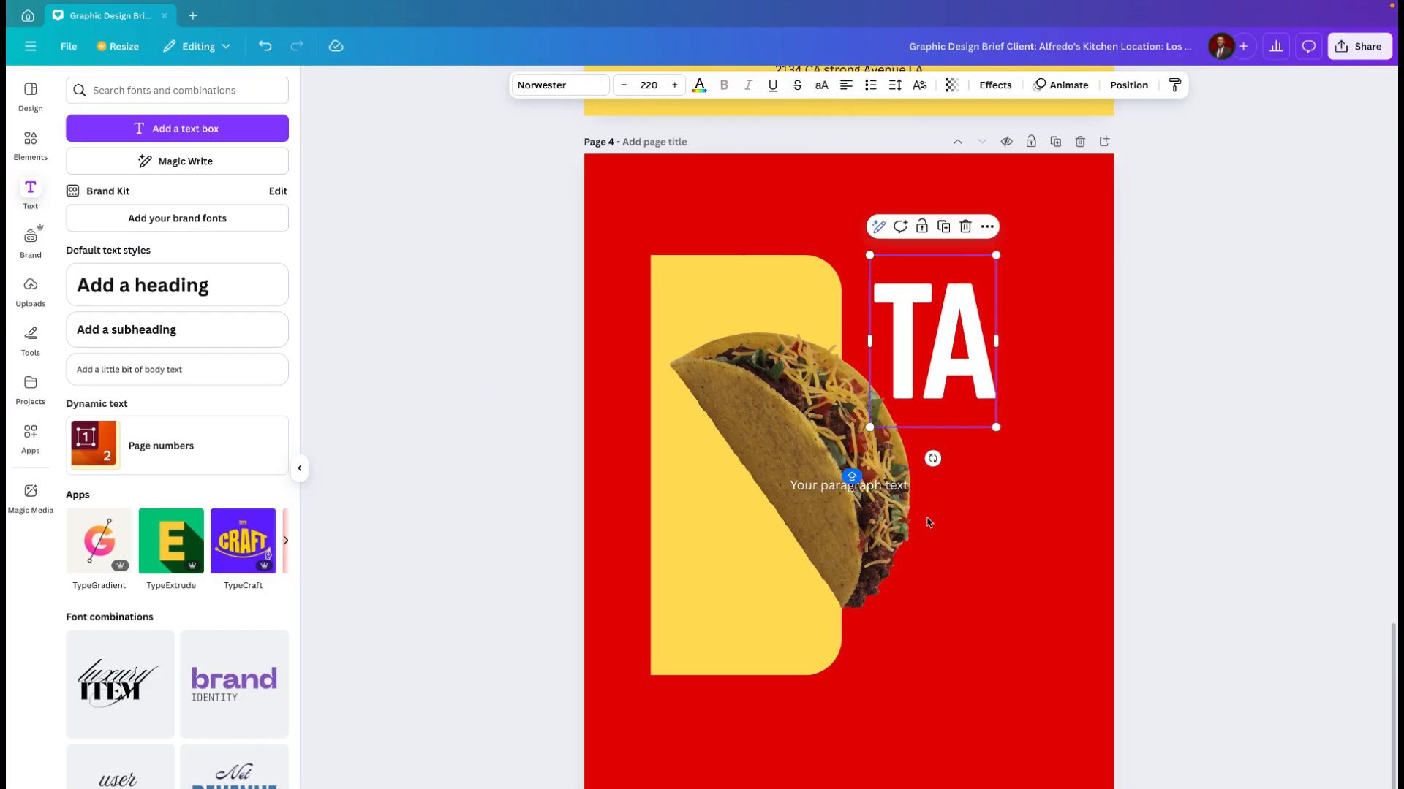
pyautogui.click(967, 557)
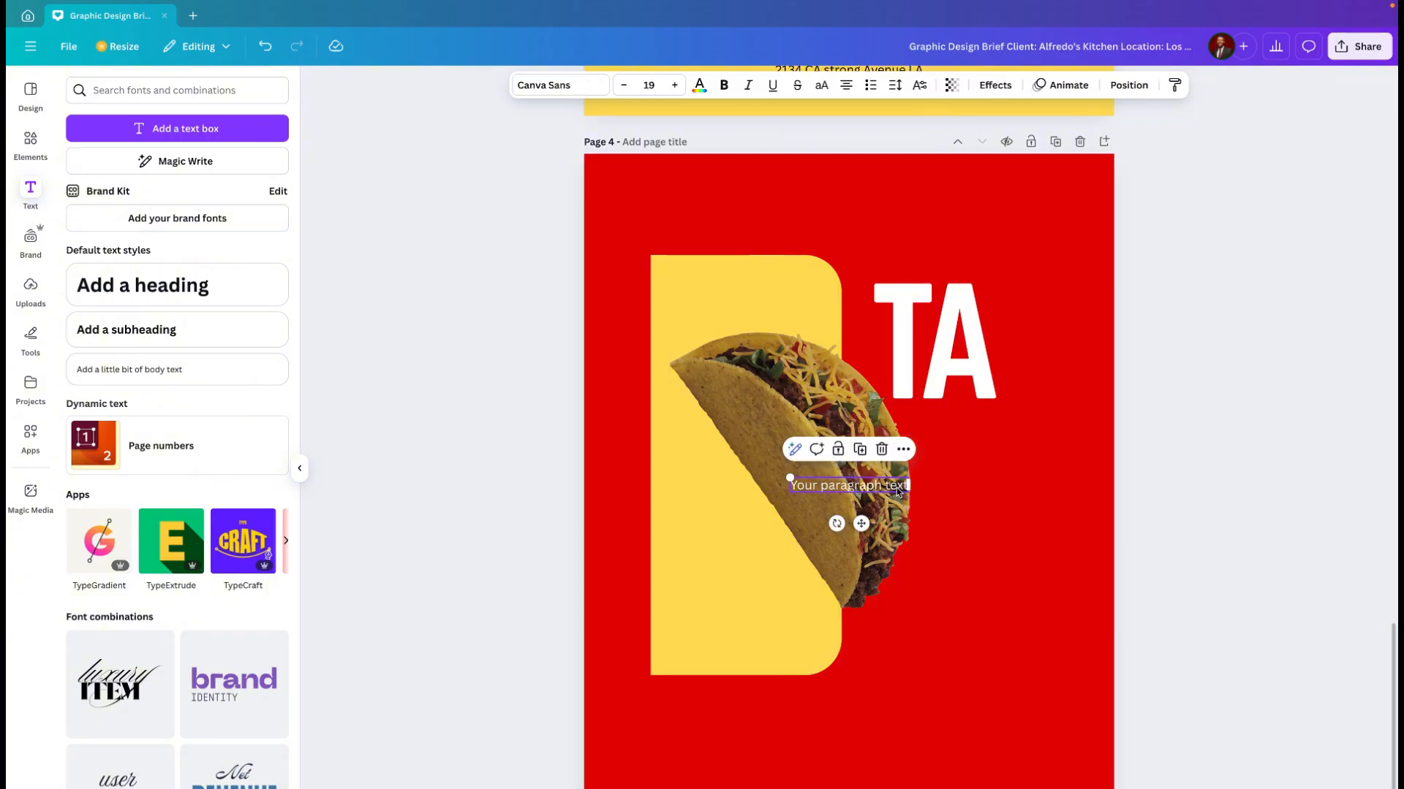
pyautogui.press('Delete')
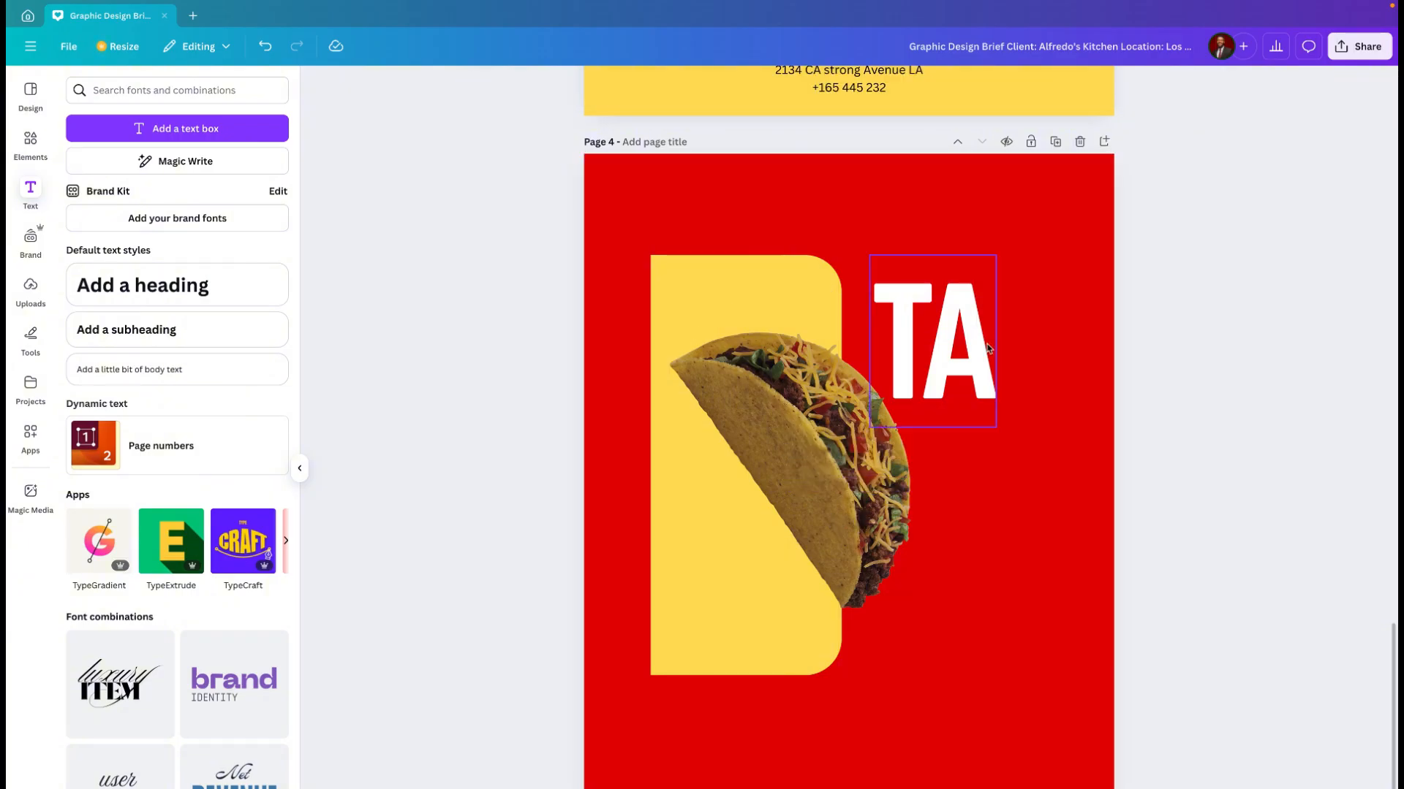
pyautogui.moveTo(986, 344); pyautogui.dragTo(974, 387)
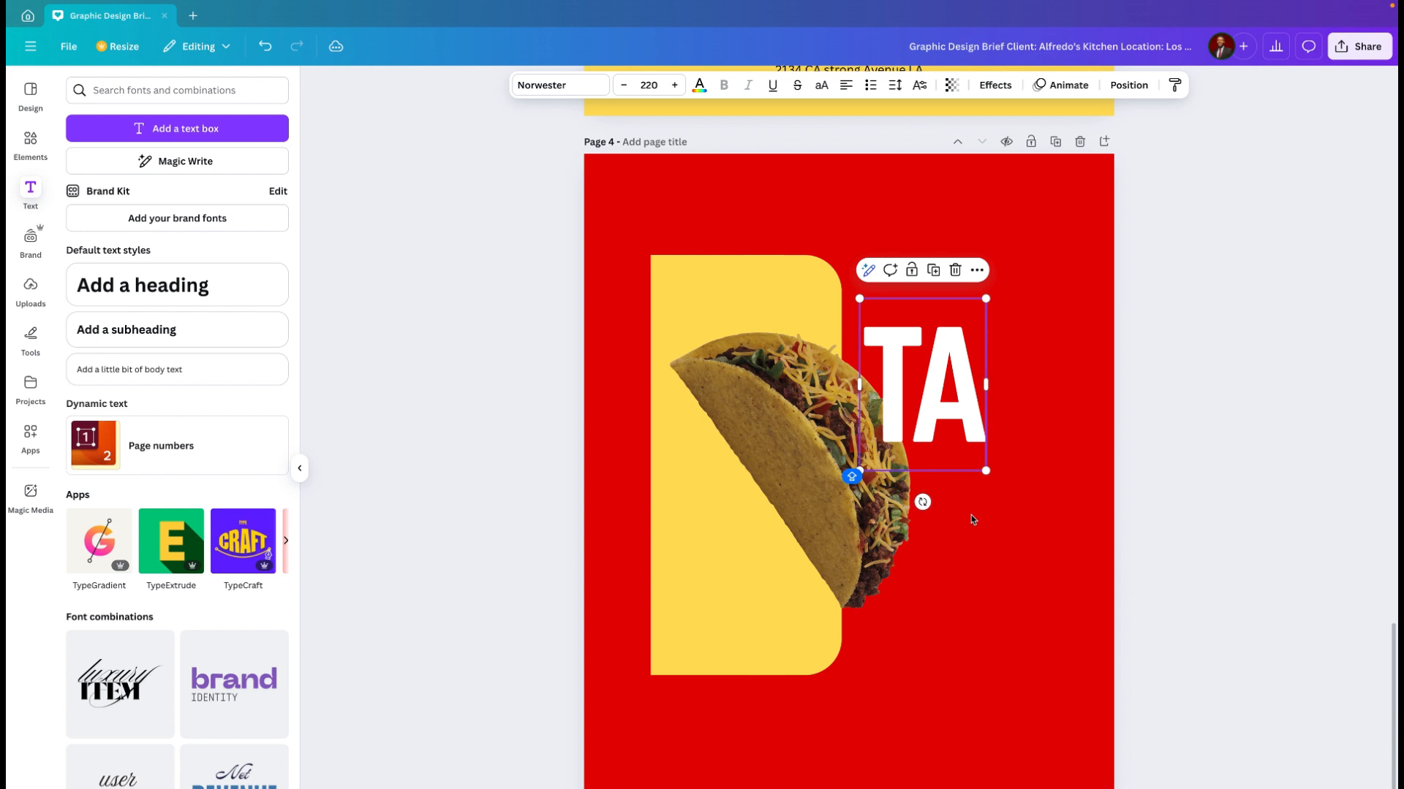
pyautogui.click(980, 568)
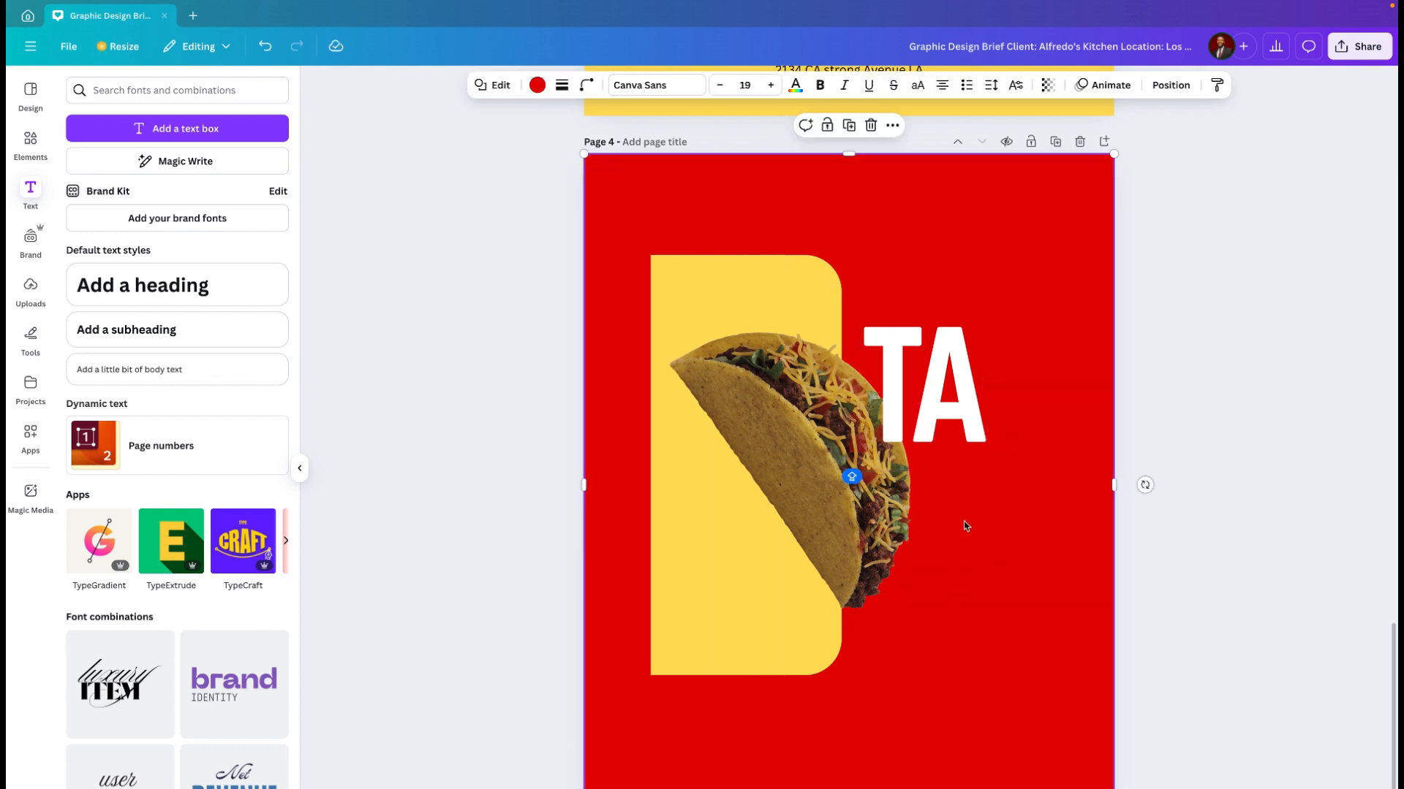
# Step: Duplicate the "TA" heading directly beneath the original and change the copy's text to "COS"
pyautogui.moveTo(969, 407); pyautogui.dragTo(979, 550)
pyautogui.press('t')
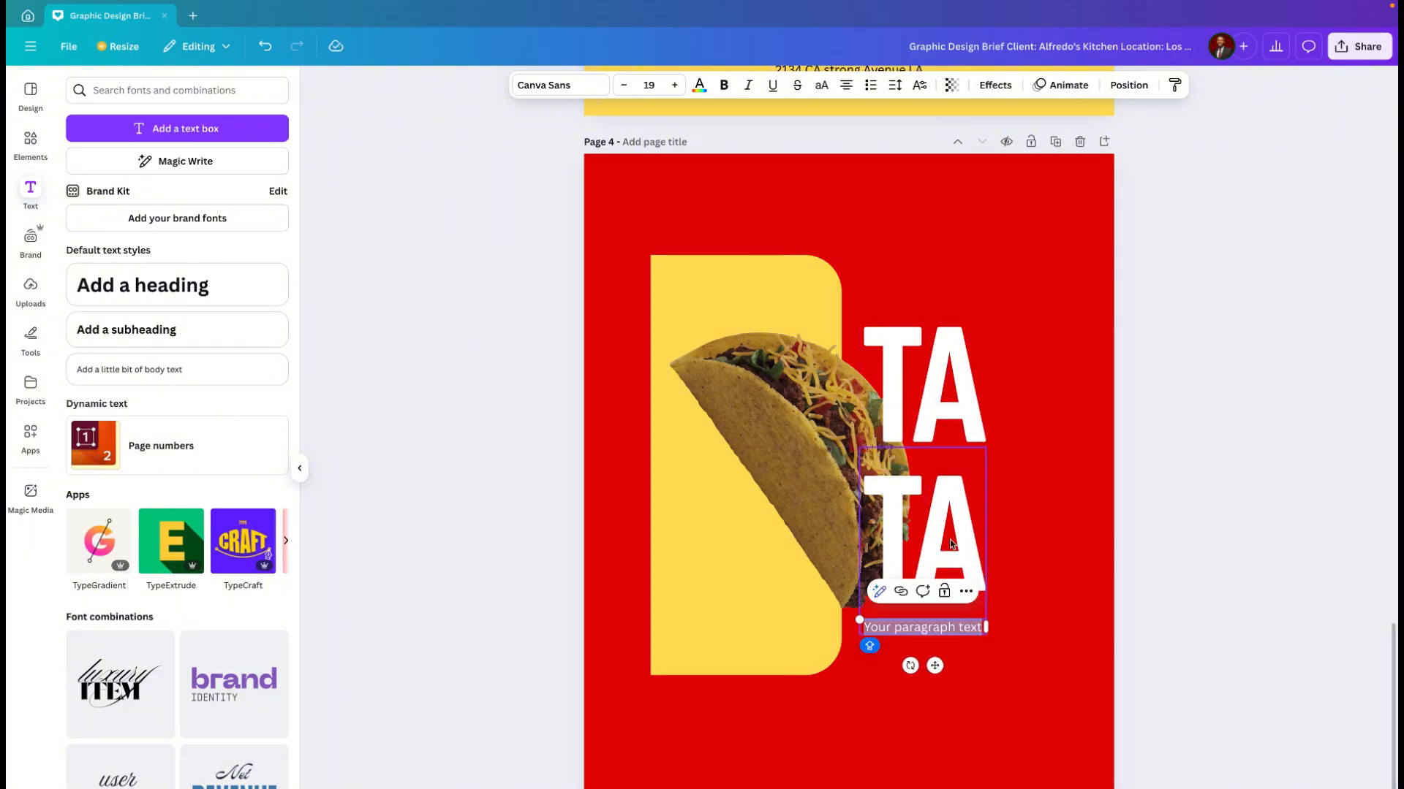
pyautogui.press('BackSpace')
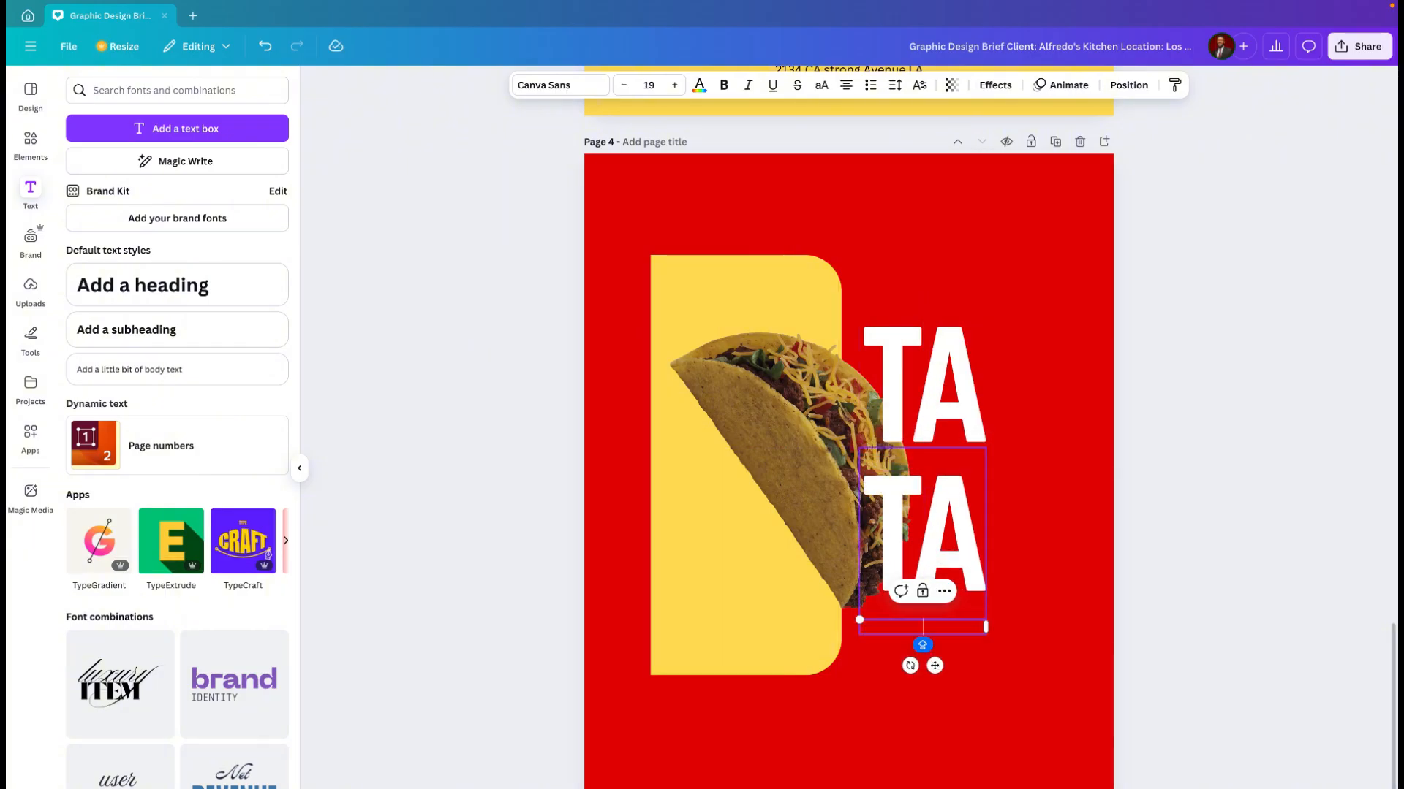
pyautogui.hotkey('ctrl', 'z')
pyautogui.hotkey('ctrl', 'z')
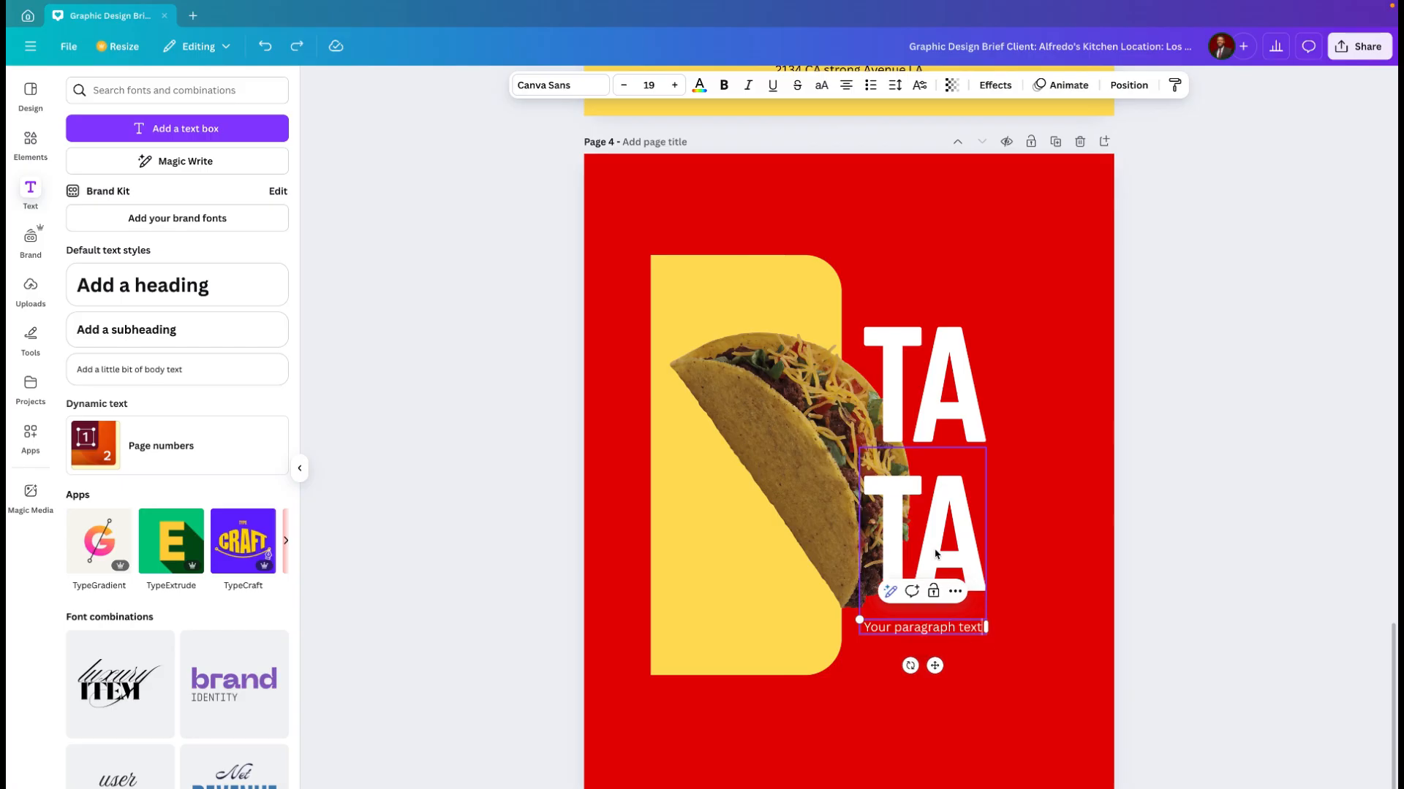
pyautogui.click(949, 539)
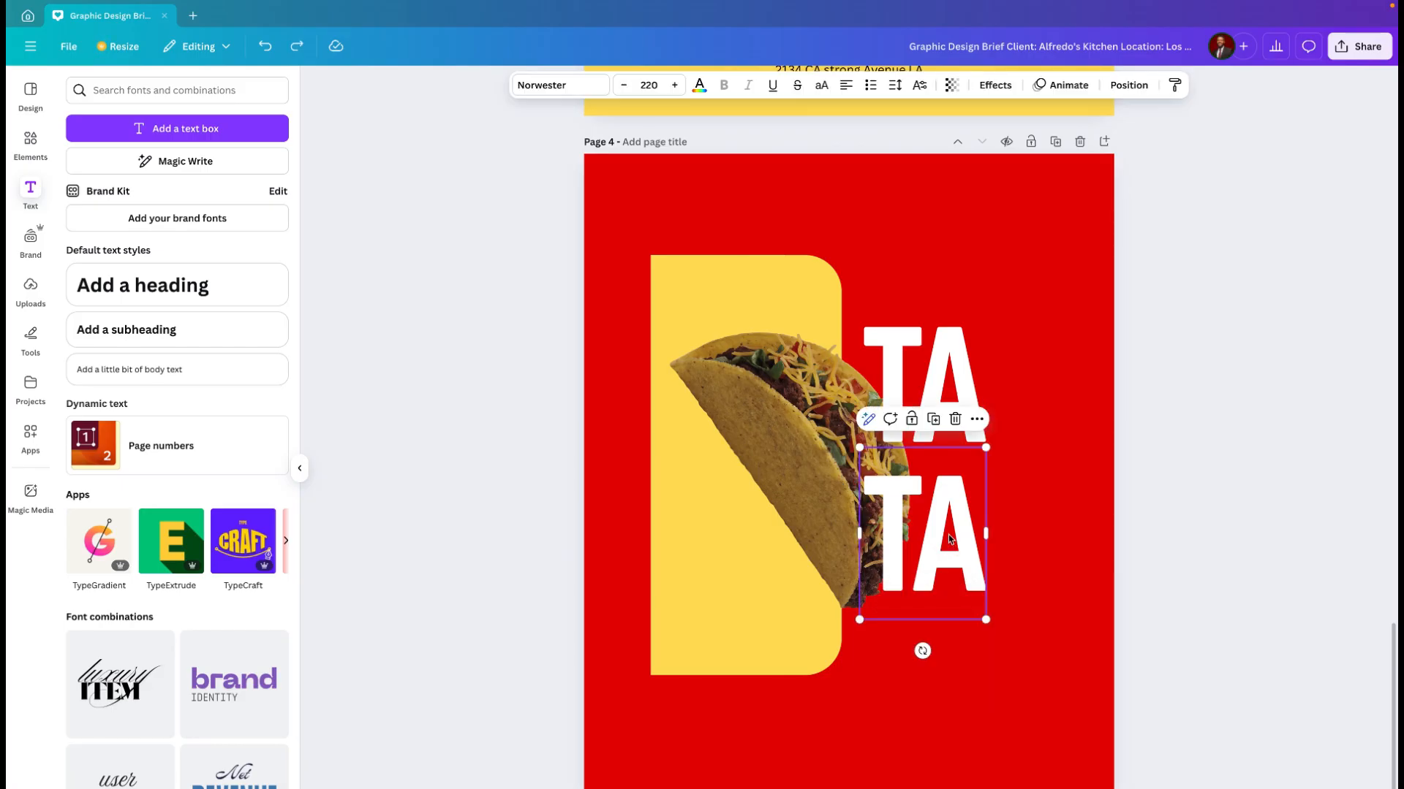
pyautogui.doubleClick(948, 545)
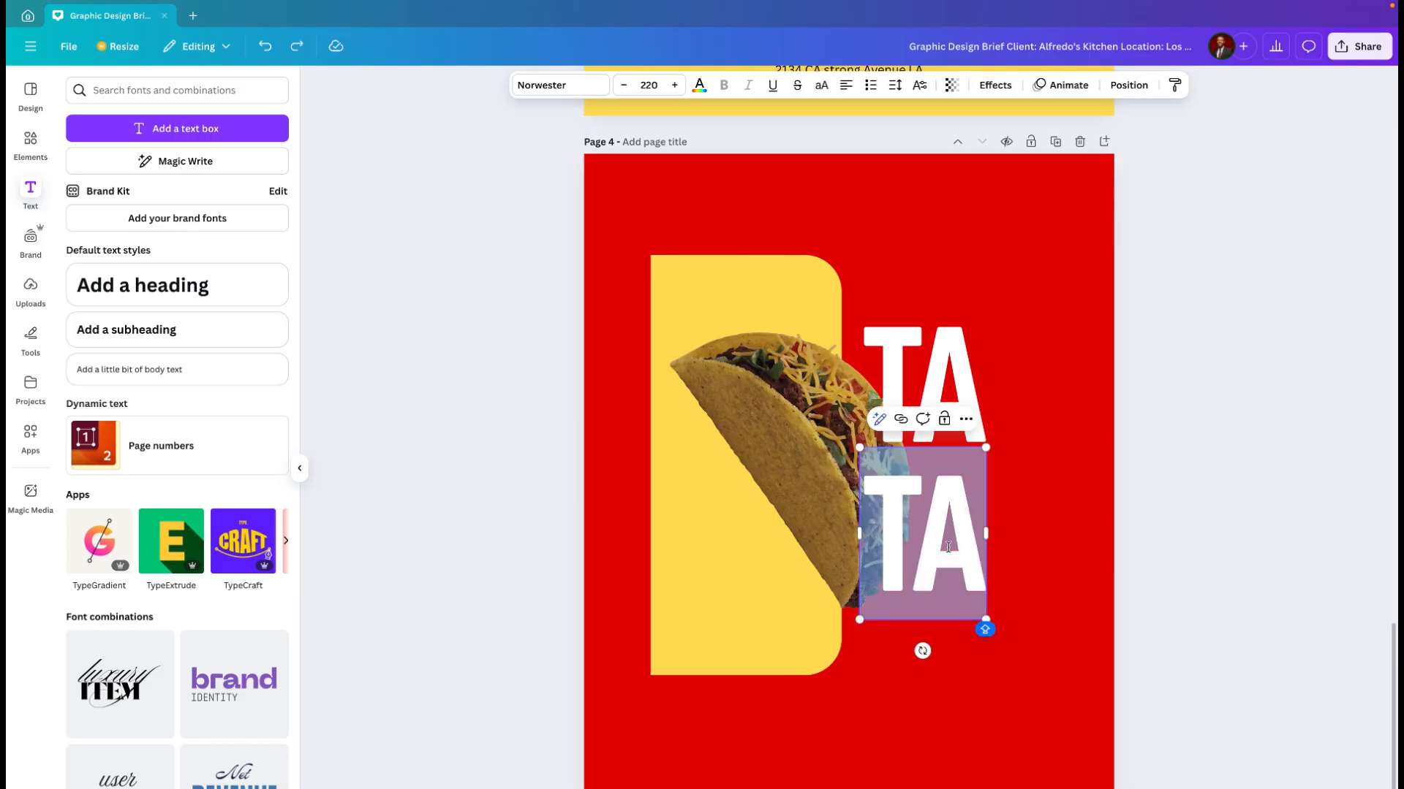
pyautogui.write('COS')
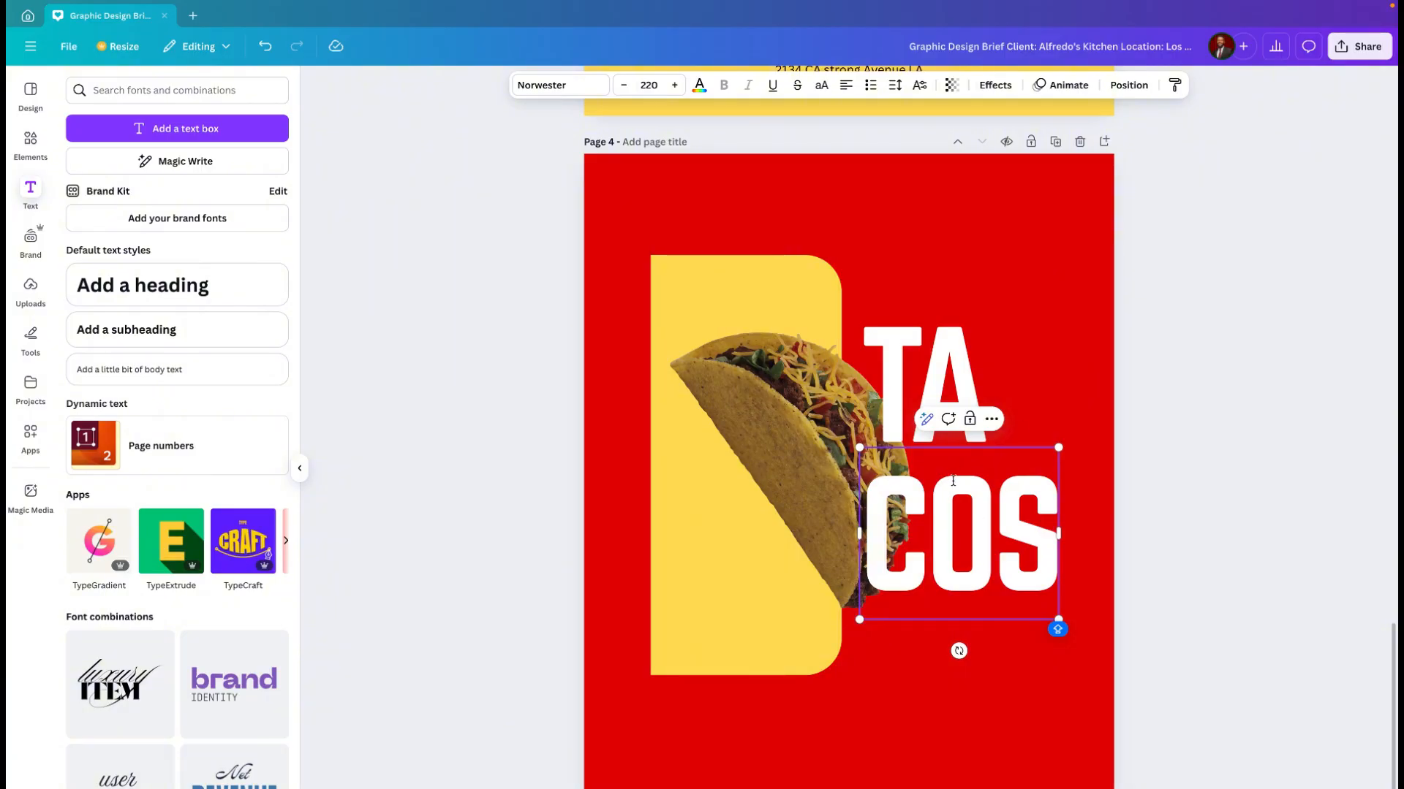
pyautogui.click(998, 676)
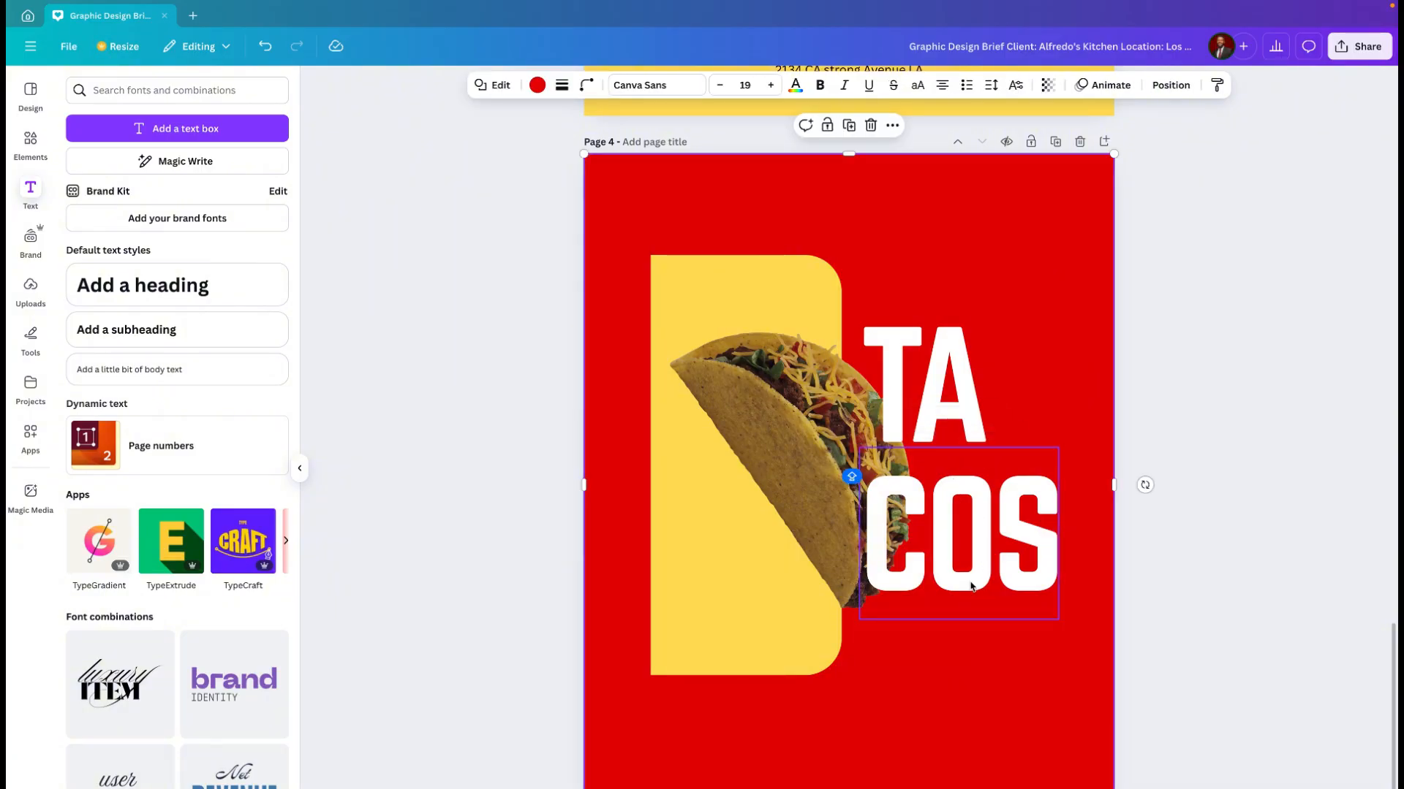
# Step: Move "COS" slightly up to tighten the gap beneath "TA"
pyautogui.click(970, 578)
pyautogui.moveTo(970, 577); pyautogui.dragTo(971, 560)
pyautogui.click(989, 700)
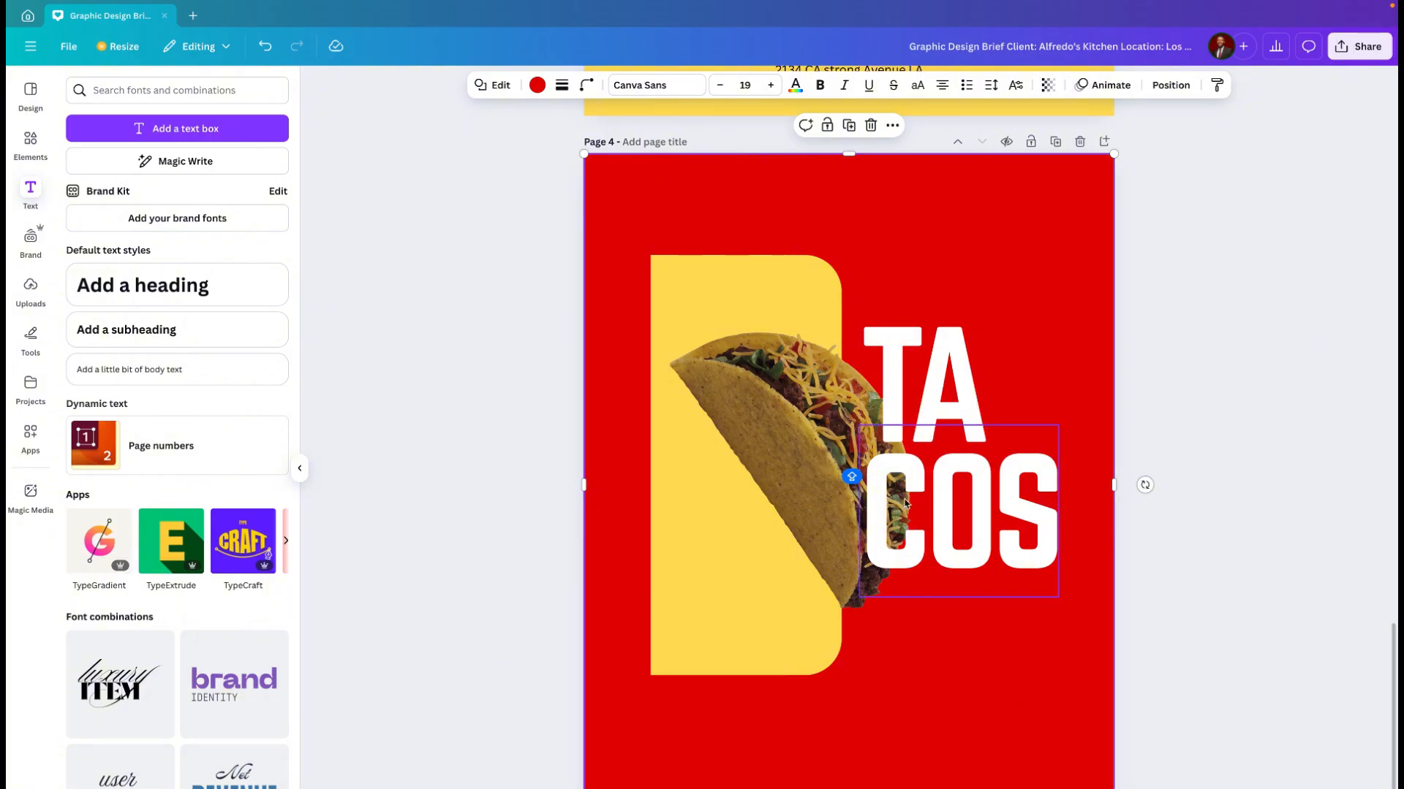
# Step: Select "TA" and "COS" together and reorder their layers beneath the taco, above the yellow panel
pyautogui.click(954, 359)
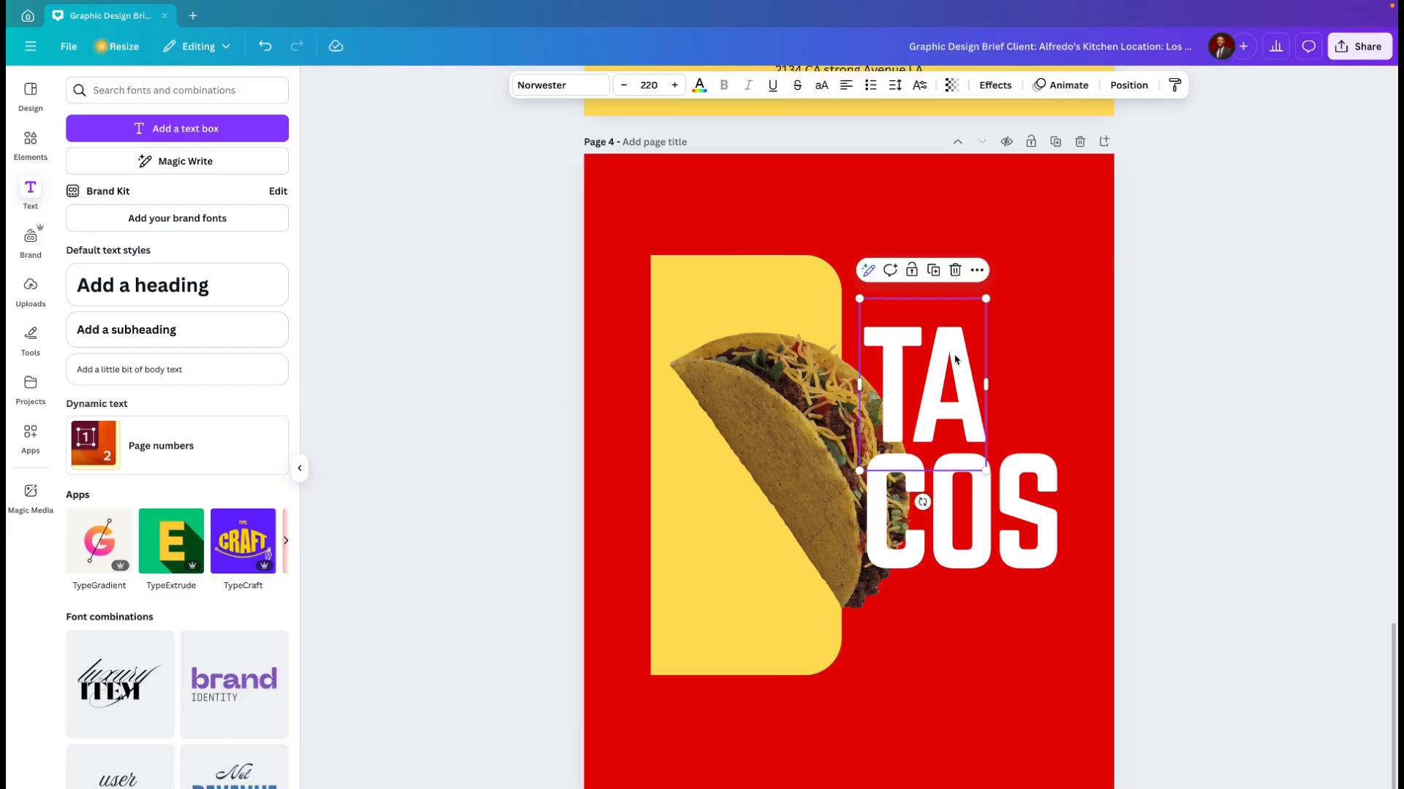
pyautogui.keyDown('shift'); pyautogui.click(1011, 482); pyautogui.keyUp('shift')
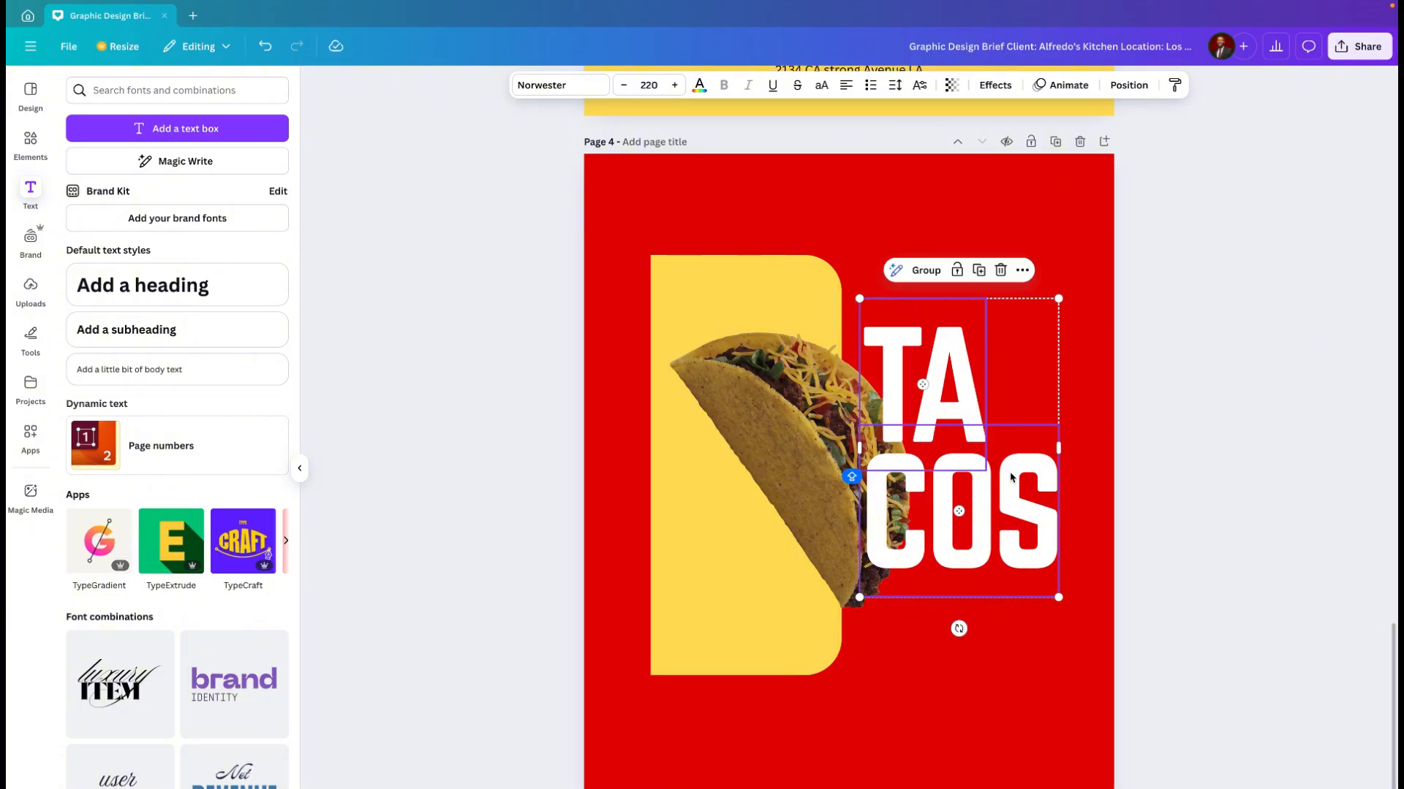
pyautogui.click(1021, 271)
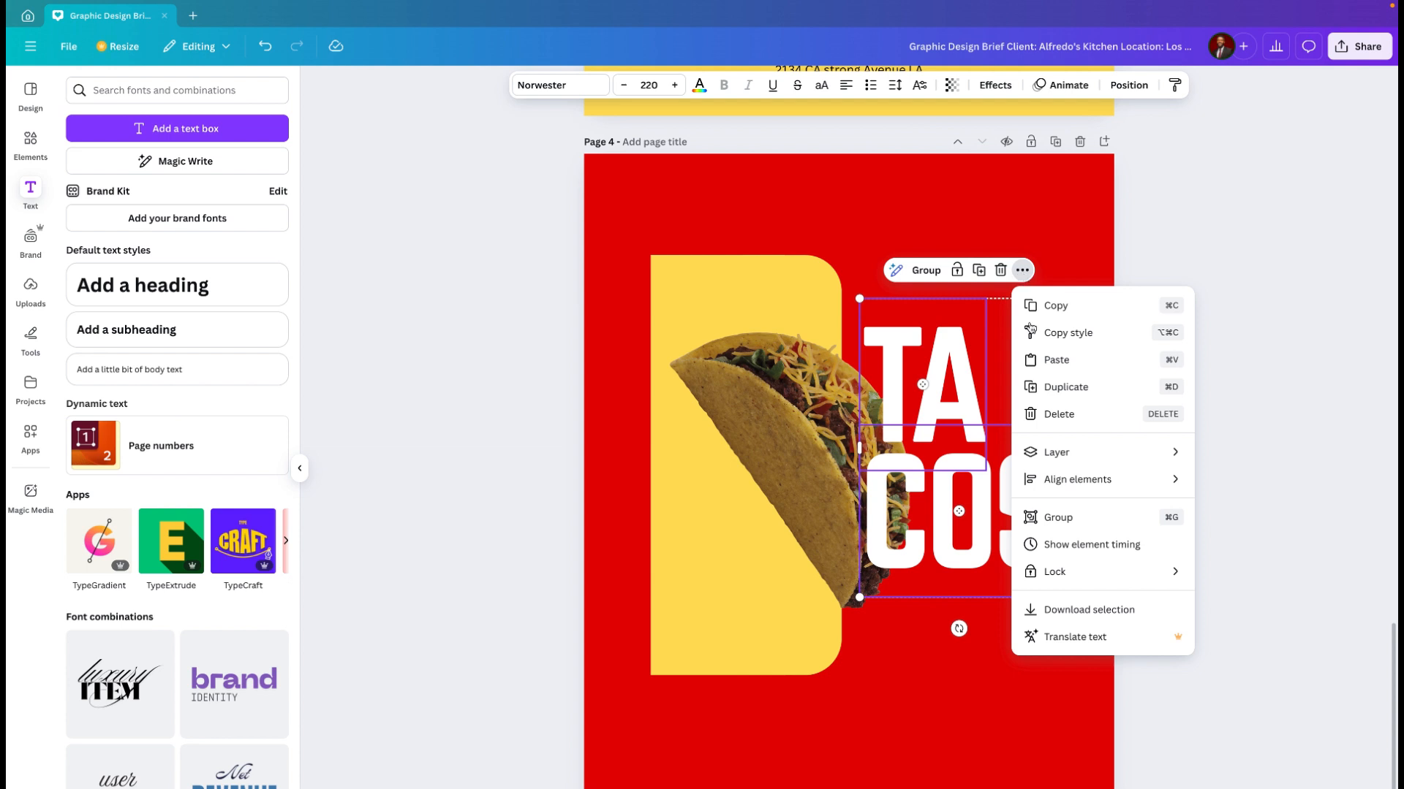
pyautogui.moveTo(1066, 454)
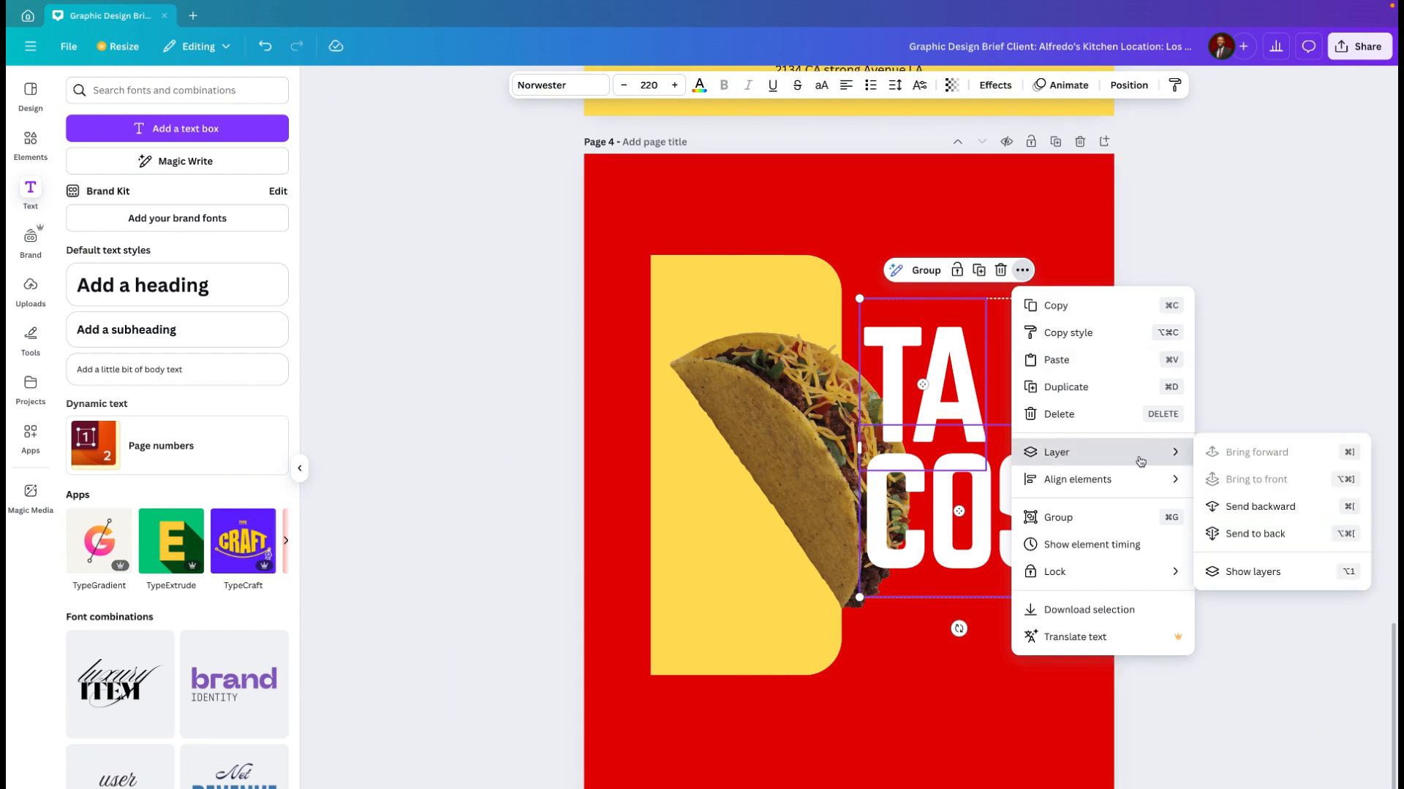
pyautogui.click(1254, 572)
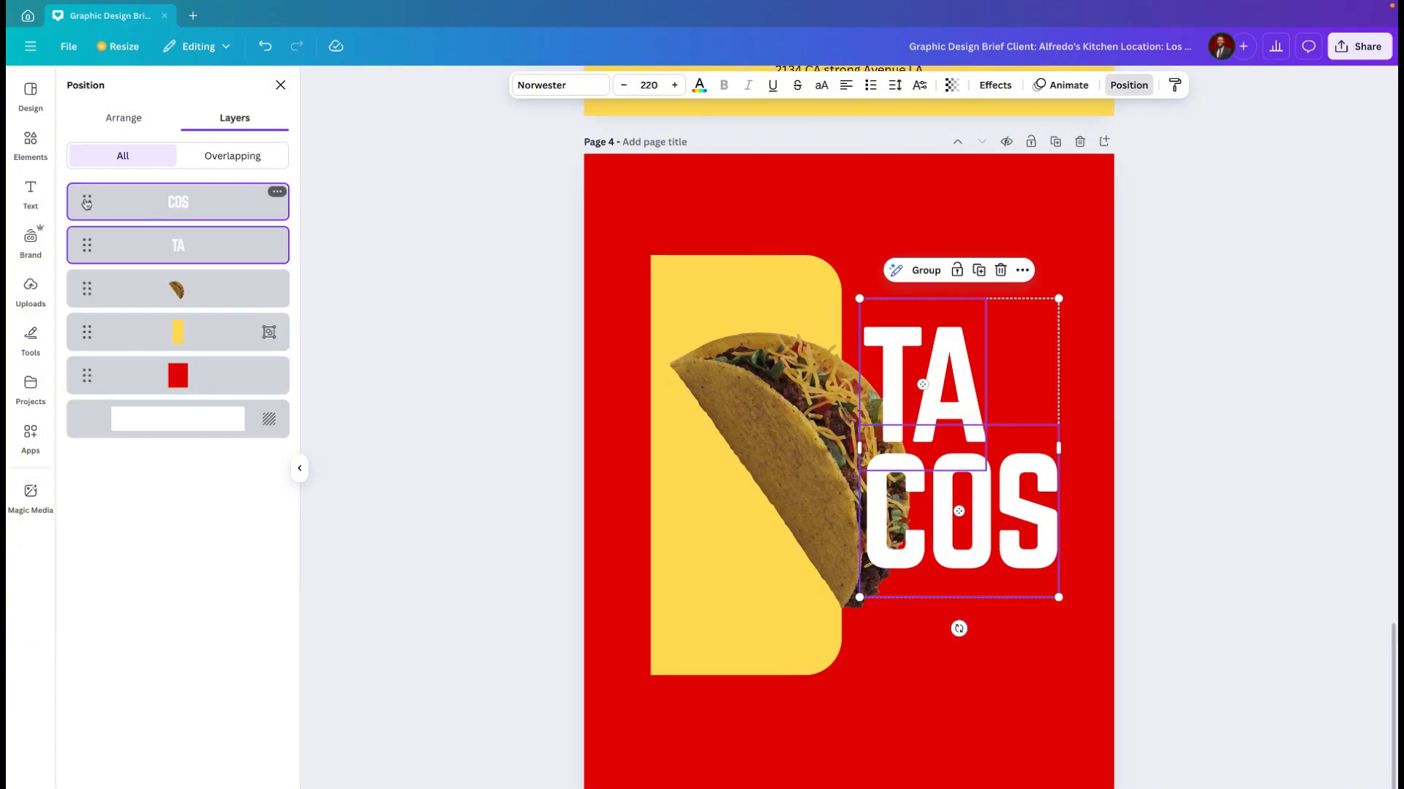
pyautogui.moveTo(86, 204); pyautogui.dragTo(81, 307)
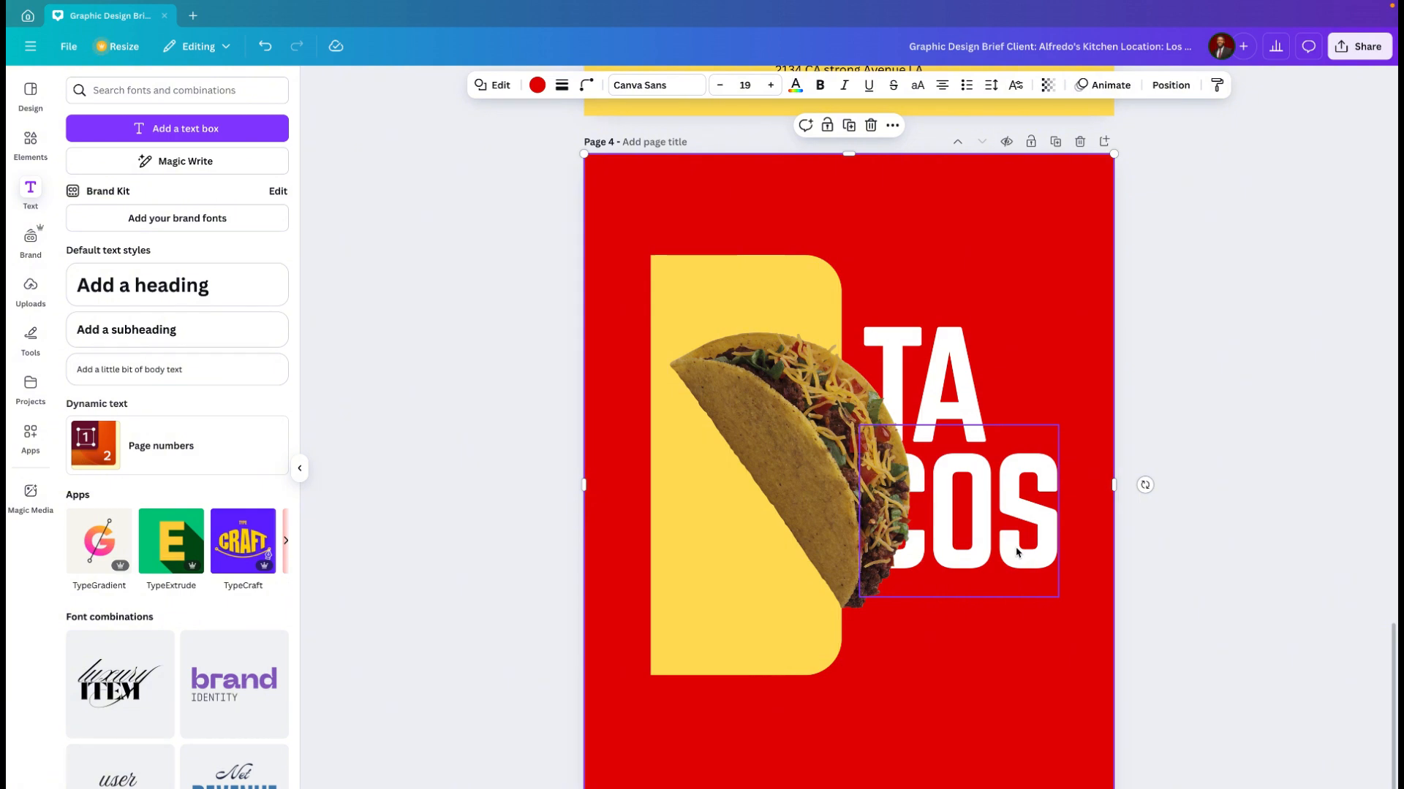
# Step: Copy and paste the "COS" text, and place the copy directly below the original
pyautogui.click(1016, 556)
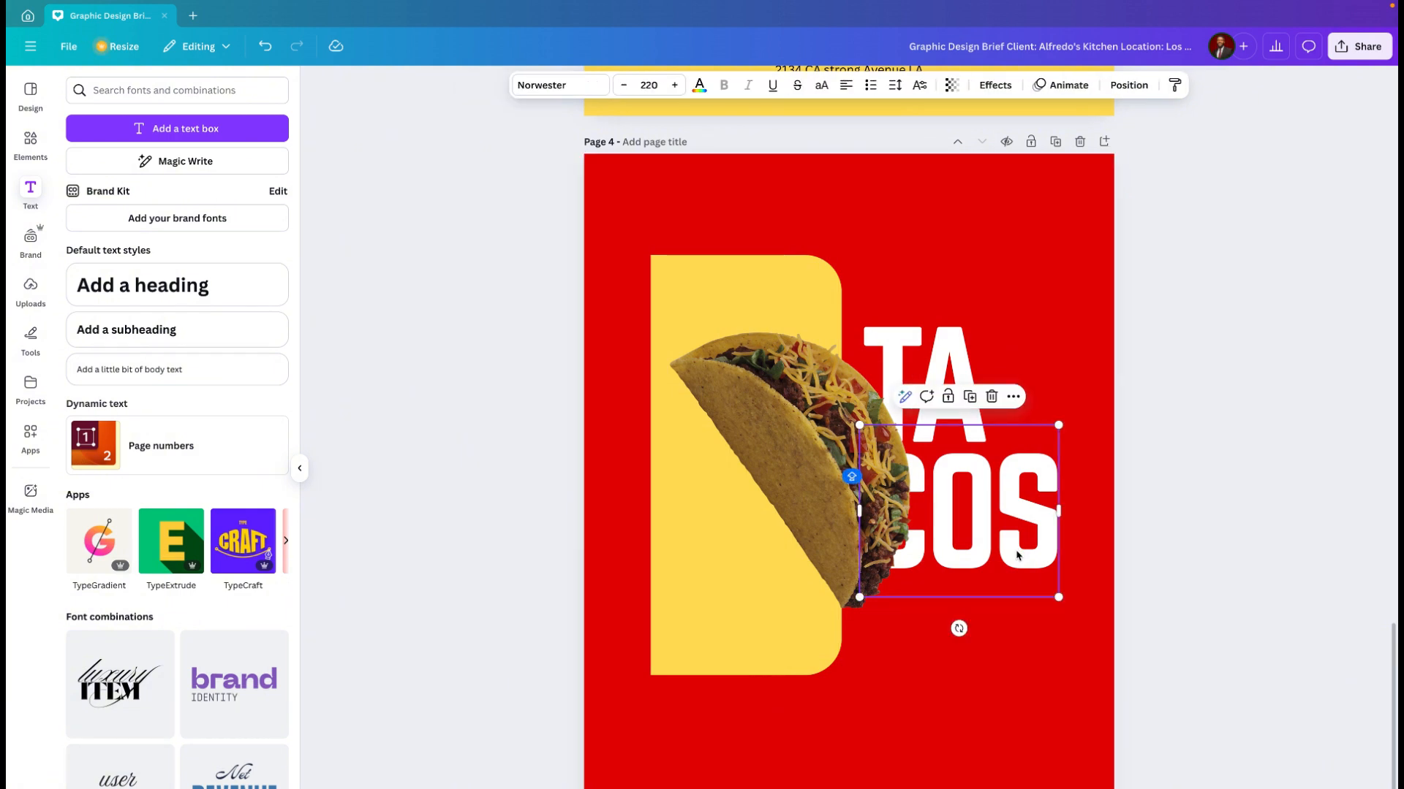
pyautogui.click(1014, 396)
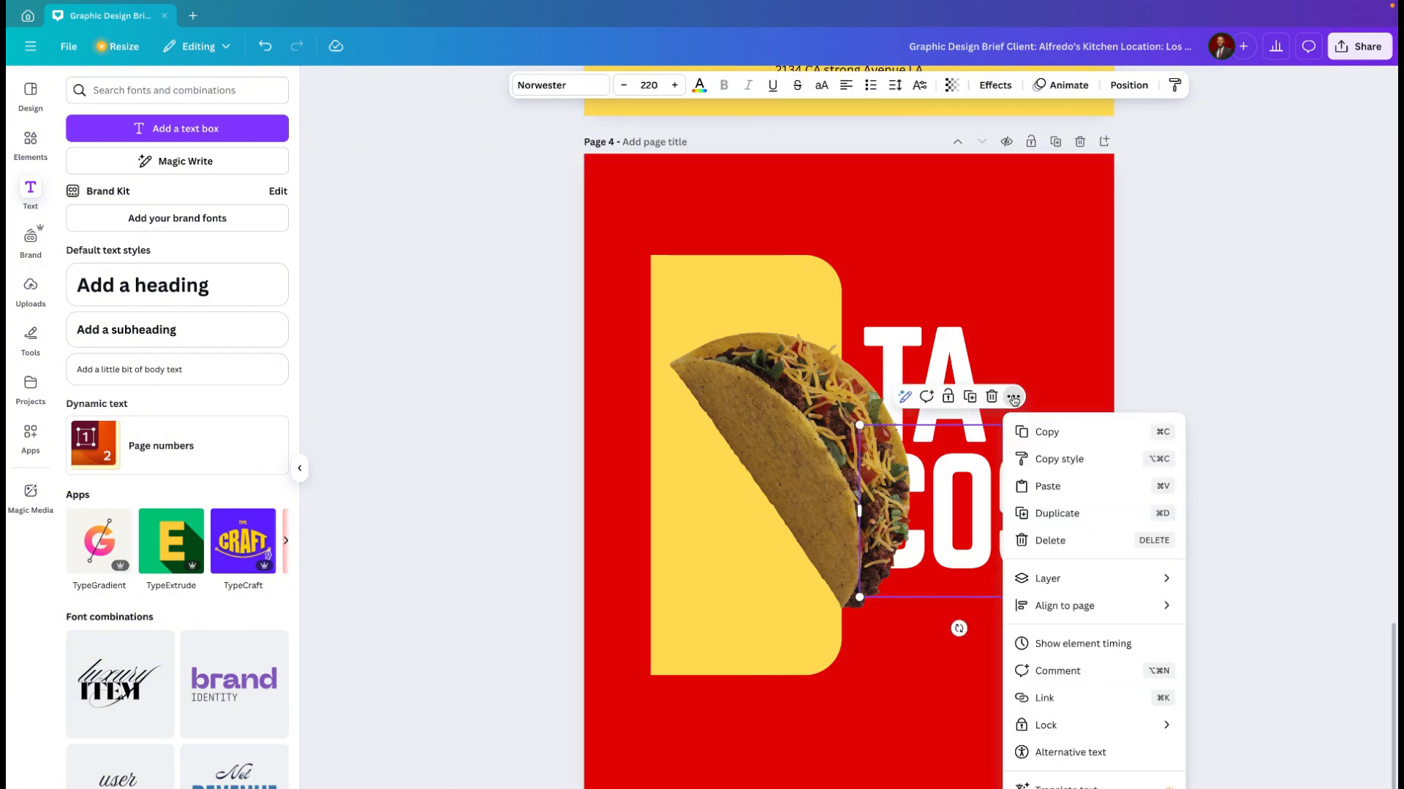
pyautogui.click(1061, 436)
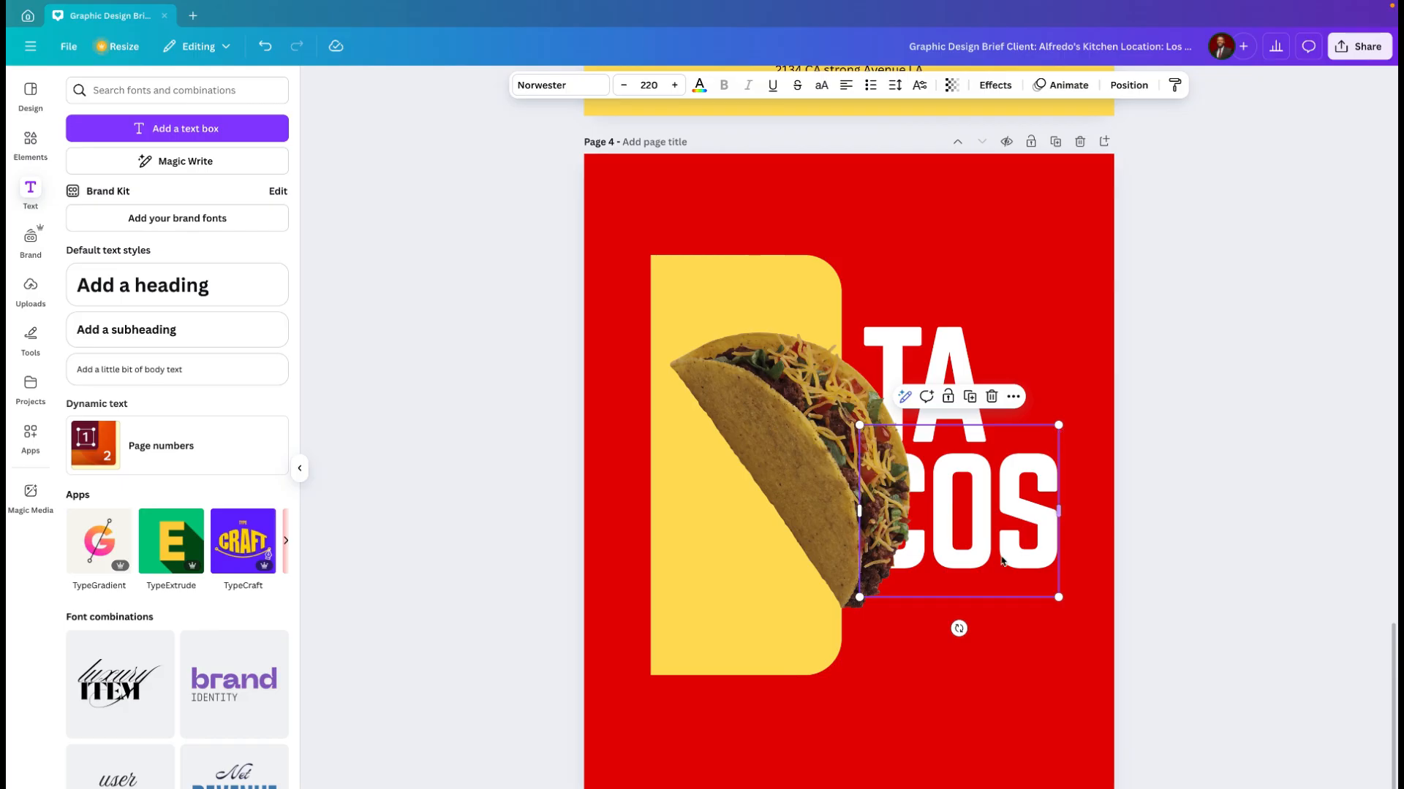
pyautogui.click(1014, 396)
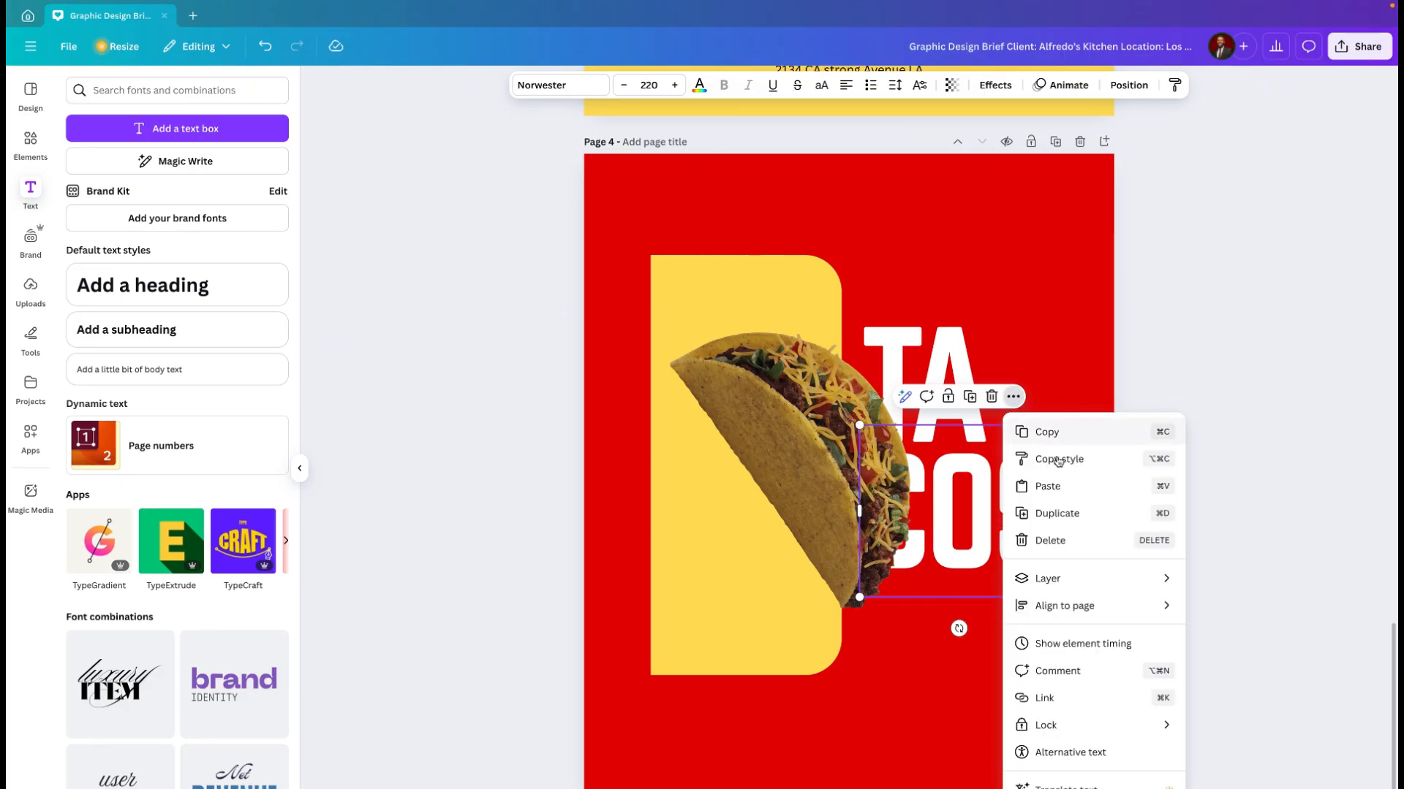
pyautogui.click(1047, 486)
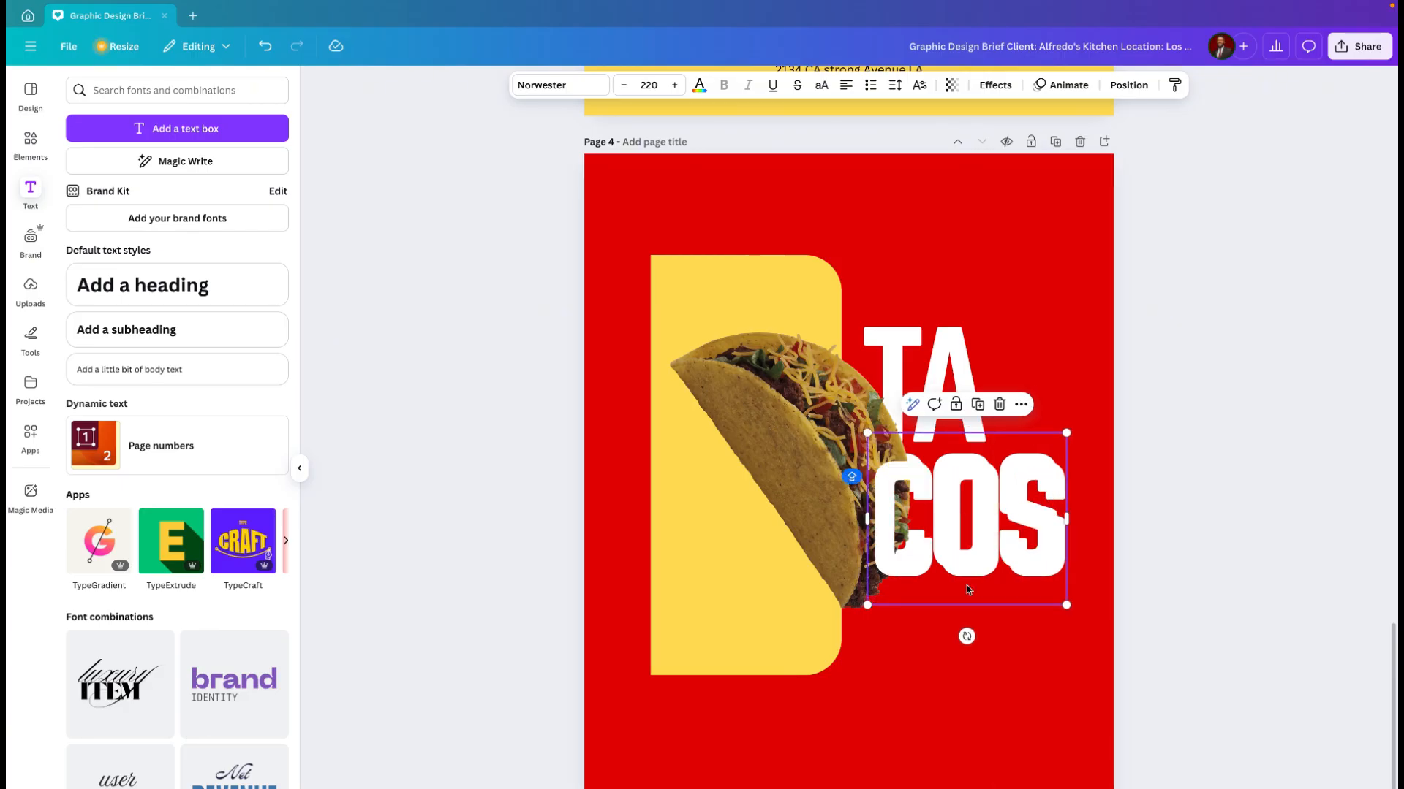
pyautogui.moveTo(927, 505); pyautogui.dragTo(982, 700)
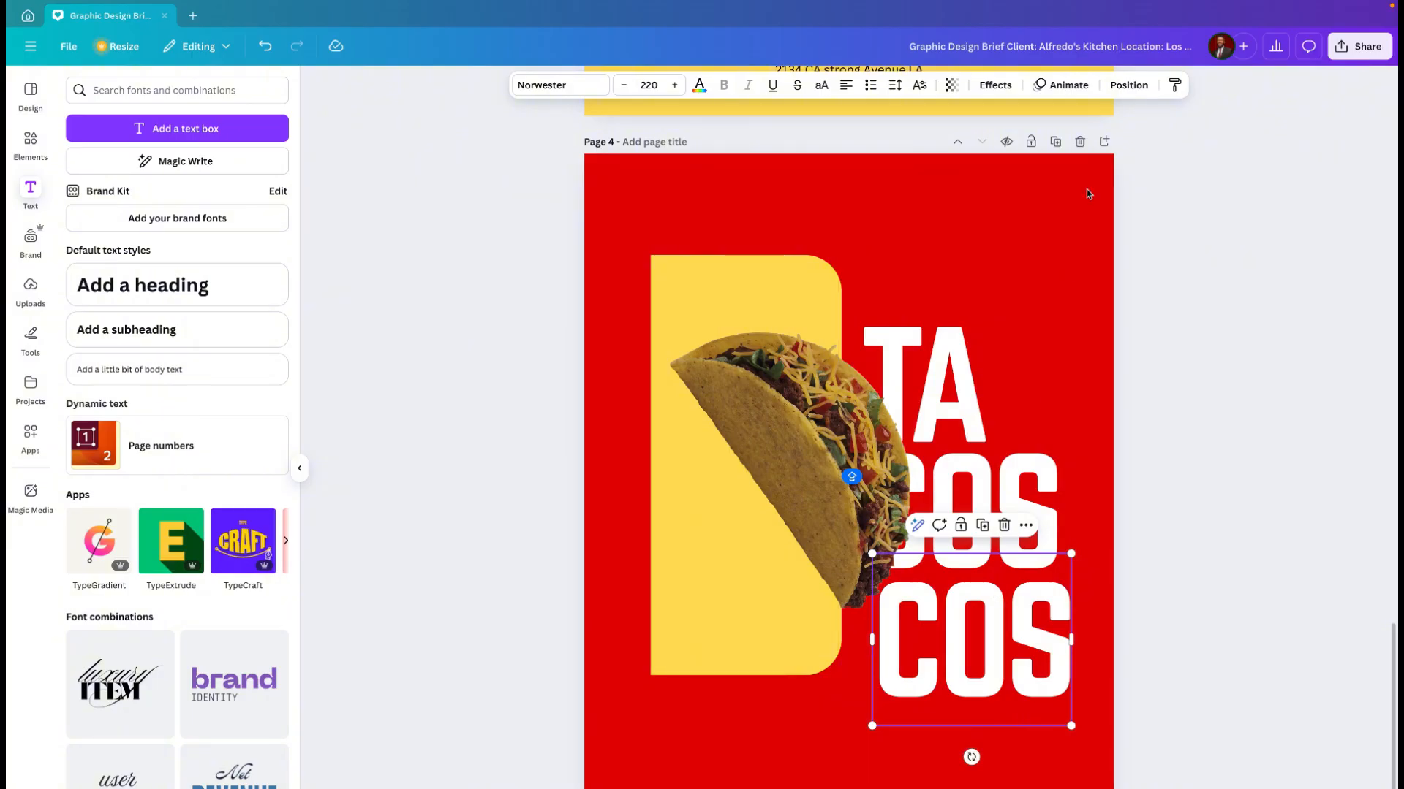
# Step: Apply the Hollow text effect to the lower "COS" copy with a thickness of 10
pyautogui.click(997, 86)
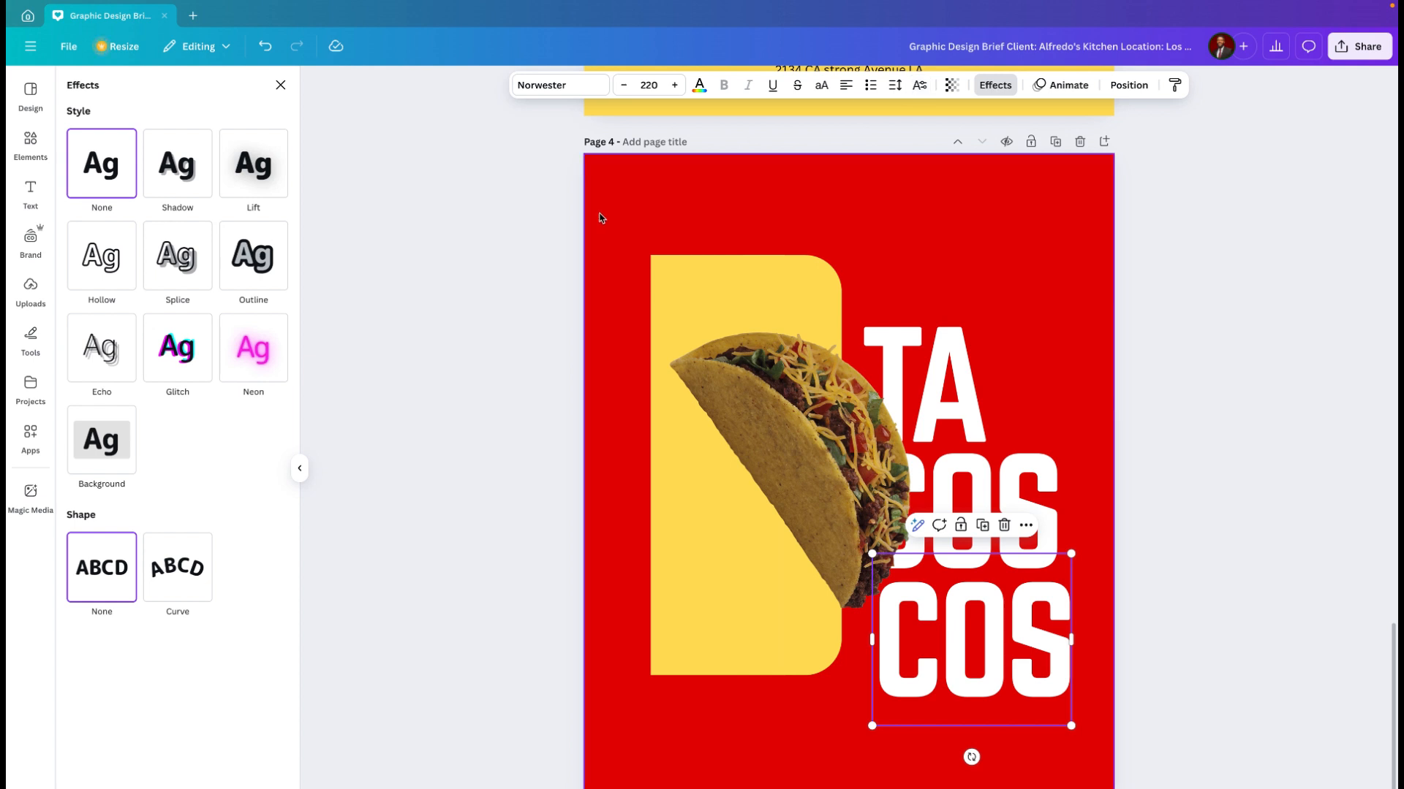
pyautogui.click(105, 267)
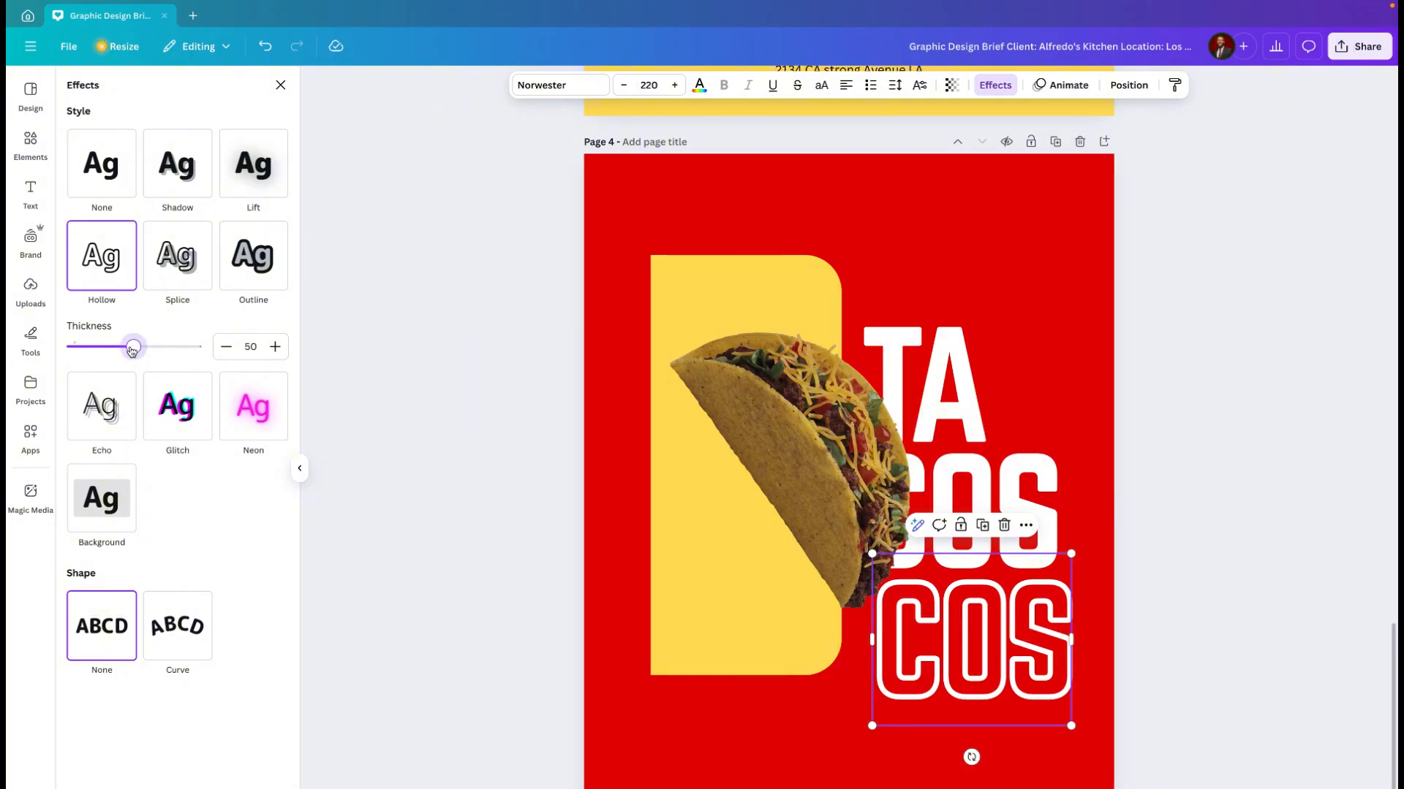
pyautogui.moveTo(133, 347); pyautogui.dragTo(84, 346)
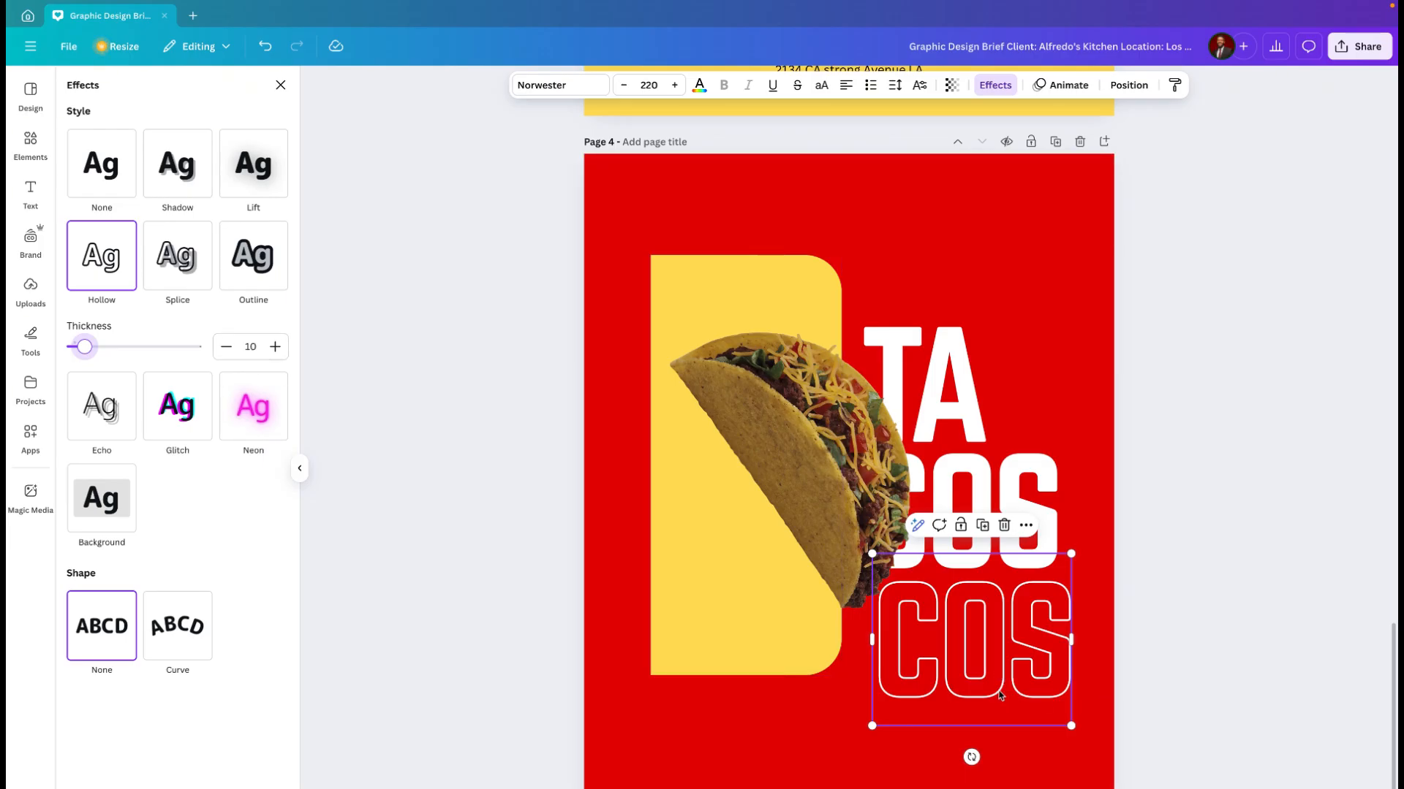
# Step: Place the outlined "COS" over the white "COS", offset slightly so its "C" overlaps the taco
pyautogui.moveTo(1000, 694); pyautogui.dragTo(987, 565)
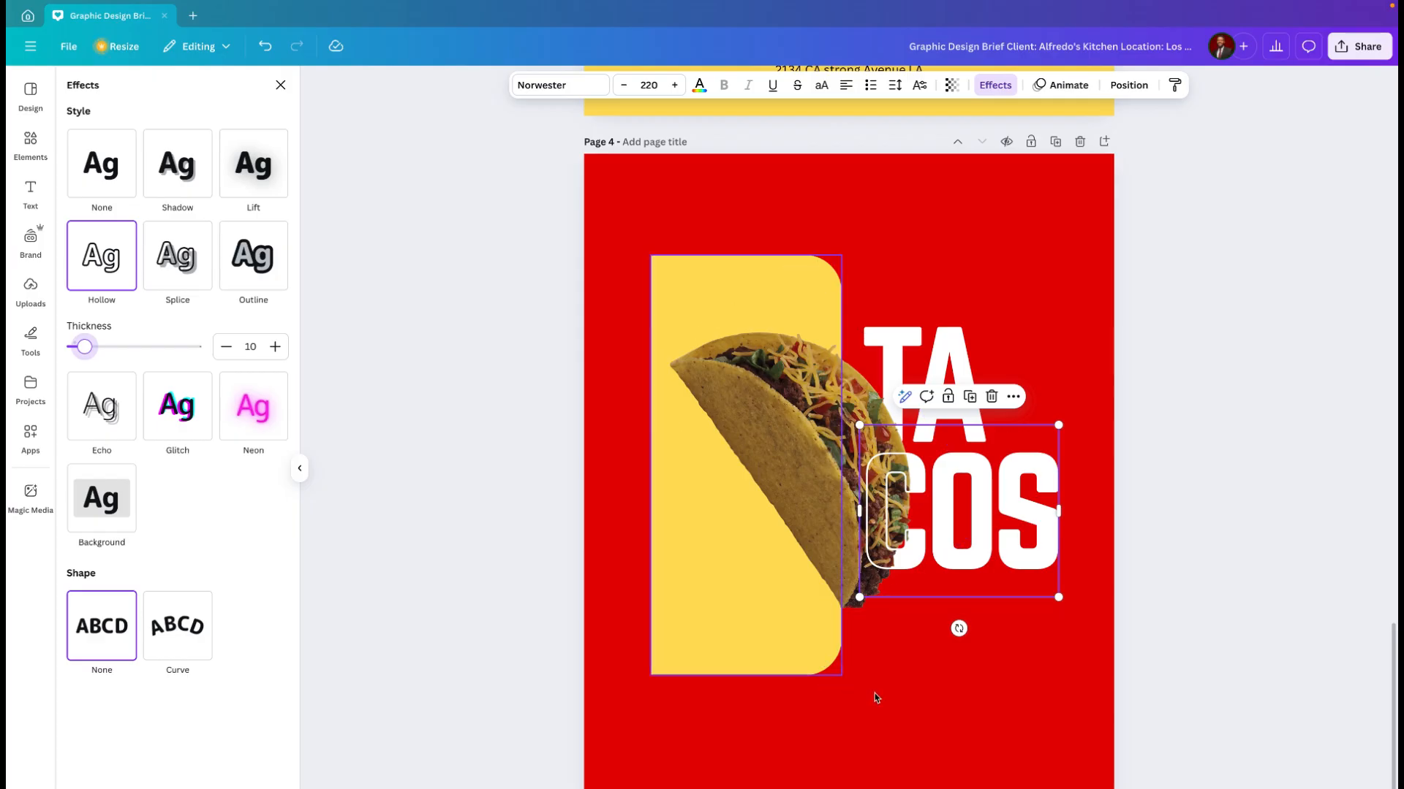
pyautogui.click(975, 690)
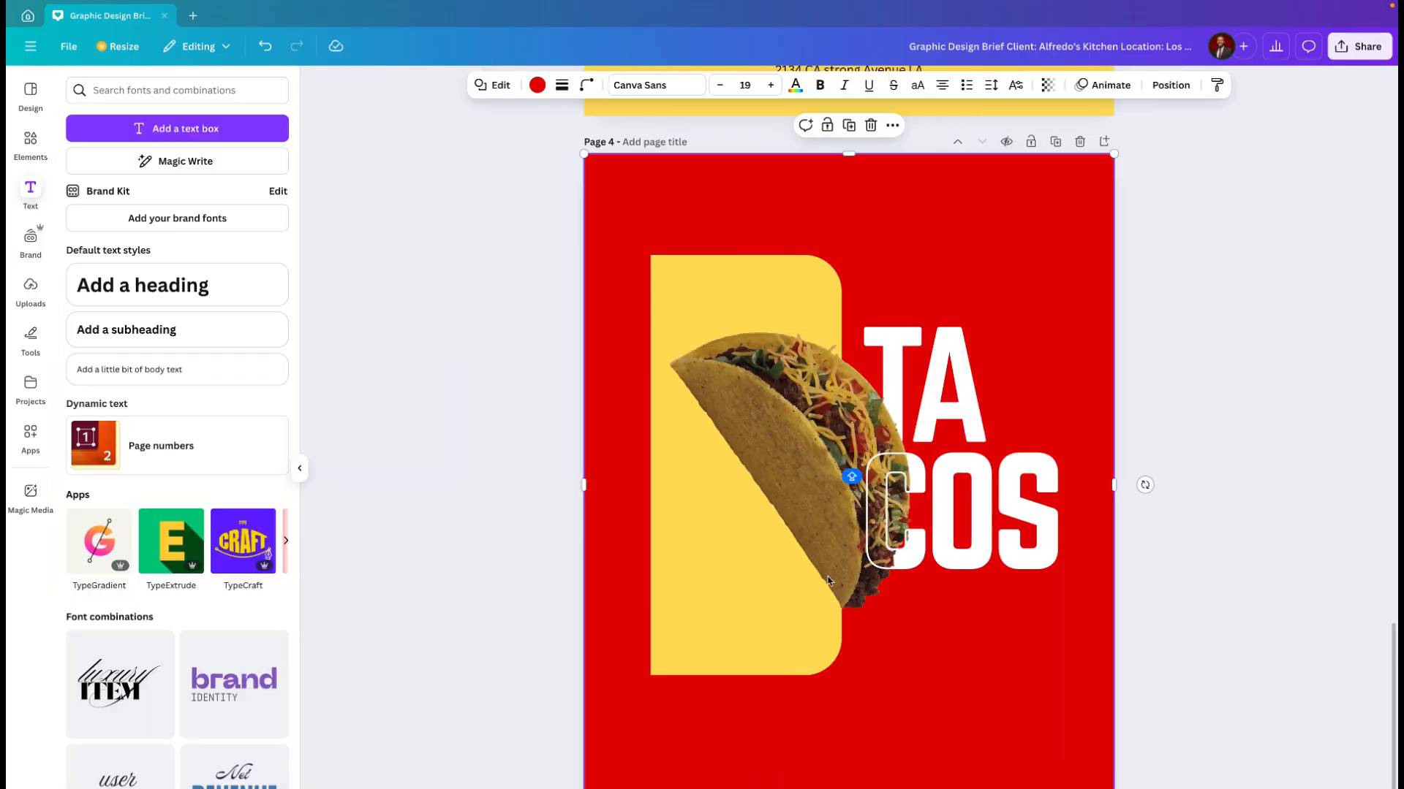
pyautogui.click(781, 471)
pyautogui.moveTo(781, 472)
pyautogui.mouseDown()
pyautogui.moveTo(962, 476)
pyautogui.moveTo(793, 481)
pyautogui.mouseUp()
pyautogui.hotkey('ctrl', 'z')
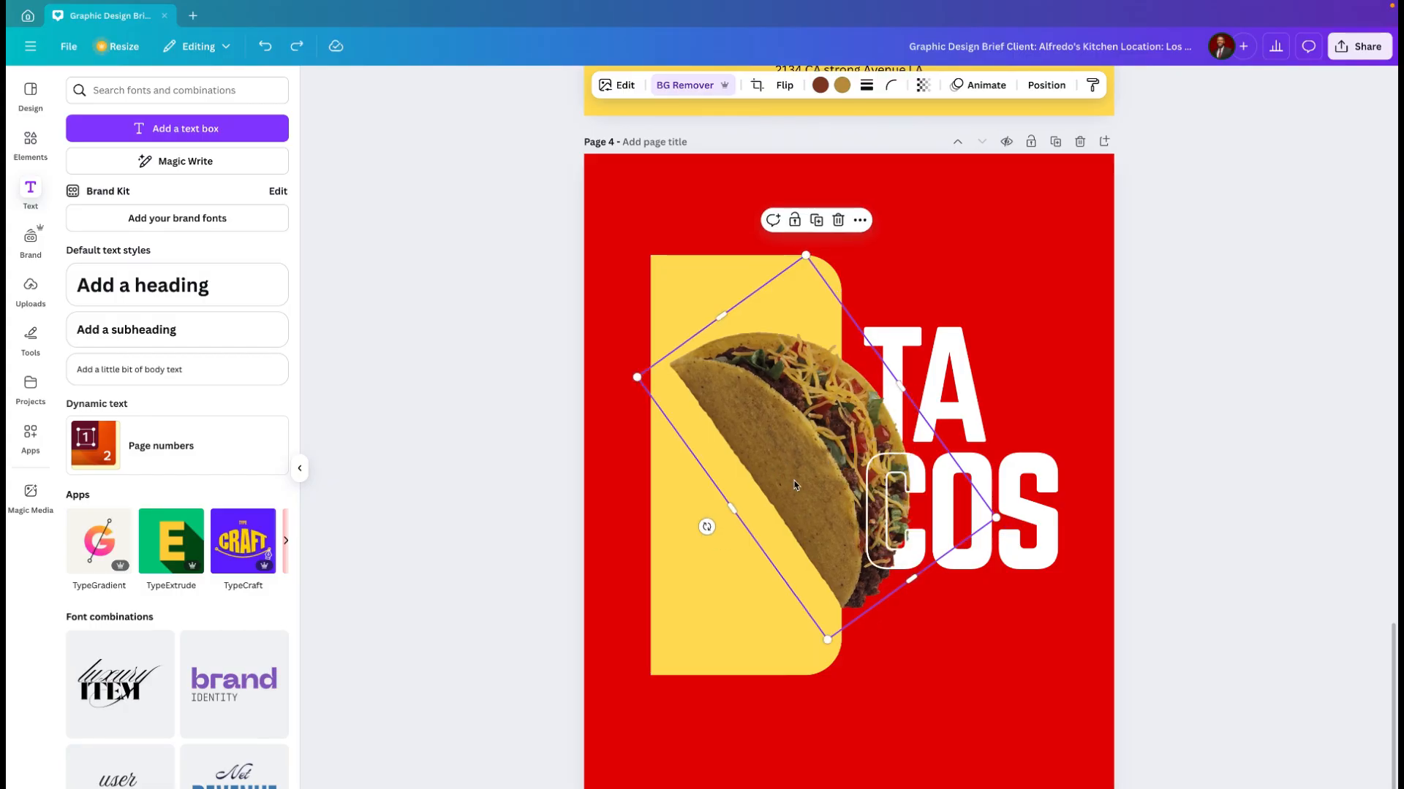
pyautogui.click(1014, 690)
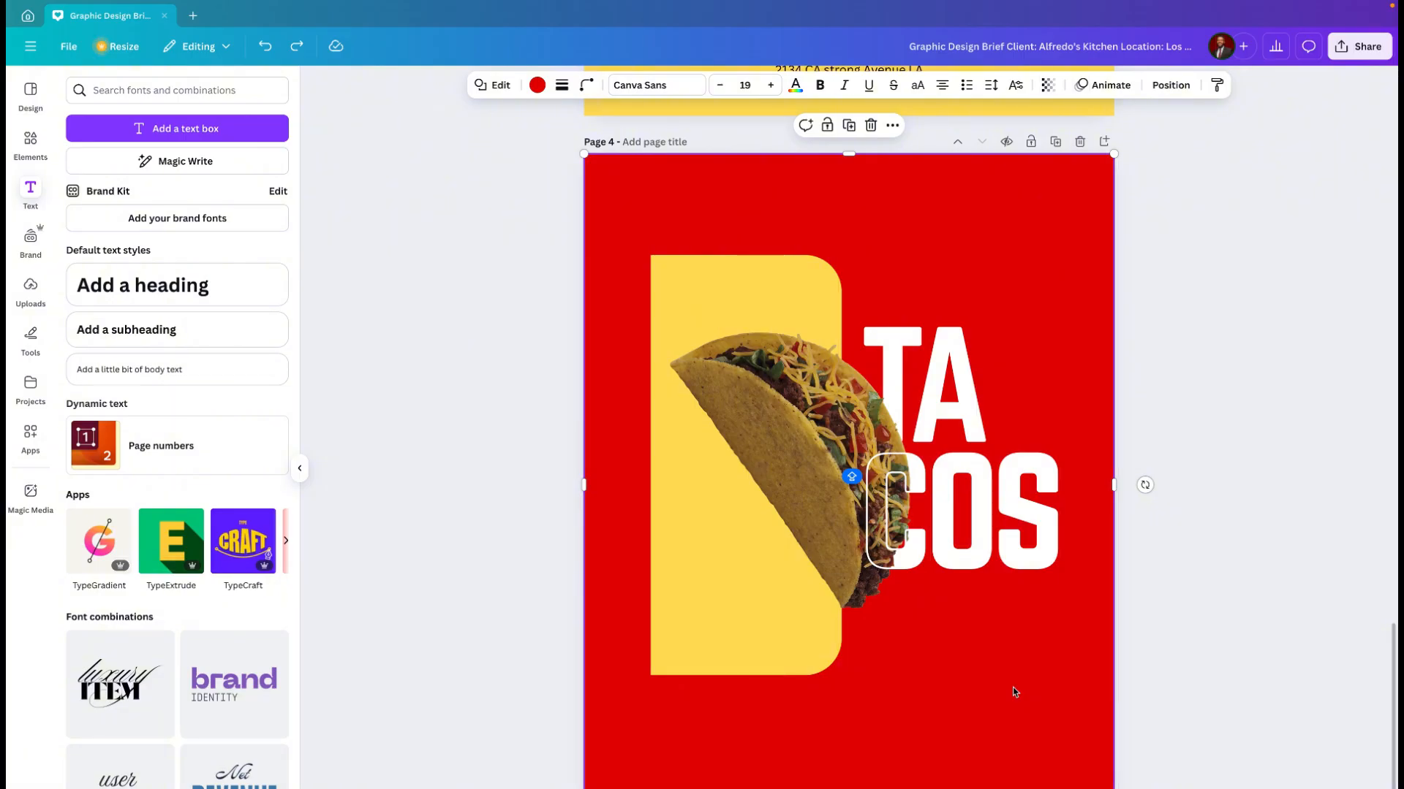
# Step: Adjust the yellow panel's height by raising its bottom edge slightly and extending its top edge upward
pyautogui.click(750, 649)
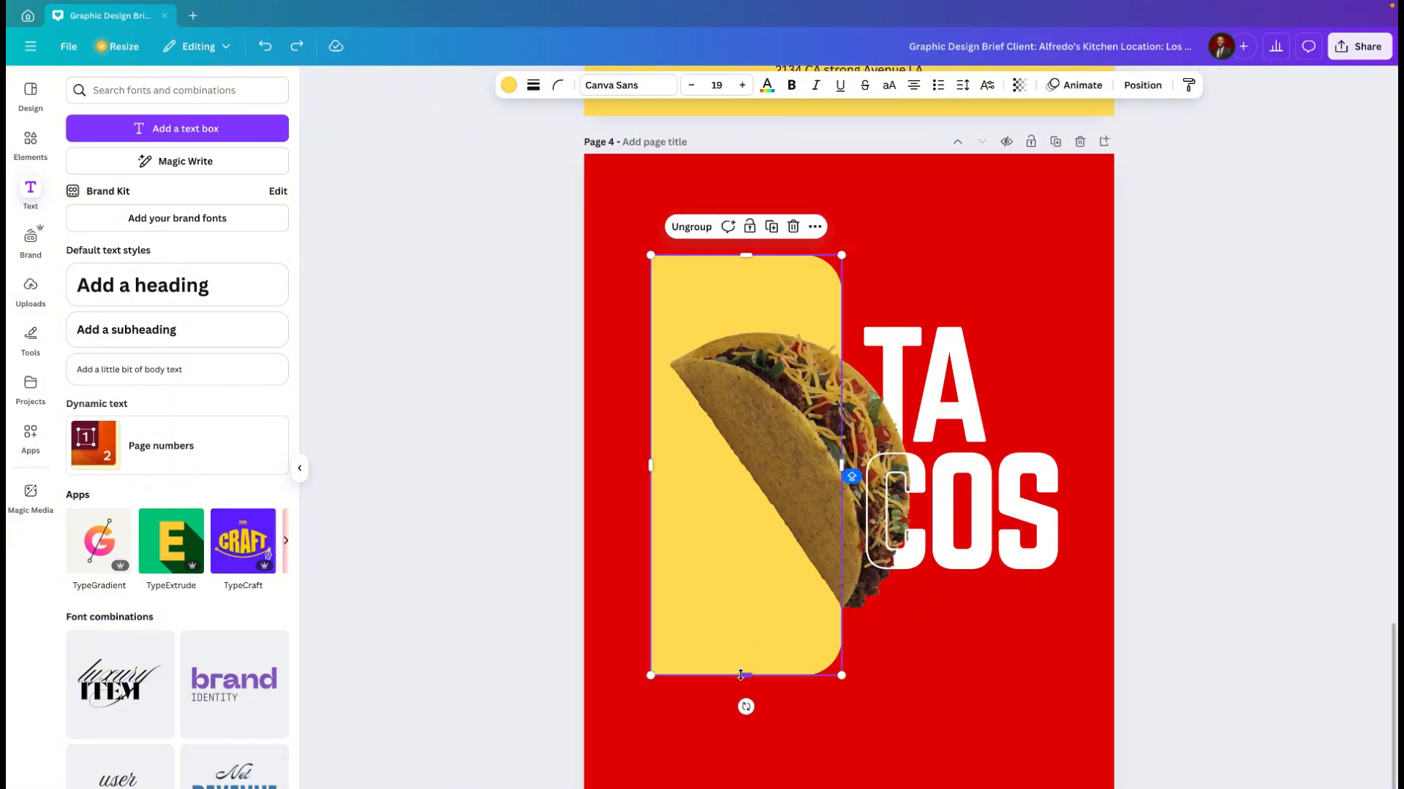
pyautogui.moveTo(741, 676)
pyautogui.mouseDown()
pyautogui.moveTo(742, 637)
pyautogui.moveTo(742, 657)
pyautogui.mouseUp()
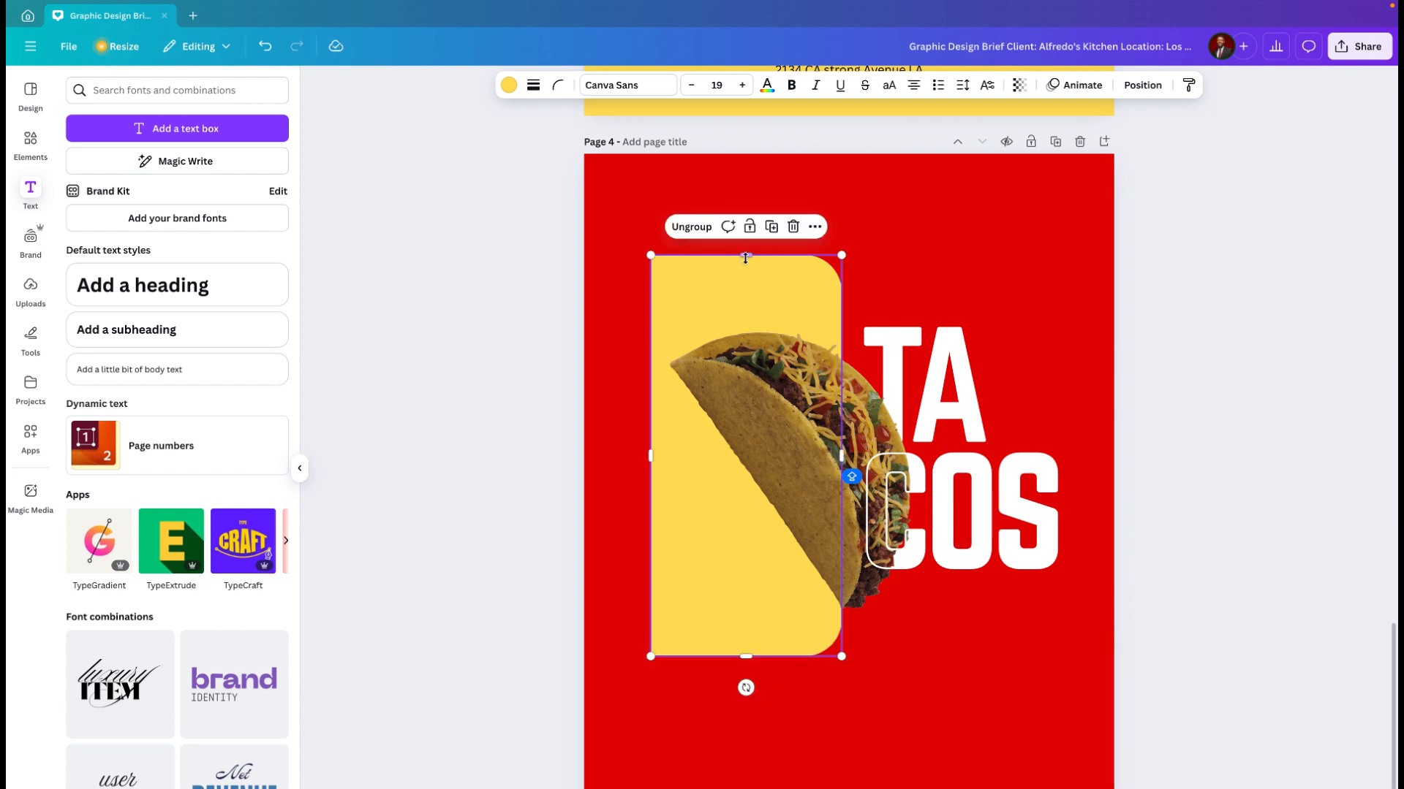
pyautogui.moveTo(745, 255); pyautogui.dragTo(746, 241)
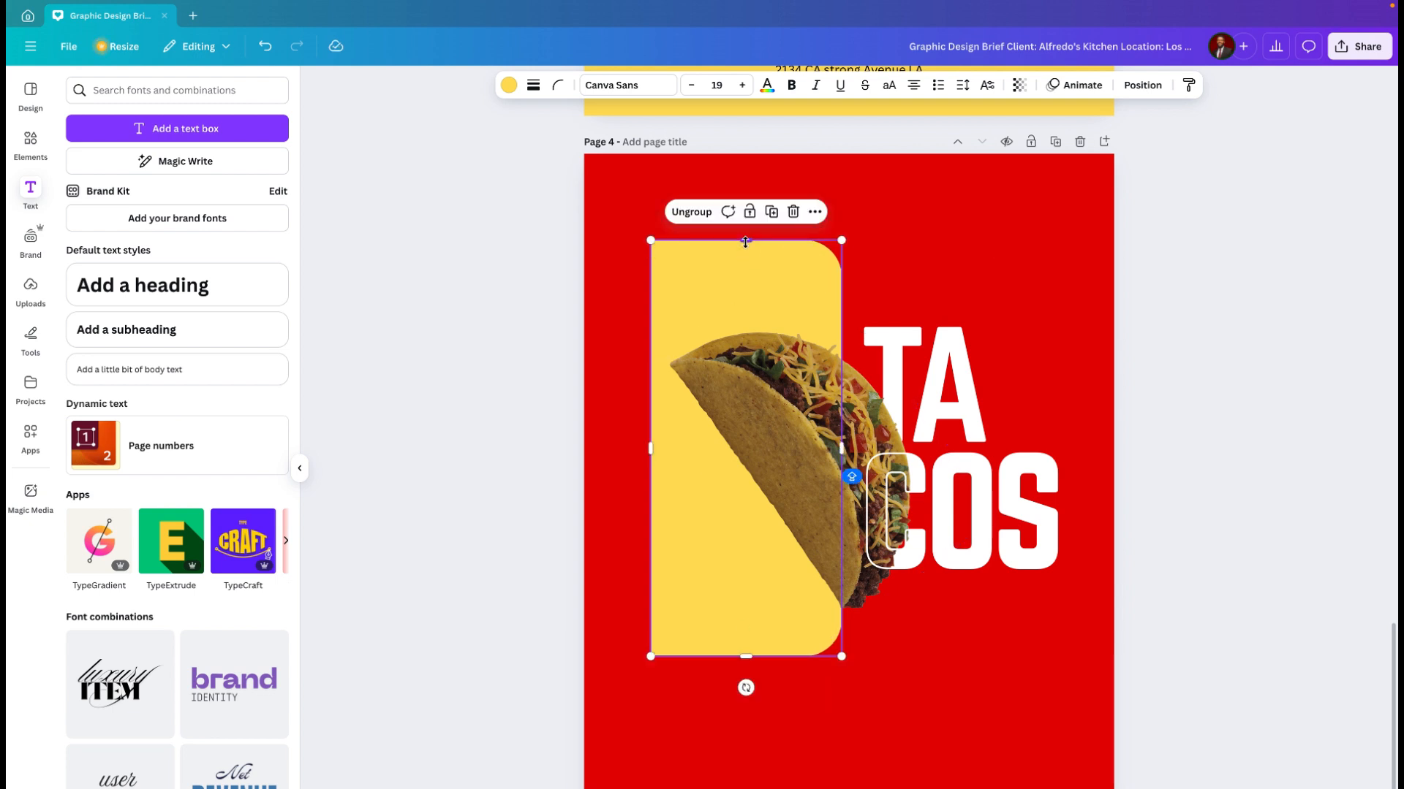
pyautogui.click(984, 704)
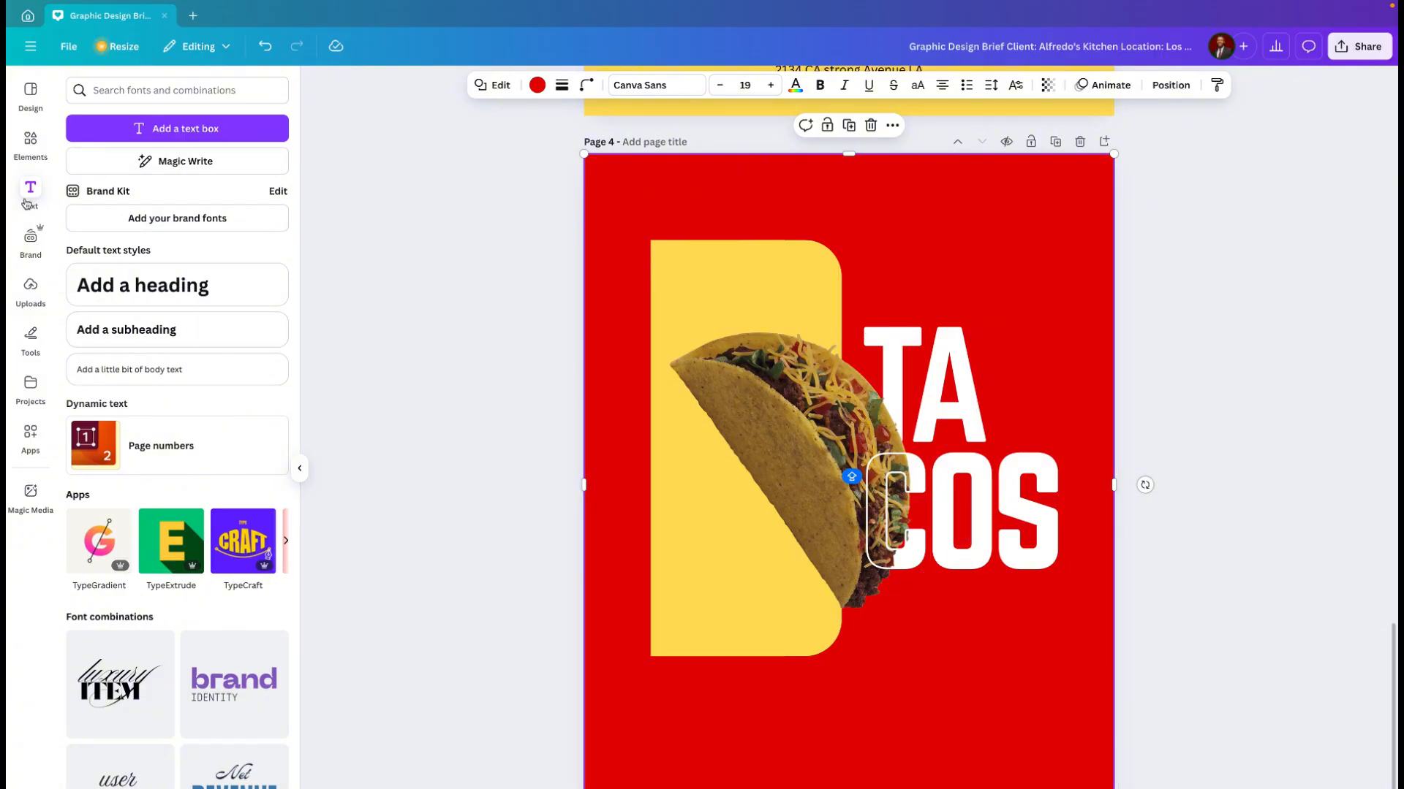
# Step: Search the photos for "pepper" and add the single curved red chili to page 4
pyautogui.click(32, 147)
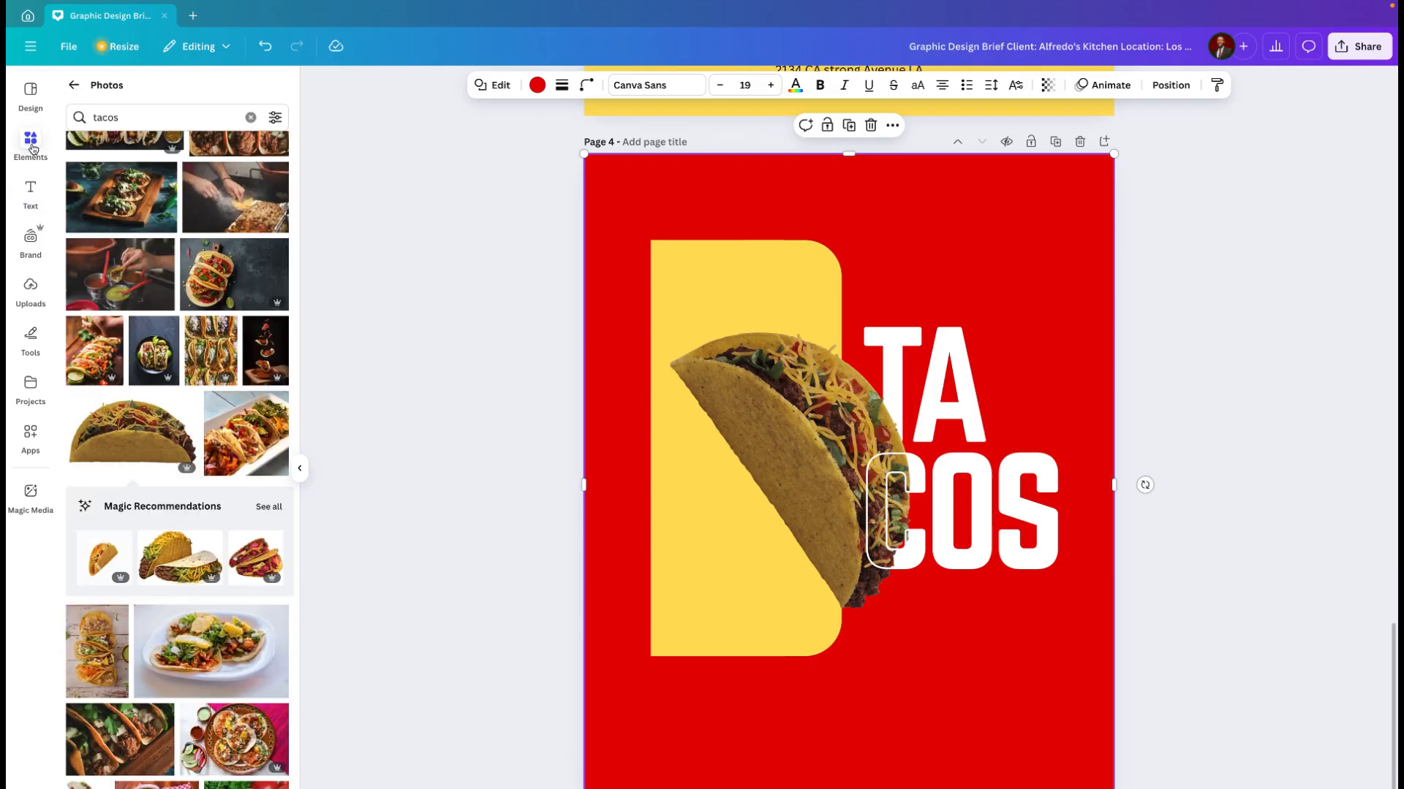
pyautogui.click(149, 120)
pyautogui.press('BackSpace')
pyautogui.press('BackSpace')
pyautogui.press('BackSpace')
pyautogui.press('BackSpace')
pyautogui.press('BackSpace')
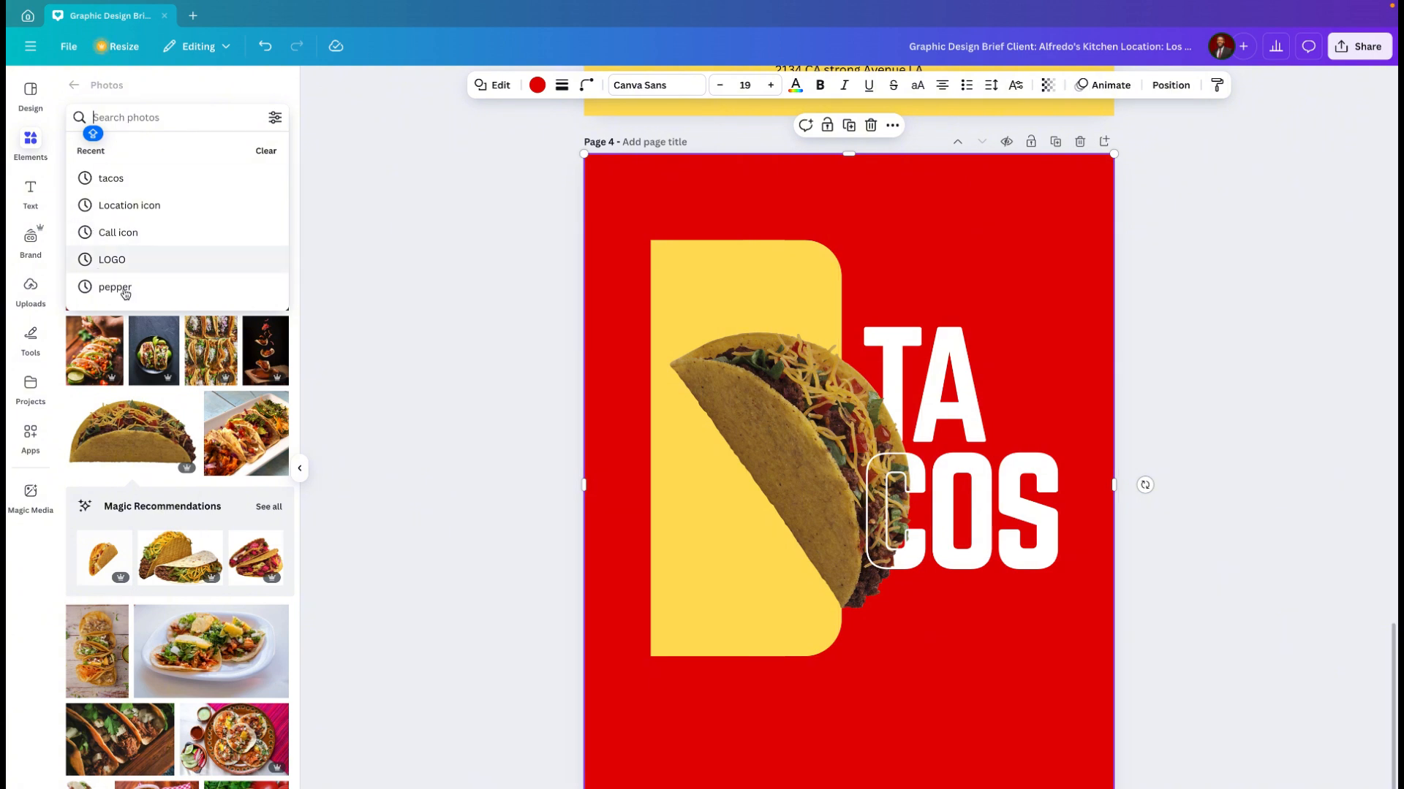
pyautogui.click(122, 288)
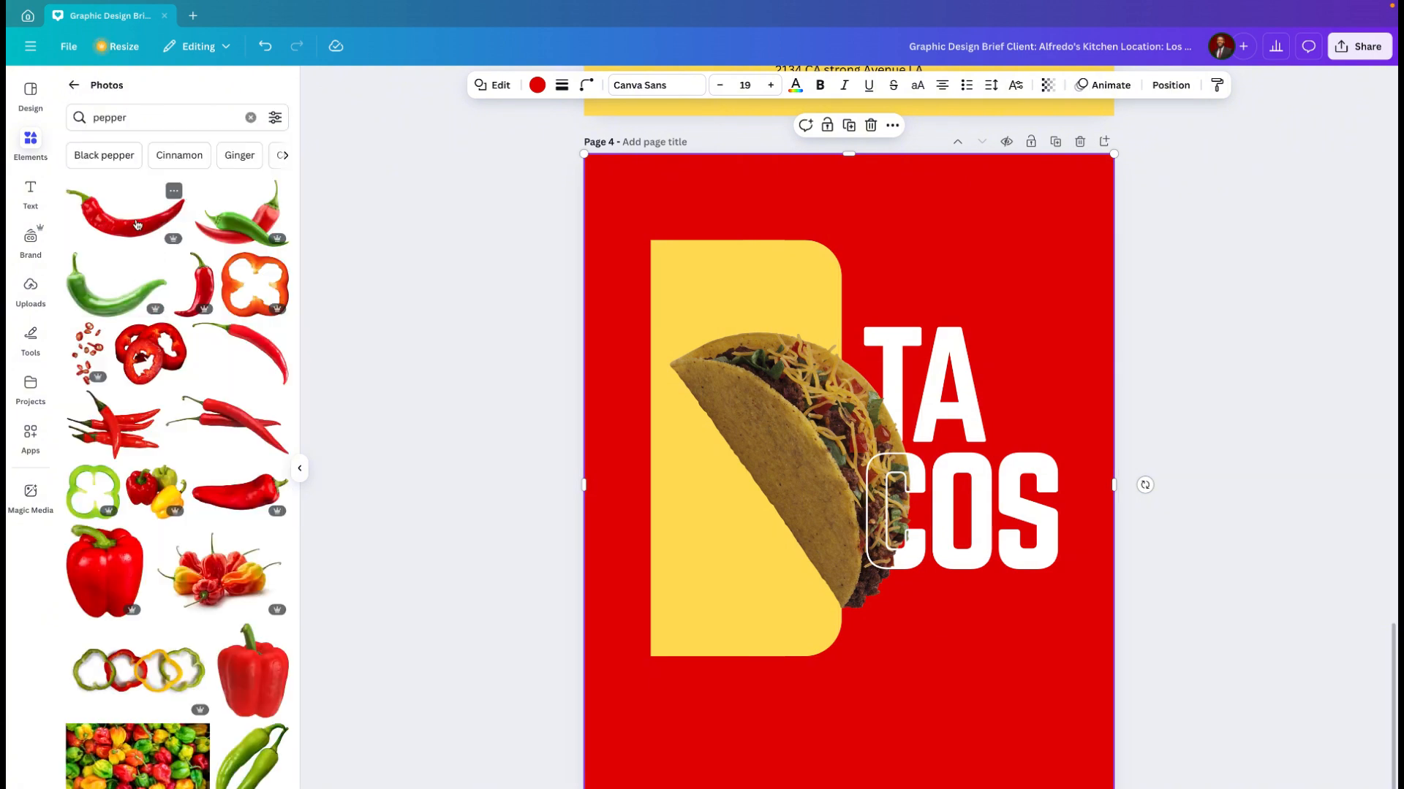
pyautogui.moveTo(136, 231)
pyautogui.mouseDown()
pyautogui.moveTo(548, 345)
pyautogui.moveTo(826, 289)
pyautogui.moveTo(246, 265)
pyautogui.moveTo(140, 231)
pyautogui.mouseUp()
pyautogui.click(140, 232)
pyautogui.click(781, 691)
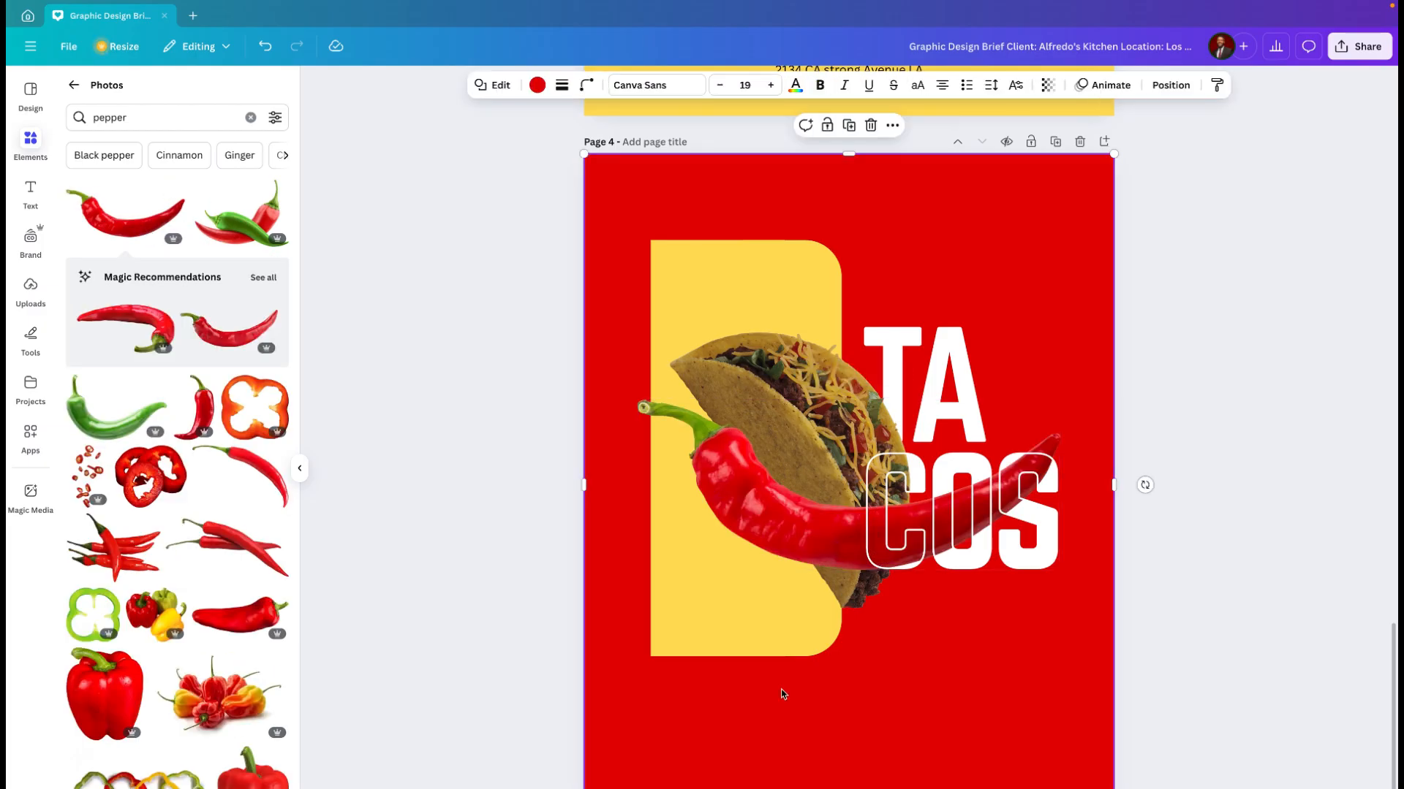
# Step: Shrink and rotate the red chili across the page's left edge beside the yellow panel, and place a copy at the page's lower-right corner
pyautogui.moveTo(796, 534); pyautogui.dragTo(765, 786)
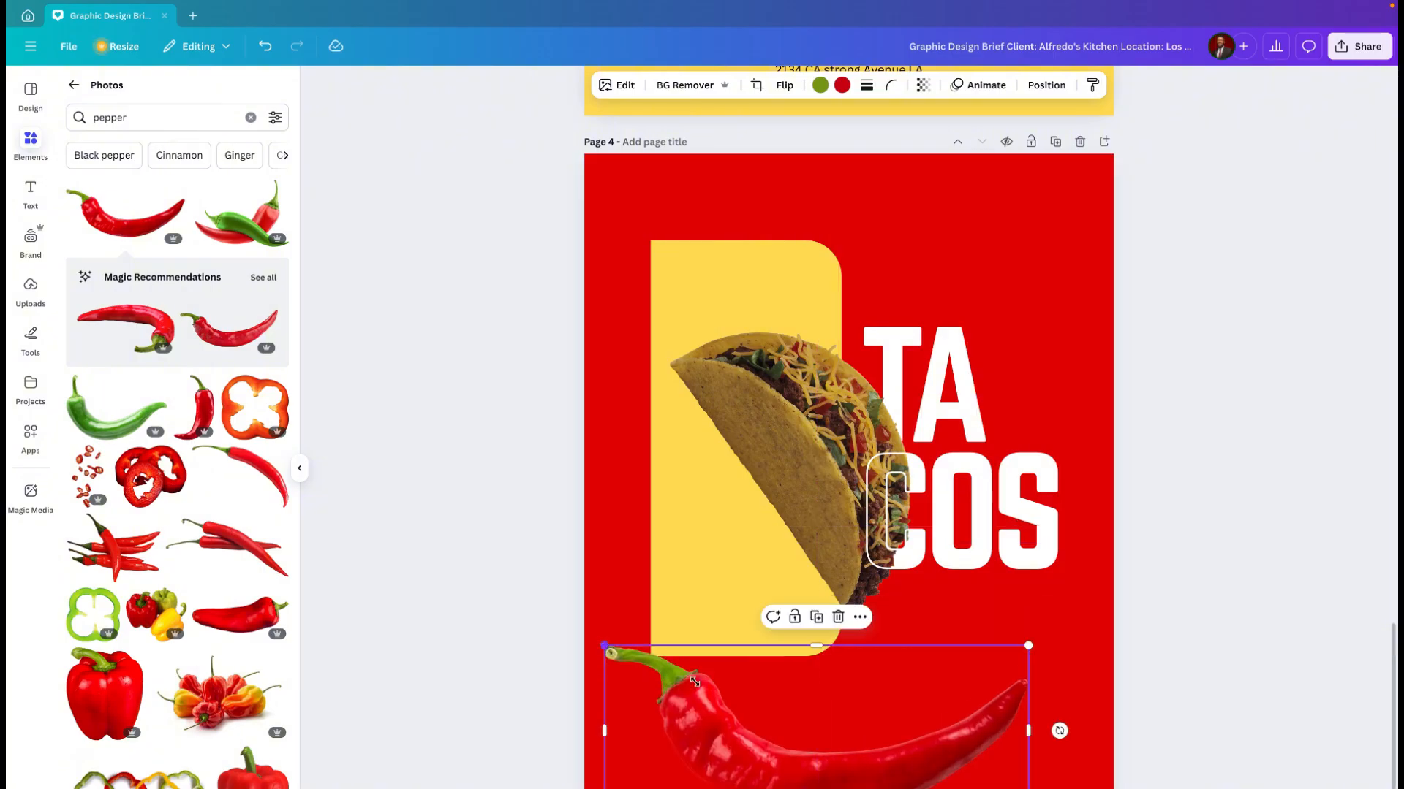
pyautogui.moveTo(694, 681); pyautogui.dragTo(611, 327)
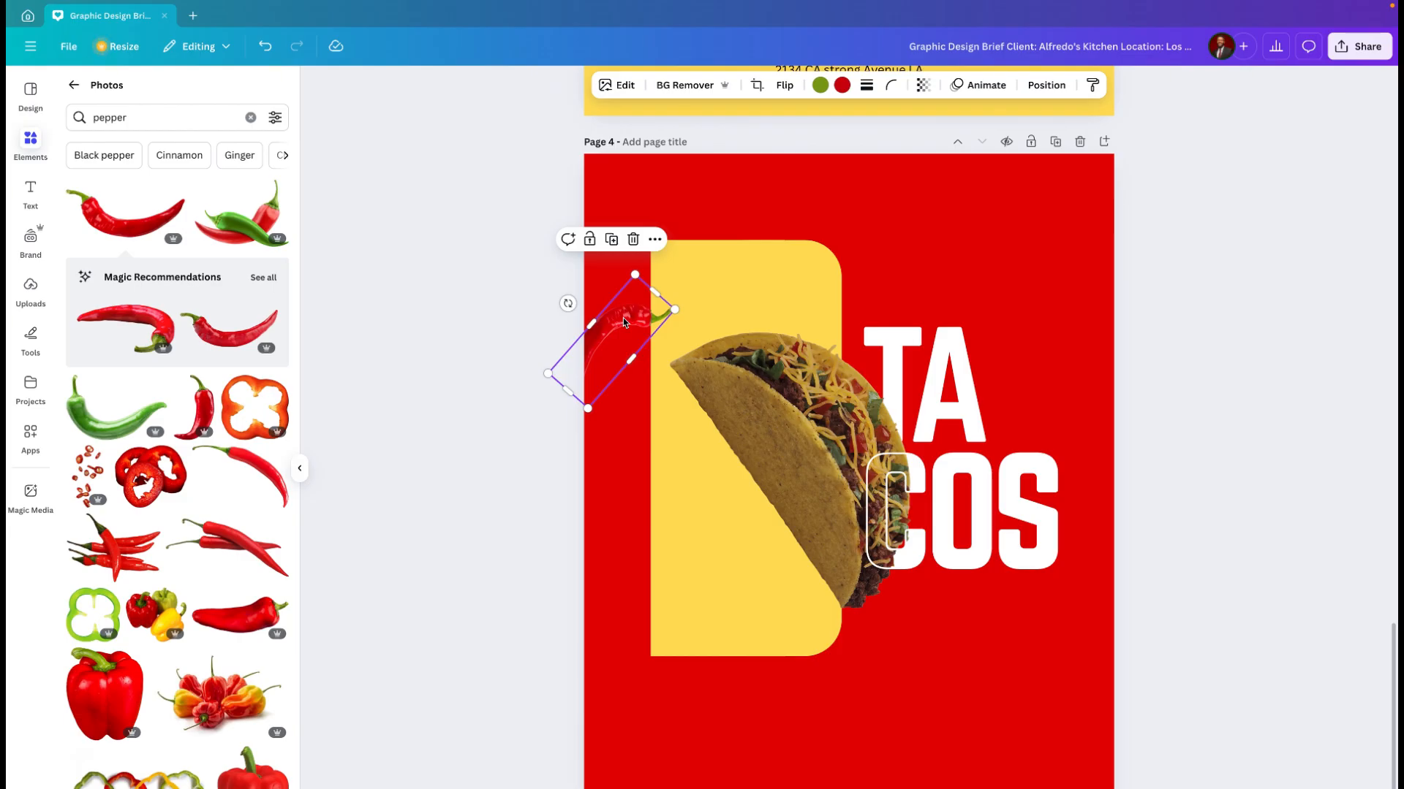
pyautogui.moveTo(625, 322); pyautogui.dragTo(1105, 777)
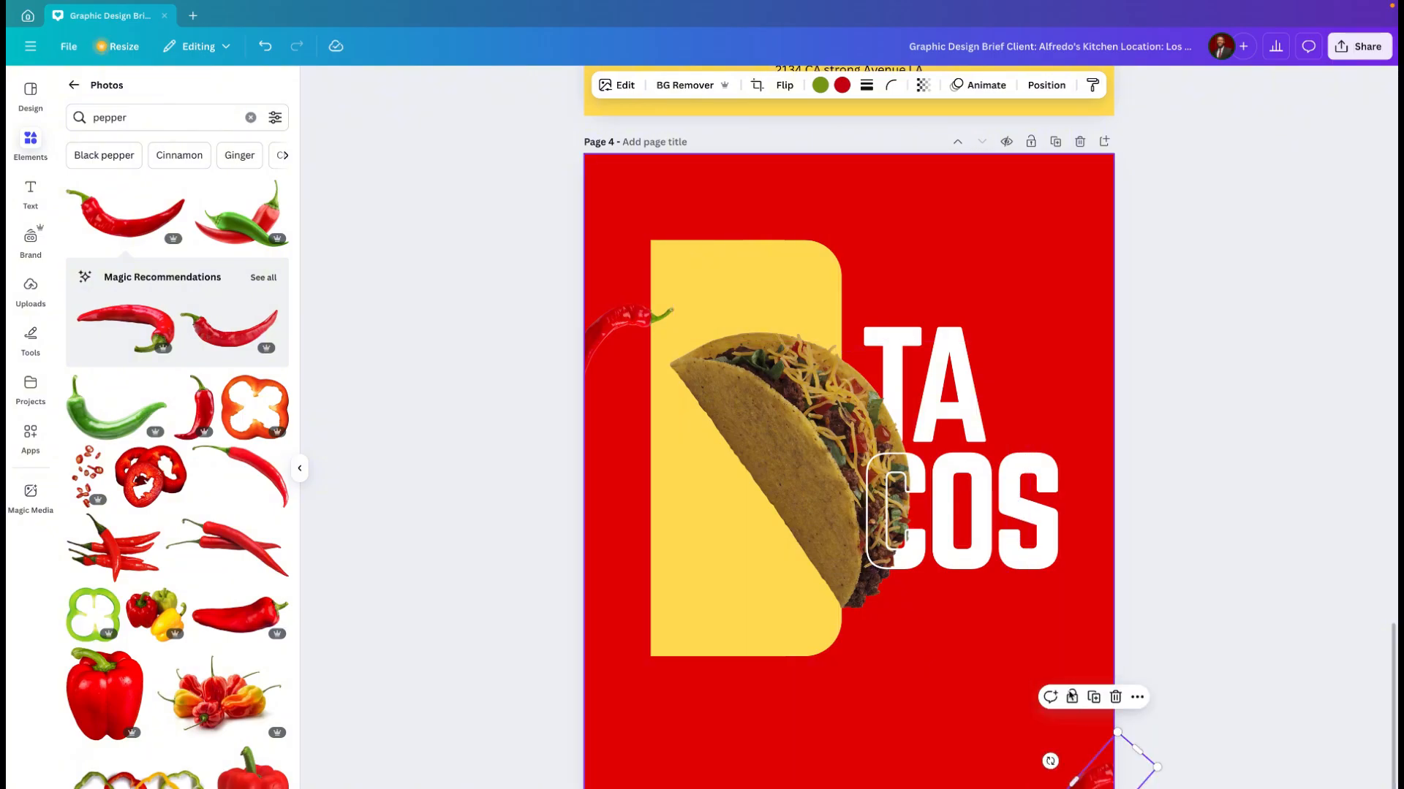
pyautogui.click(969, 698)
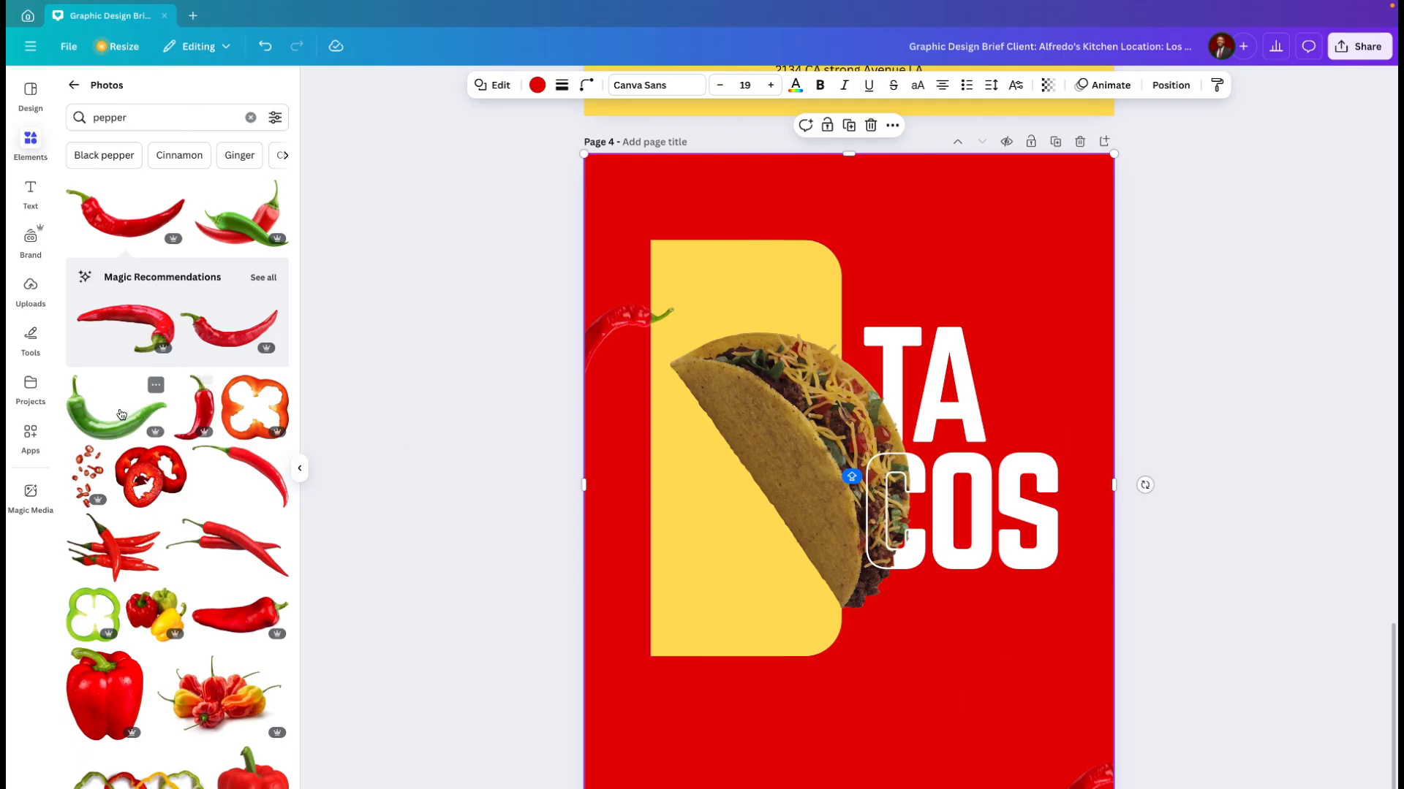
# Step: Add the curved green chili, size it partly off the page's lower-left corner, and place a copy at the upper-right corner
pyautogui.click(118, 432)
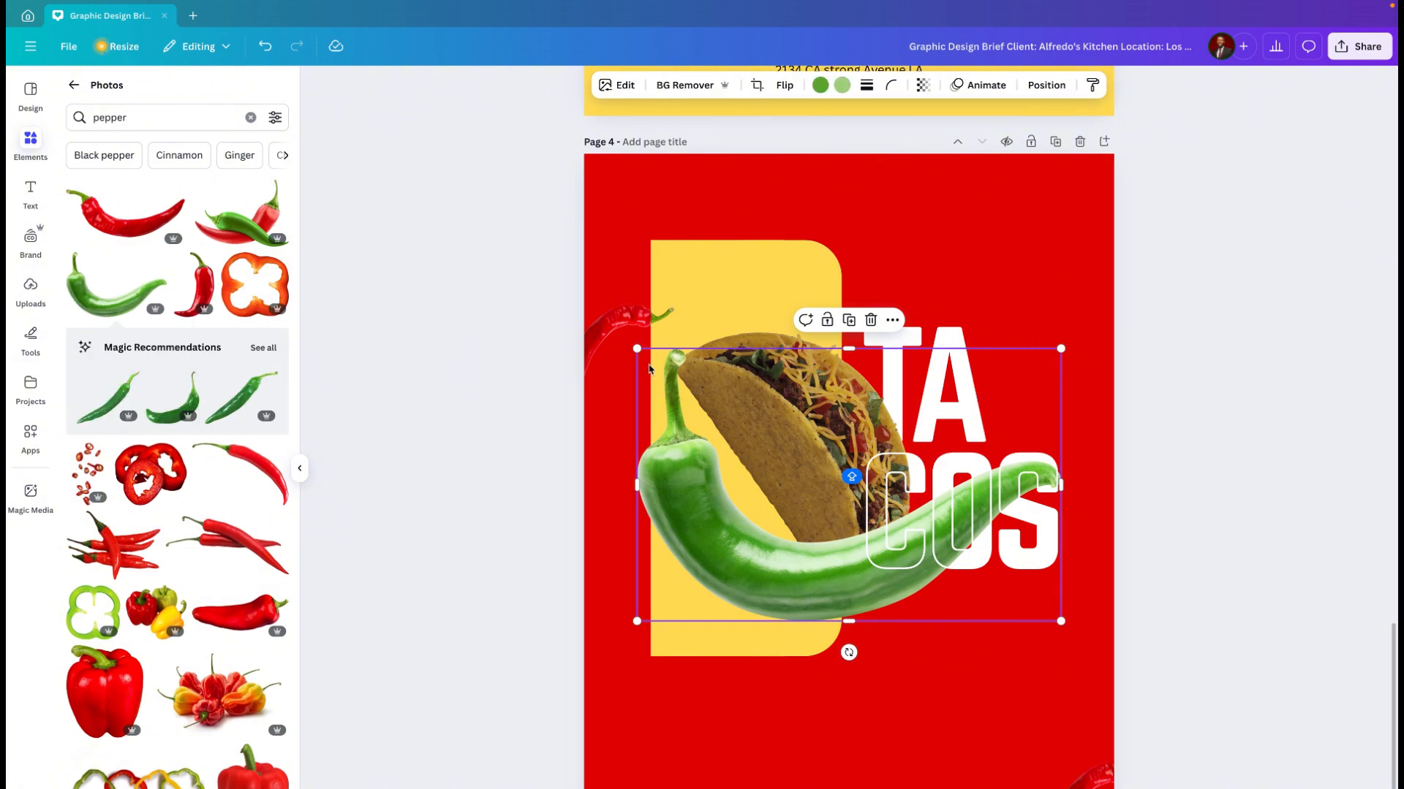
pyautogui.moveTo(637, 349); pyautogui.dragTo(551, 788)
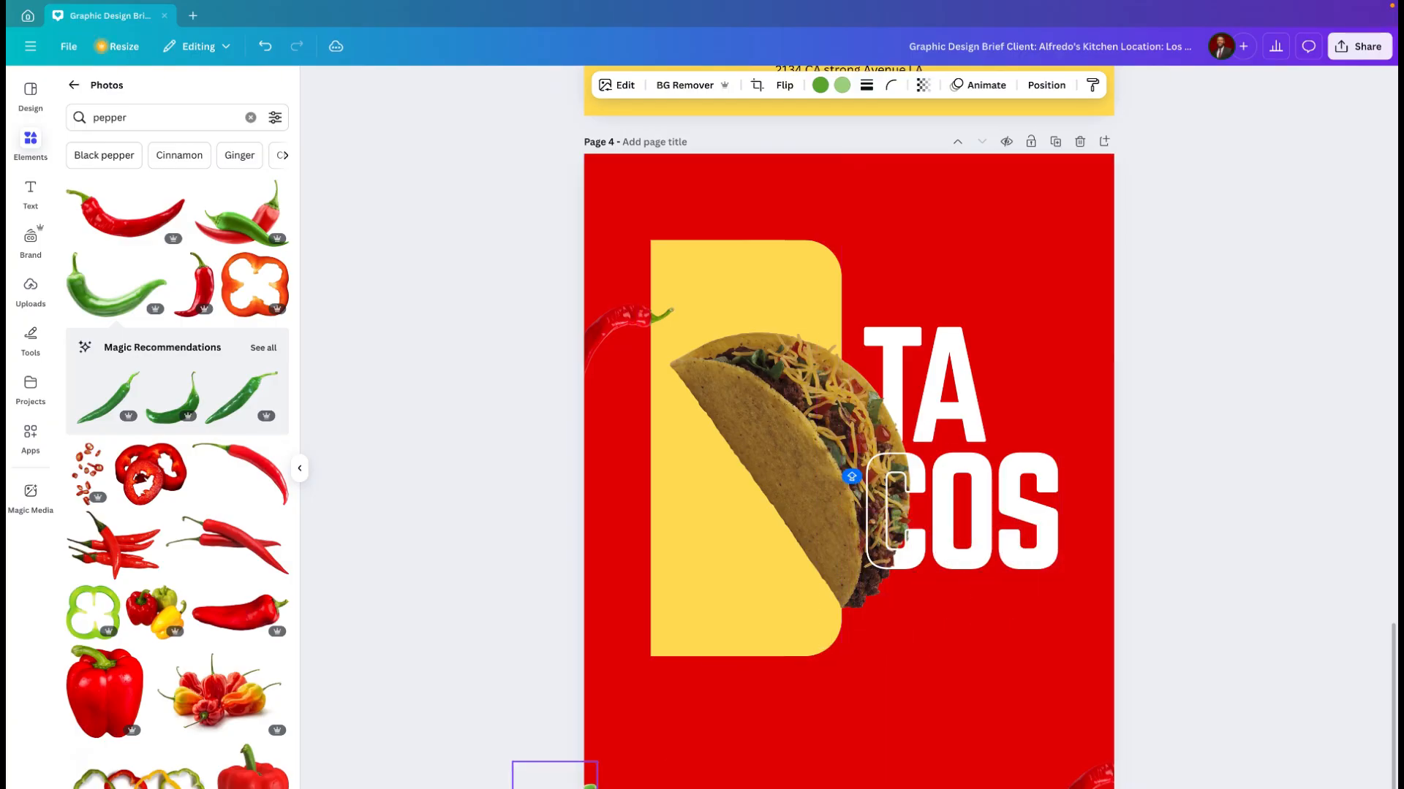
pyautogui.click(600, 785)
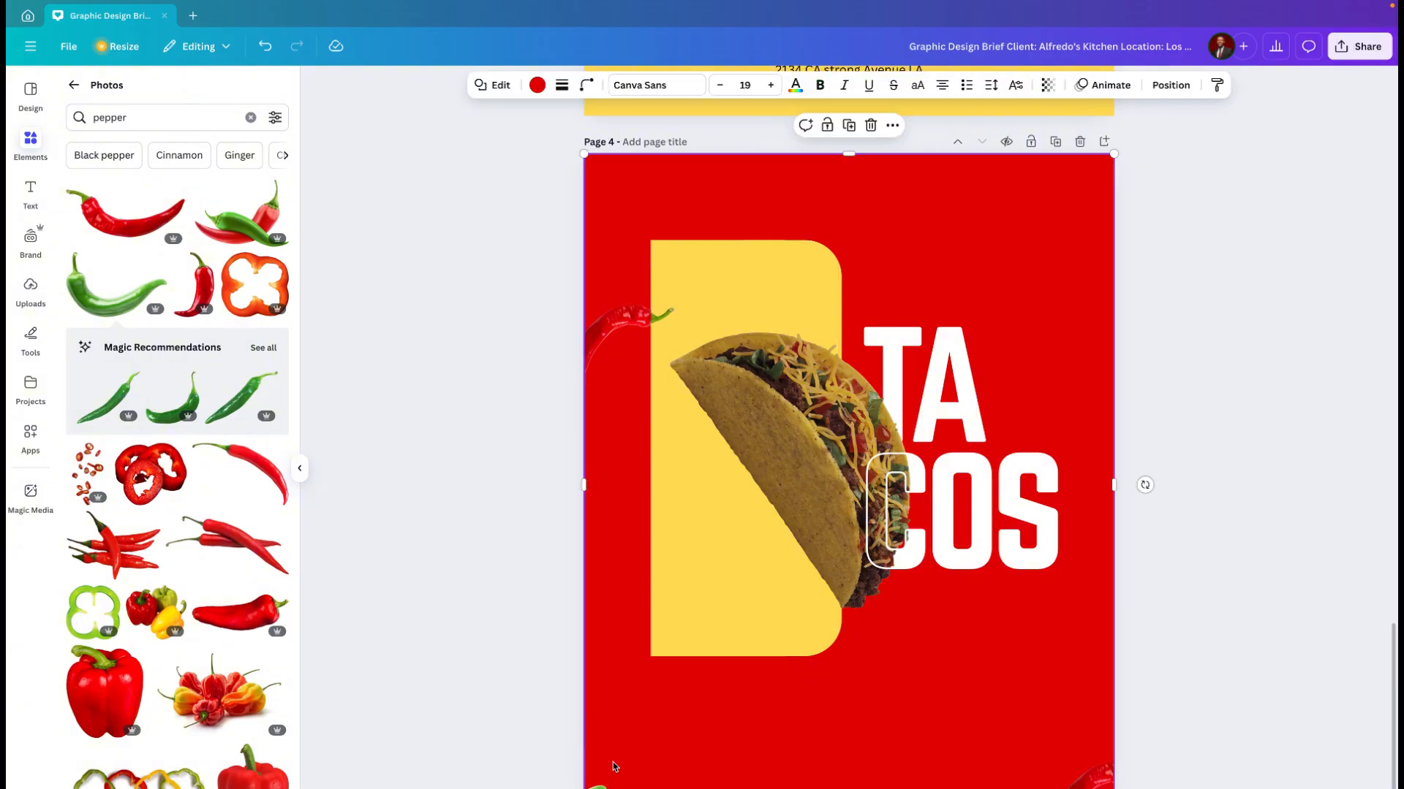
pyautogui.click(598, 779)
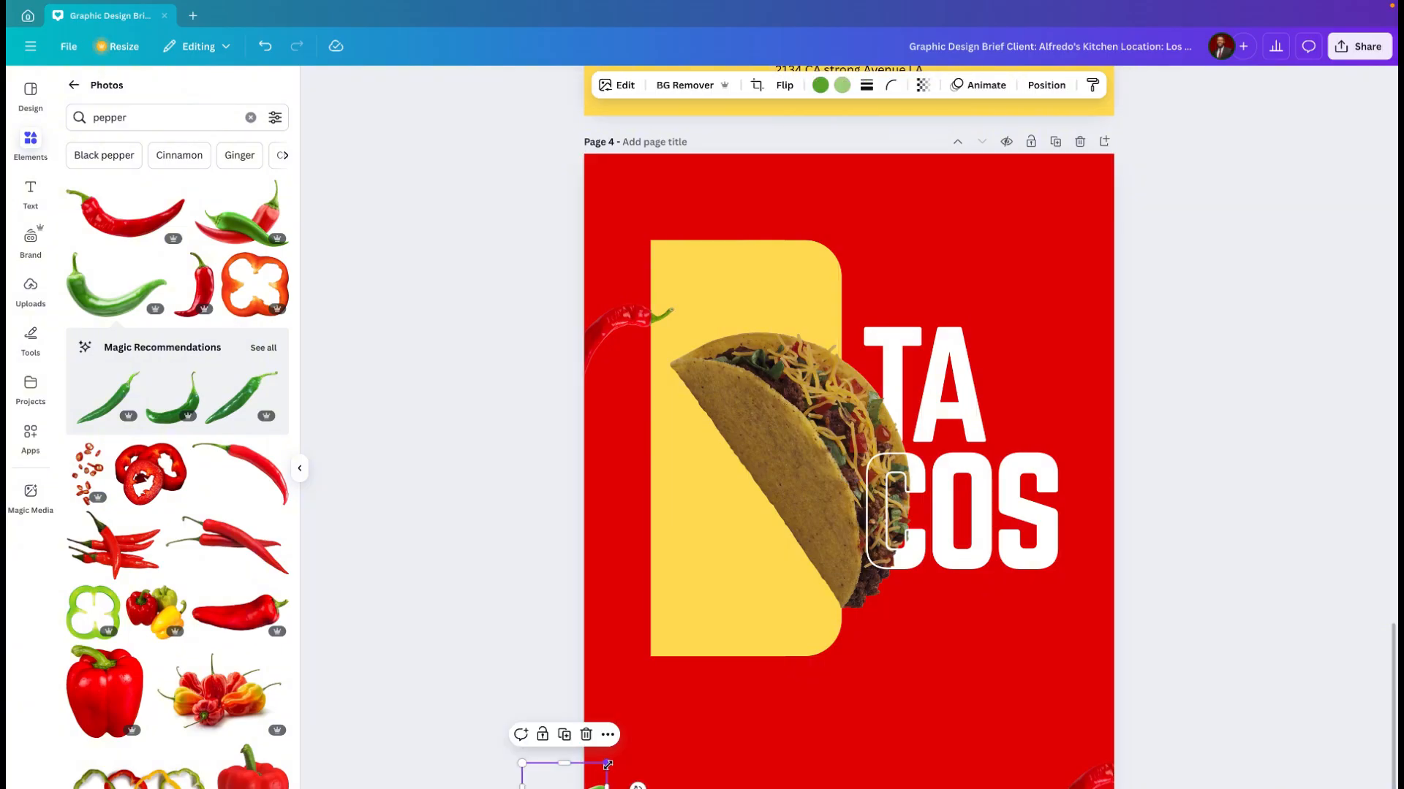
pyautogui.moveTo(607, 762); pyautogui.dragTo(731, 708)
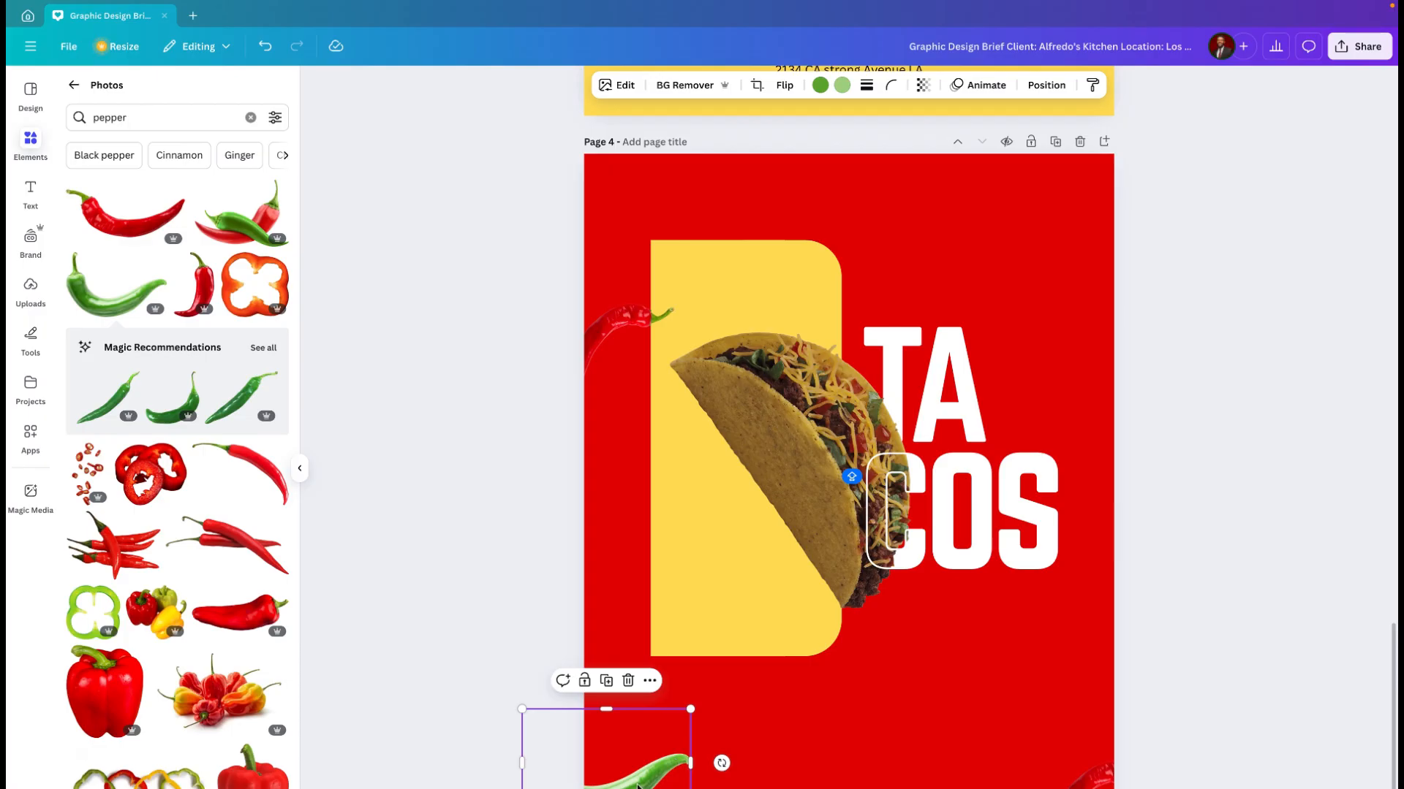
pyautogui.moveTo(694, 724); pyautogui.dragTo(1131, 157)
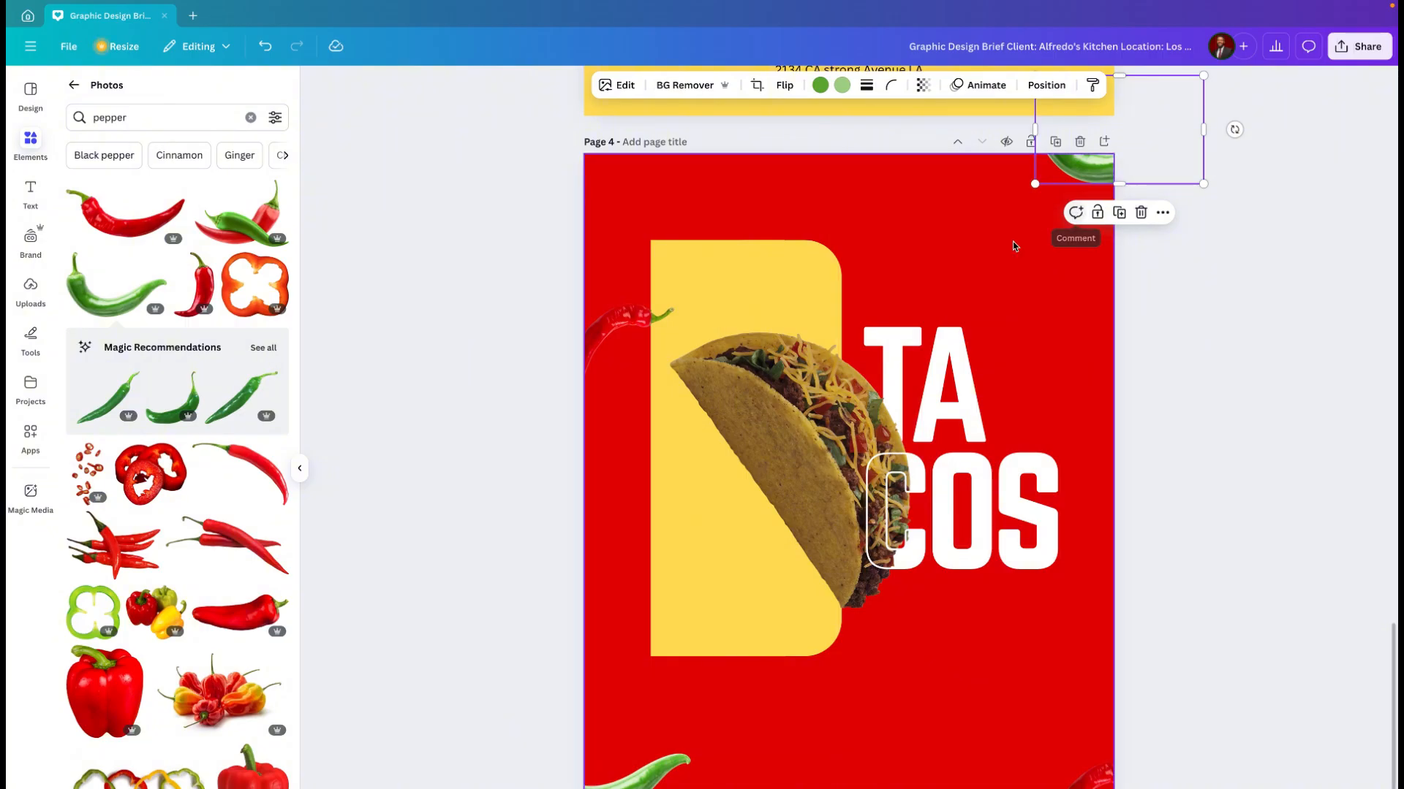
# Step: Place another copy of the green chili beside "TA", shrink it, and flip it horizontally
pyautogui.click(644, 782)
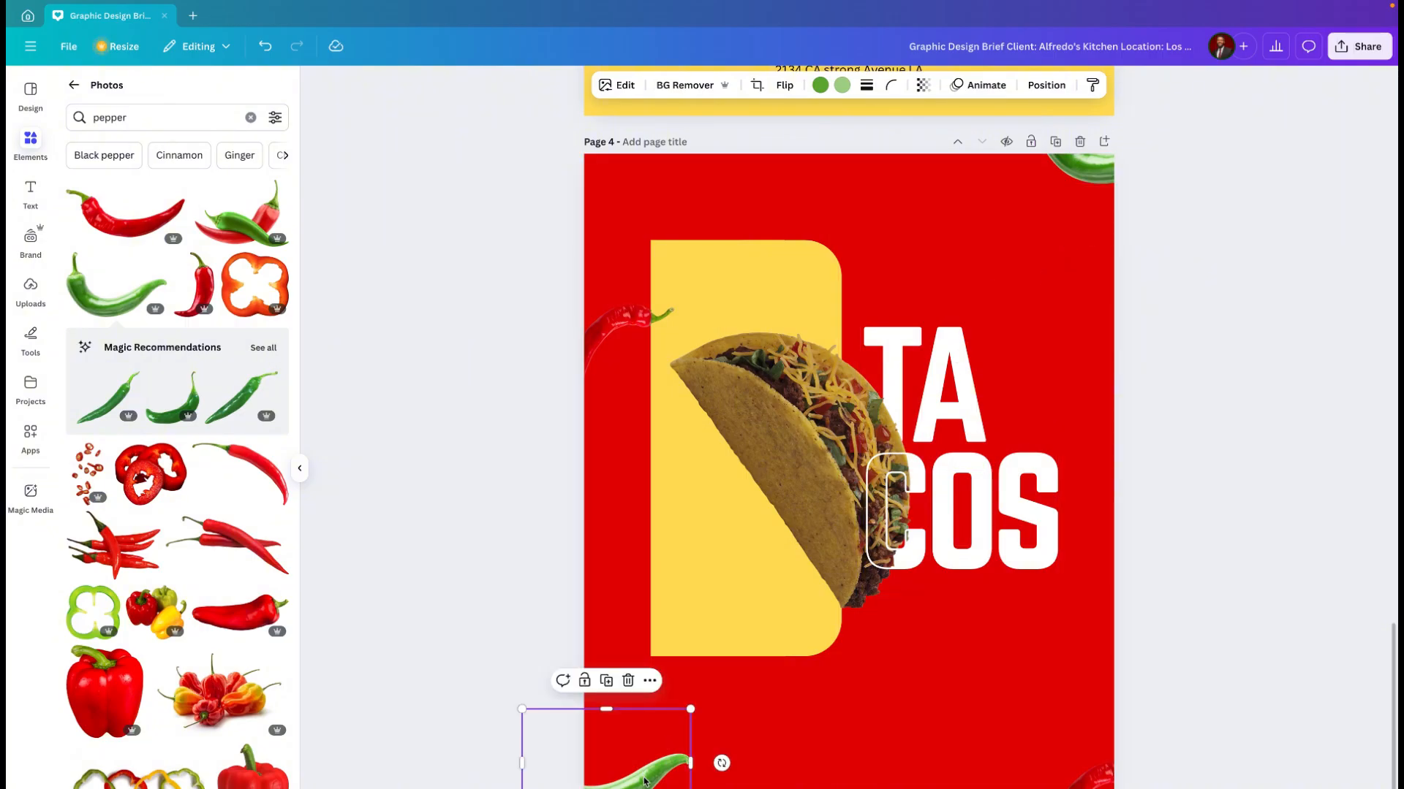
pyautogui.moveTo(646, 779); pyautogui.dragTo(1087, 272)
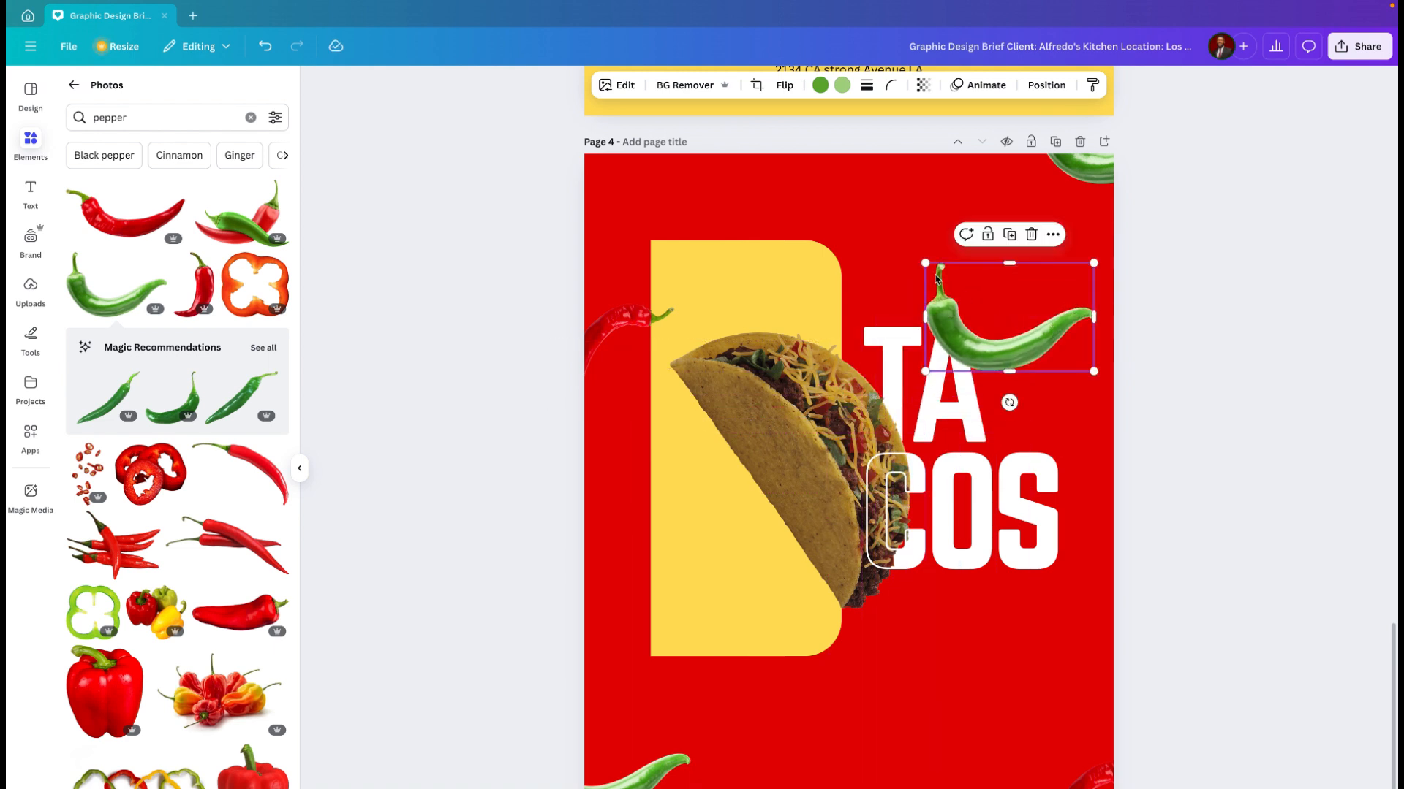
pyautogui.moveTo(951, 278); pyautogui.dragTo(1031, 322)
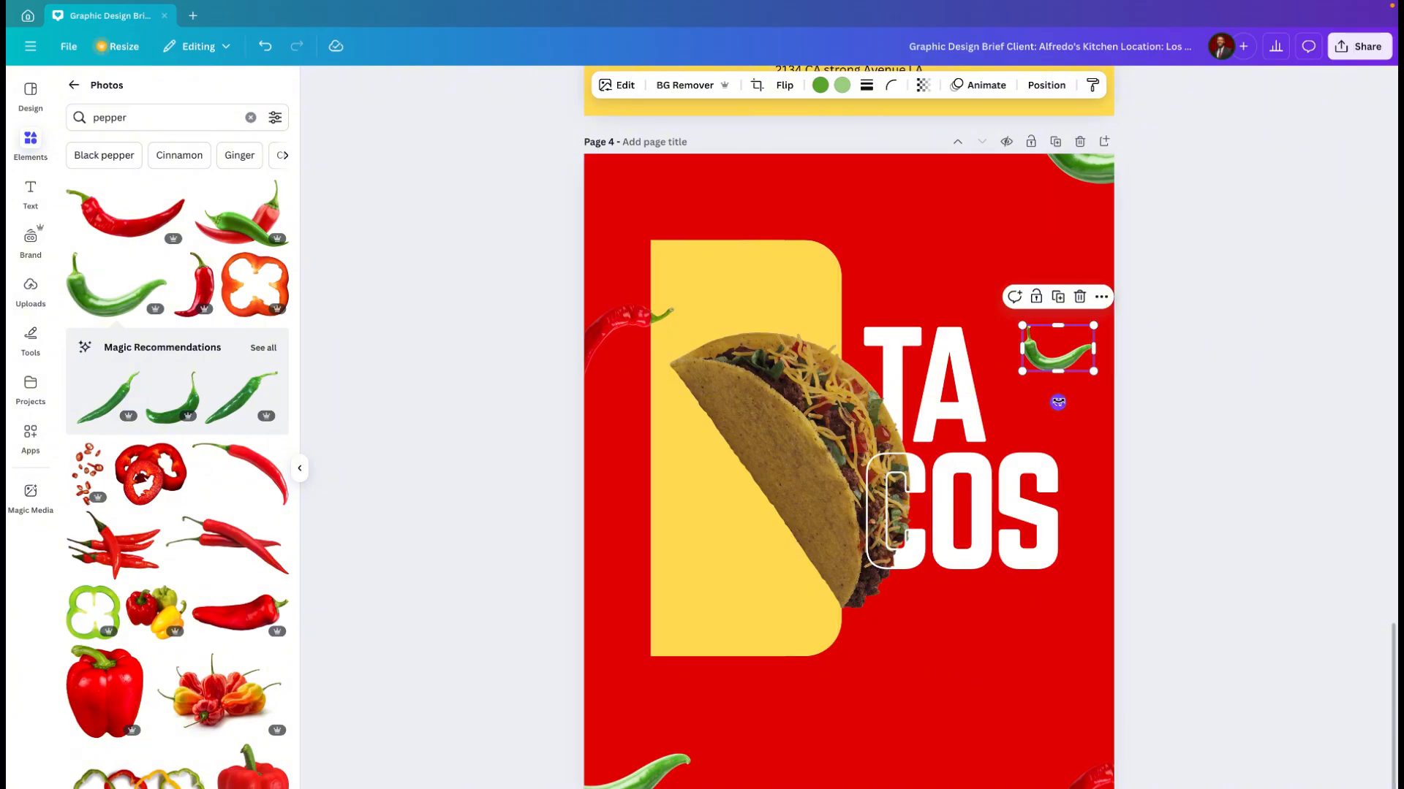
pyautogui.click(786, 87)
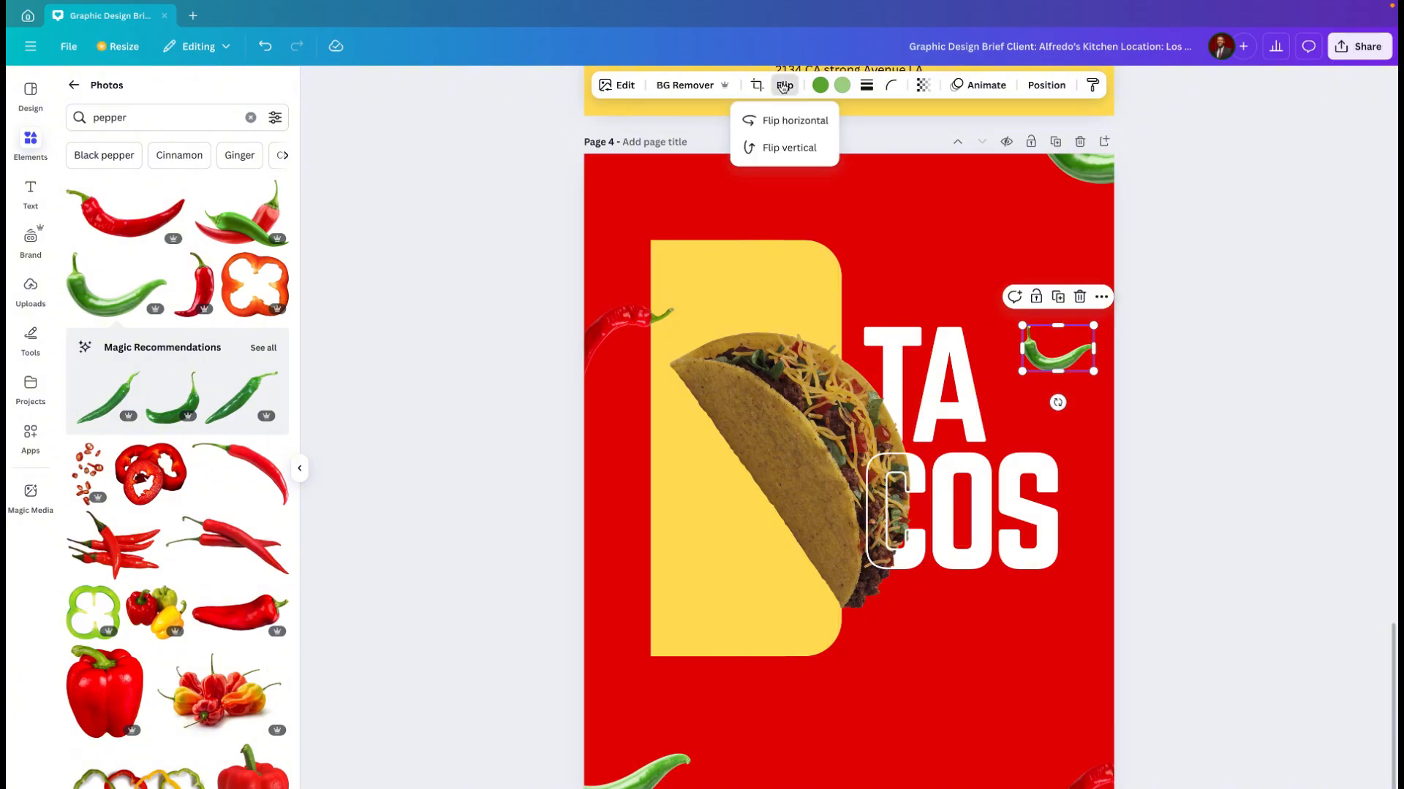
pyautogui.click(789, 121)
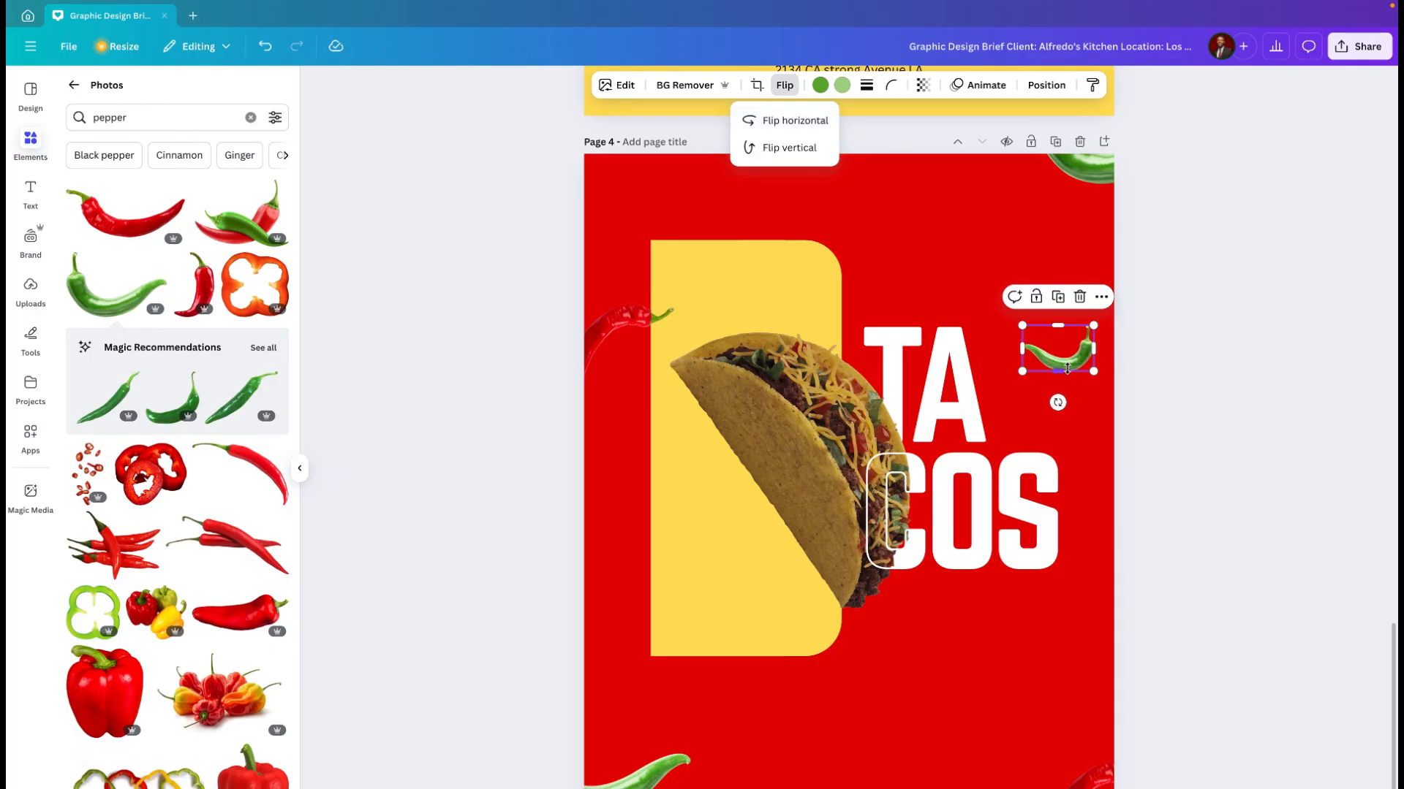
# Step: Rotate and further shrink the flipped green chili, and set it on top of the "A" in "TA"
pyautogui.moveTo(1067, 369); pyautogui.dragTo(1067, 362)
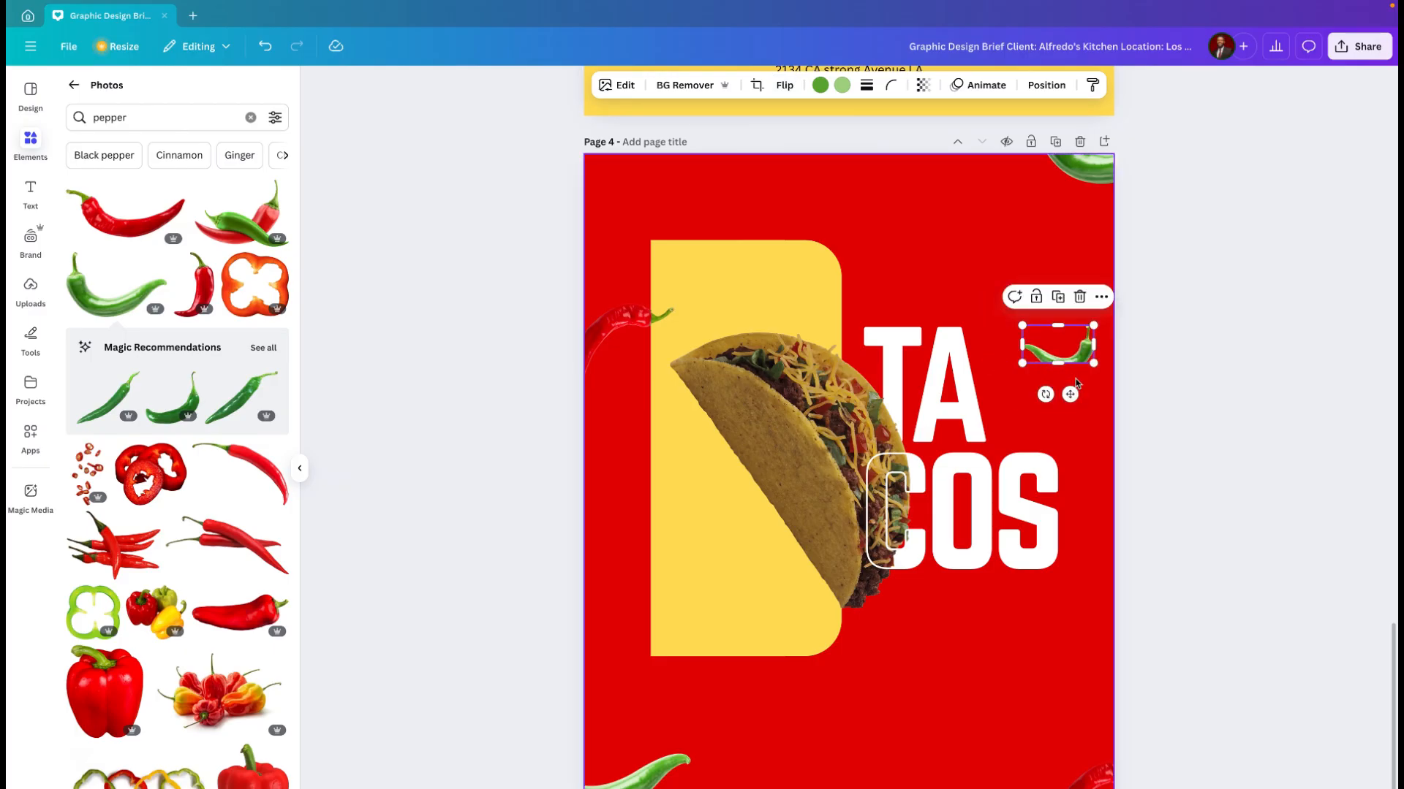
pyautogui.hotkey('ctrl', 'z')
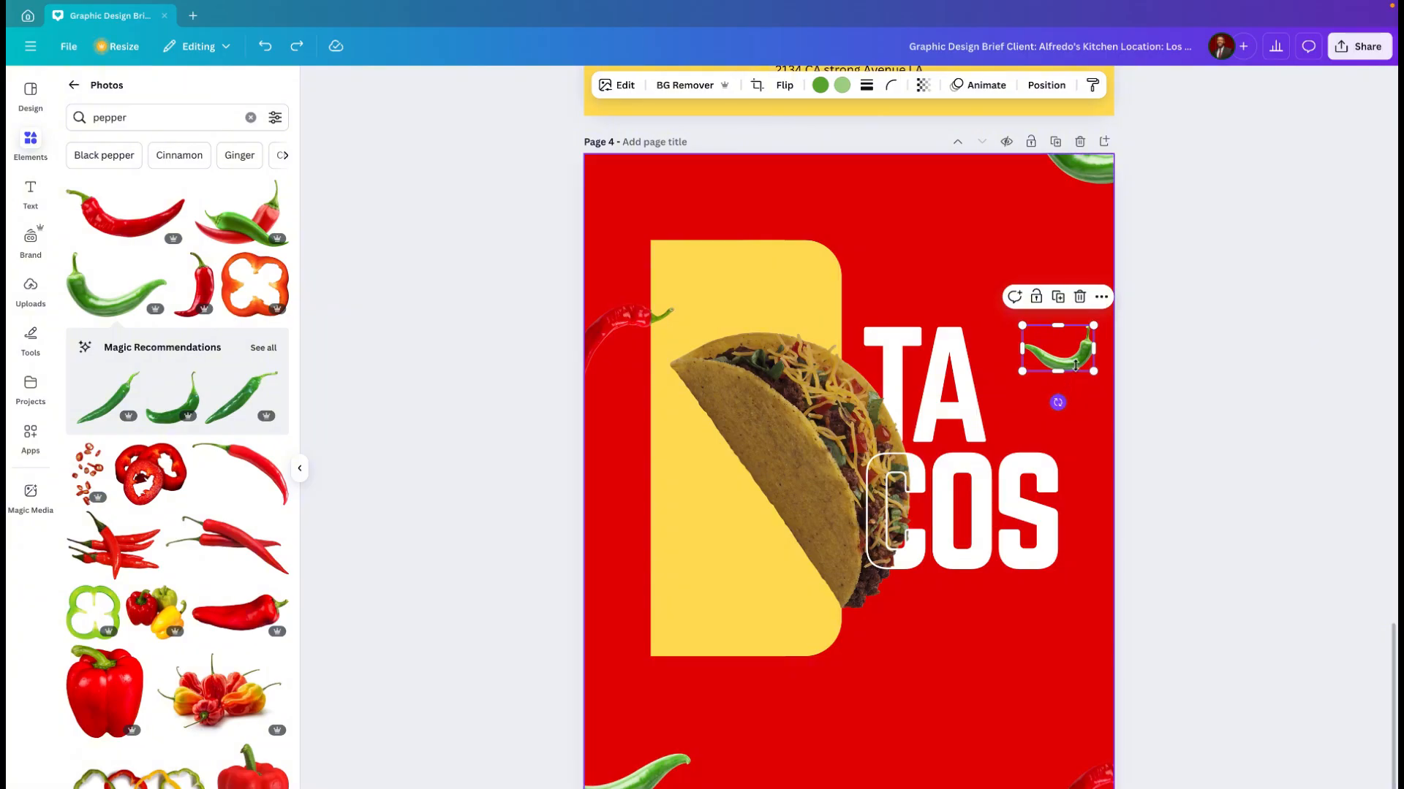
pyautogui.moveTo(1071, 364); pyautogui.dragTo(1004, 318)
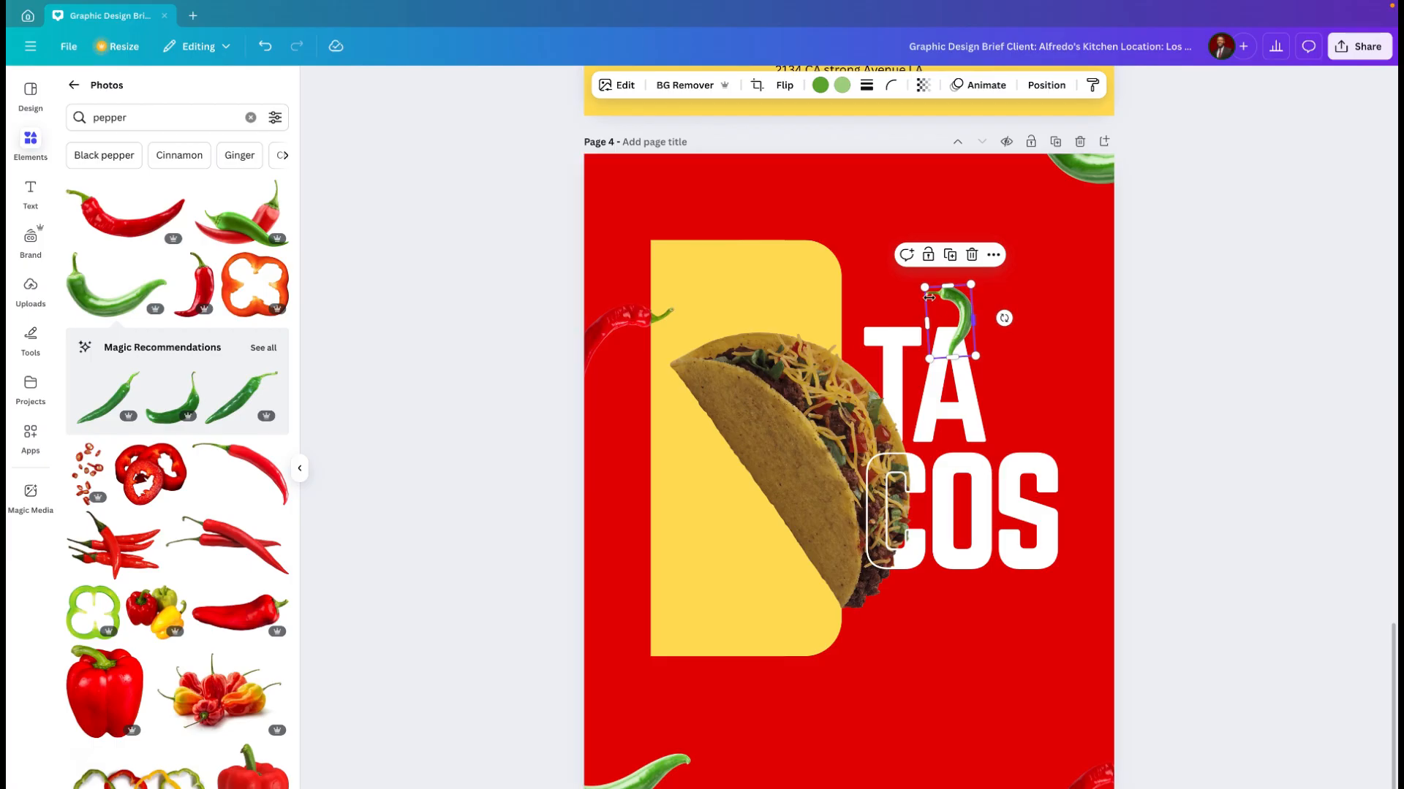
pyautogui.moveTo(926, 288); pyautogui.dragTo(988, 369)
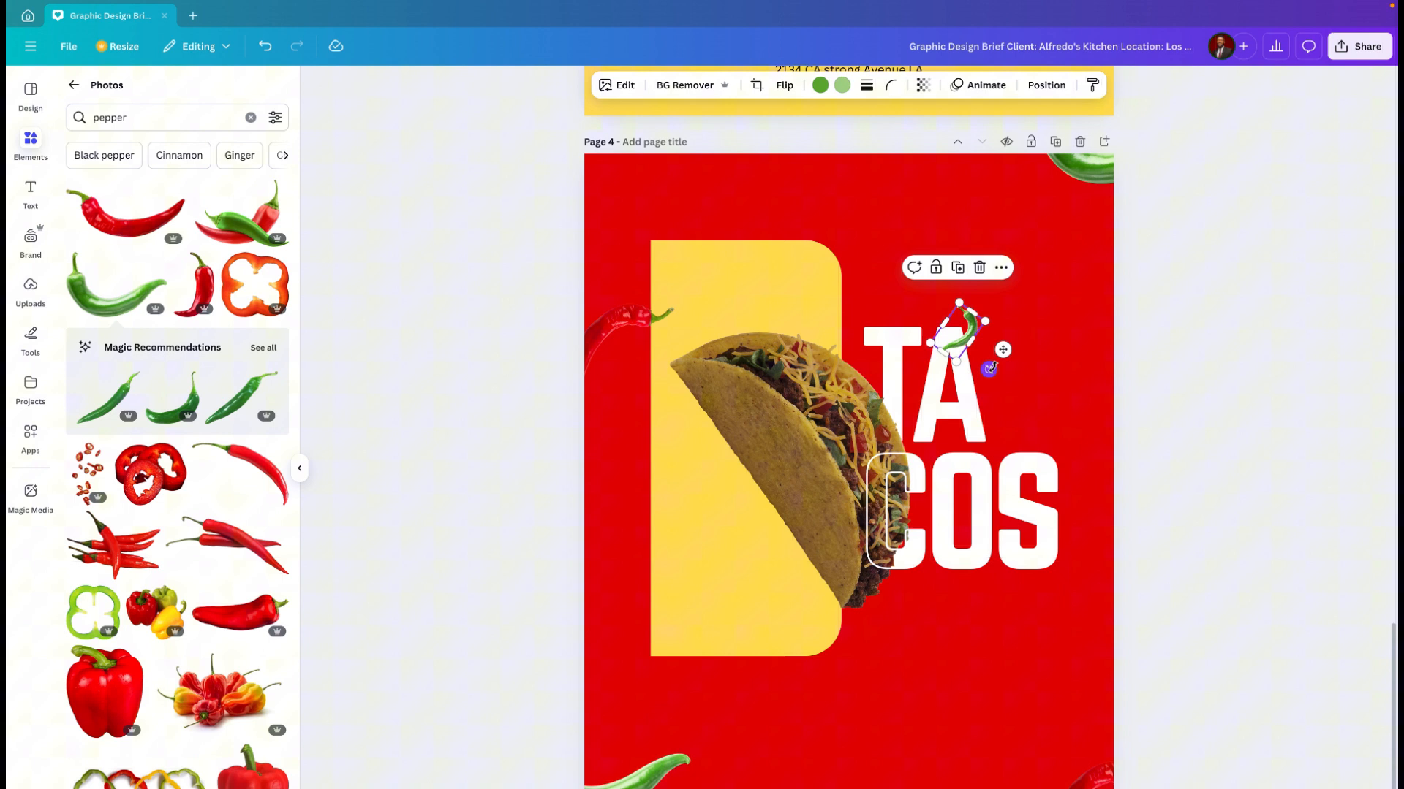
pyautogui.click(1038, 357)
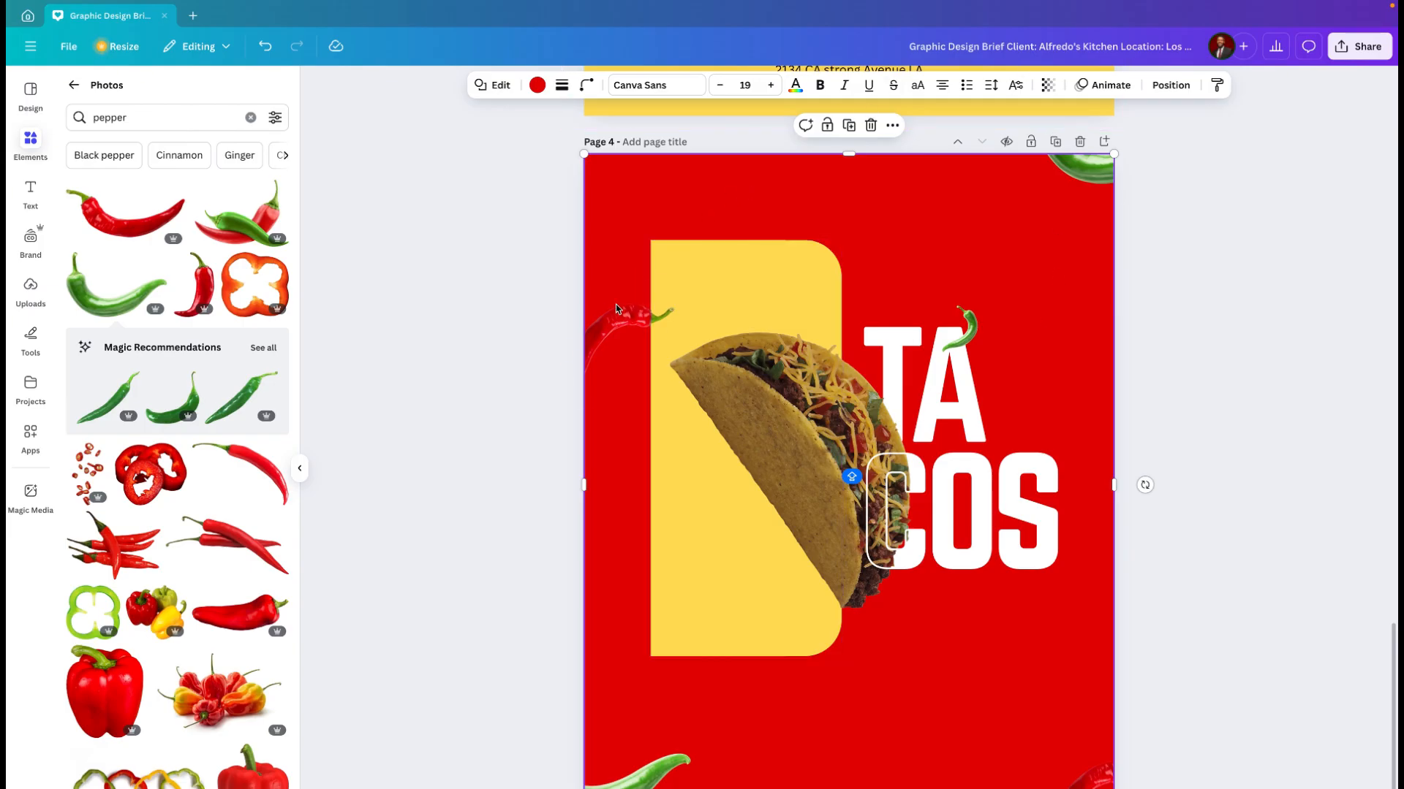
# Step: Apply a whole-image blur with intensity 50 to the red chili on the page's left edge
pyautogui.click(625, 320)
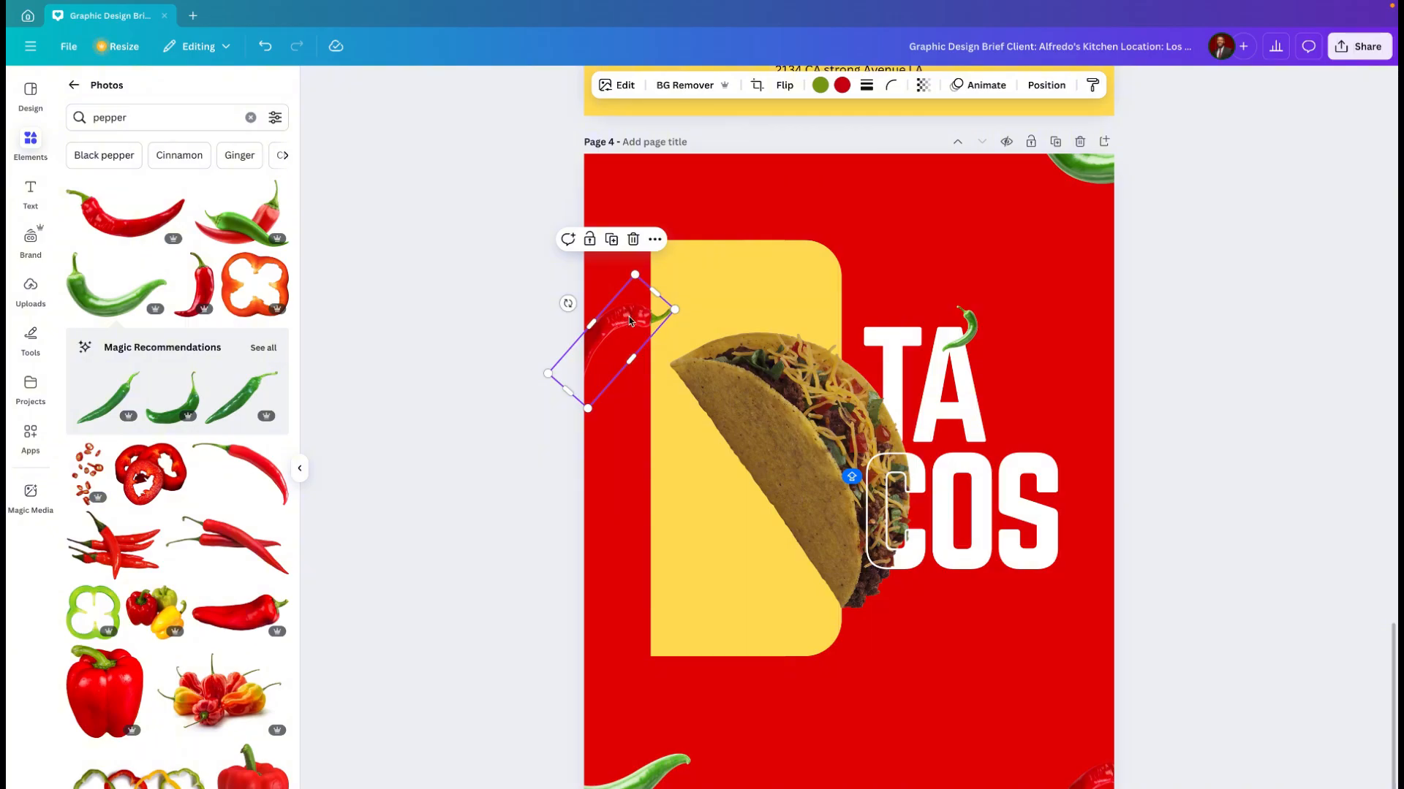
pyautogui.scroll(5, 629, 320)
pyautogui.scroll(3, 630, 320)
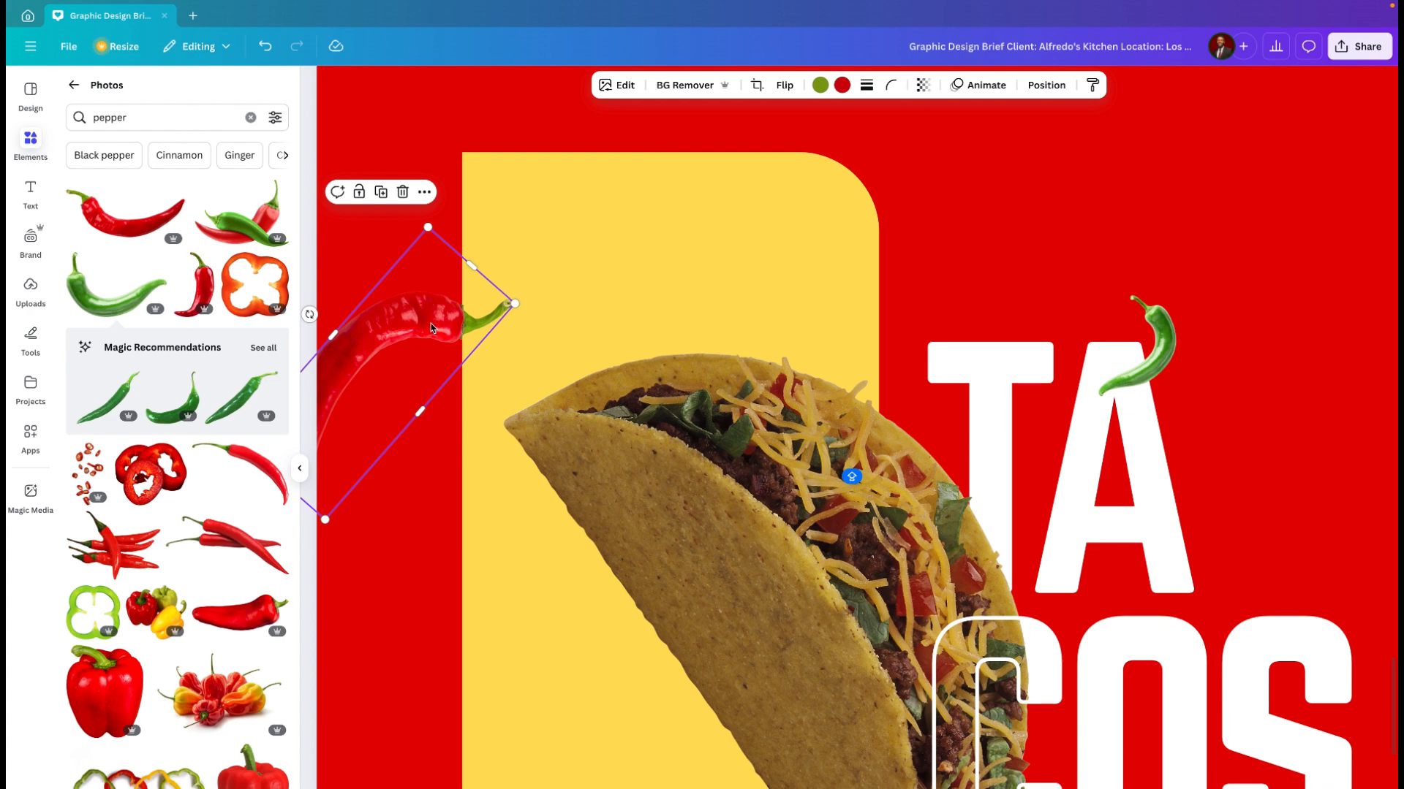
pyautogui.click(300, 469)
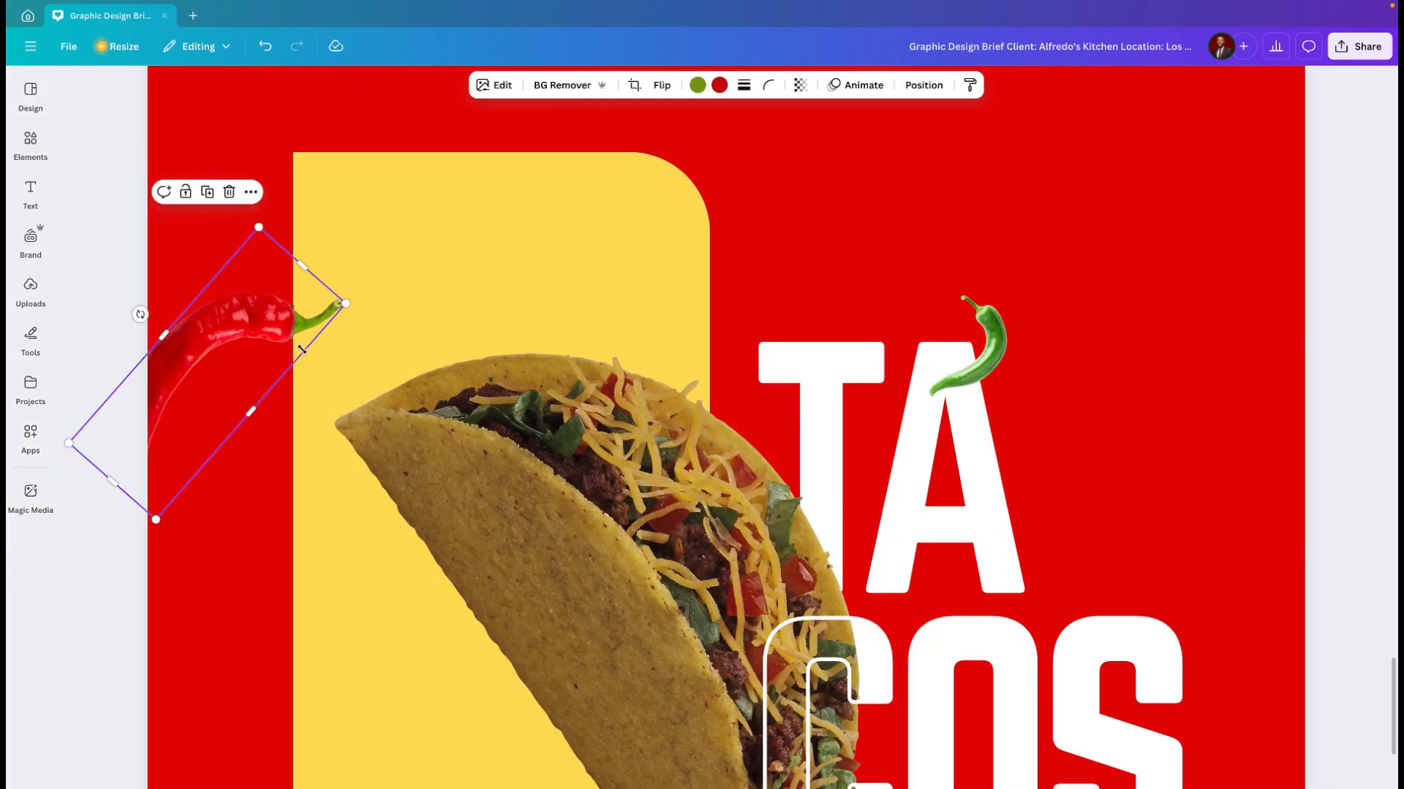
pyautogui.scroll(-5, 299, 351)
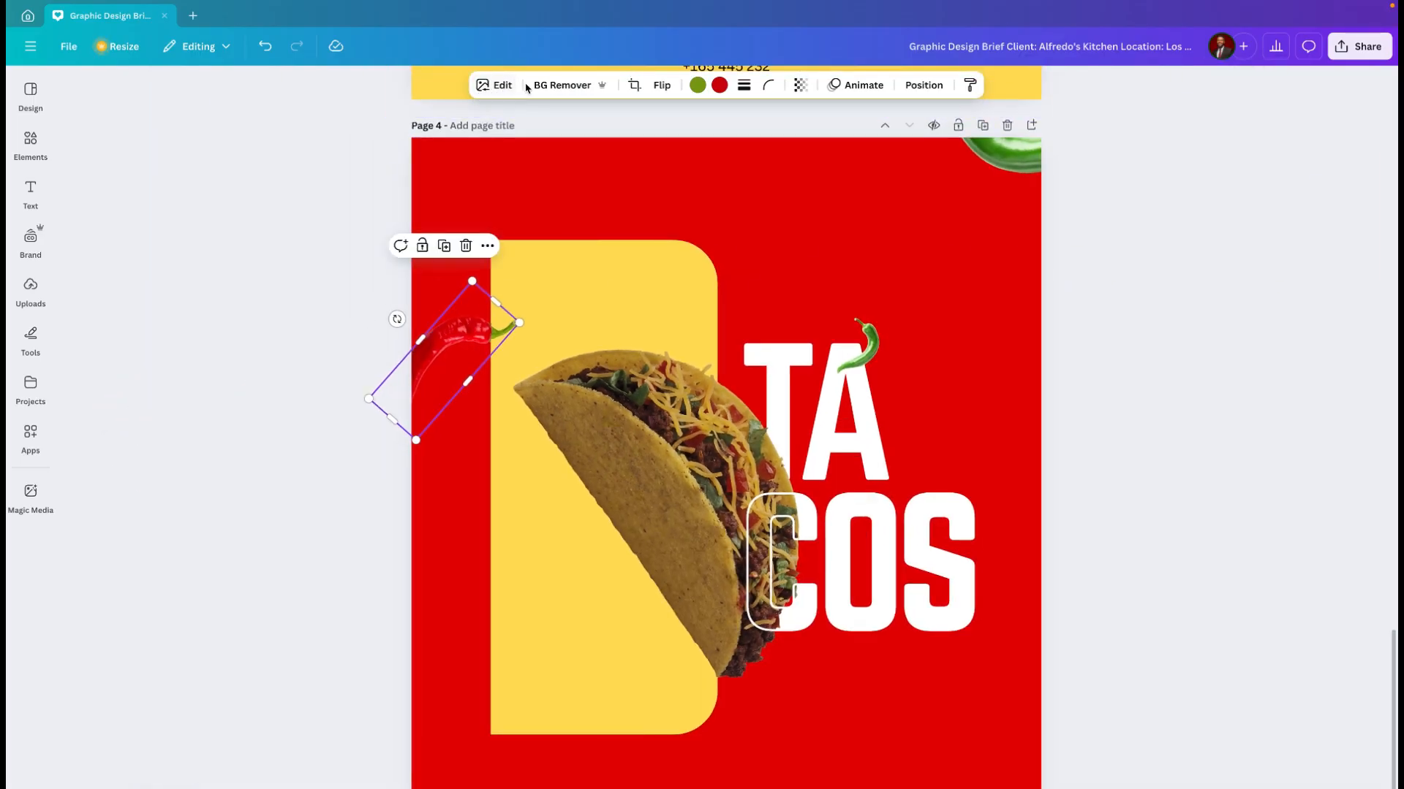
pyautogui.click(497, 87)
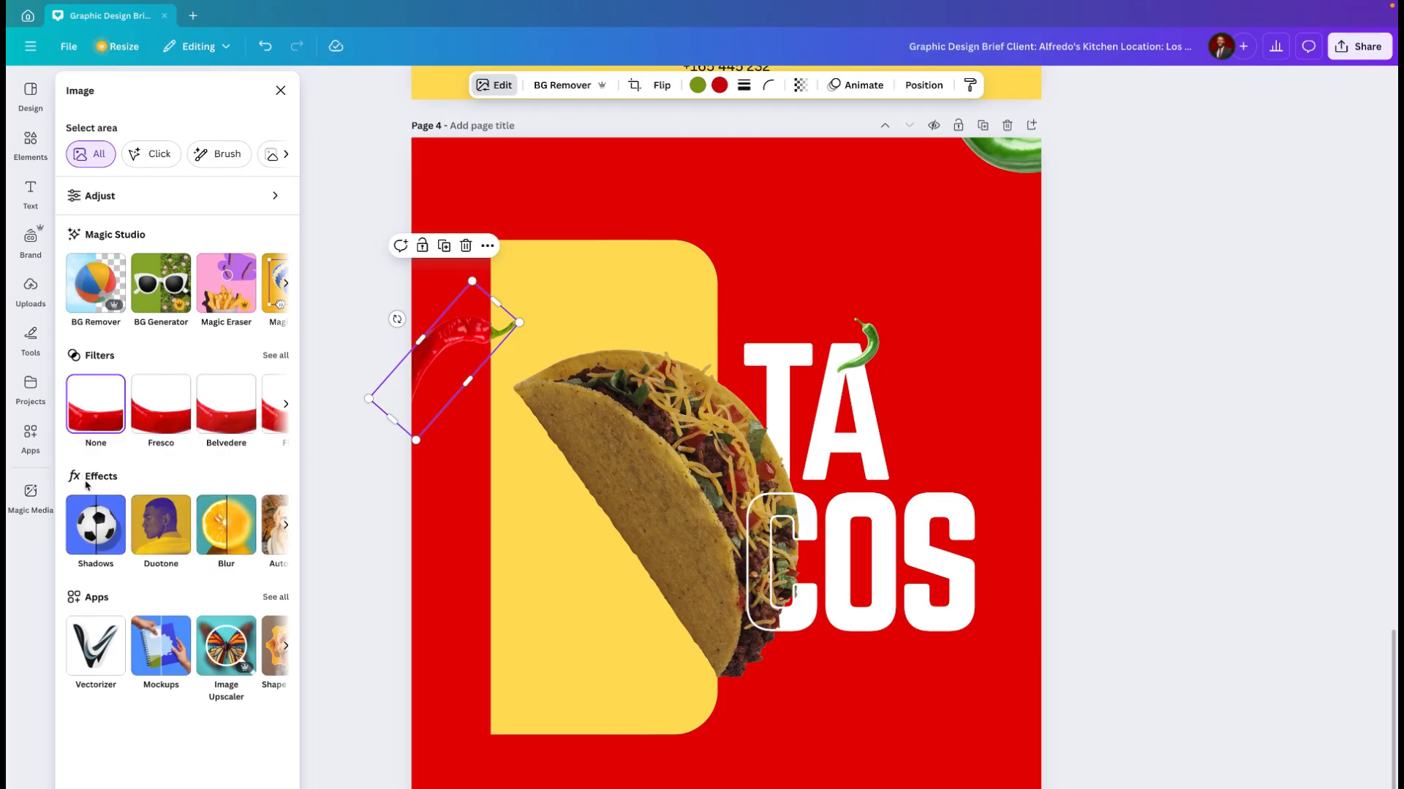
pyautogui.click(220, 527)
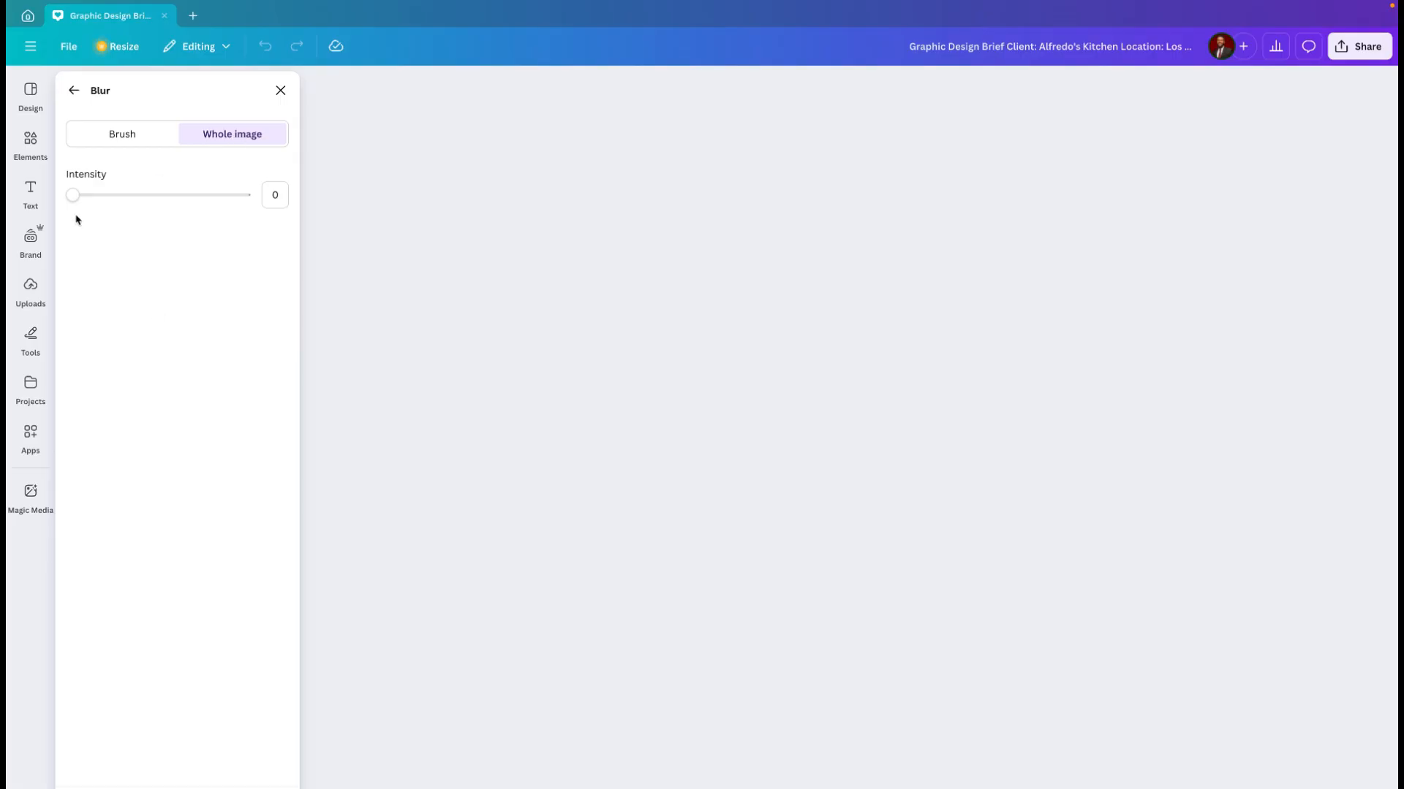
pyautogui.click(112, 196)
pyautogui.moveTo(112, 197); pyautogui.dragTo(160, 197)
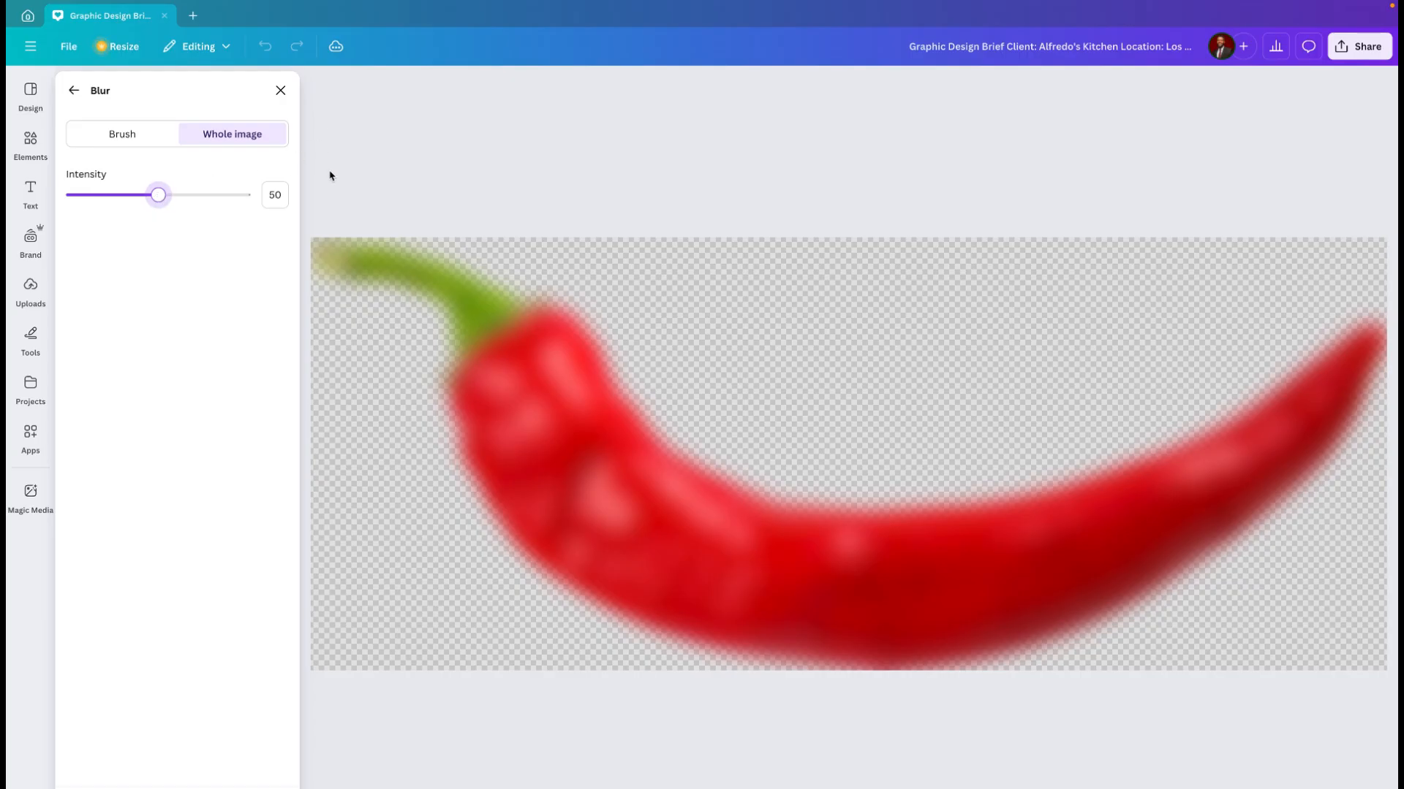
pyautogui.click(73, 94)
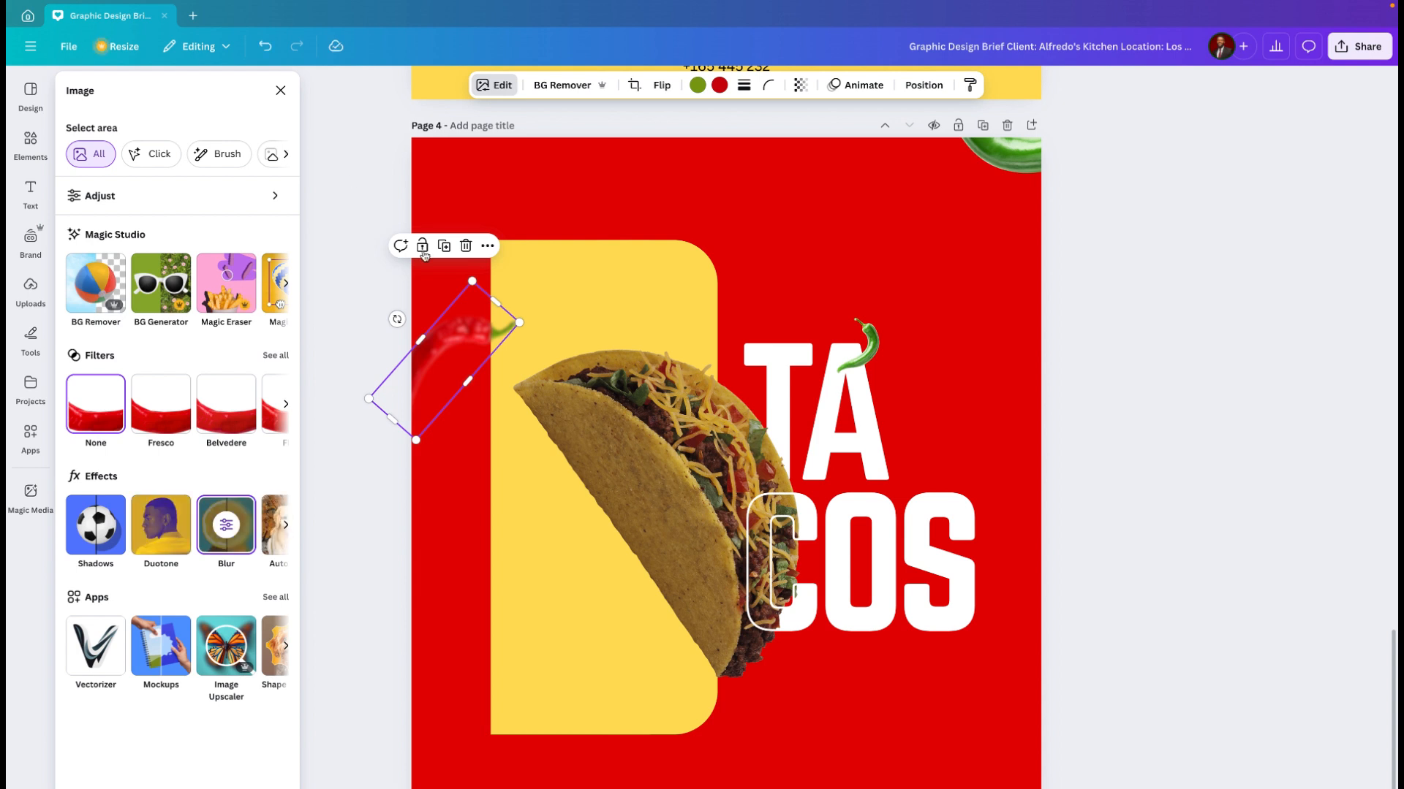
pyautogui.click(448, 448)
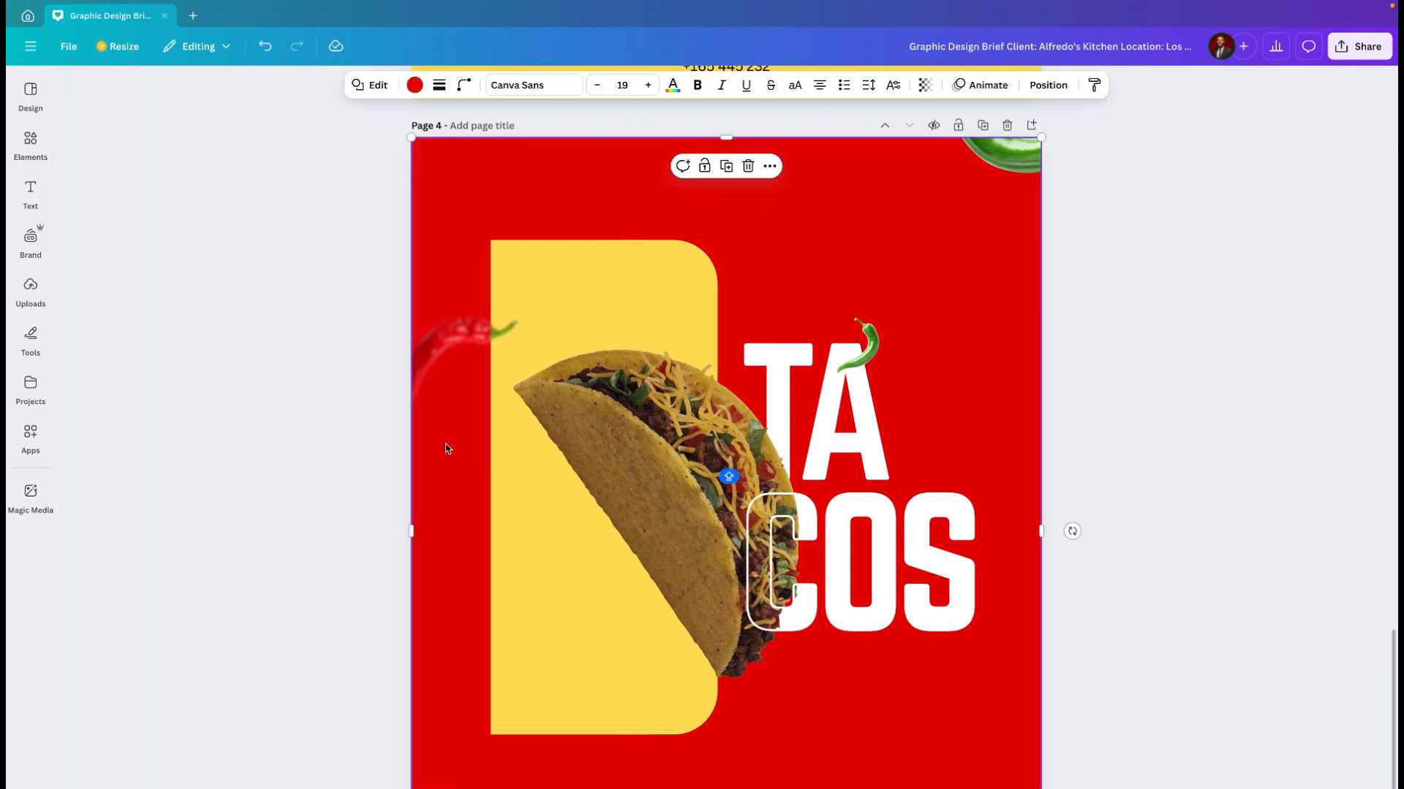
# Step: Copy the blurred red chili's style onto the green chili at the page's lower-left corner
pyautogui.click(458, 336)
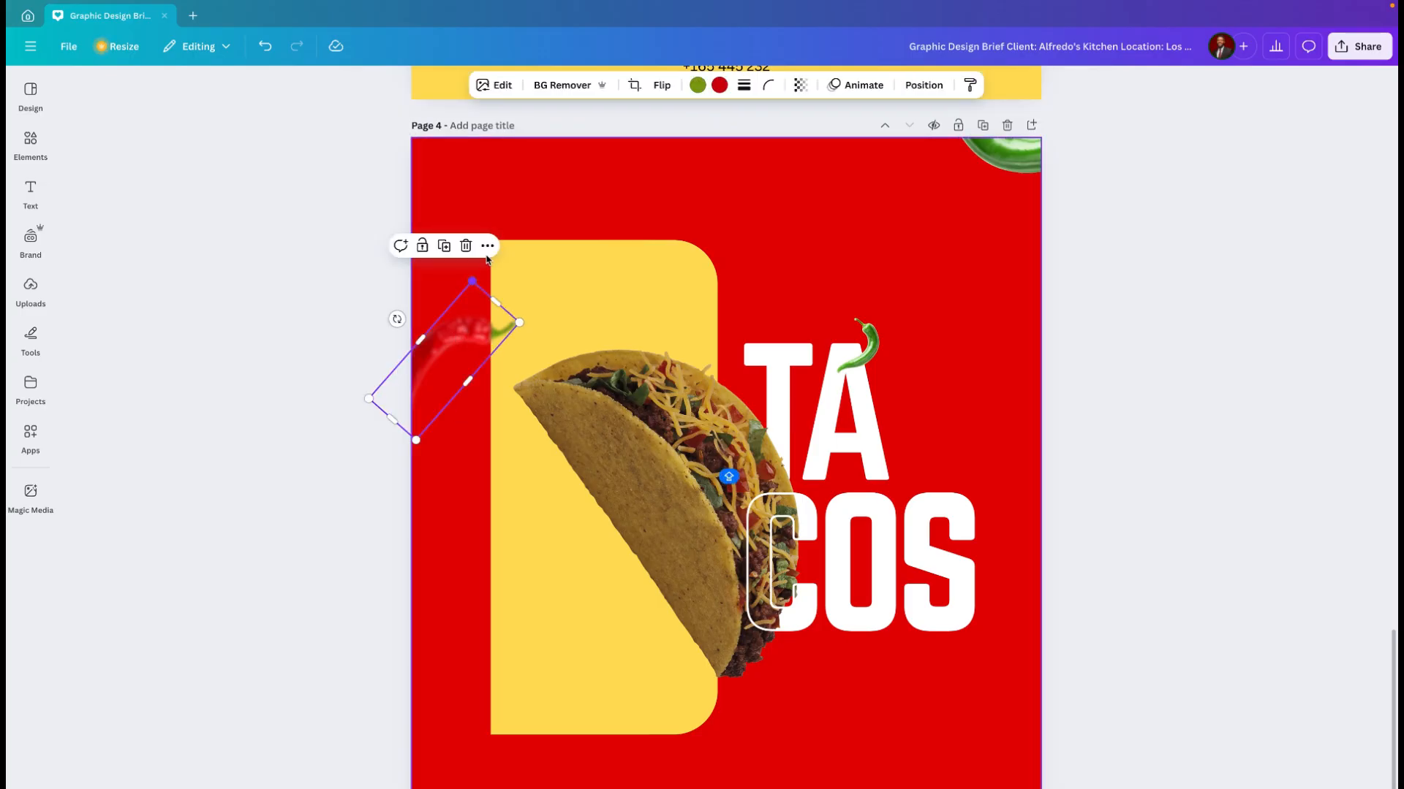
pyautogui.scroll(-3, 471, 377)
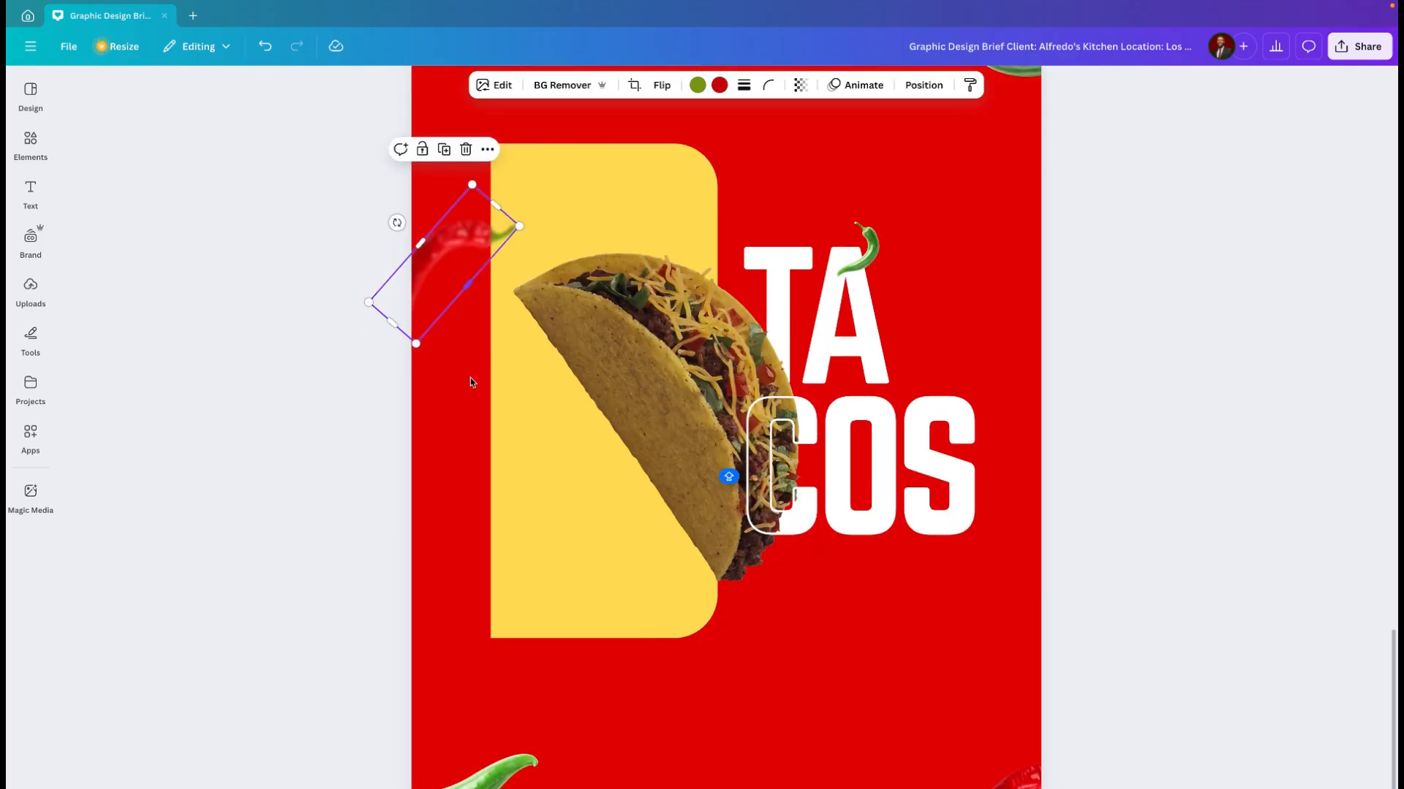
pyautogui.scroll(2, 471, 378)
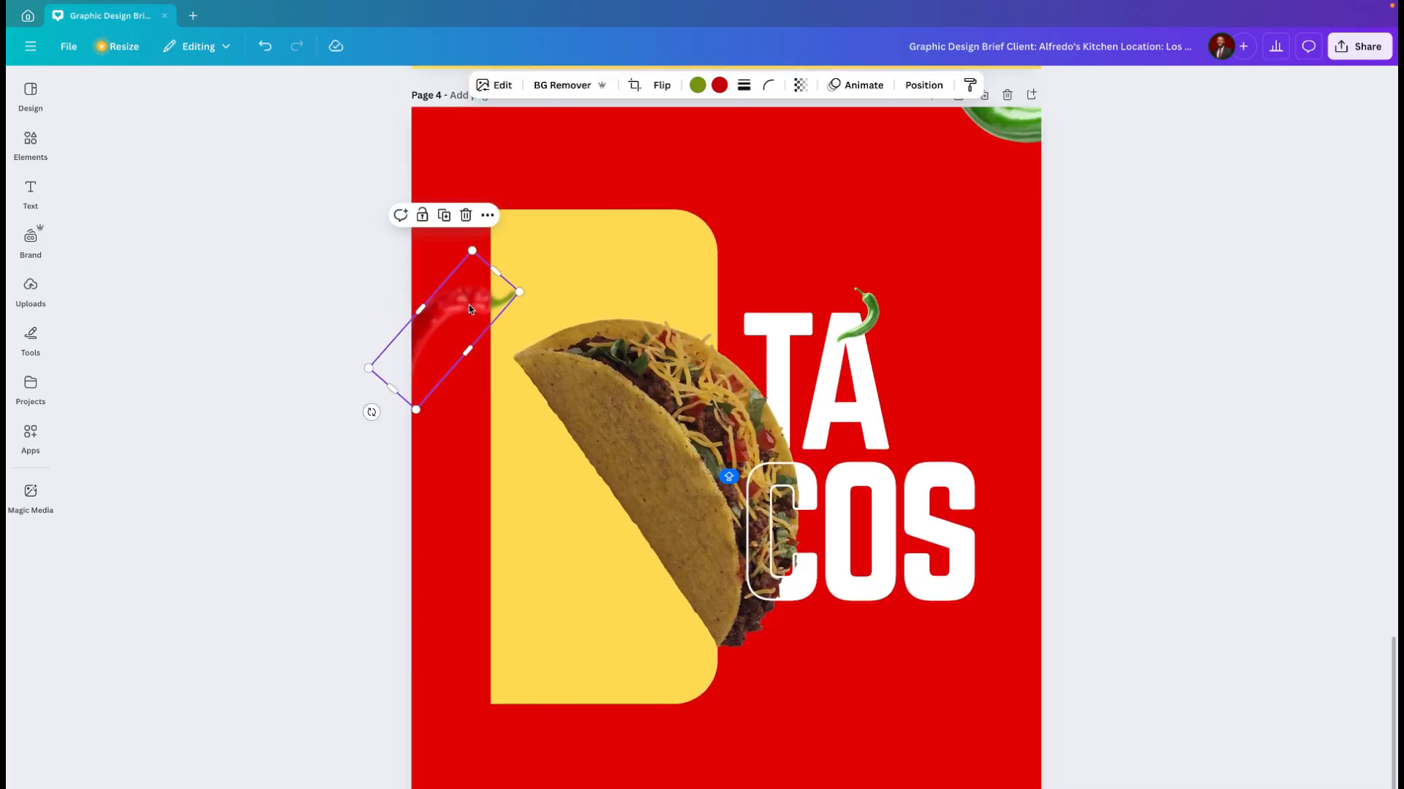
pyautogui.click(487, 216)
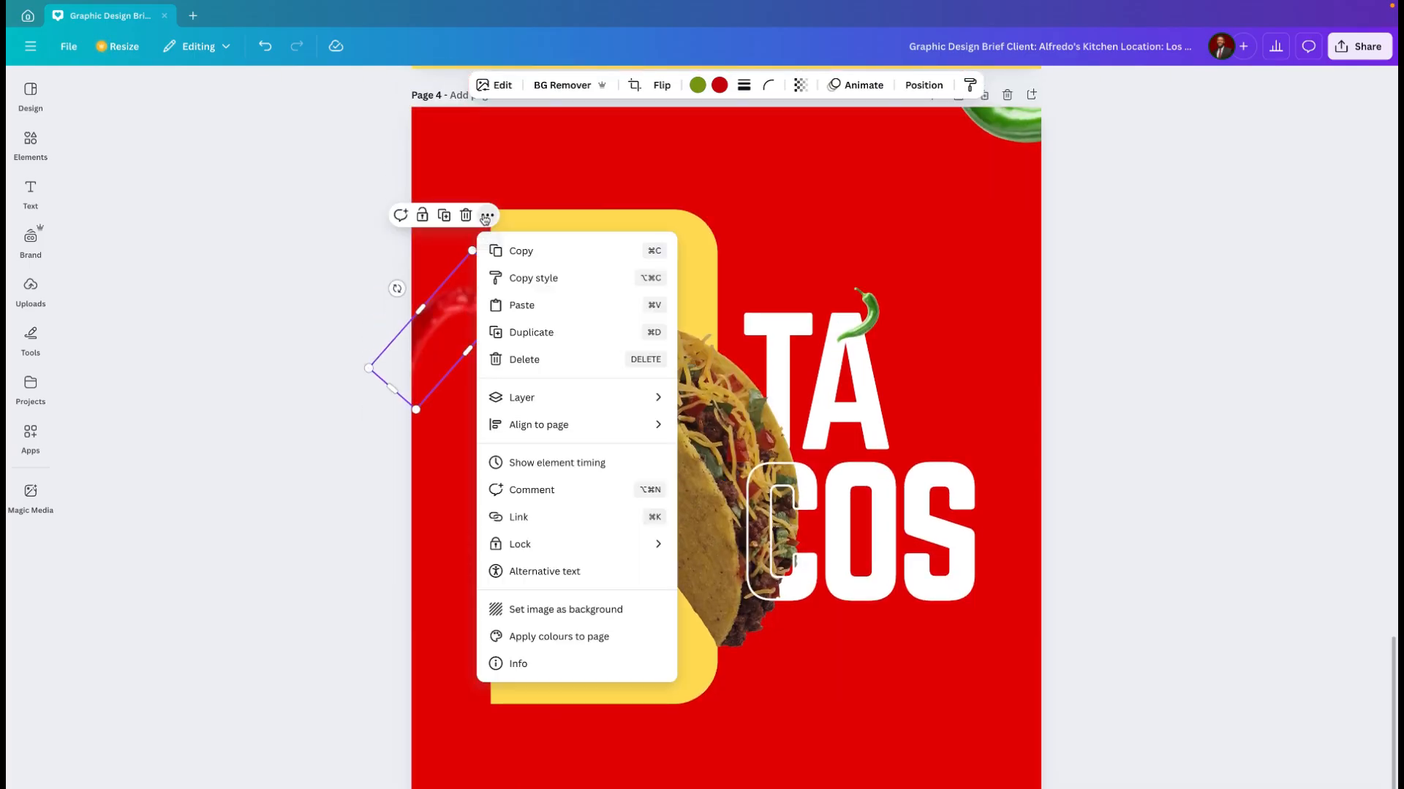
pyautogui.click(541, 277)
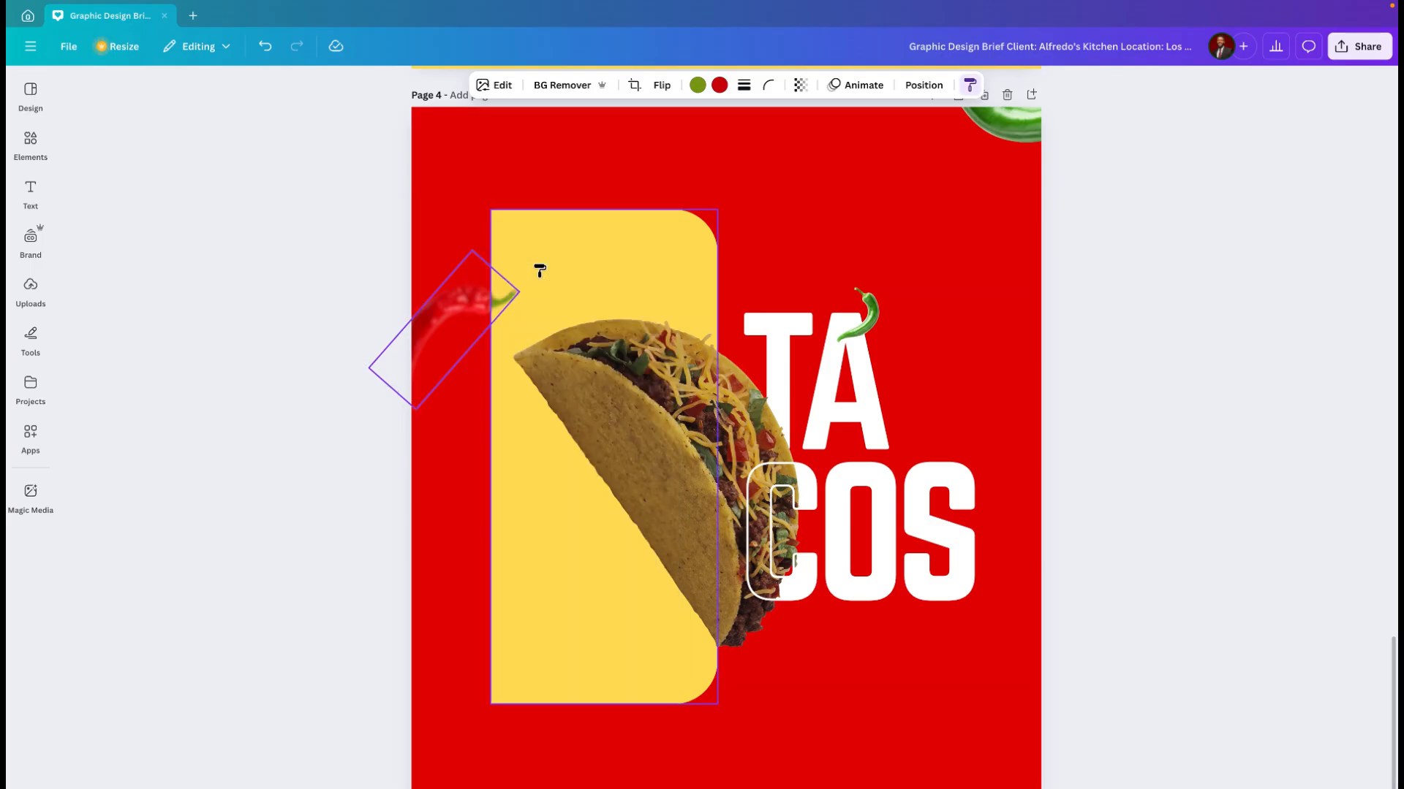
pyautogui.click(455, 782)
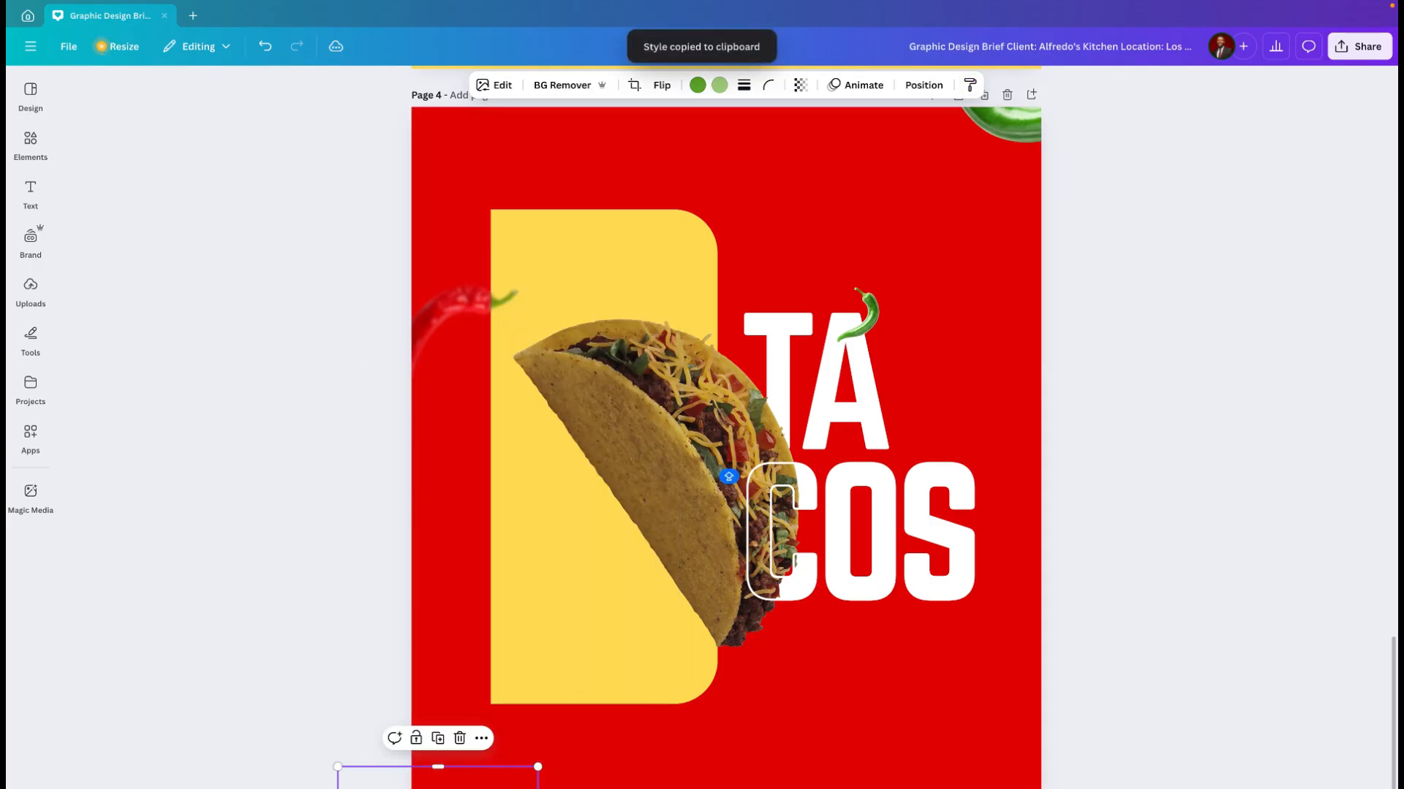
# Step: Copy the lower-left green chili's blur style to the small chili on the "A", and from there to the green chili at the upper-right corner
pyautogui.click(481, 738)
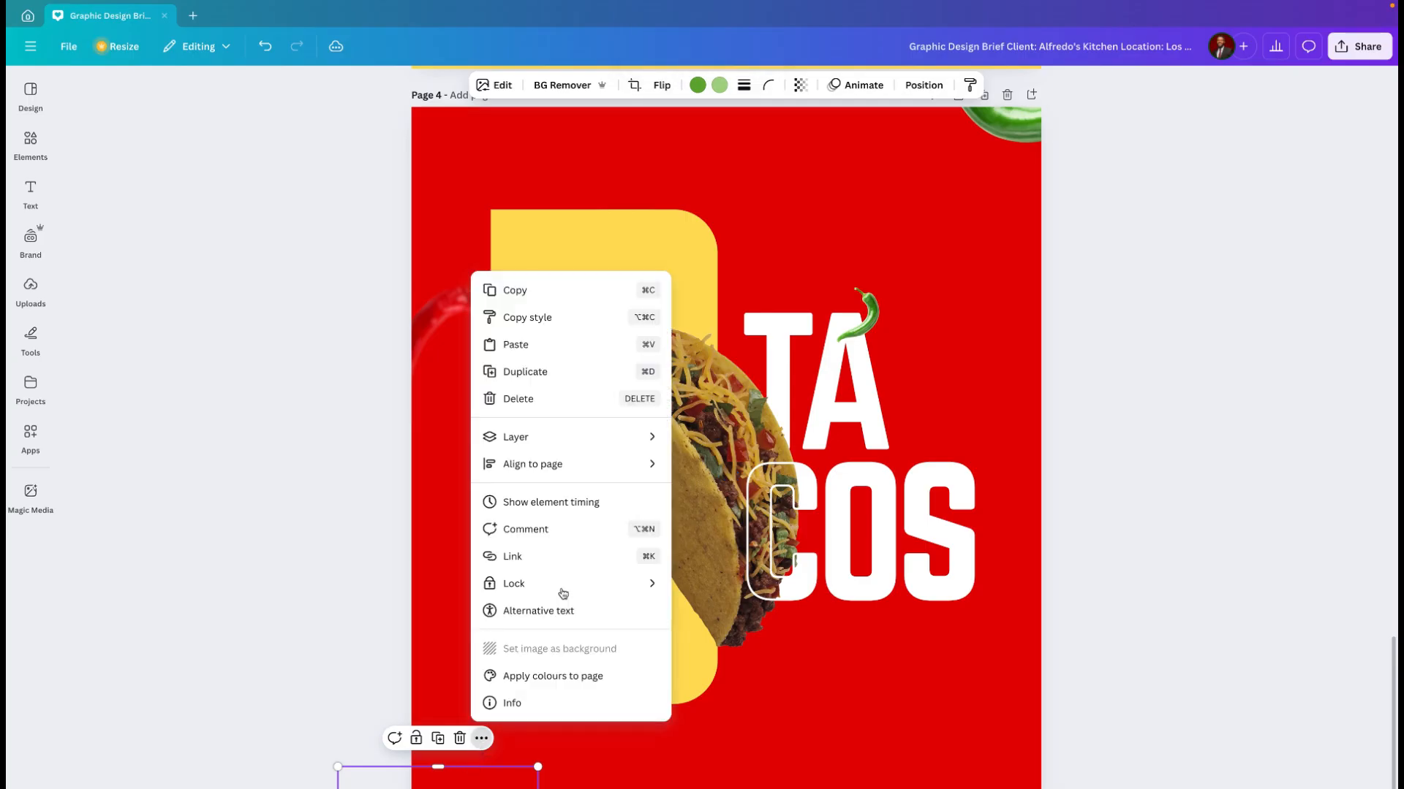
pyautogui.click(554, 317)
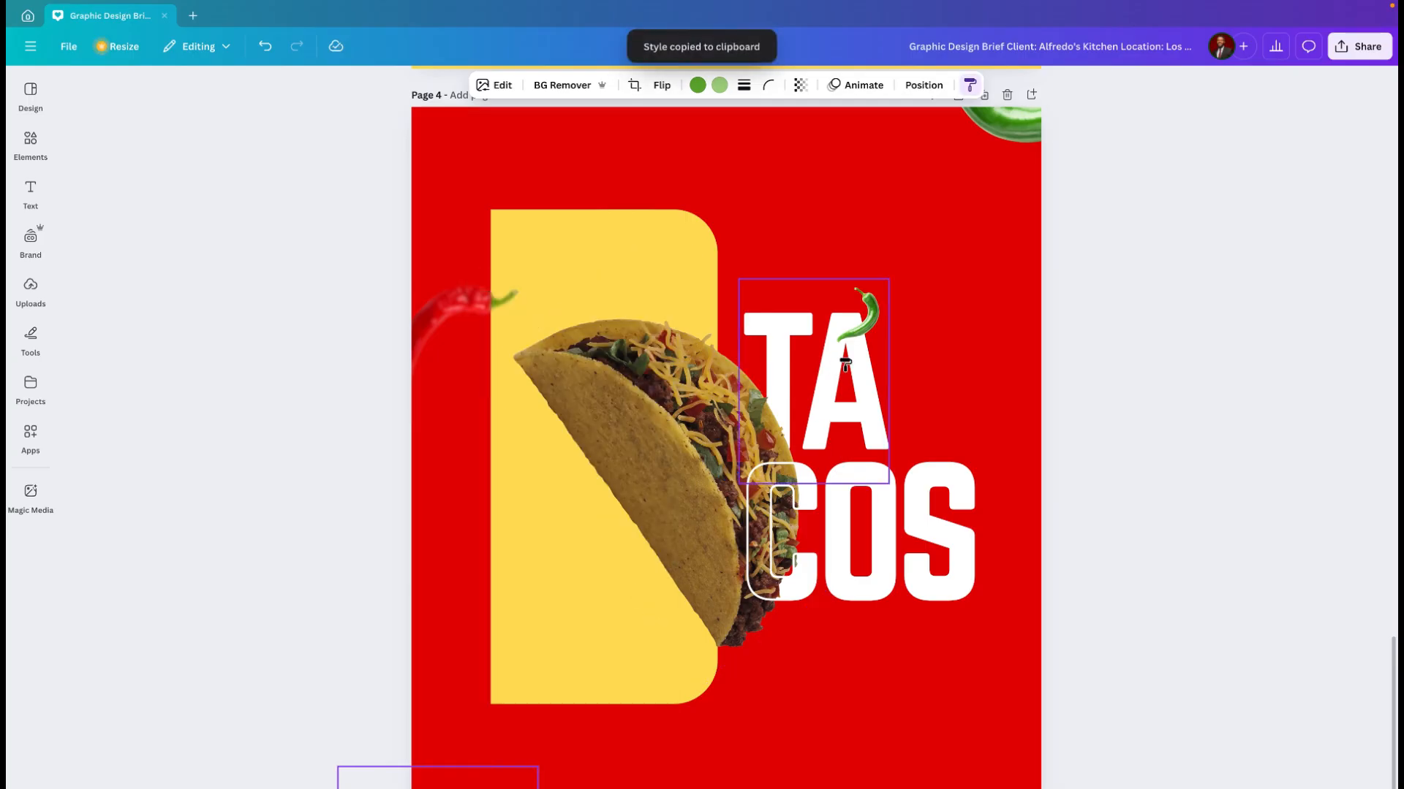
pyautogui.click(869, 318)
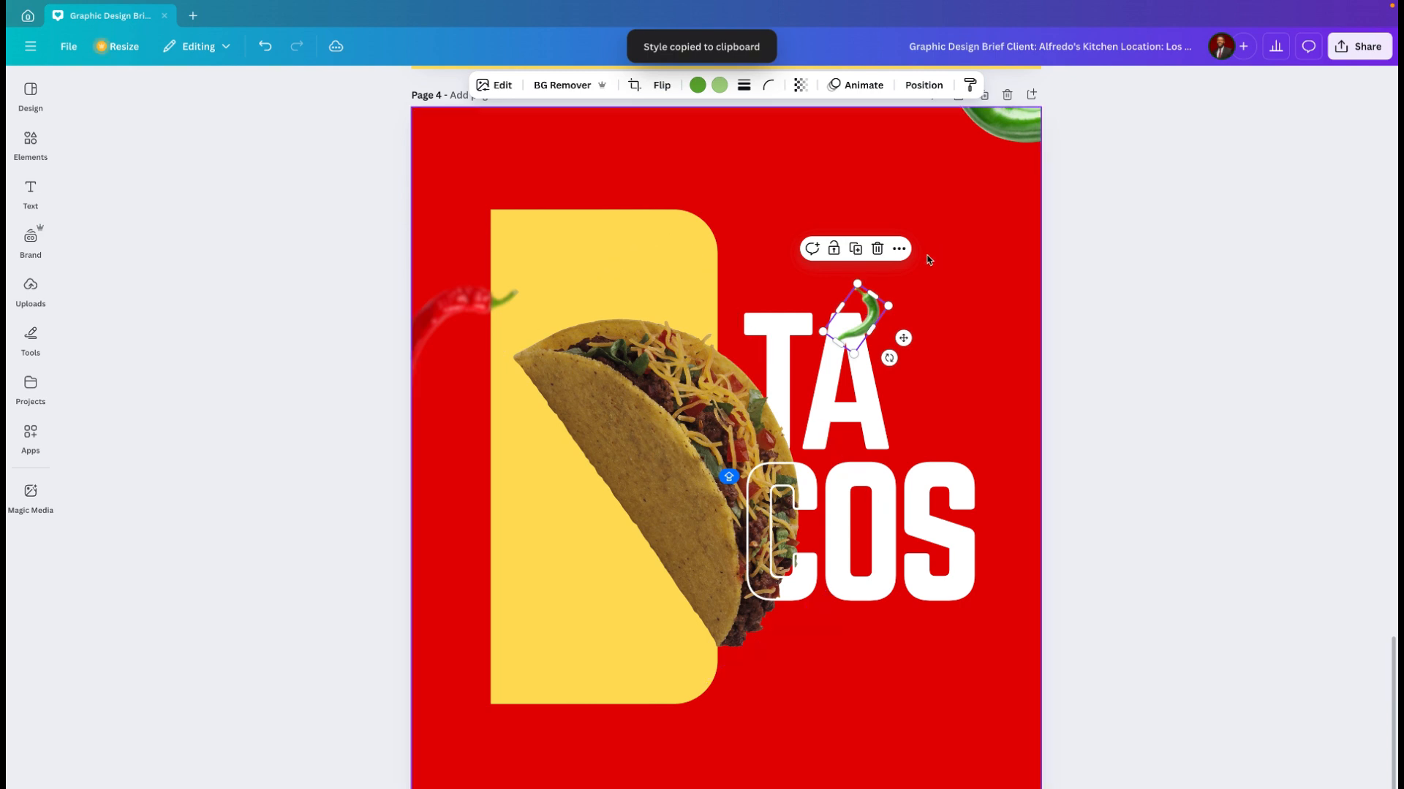
pyautogui.click(900, 249)
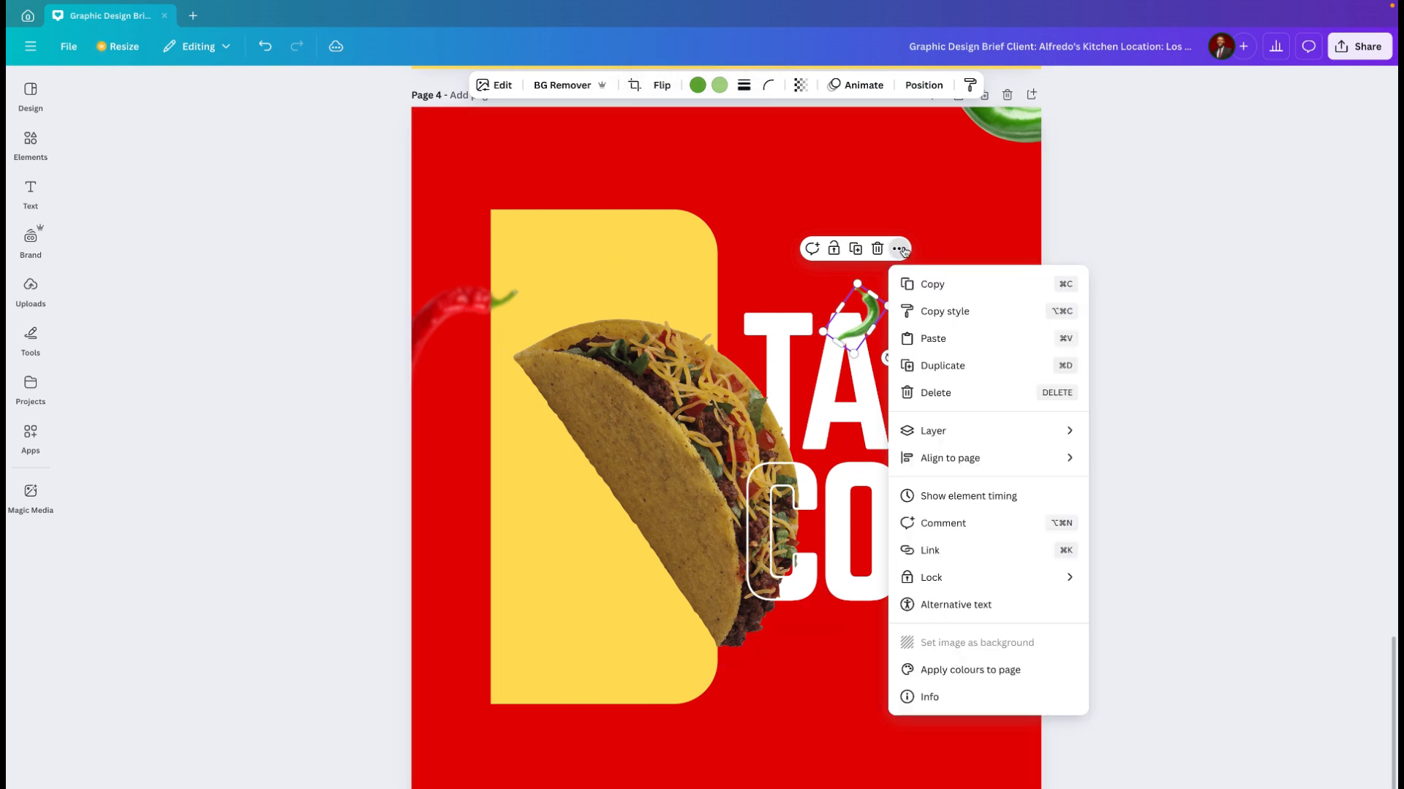
pyautogui.click(941, 311)
pyautogui.click(996, 145)
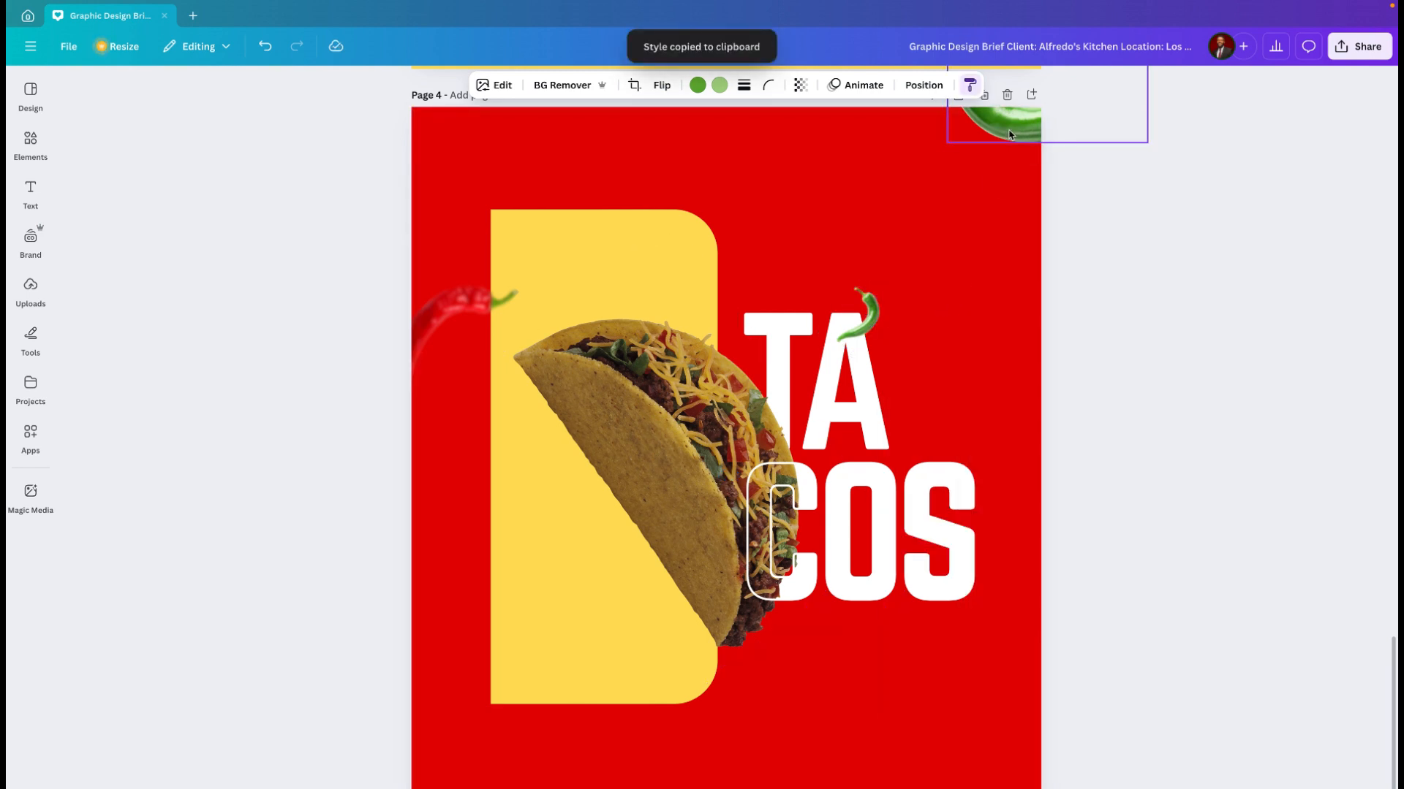
# Step: Copy the style of the small green chili on the "A" onto the red chili at the page's lower-right corner
pyautogui.scroll(-1, 925, 365)
pyautogui.scroll(-2, 927, 364)
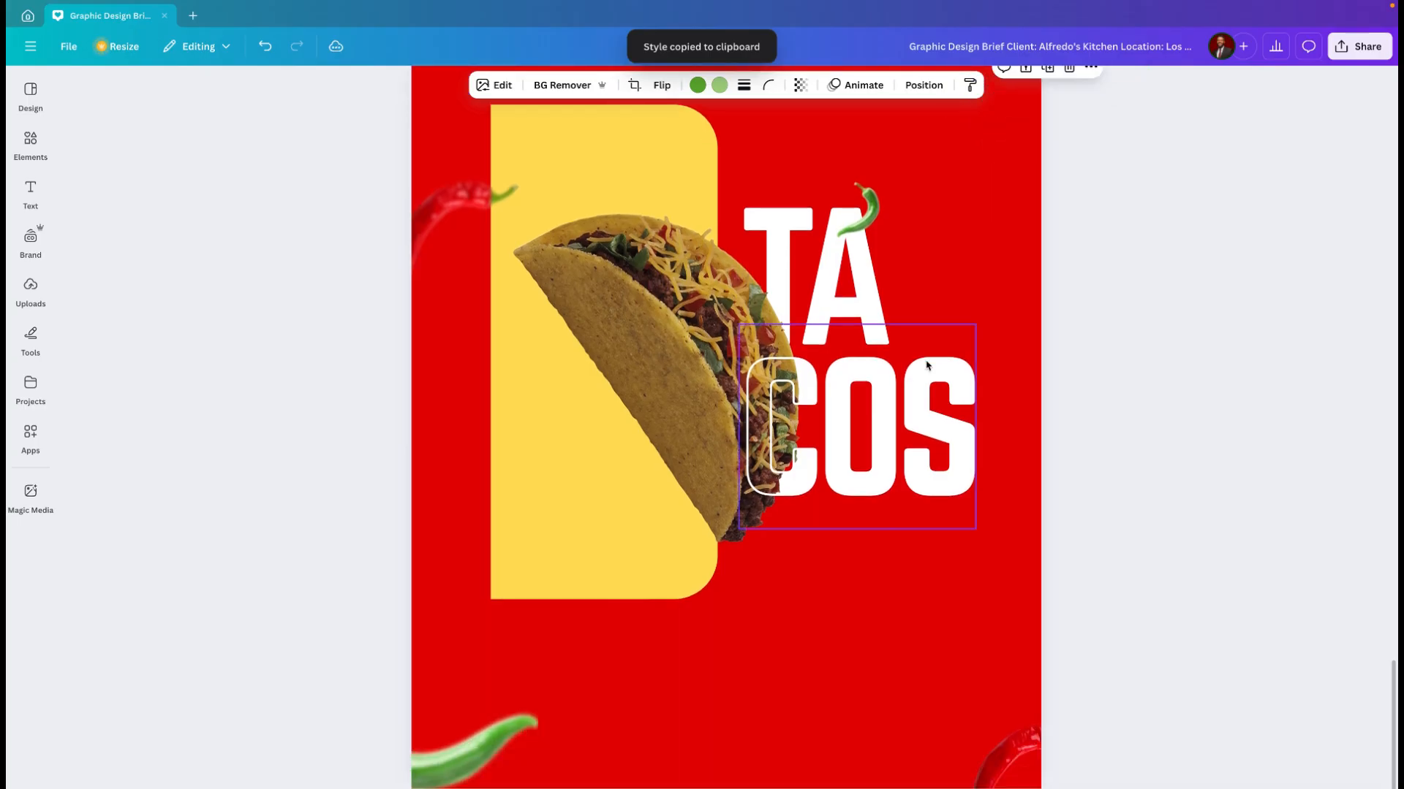
pyautogui.rightClick(1017, 760)
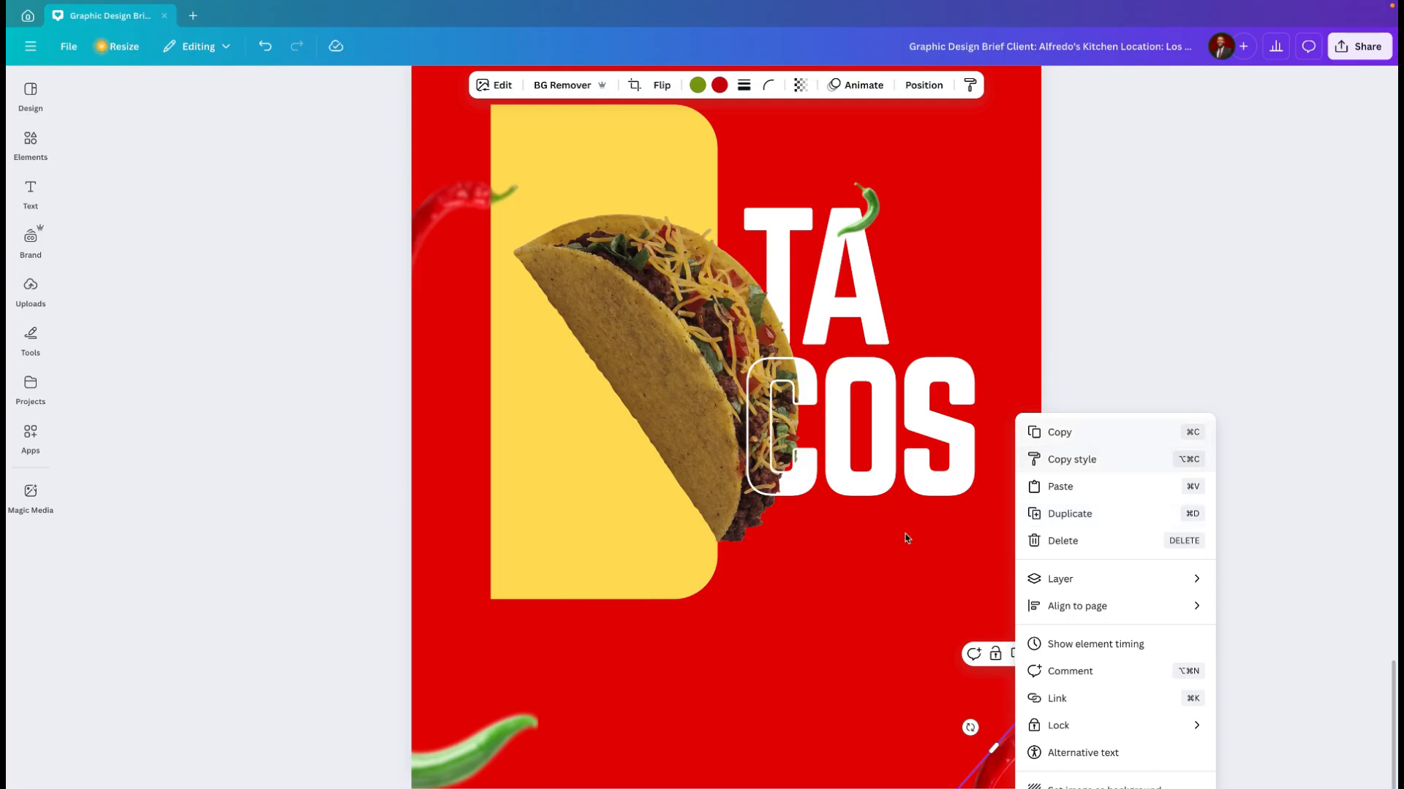
pyautogui.click(874, 214)
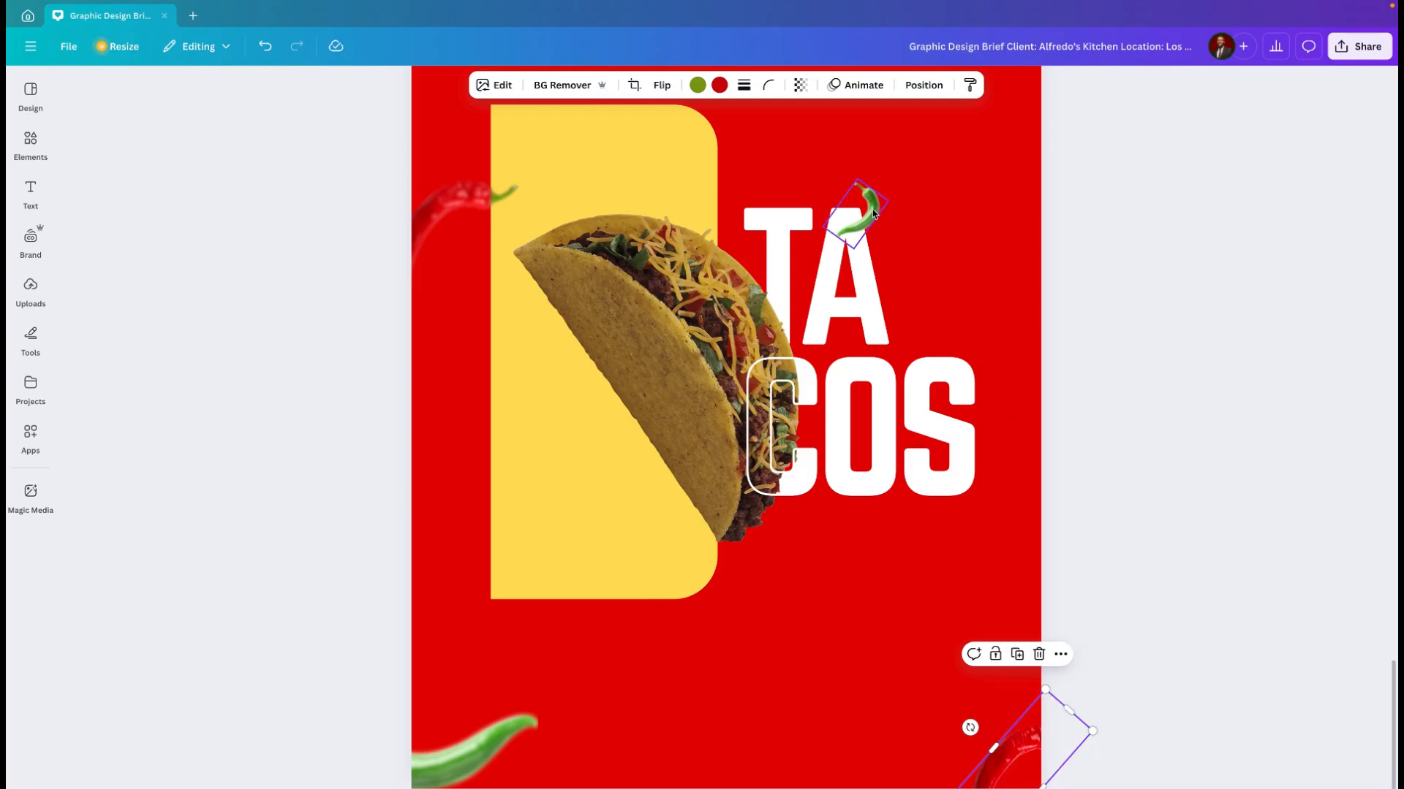
pyautogui.rightClick(873, 213)
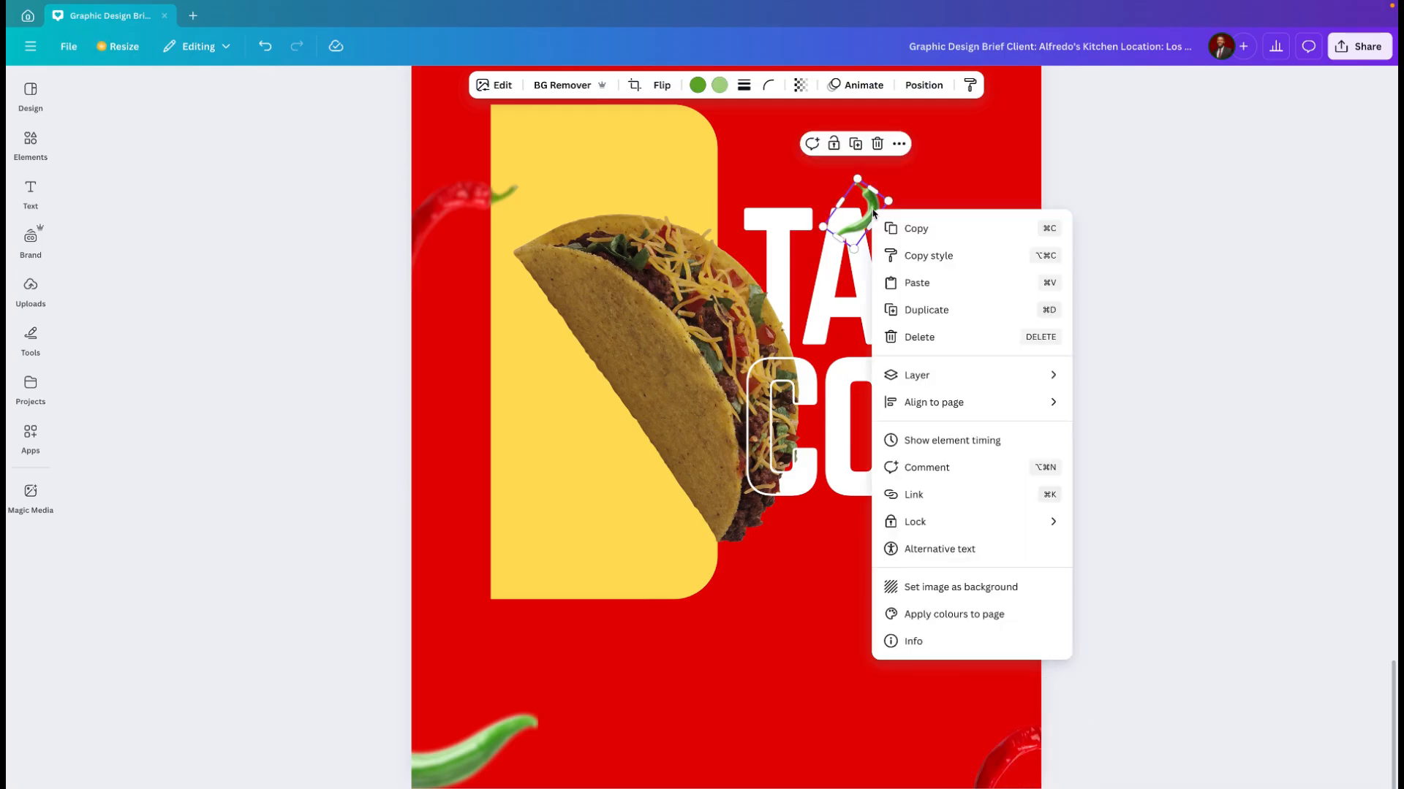
pyautogui.click(920, 252)
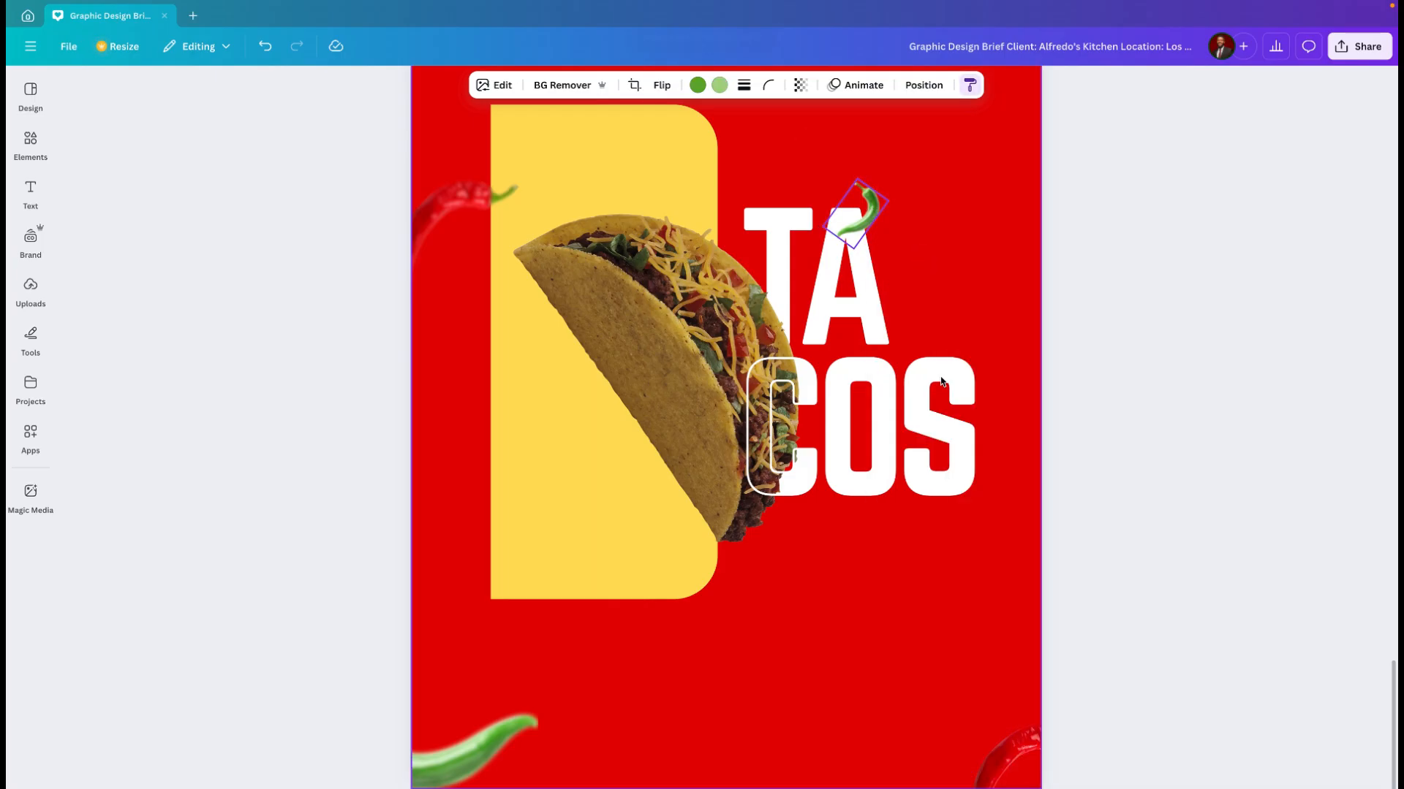
pyautogui.click(1009, 759)
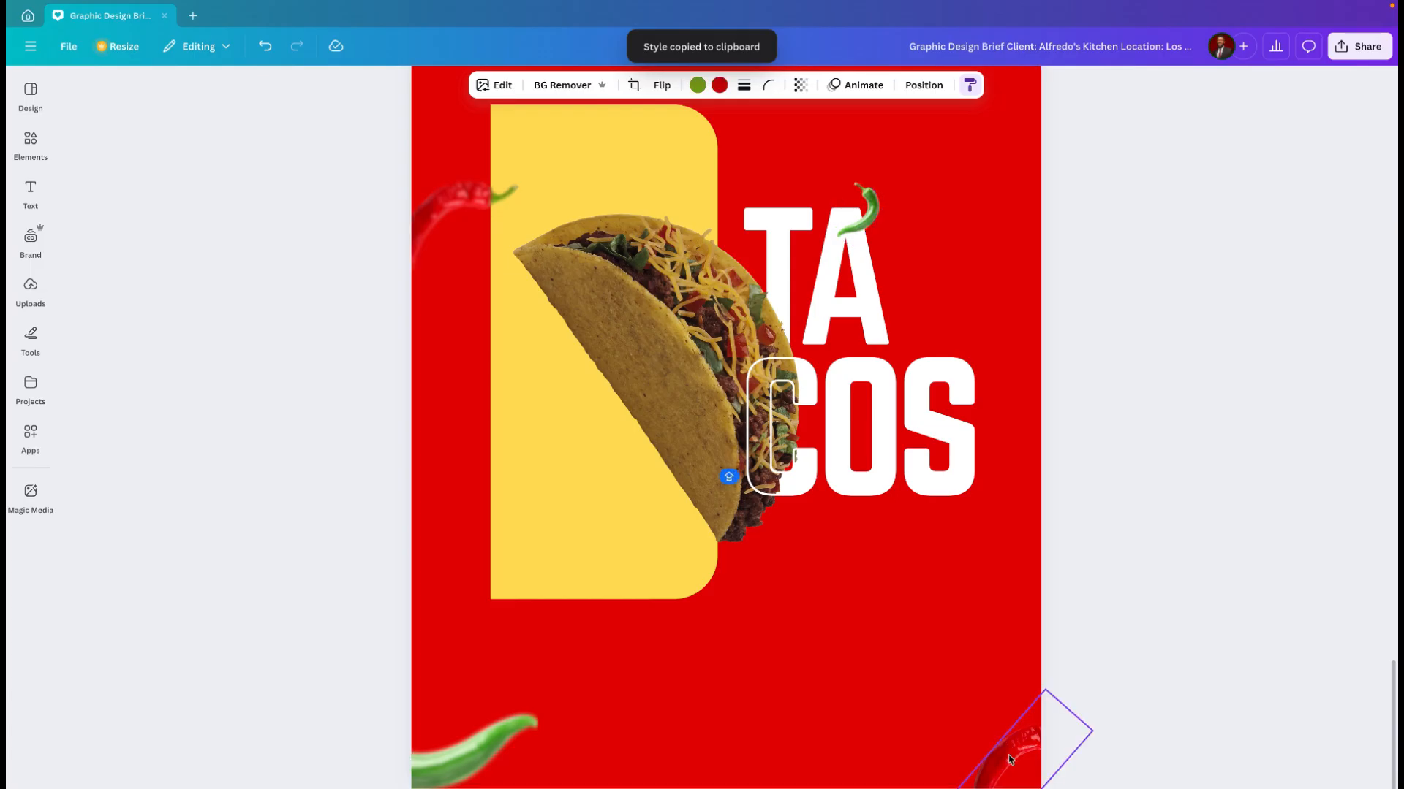
pyautogui.click(927, 706)
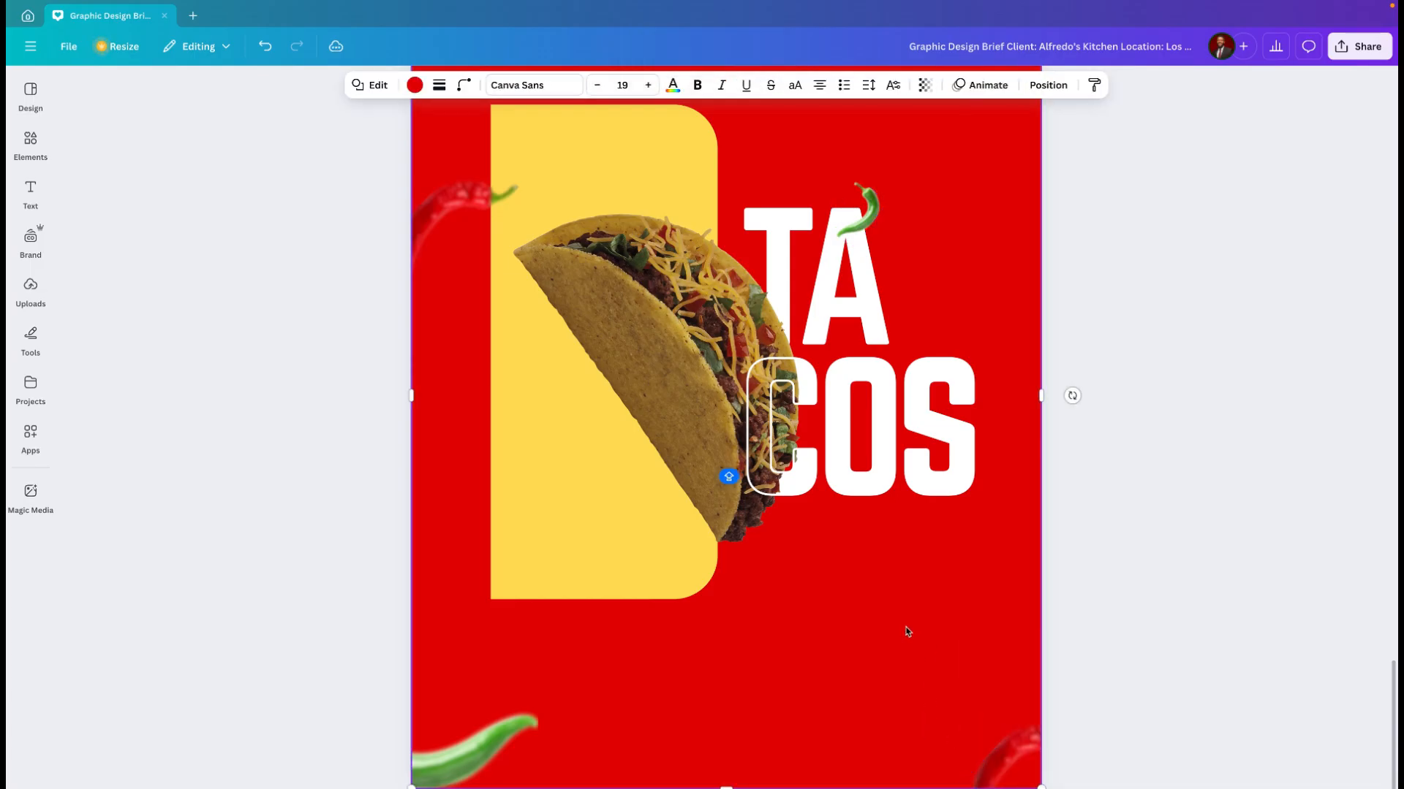
pyautogui.scroll(3, 907, 632)
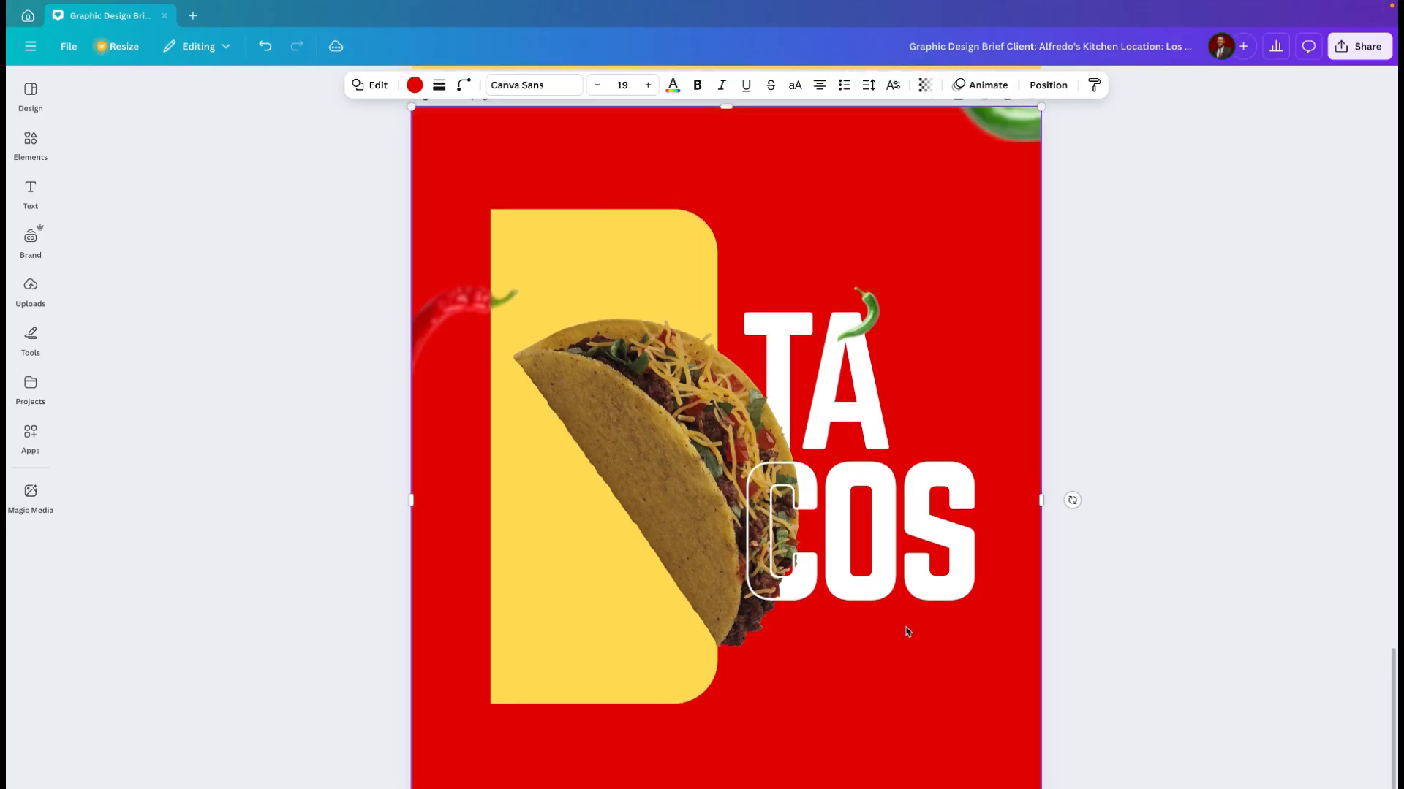
pyautogui.scroll(2, 907, 632)
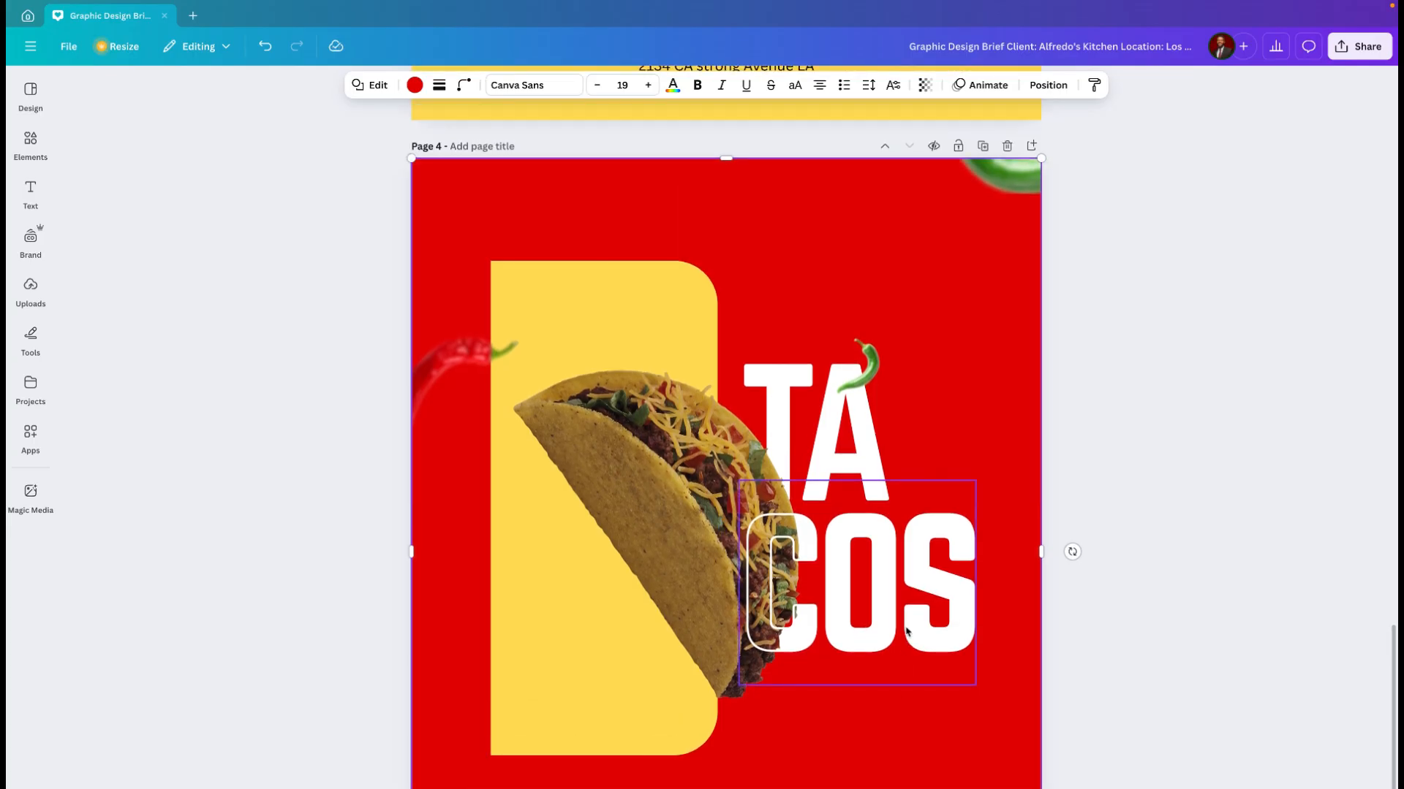
pyautogui.scroll(1, 906, 631)
pyautogui.scroll(-2, 907, 631)
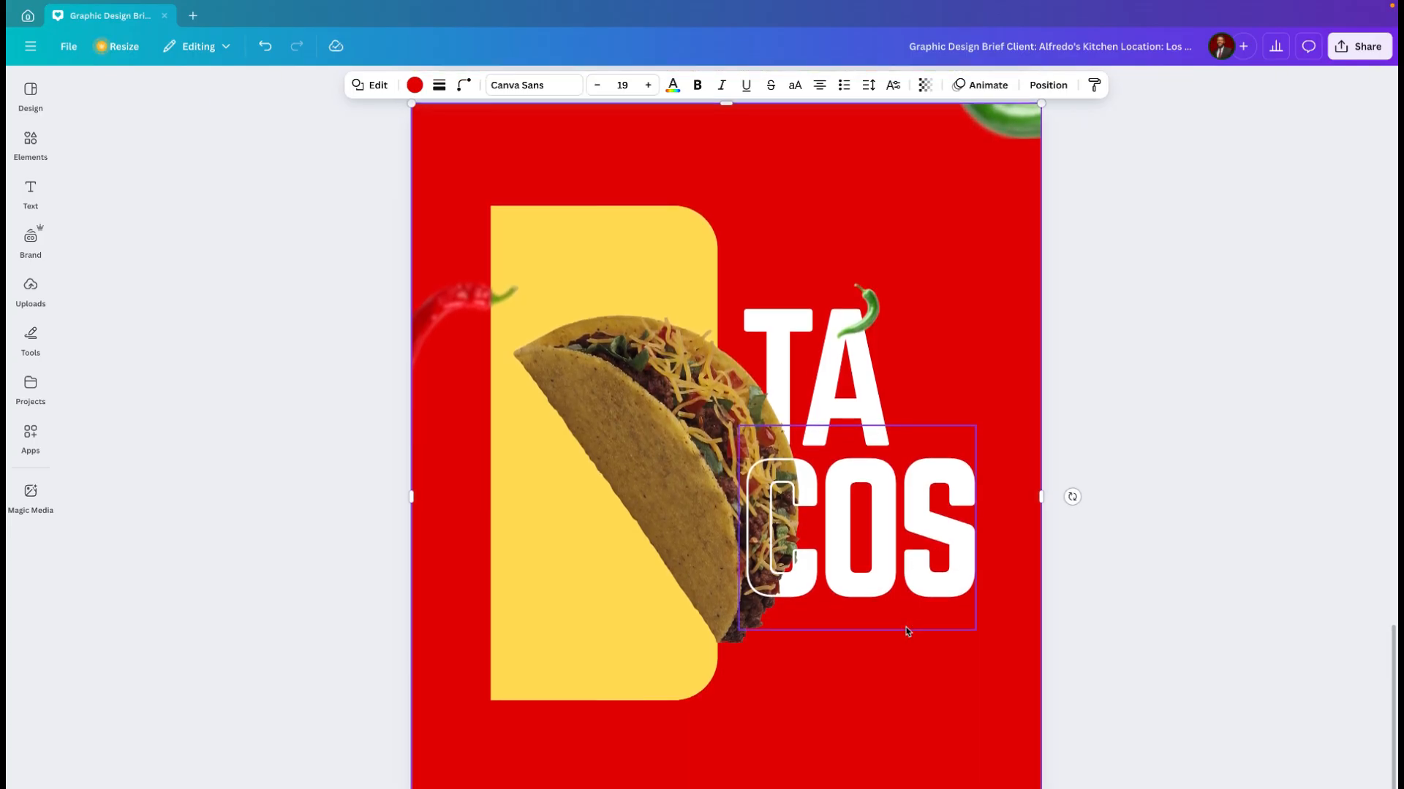
pyautogui.scroll(-2, 907, 631)
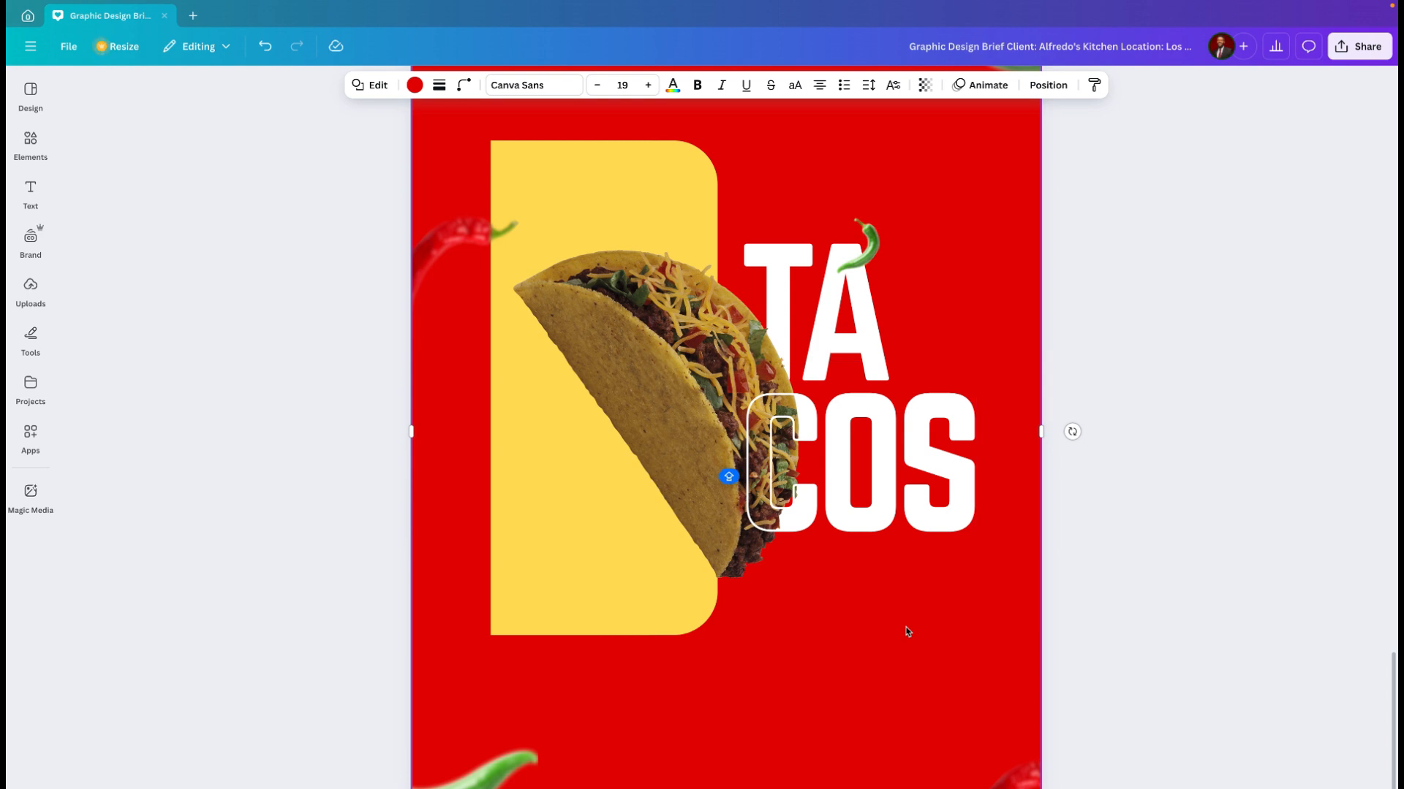
pyautogui.scroll(-1, 906, 632)
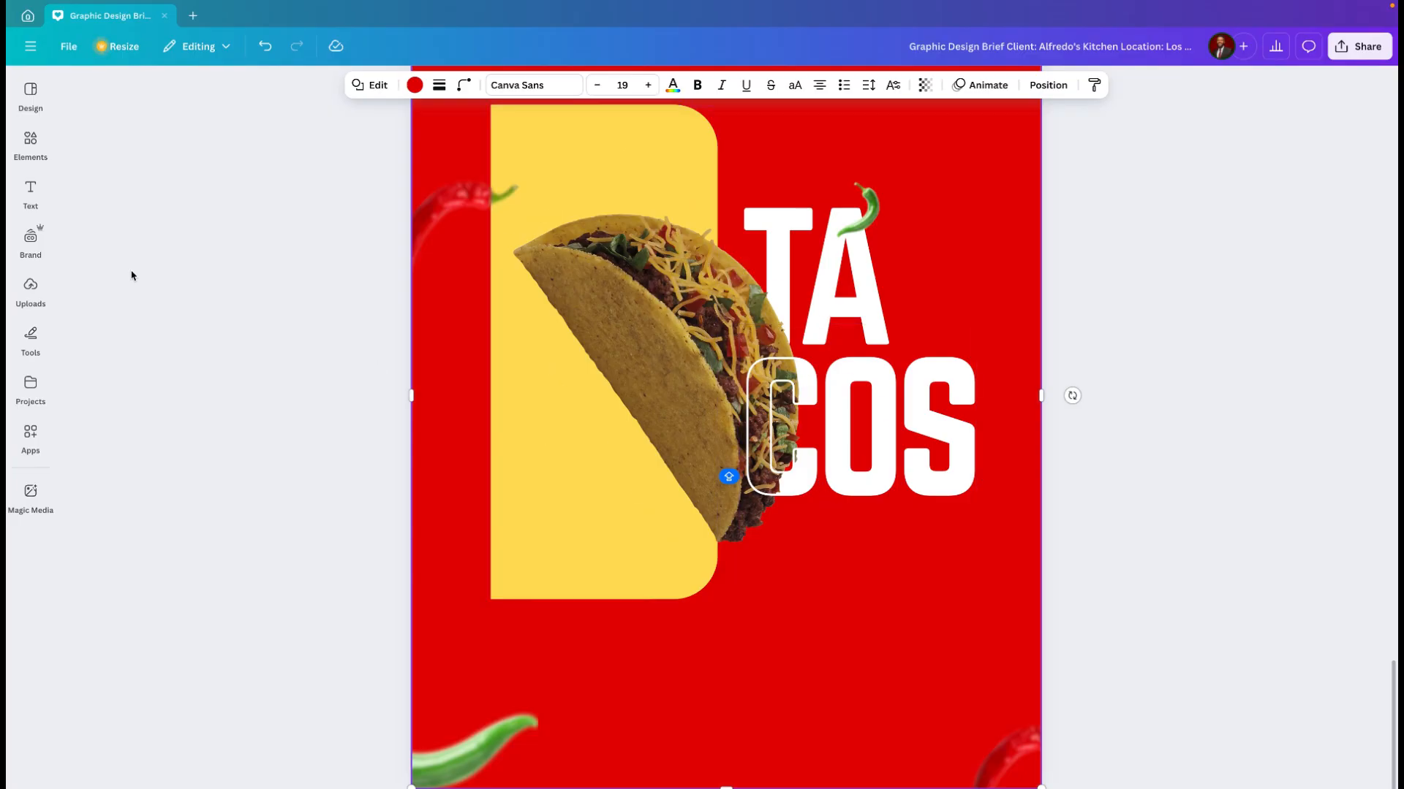
# Step: Add a straight line from the shape elements and place it below the "COS" heading
pyautogui.click(30, 196)
pyautogui.click(31, 144)
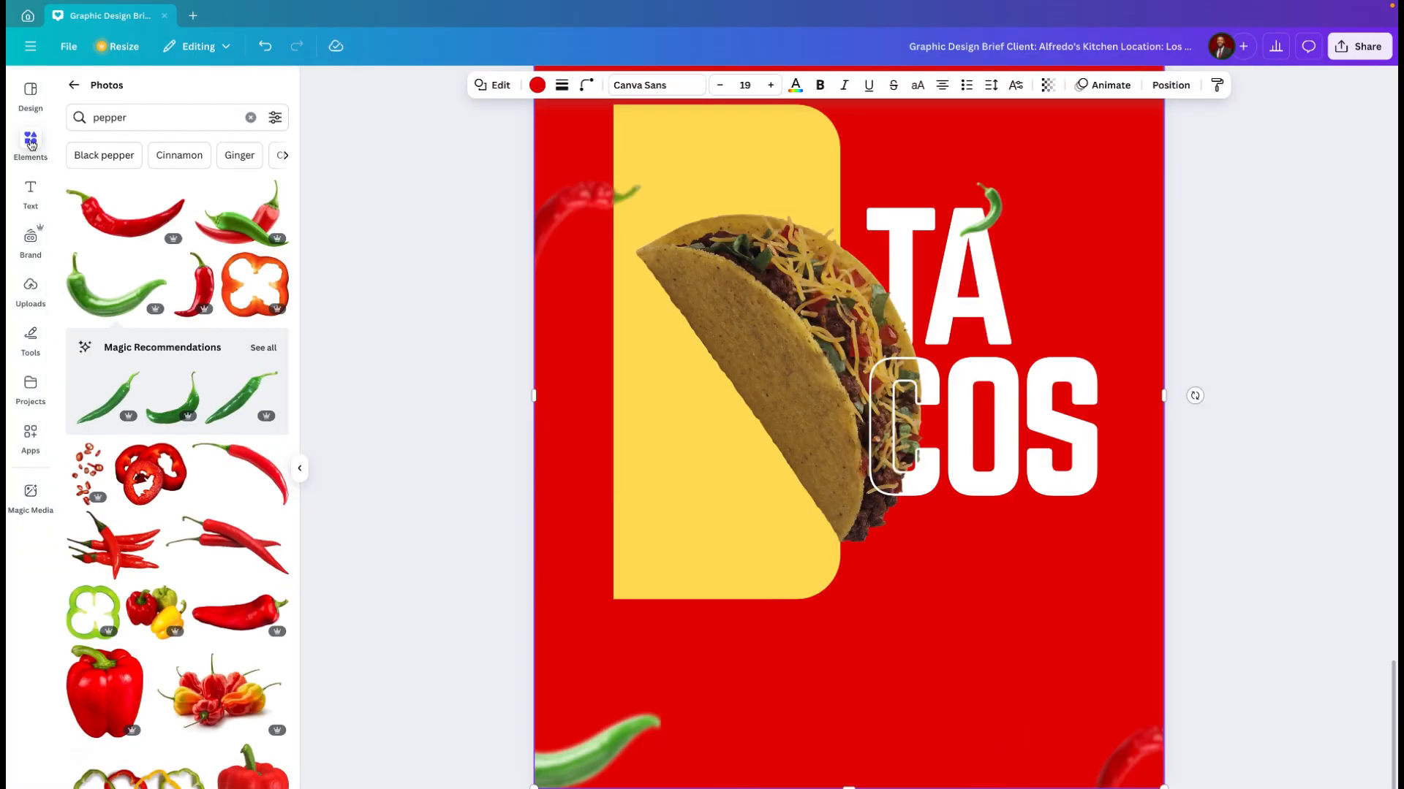
pyautogui.click(73, 88)
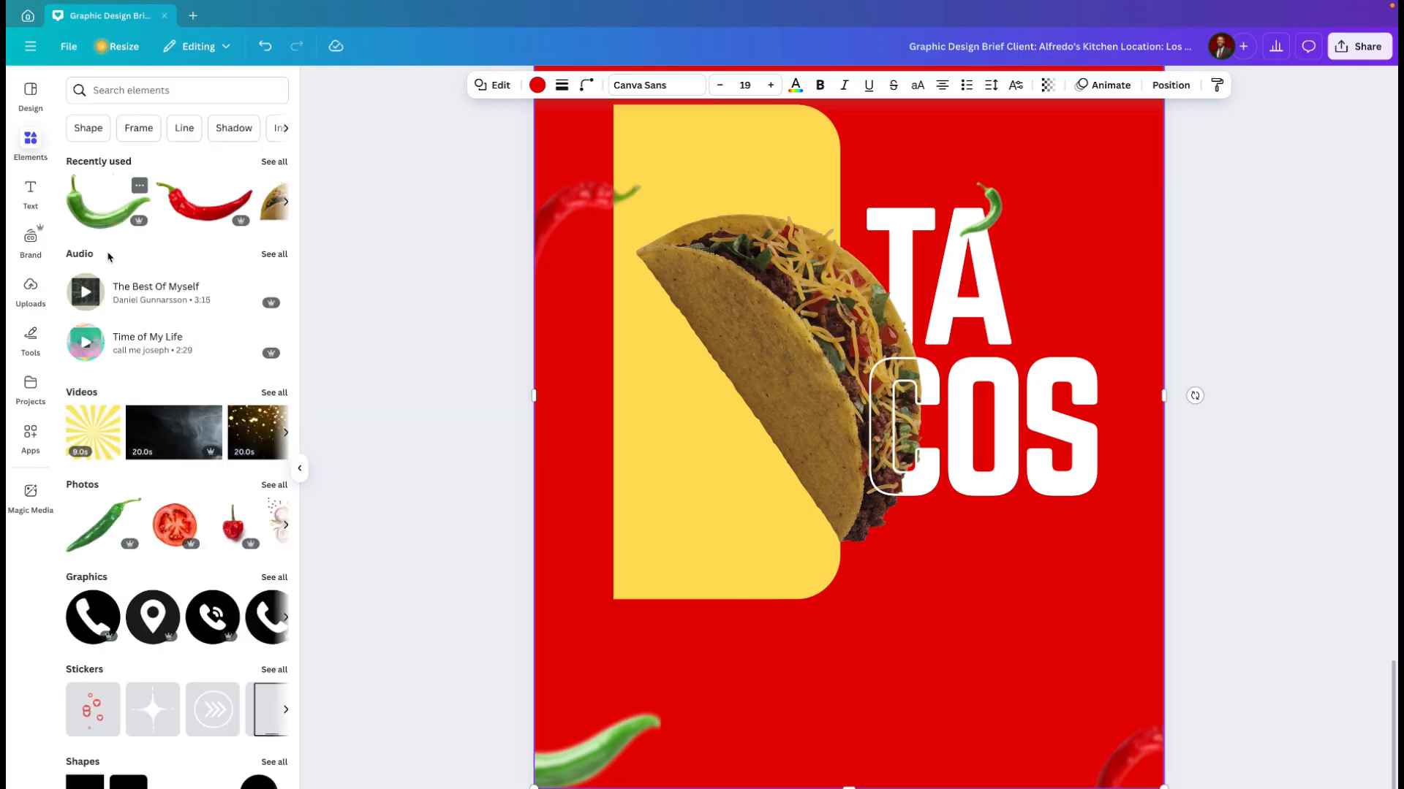
pyautogui.scroll(-1, 162, 713)
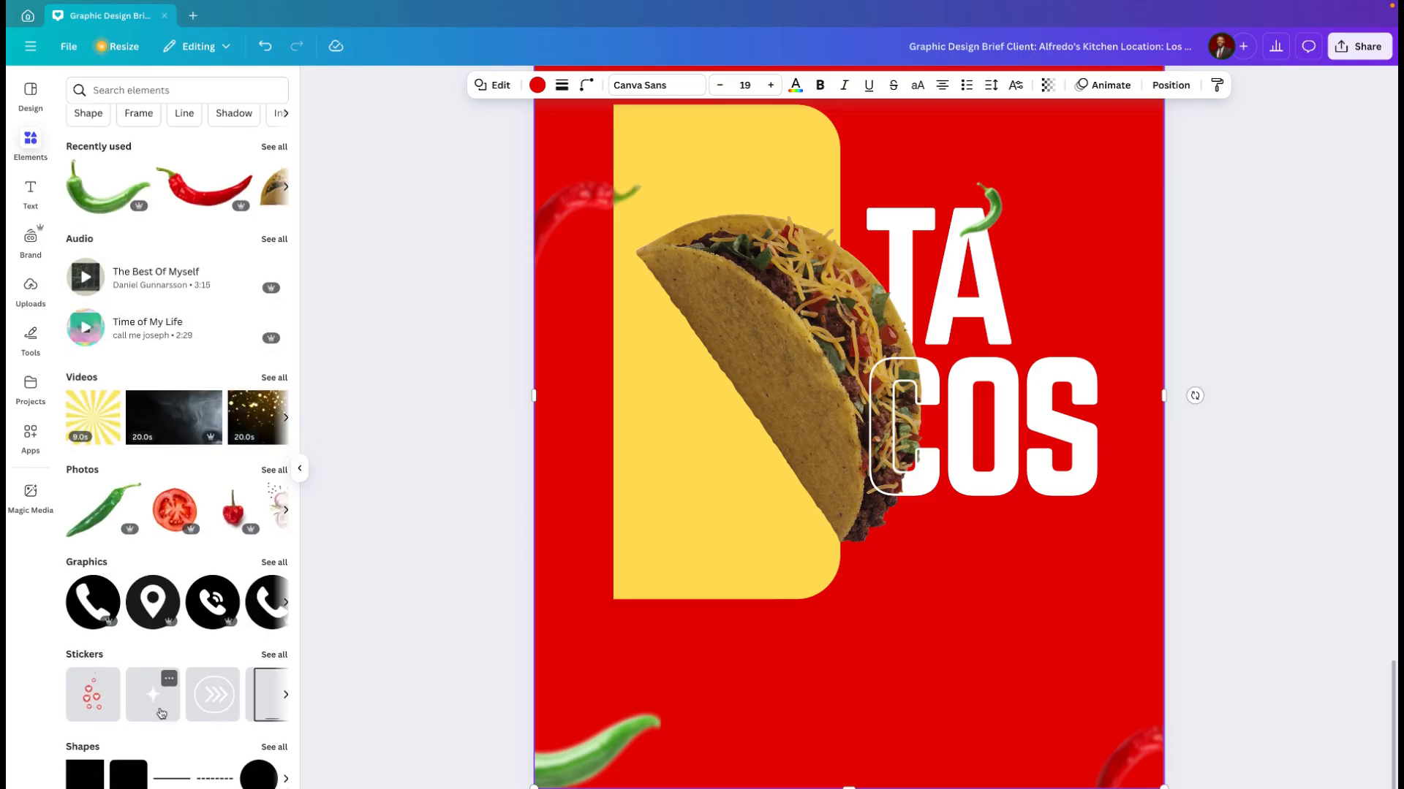
pyautogui.scroll(-4, 162, 713)
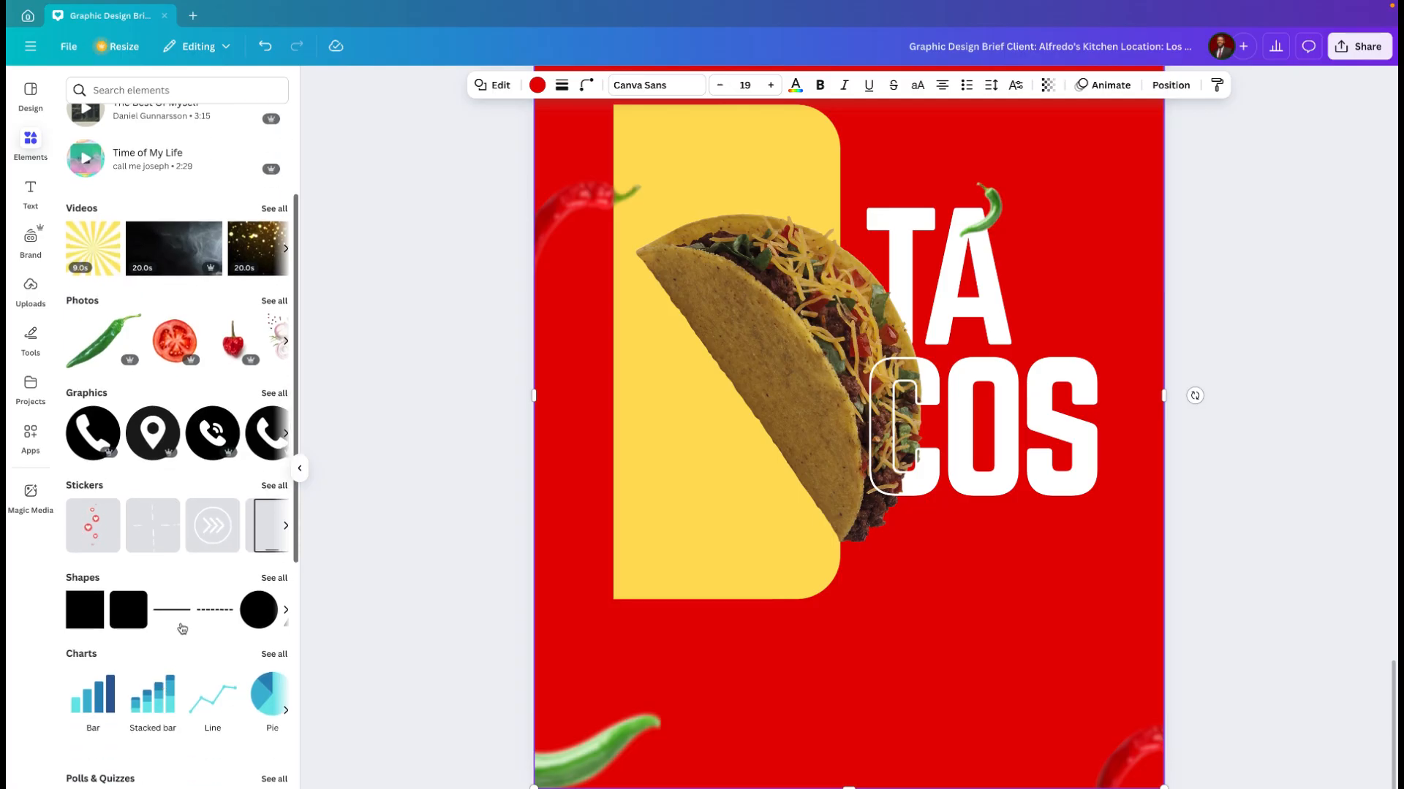
pyautogui.click(187, 623)
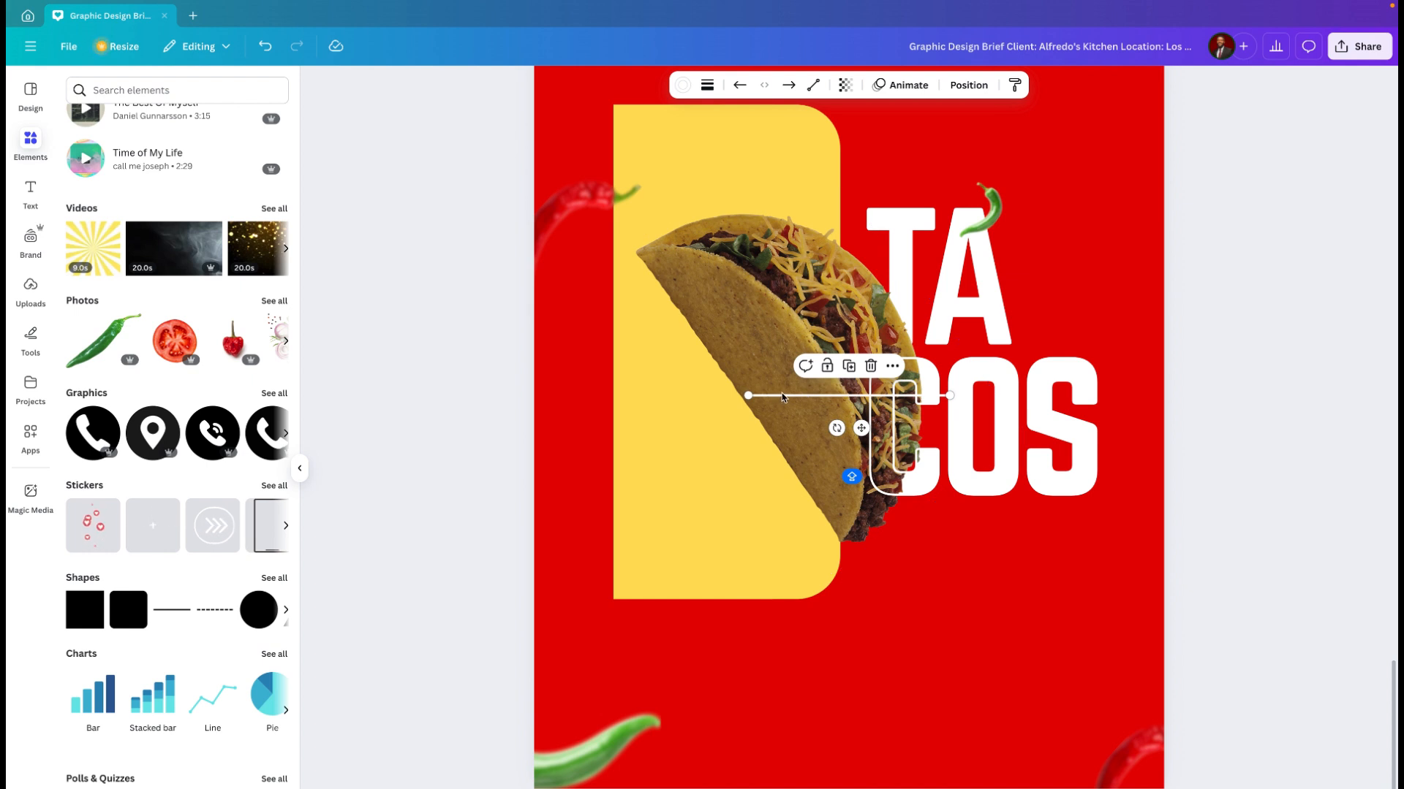
pyautogui.moveTo(861, 429); pyautogui.dragTo(1007, 602)
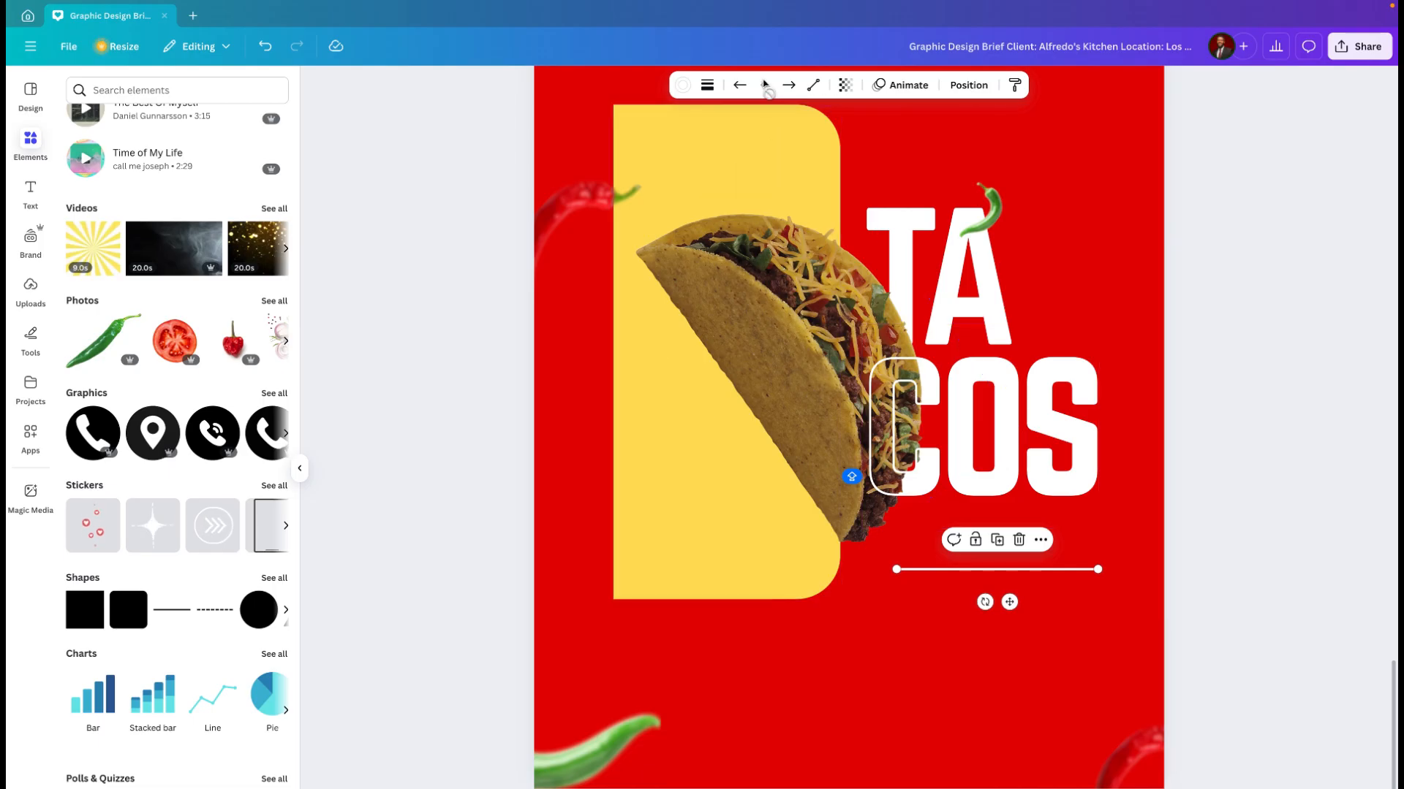
# Step: Reduce the line's stroke weight, shorten the line and place it centred just beneath "COS"
pyautogui.click(685, 86)
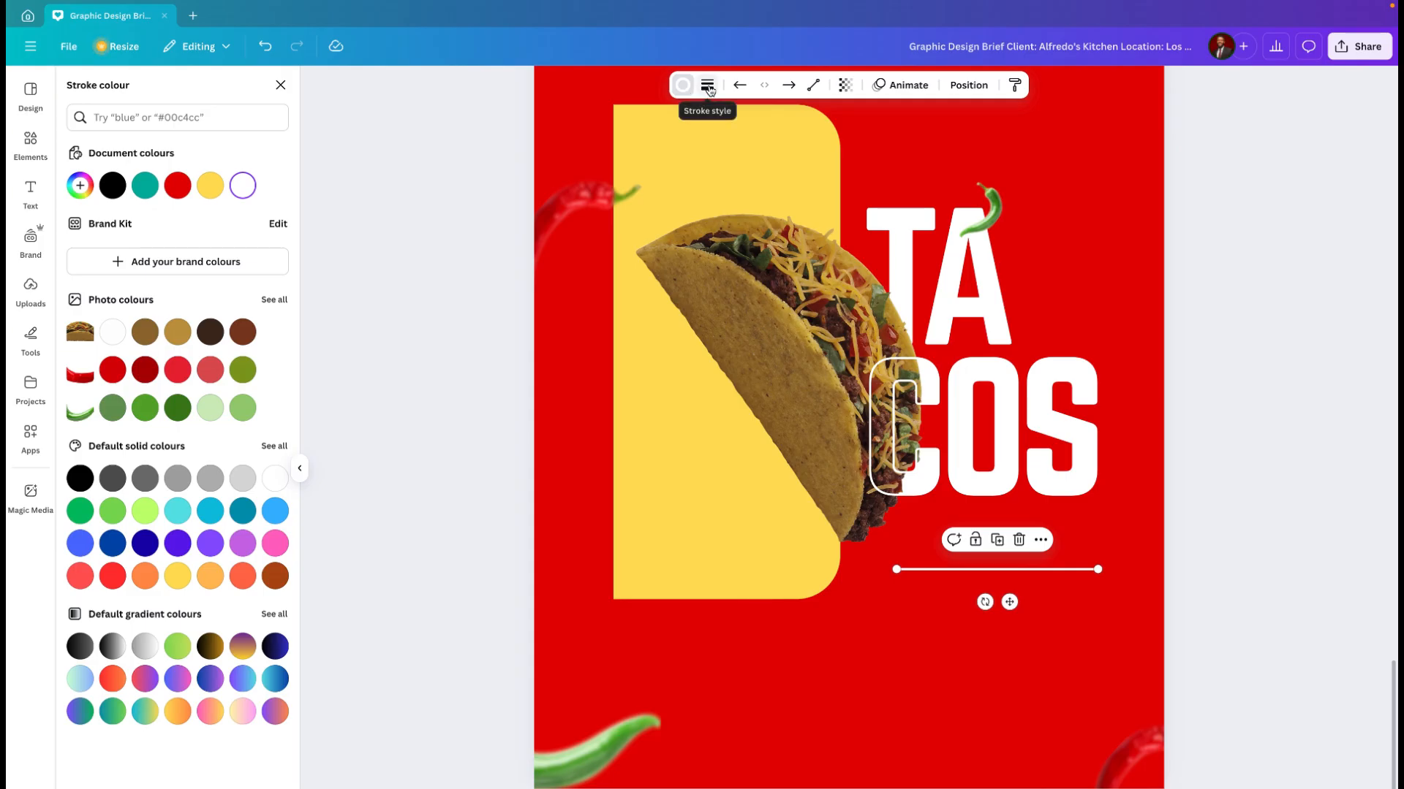
pyautogui.click(707, 85)
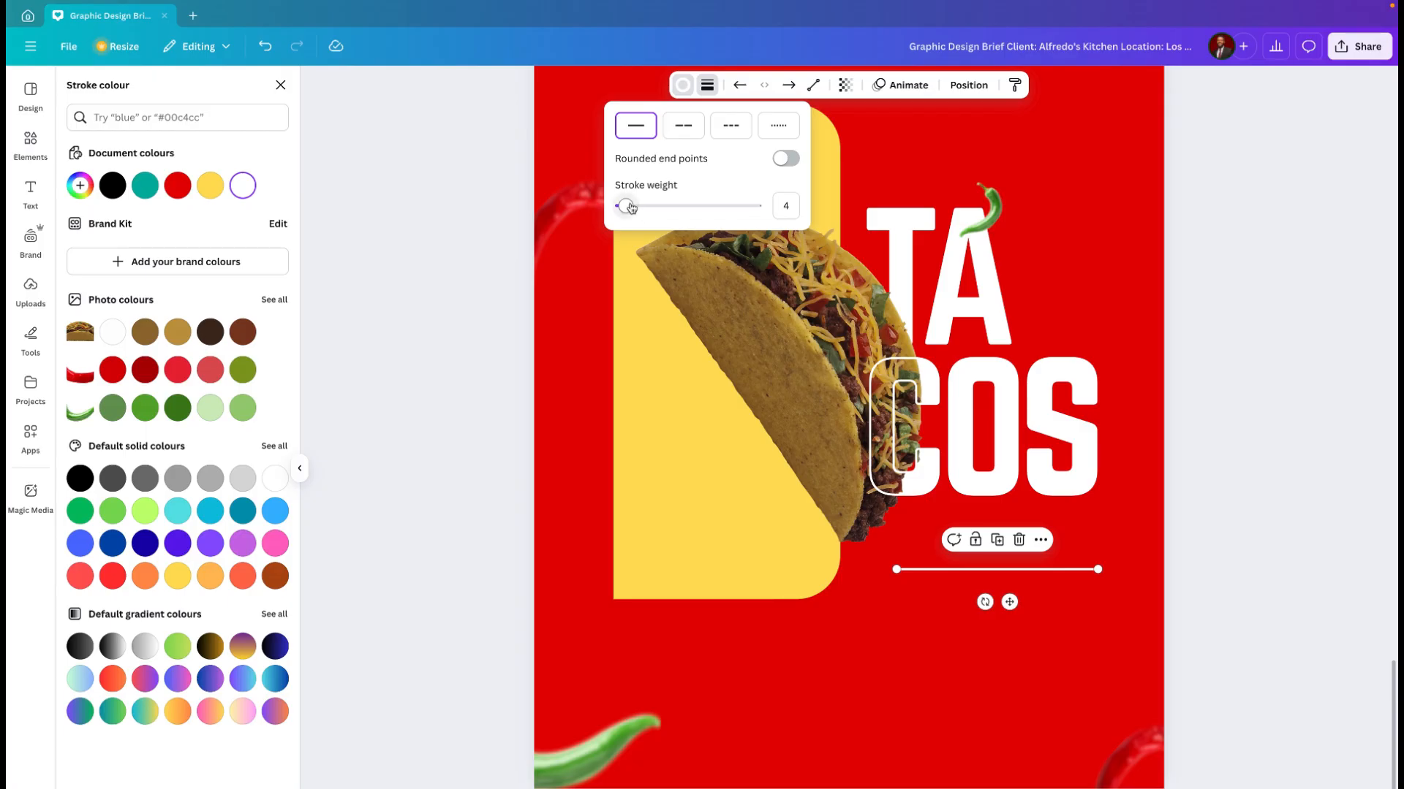
pyautogui.moveTo(628, 209); pyautogui.dragTo(623, 210)
pyautogui.click(707, 86)
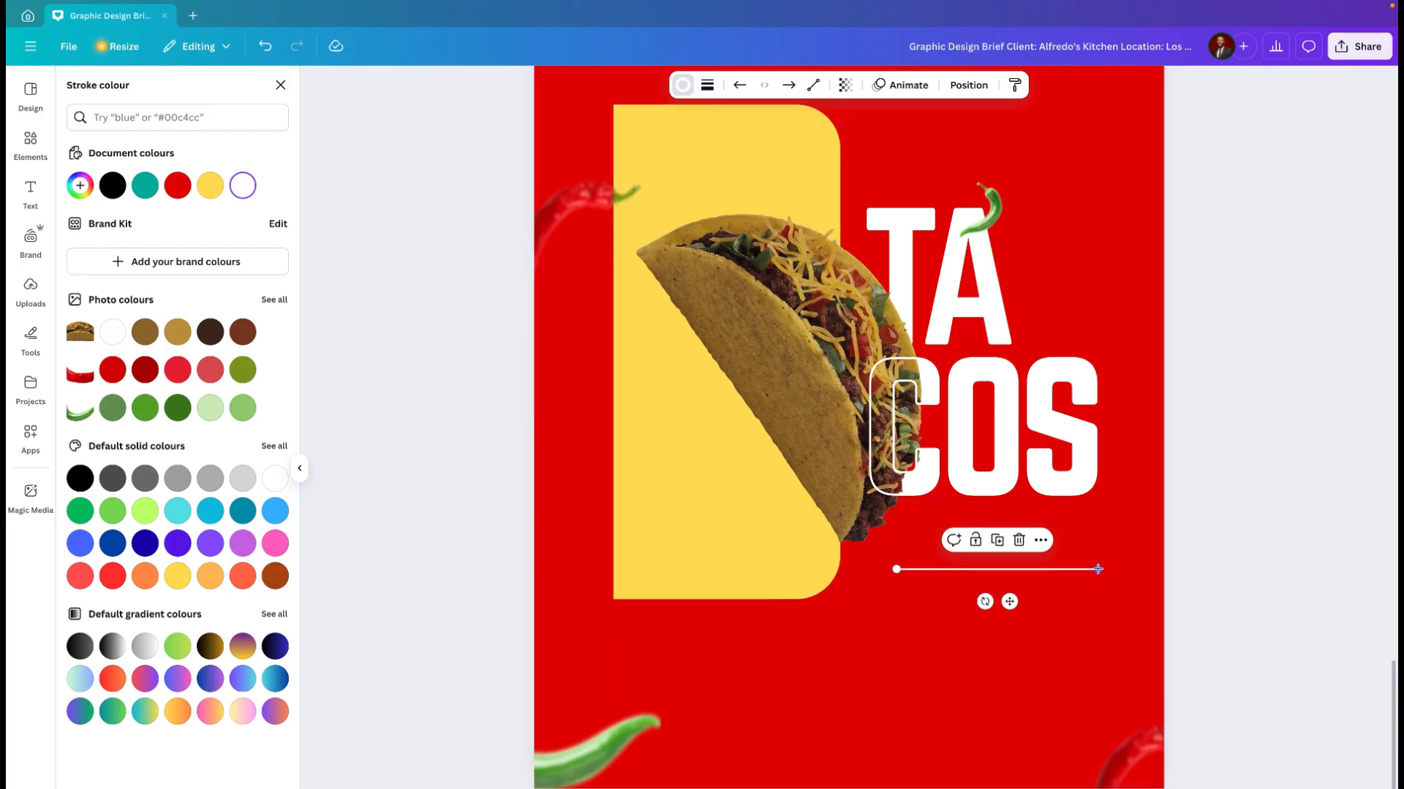
pyautogui.moveTo(1096, 570); pyautogui.dragTo(997, 557)
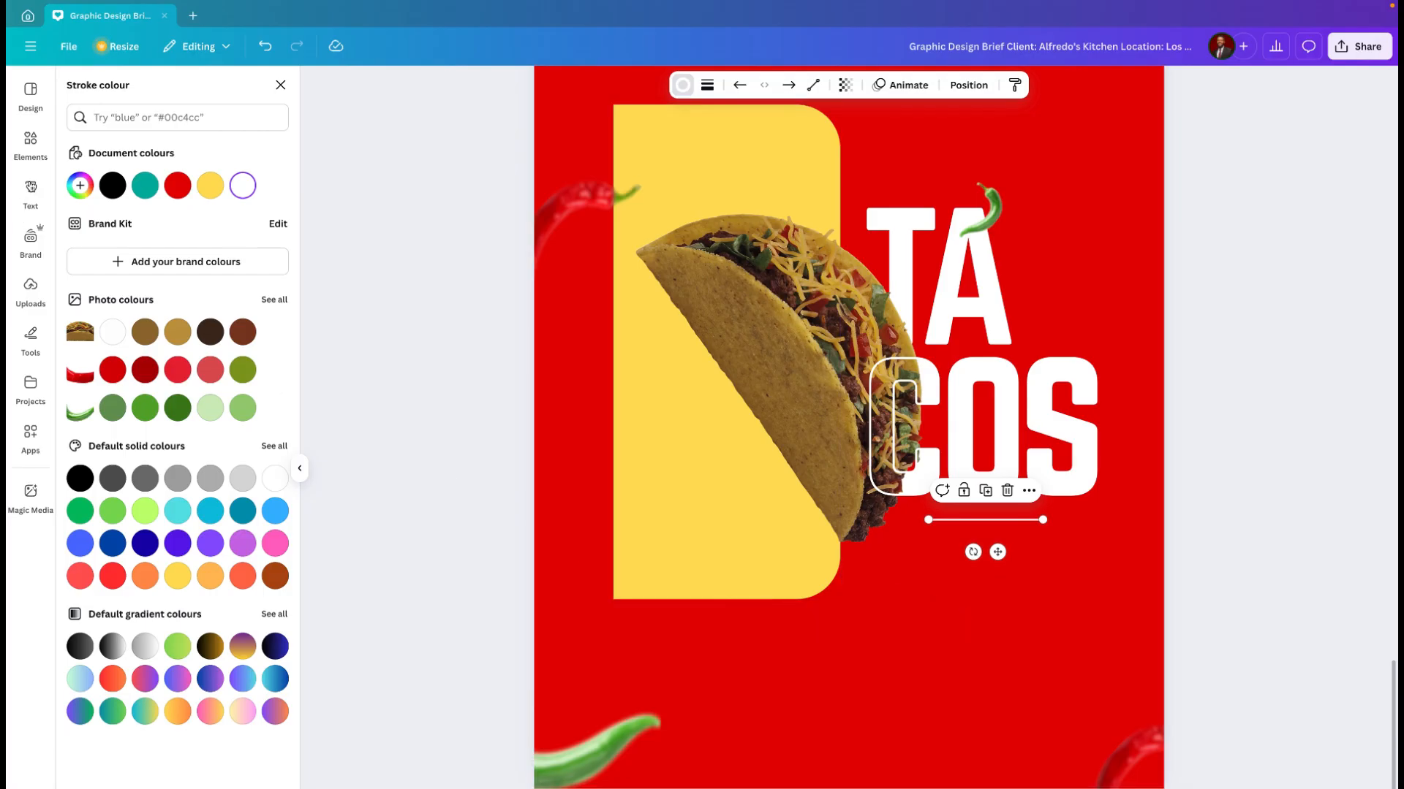
# Step: Add a one-line subheading reading "AVAILABLE ONLINE" at font size 36 below the white line
pyautogui.click(30, 196)
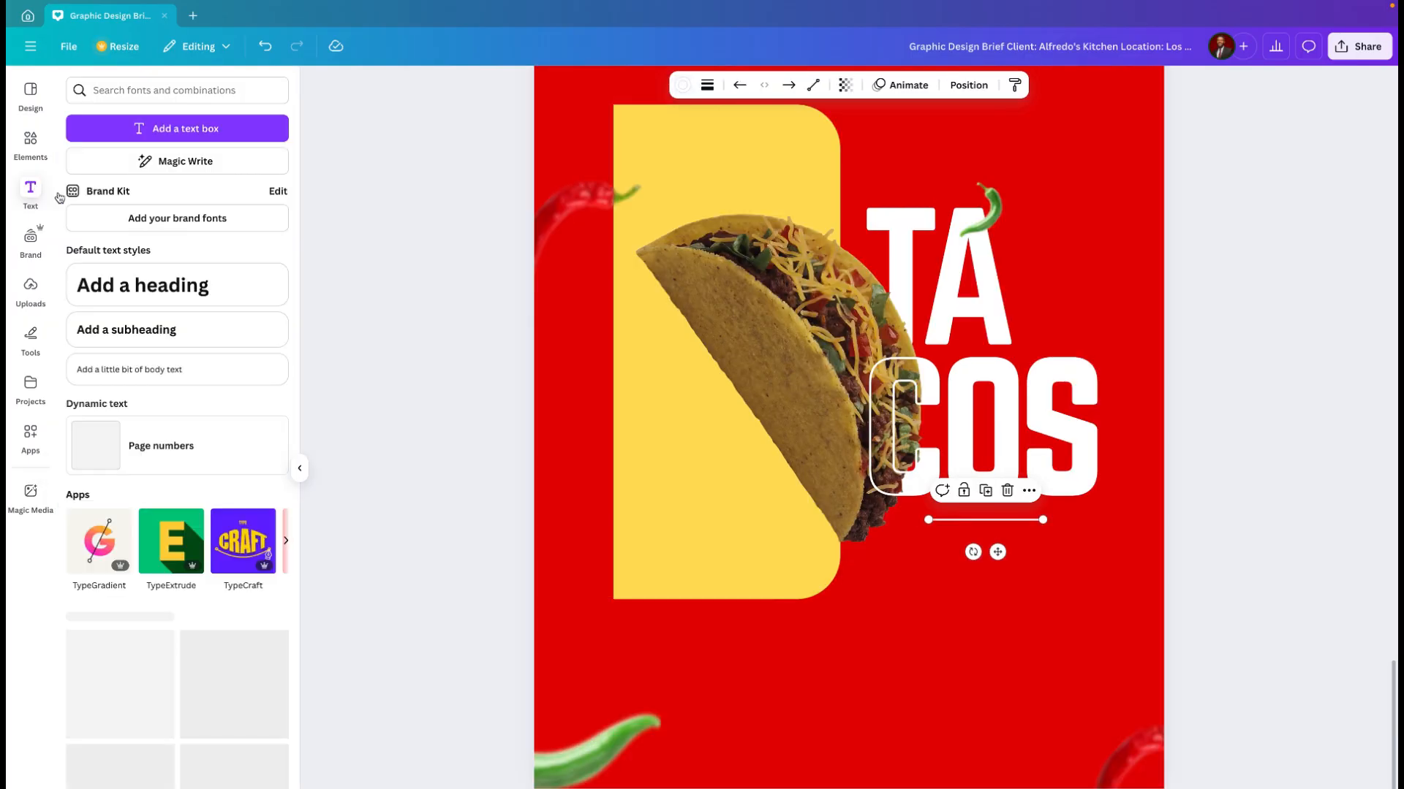
pyautogui.click(170, 331)
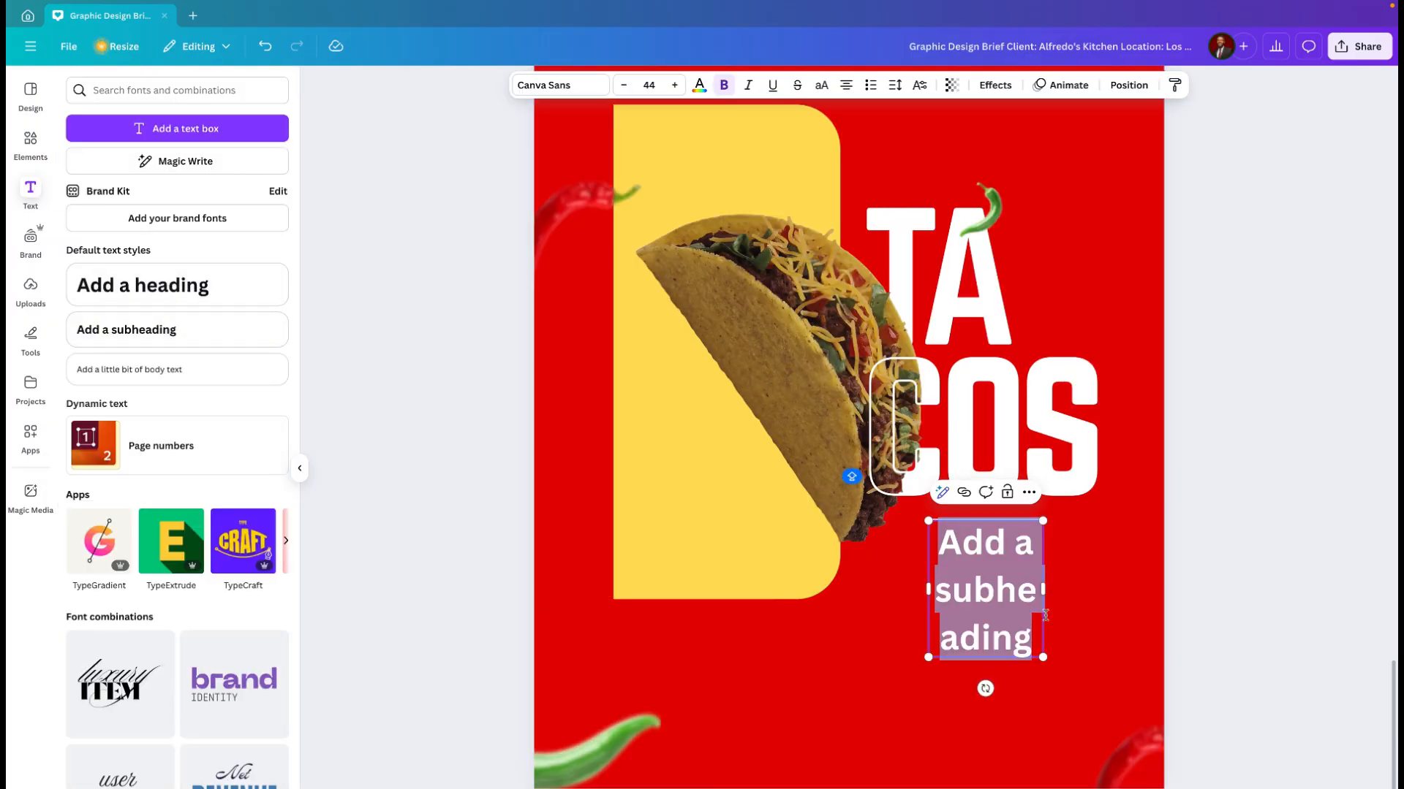
pyautogui.moveTo(1045, 590); pyautogui.dragTo(1270, 547)
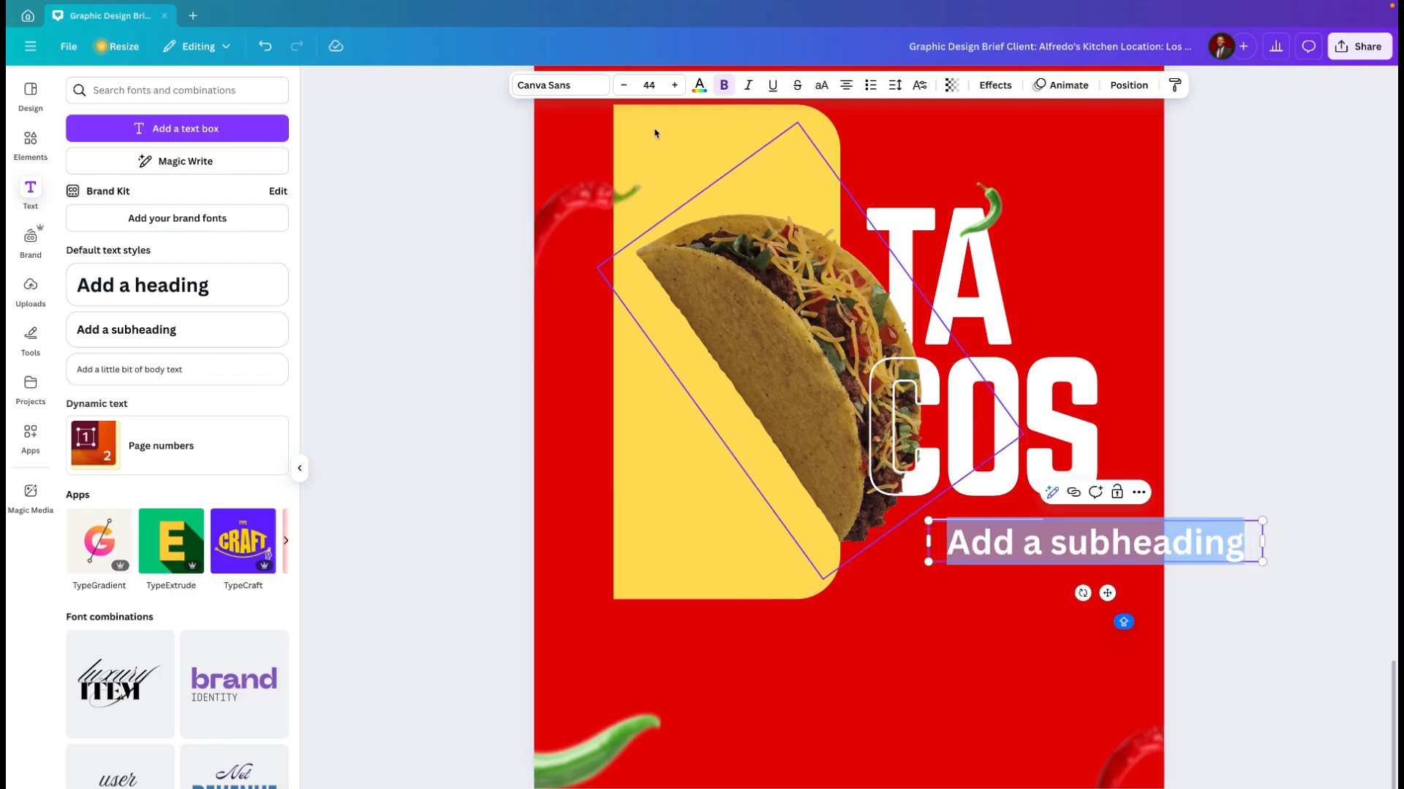
pyautogui.click(623, 86)
pyautogui.click(623, 85)
pyautogui.click(623, 85)
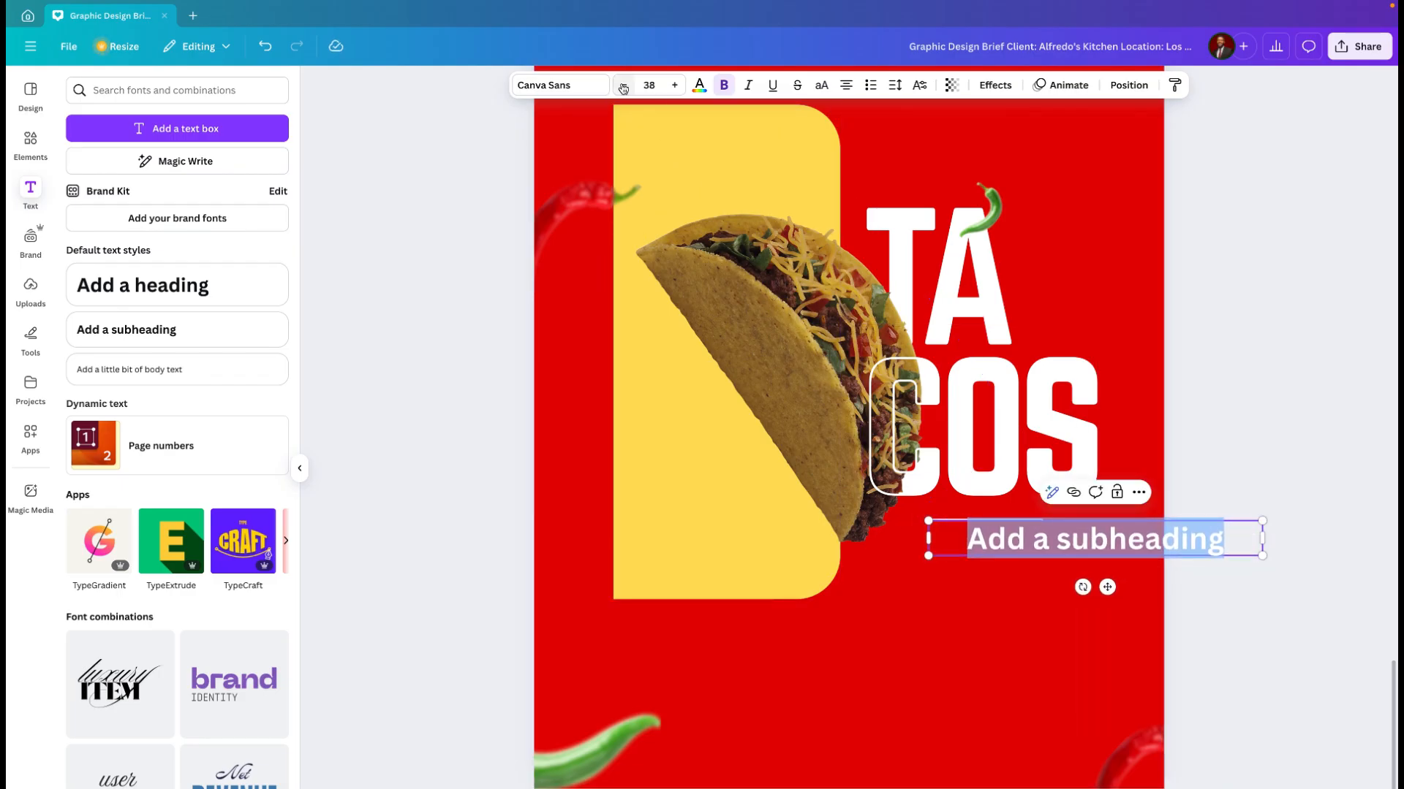
pyautogui.click(623, 86)
pyautogui.click(623, 85)
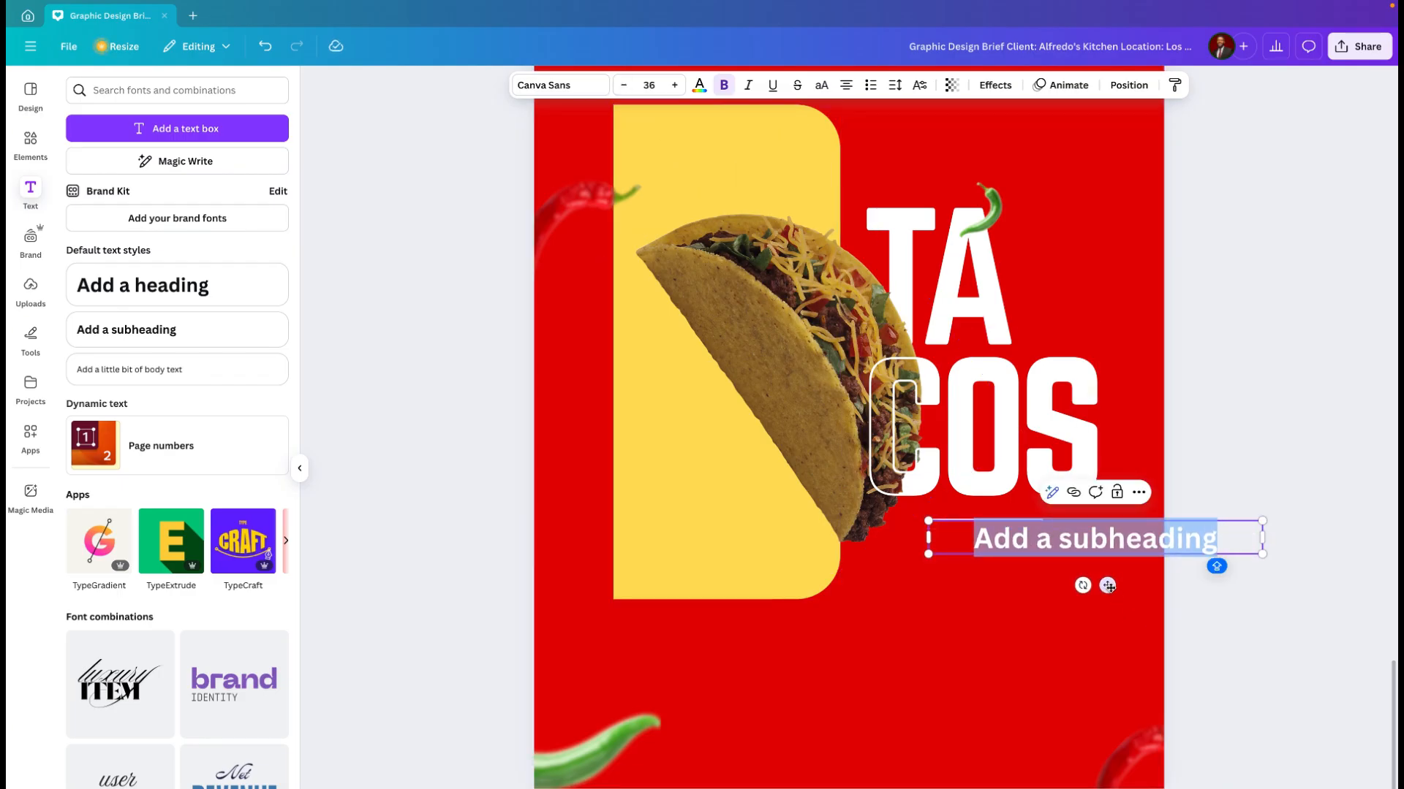
pyautogui.moveTo(1104, 586); pyautogui.dragTo(967, 657)
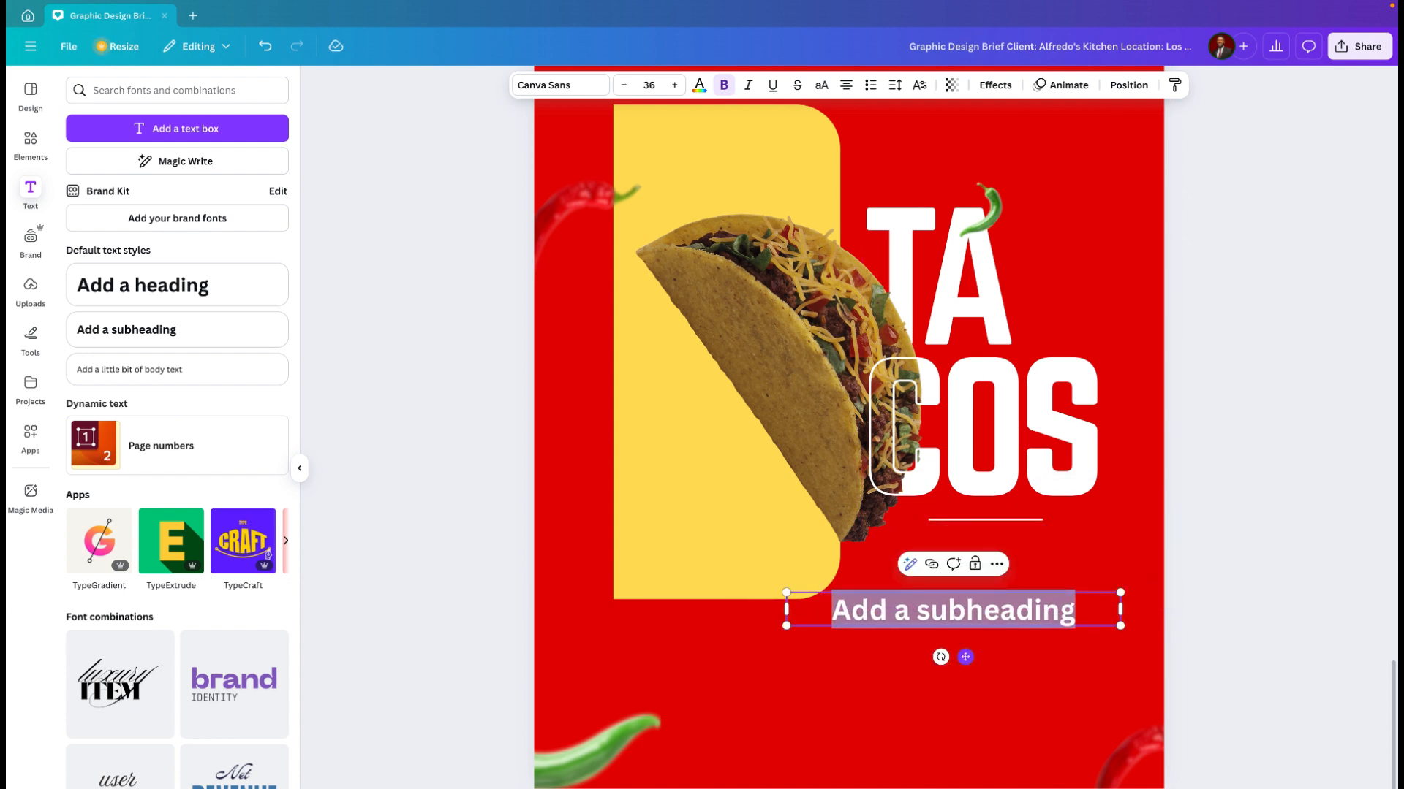
pyautogui.write('AVAILA')
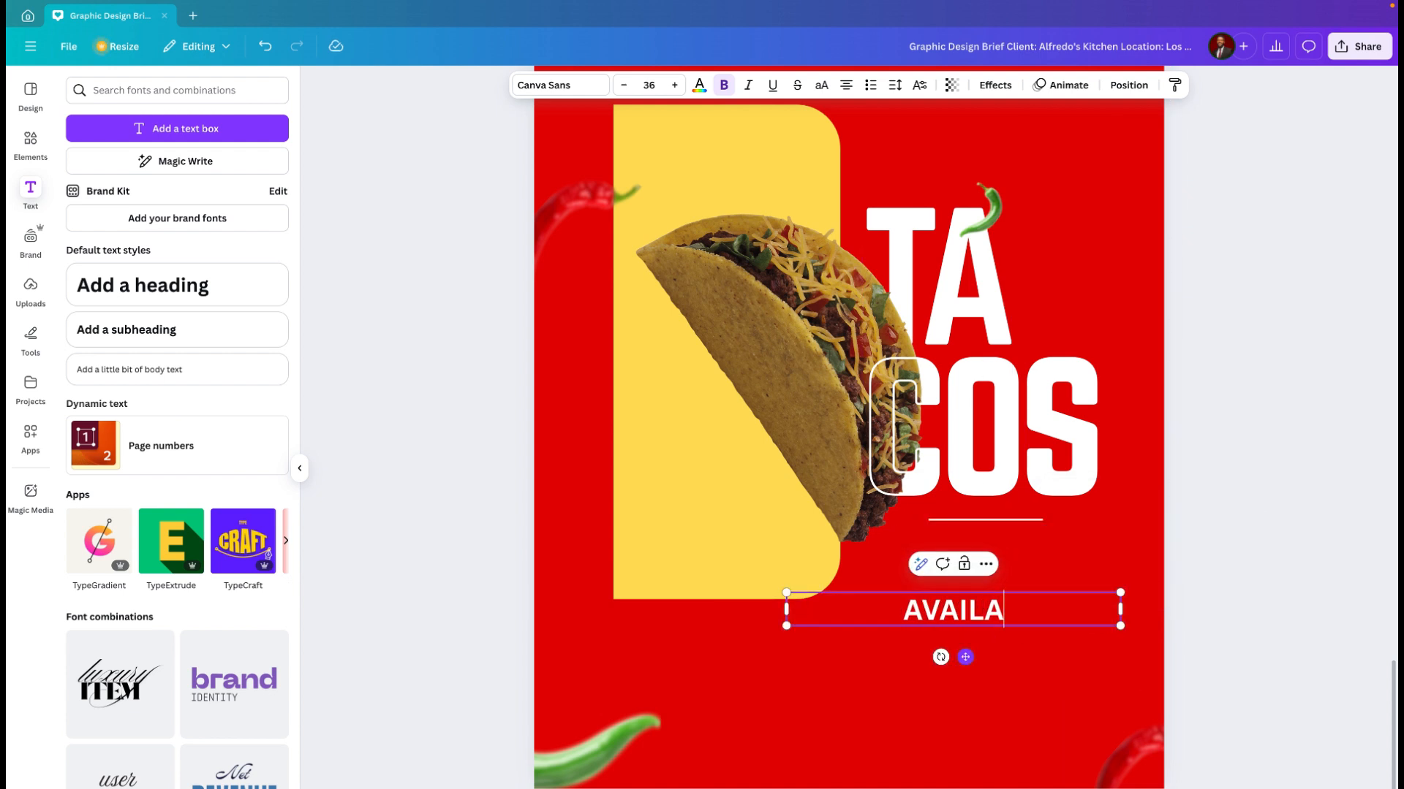
pyautogui.write('BLE ONLINE')
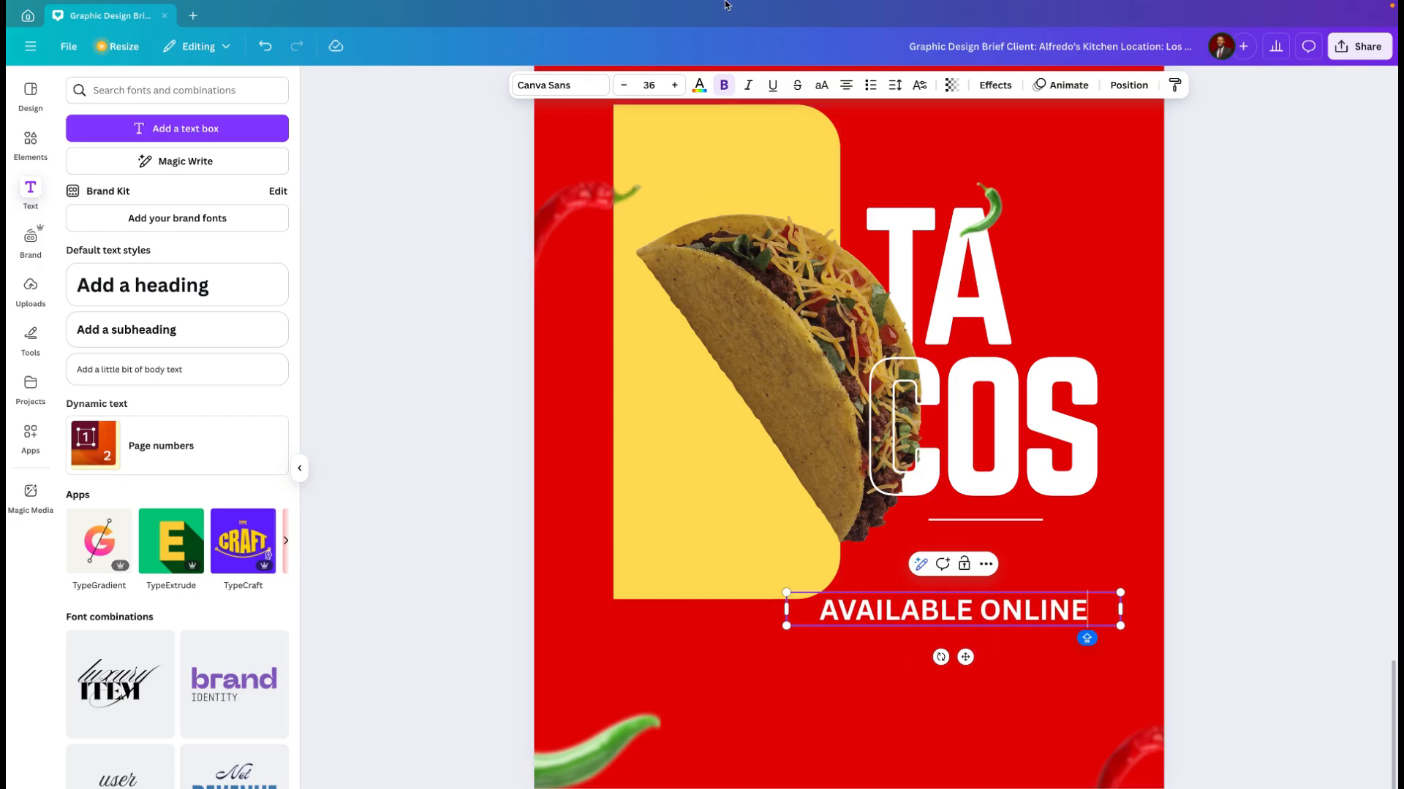
# Step: Colour the whole "AVAILABLE ONLINE" text yellow (#ffde59)
pyautogui.click(699, 88)
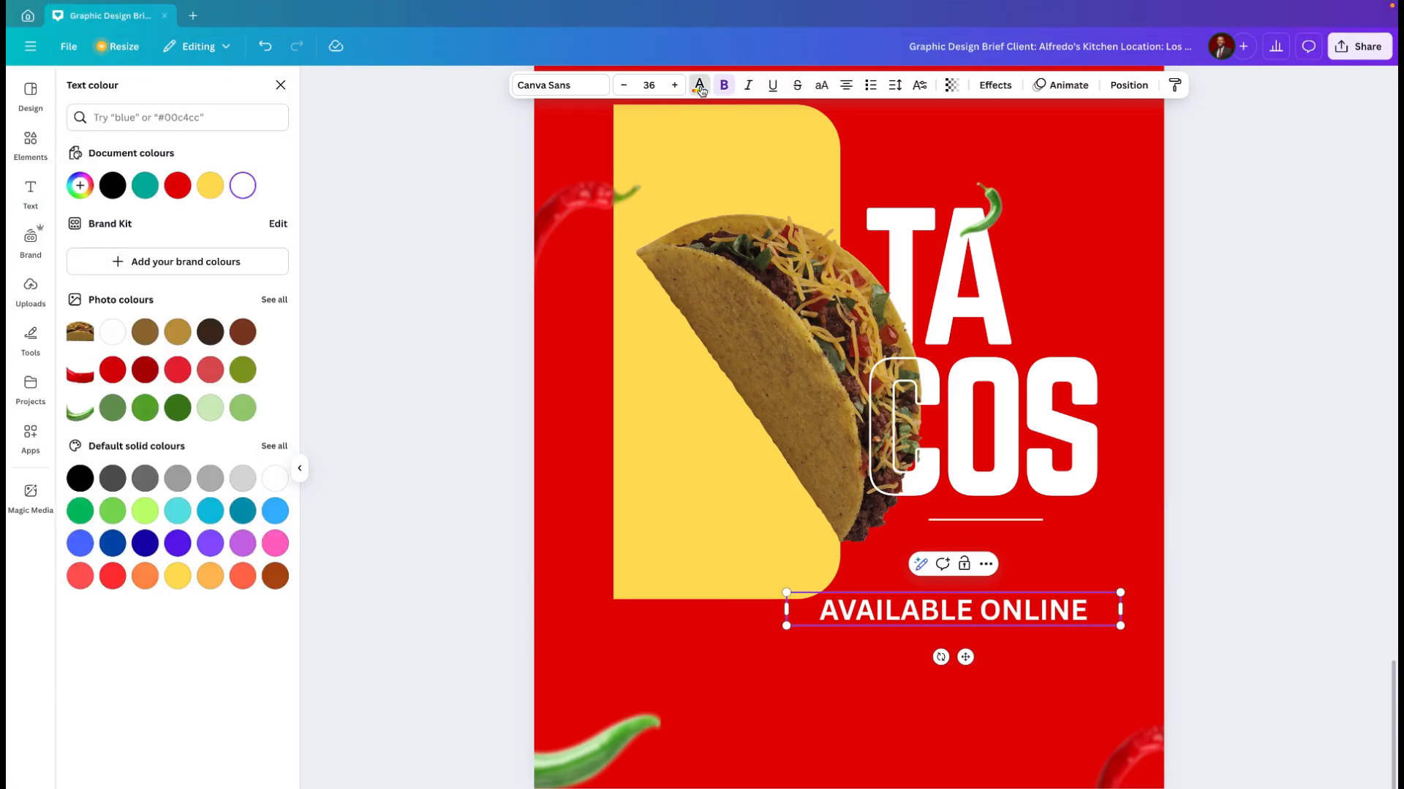
pyautogui.click(212, 188)
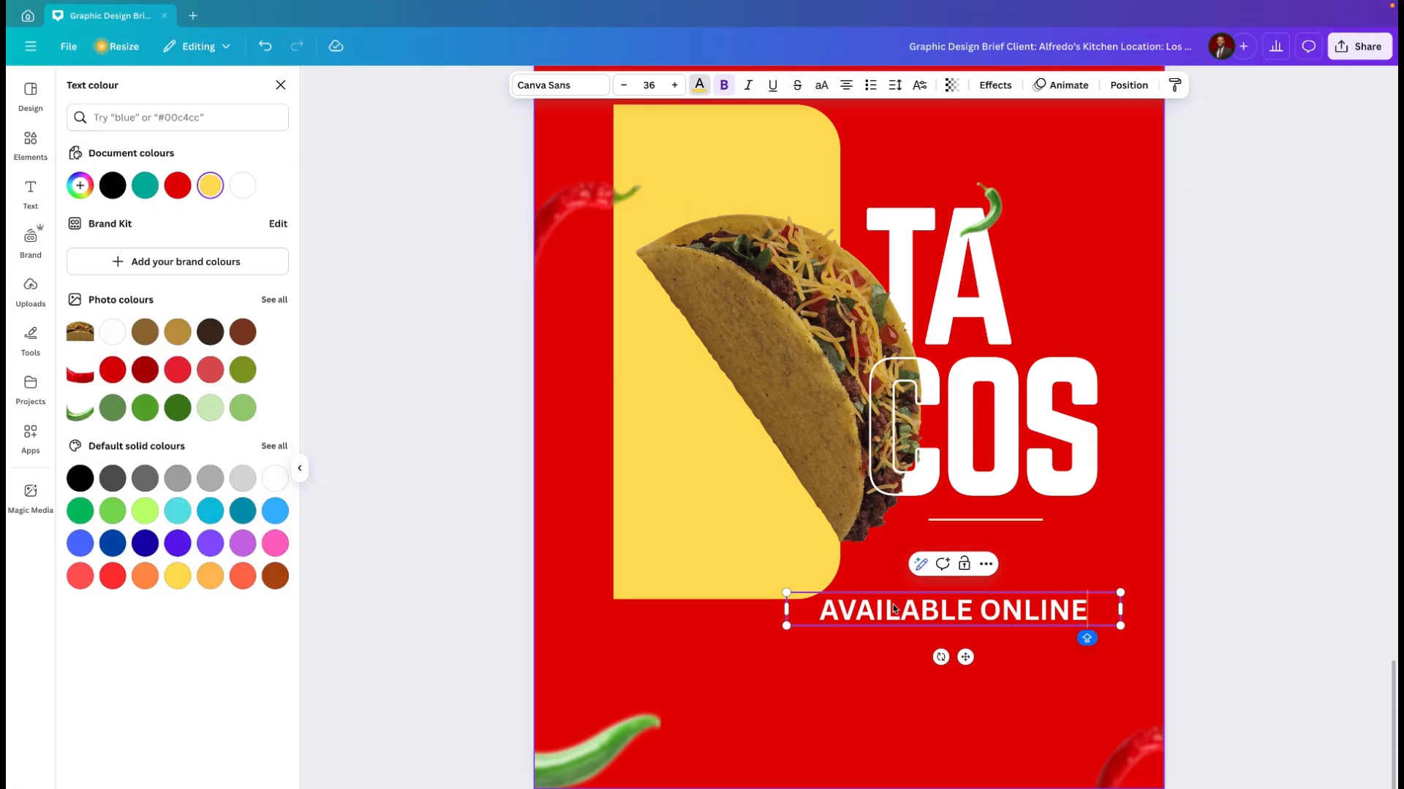
pyautogui.click(922, 615)
pyautogui.tripleClick(925, 618)
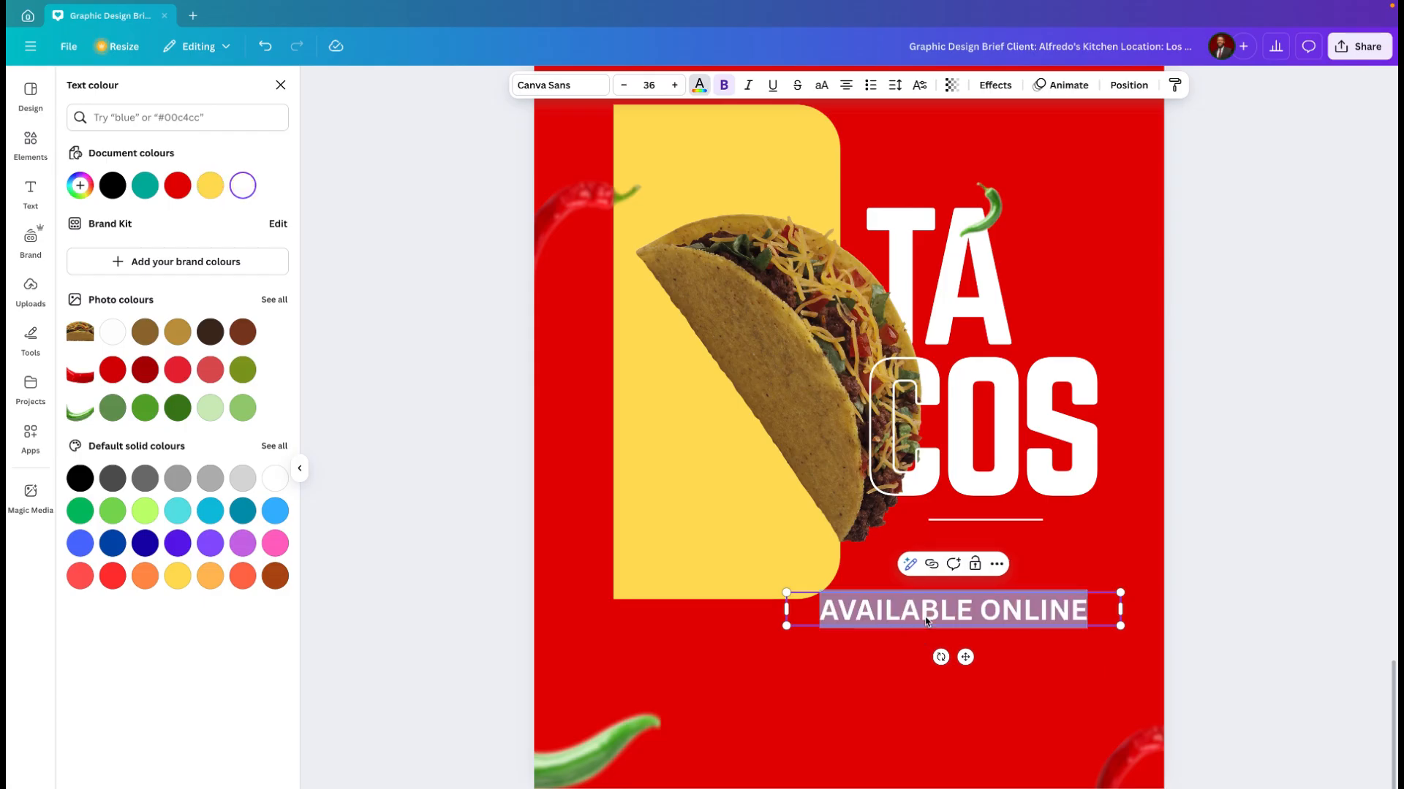
pyautogui.click(211, 187)
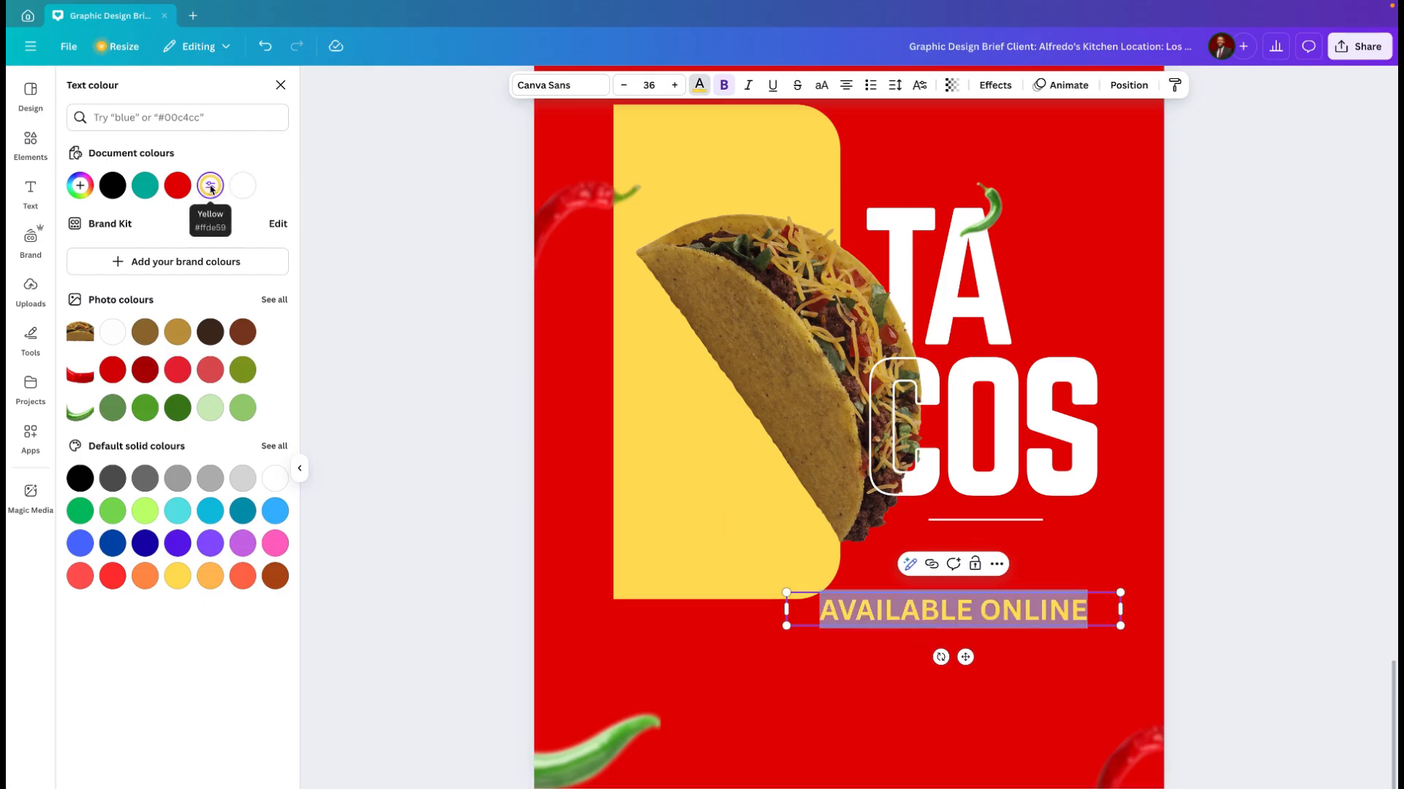
pyautogui.click(898, 691)
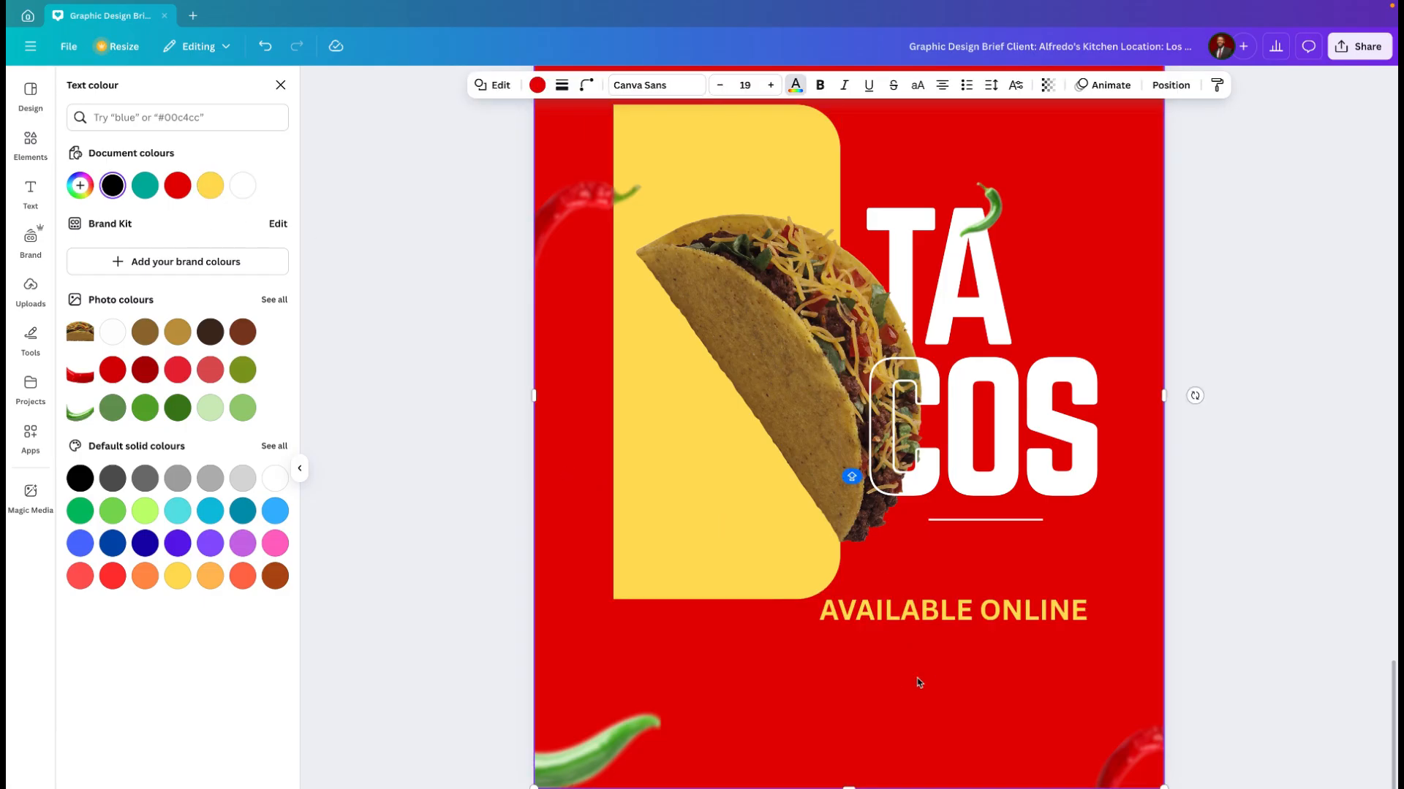
# Step: Scale the "AVAILABLE ONLINE" text down to about size 28.8 and move it up under the white line
pyautogui.click(976, 613)
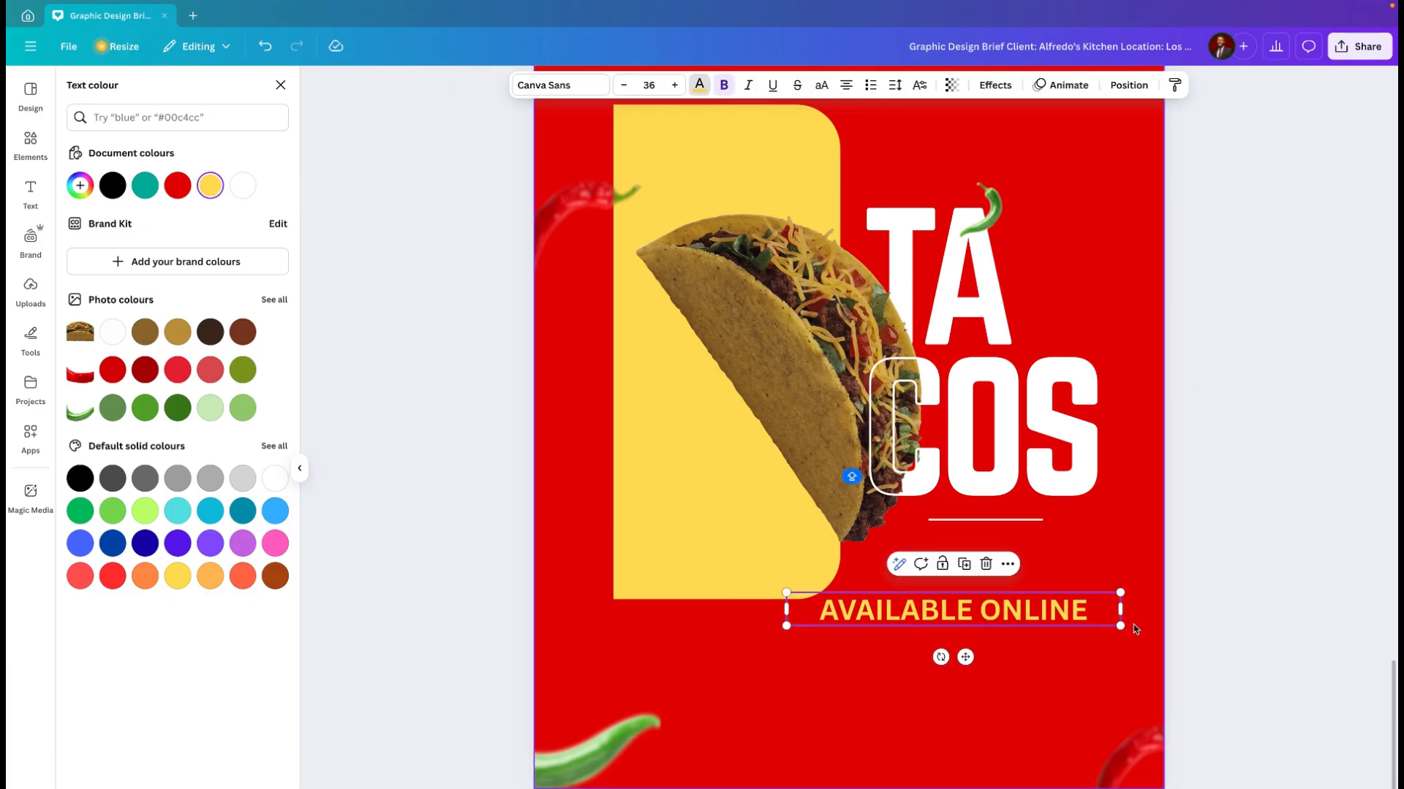
pyautogui.moveTo(1123, 613); pyautogui.dragTo(1002, 620)
pyautogui.moveTo(906, 651); pyautogui.dragTo(997, 593)
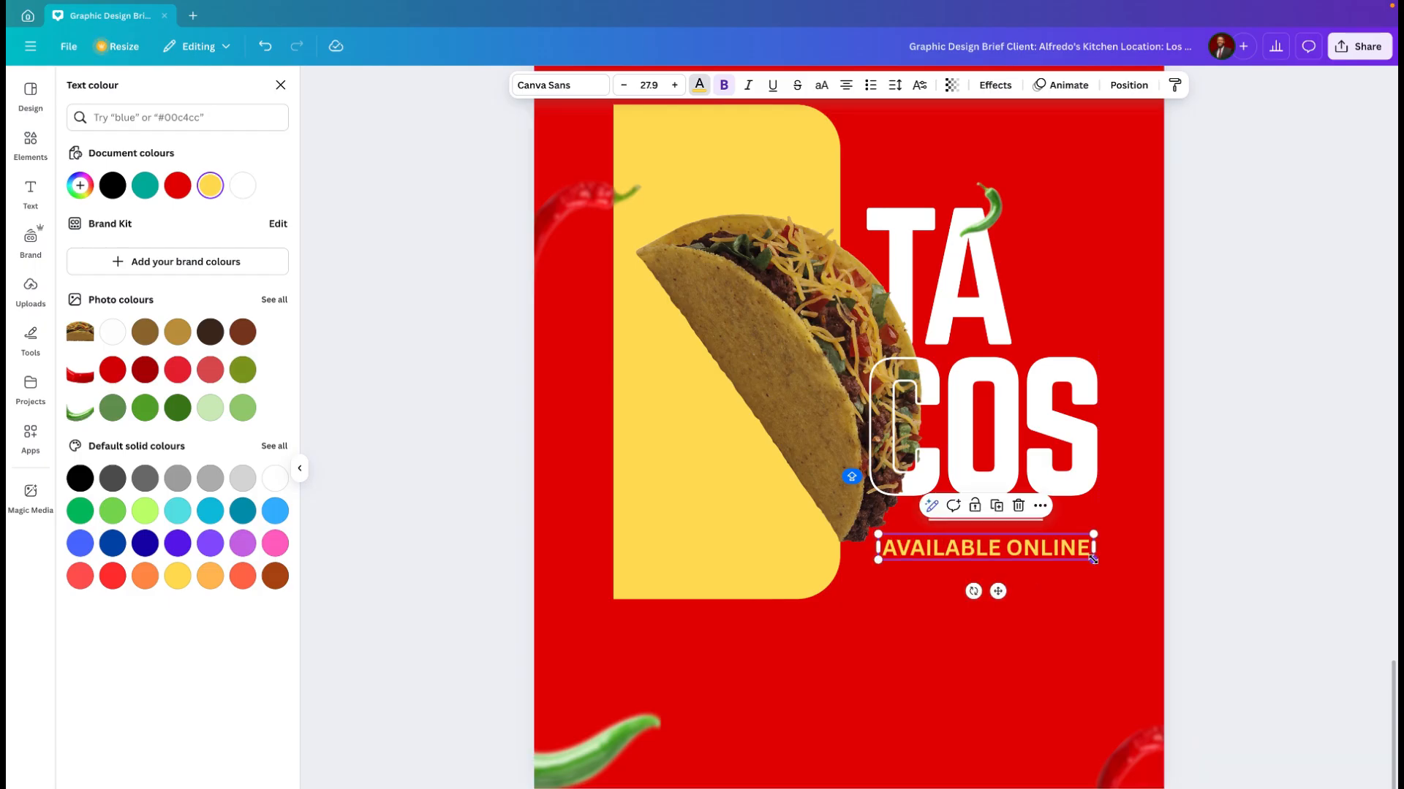
pyautogui.moveTo(1093, 559); pyautogui.dragTo(1103, 565)
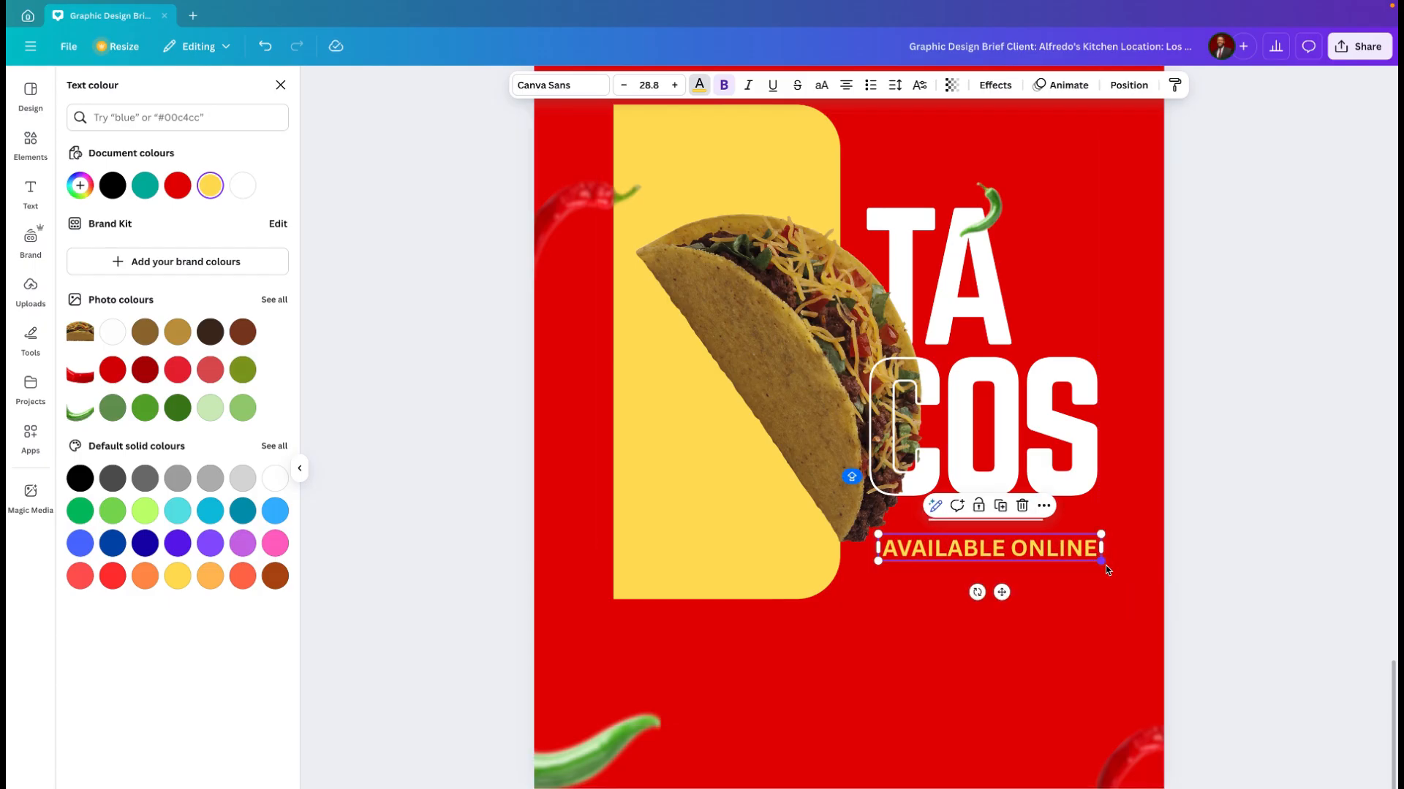
# Step: Fine-tune "AVAILABLE ONLINE" to about size 27.6 and align it closely beneath the line, centred on the "O" of "COS"
pyautogui.keyDown('ctrl'); pyautogui.scroll(3, 1105, 564); pyautogui.keyUp('ctrl')
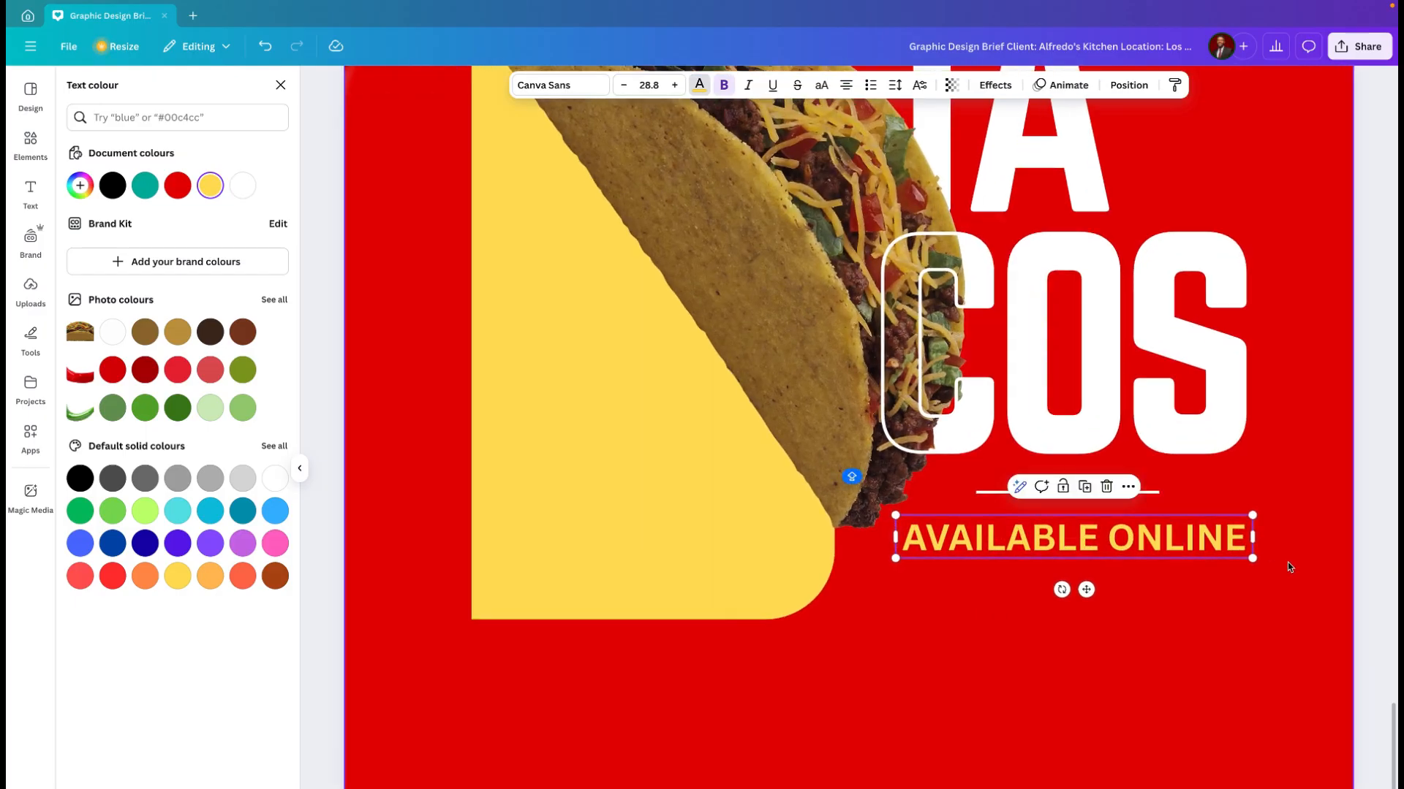
pyautogui.moveTo(1254, 560)
pyautogui.mouseDown()
pyautogui.moveTo(1210, 546)
pyautogui.moveTo(1240, 551)
pyautogui.mouseUp()
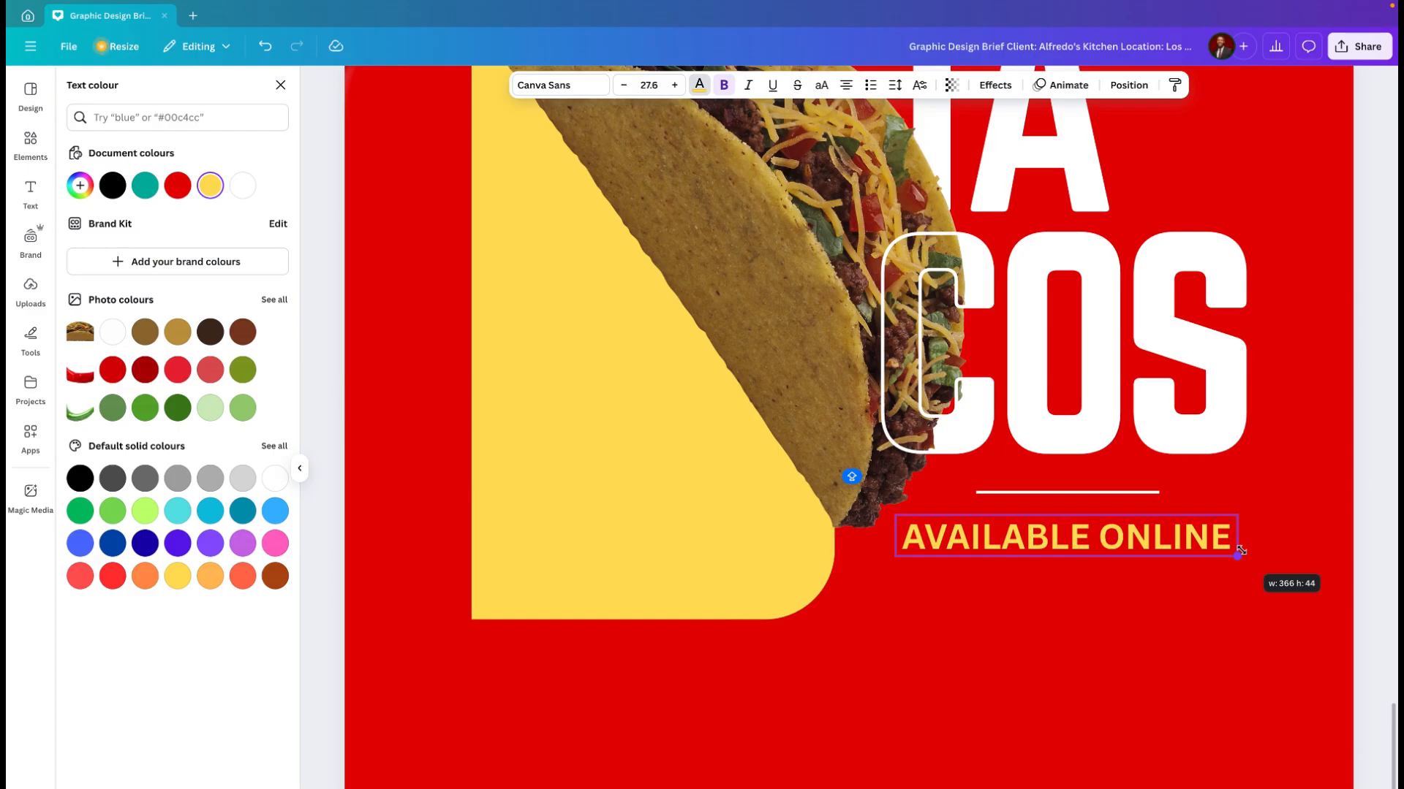
pyautogui.moveTo(1241, 551); pyautogui.dragTo(1241, 551)
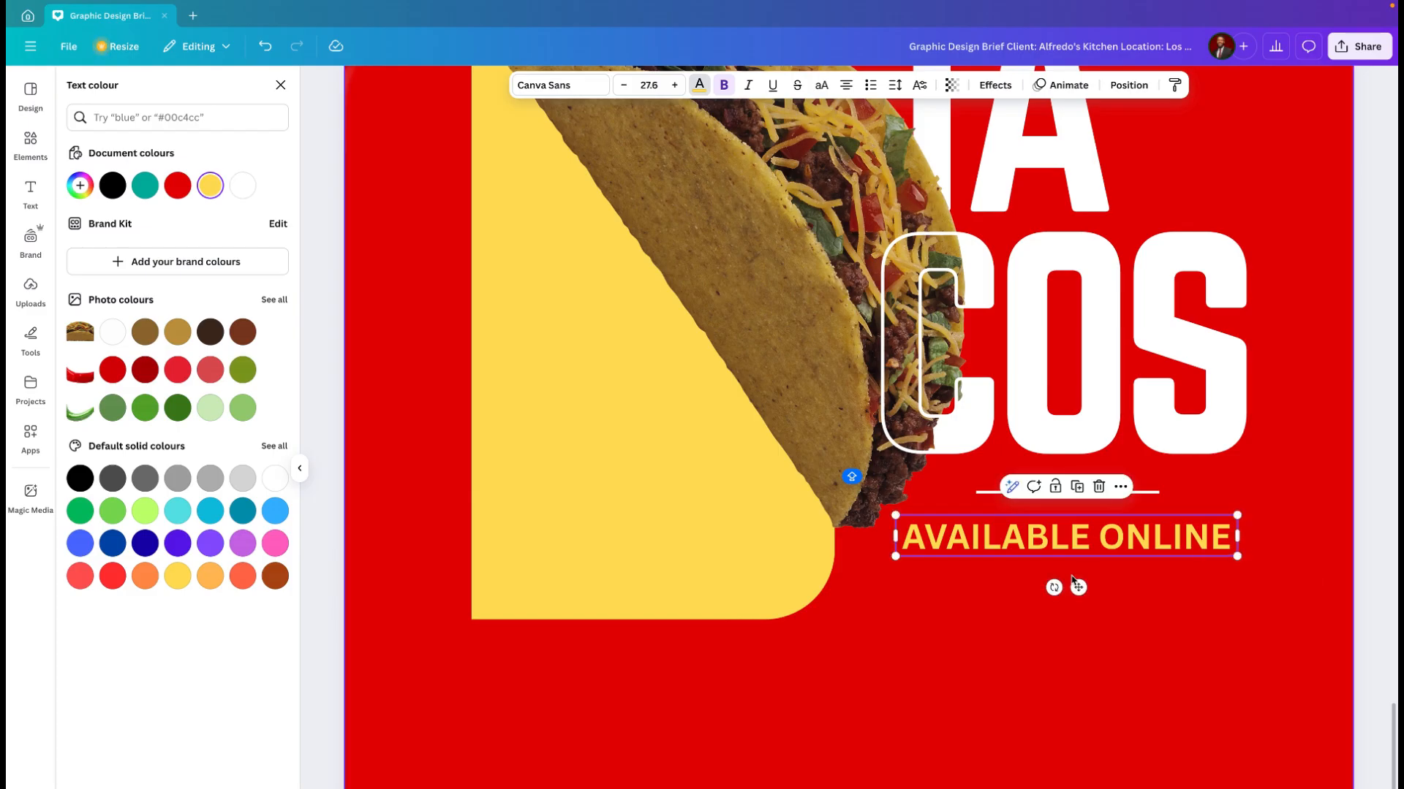
pyautogui.moveTo(1093, 587)
pyautogui.mouseDown()
pyautogui.moveTo(1112, 583)
pyautogui.moveTo(1075, 584)
pyautogui.mouseUp()
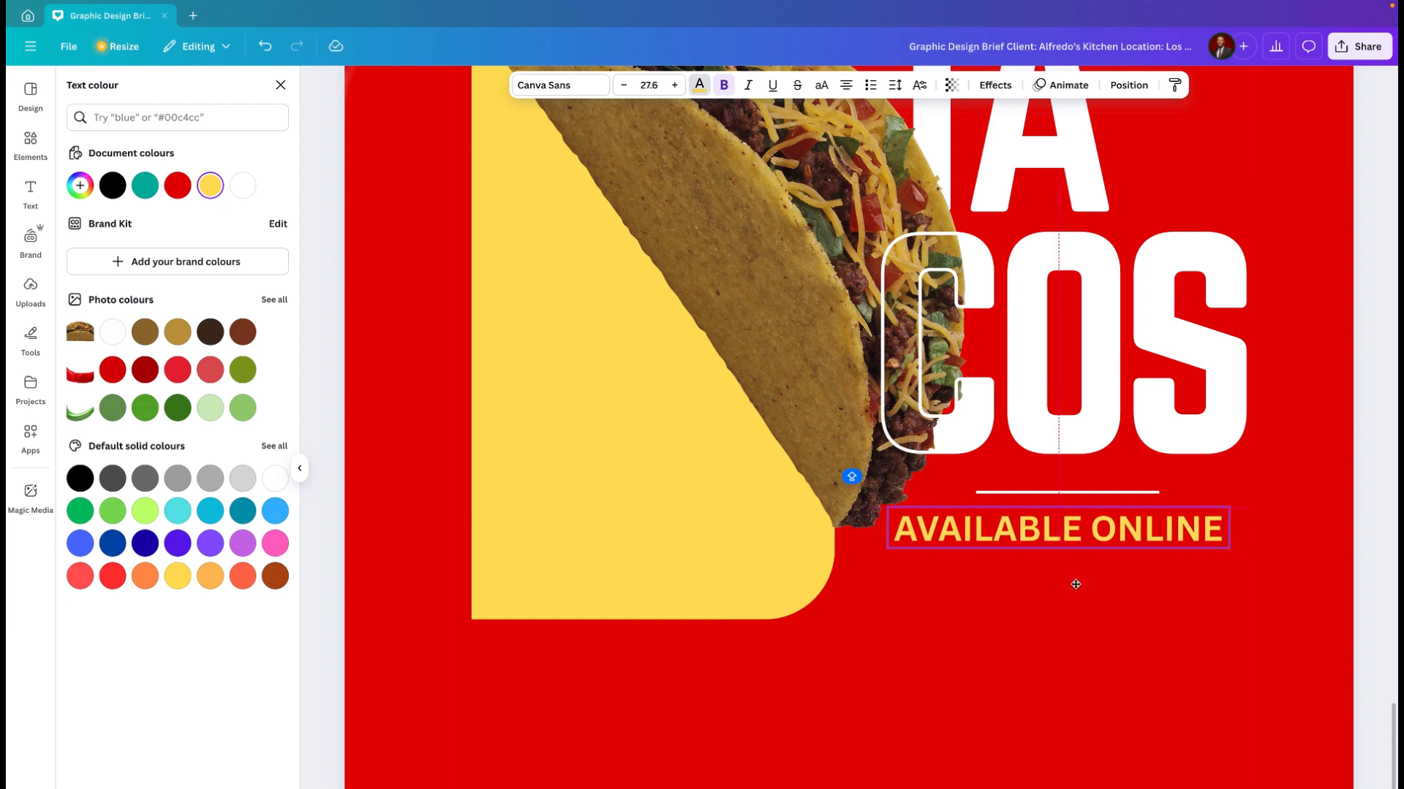
pyautogui.moveTo(1075, 584); pyautogui.dragTo(1075, 585)
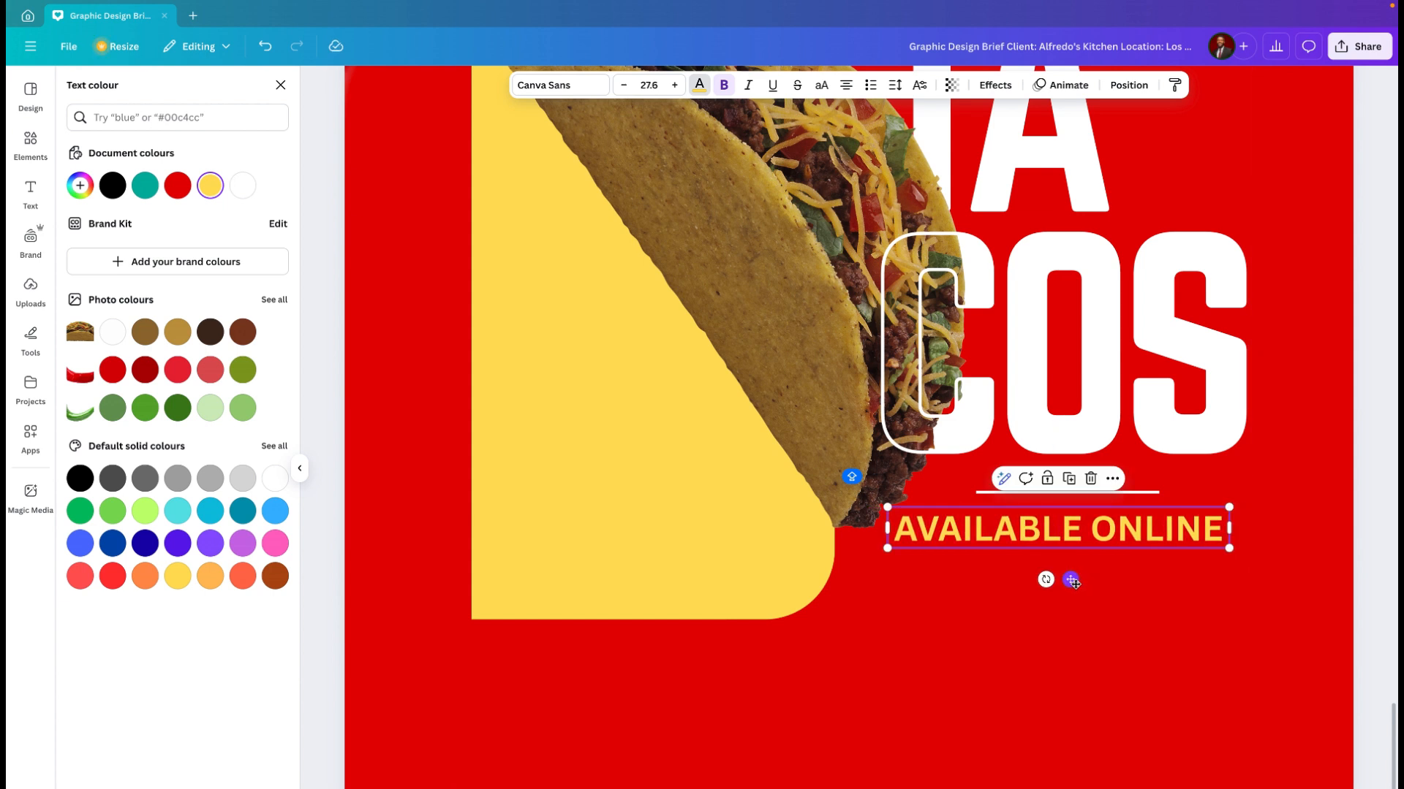
pyautogui.click(1123, 631)
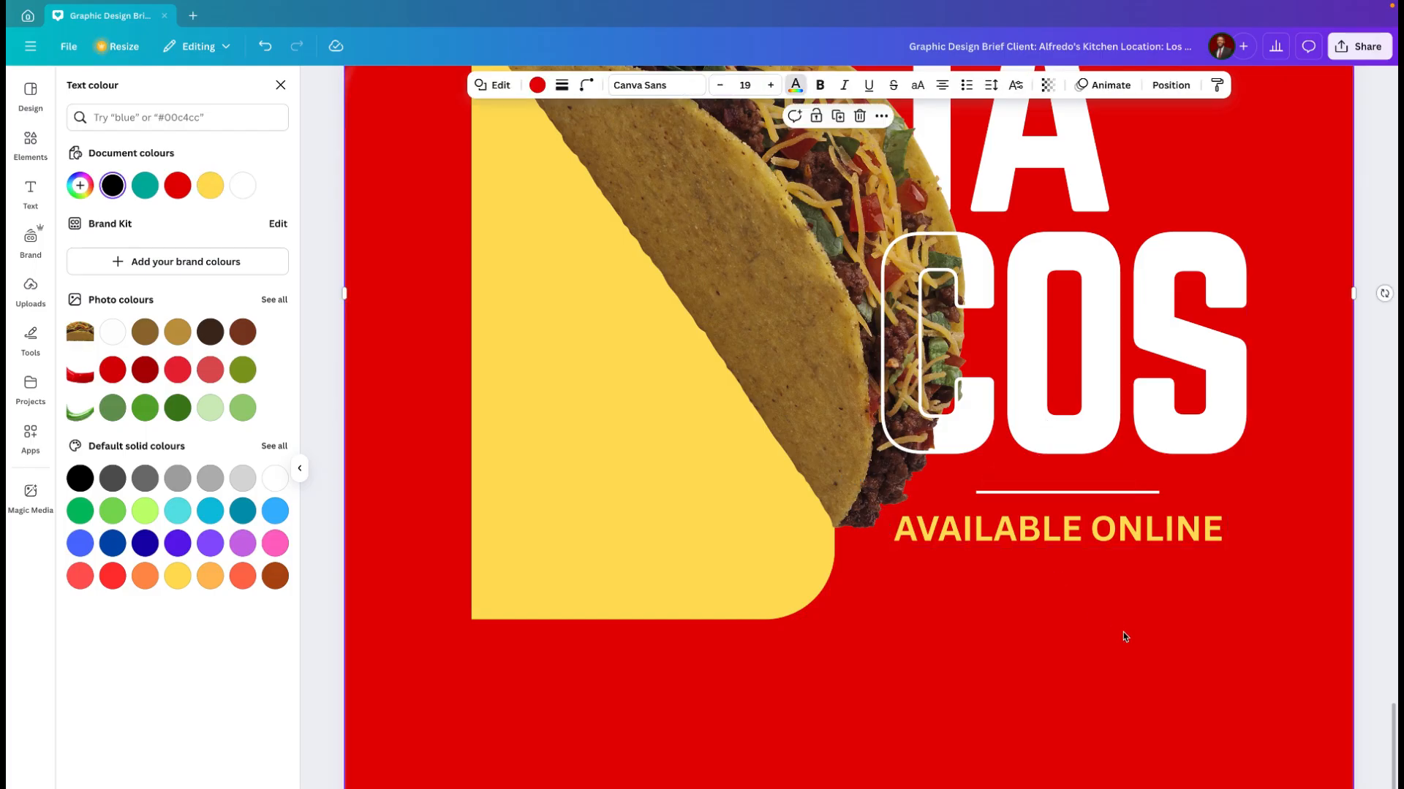
pyautogui.scroll(-5, 1008, 644)
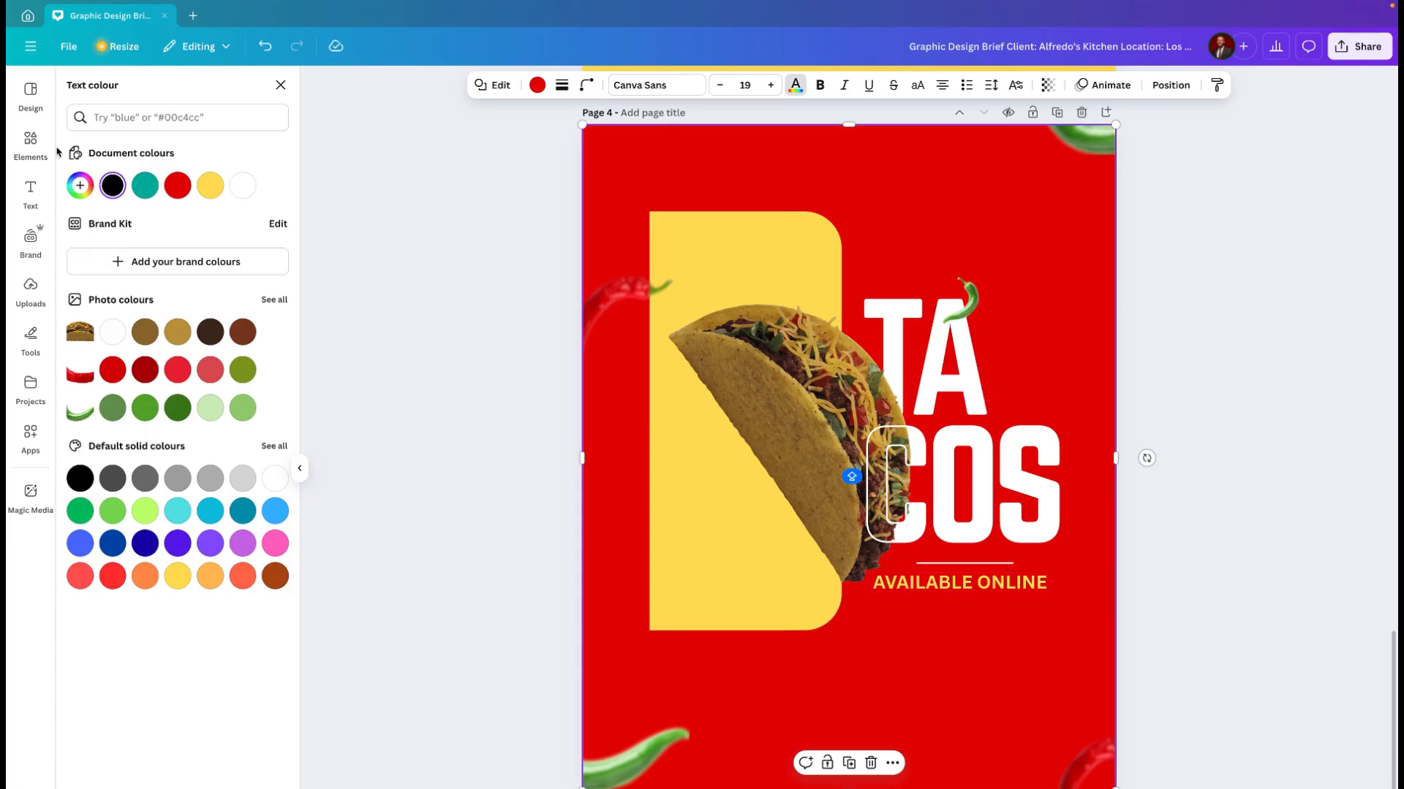
# Step: Search the elements for "website icon" and add the solid circular globe graphic with a cursor arrow to page 4
pyautogui.click(32, 143)
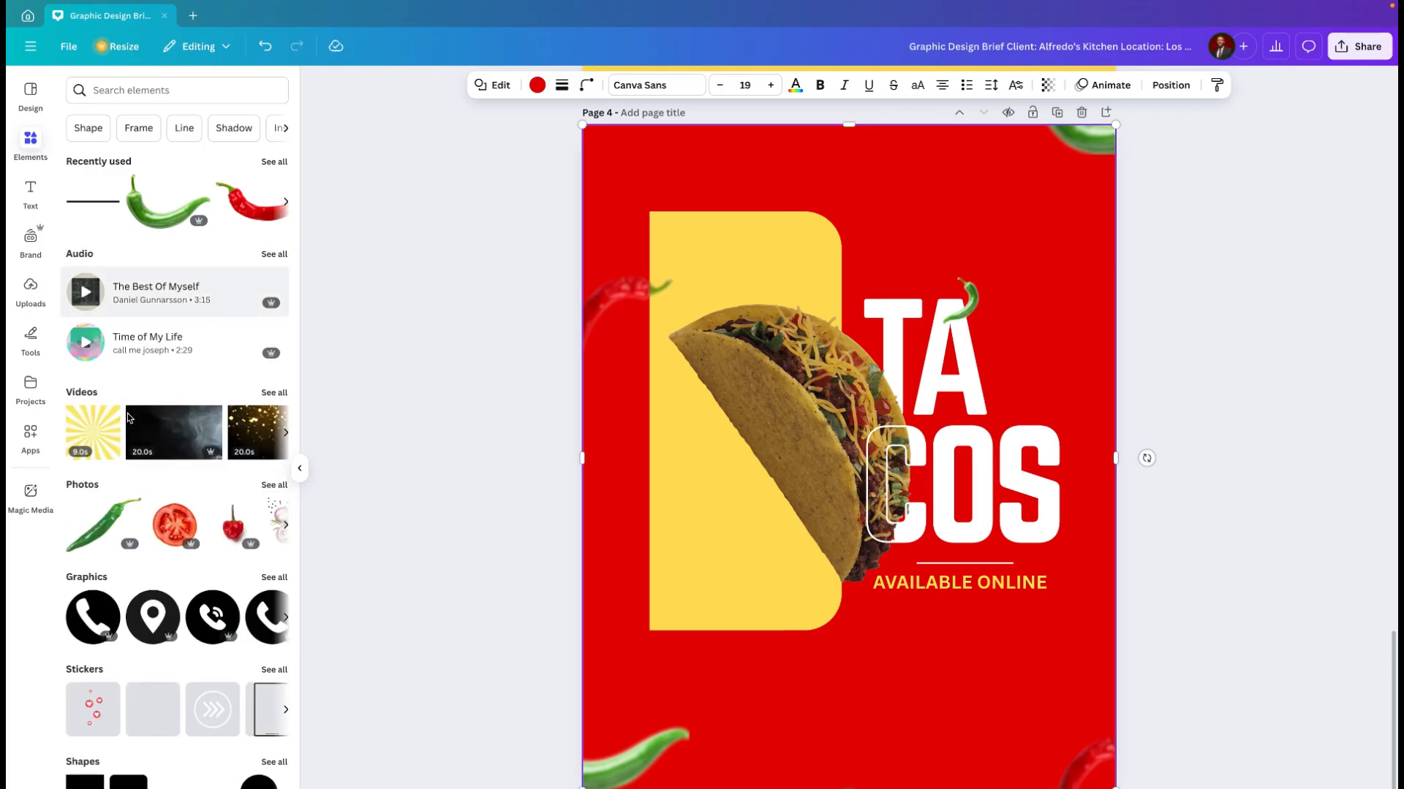
pyautogui.click(194, 91)
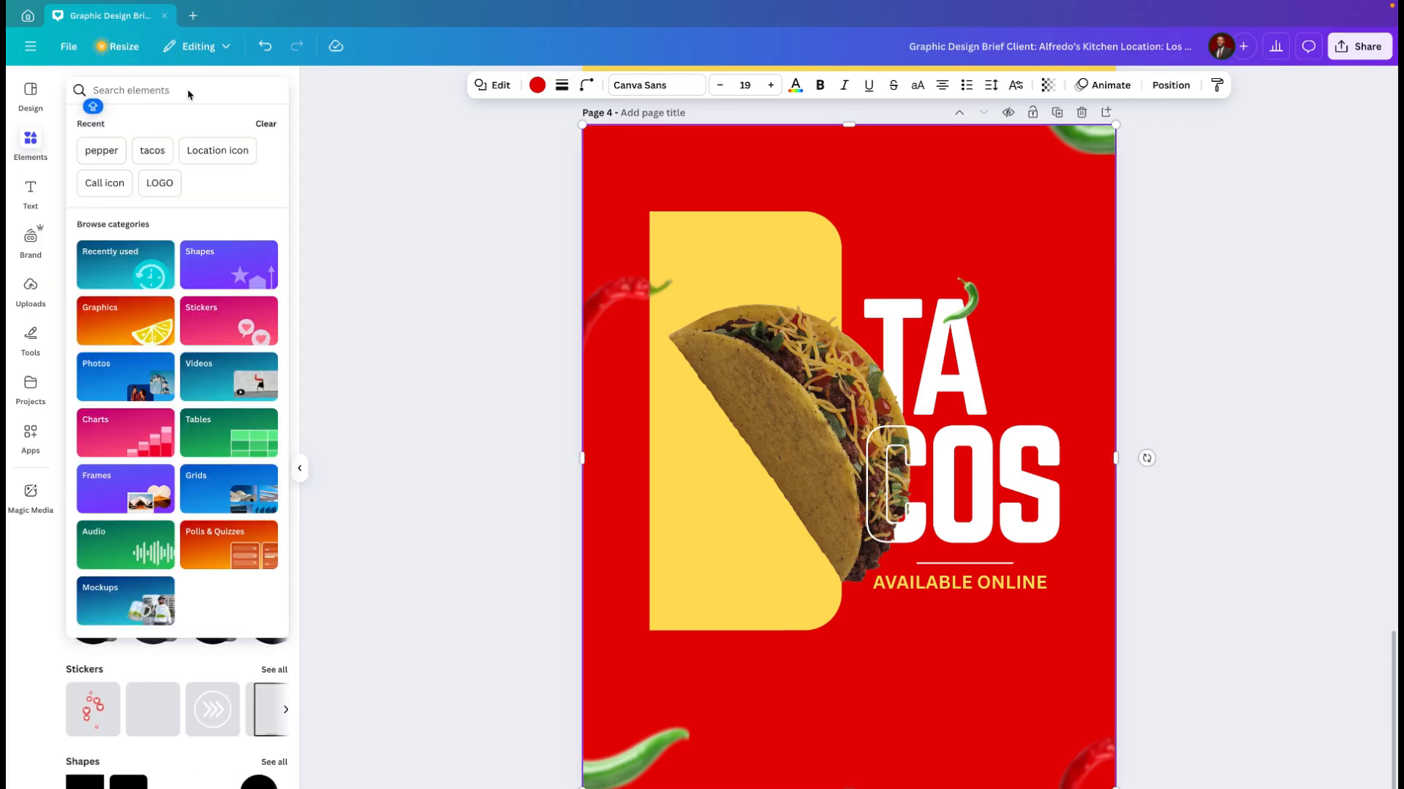
pyautogui.write('WEB')
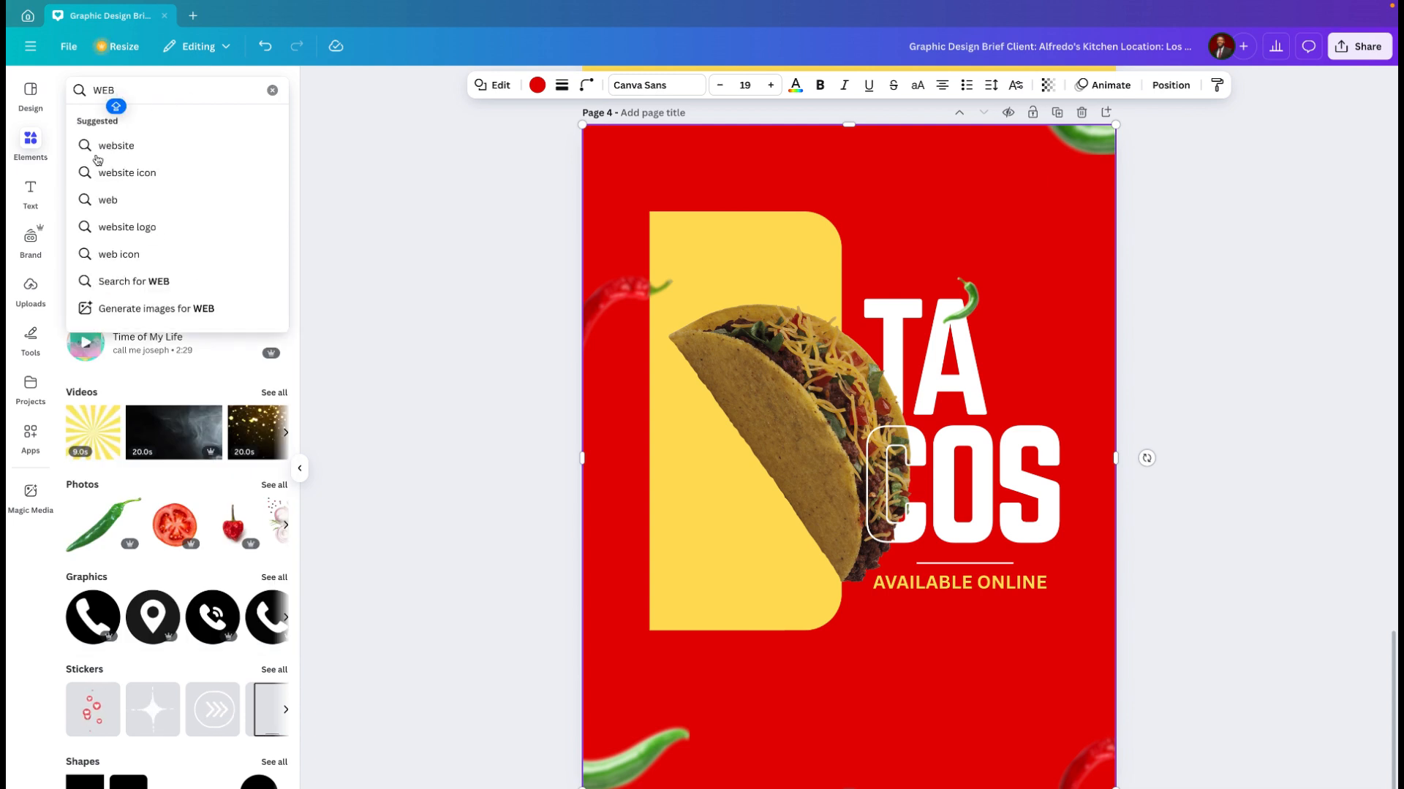
pyautogui.click(140, 174)
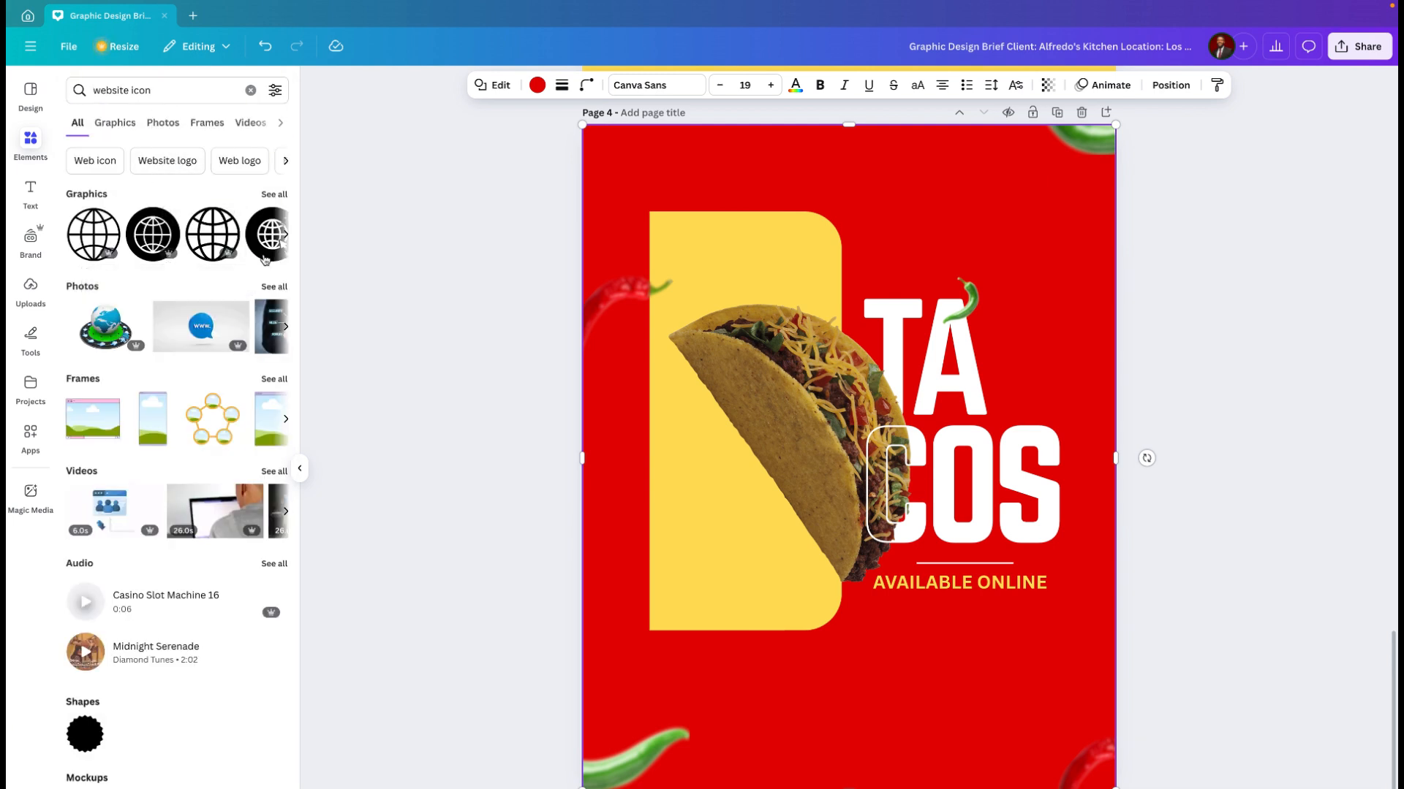
pyautogui.hscroll(3, 249, 252)
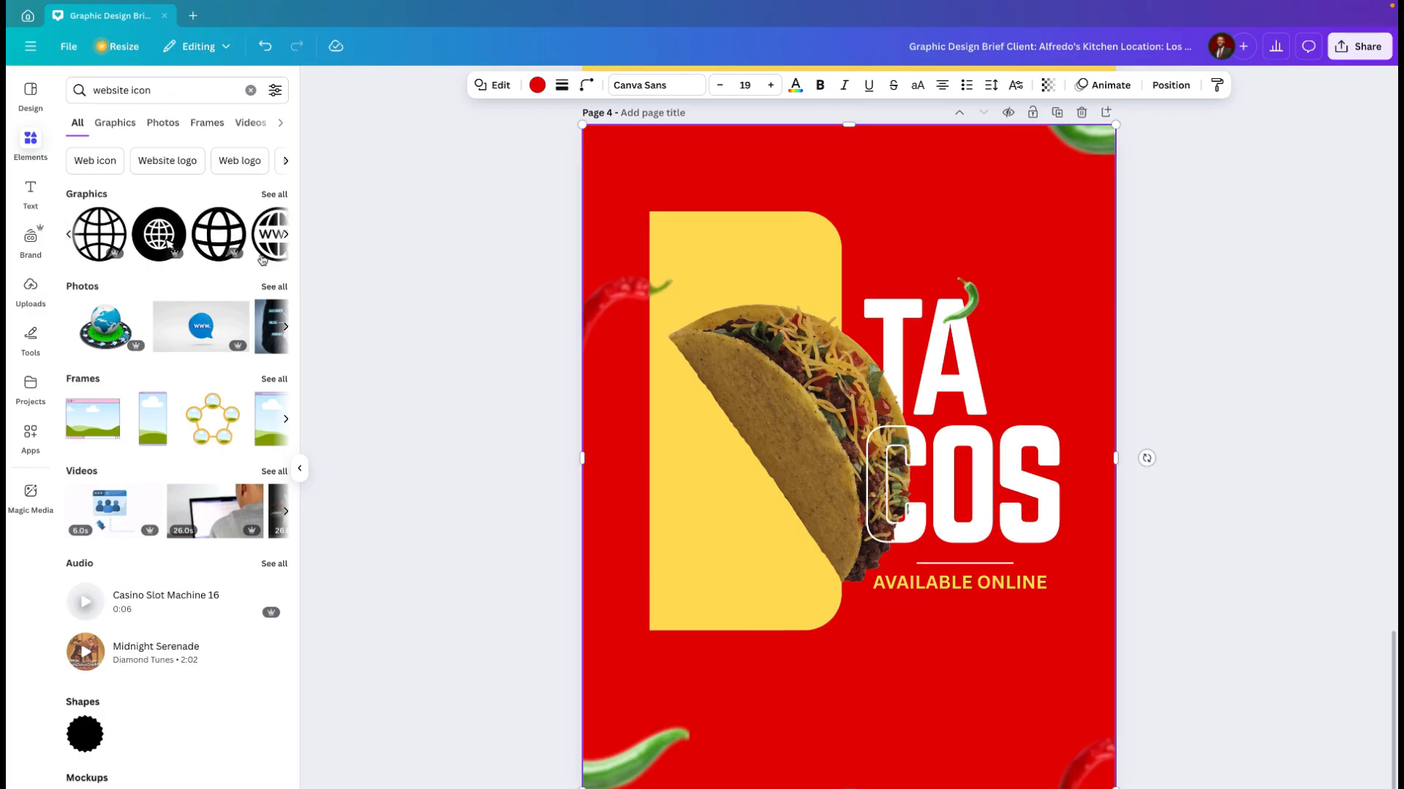
pyautogui.click(168, 248)
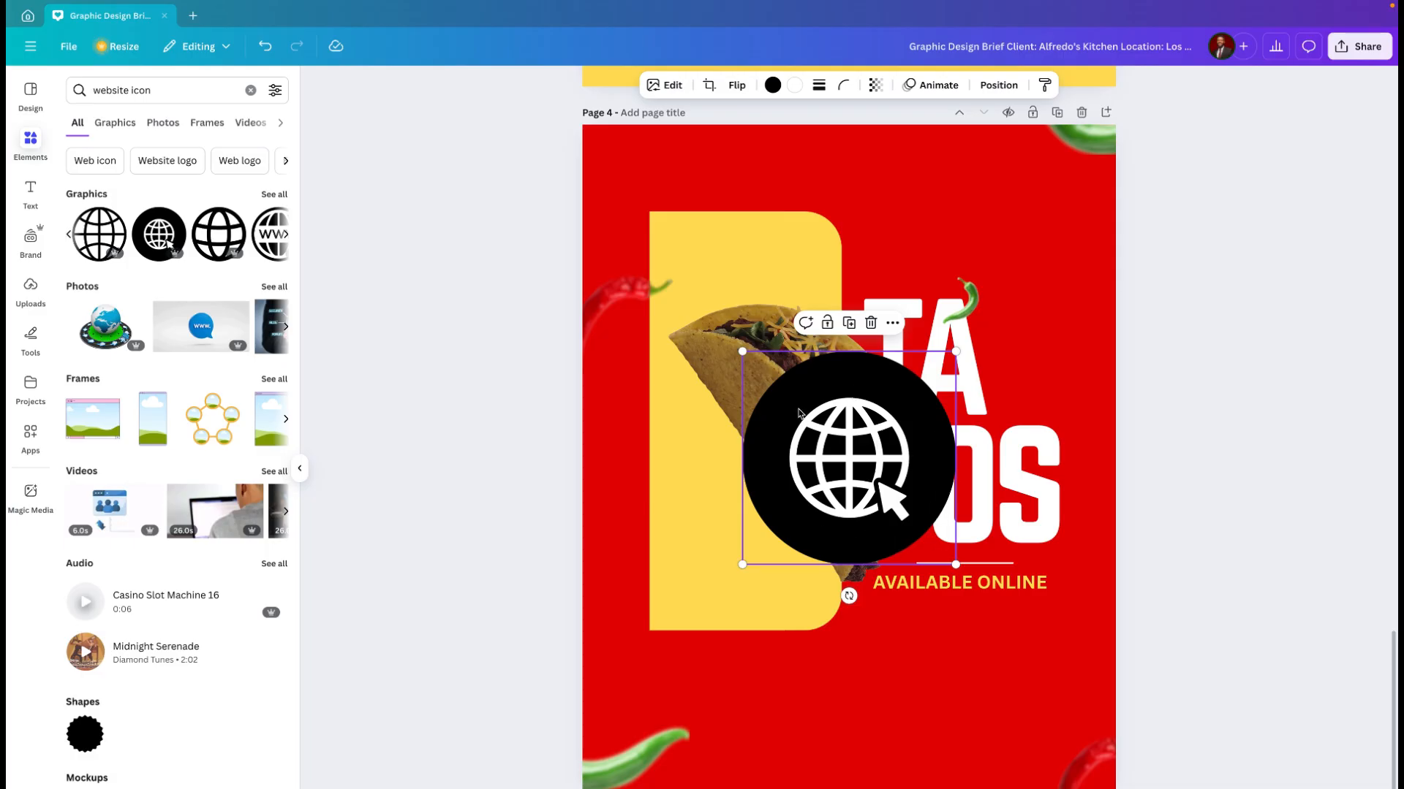
# Step: Recolour the website icon with a white circle and a vivid red (#e40303) globe
pyautogui.click(773, 85)
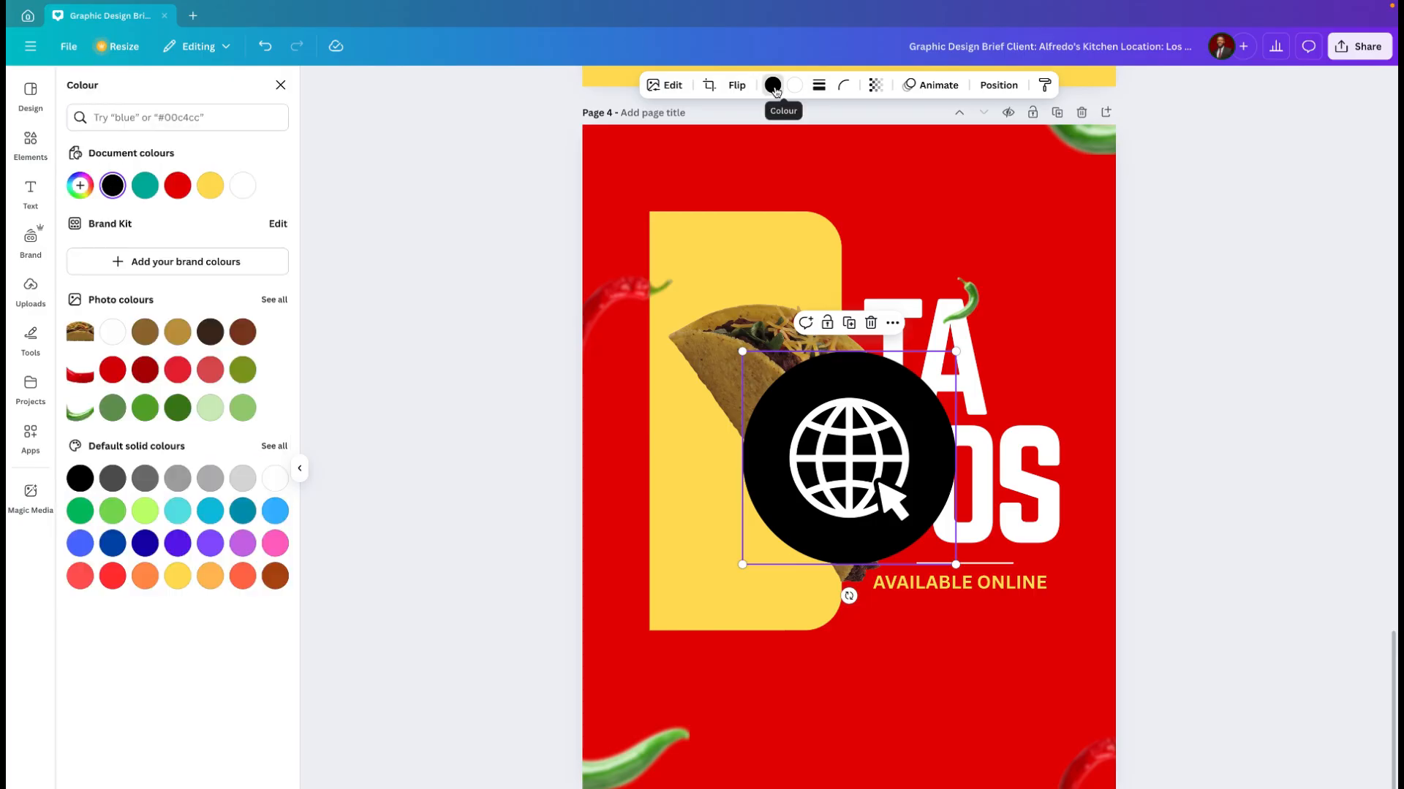
pyautogui.click(244, 194)
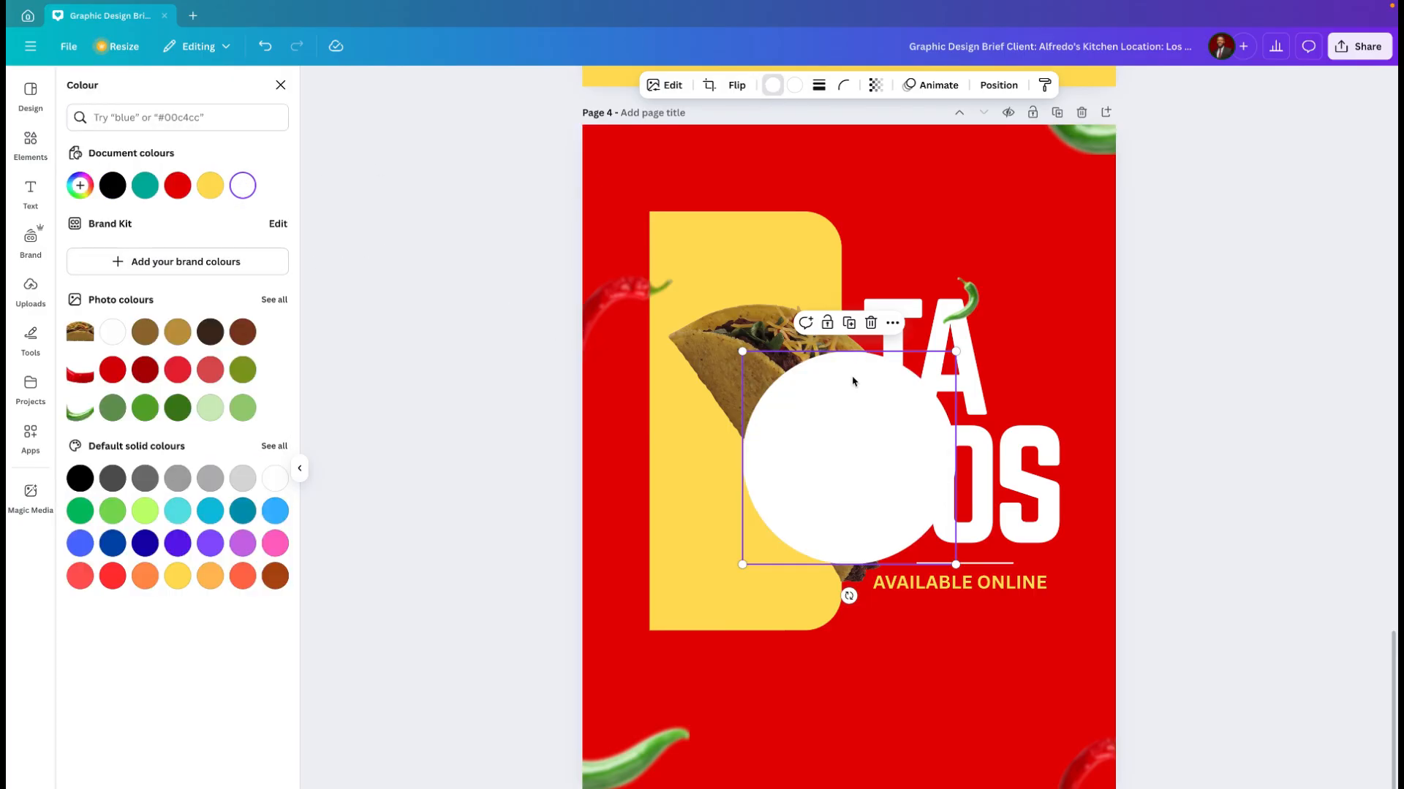
pyautogui.click(796, 86)
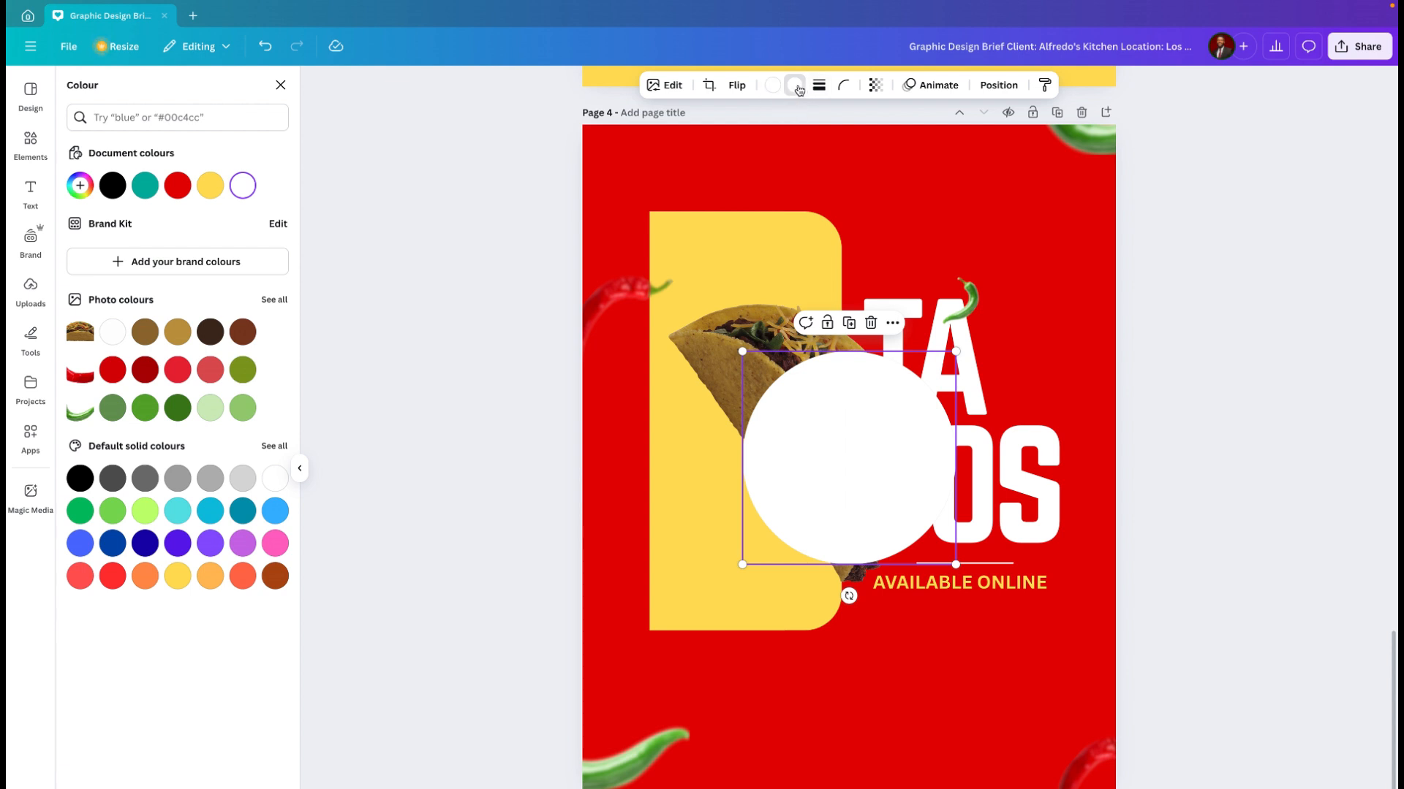
pyautogui.click(181, 187)
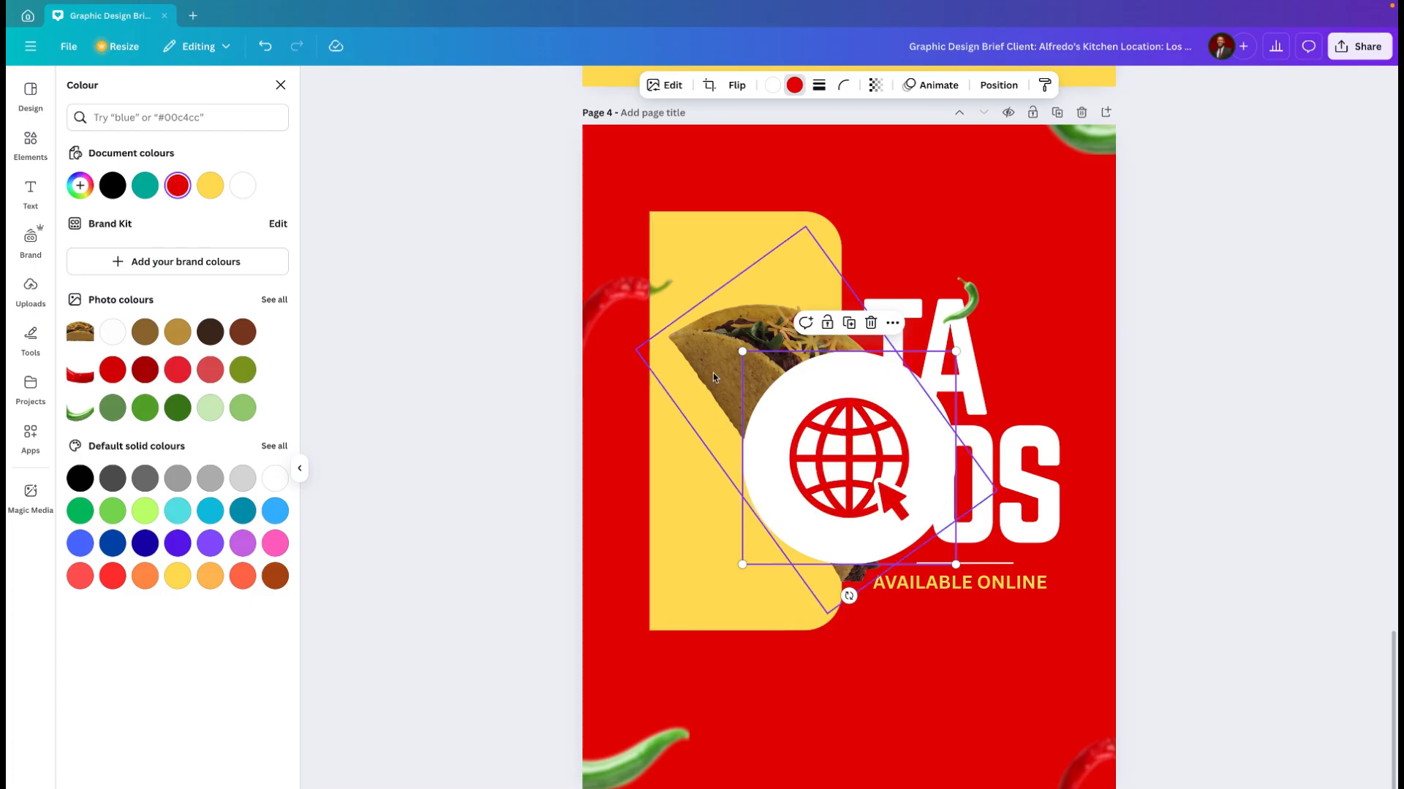
# Step: Shrink the website icon to a small badge and place it just below the beginning of "AVAILABLE ONLINE"
pyautogui.moveTo(743, 353); pyautogui.dragTo(917, 523)
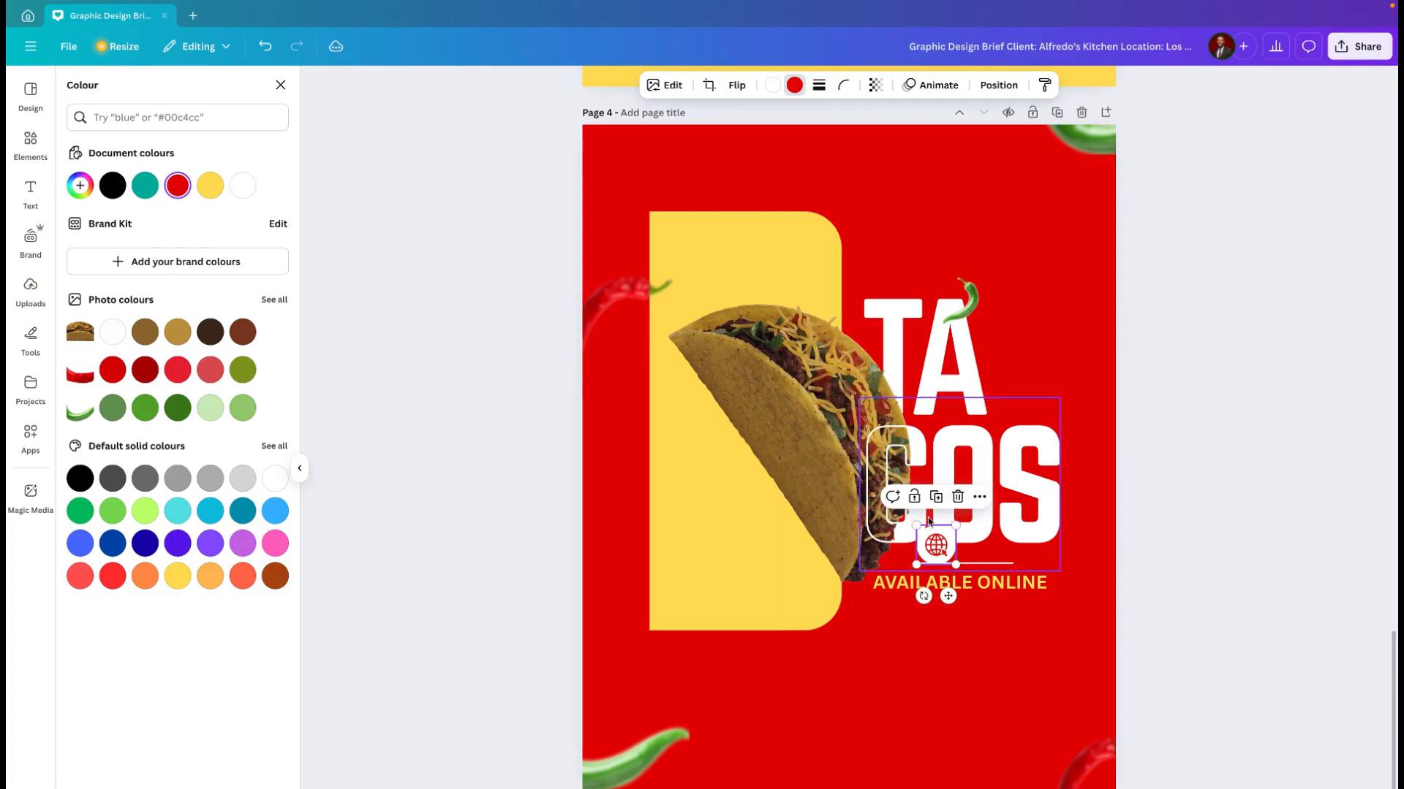
pyautogui.scroll(5, 941, 525)
pyautogui.scroll(3, 941, 525)
pyautogui.hscroll(3, 941, 525)
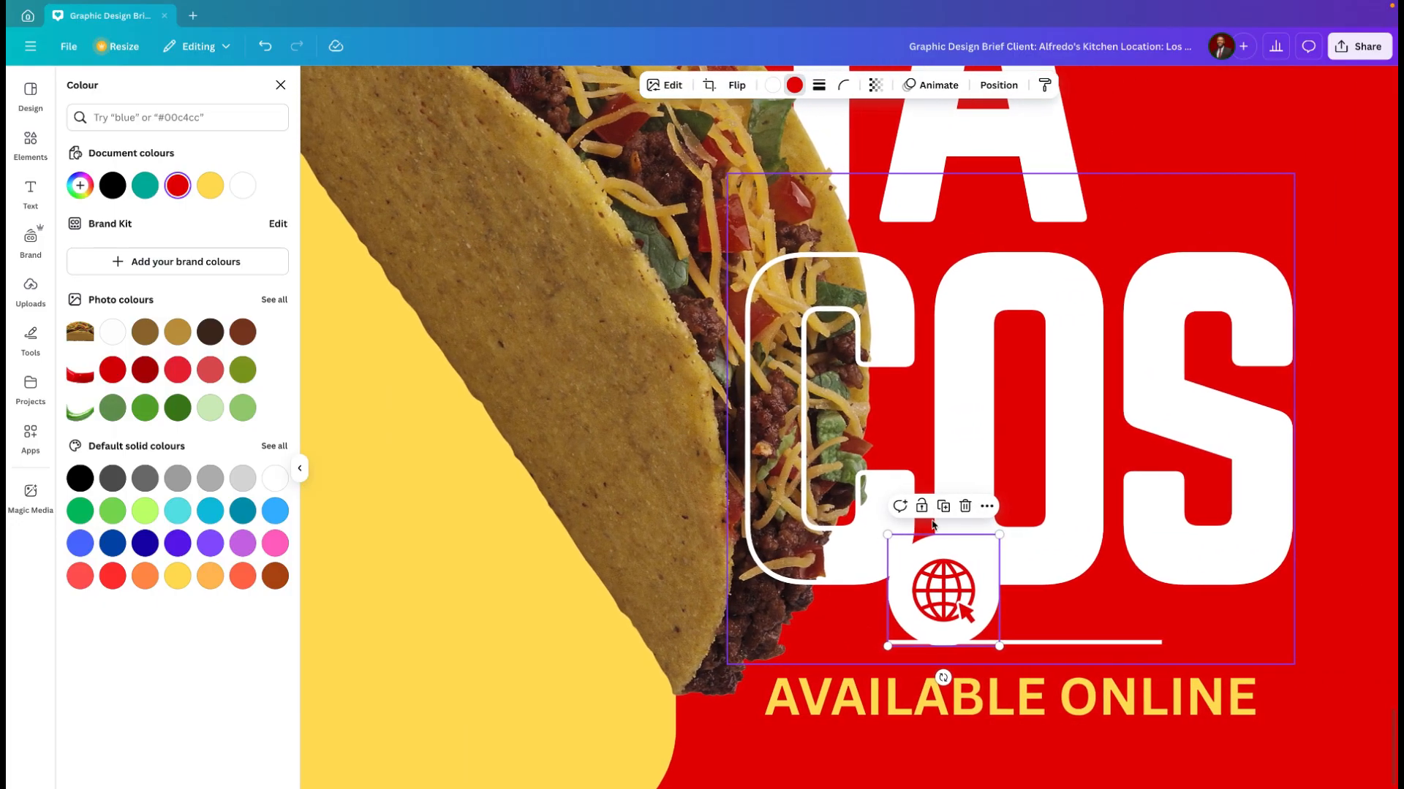
pyautogui.scroll(-4, 938, 524)
pyautogui.scroll(-2, 938, 524)
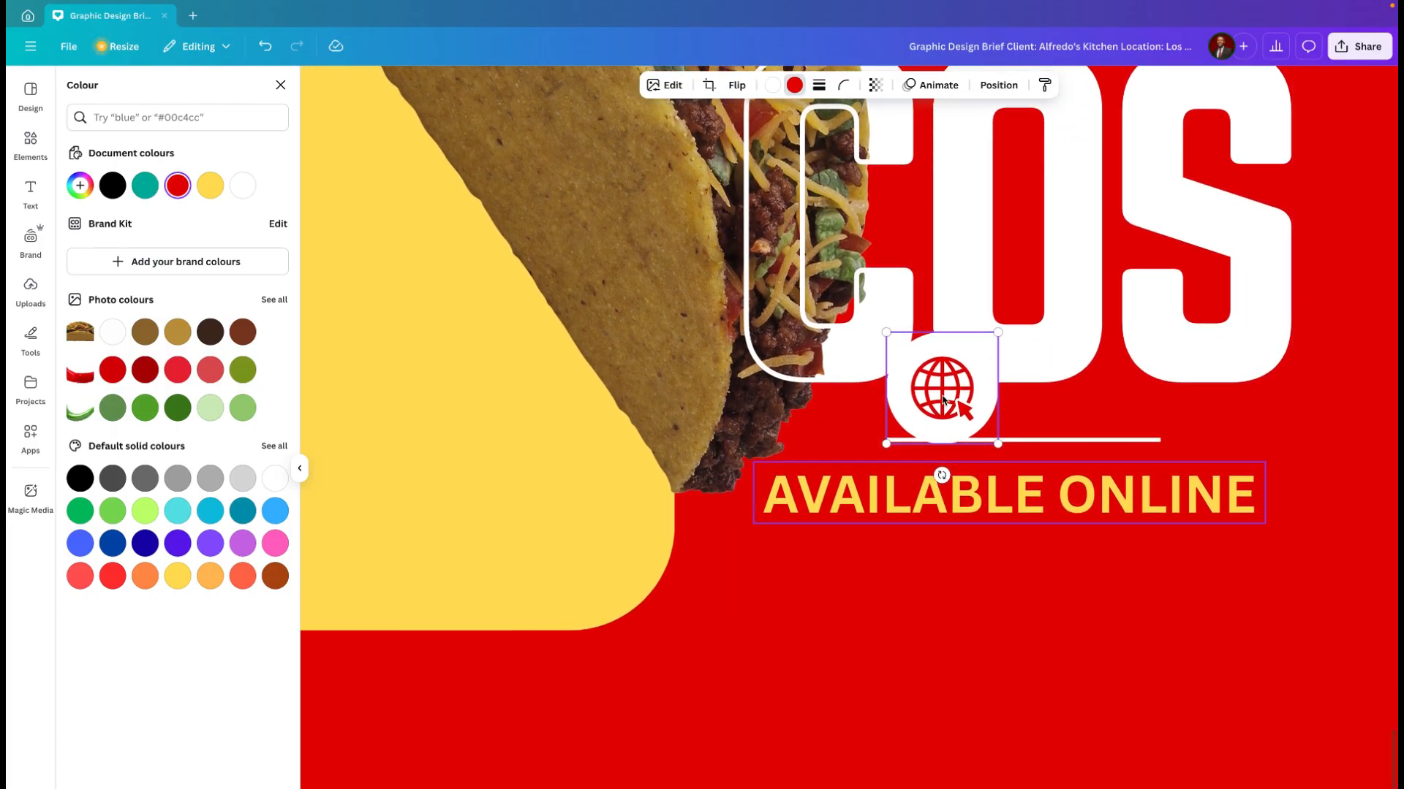
pyautogui.moveTo(938, 403); pyautogui.dragTo(817, 619)
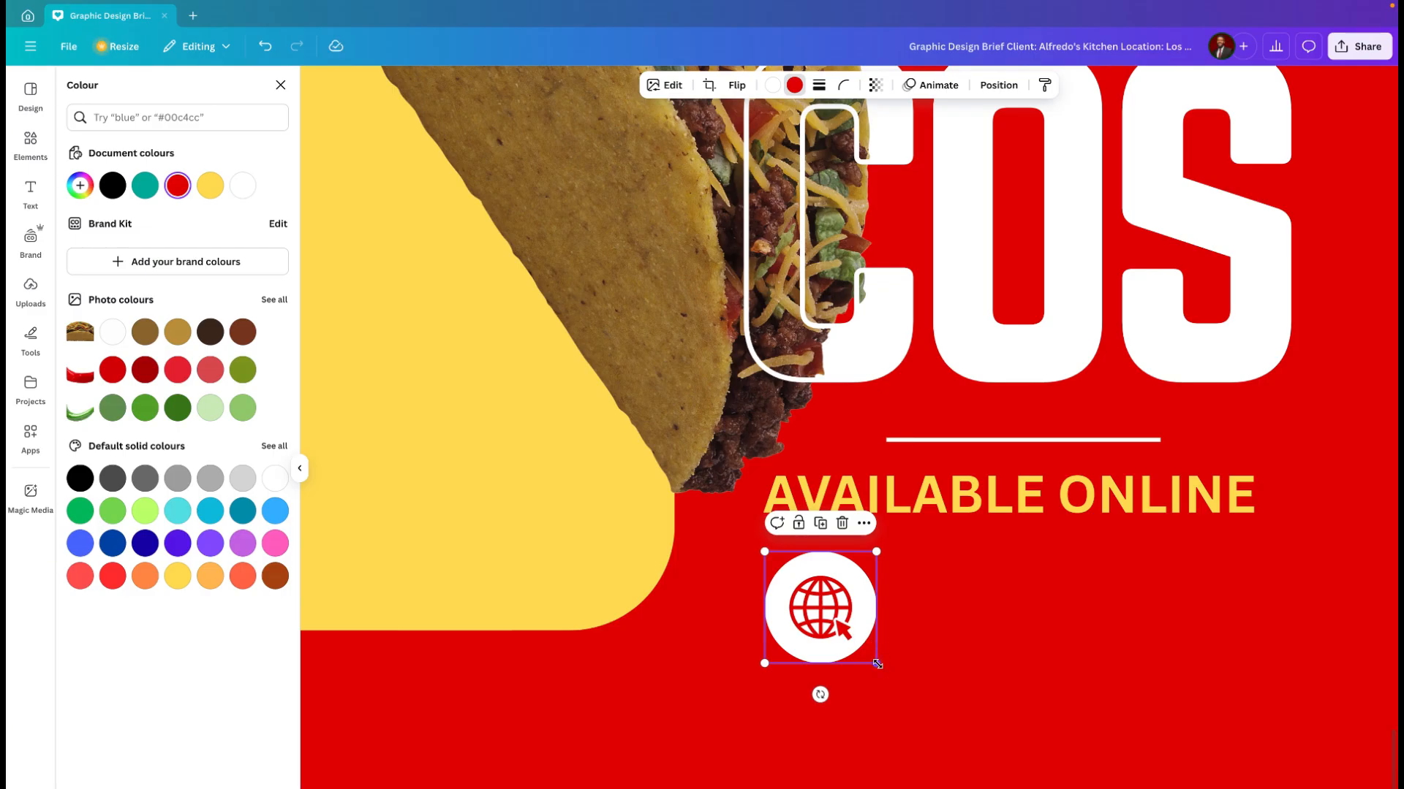
pyautogui.moveTo(876, 663); pyautogui.dragTo(840, 565)
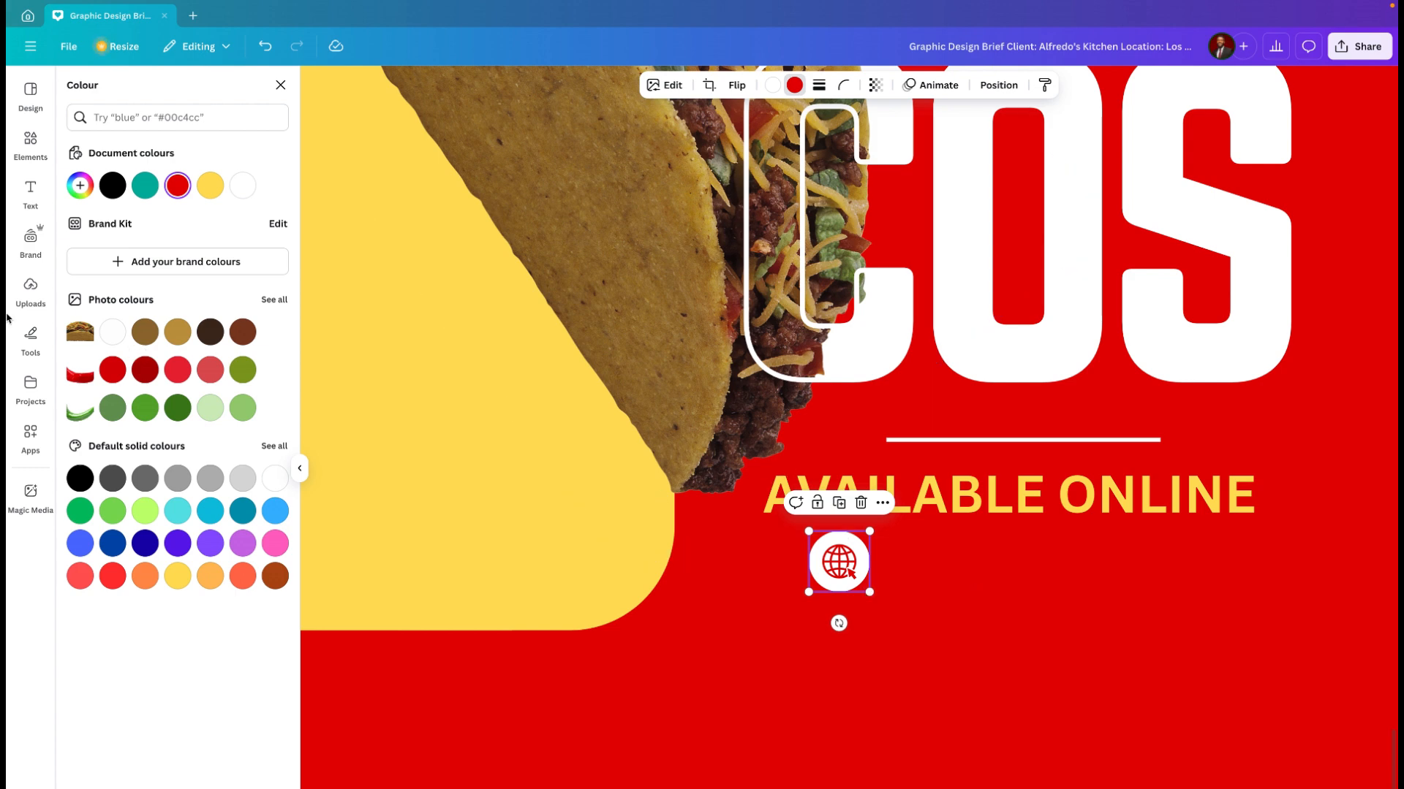
# Step: Add a body text box reading "Alfredoskitchen.com" to the flyer
pyautogui.click(31, 190)
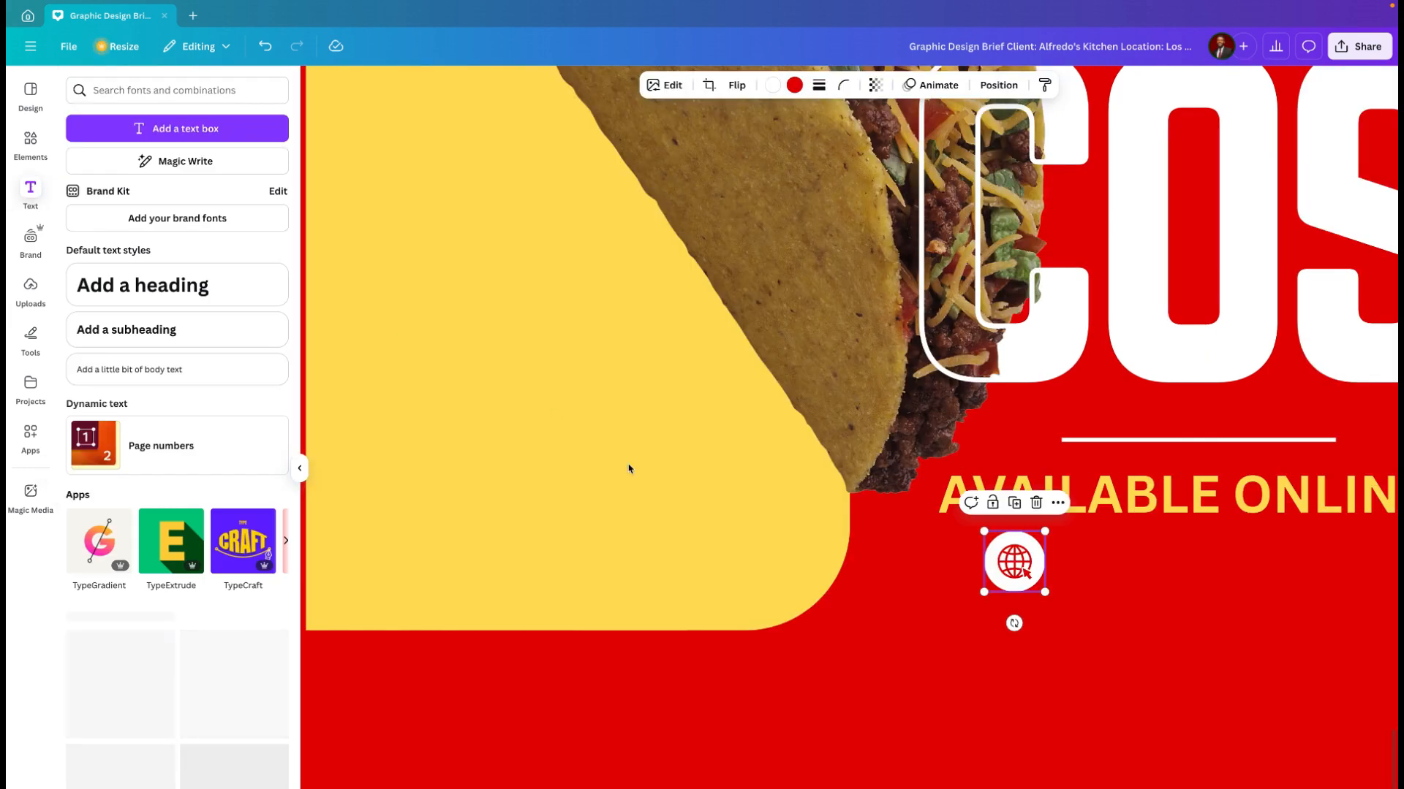
pyautogui.scroll(-5, 1094, 542)
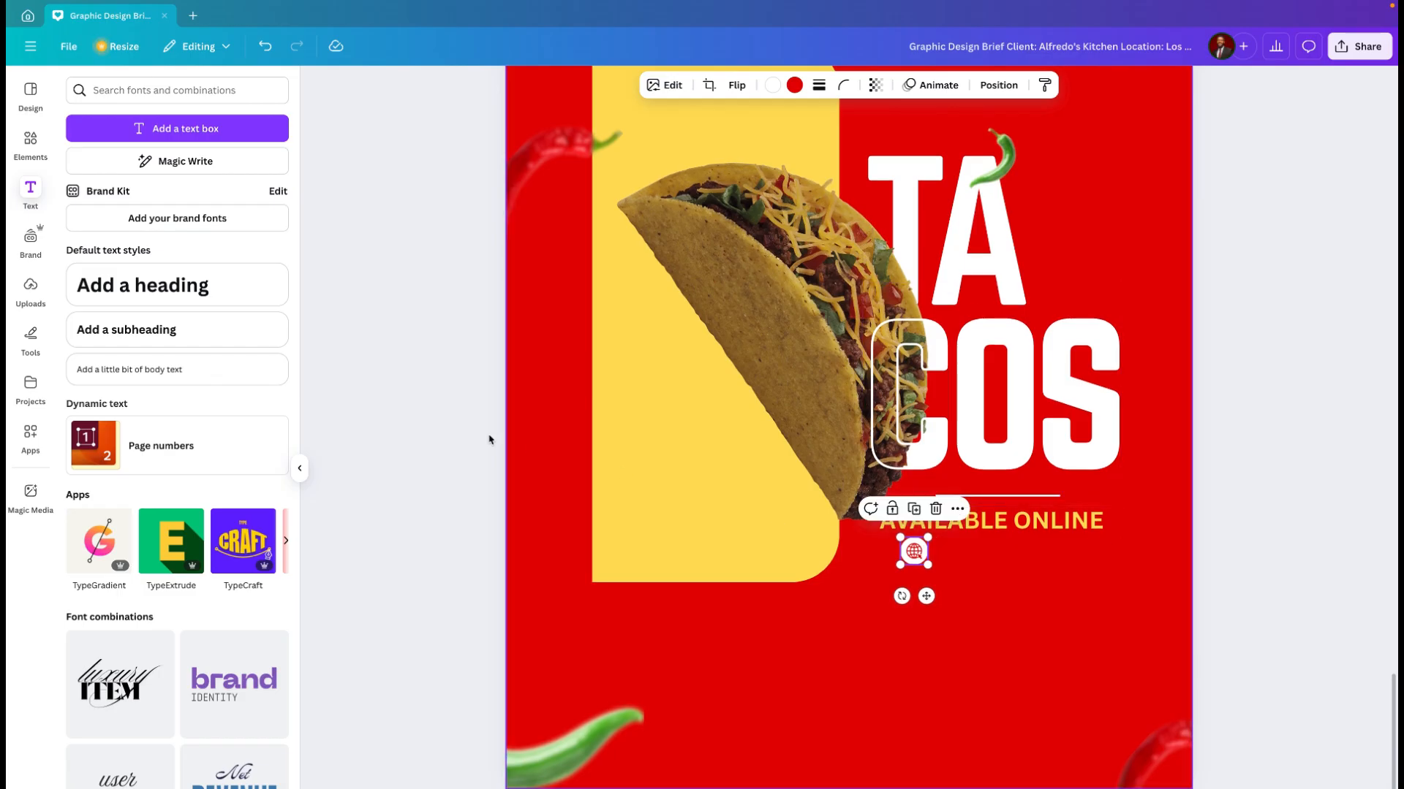
pyautogui.click(173, 335)
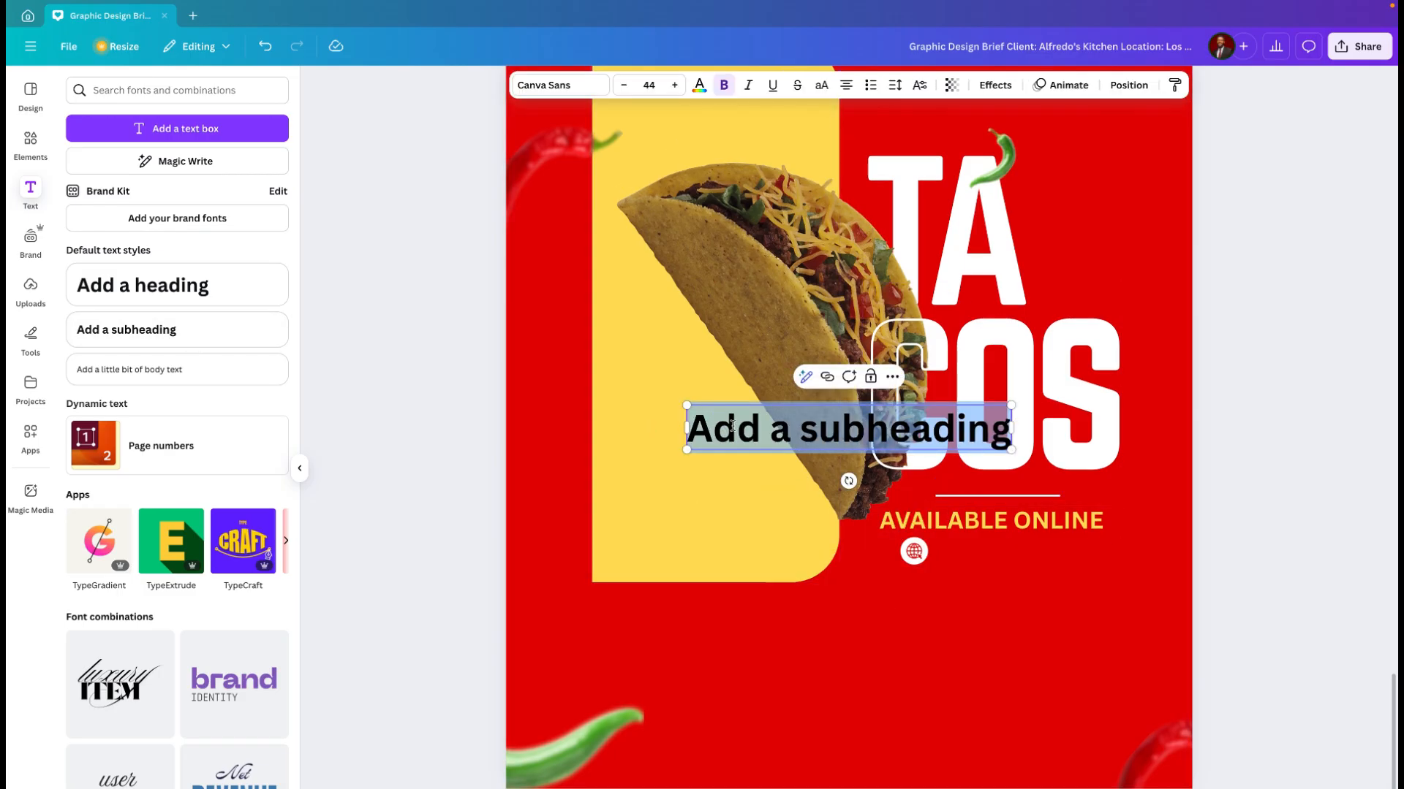
pyautogui.hotkey('ctrl', 'z')
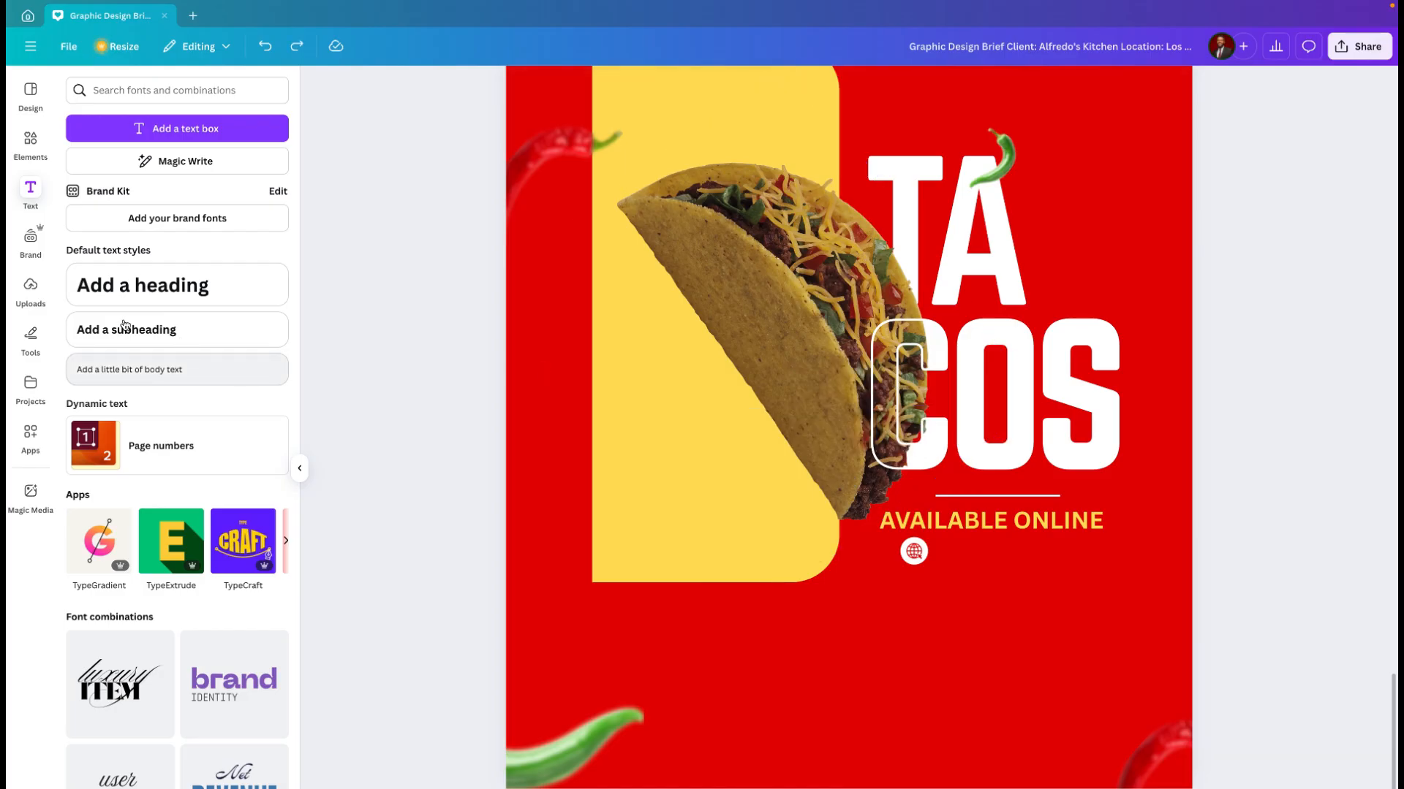
pyautogui.click(173, 372)
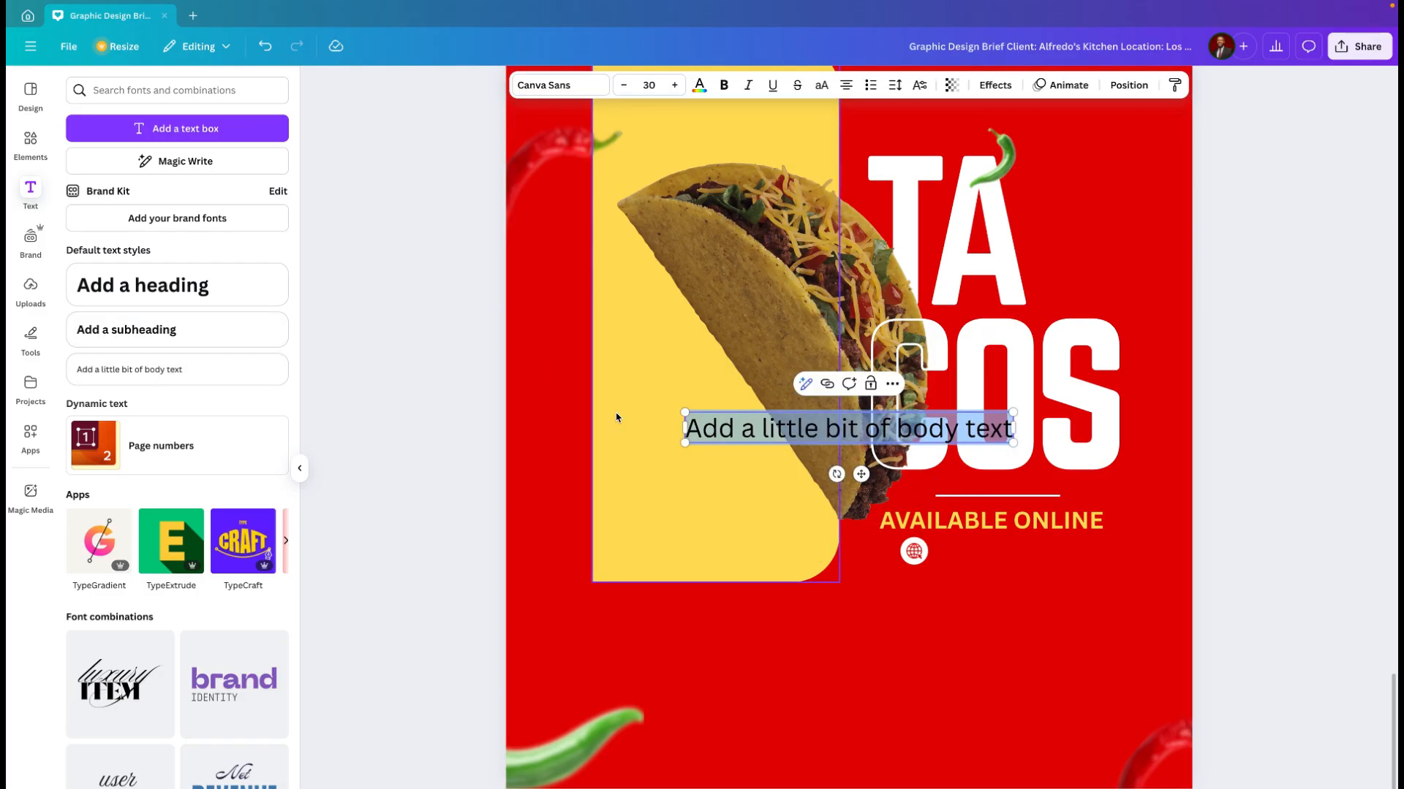
pyautogui.write('Al')
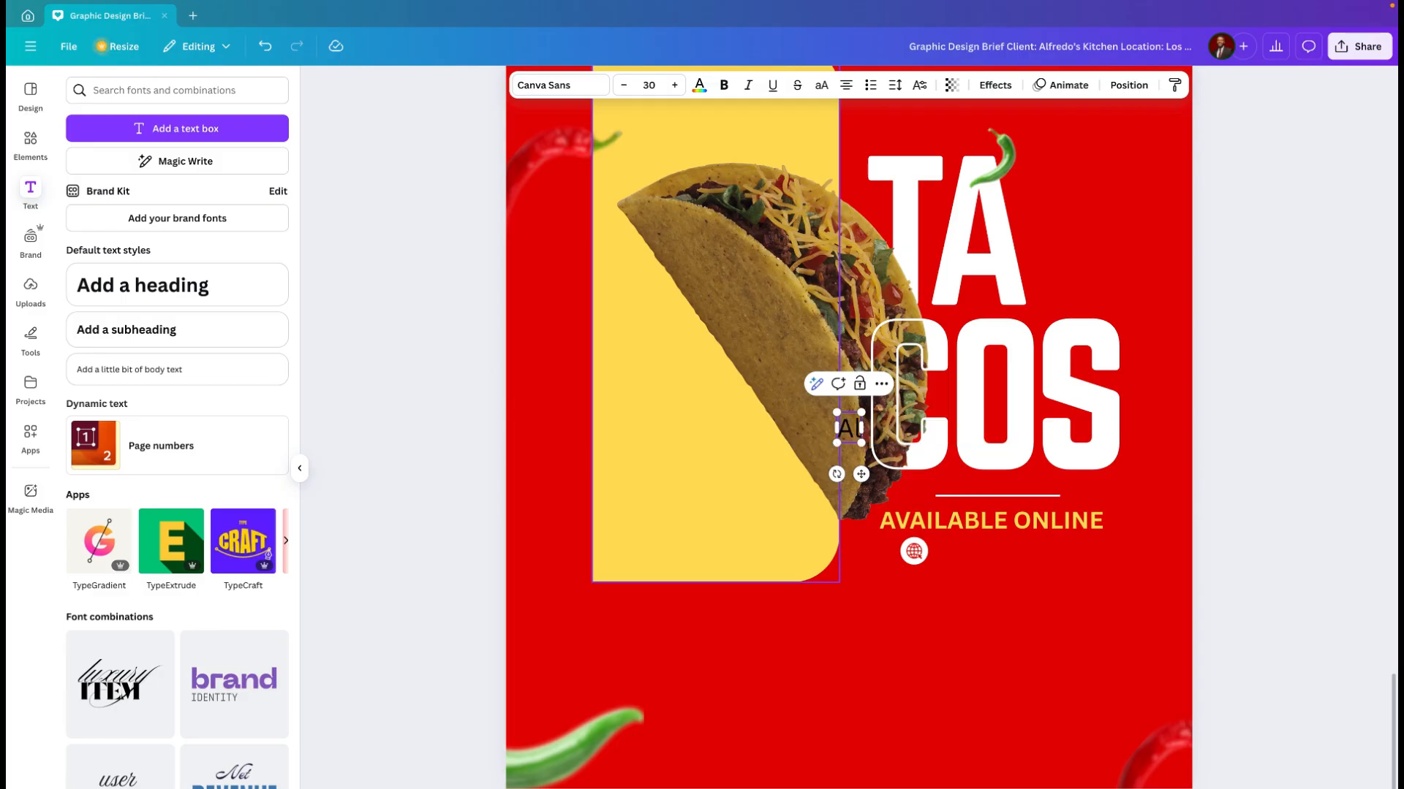
pyautogui.write('fredo')
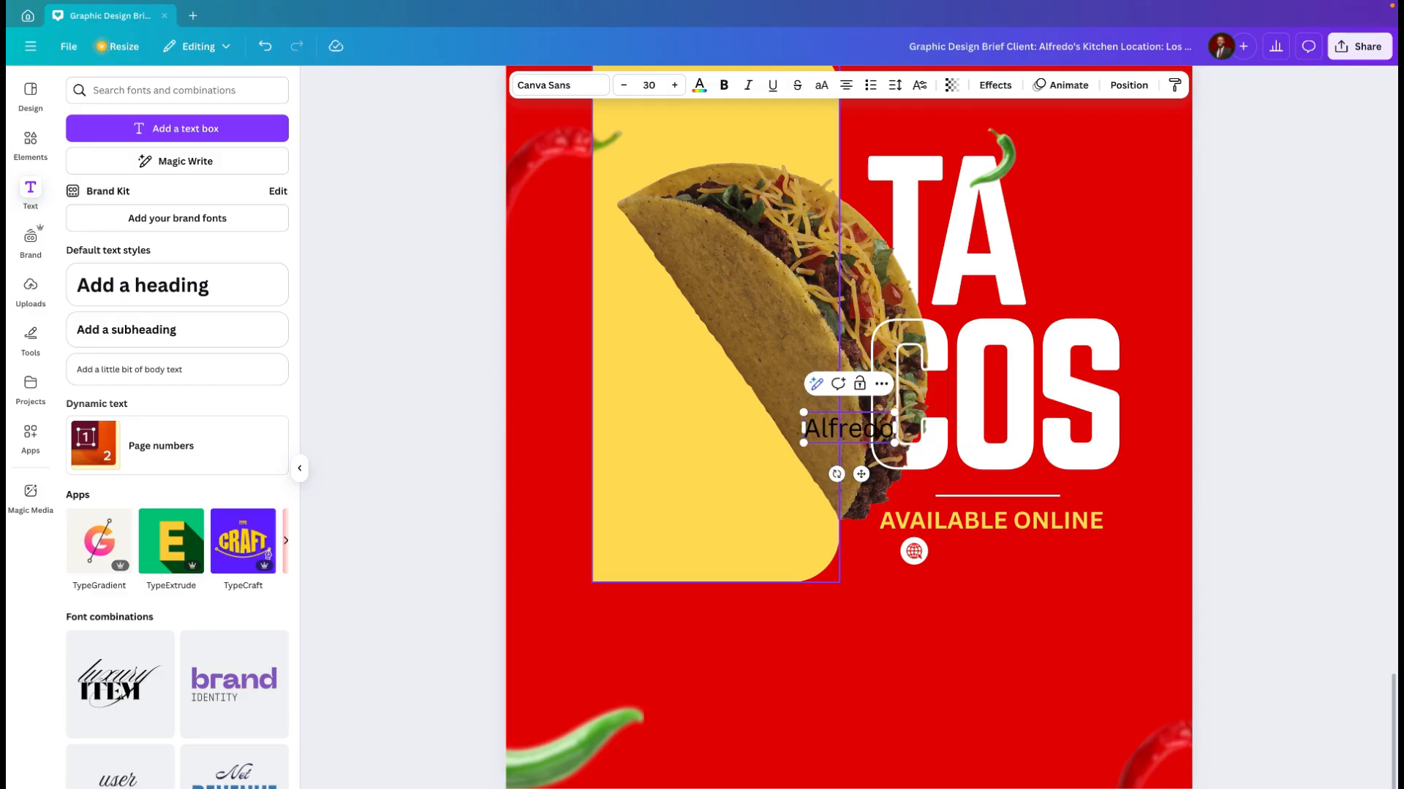
pyautogui.write('skitc')
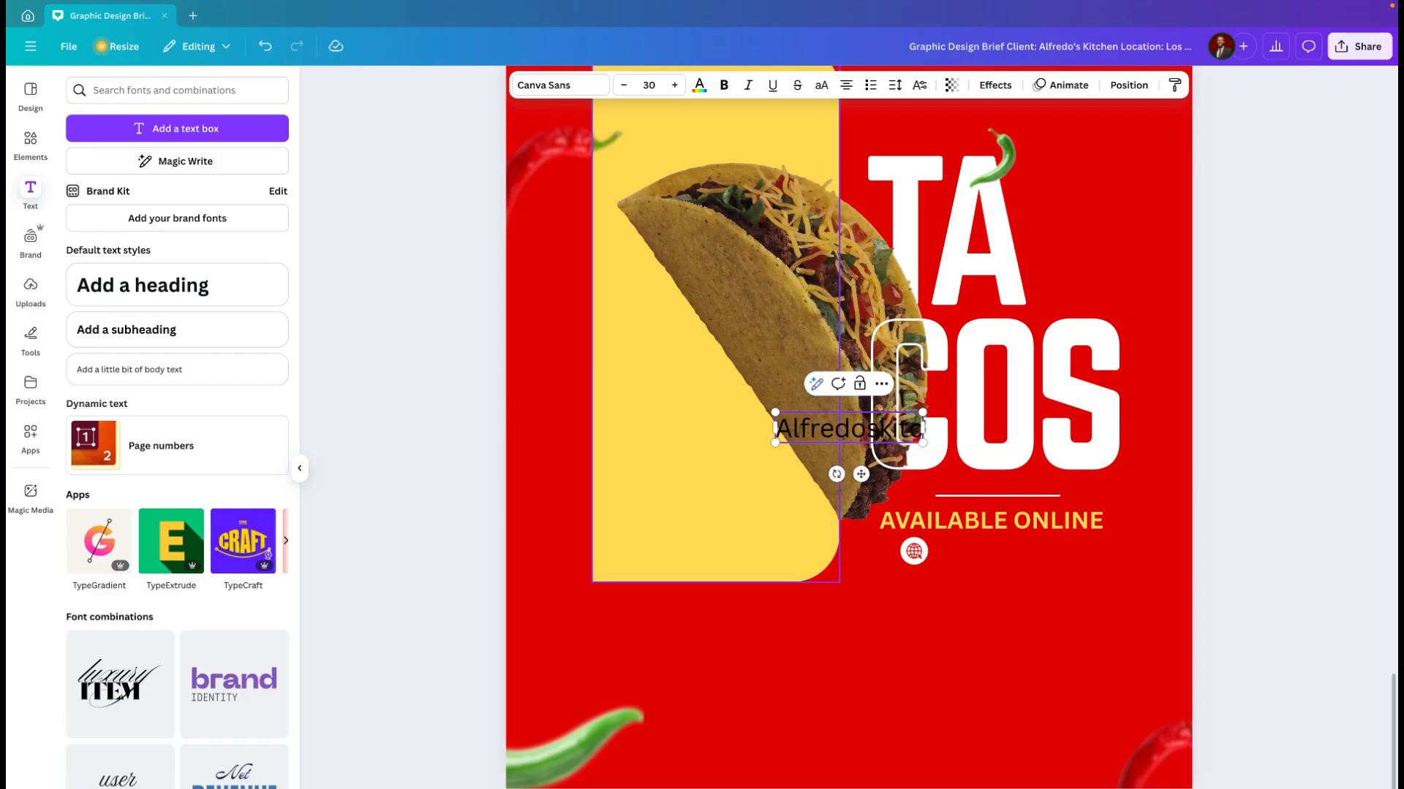
pyautogui.write('hen')
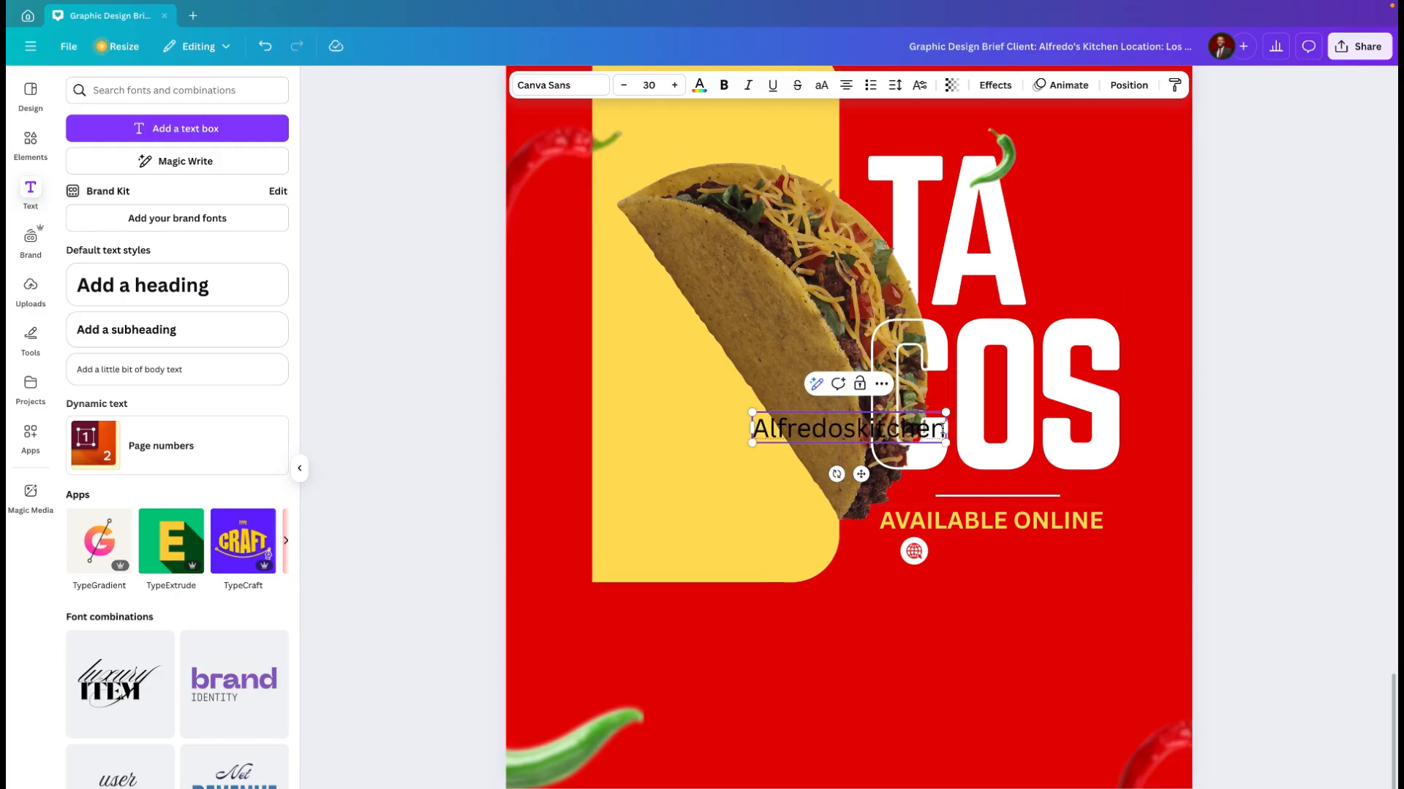
pyautogui.write('.com')
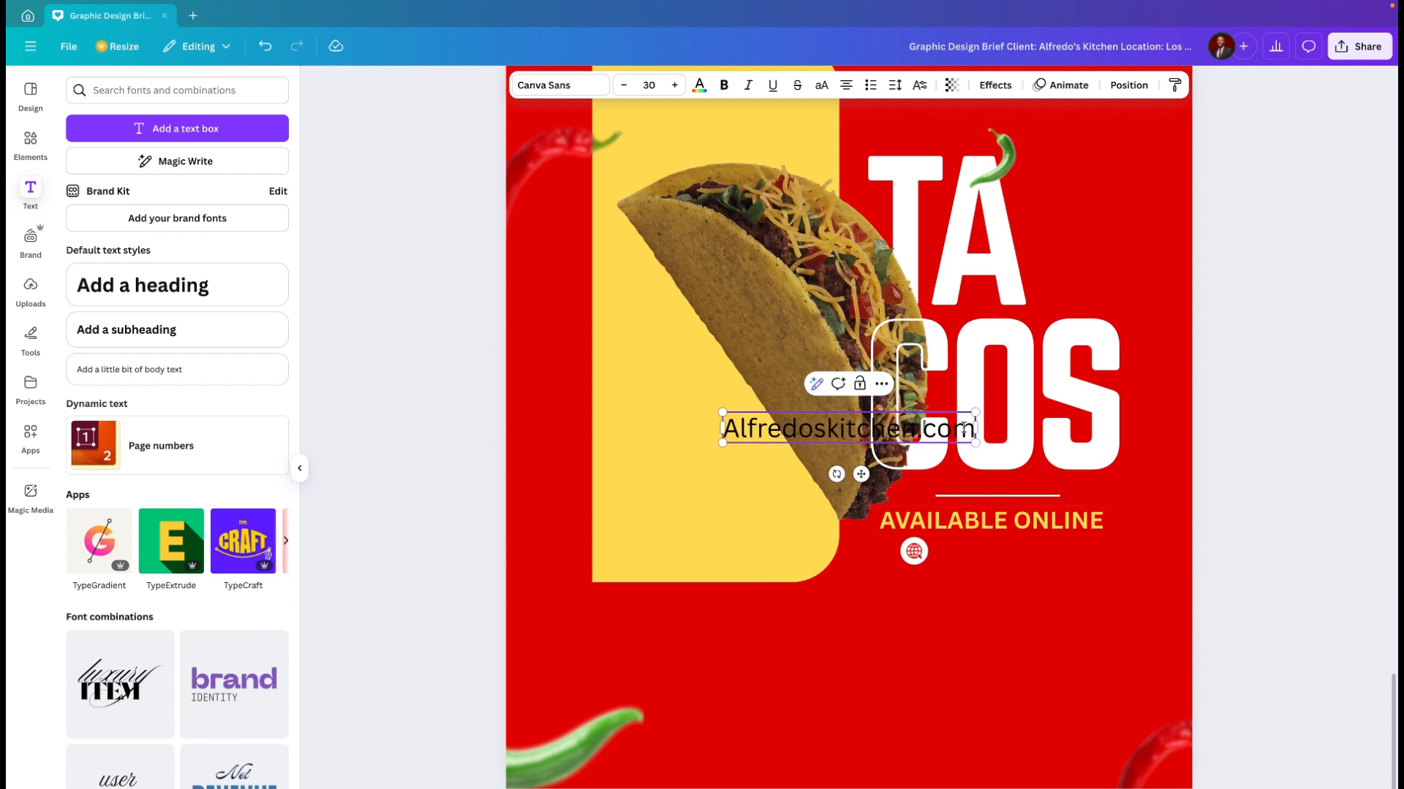
# Step: Colour the whole "Alfredoskitchen.com" text white
pyautogui.hotkey('ctrl', 'a')
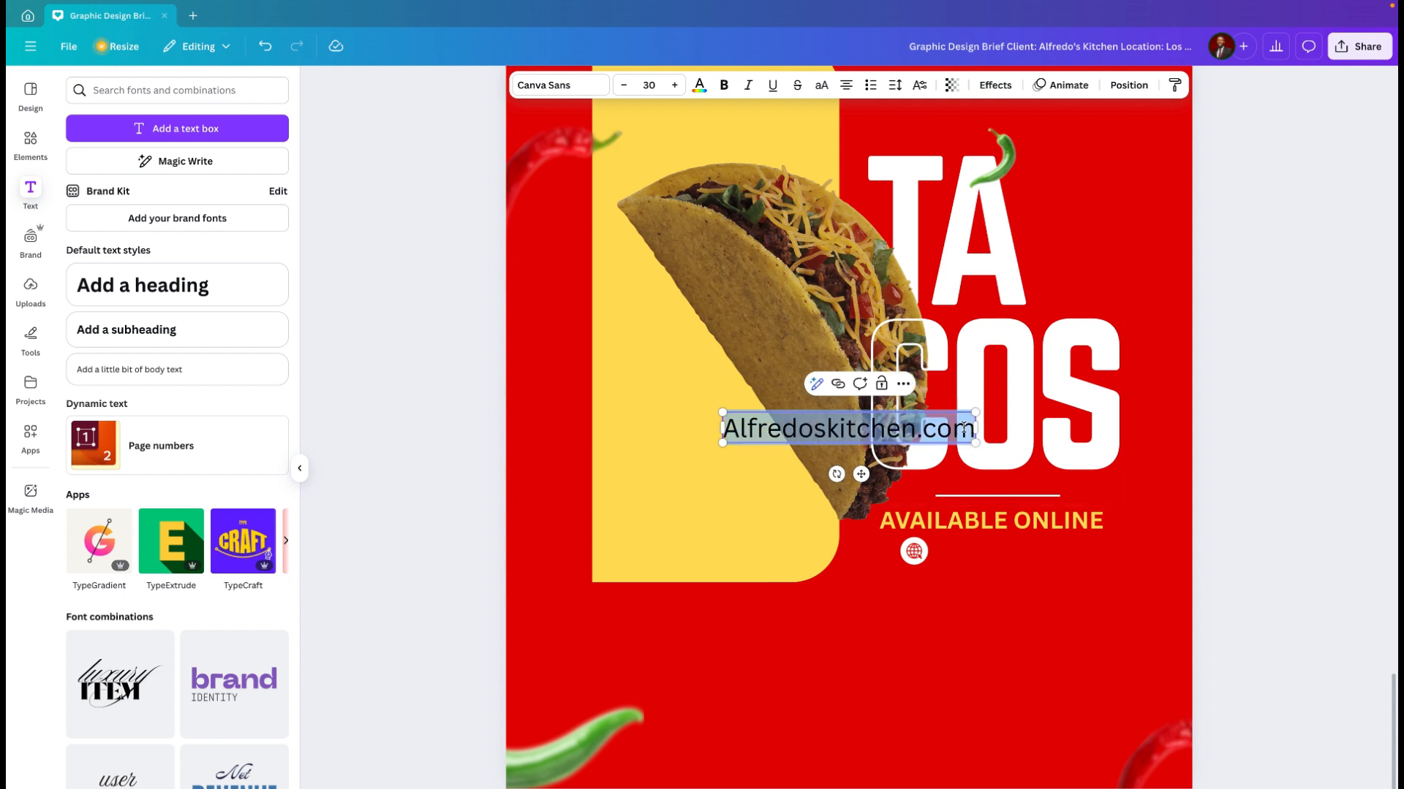
pyautogui.click(700, 85)
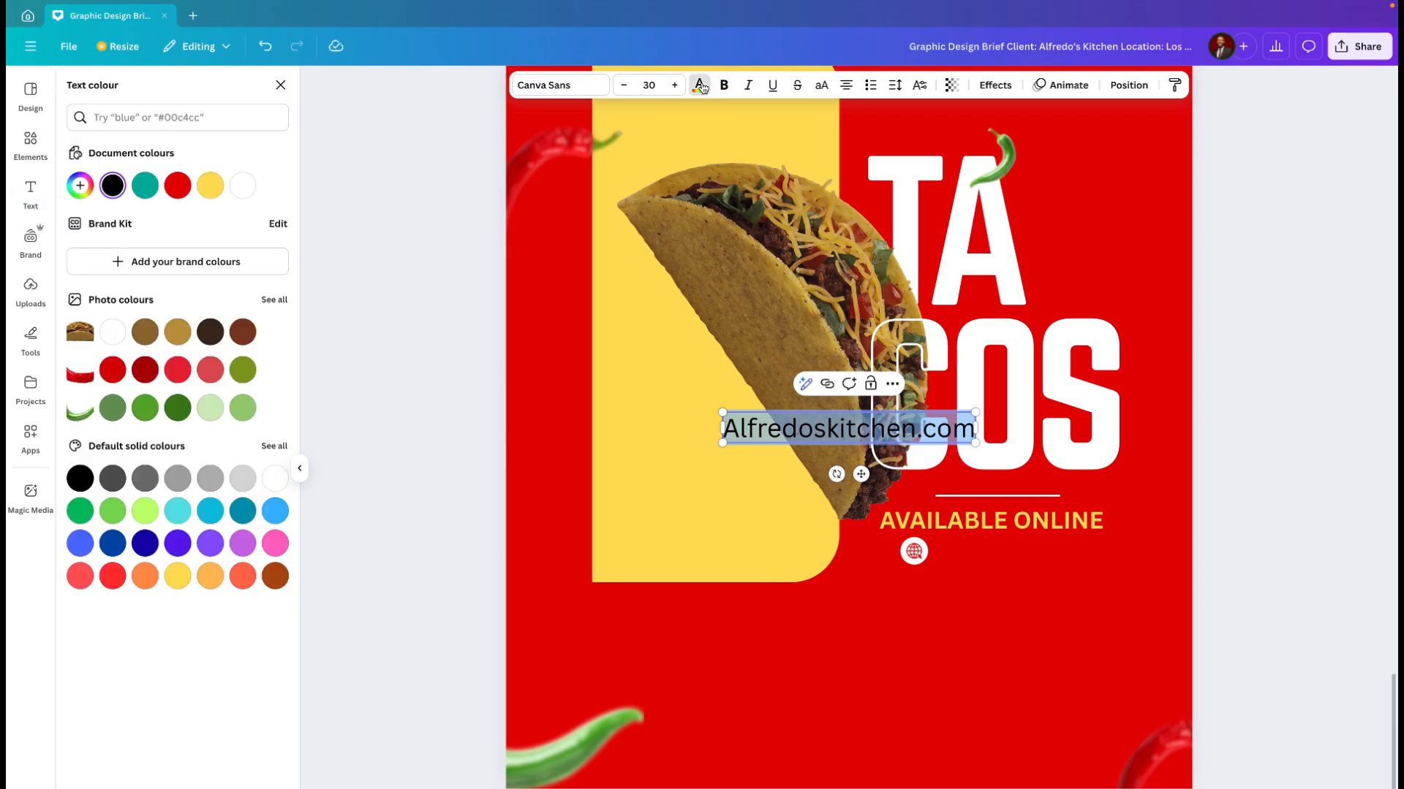
pyautogui.click(242, 185)
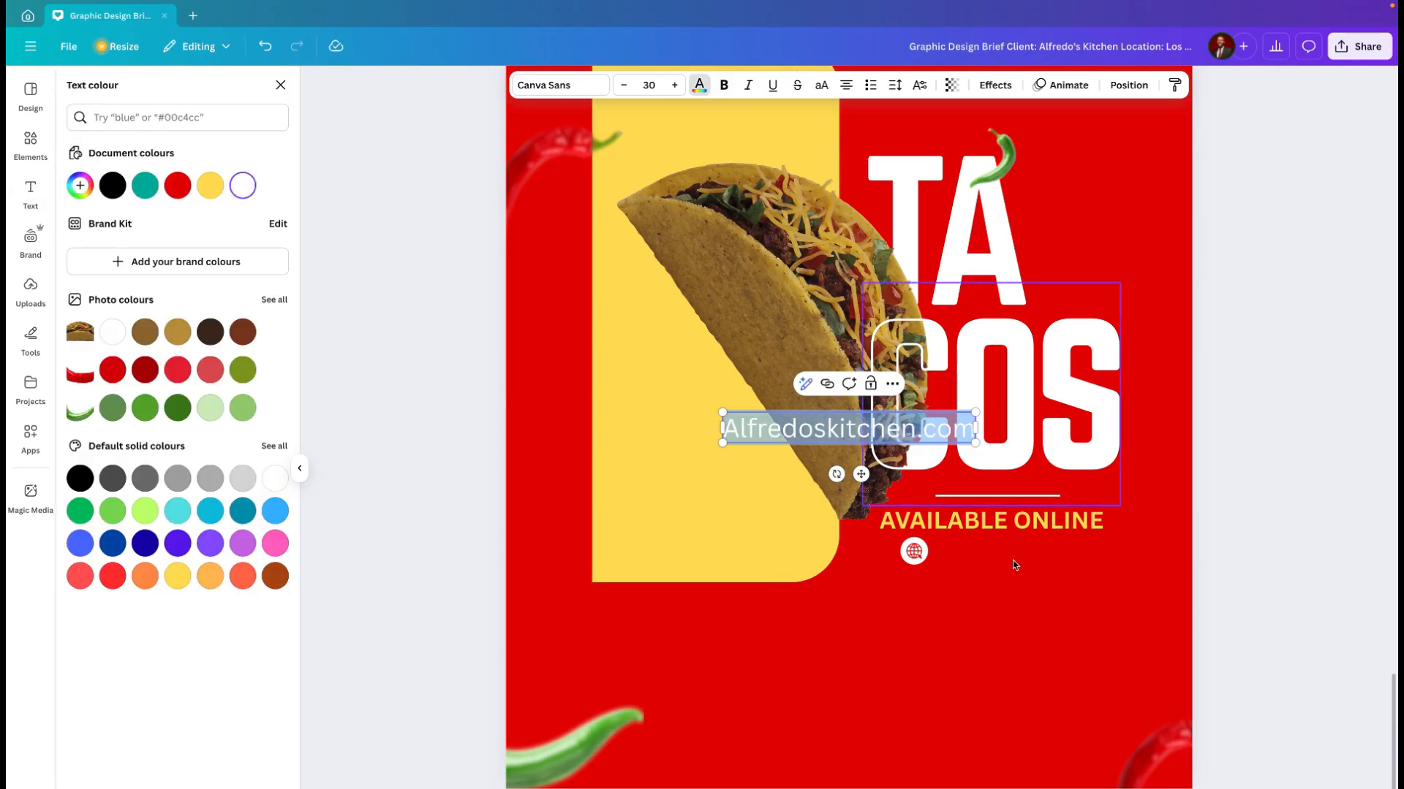
# Step: Move the web address beneath "AVAILABLE ONLINE" and reduce its font size to 20
pyautogui.moveTo(861, 475); pyautogui.dragTo(1018, 604)
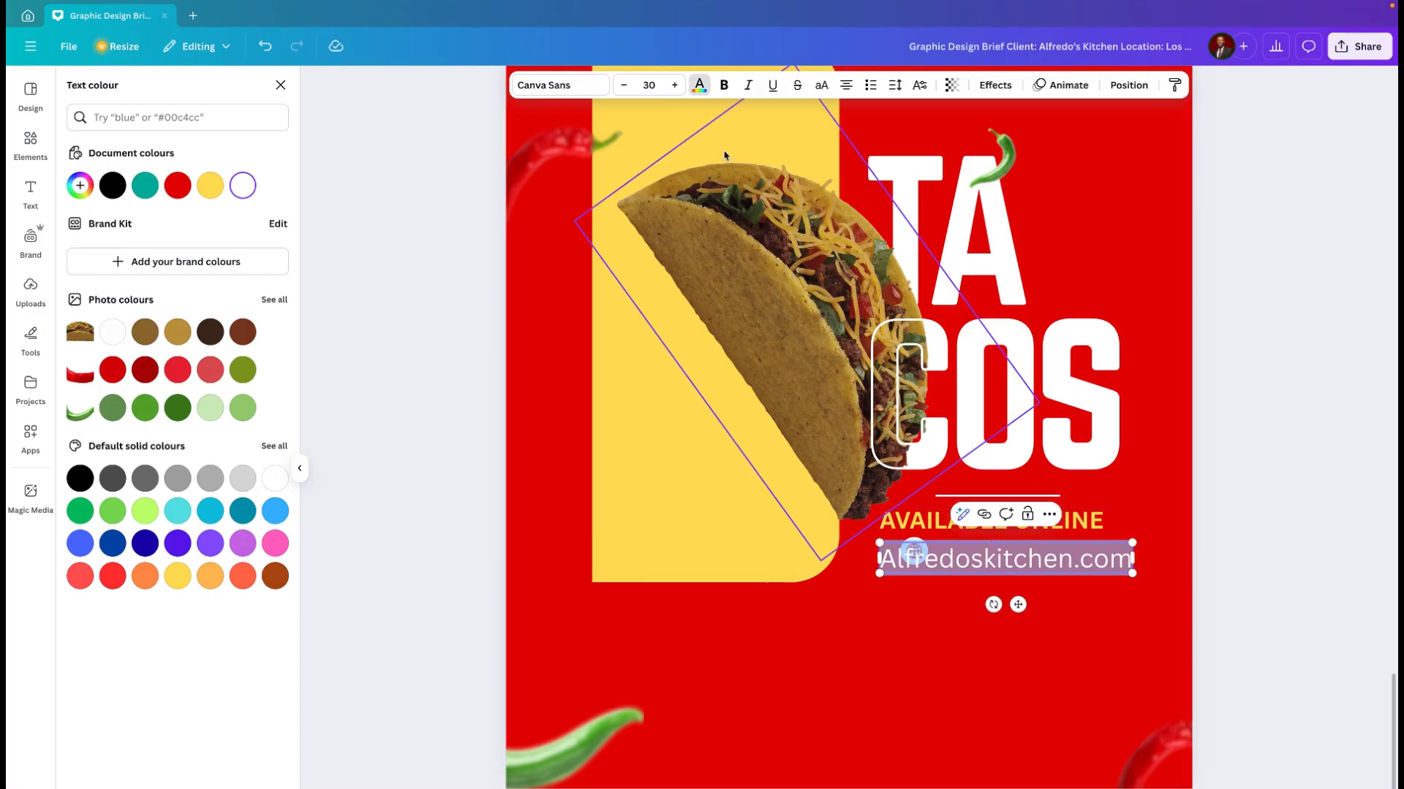
pyautogui.click(626, 86)
pyautogui.click(626, 87)
pyautogui.click(626, 87)
pyautogui.click(626, 86)
pyautogui.click(626, 86)
pyautogui.click(625, 86)
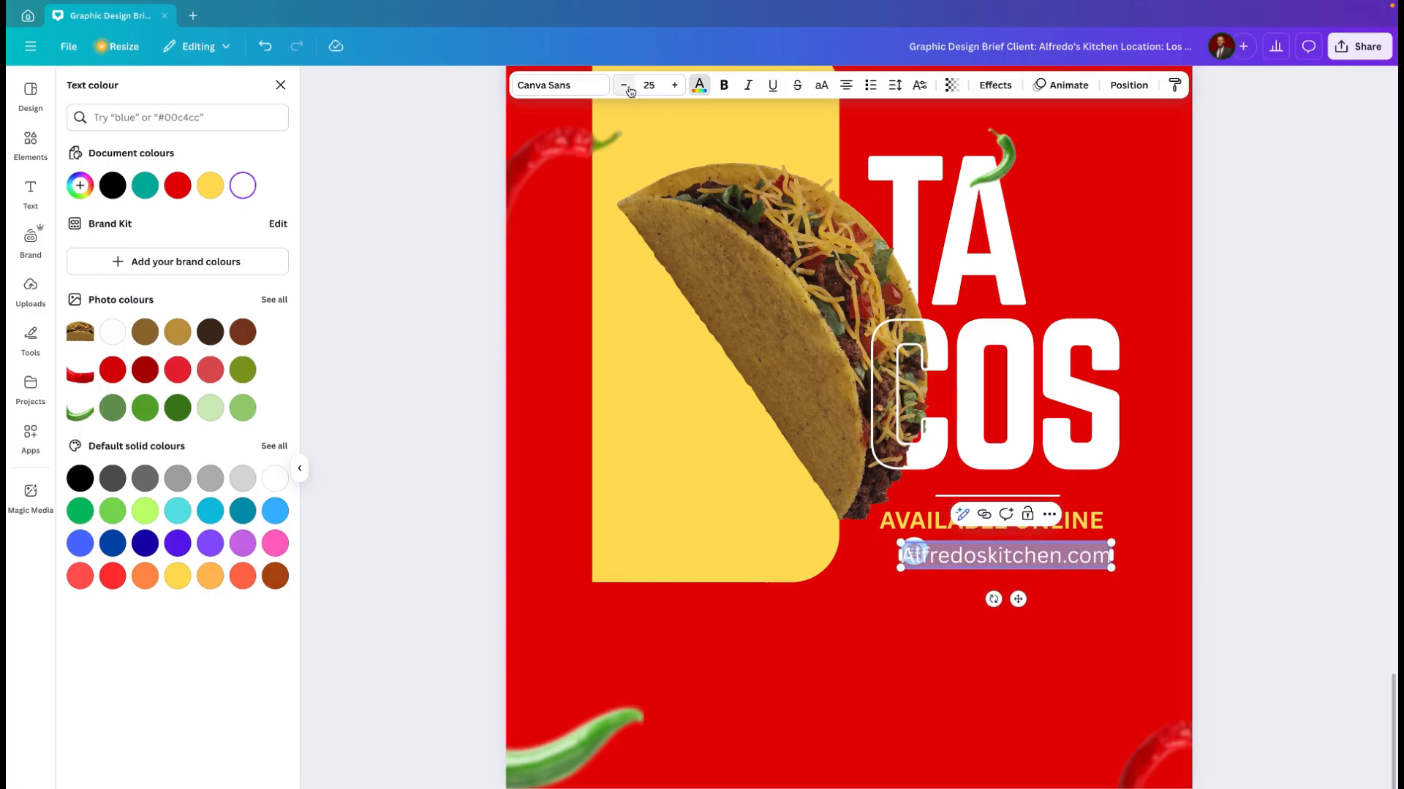
pyautogui.click(626, 86)
pyautogui.click(625, 86)
pyautogui.click(626, 86)
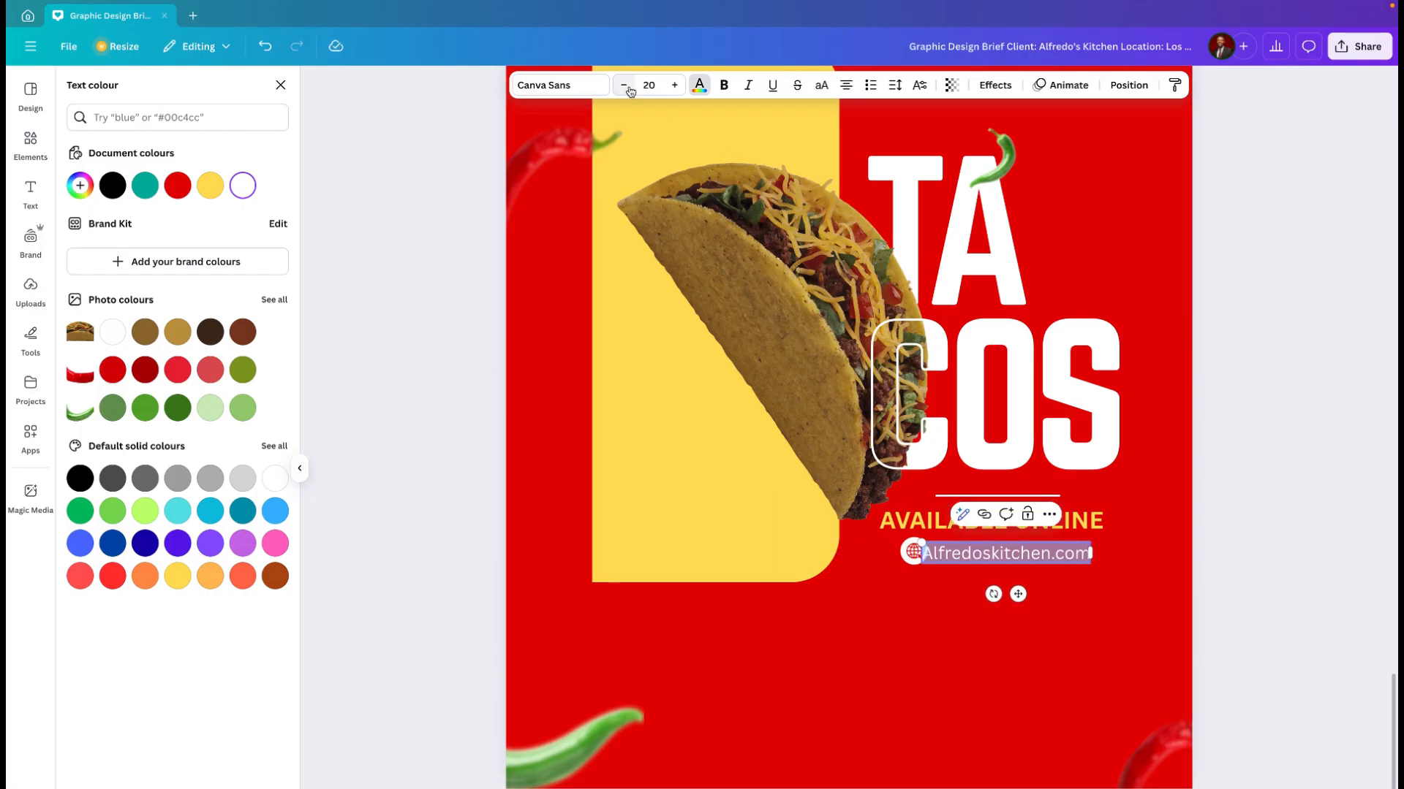
# Step: Align the web address with the end of "AVAILABLE ONLINE" and the website icon with its start, on one row
pyautogui.keyDown('ctrl'); pyautogui.scroll(5, 1000, 607); pyautogui.keyUp('ctrl')
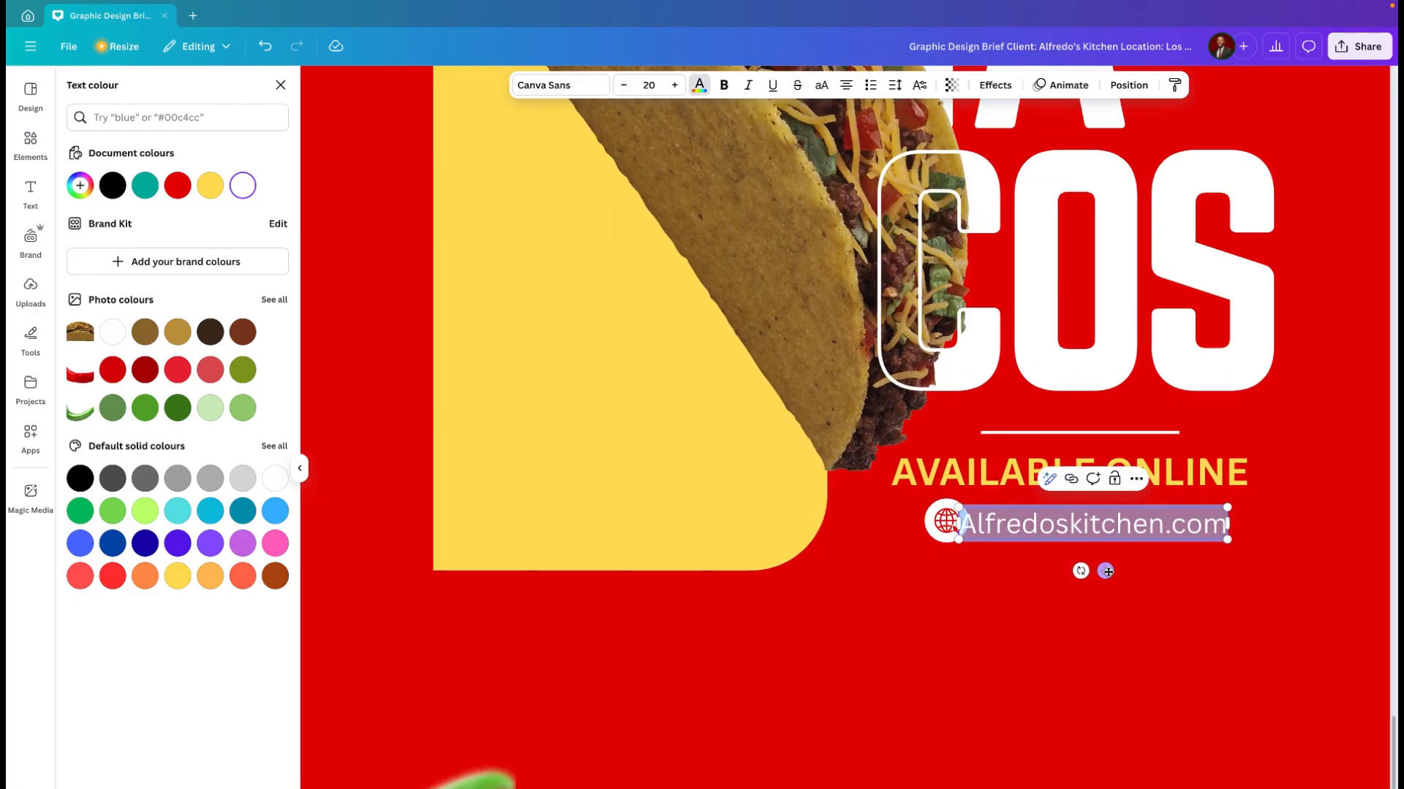
pyautogui.moveTo(1105, 571); pyautogui.dragTo(1131, 571)
pyautogui.click(947, 530)
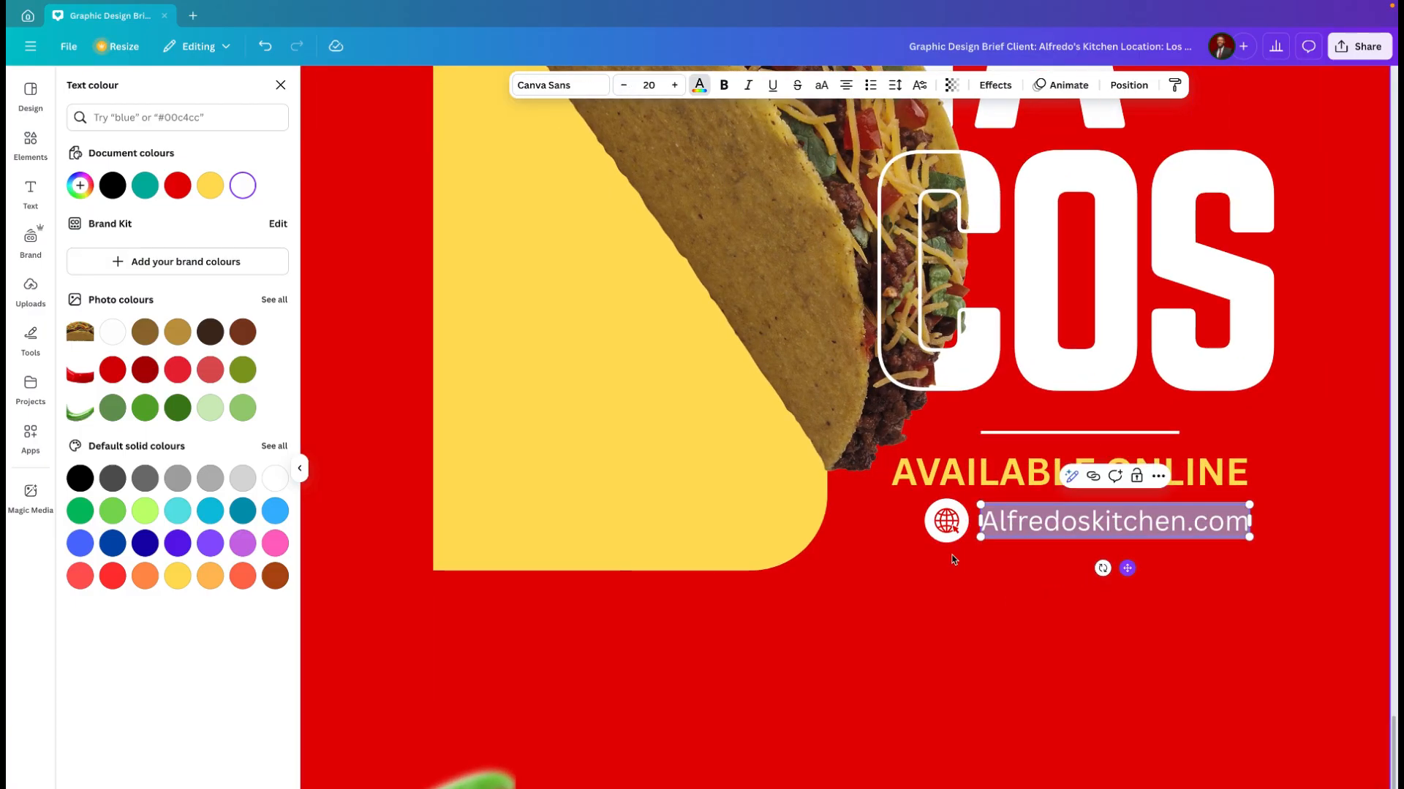
pyautogui.click(947, 530)
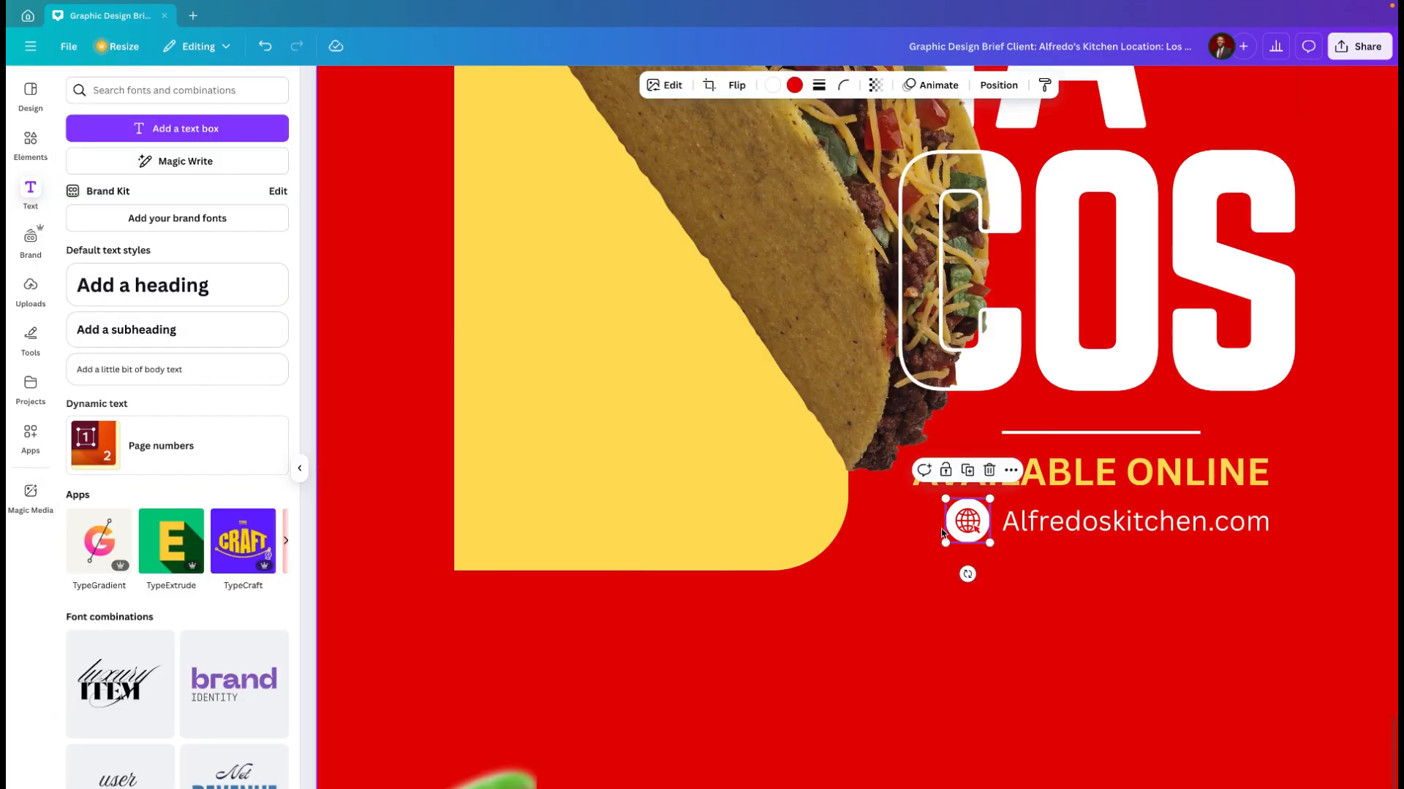
pyautogui.moveTo(965, 530); pyautogui.dragTo(939, 530)
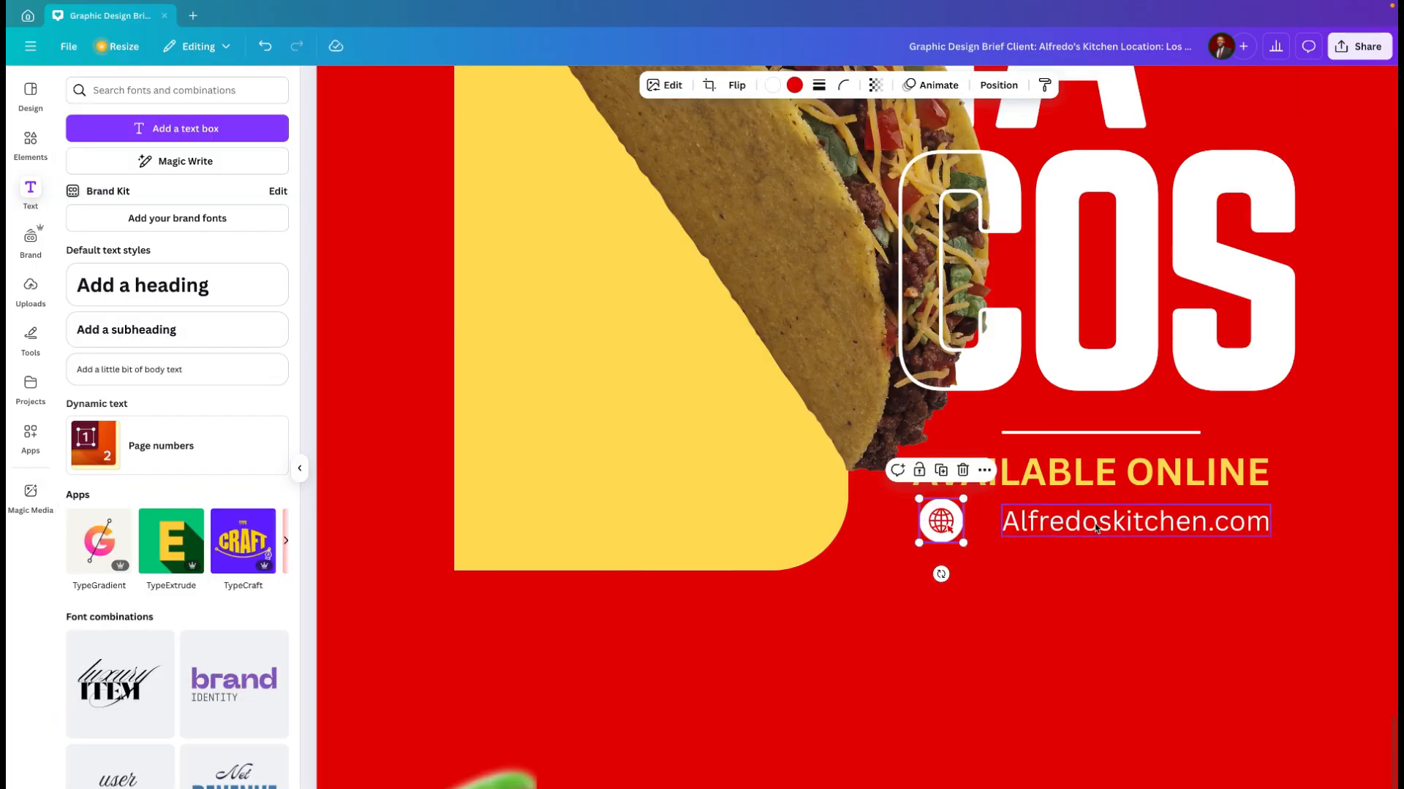
# Step: Bring the web address and the website icon closer together so the row sits centred beneath "AVAILABLE ONLINE"
pyautogui.moveTo(1097, 528); pyautogui.dragTo(1136, 523)
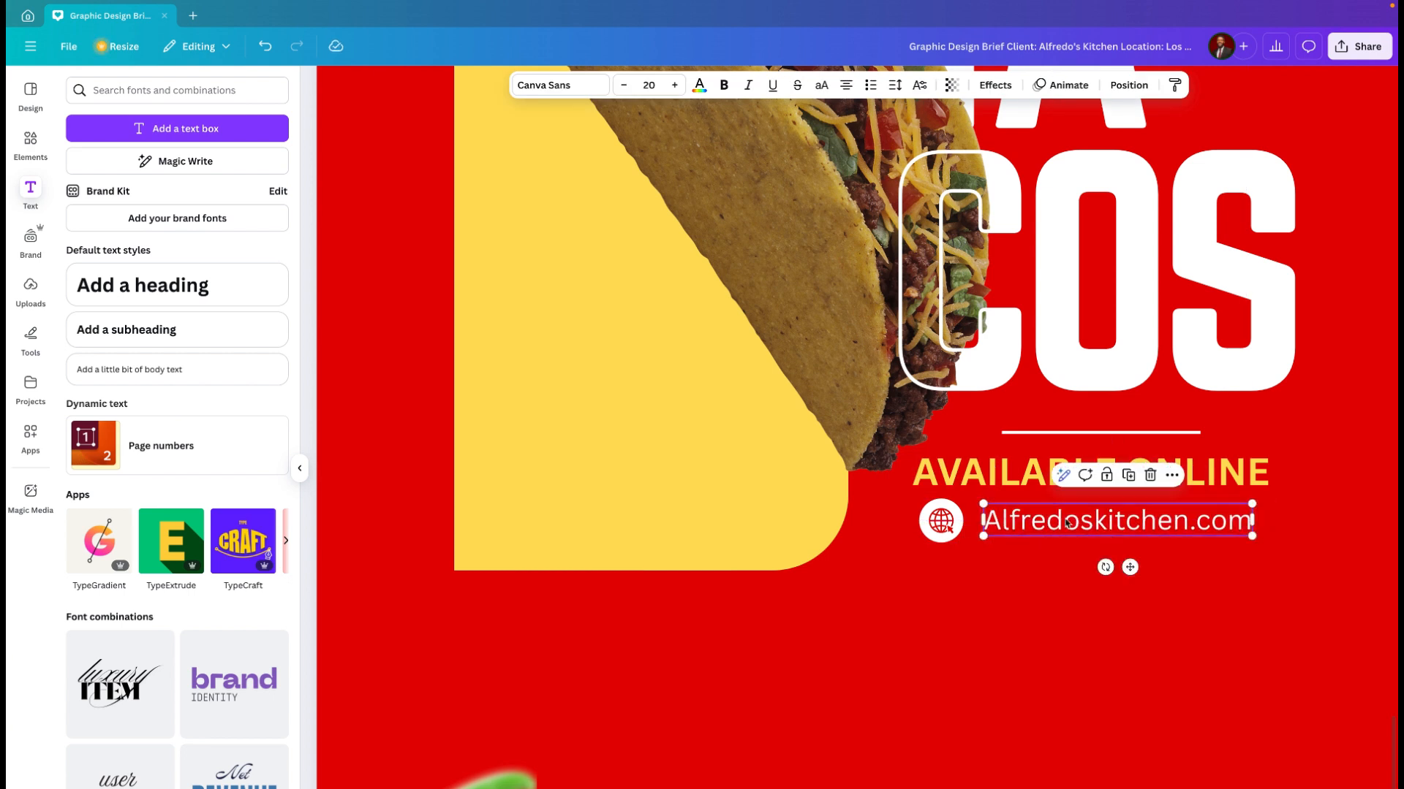
pyautogui.moveTo(948, 528); pyautogui.dragTo(956, 528)
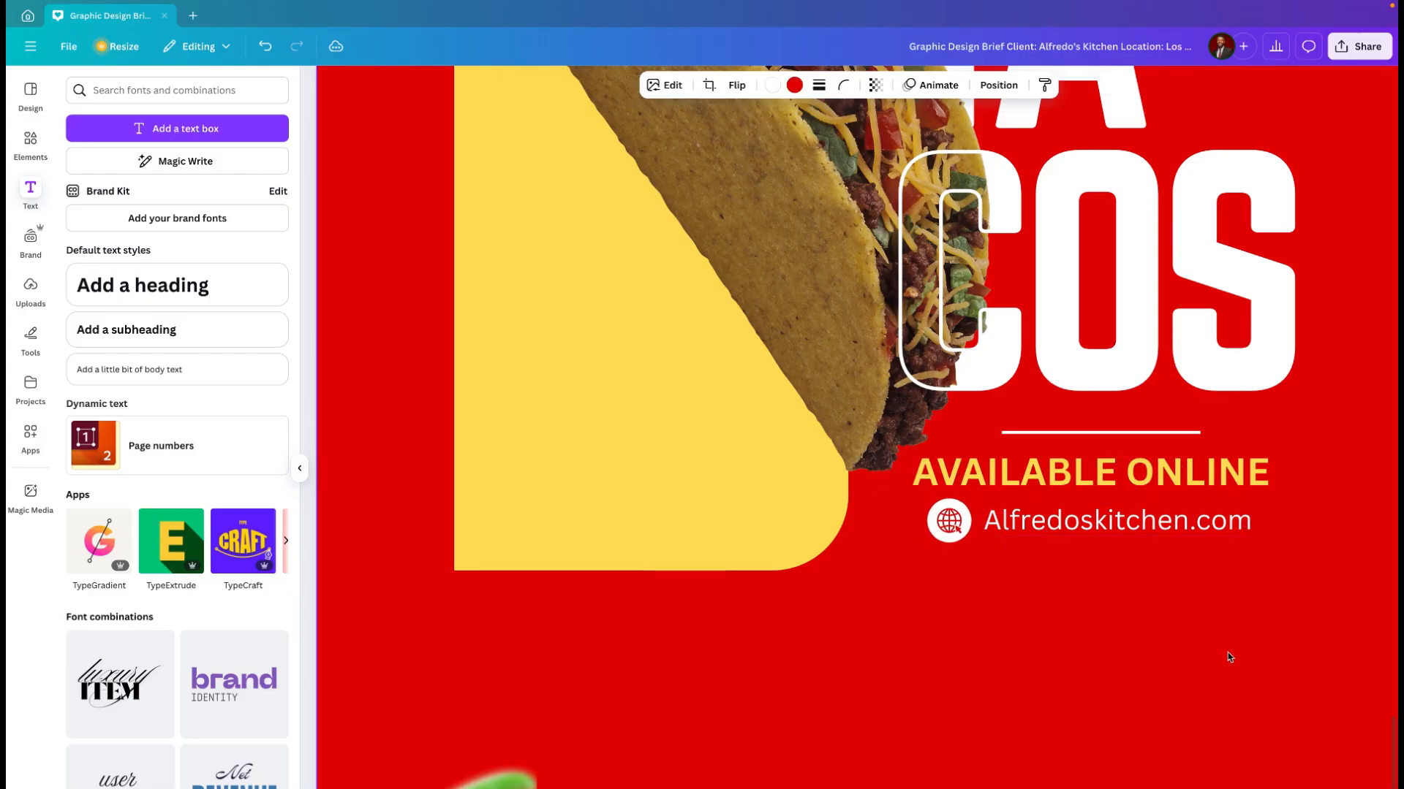
pyautogui.click(1230, 657)
# Step: Nudge the thin white line above "AVAILABLE ONLINE" slightly left and up, leaving more space above the text
pyautogui.scroll(-5, 1232, 658)
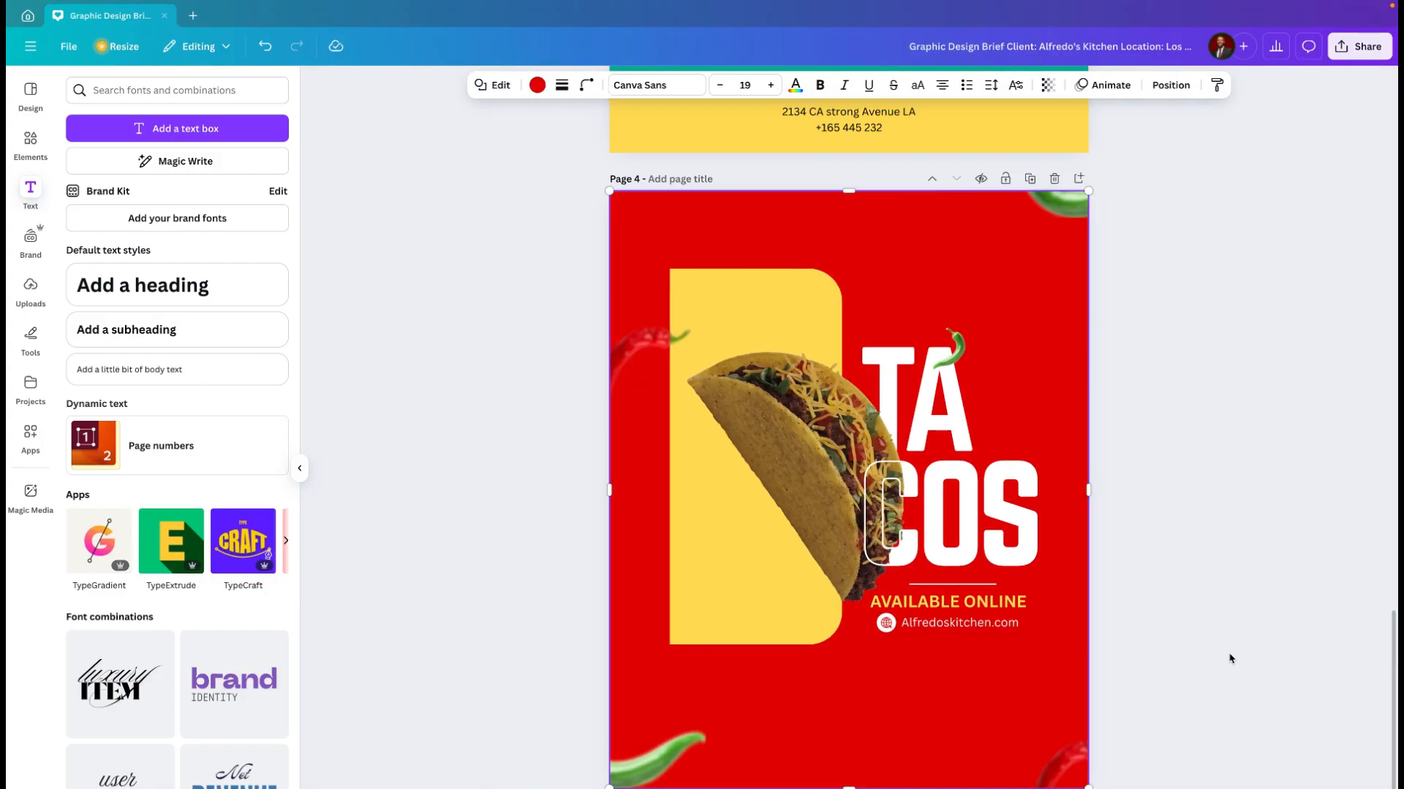
pyautogui.click(967, 588)
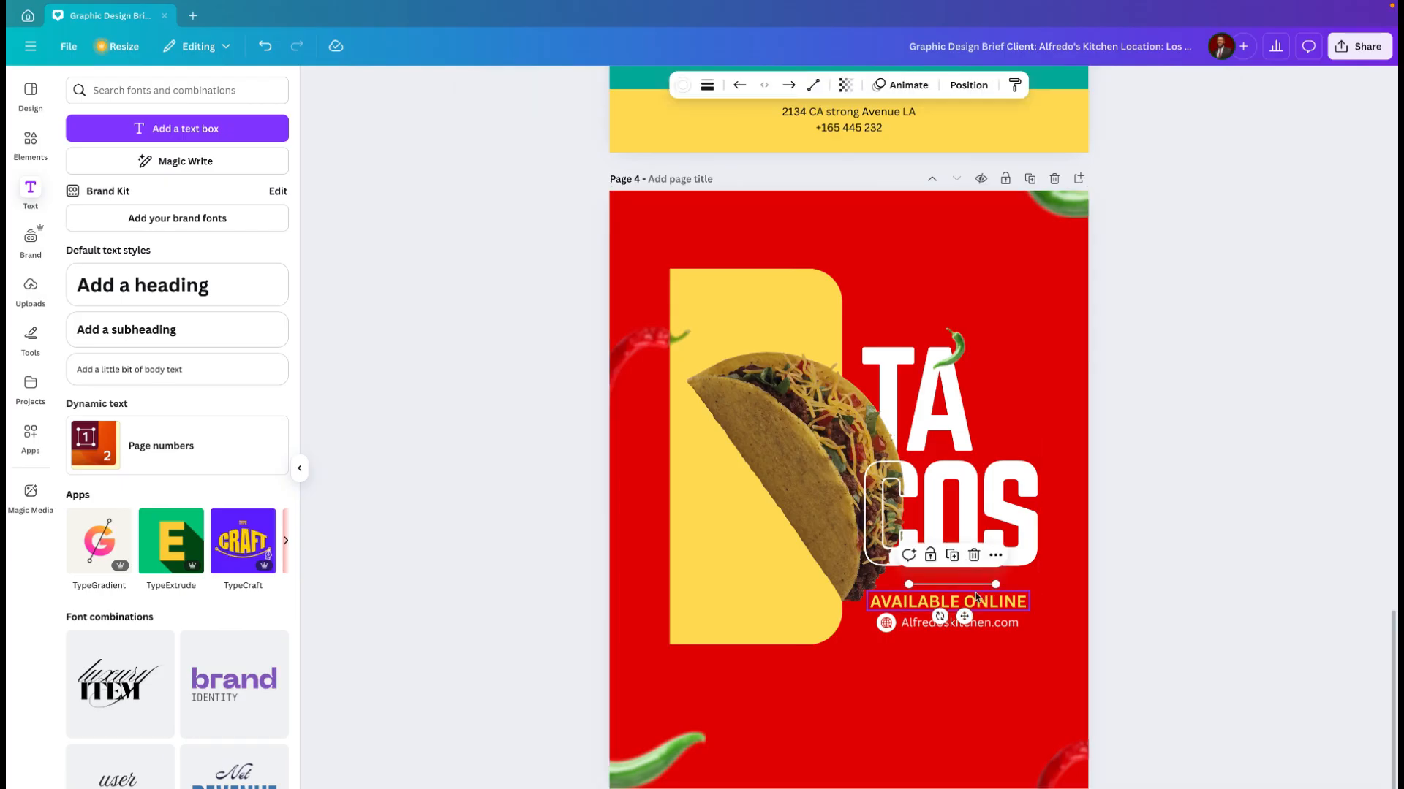
pyautogui.press('Left')
pyautogui.press('Up')
pyautogui.press('Up')
pyautogui.press('Up')
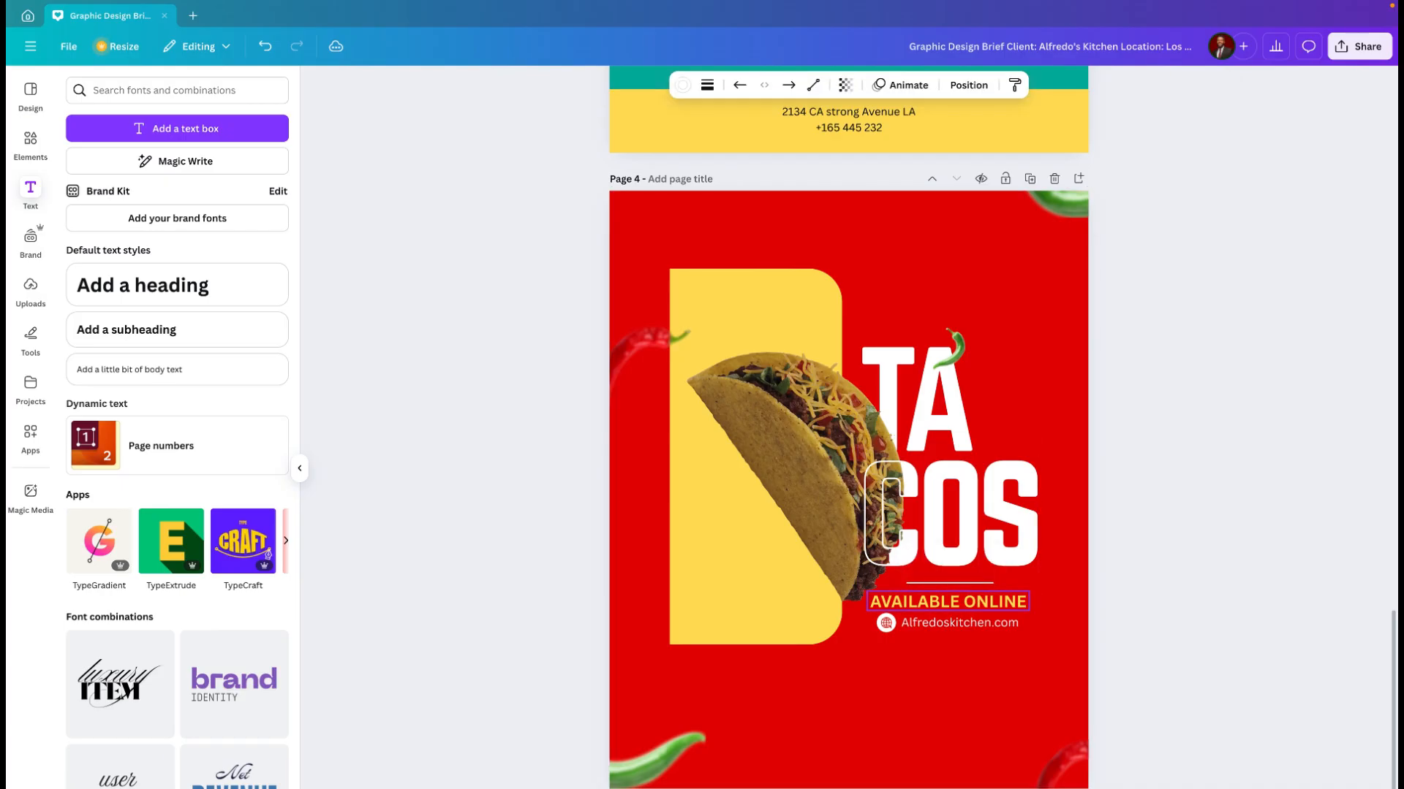
pyautogui.click(971, 699)
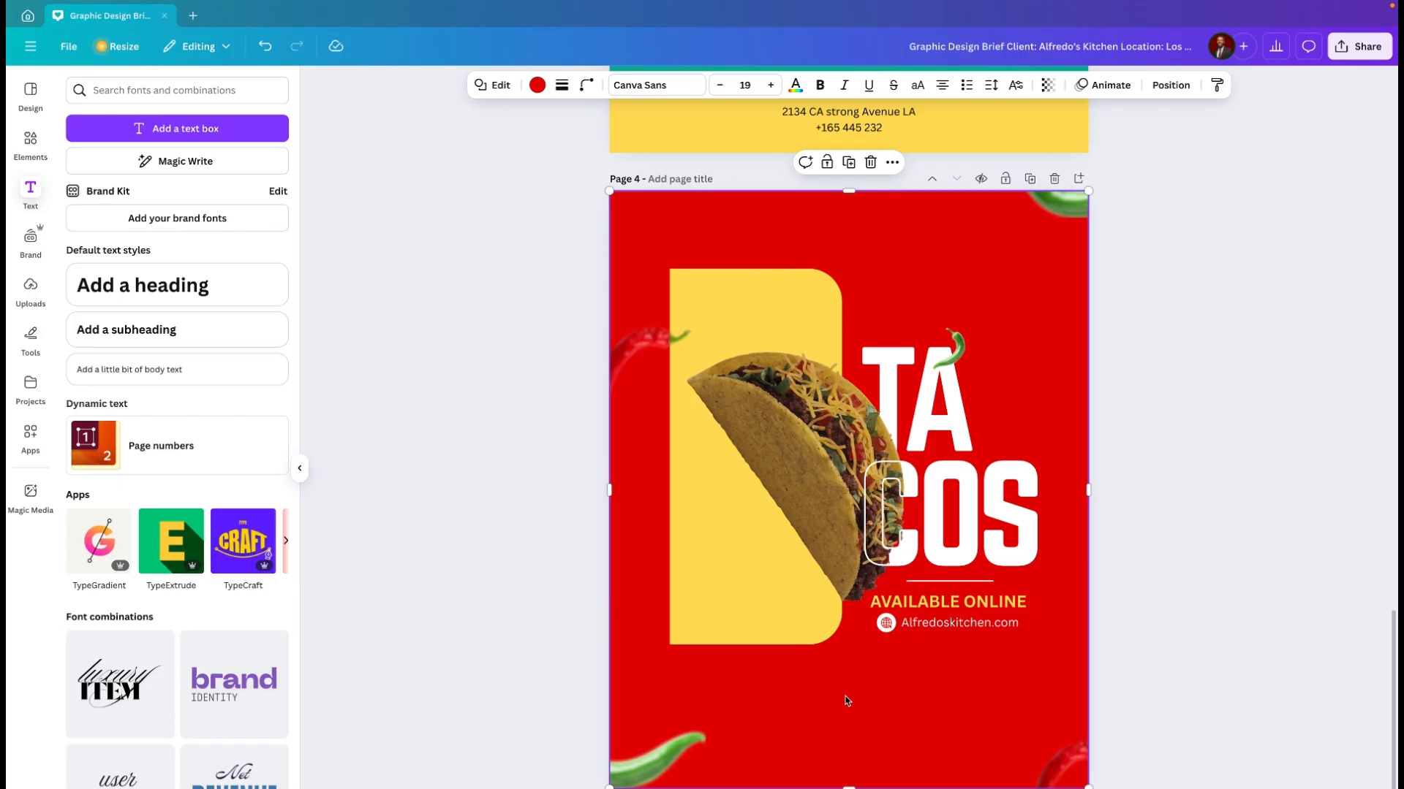
# Step: Shorten the yellow rounded shape behind the taco slightly by raising its lower edge
pyautogui.keyDown('ctrl'); pyautogui.scroll(5, 840, 698); pyautogui.keyUp('ctrl')
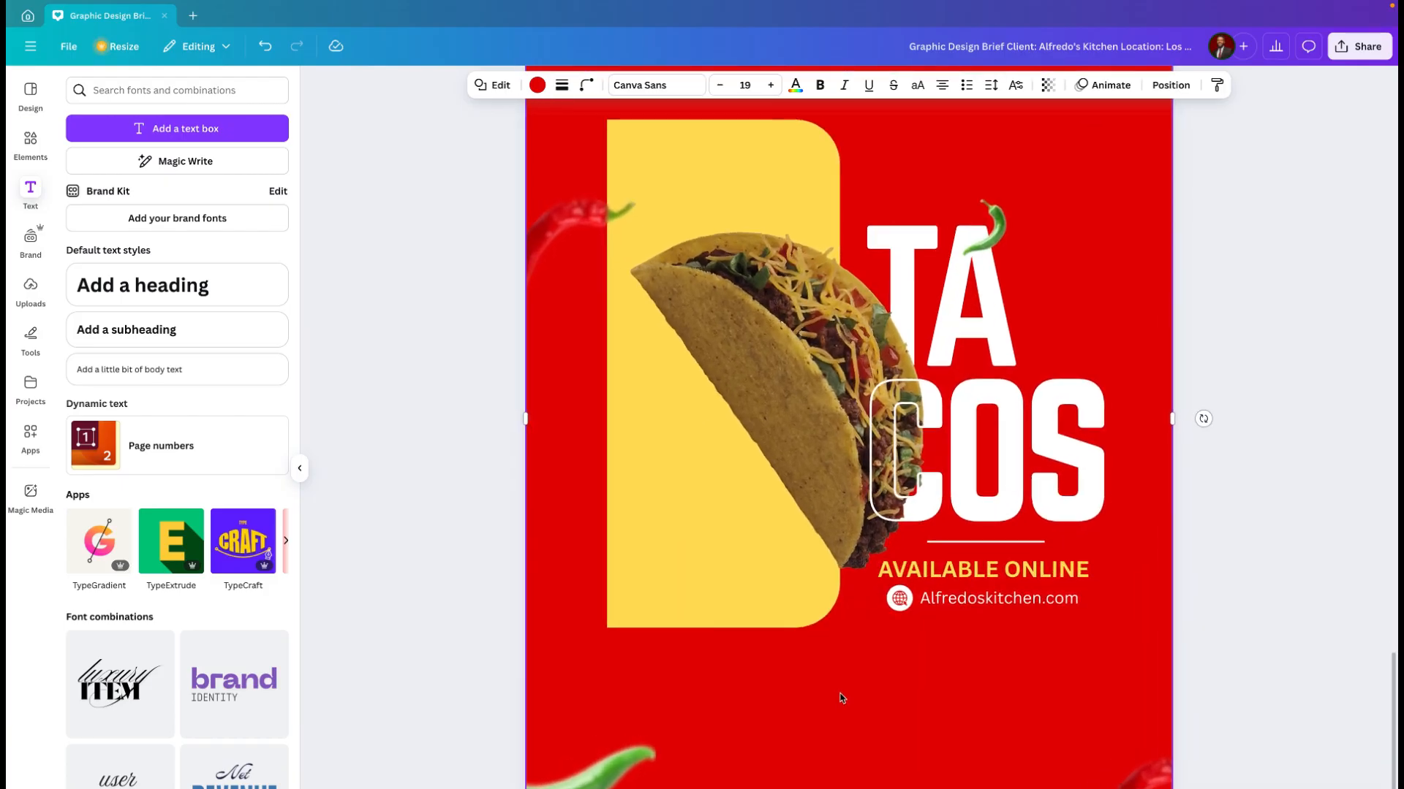
pyautogui.click(607, 659)
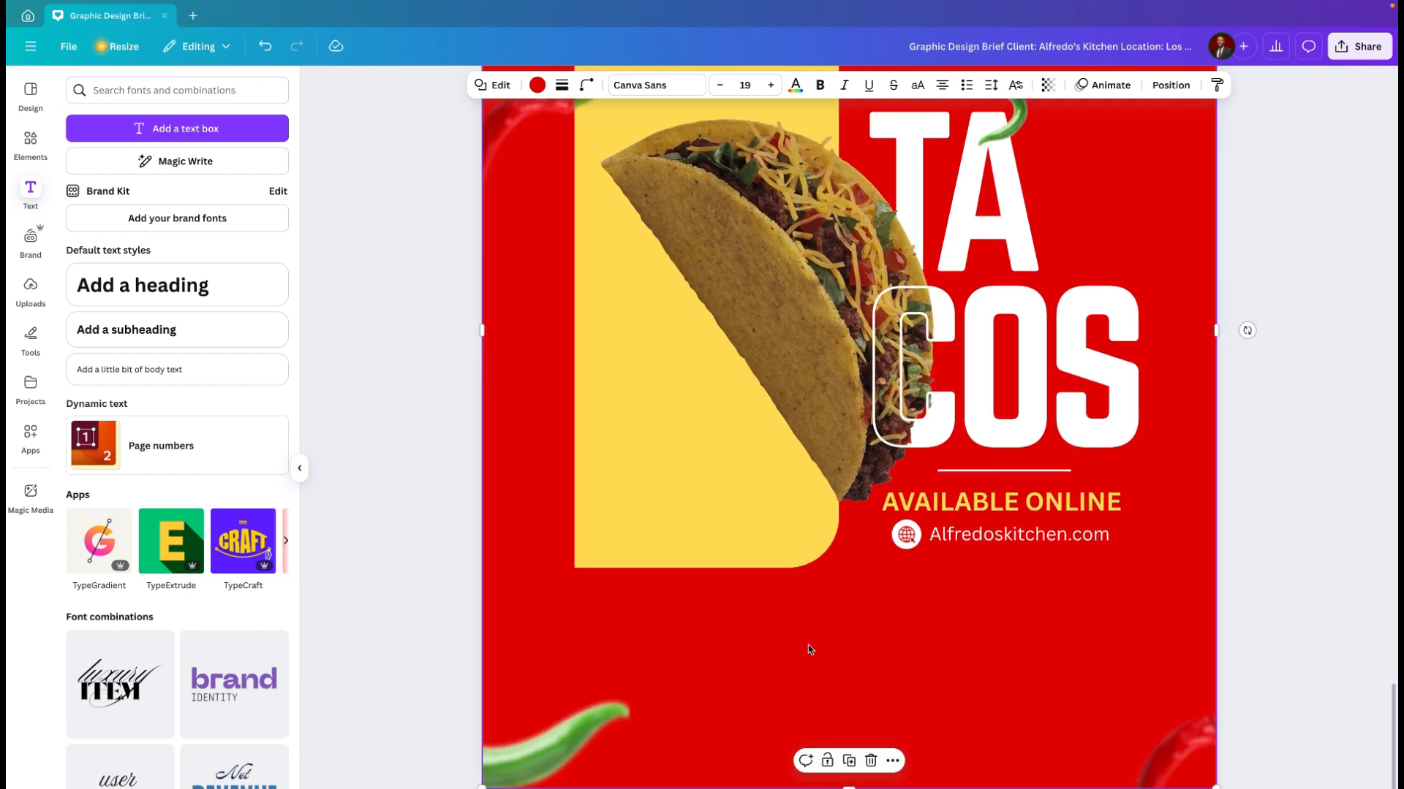
pyautogui.scroll(4, 839, 654)
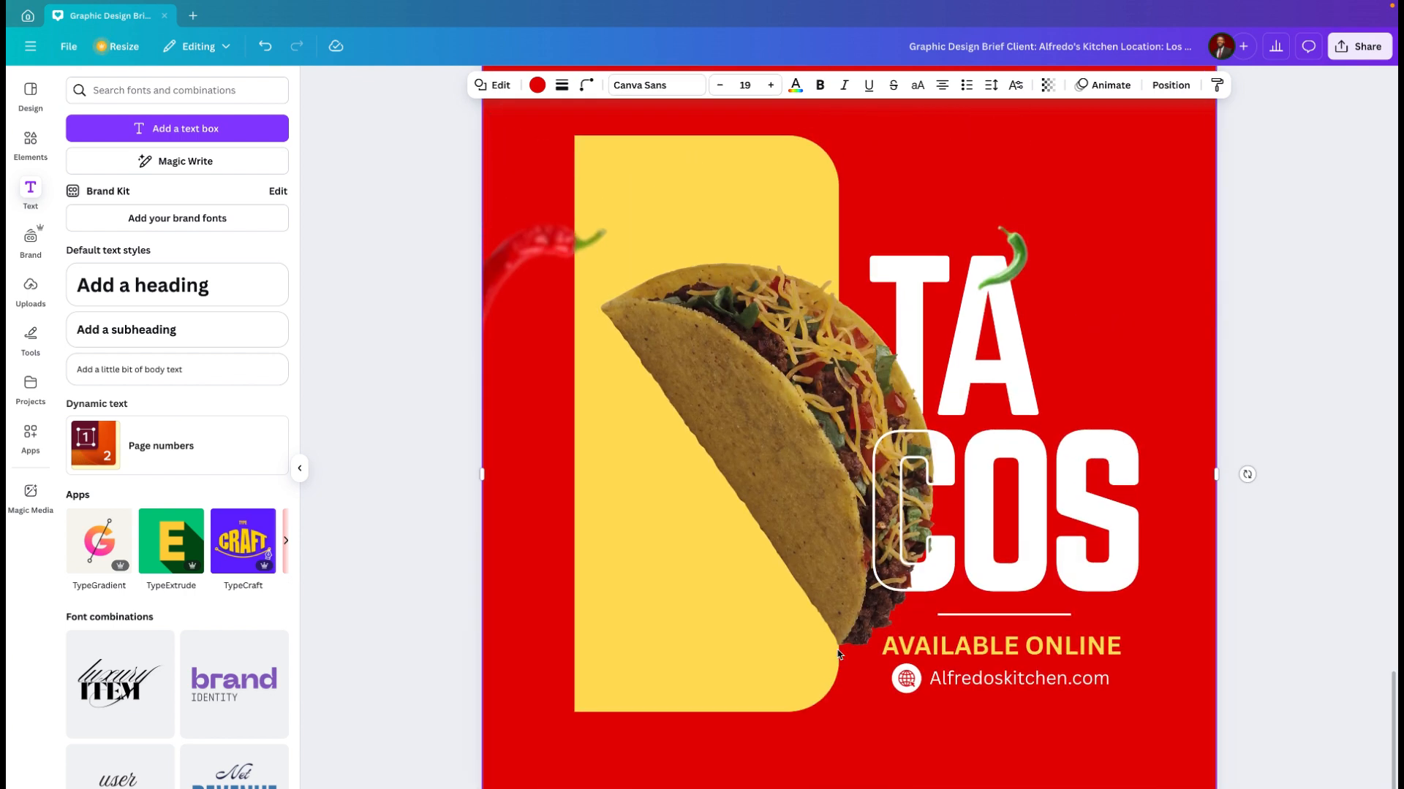
pyautogui.scroll(2, 838, 653)
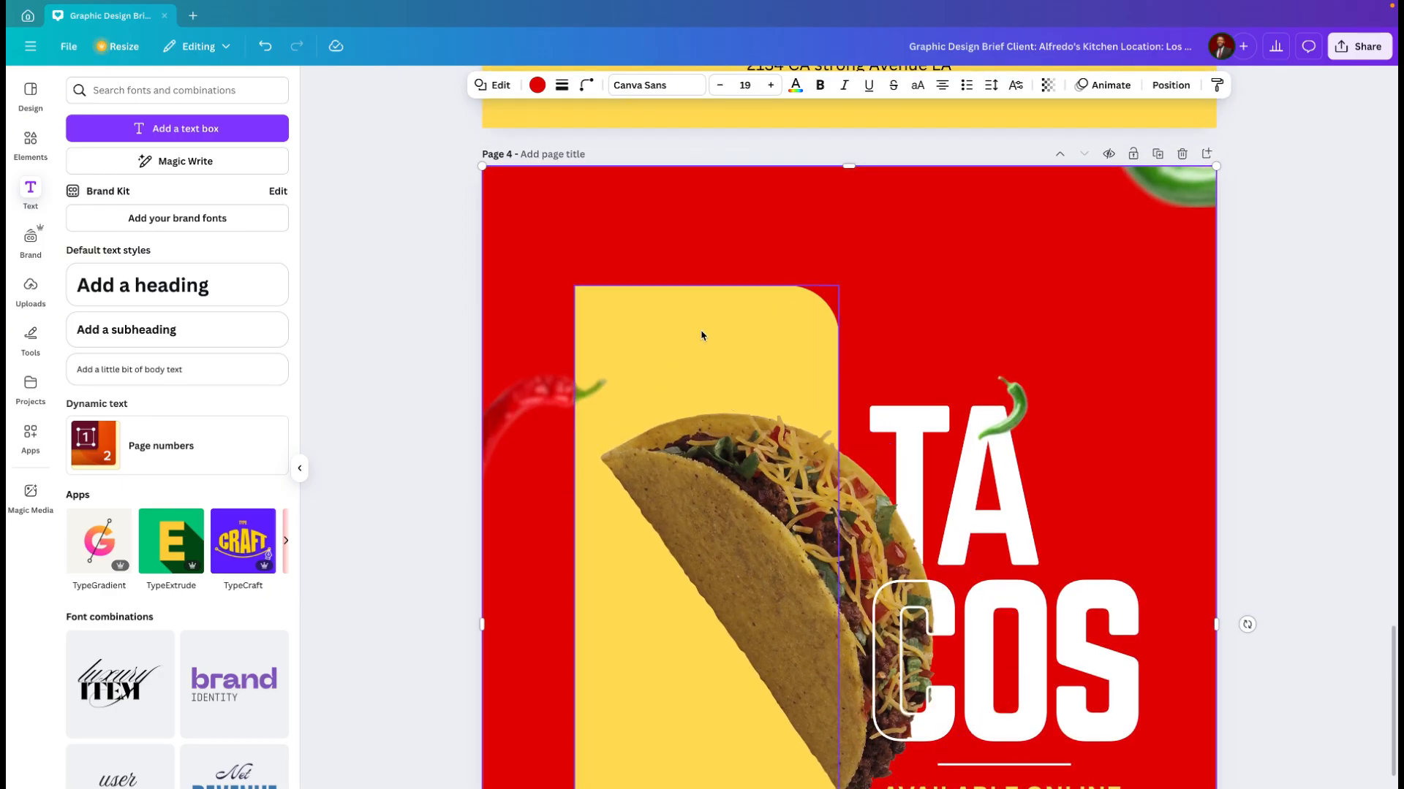
pyautogui.scroll(-2, 752, 354)
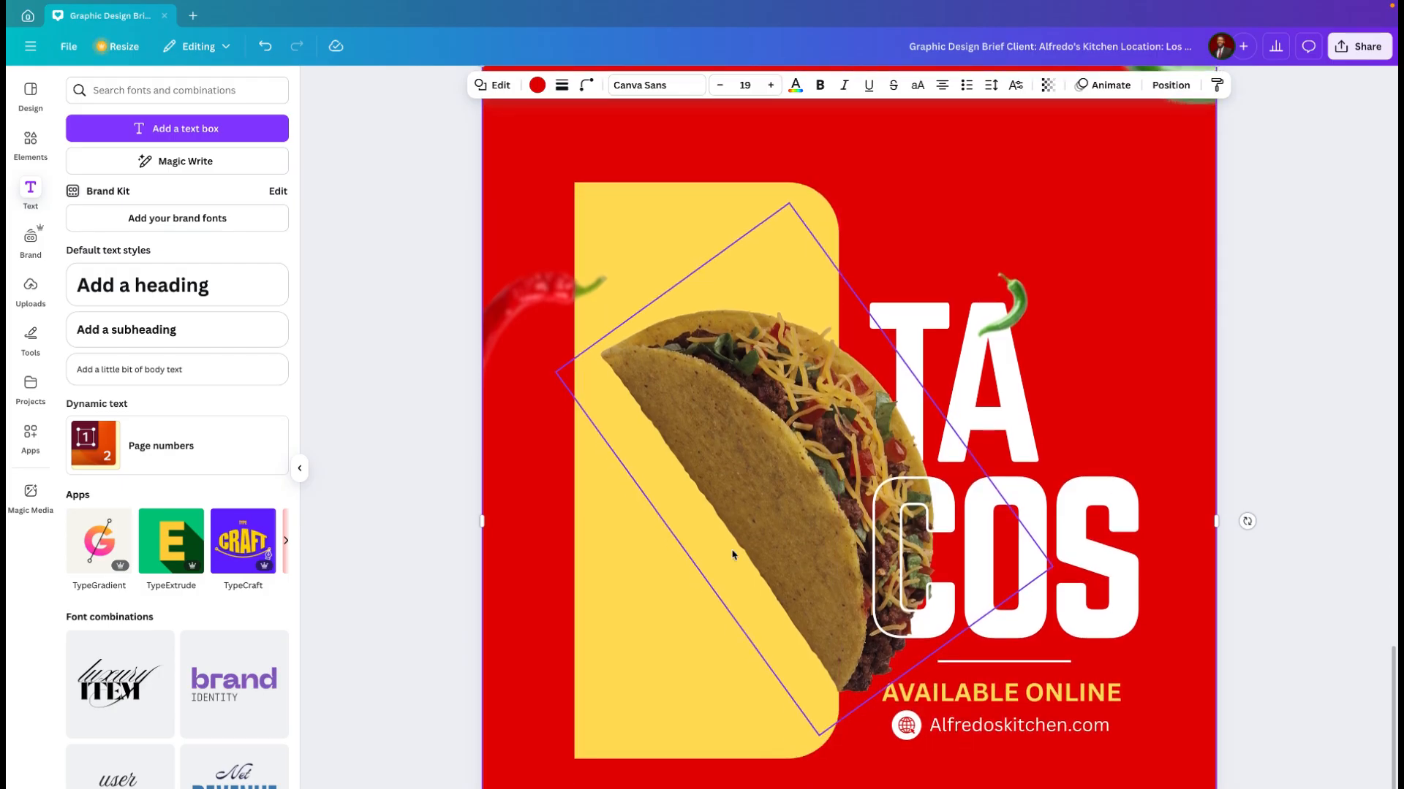
pyautogui.click(692, 681)
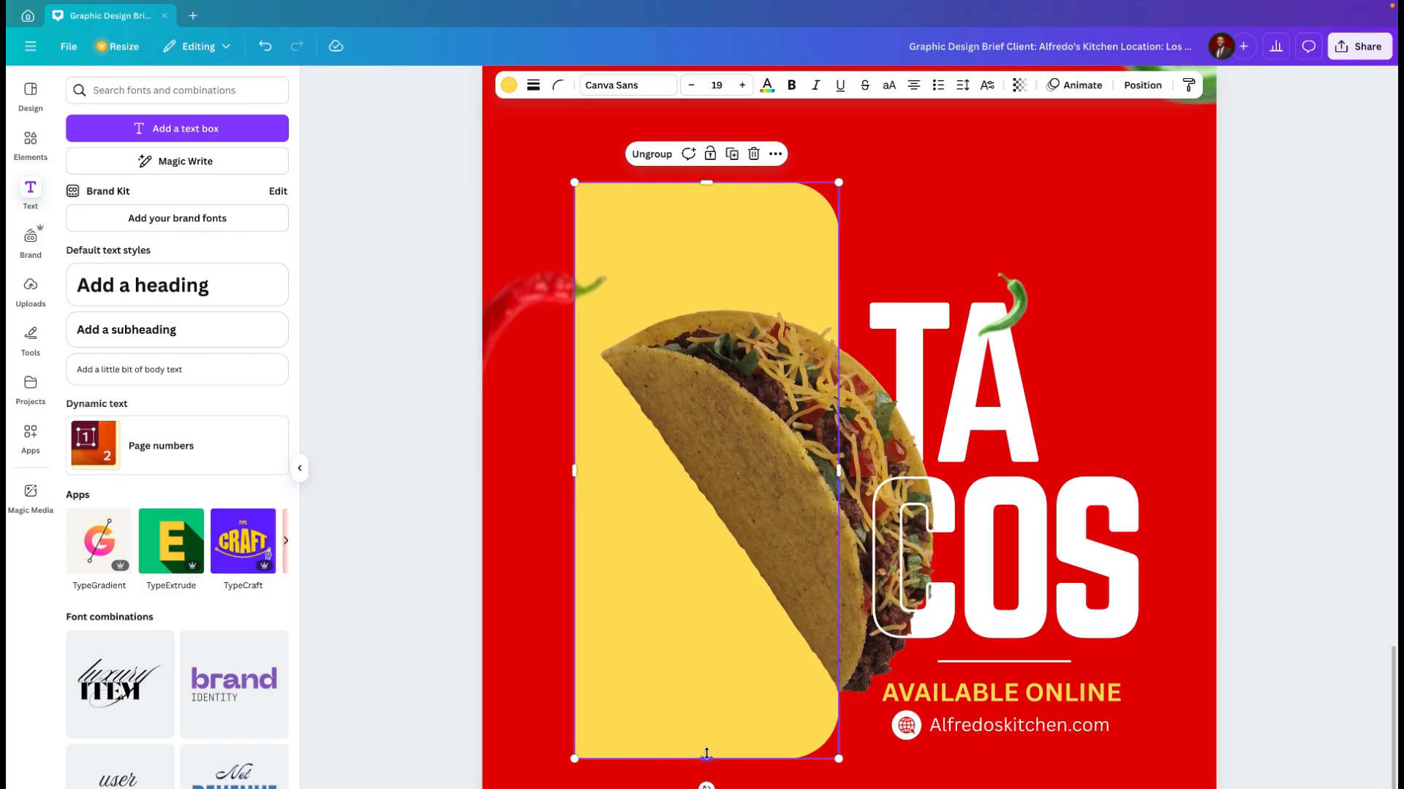
pyautogui.moveTo(706, 754); pyautogui.dragTo(706, 744)
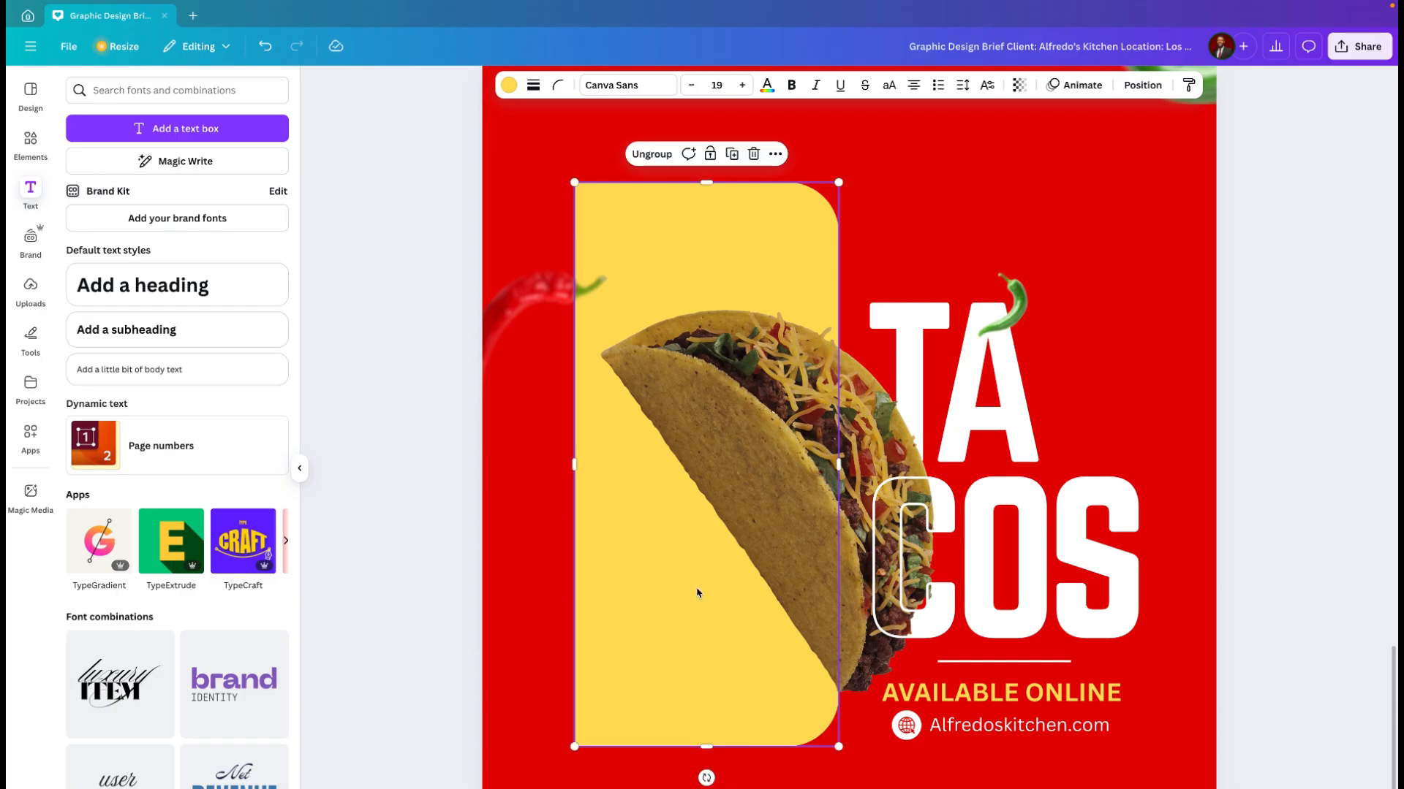
# Step: Rotate the taco image slightly anticlockwise and reposition it a little higher over the yellow shape
pyautogui.click(783, 490)
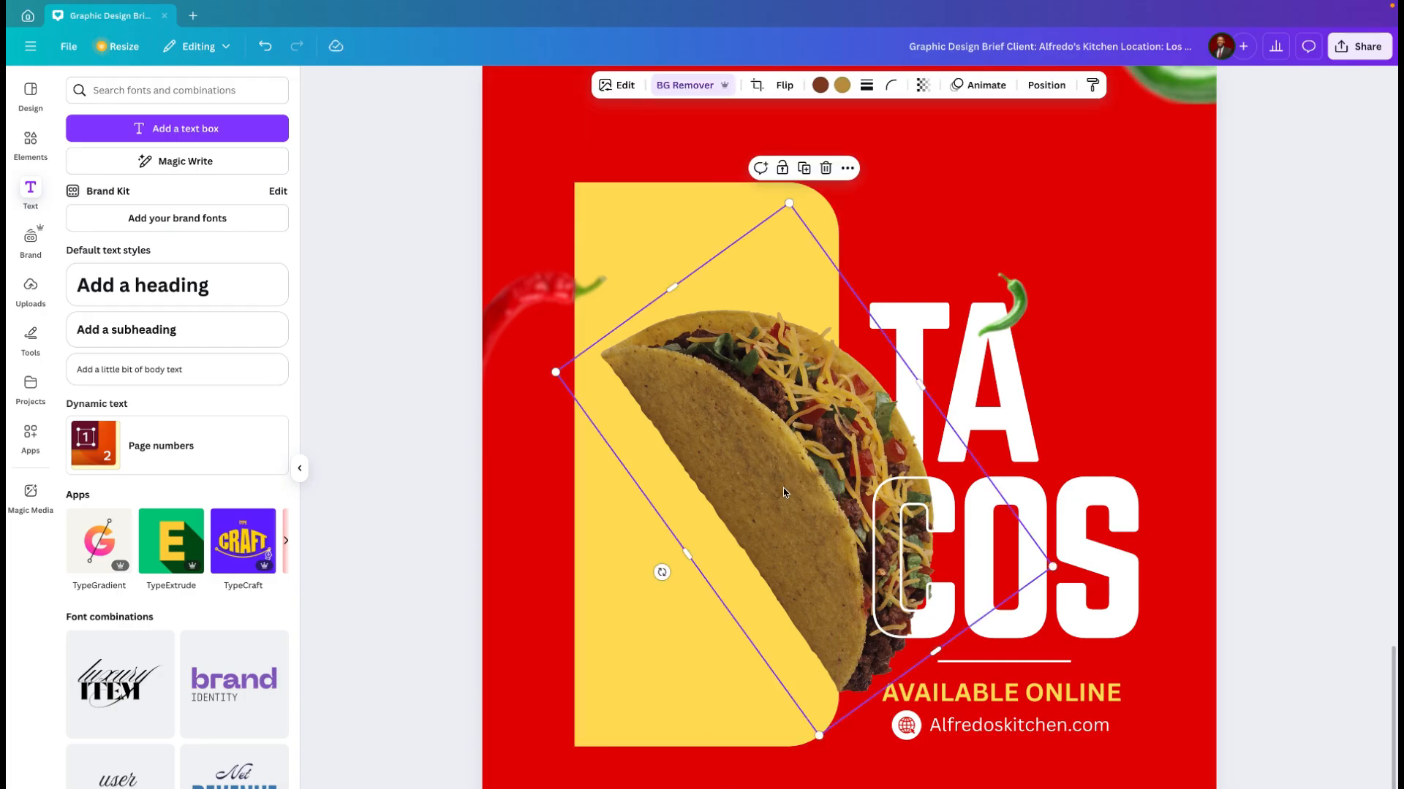
pyautogui.moveTo(783, 492); pyautogui.dragTo(779, 457)
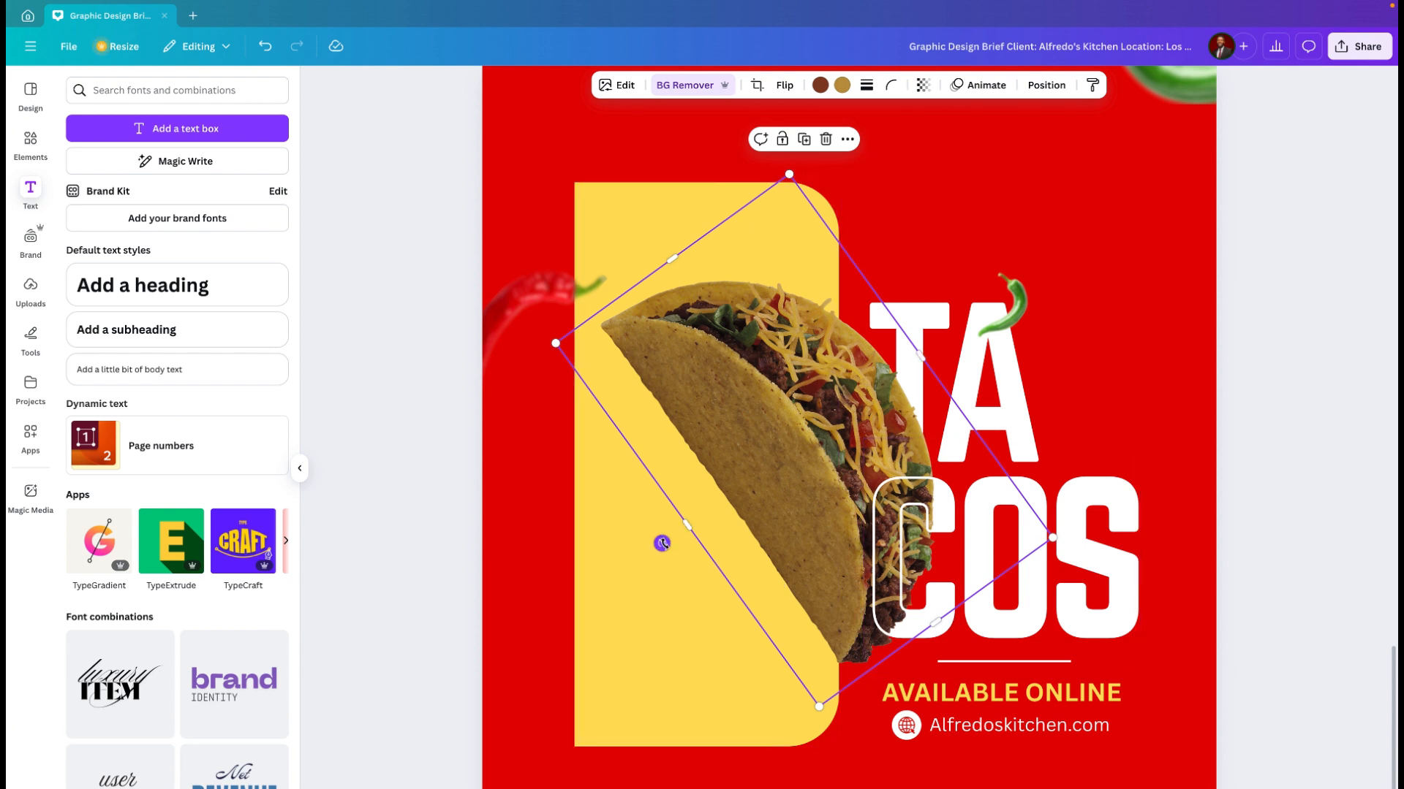
pyautogui.moveTo(662, 543); pyautogui.dragTo(673, 564)
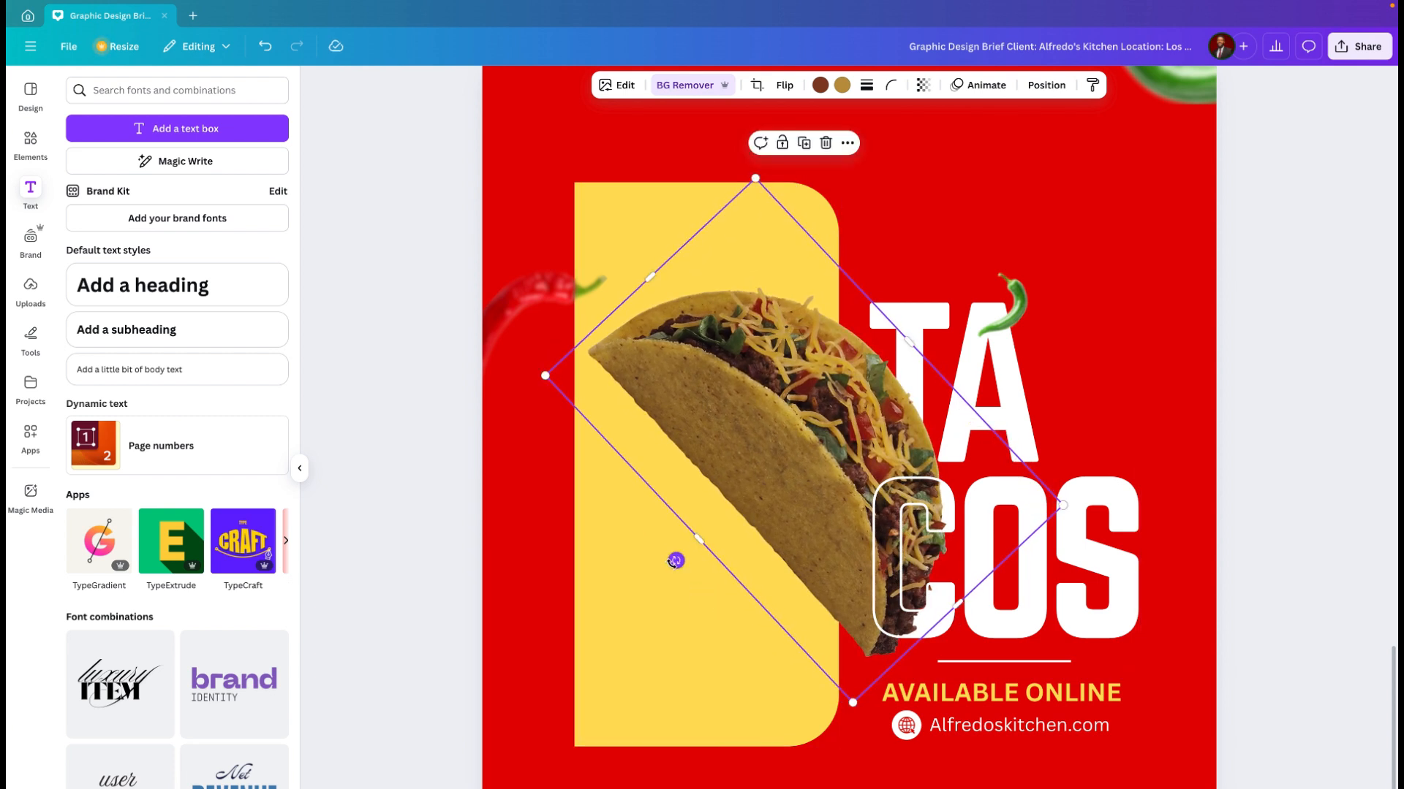
pyautogui.click(1010, 181)
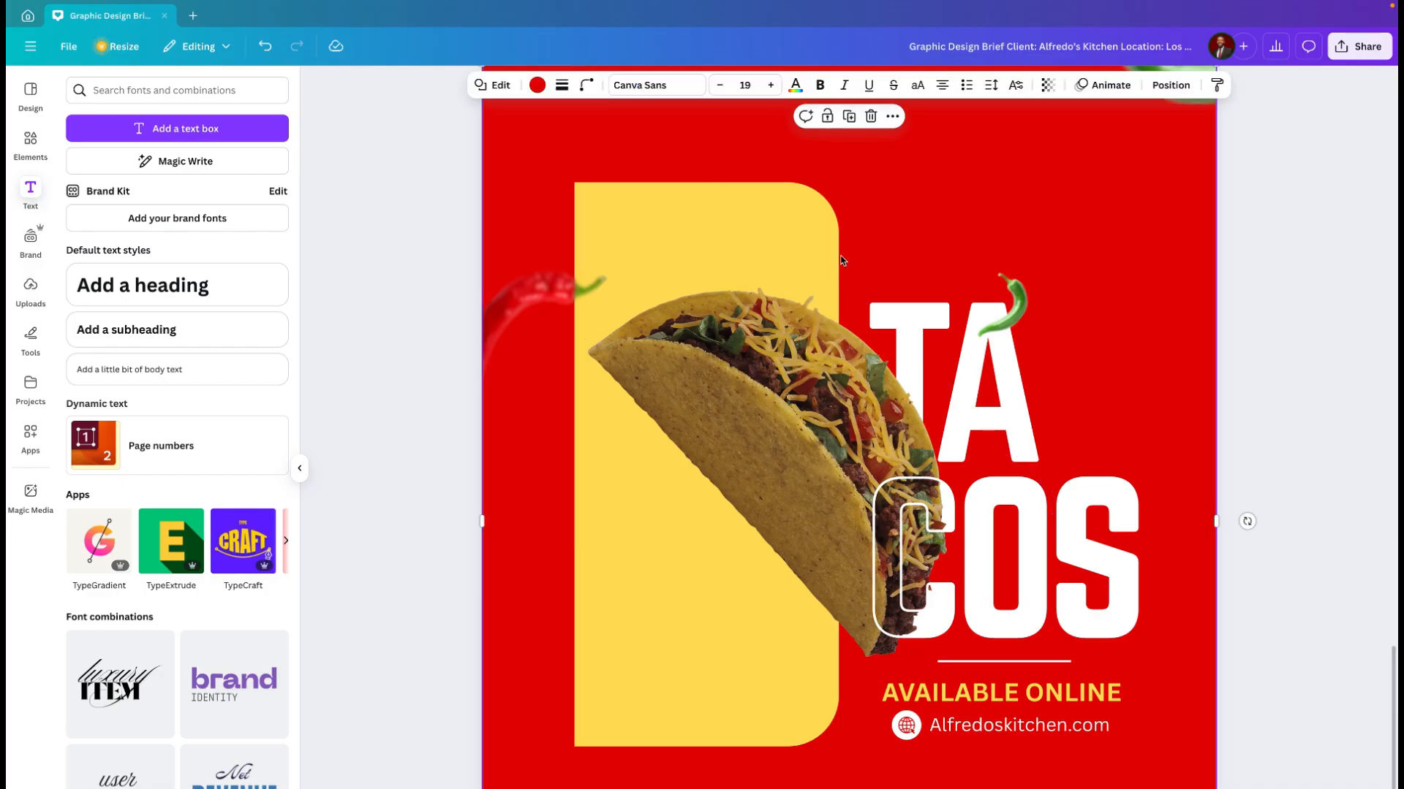
pyautogui.moveTo(800, 447); pyautogui.dragTo(792, 466)
pyautogui.click(906, 218)
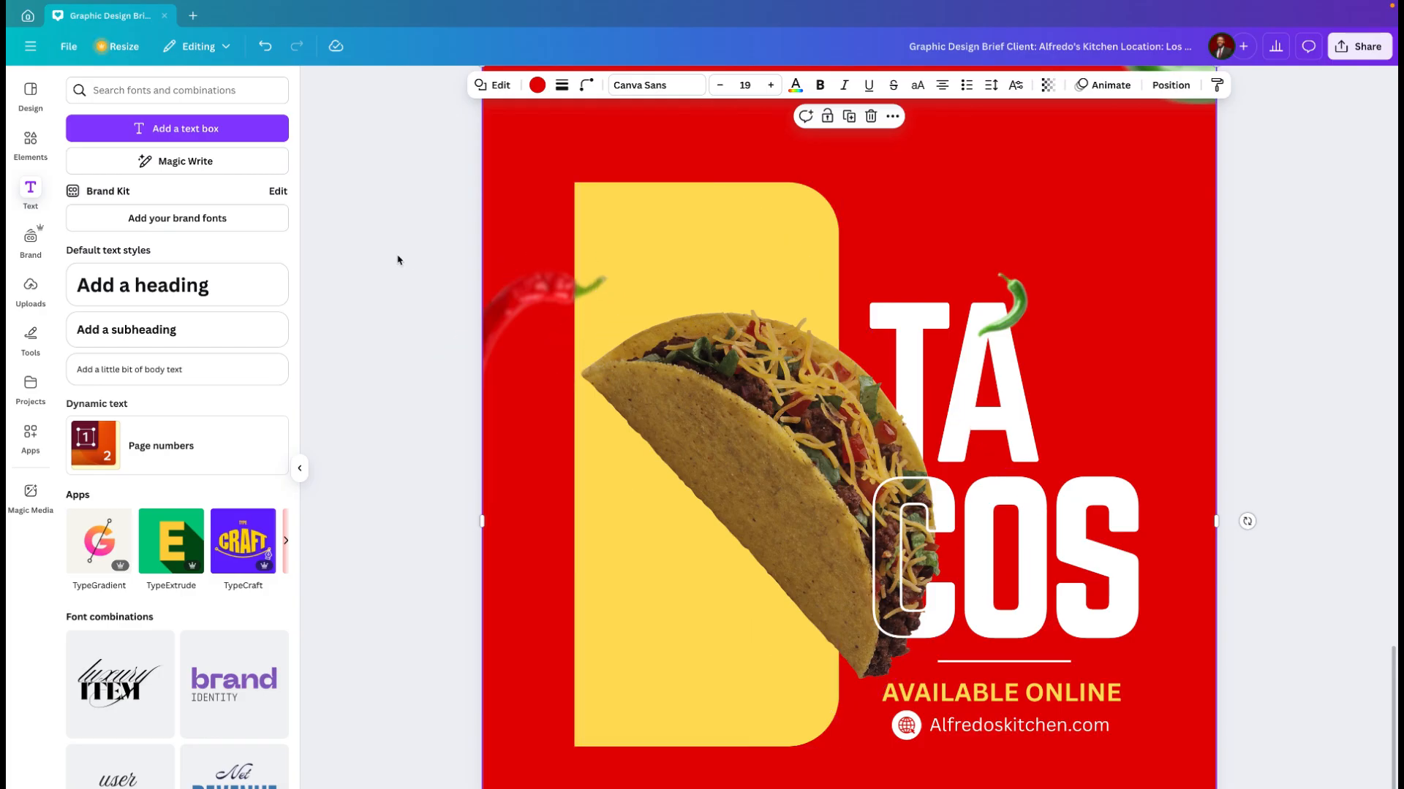
# Step: Add a heading text box reading "Alfredo's Kitchen", with each word on its own line
pyautogui.click(185, 291)
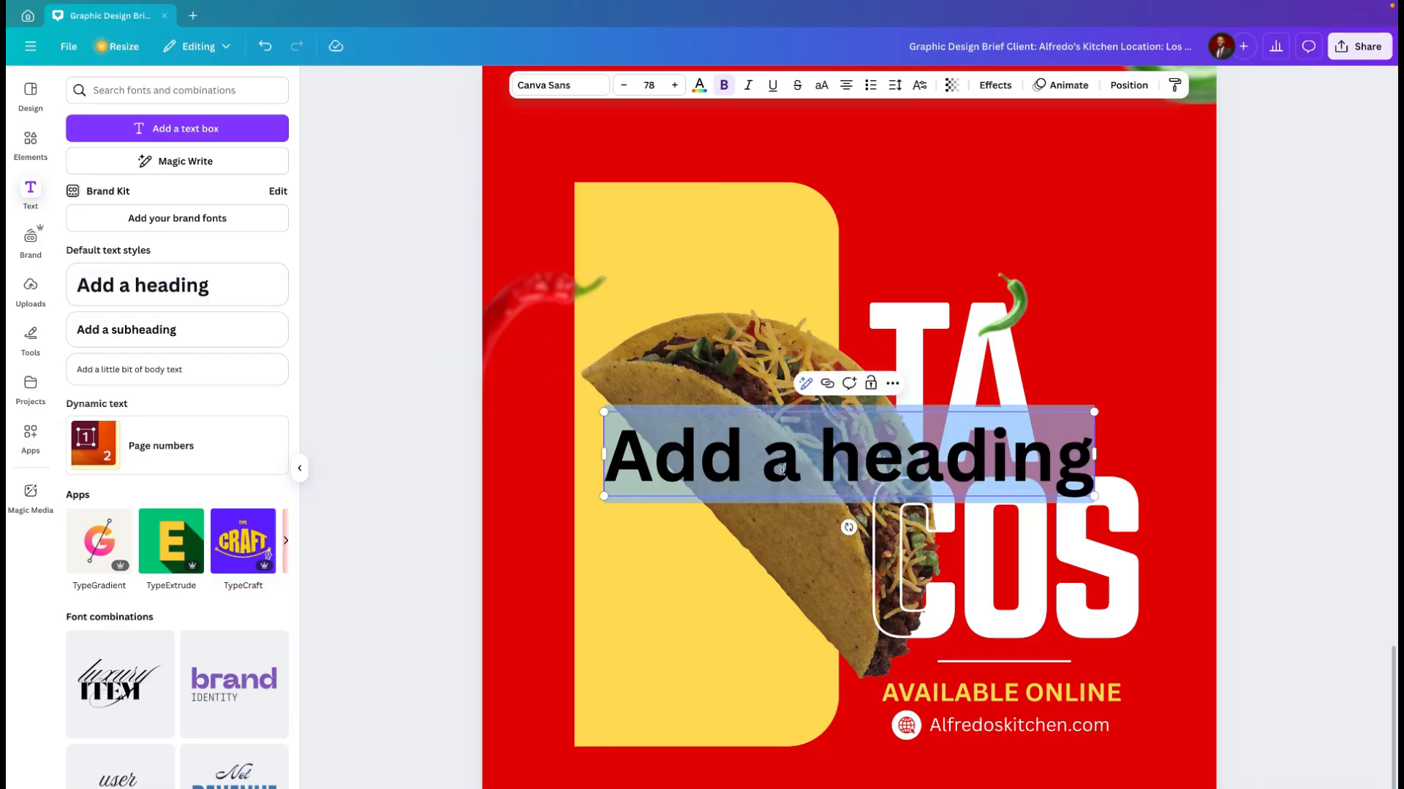
pyautogui.write('Alf')
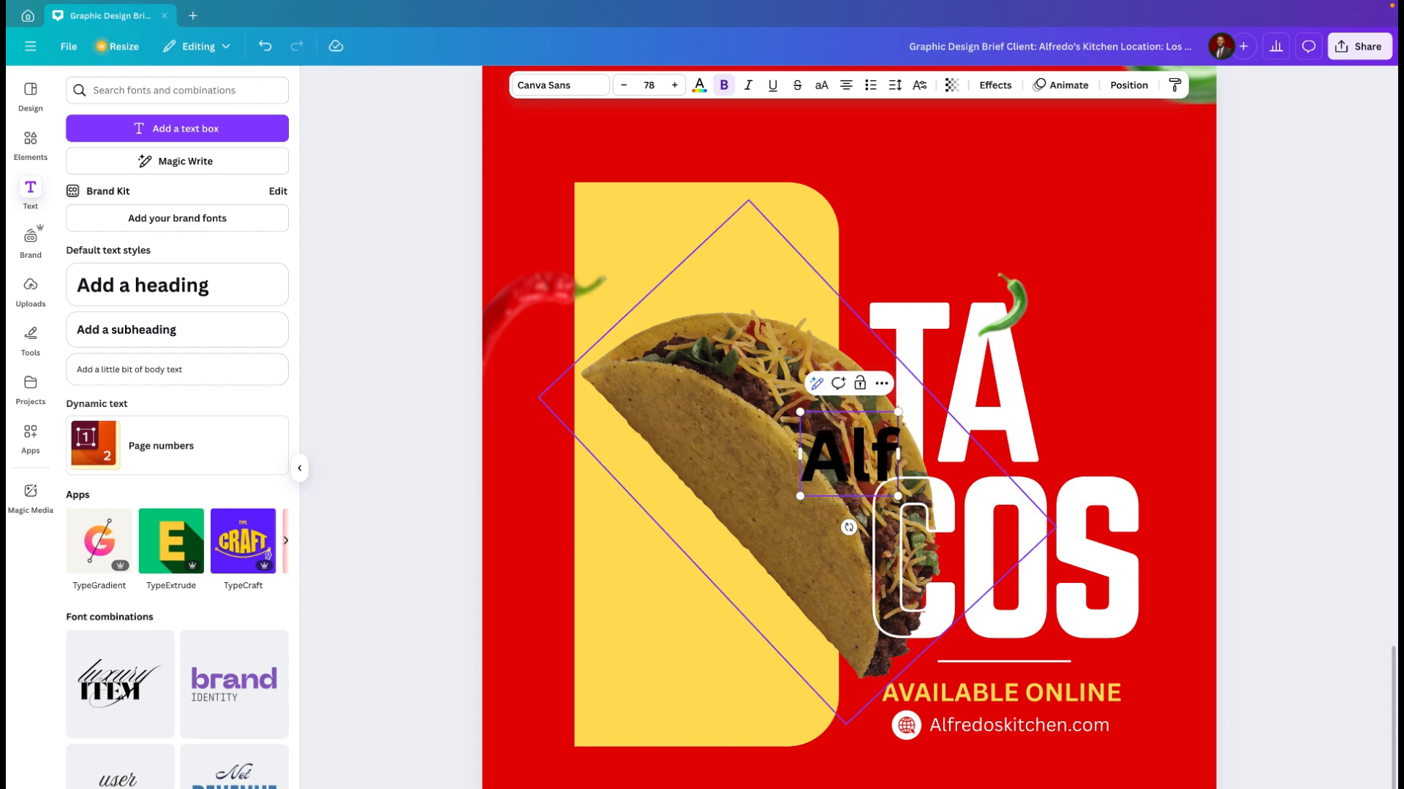
pyautogui.write("redo's")
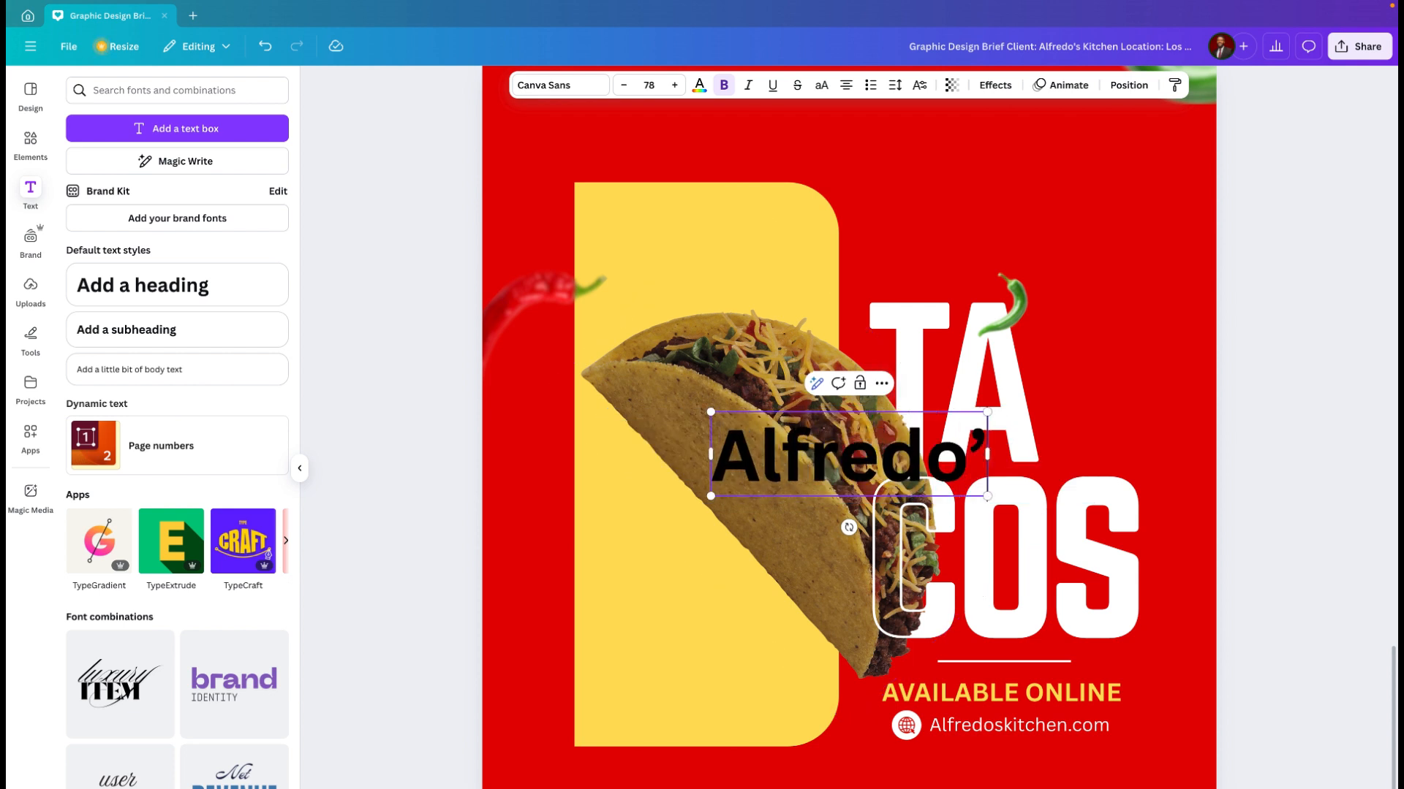
pyautogui.press('Return')
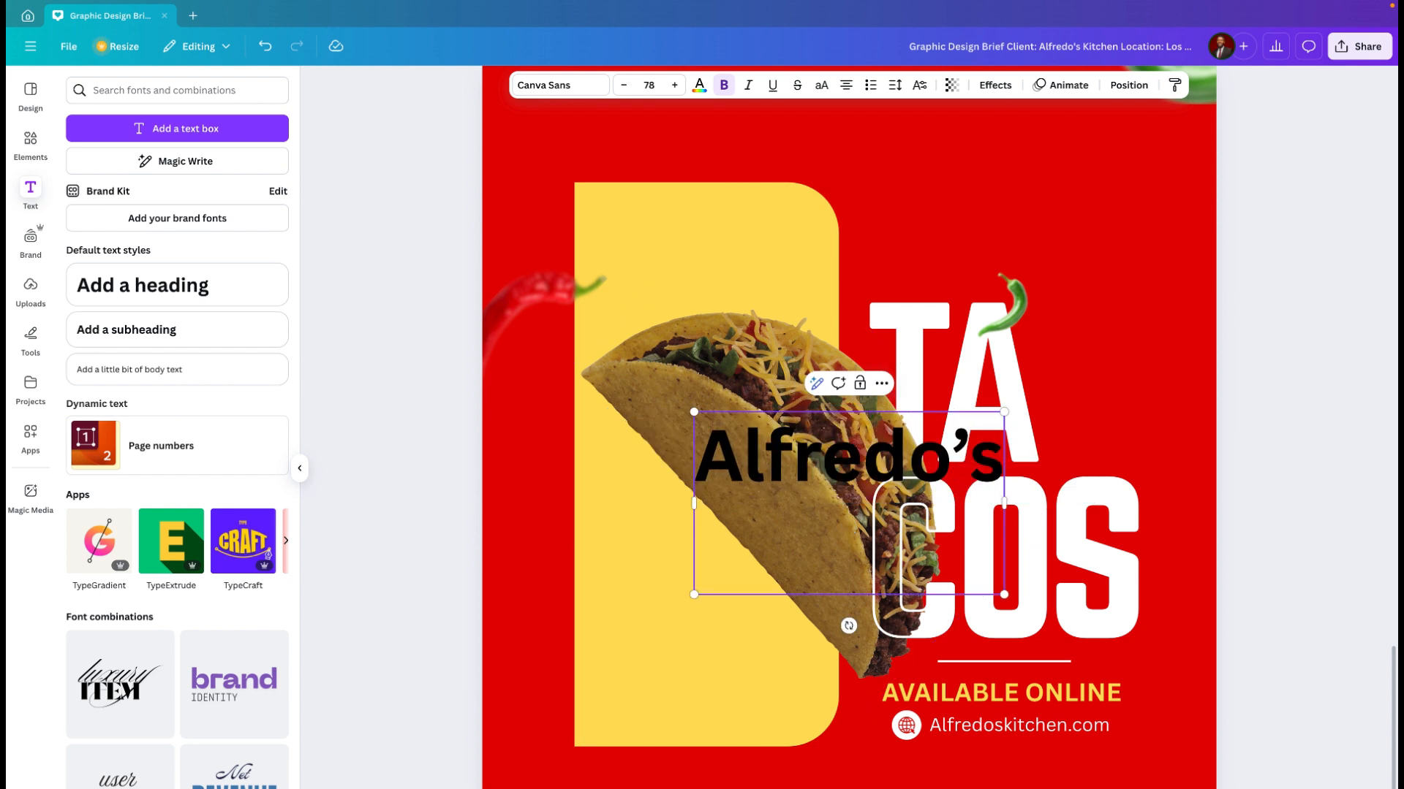
pyautogui.write('Ki')
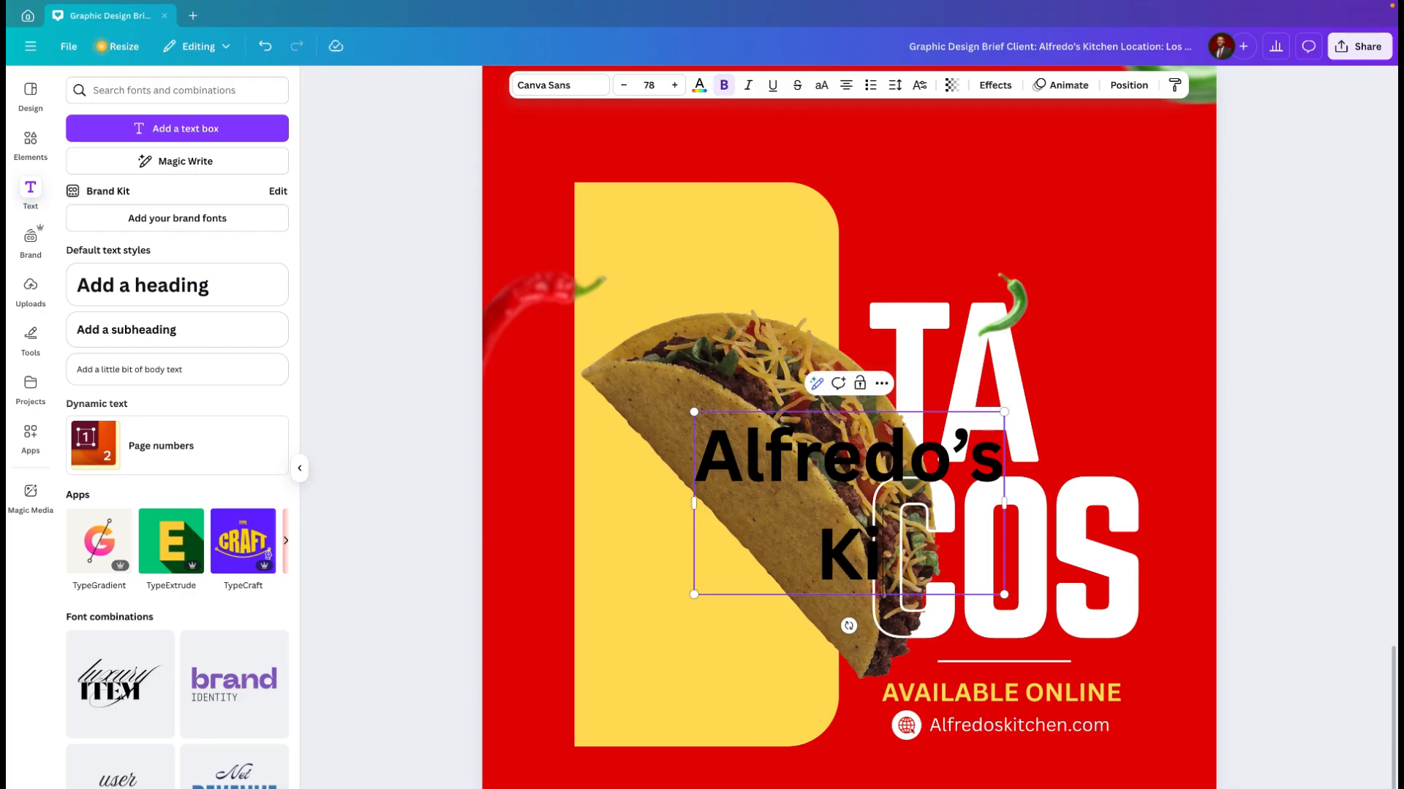
pyautogui.write('tchen')
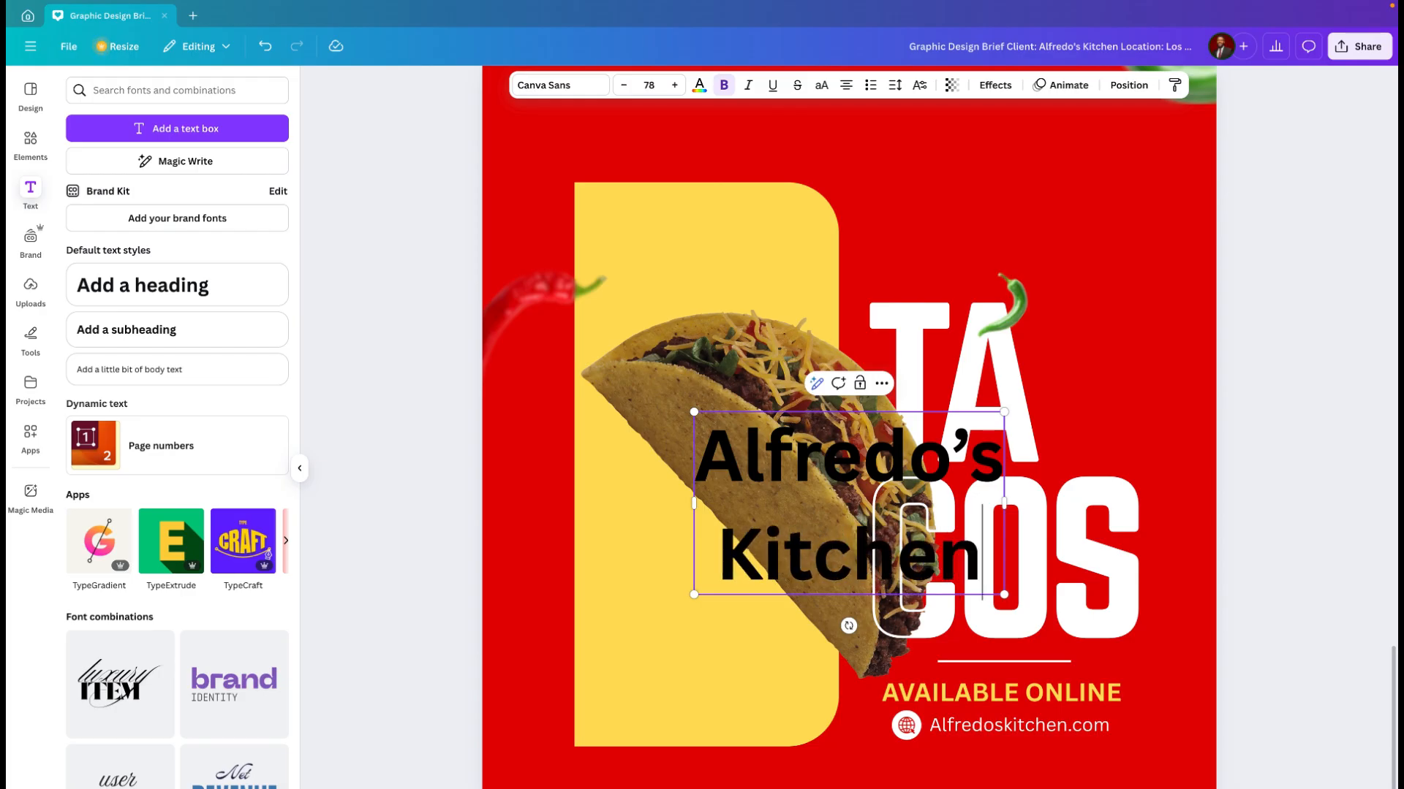
# Step: Left-align the whole "Alfredo's Kitchen" heading and reduce its line spacing to 0.98
pyautogui.hotkey('ctrl', 'a')
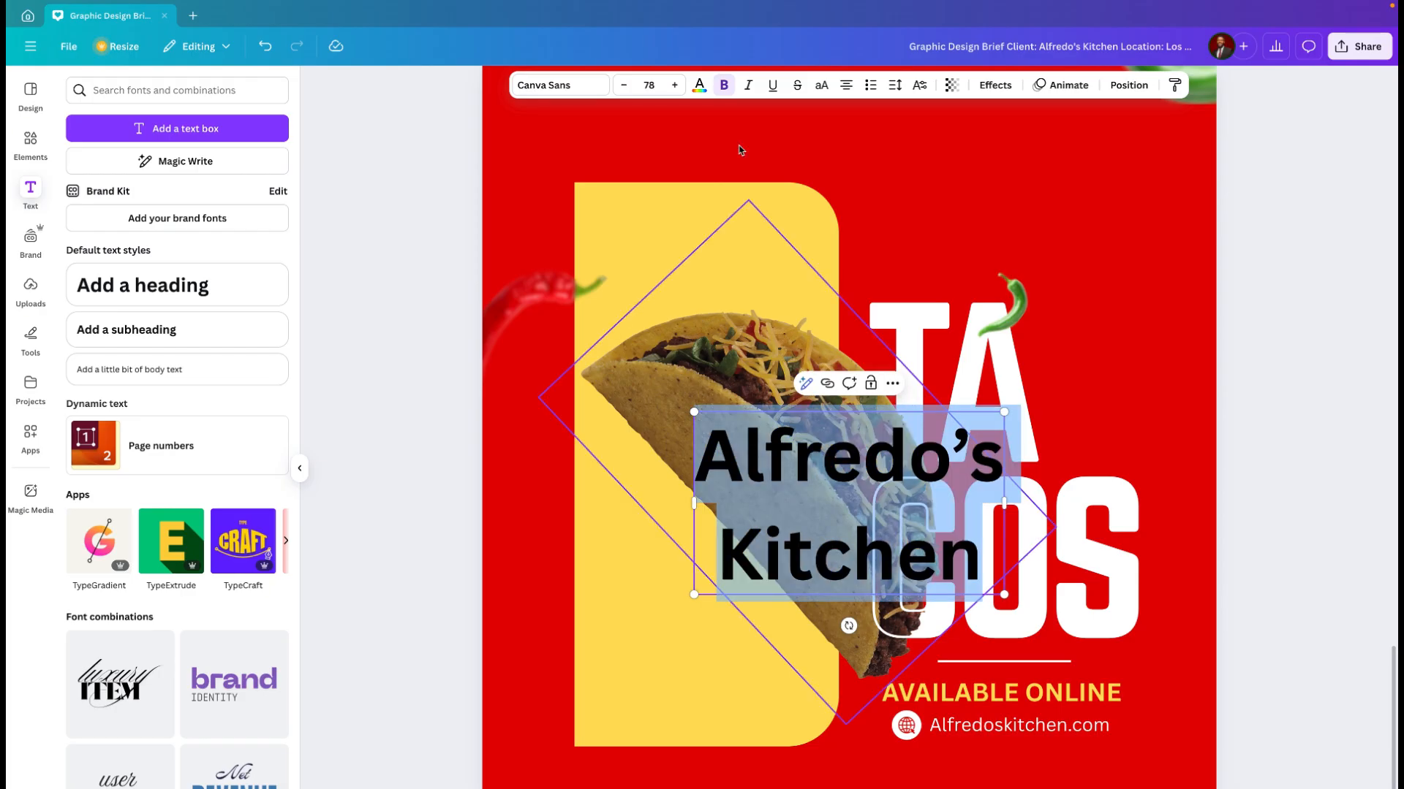
pyautogui.click(847, 87)
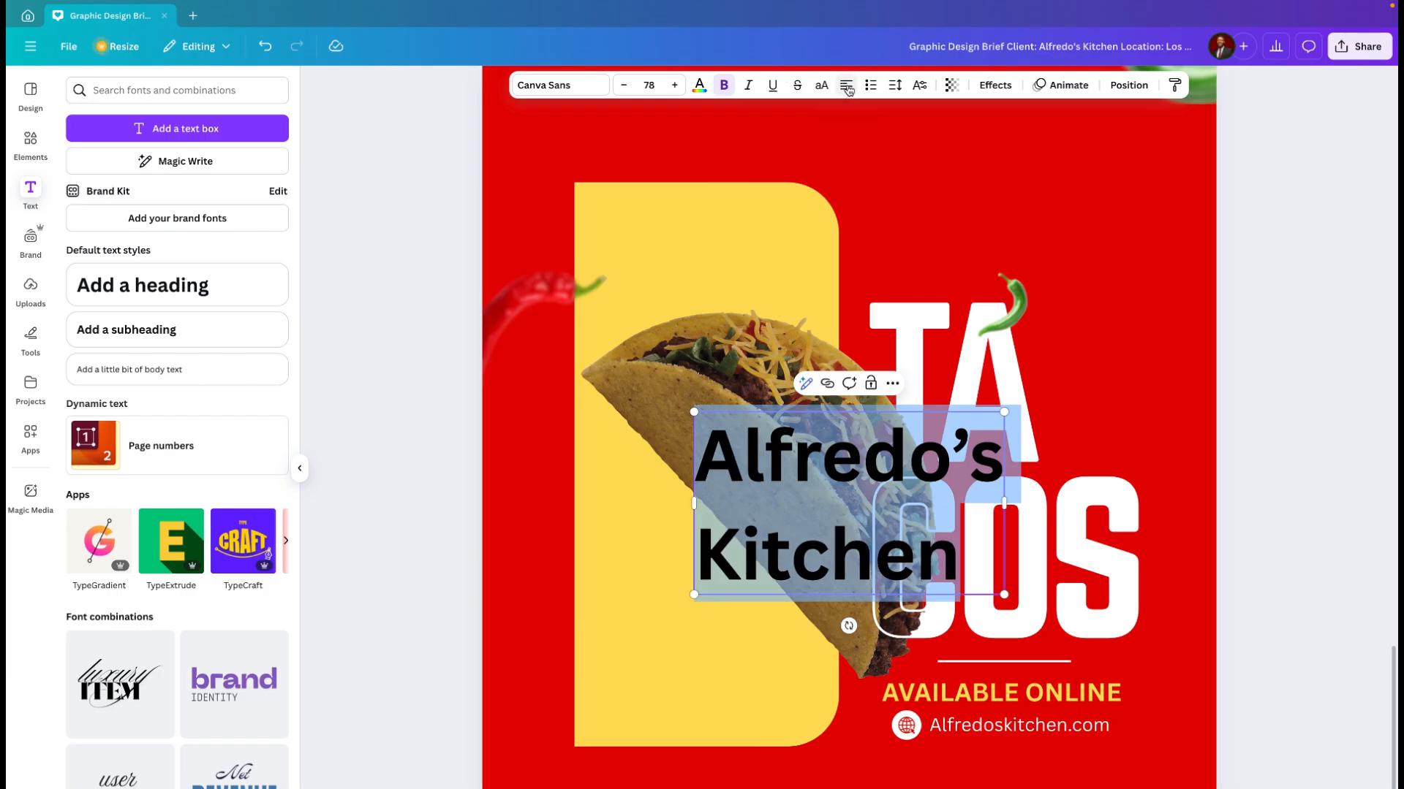
pyautogui.click(895, 86)
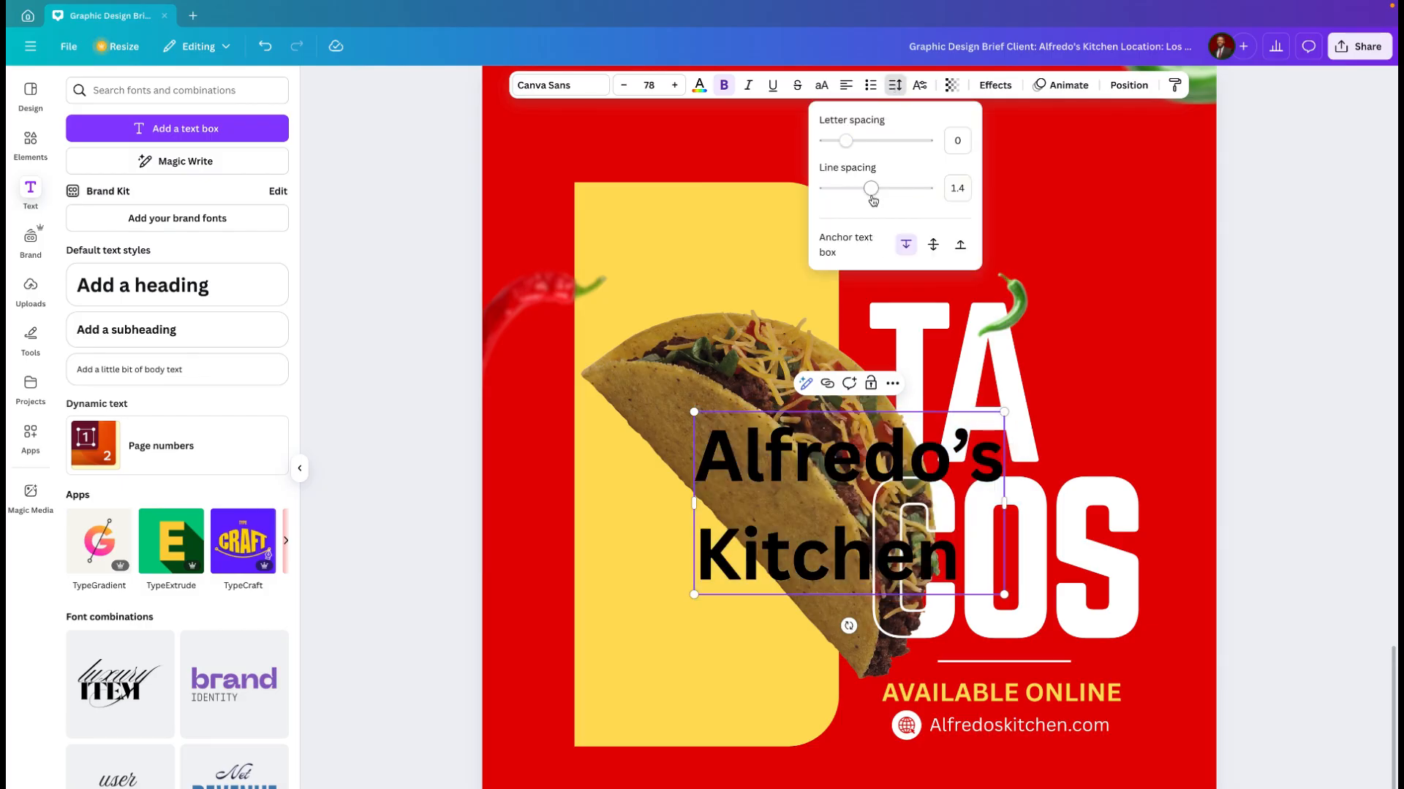
pyautogui.moveTo(870, 197); pyautogui.dragTo(850, 197)
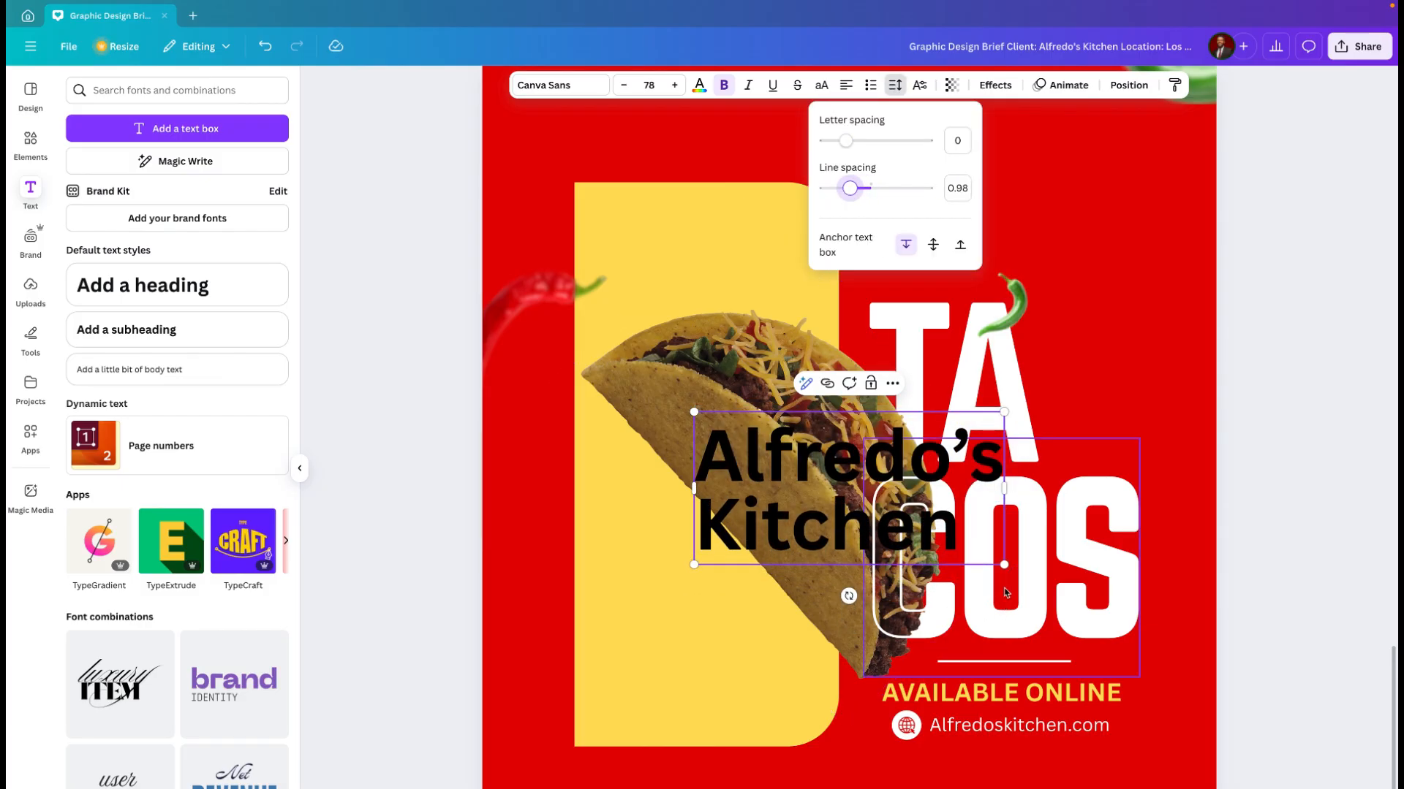
# Step: Scale the "Alfredo's Kitchen" heading down to font size 24.4 and place it above the taco near the yellow shape's upper edge
pyautogui.moveTo(1003, 564); pyautogui.dragTo(830, 483)
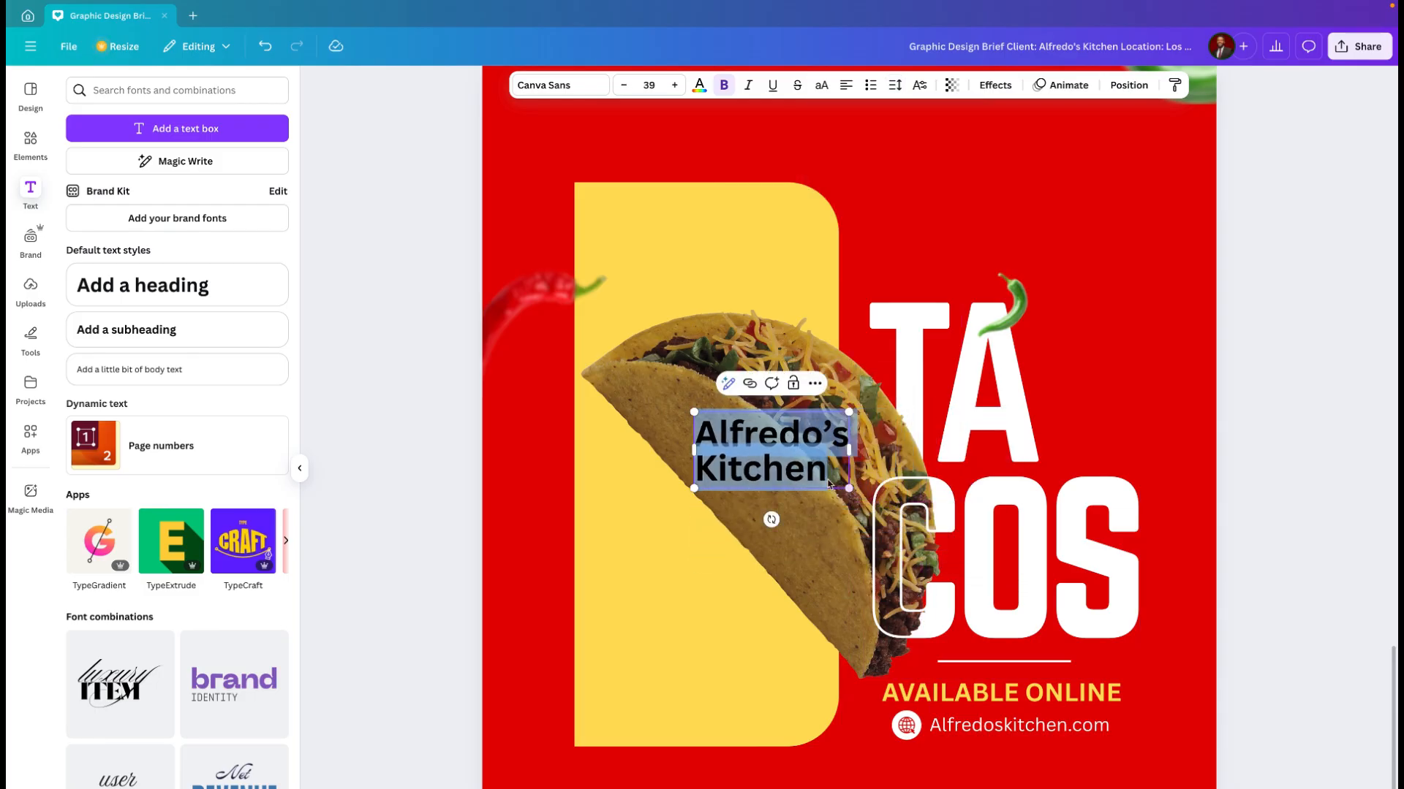
pyautogui.click(668, 542)
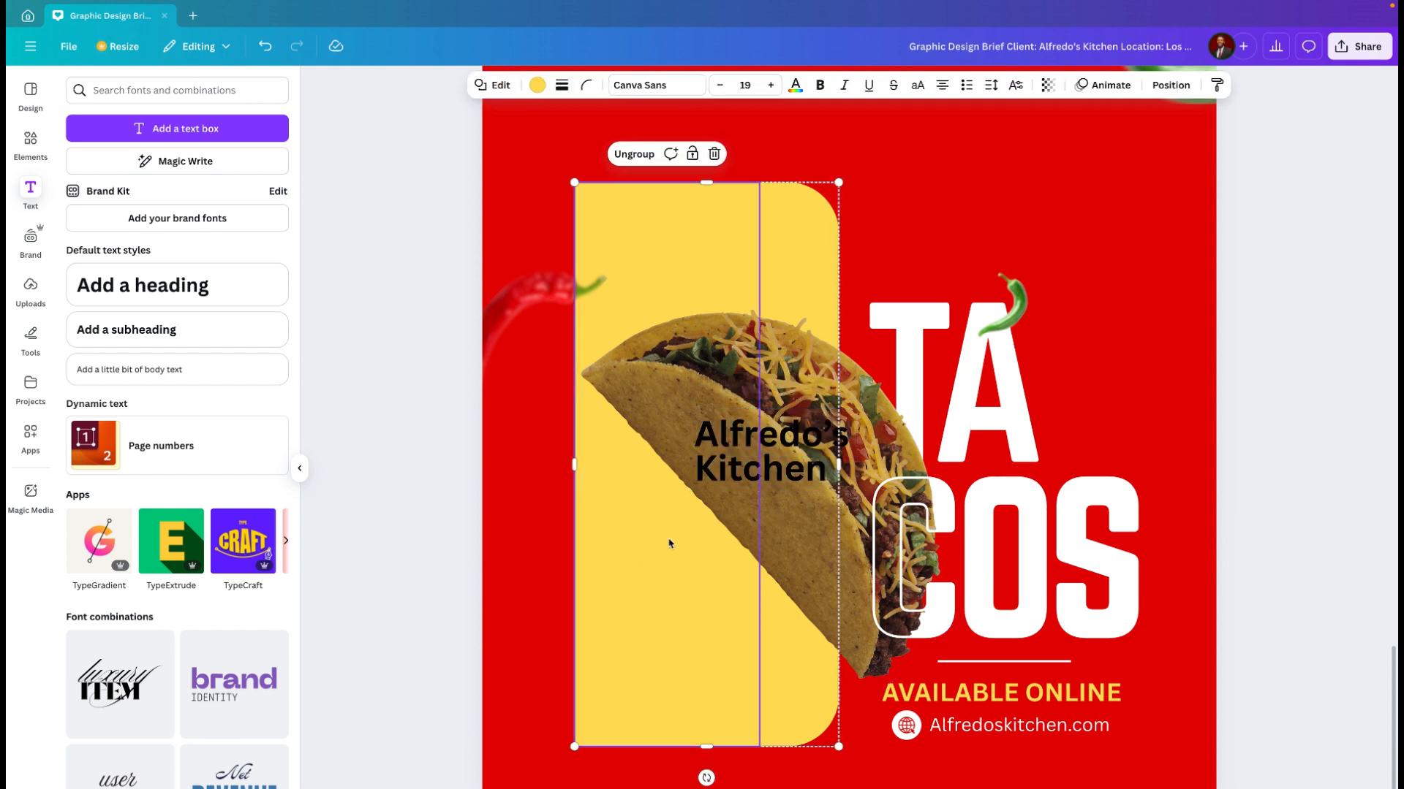
pyautogui.click(718, 478)
pyautogui.moveTo(688, 435); pyautogui.dragTo(647, 246)
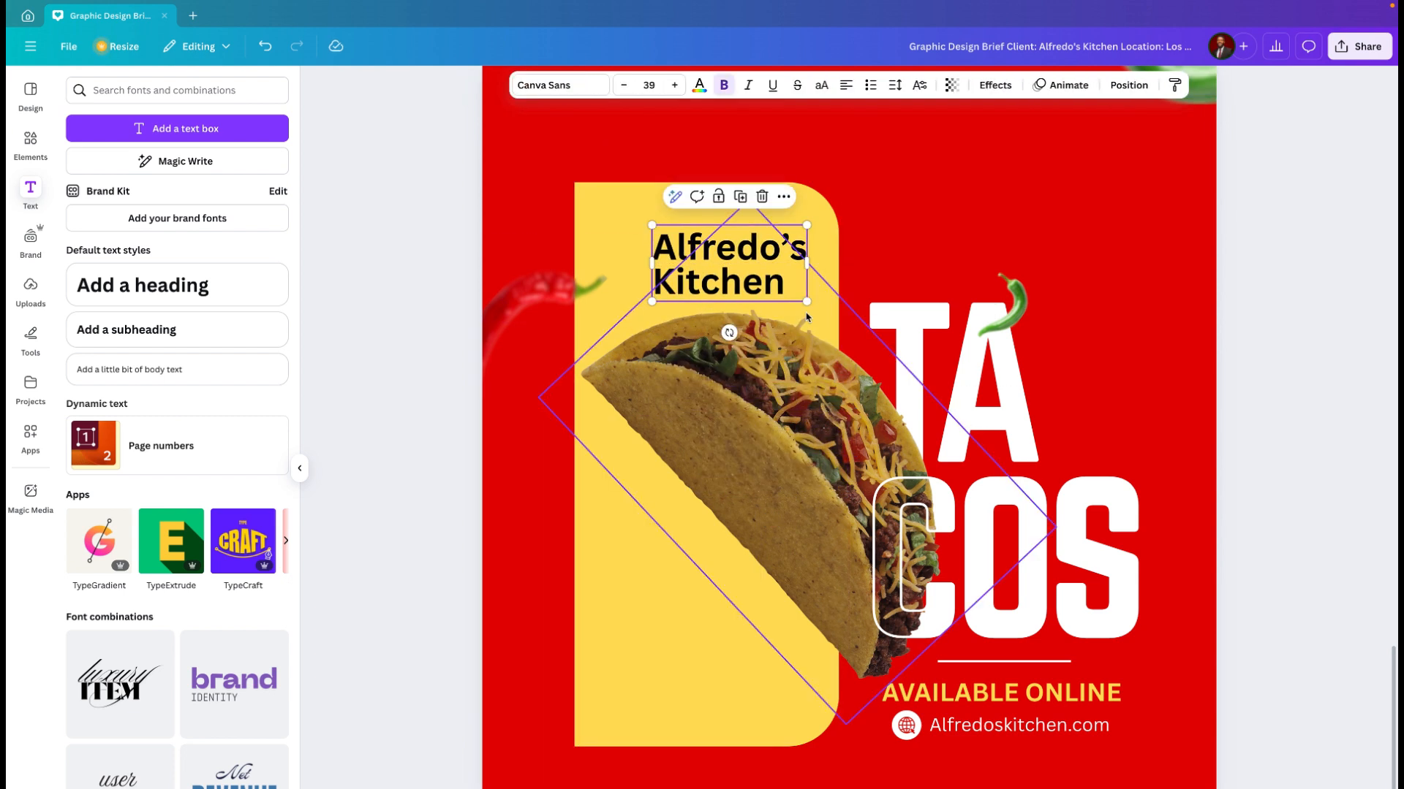
pyautogui.moveTo(807, 300); pyautogui.dragTo(722, 249)
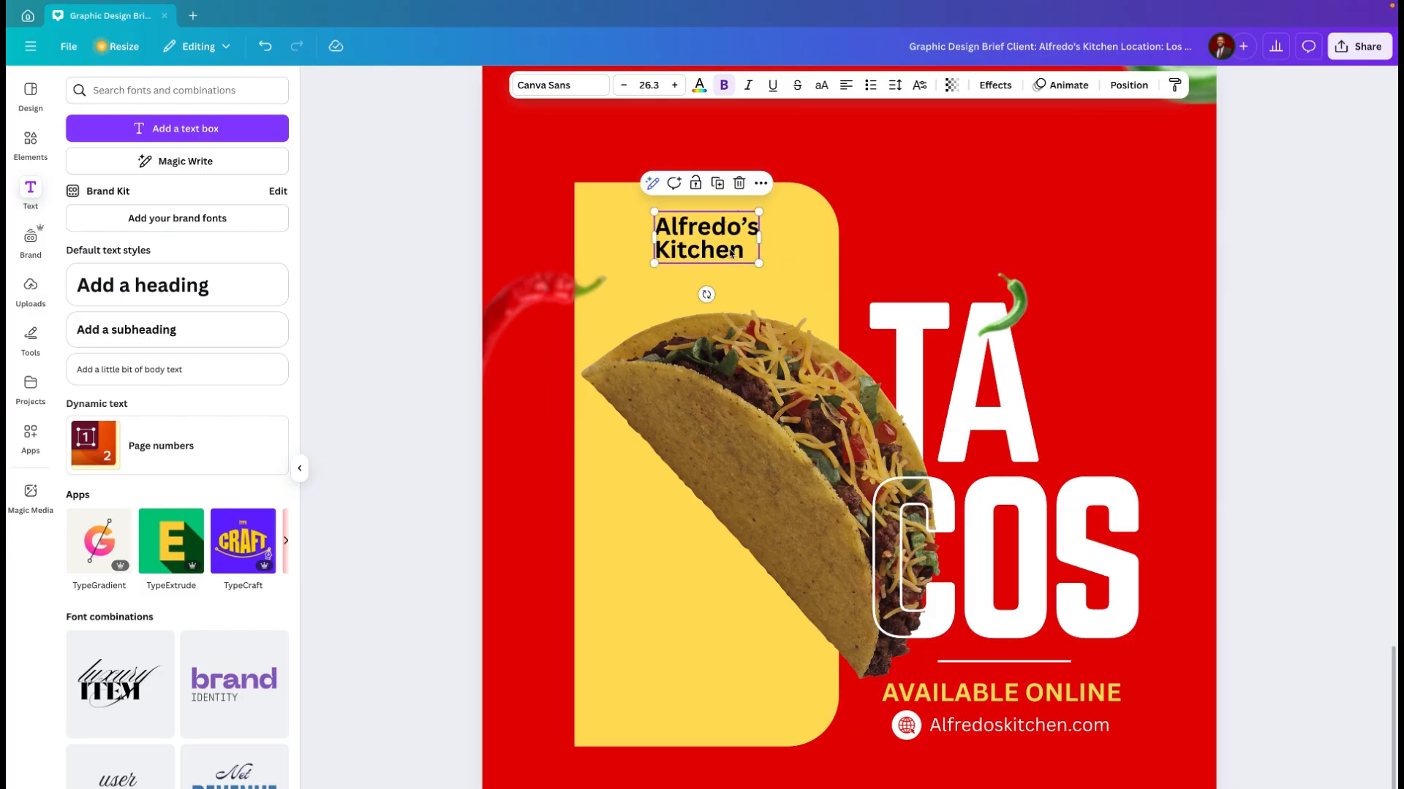
pyautogui.keyDown('ctrl'); pyautogui.scroll(5, 770, 258); pyautogui.keyUp('ctrl')
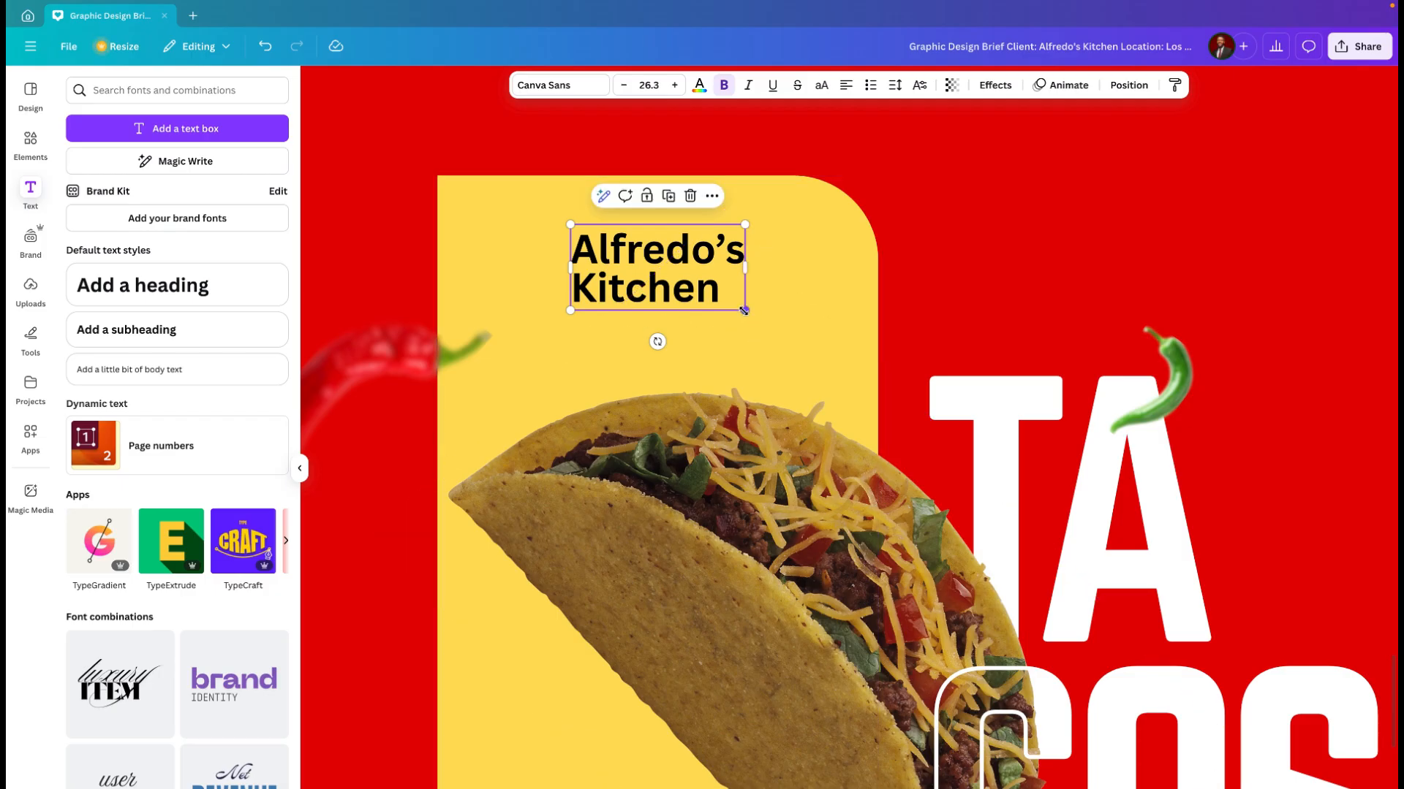
pyautogui.moveTo(745, 310); pyautogui.dragTo(732, 305)
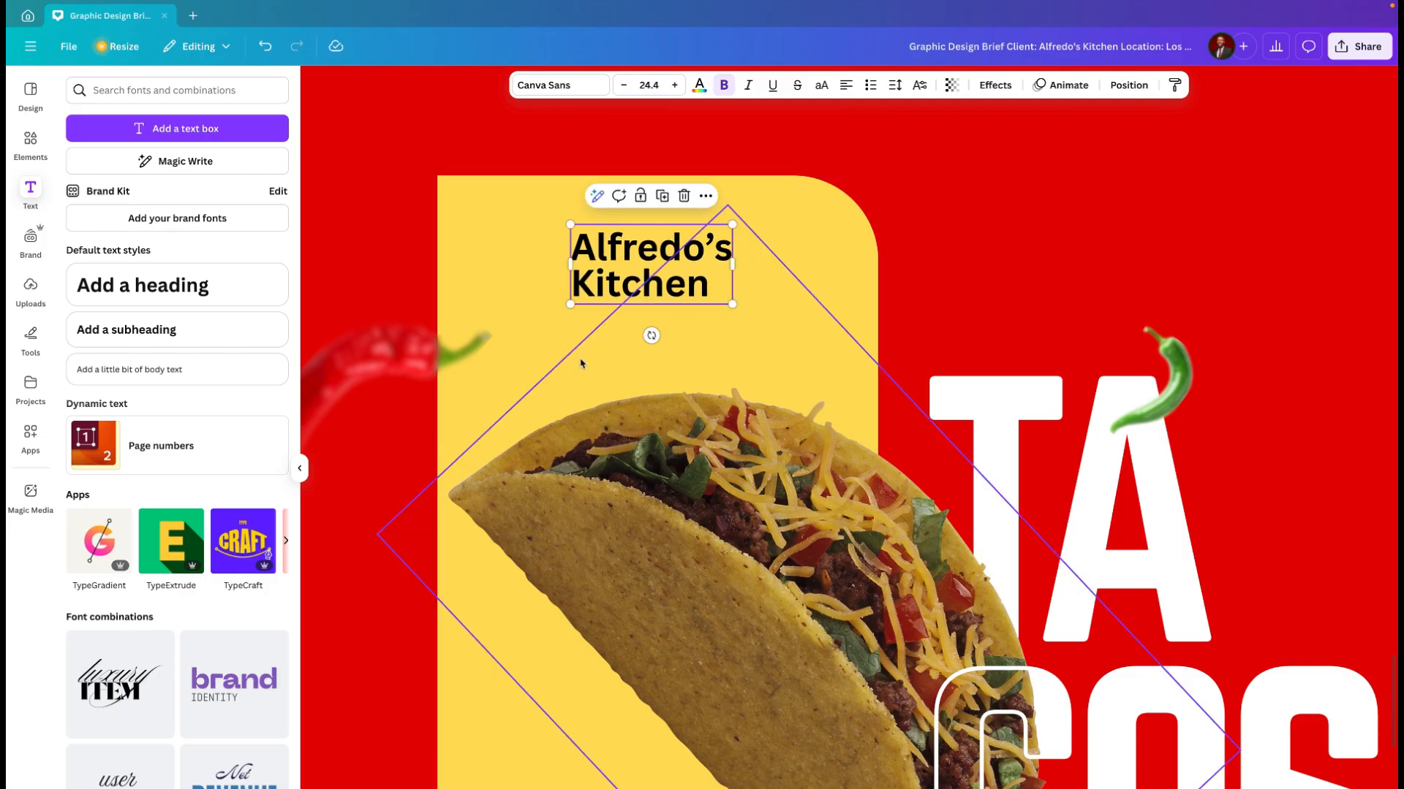
# Step: Add a body text box directly below the "Alfredo's Kitchen" heading, widen it and set its font size to 8
pyautogui.click(188, 369)
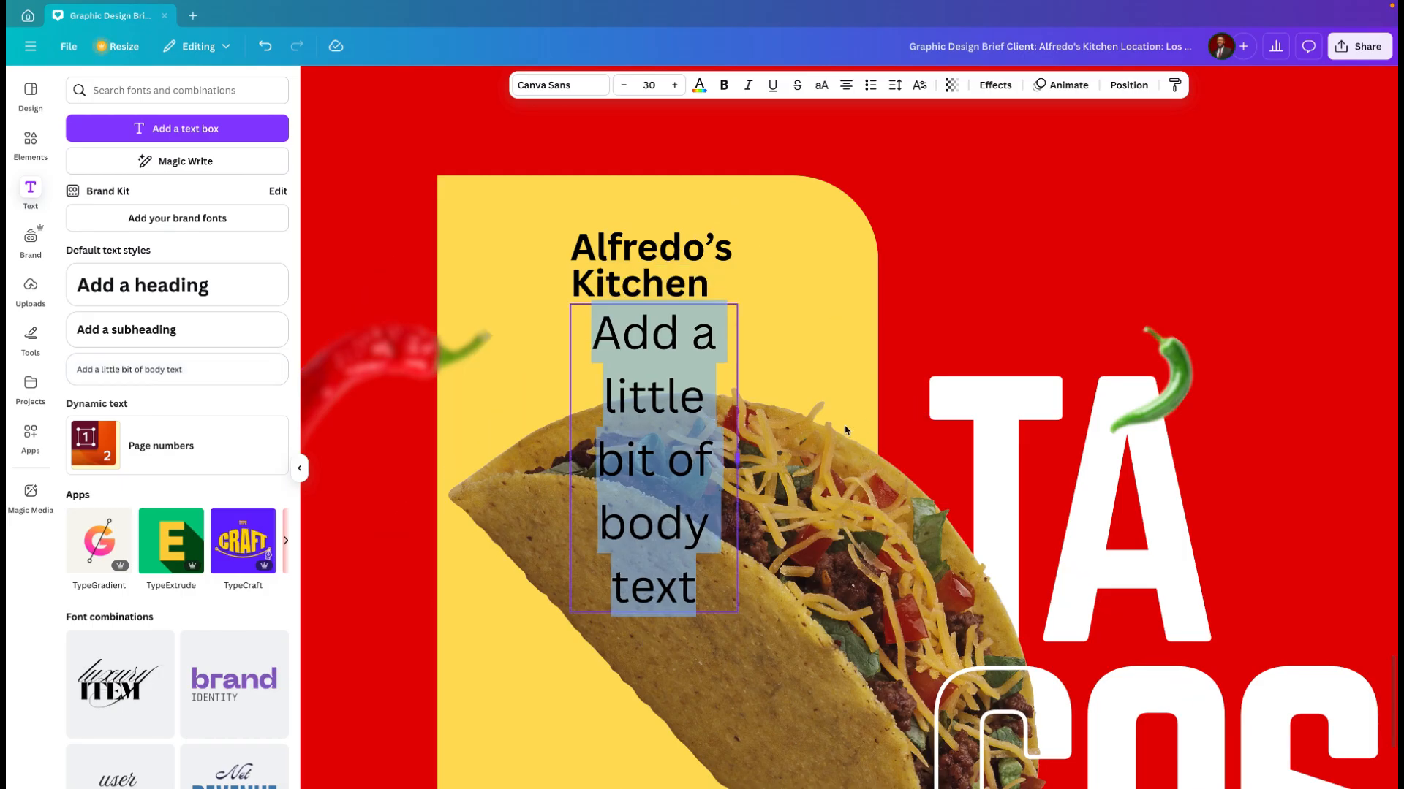
pyautogui.moveTo(846, 432); pyautogui.dragTo(911, 435)
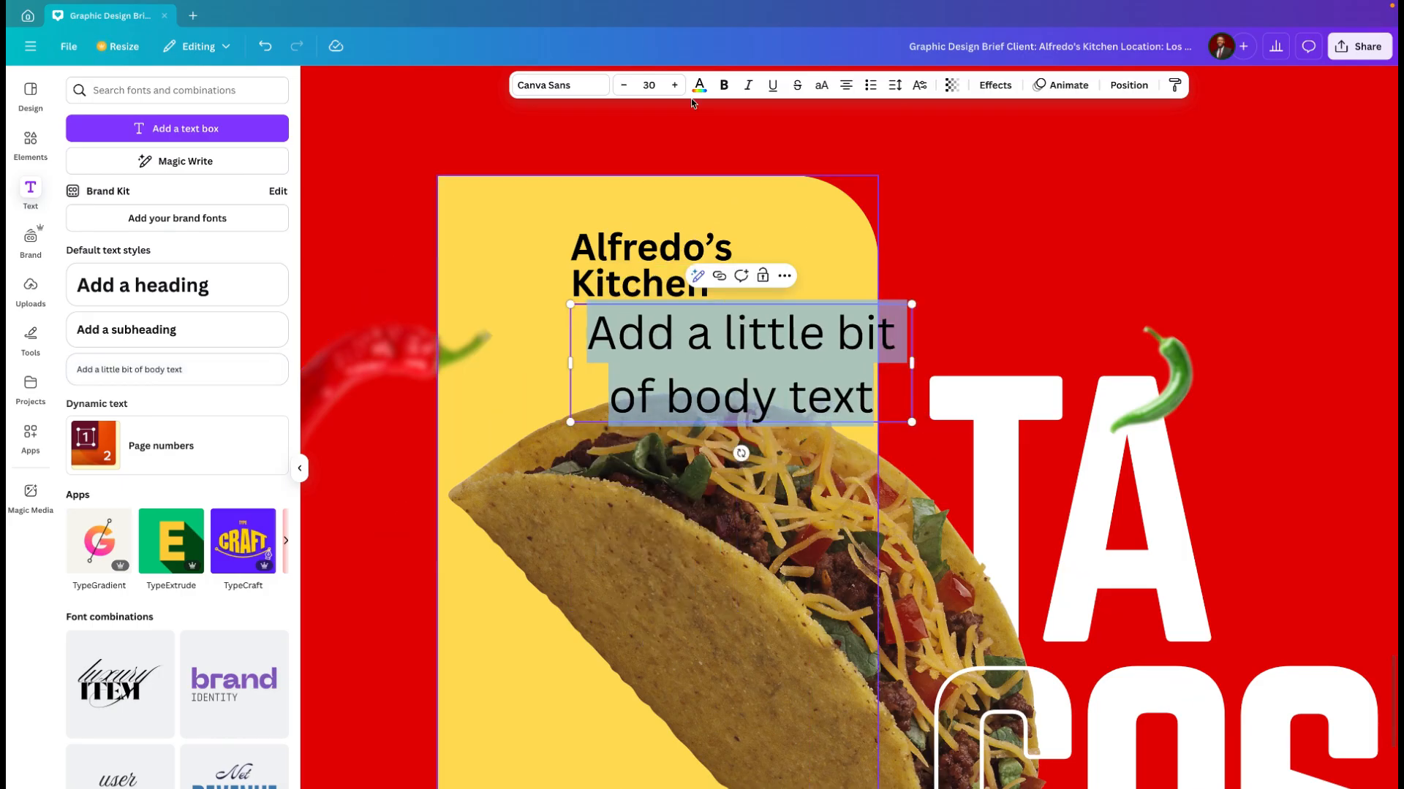
pyautogui.click(623, 86)
pyautogui.click(623, 85)
pyautogui.click(623, 86)
pyautogui.click(623, 86)
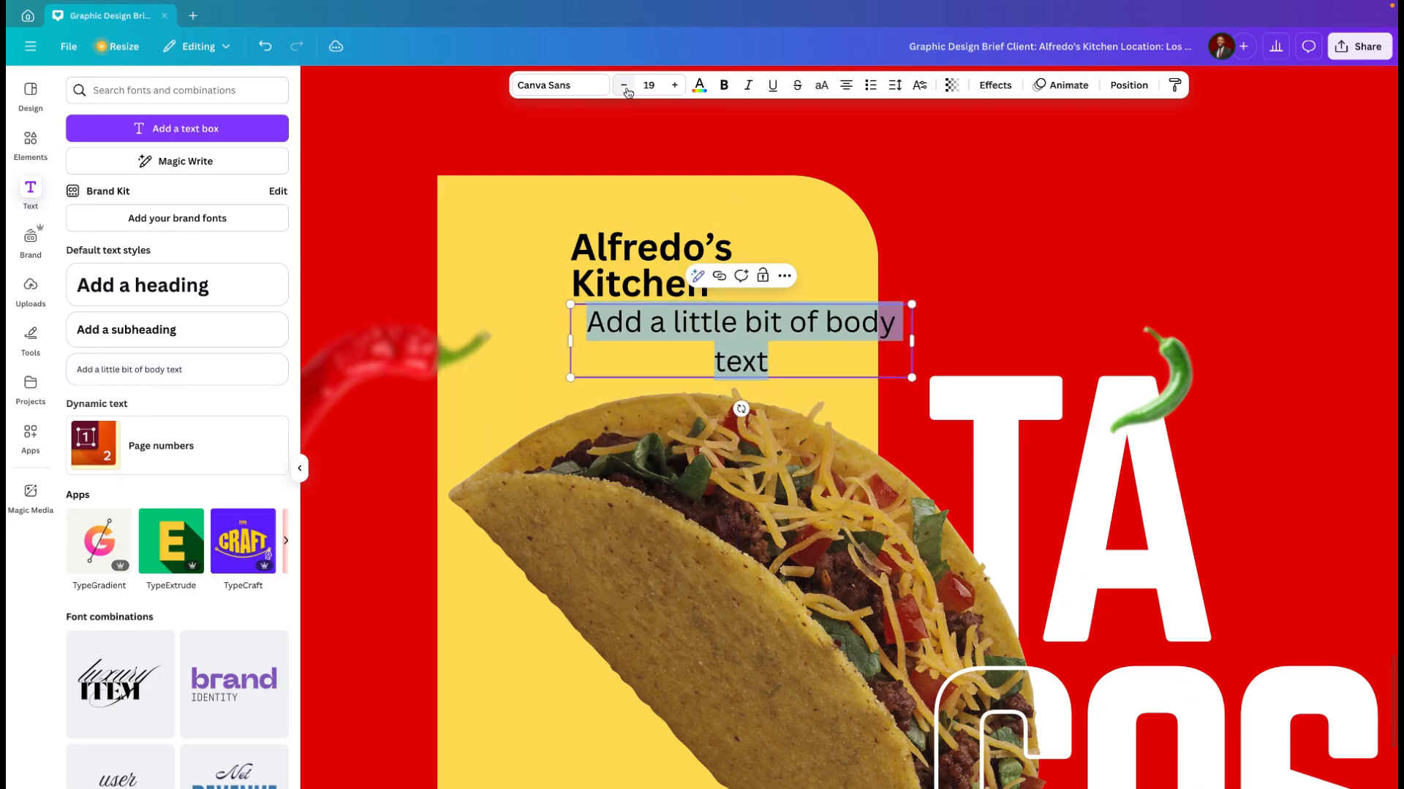
pyautogui.click(625, 85)
pyautogui.click(624, 86)
pyautogui.click(624, 86)
pyautogui.click(625, 85)
pyautogui.click(624, 85)
pyautogui.click(624, 86)
pyautogui.click(625, 85)
pyautogui.click(624, 86)
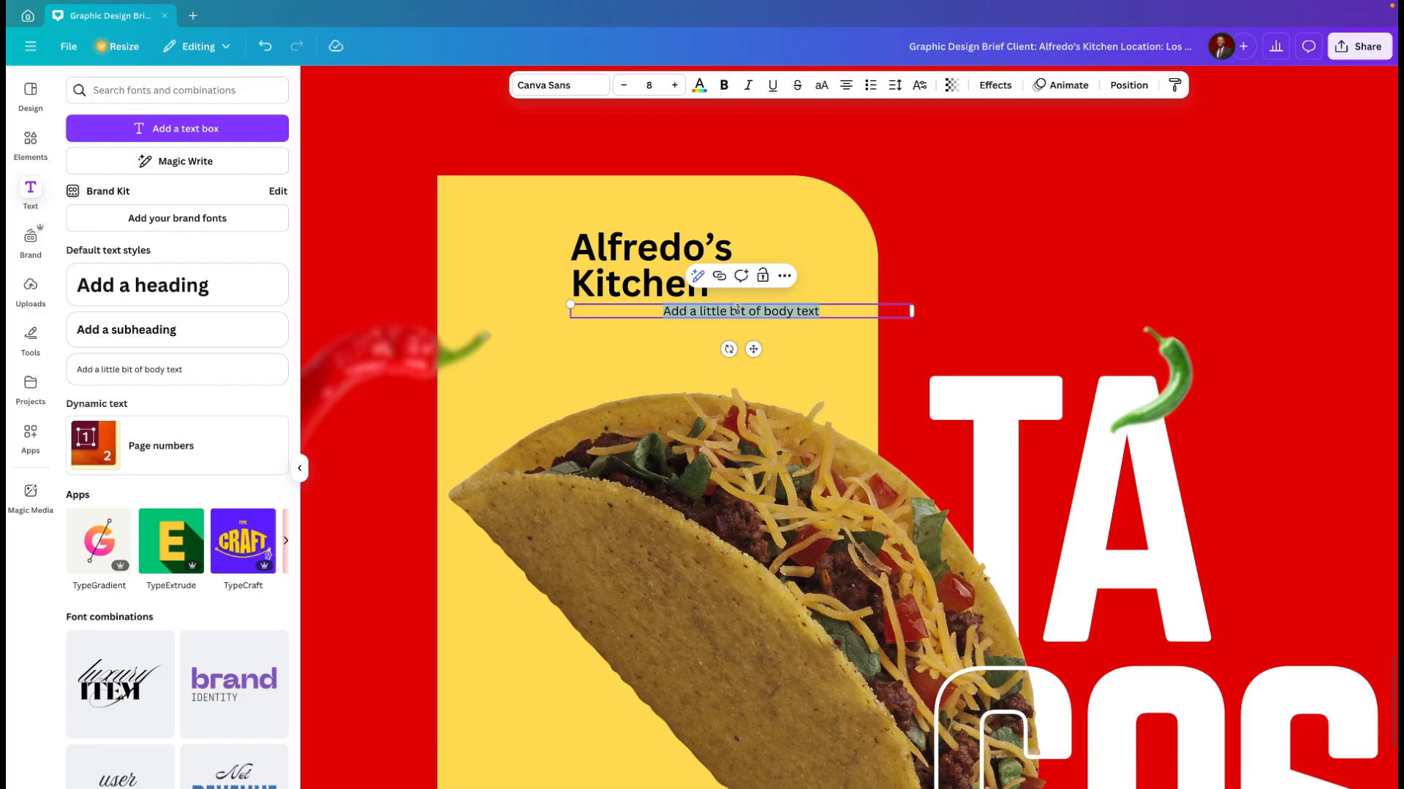
# Step: Replace the placeholder body text with "Great taste Happy day" and narrow its text box to slightly wider than the heading
pyautogui.write('G')
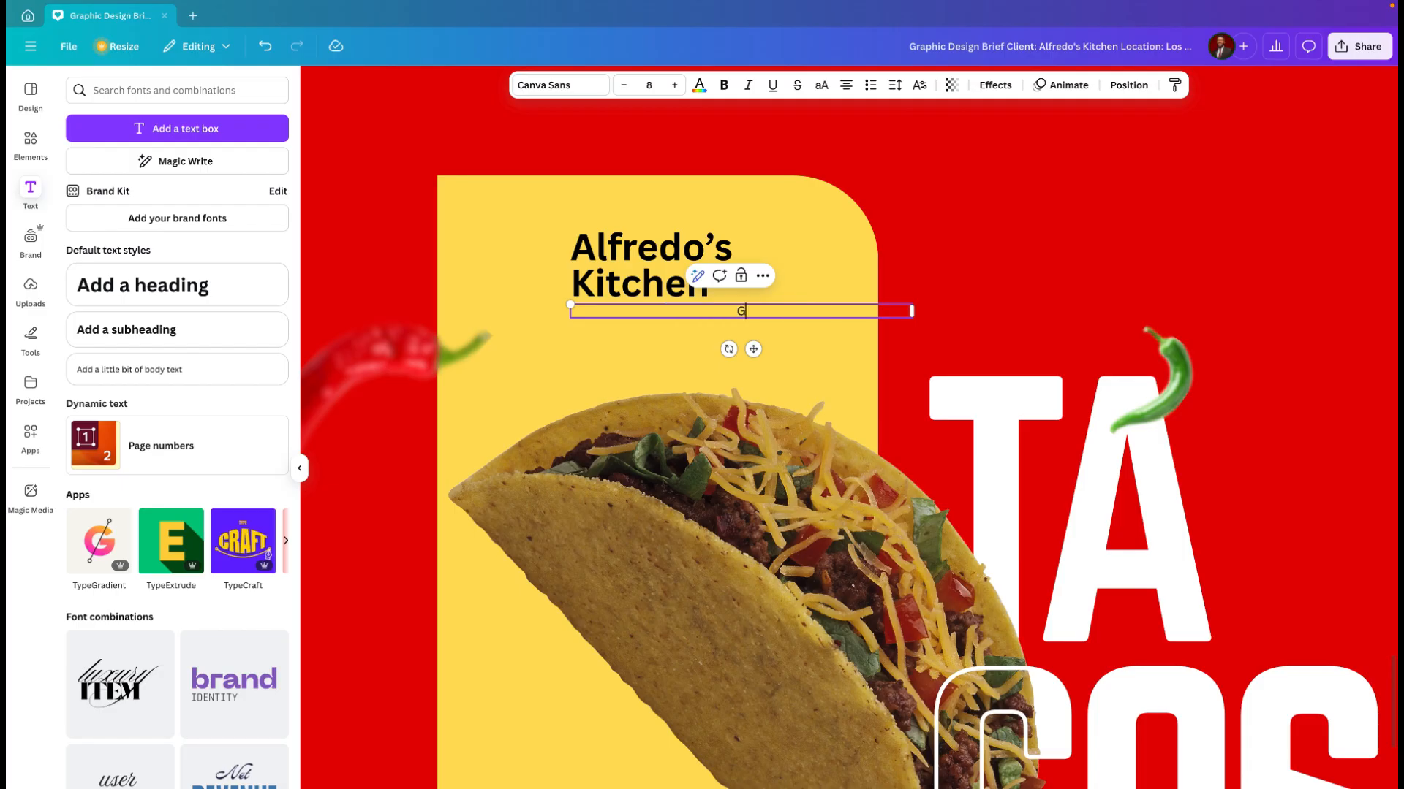
pyautogui.write('reat ')
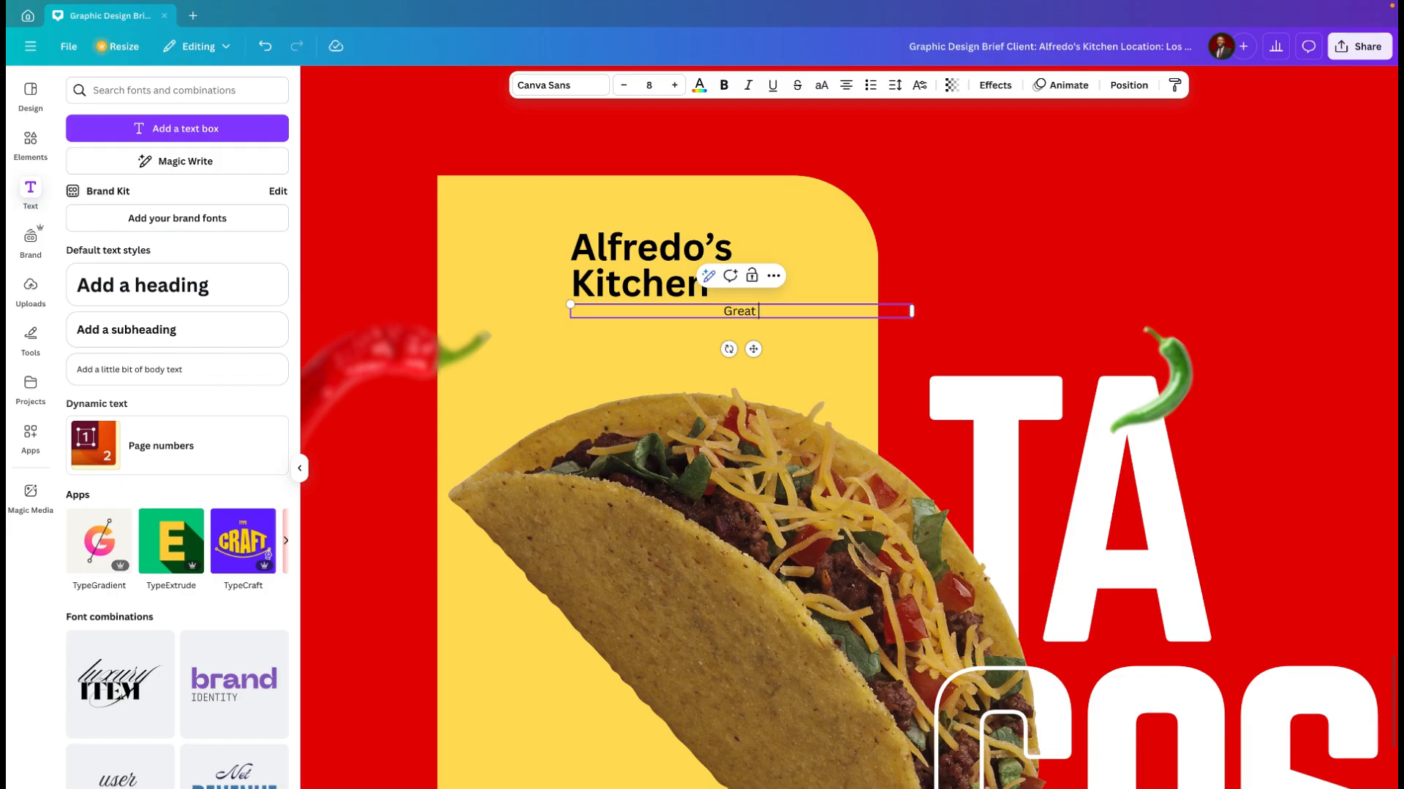
pyautogui.write('taste Happy day')
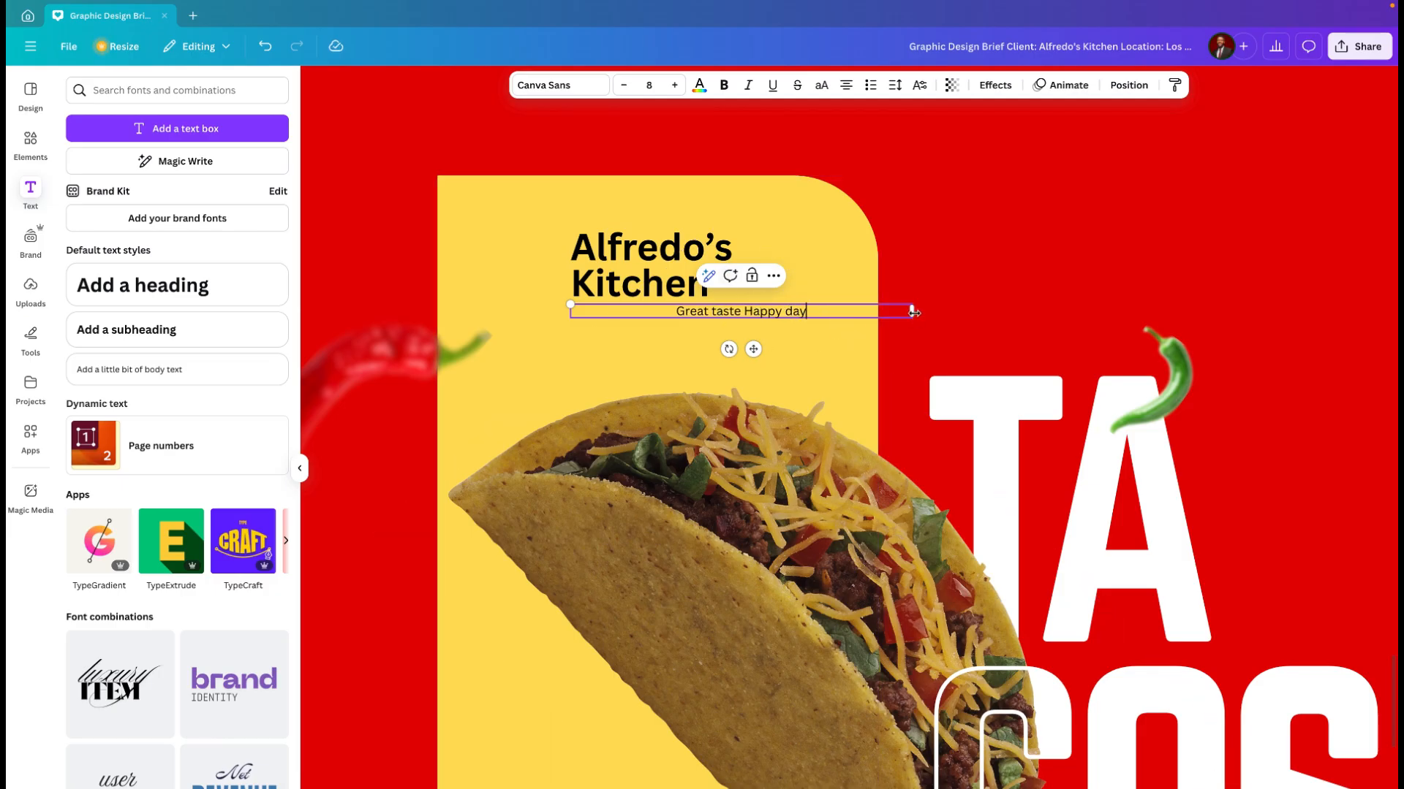
pyautogui.moveTo(915, 313); pyautogui.dragTo(647, 351)
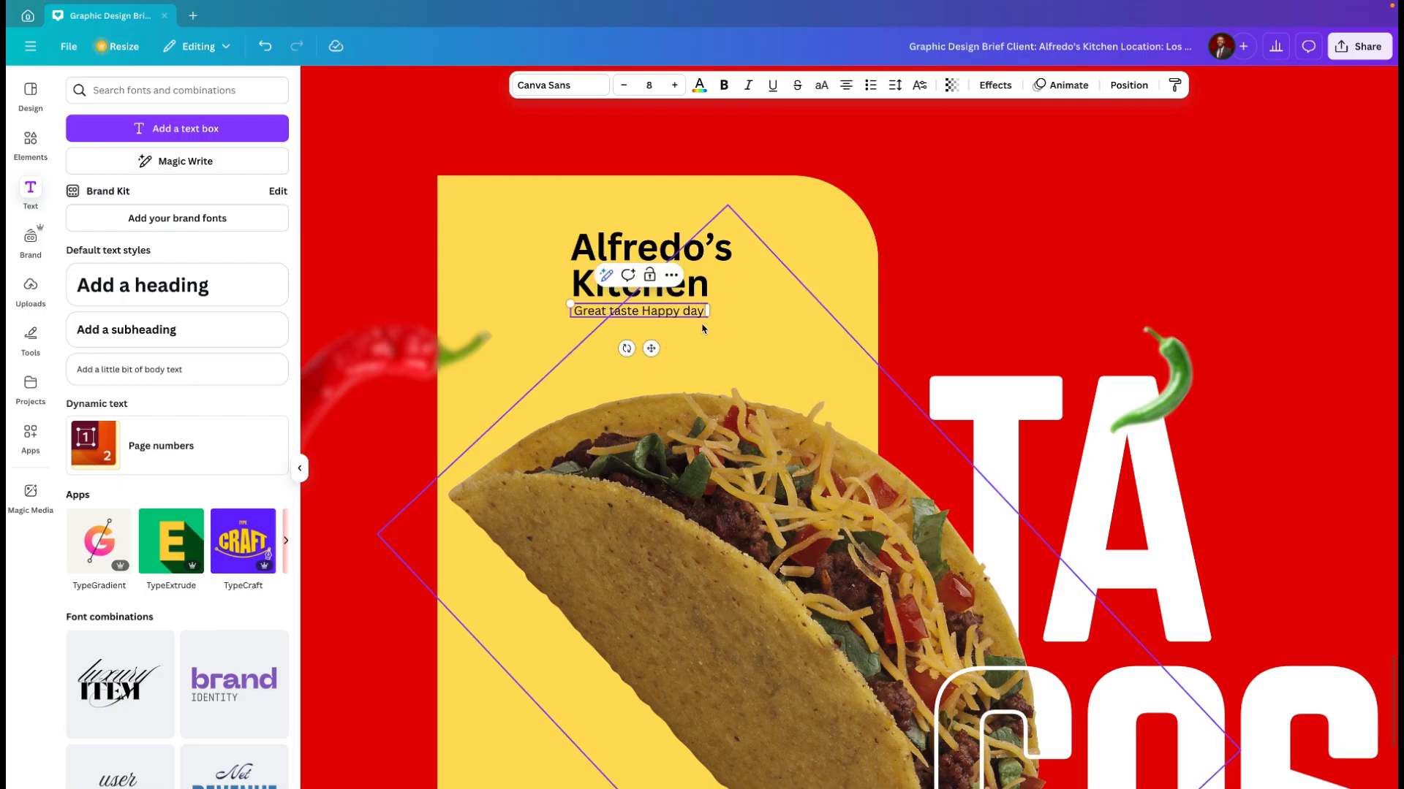
pyautogui.moveTo(737, 316); pyautogui.dragTo(795, 316)
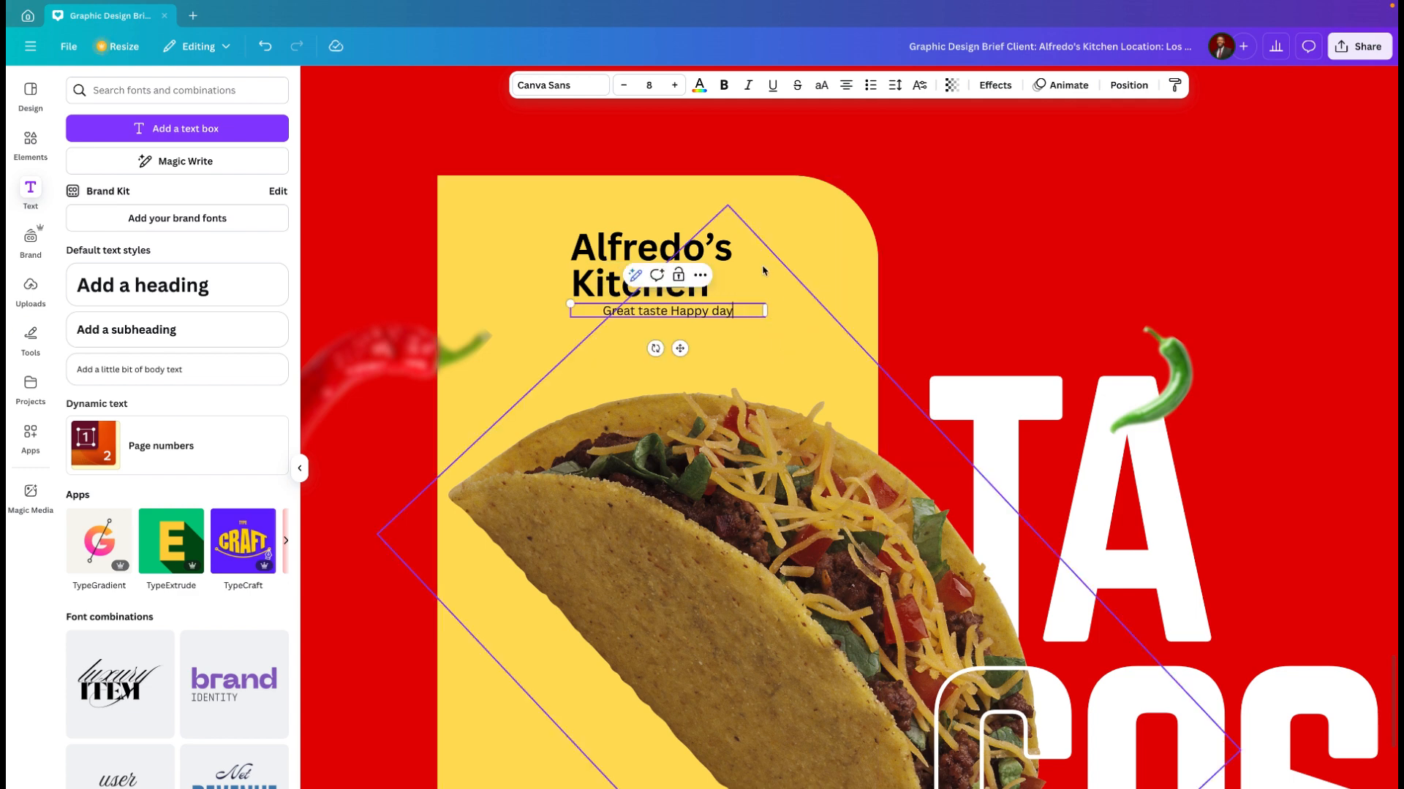
# Step: Set the tagline's letter spacing to 177 and its font size to 6
pyautogui.hotkey('ctrl', 'a')
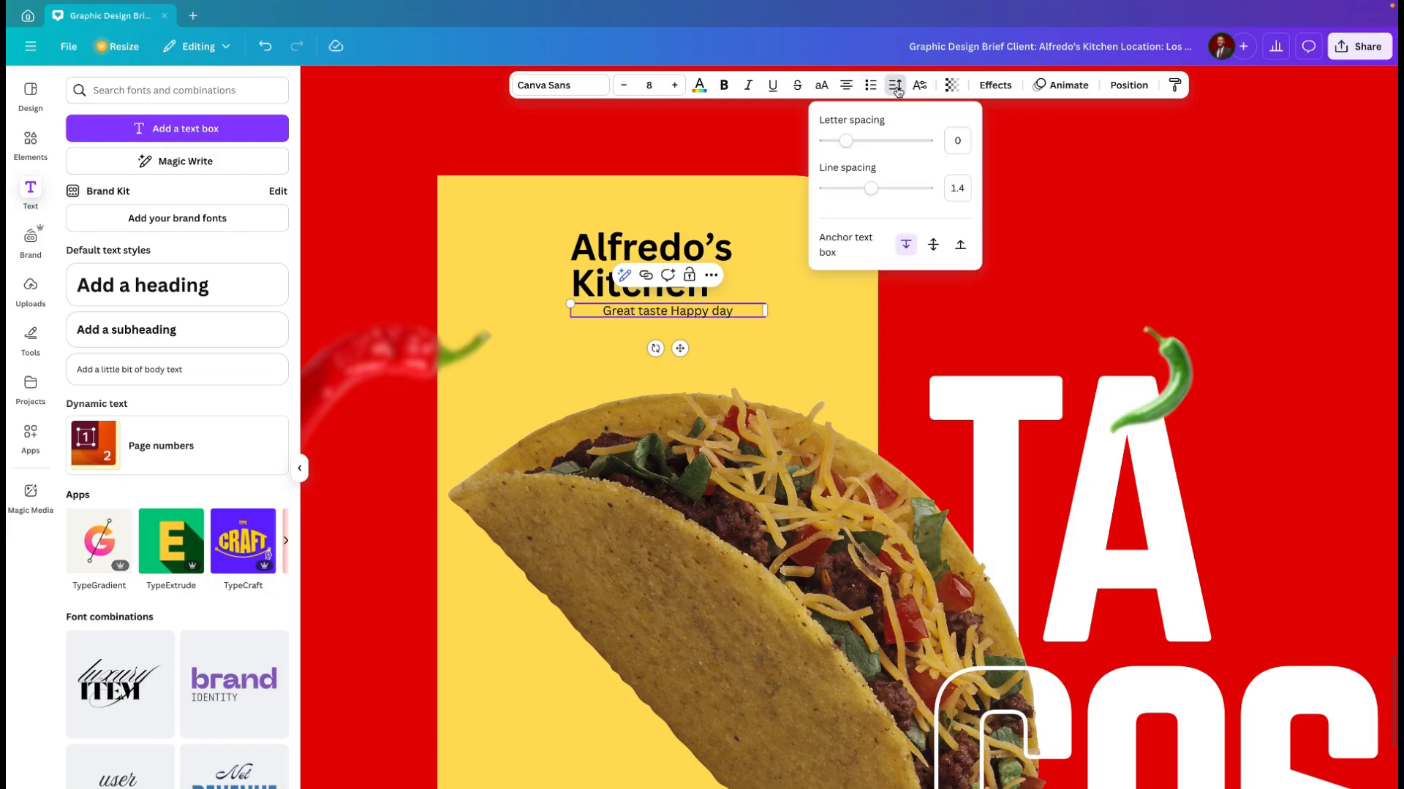
pyautogui.moveTo(850, 141); pyautogui.dragTo(864, 142)
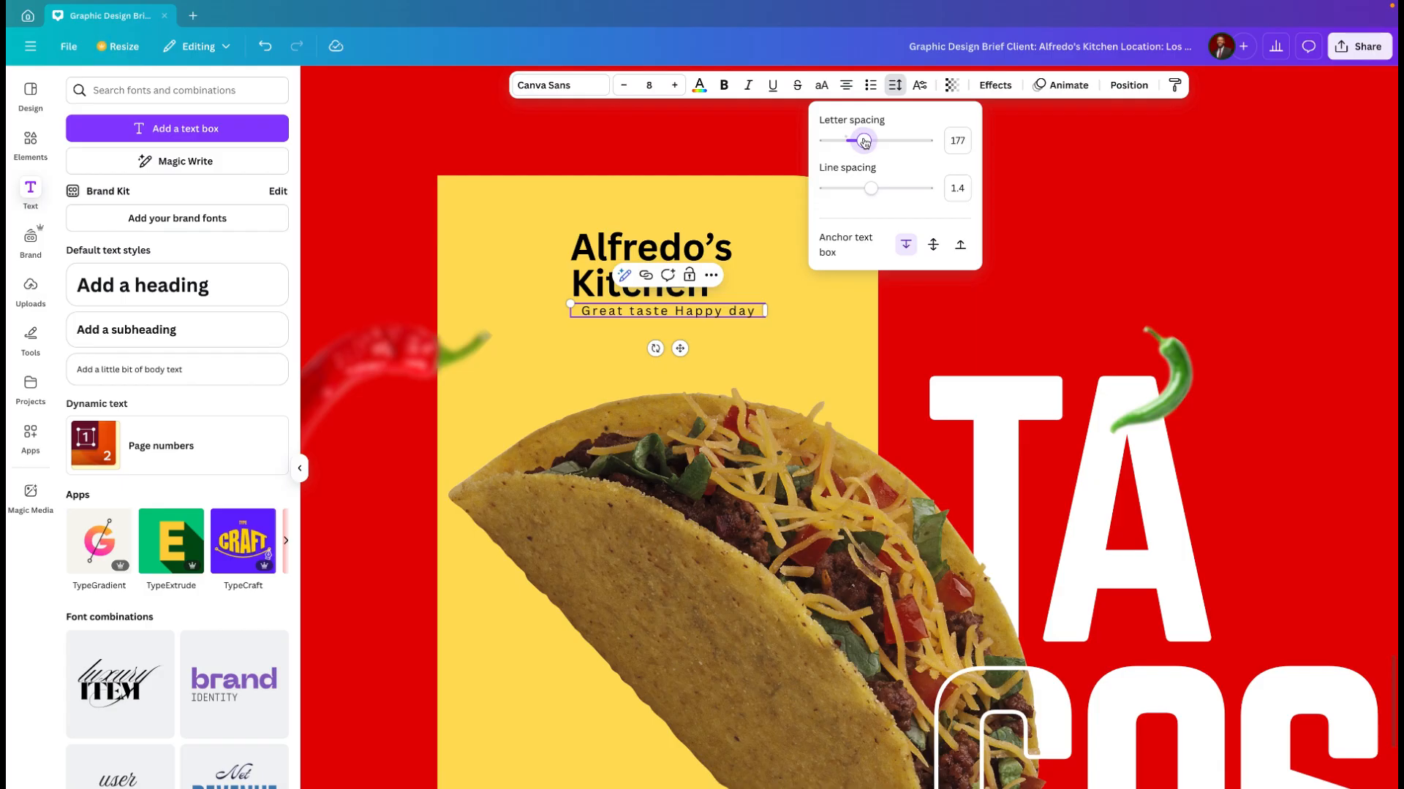
pyautogui.click(626, 86)
pyautogui.click(628, 89)
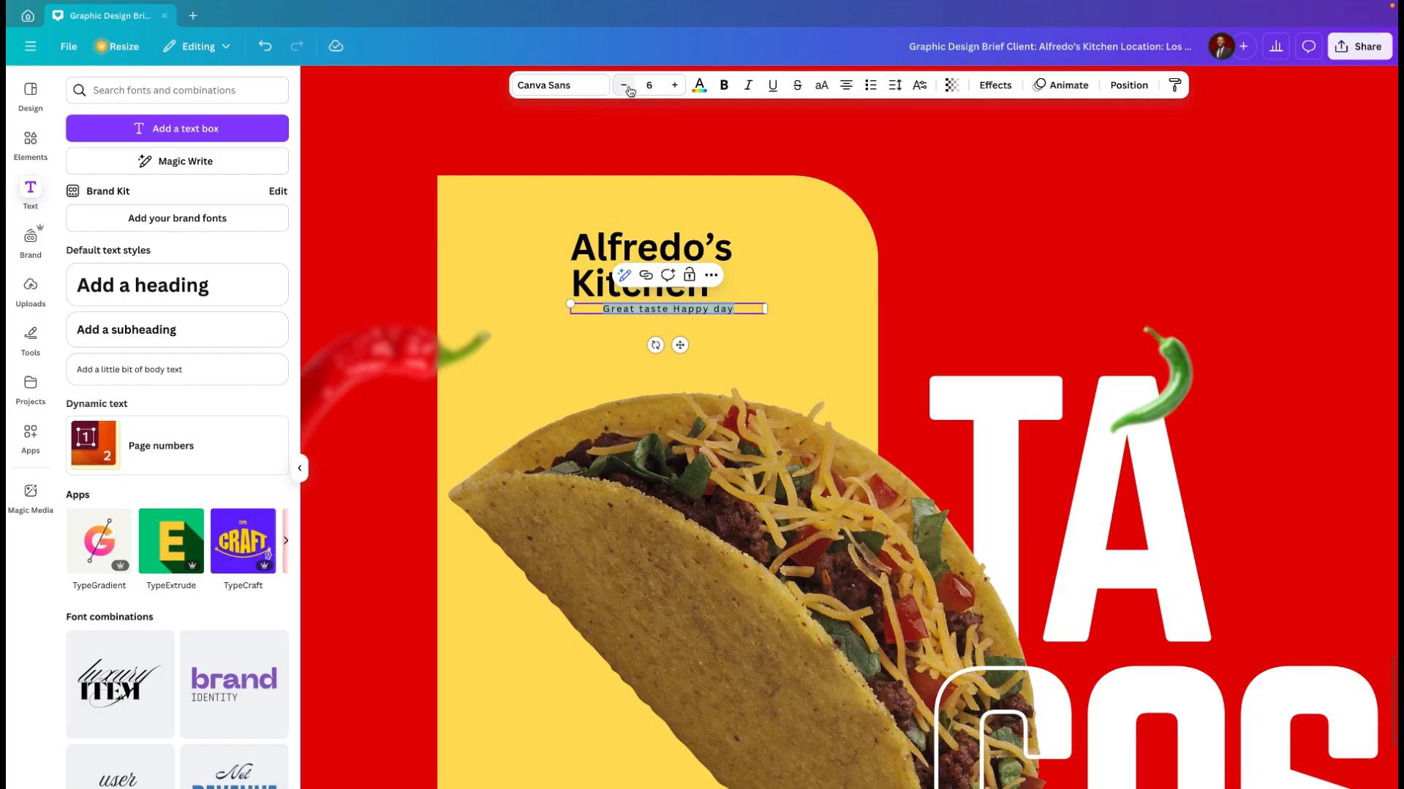
# Step: Align the tagline under the word "Kitchen" and narrow its text box to fit the text on one line
pyautogui.moveTo(680, 346); pyautogui.dragTo(653, 346)
pyautogui.click(737, 310)
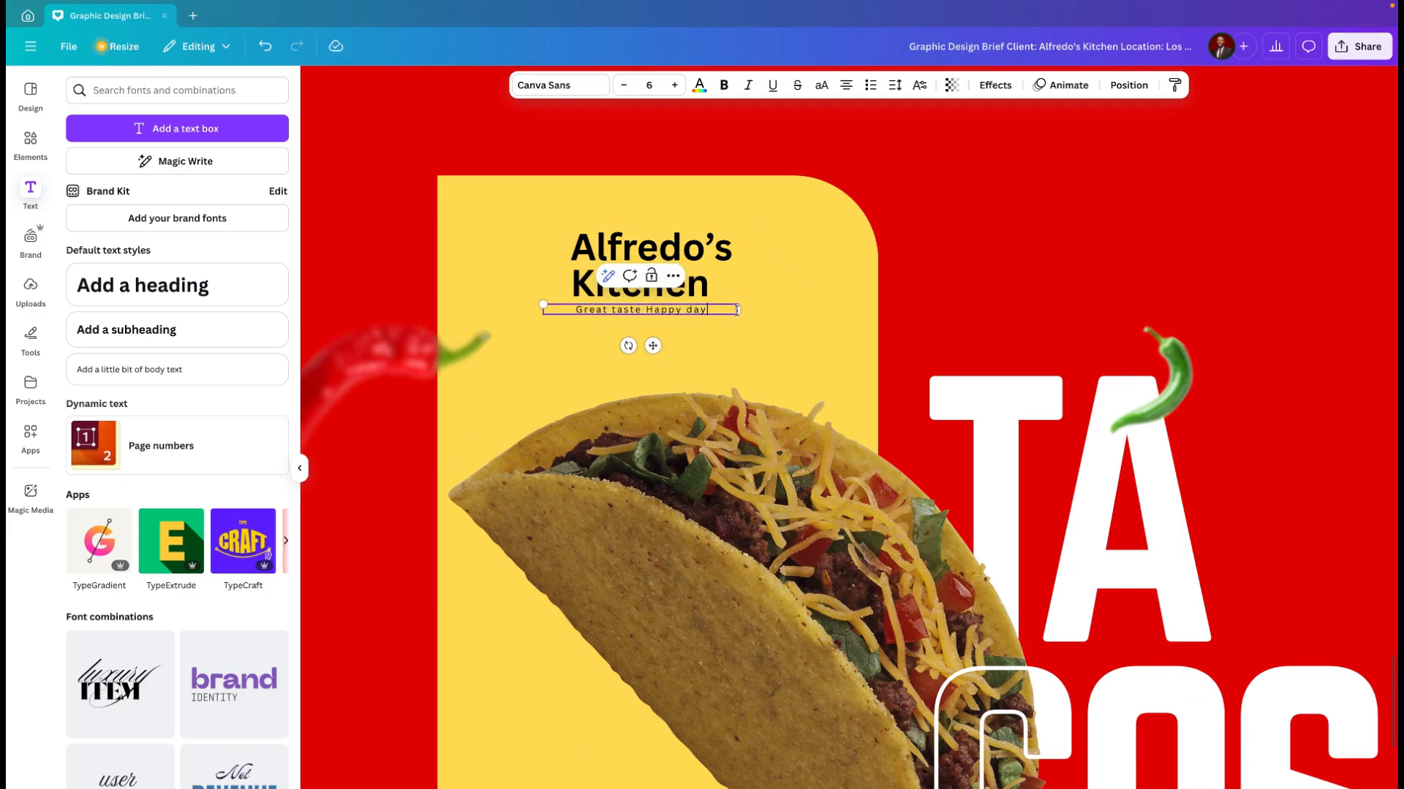
pyautogui.moveTo(731, 315); pyautogui.dragTo(657, 343)
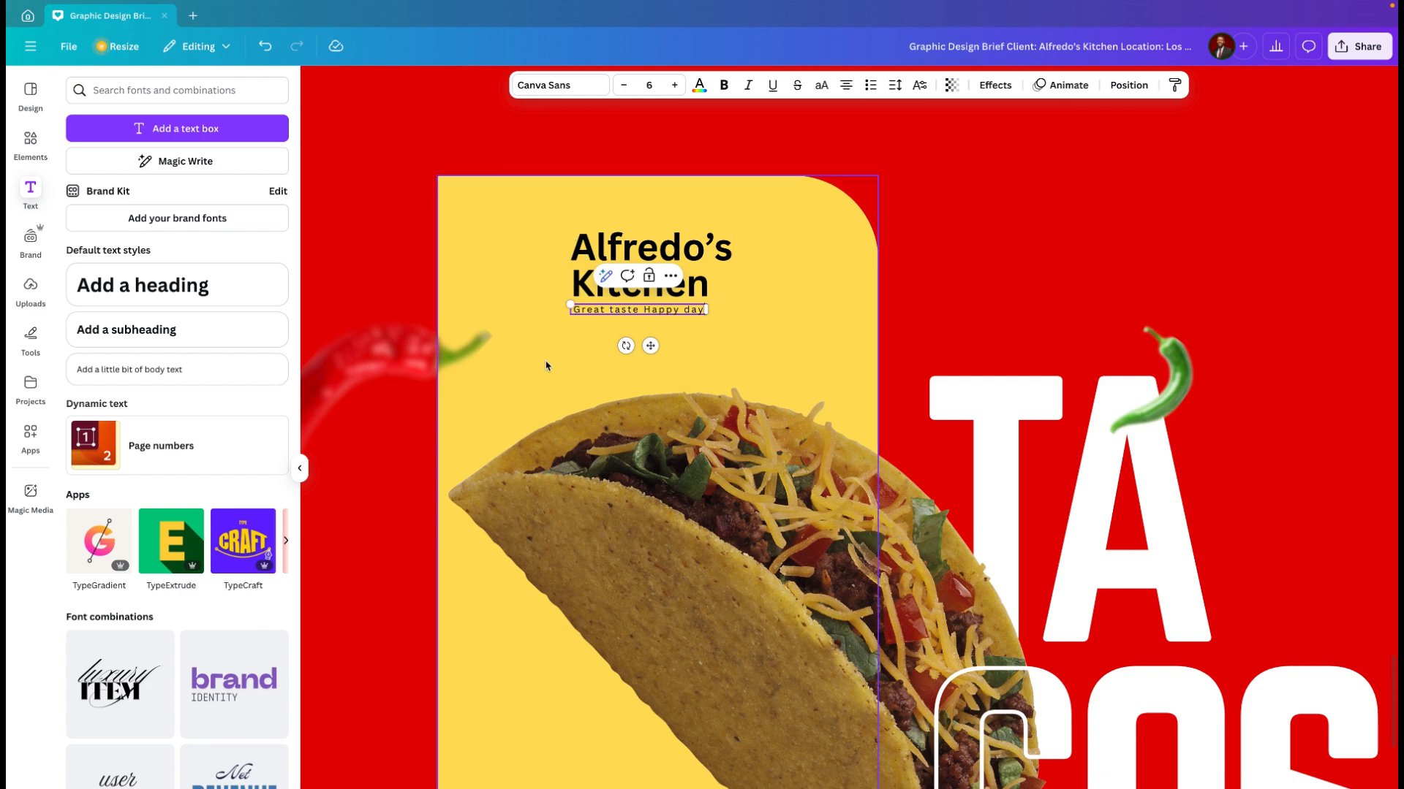
pyautogui.click(533, 385)
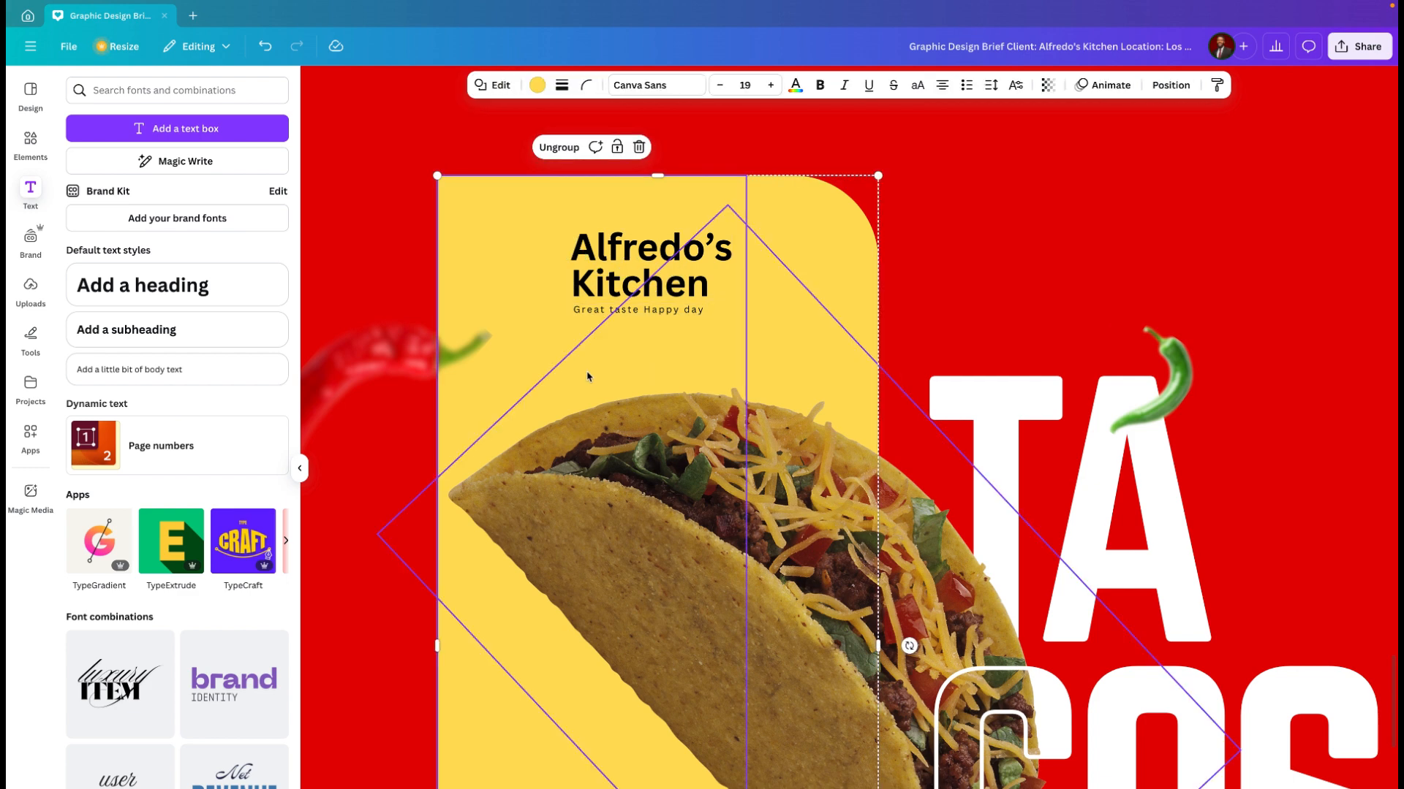
# Step: Search the elements library for "location icon", replacing the earlier website icon search
pyautogui.keyDown('ctrl'); pyautogui.scroll(-5, 587, 376); pyautogui.keyUp('ctrl')
pyautogui.scroll(-2, 587, 377)
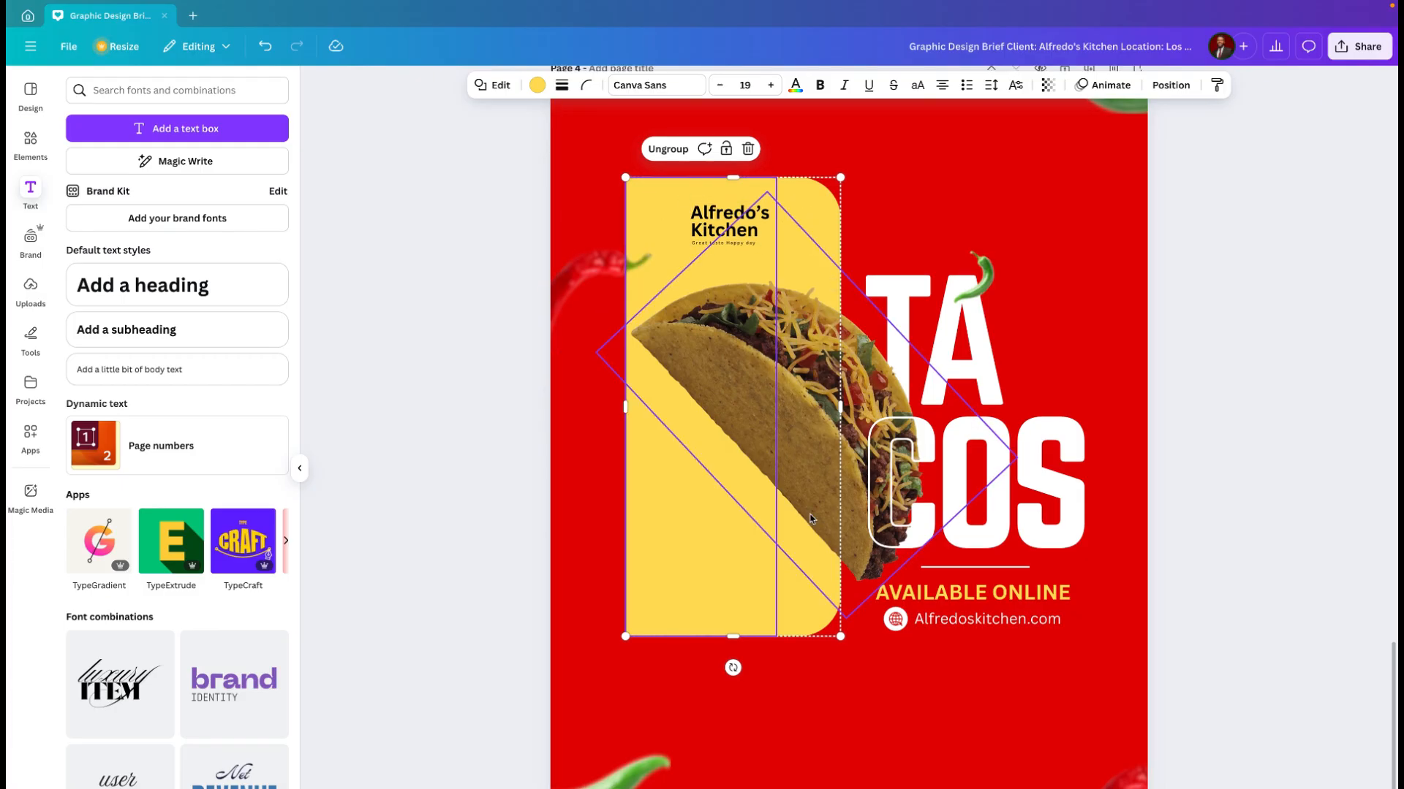
pyautogui.scroll(-1, 811, 519)
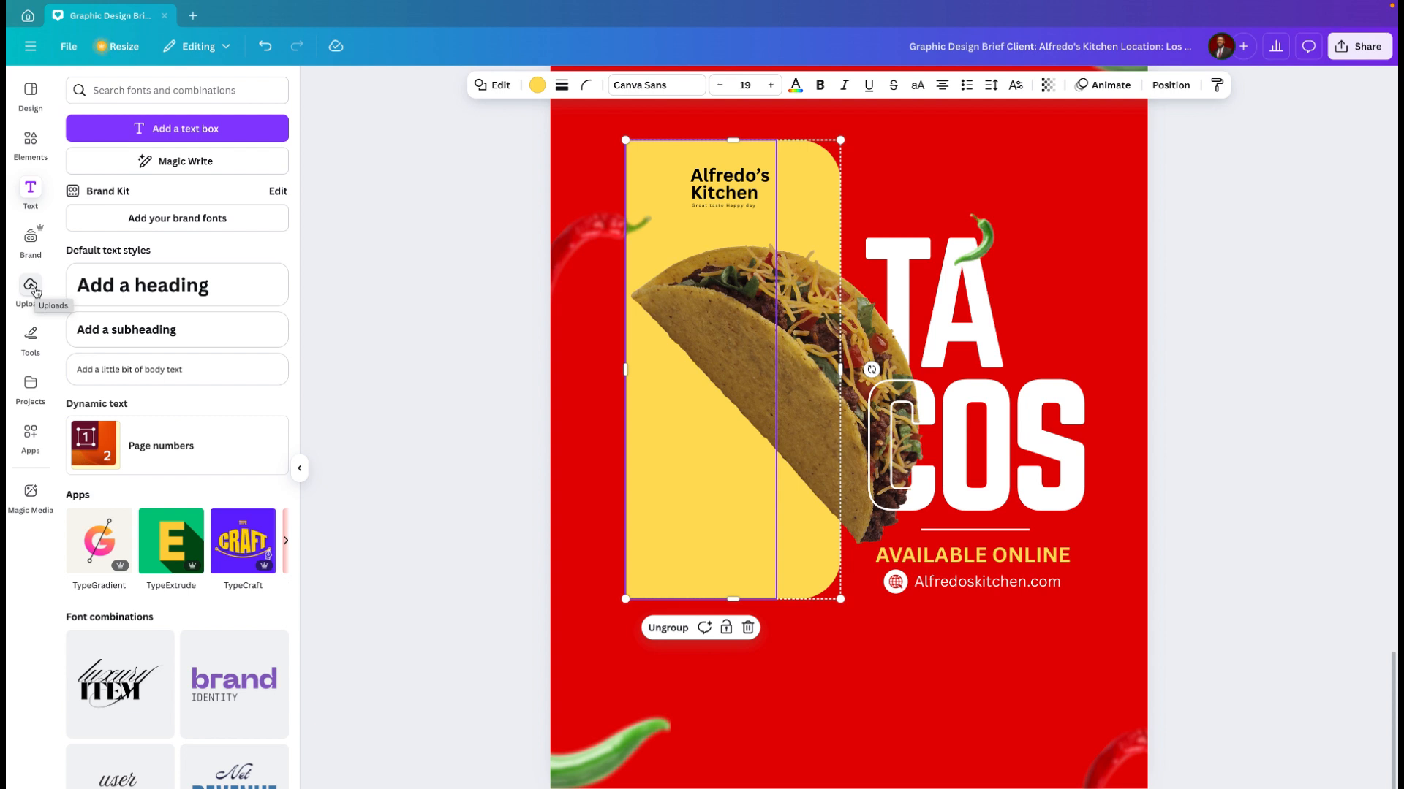
pyautogui.click(33, 140)
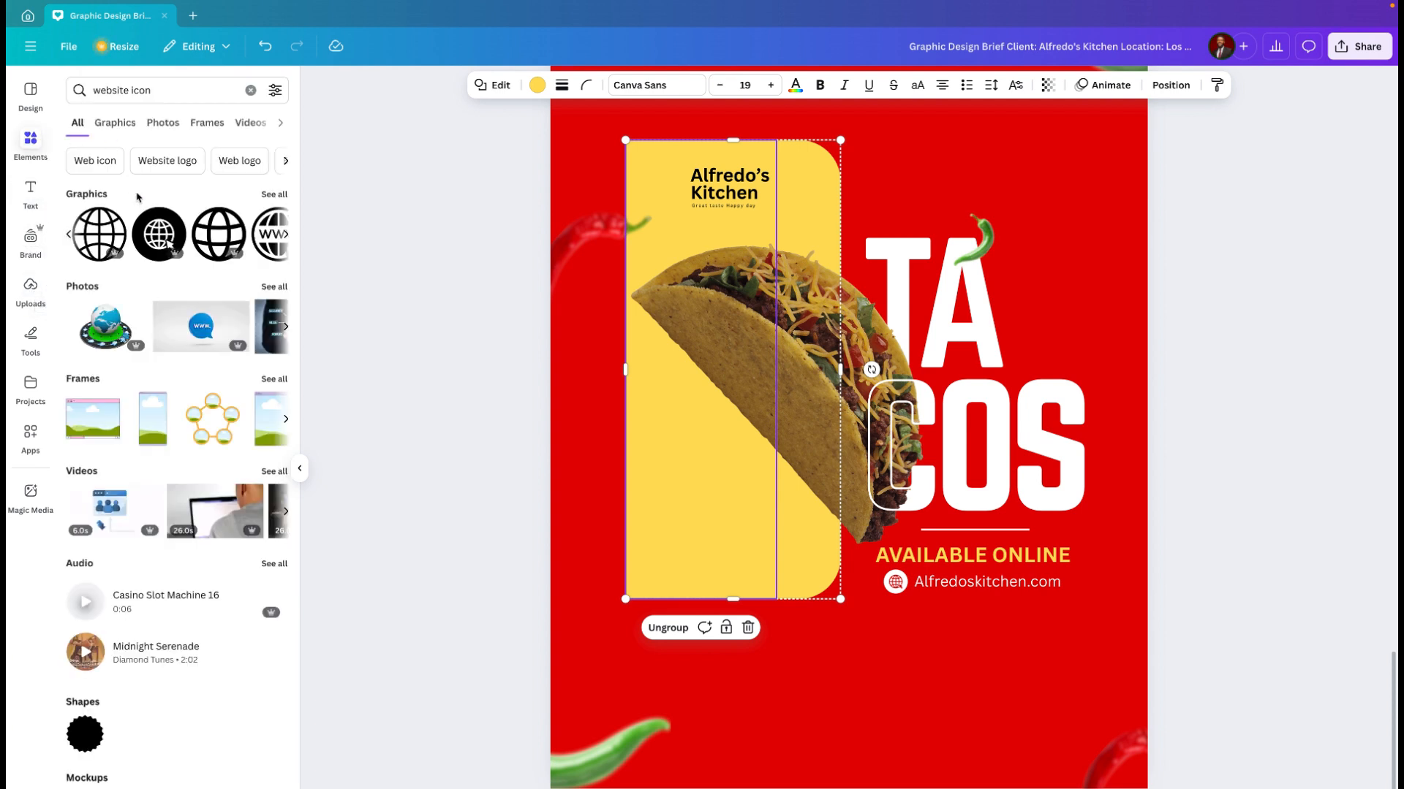
pyautogui.click(161, 91)
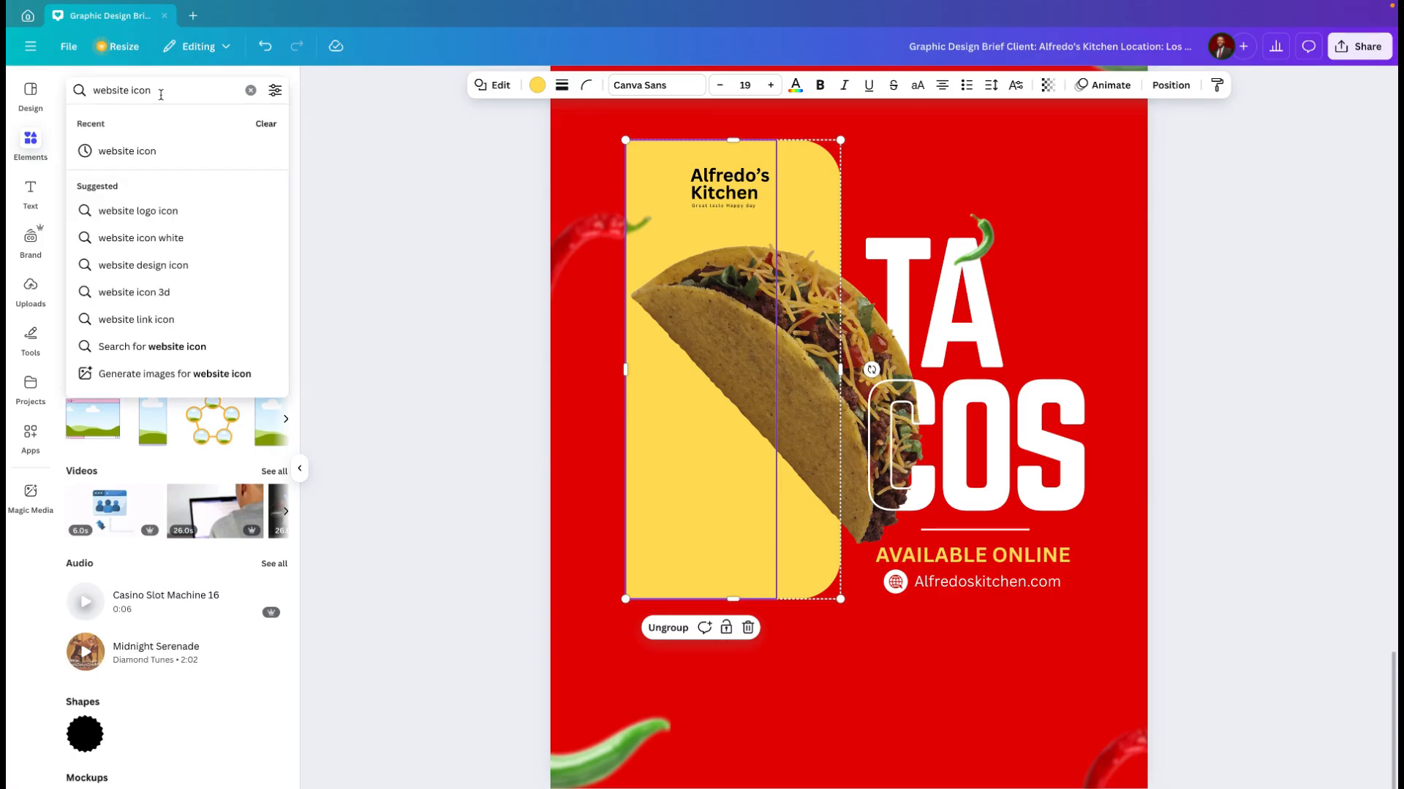
pyautogui.press('BackSpace')
pyautogui.press('BackSpace')
pyautogui.press('BackSpace')
pyautogui.press('BackSpace')
pyautogui.press('BackSpace')
pyautogui.press('BackSpace')
pyautogui.press('BackSpace')
pyautogui.press('BackSpace')
pyautogui.press('BackSpace')
pyautogui.press('BackSpace')
pyautogui.press('BackSpace')
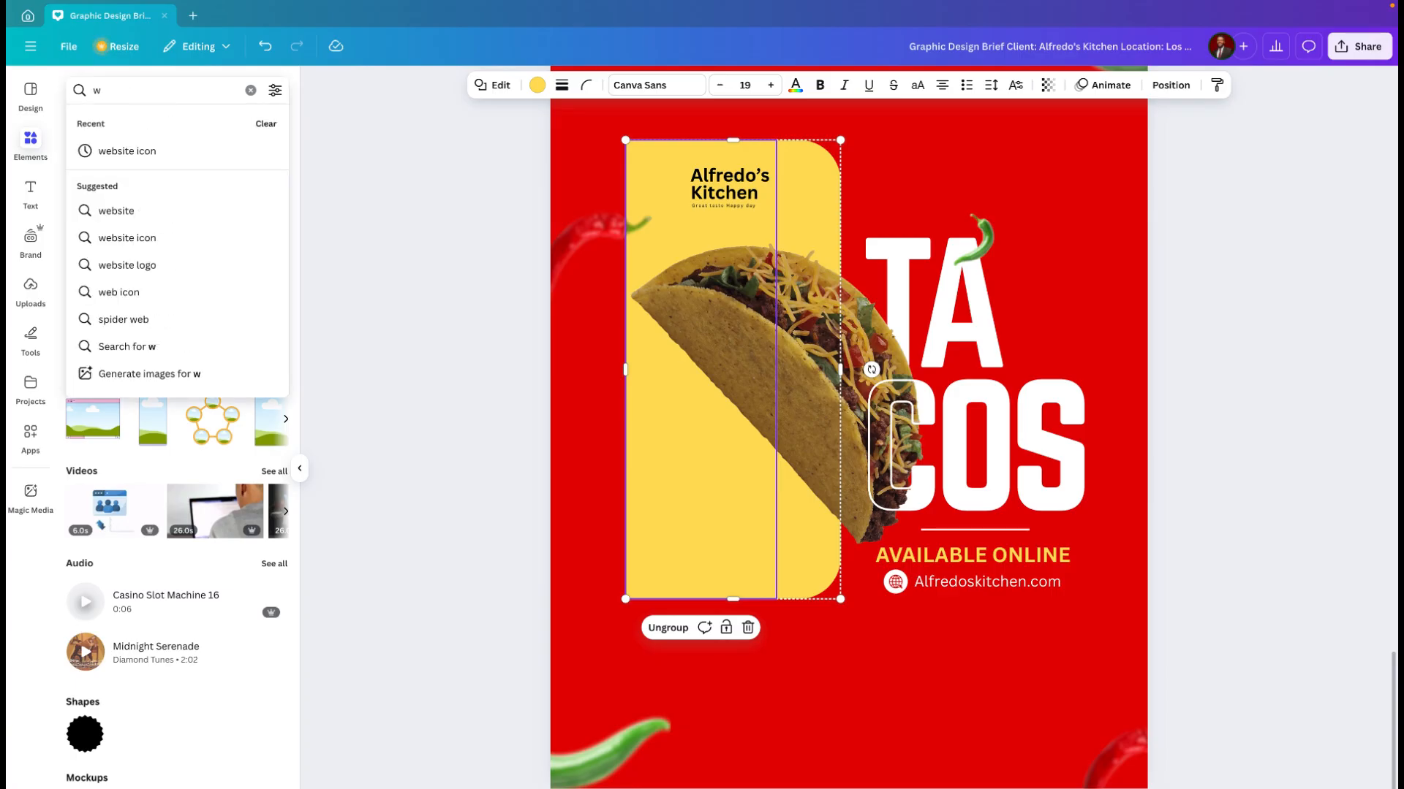
pyautogui.press('BackSpace')
pyautogui.write('locatio')
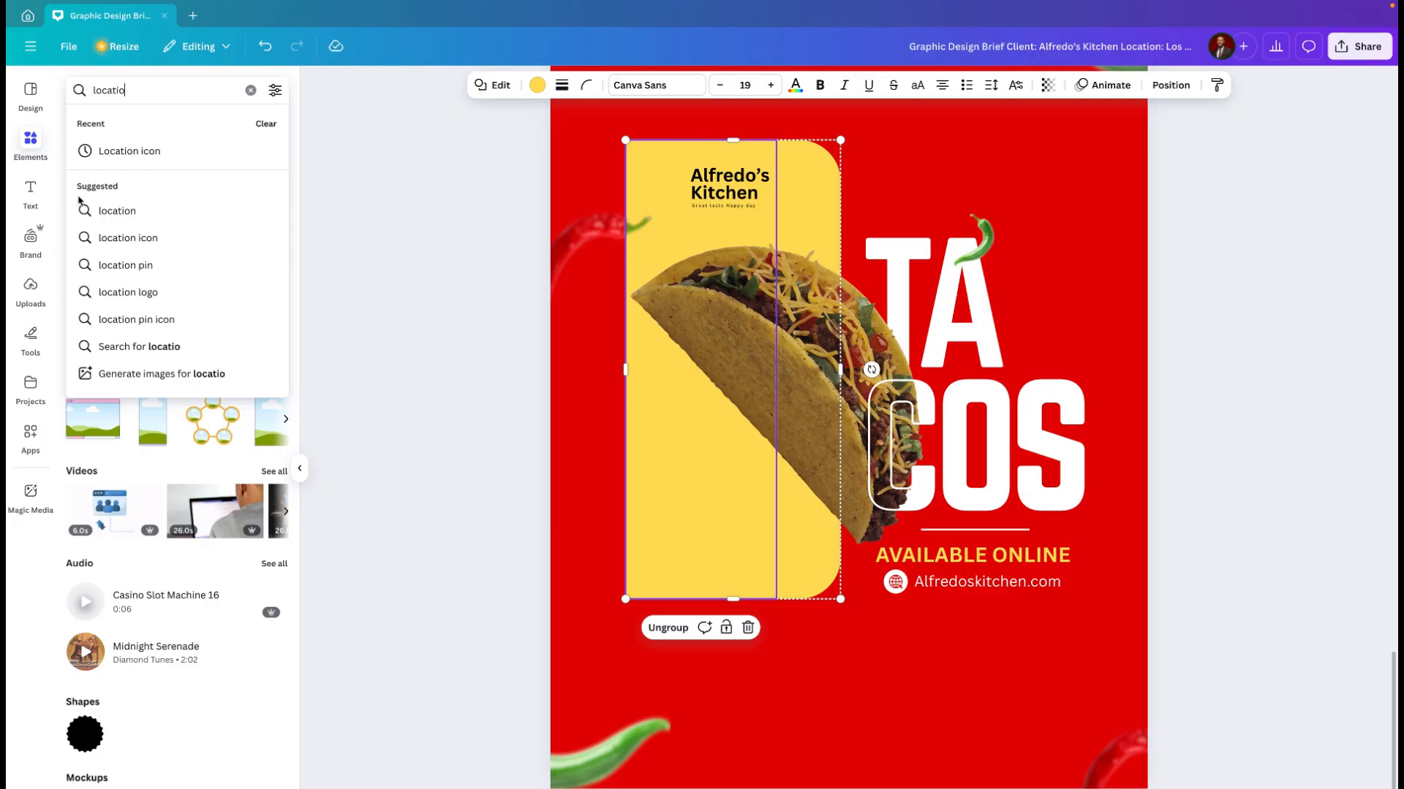
pyautogui.click(129, 244)
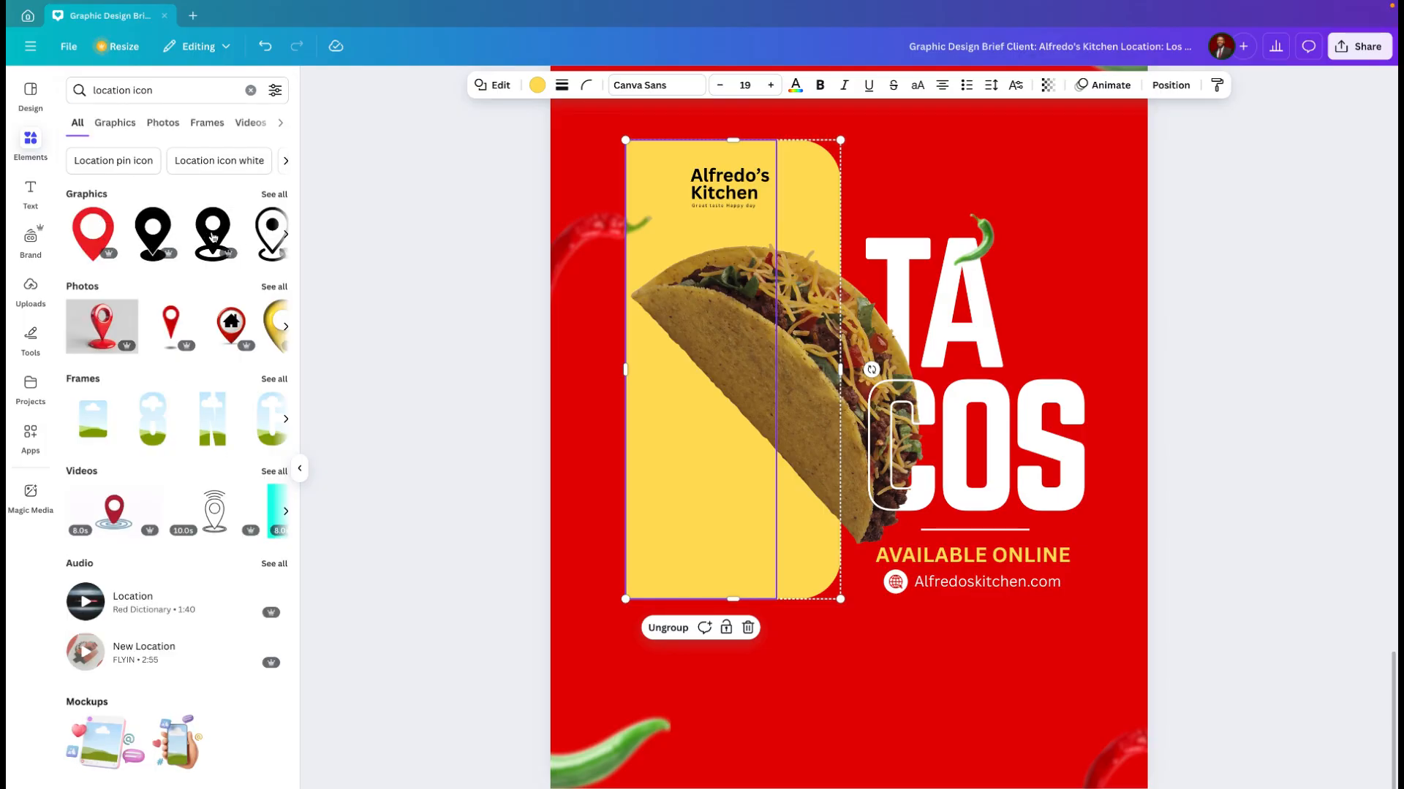
# Step: Add the circular location pin graphic to the flyer and recolour it white
pyautogui.hscroll(5, 224, 236)
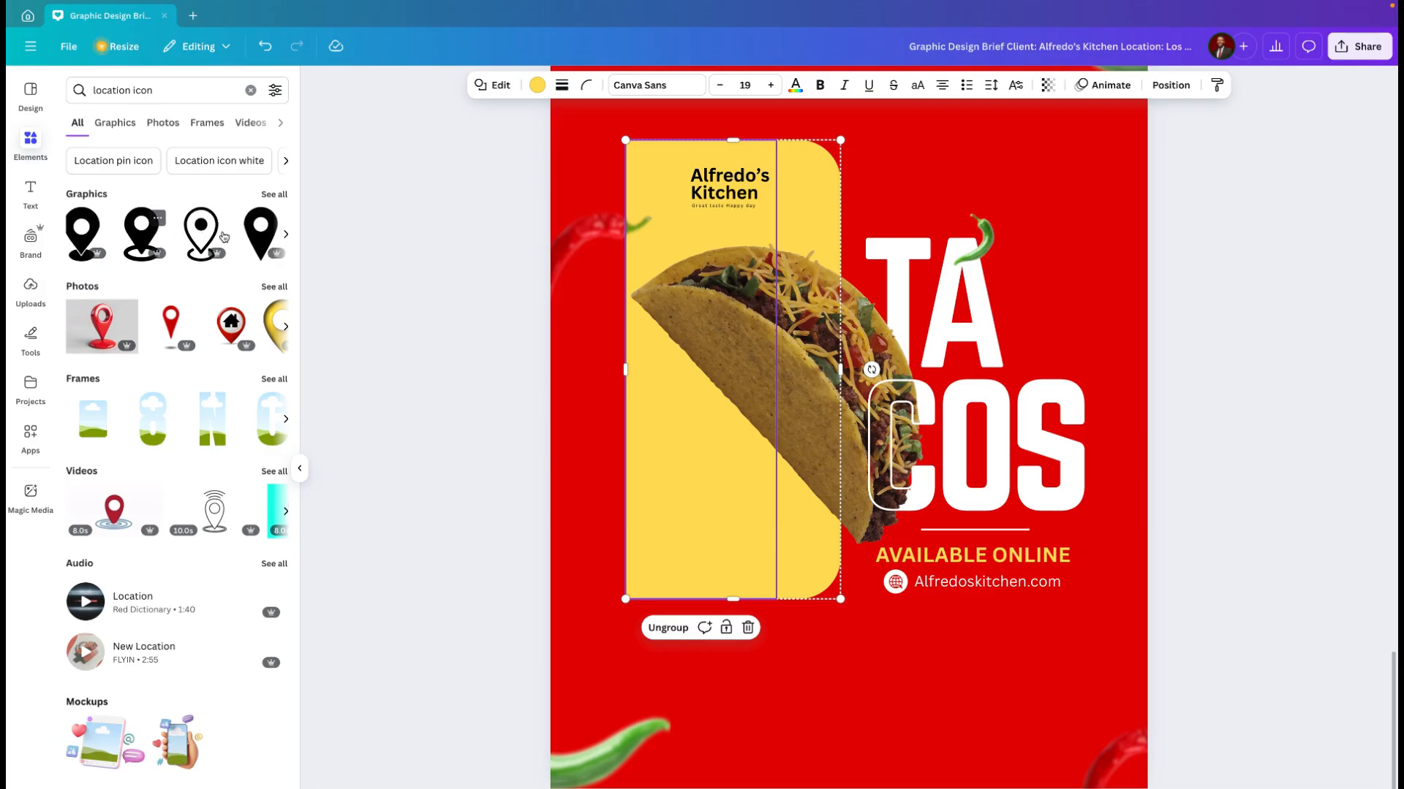
pyautogui.hscroll(5, 224, 235)
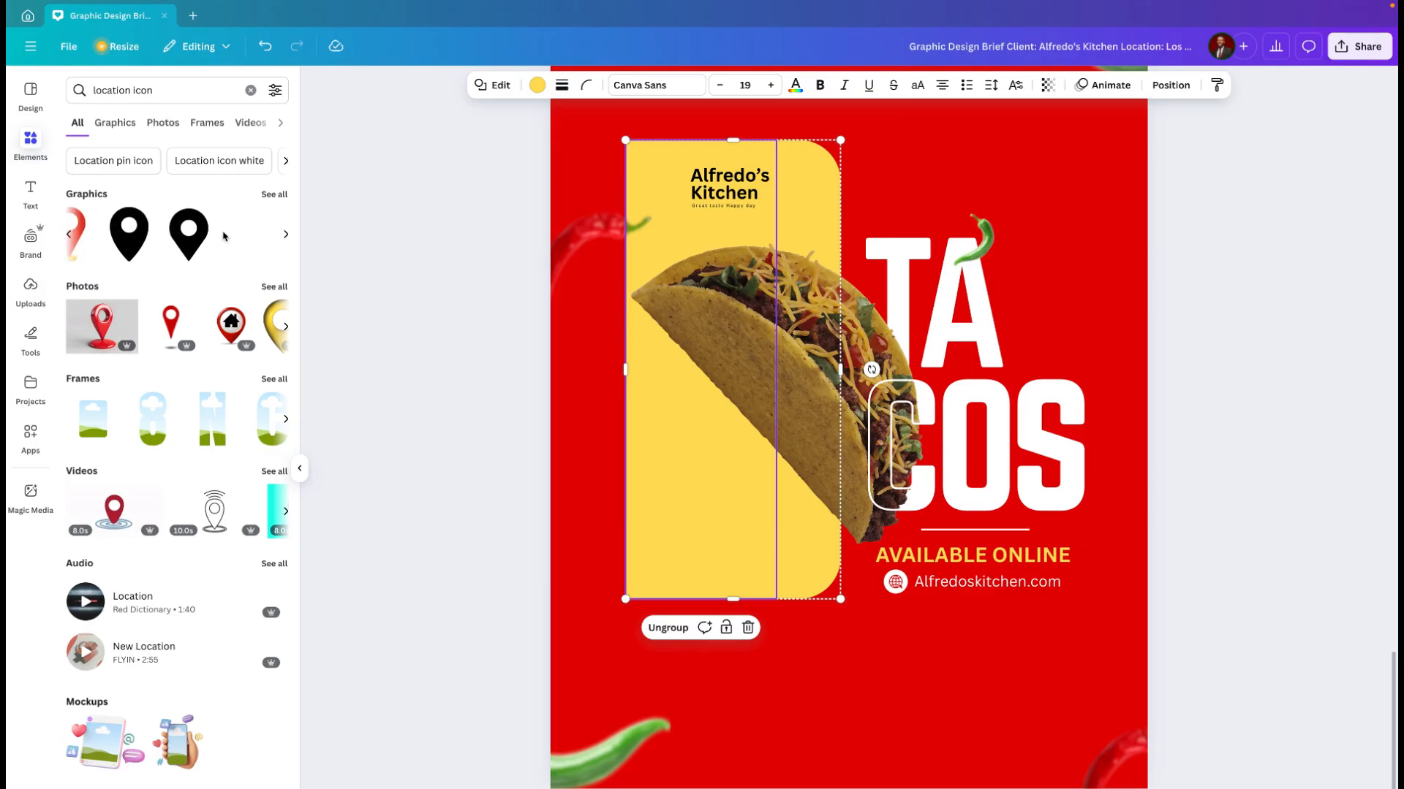
pyautogui.hscroll(2, 224, 236)
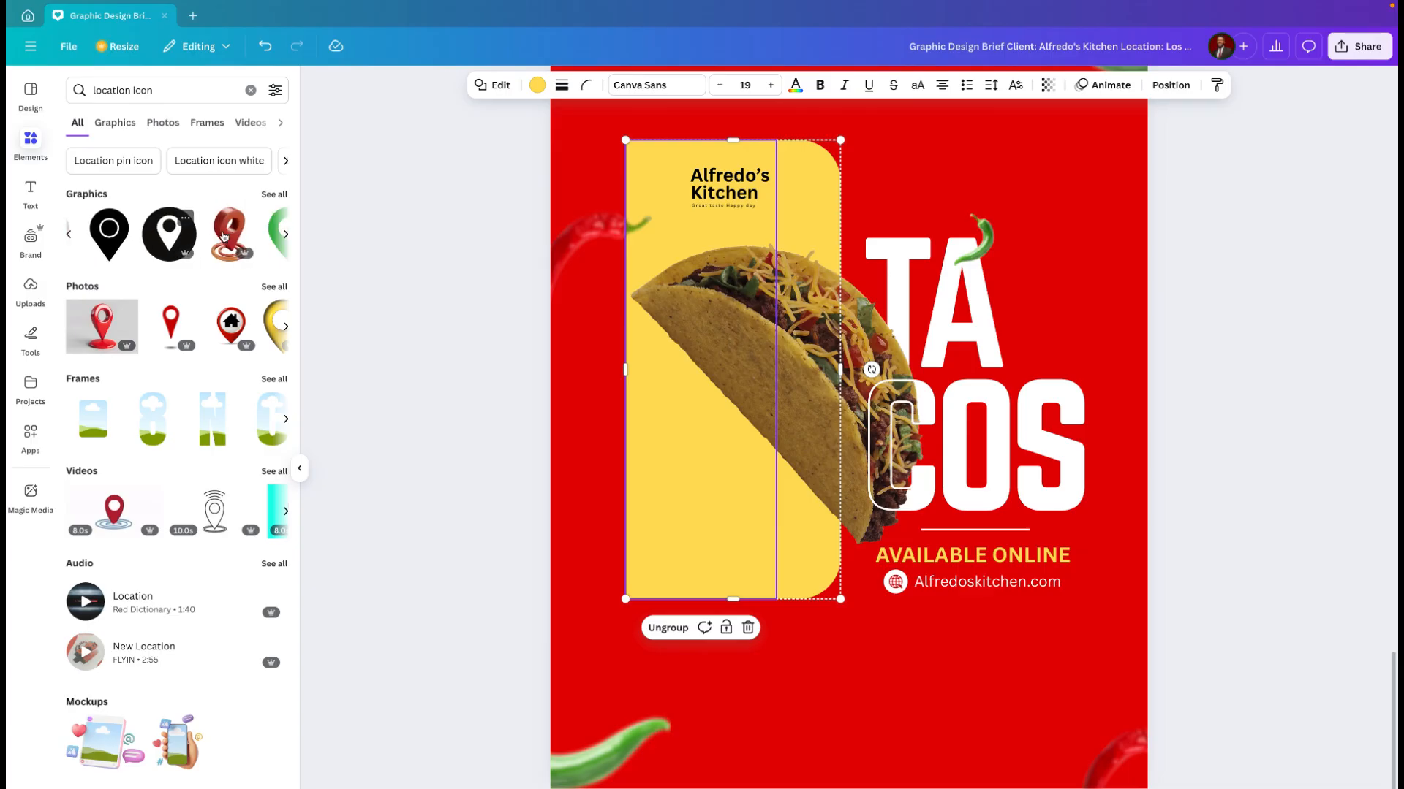
pyautogui.click(175, 256)
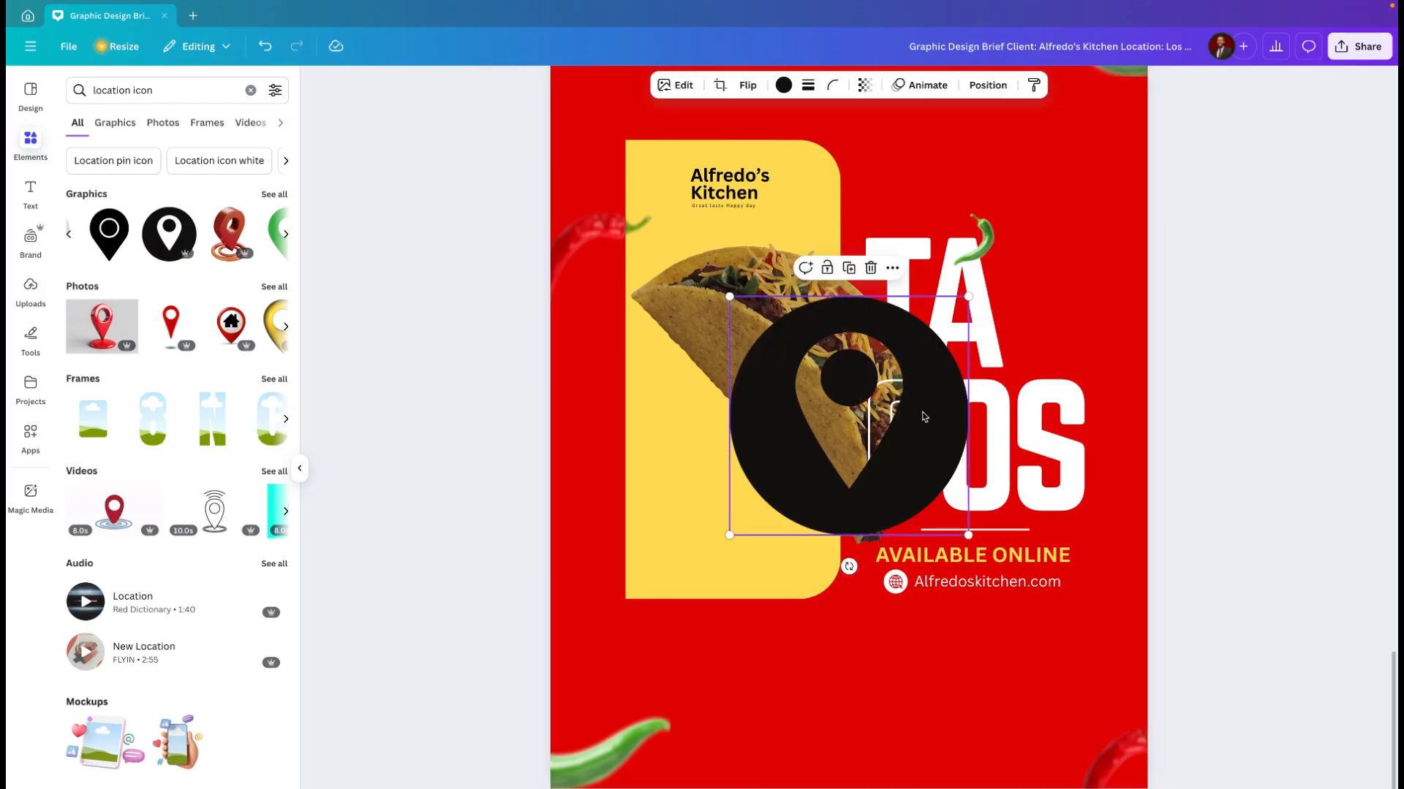
pyautogui.click(782, 86)
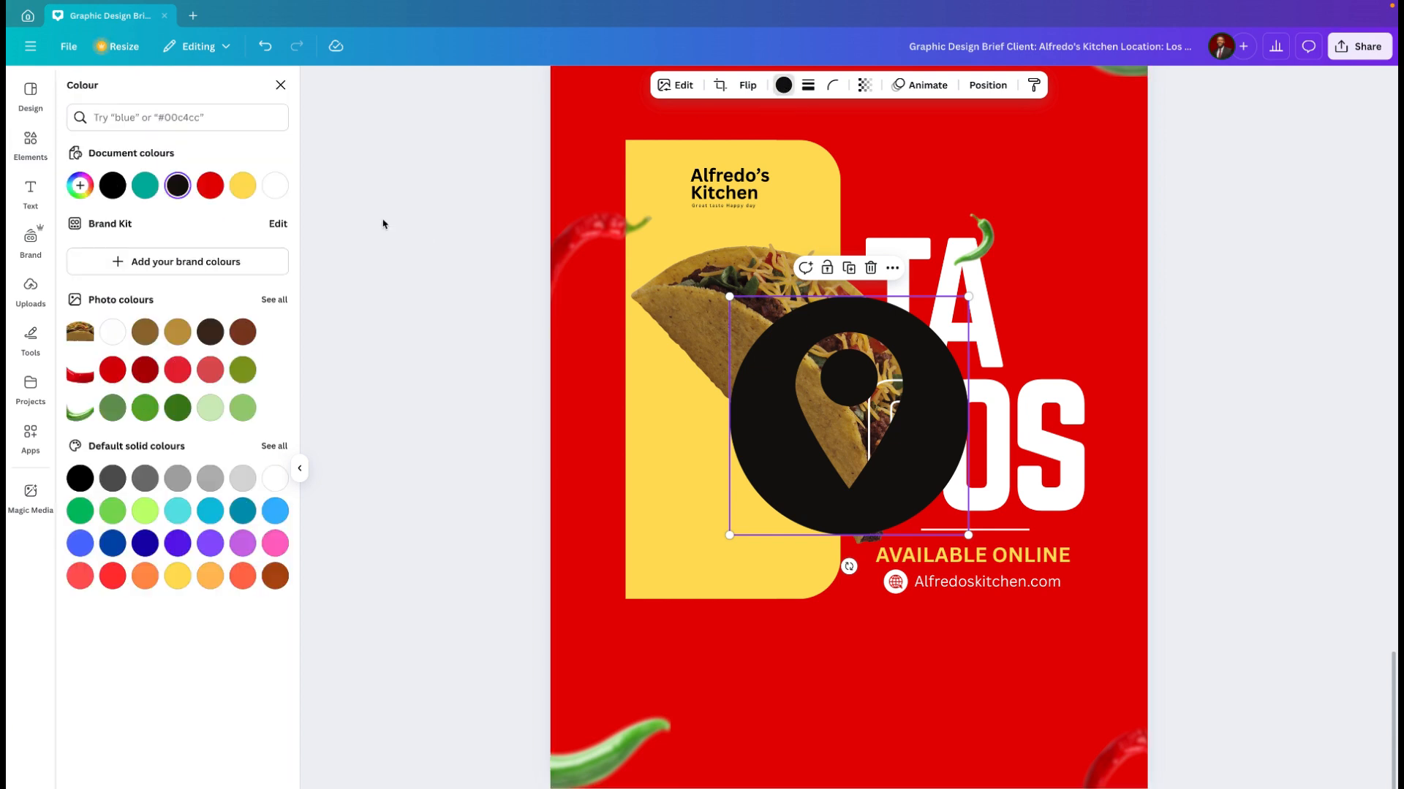
pyautogui.click(274, 188)
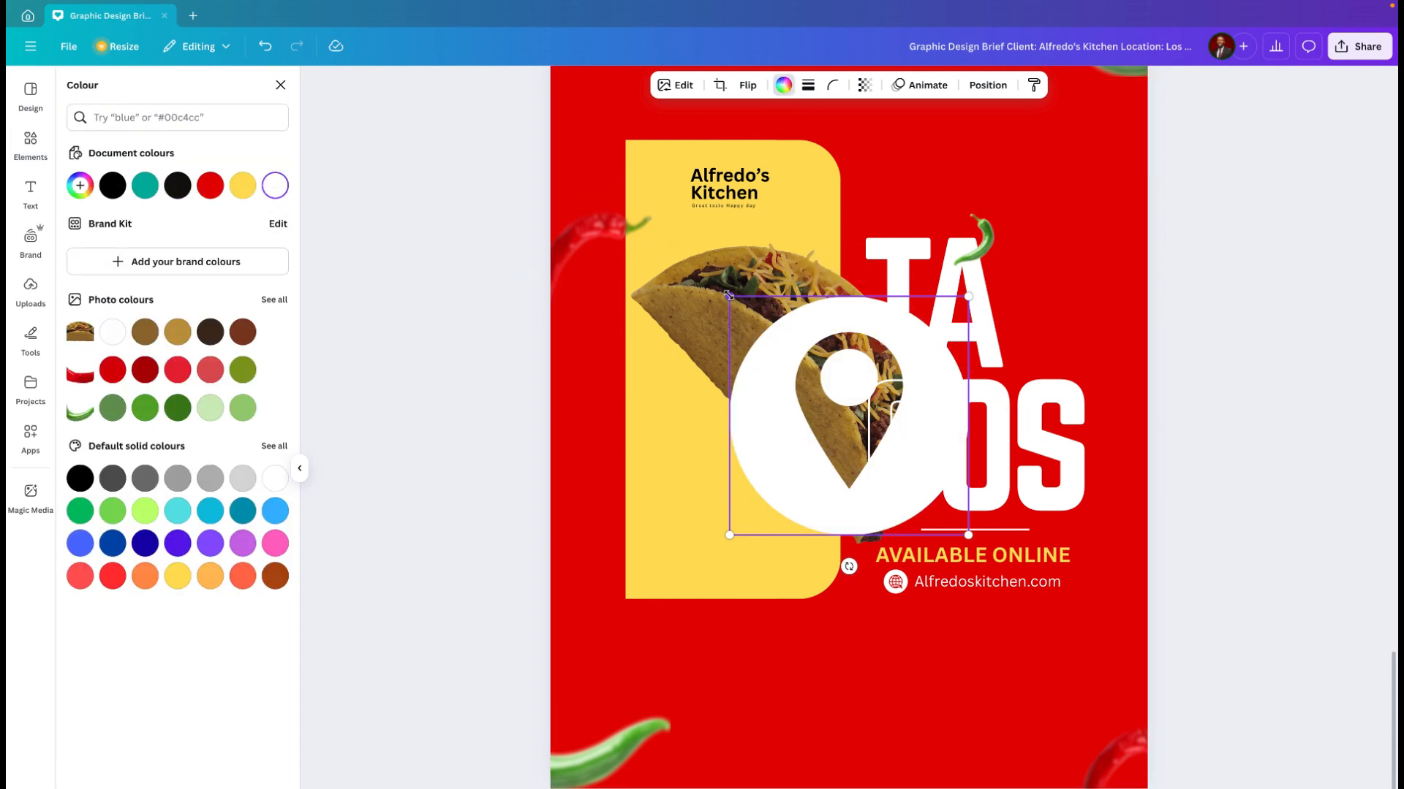
# Step: Shrink the white location icon to about the website icon's size and place it below the yellow shape
pyautogui.moveTo(729, 296); pyautogui.dragTo(942, 507)
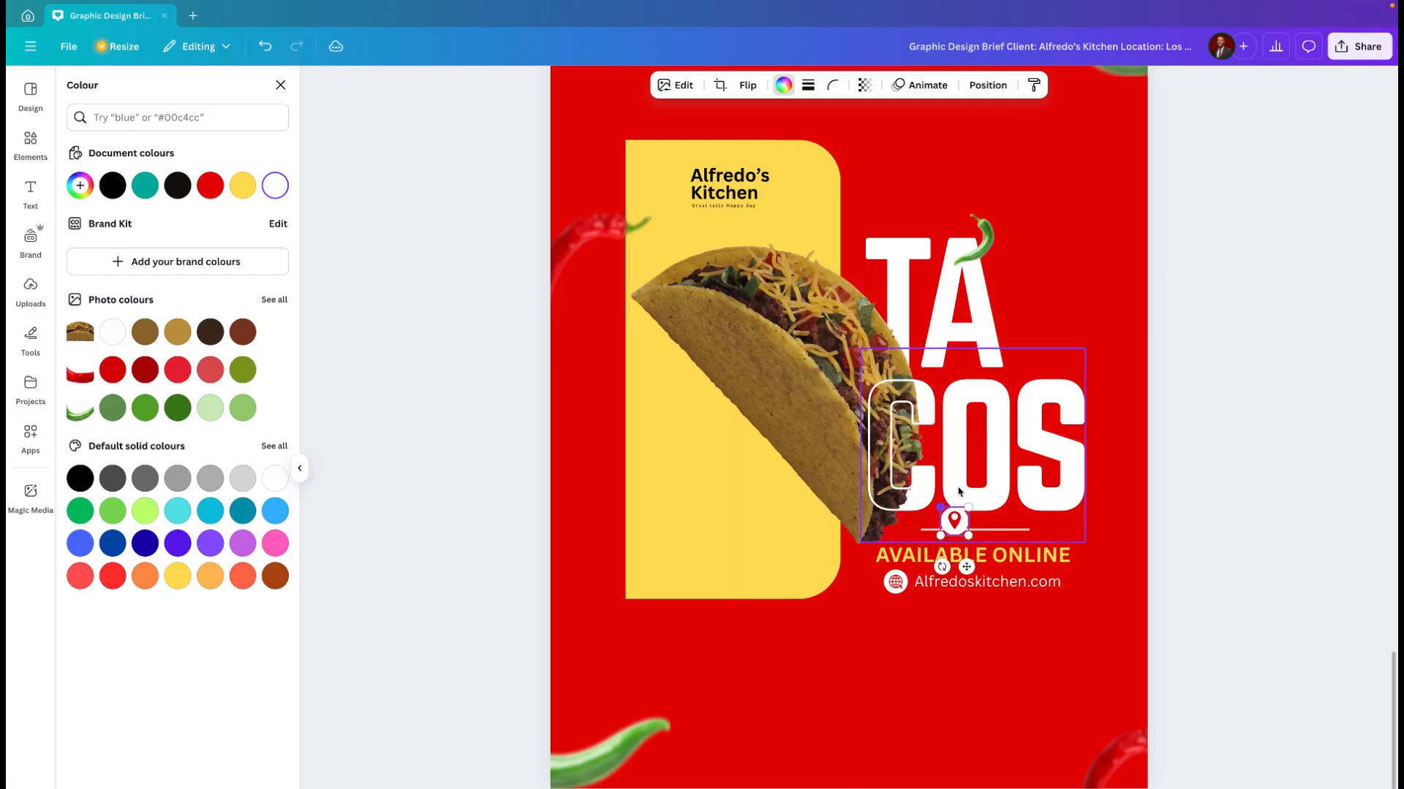
pyautogui.moveTo(967, 567); pyautogui.dragTo(699, 687)
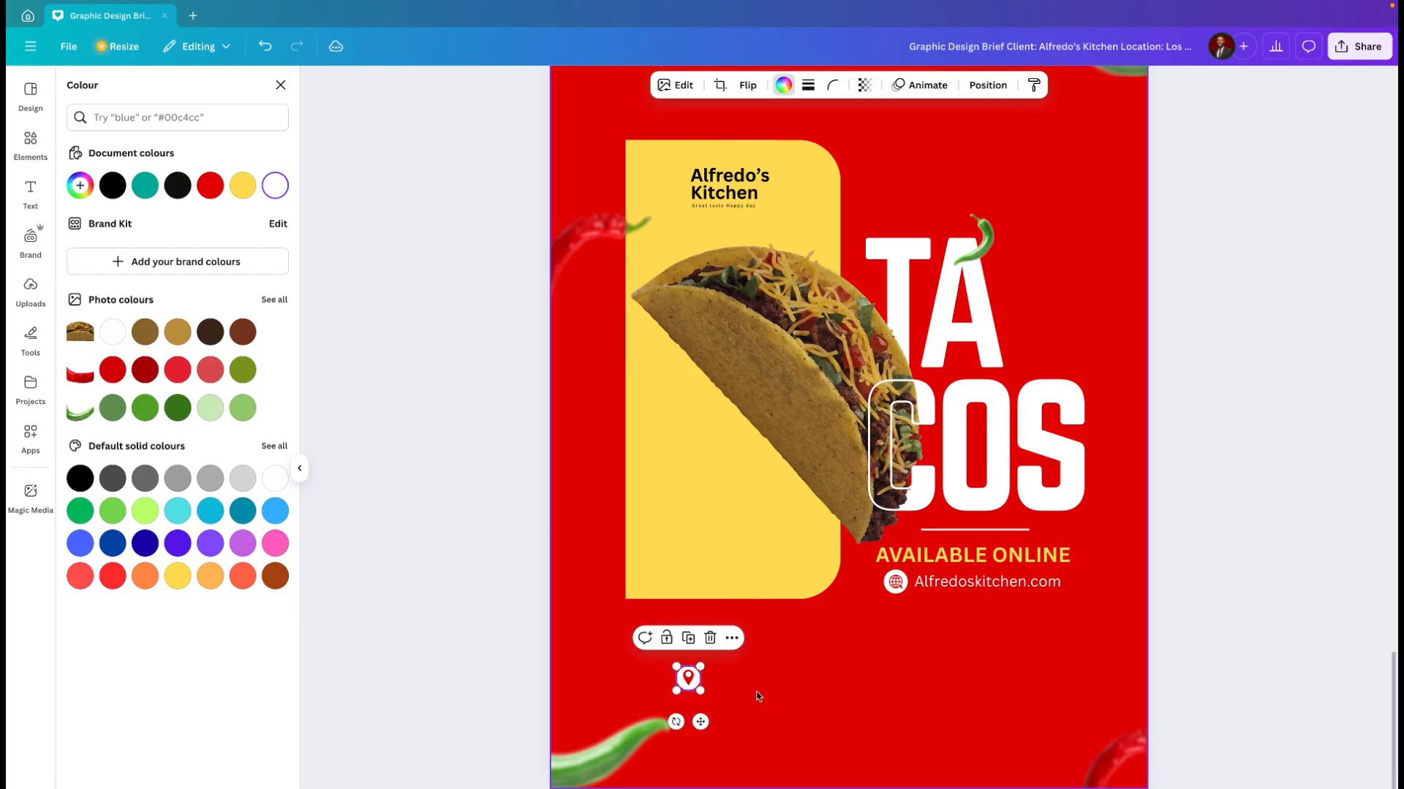
pyautogui.click(716, 720)
pyautogui.click(697, 681)
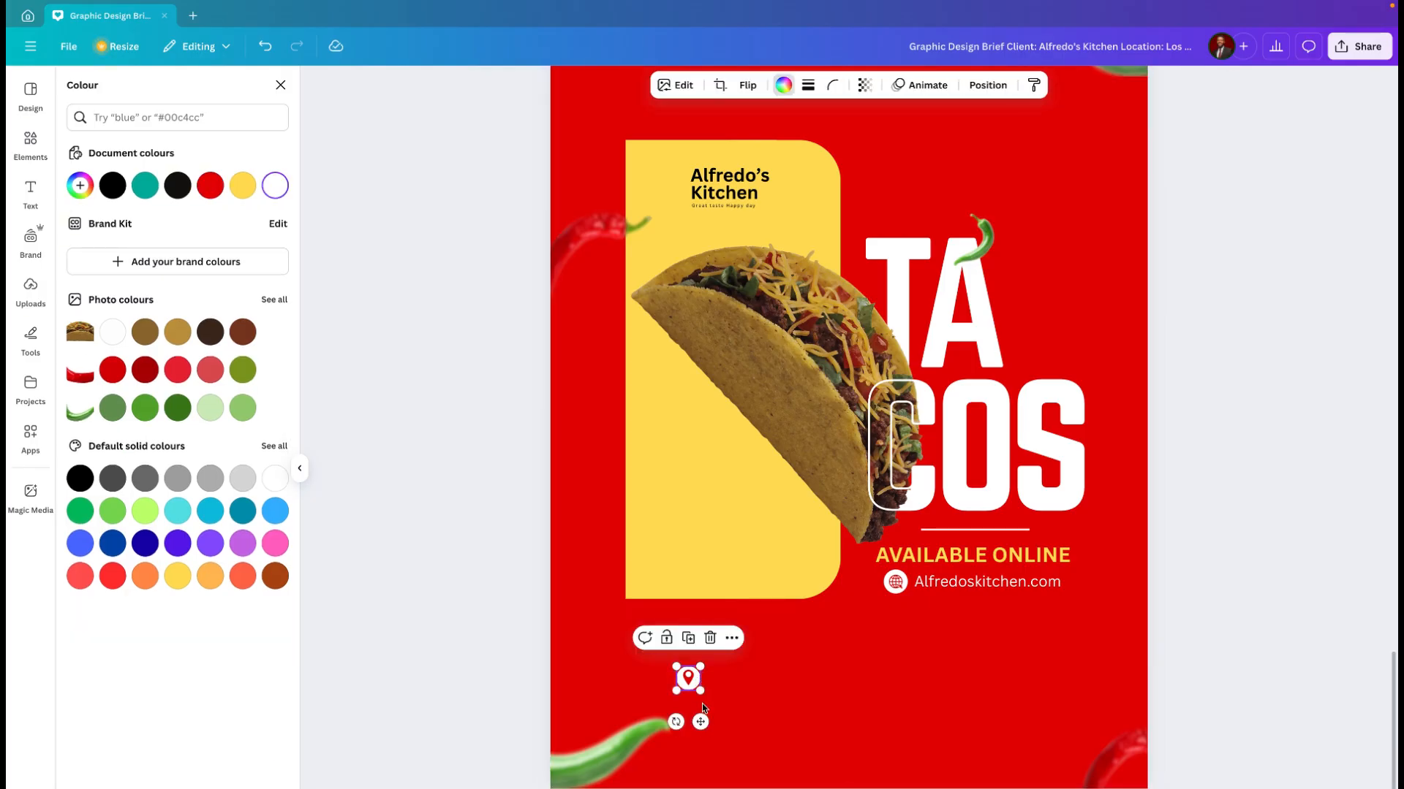
pyautogui.moveTo(702, 721); pyautogui.dragTo(681, 720)
# Step: Copy the address and phone number text from the page 3 footer and paste both onto the page 4 flyer
pyautogui.scroll(1, 777, 582)
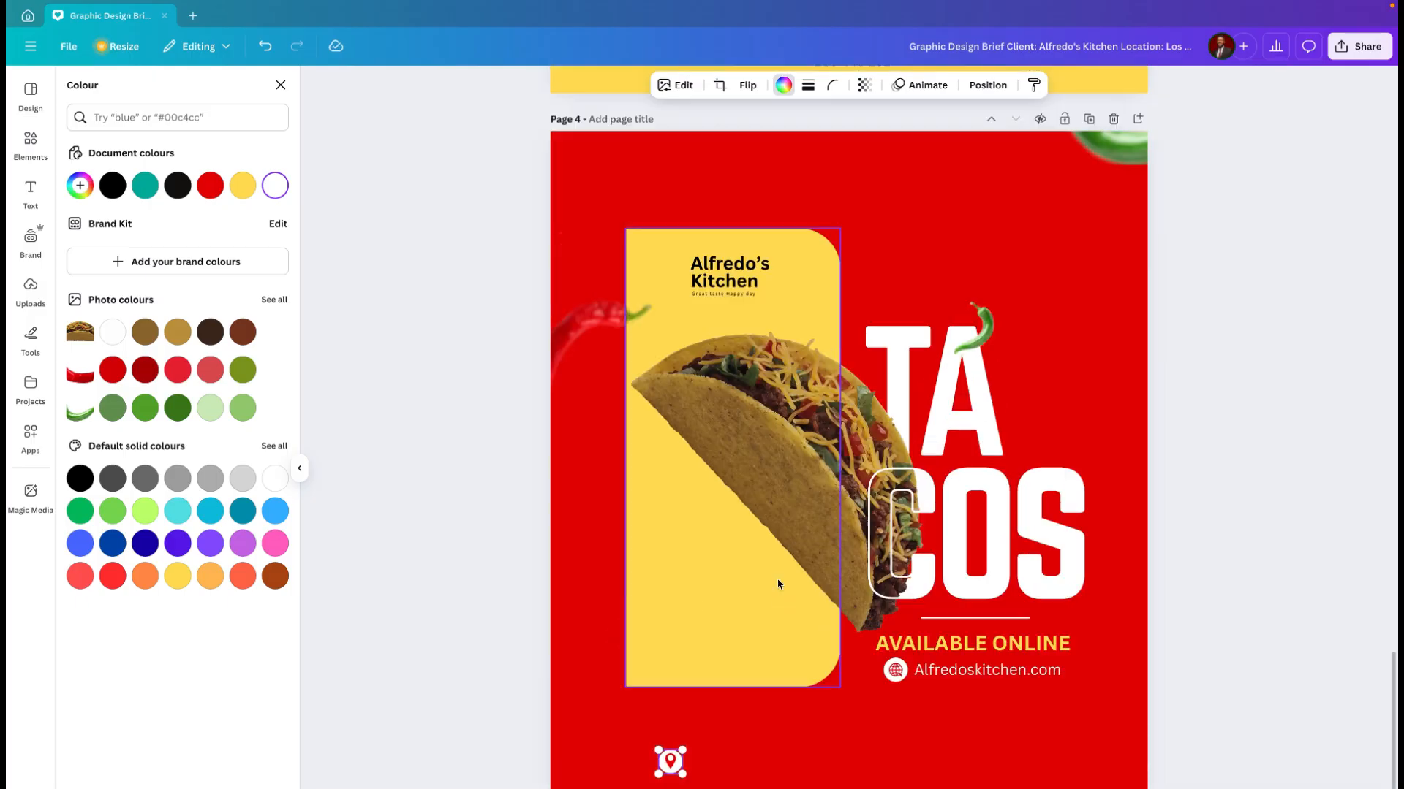
pyautogui.scroll(3, 777, 581)
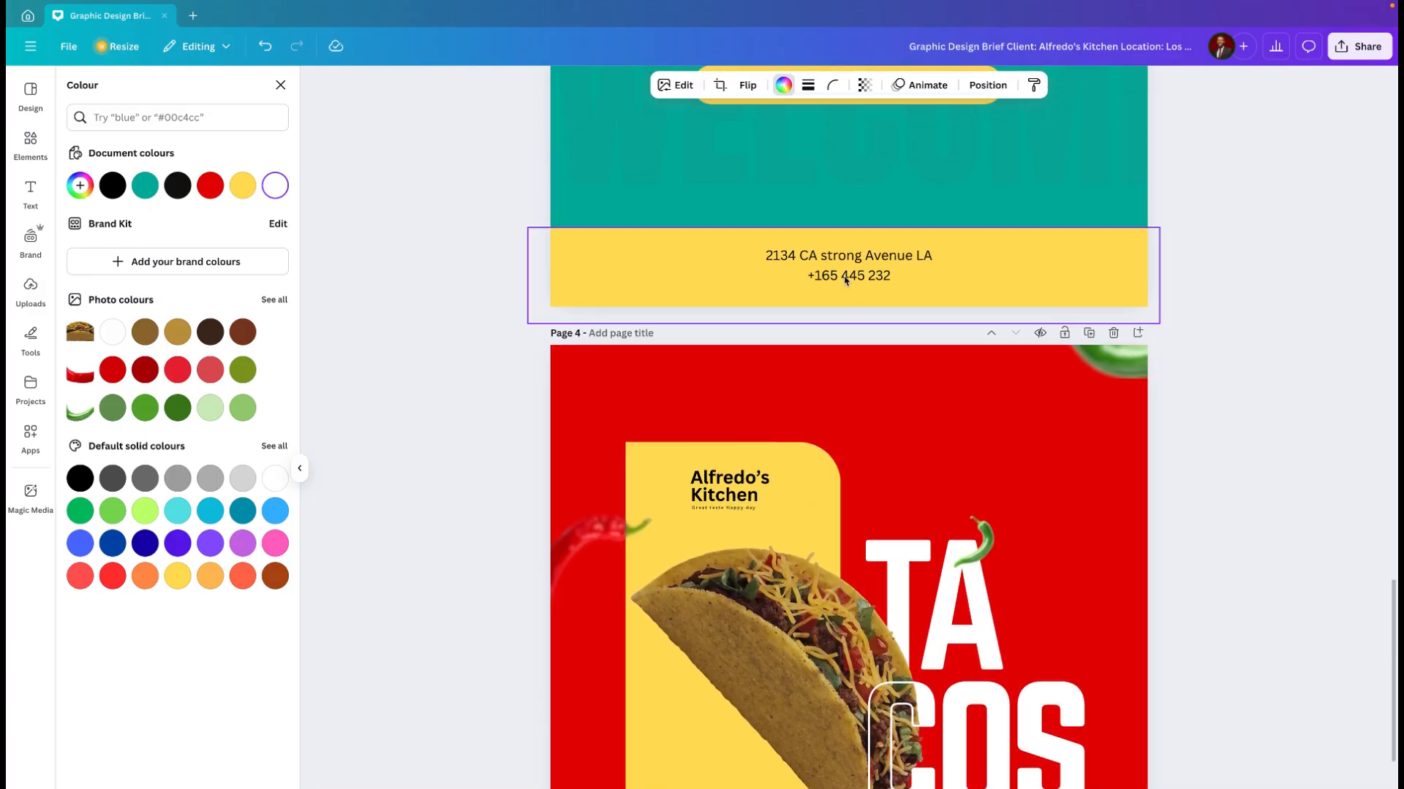
pyautogui.click(845, 280)
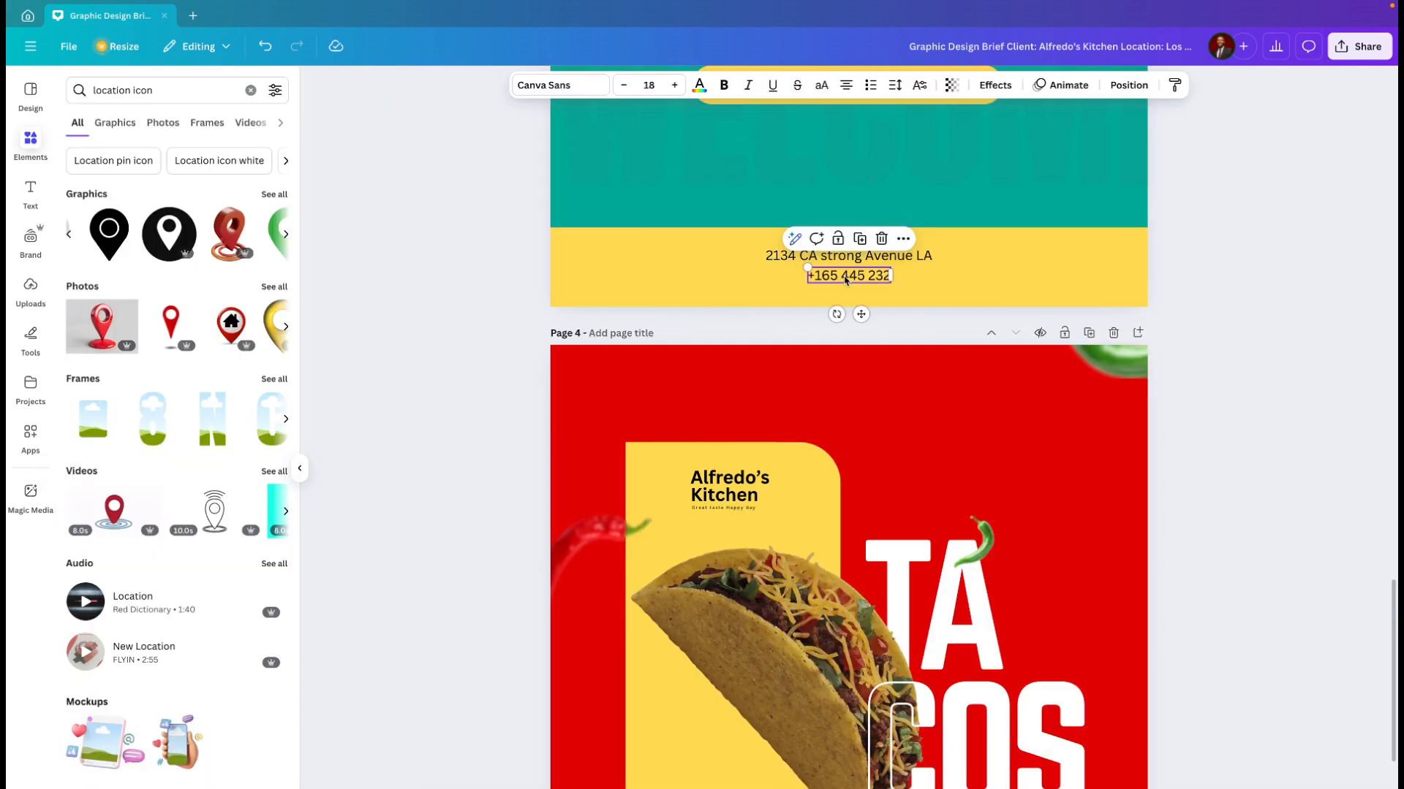
pyautogui.keyDown('shift'); pyautogui.click(819, 259); pyautogui.keyUp('shift')
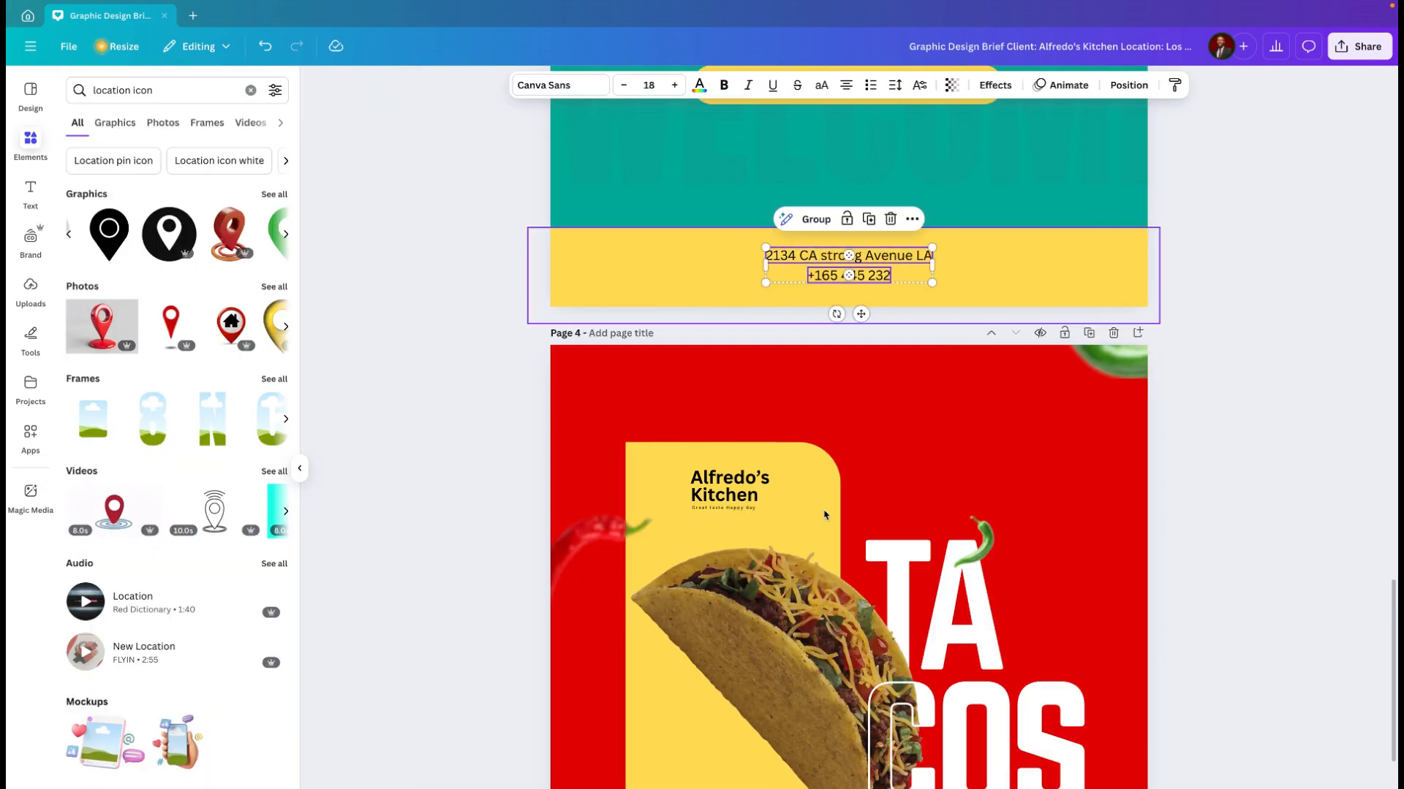
pyautogui.scroll(-4, 823, 513)
pyautogui.scroll(-1, 823, 515)
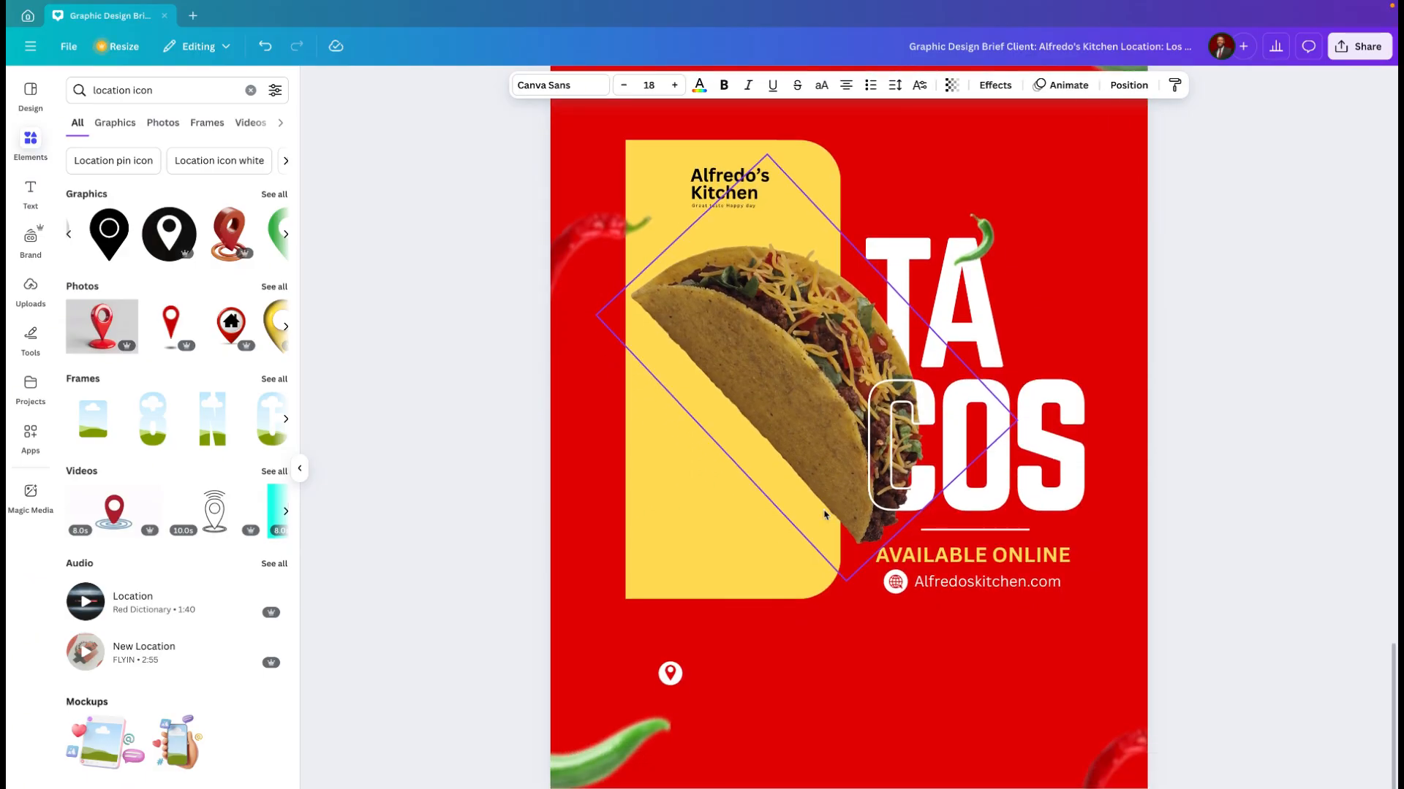
pyautogui.hotkey('ctrl', 'v')
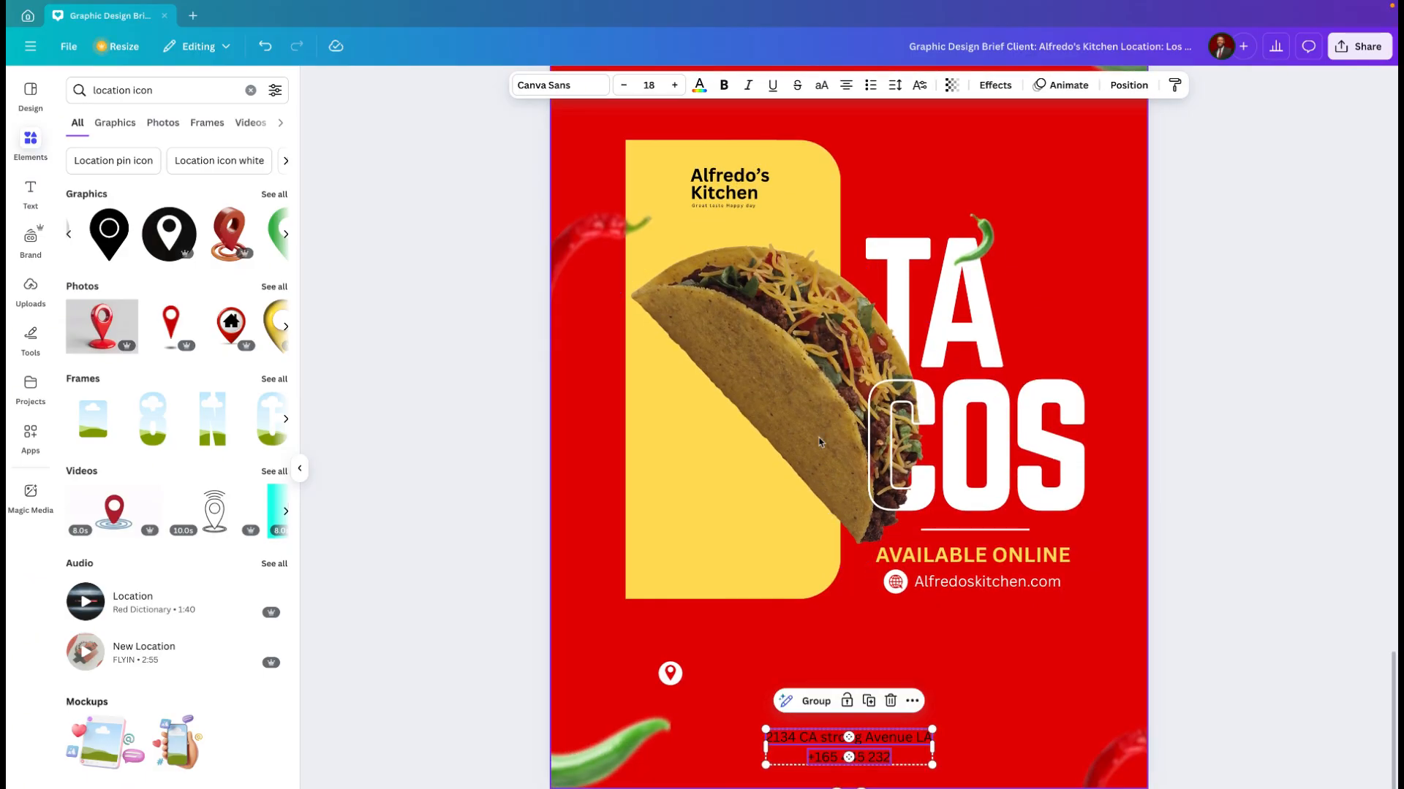
# Step: Recolour the pasted address and phone number text white
pyautogui.click(703, 84)
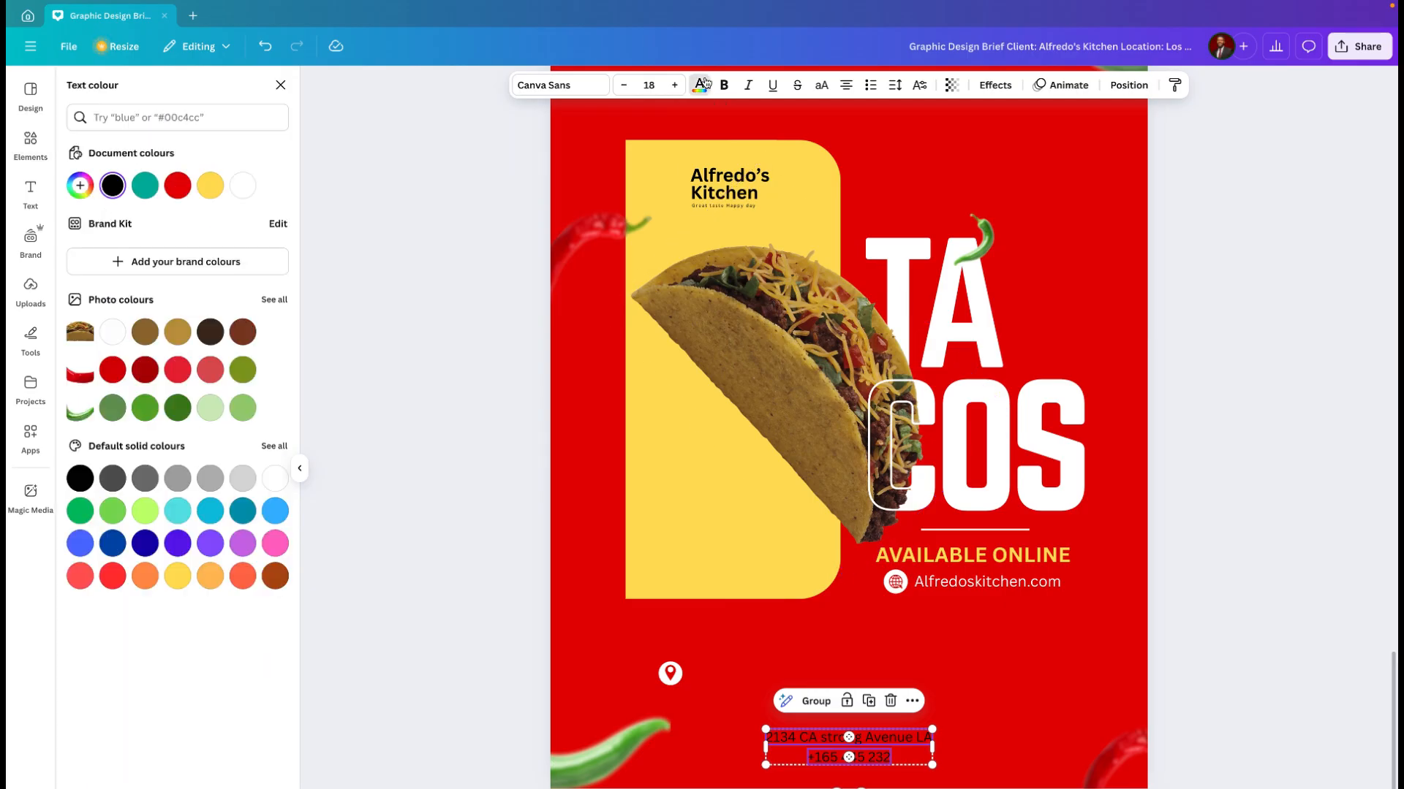
pyautogui.click(243, 185)
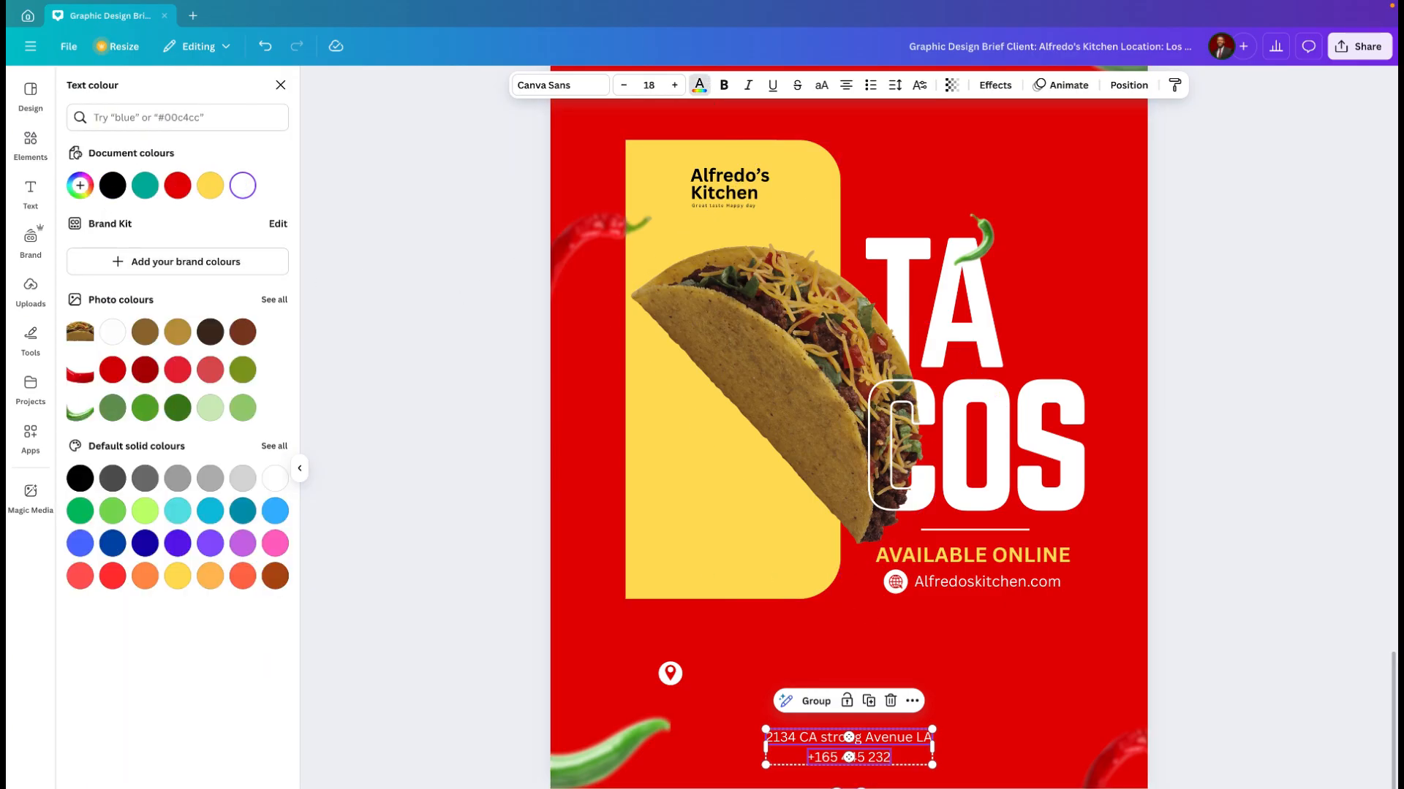
pyautogui.click(980, 745)
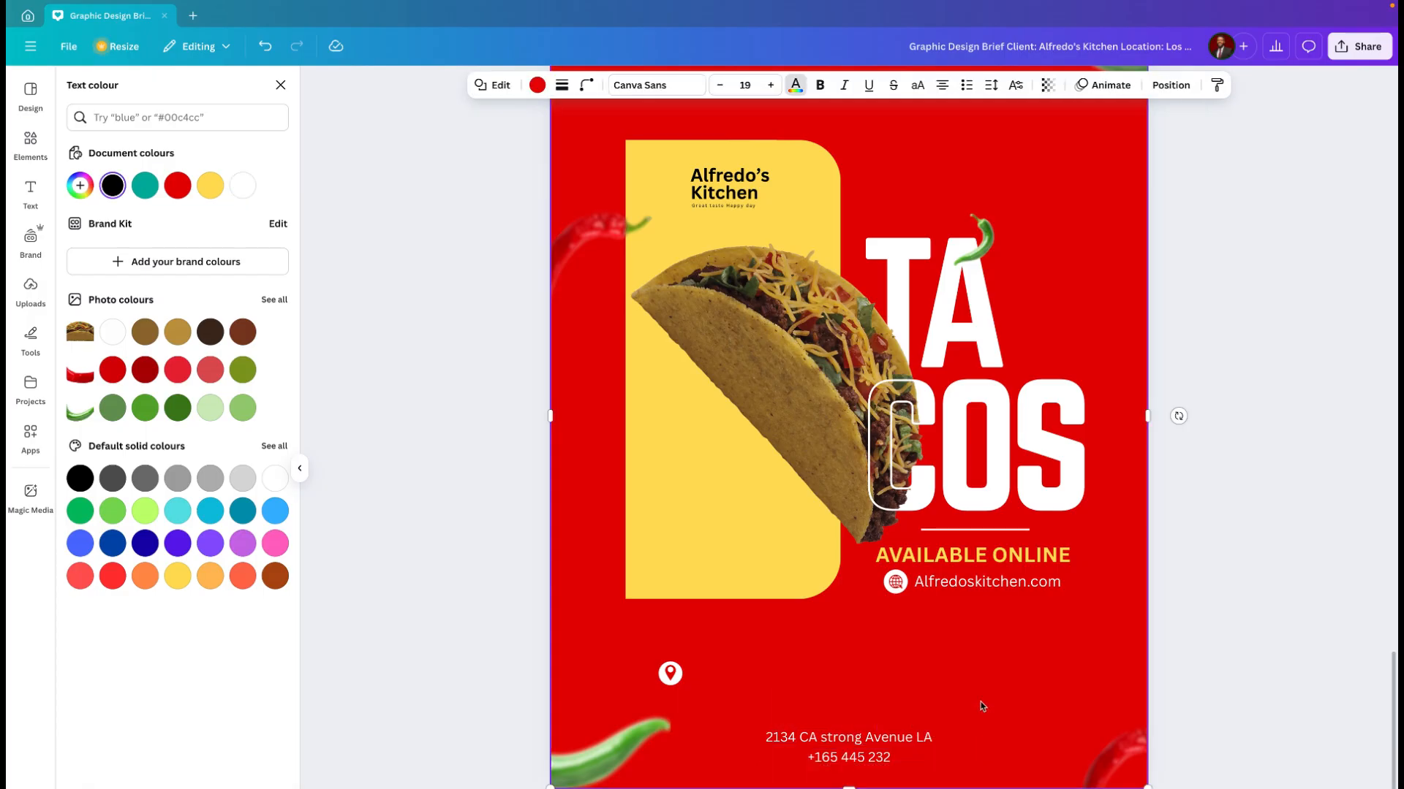
# Step: Place the address text directly beside the white location icon and align it with the icon's centre
pyautogui.click(901, 741)
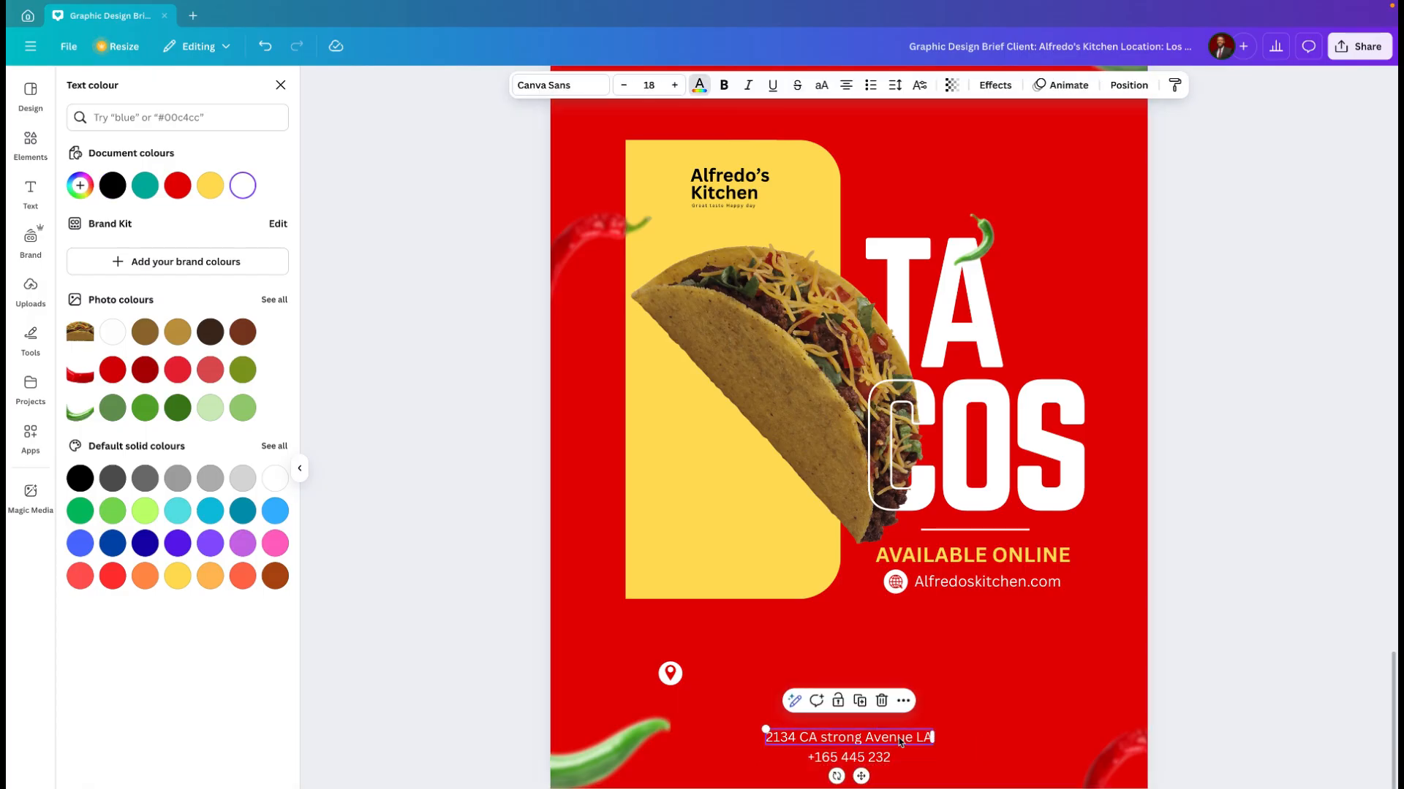
pyautogui.moveTo(900, 741); pyautogui.dragTo(831, 674)
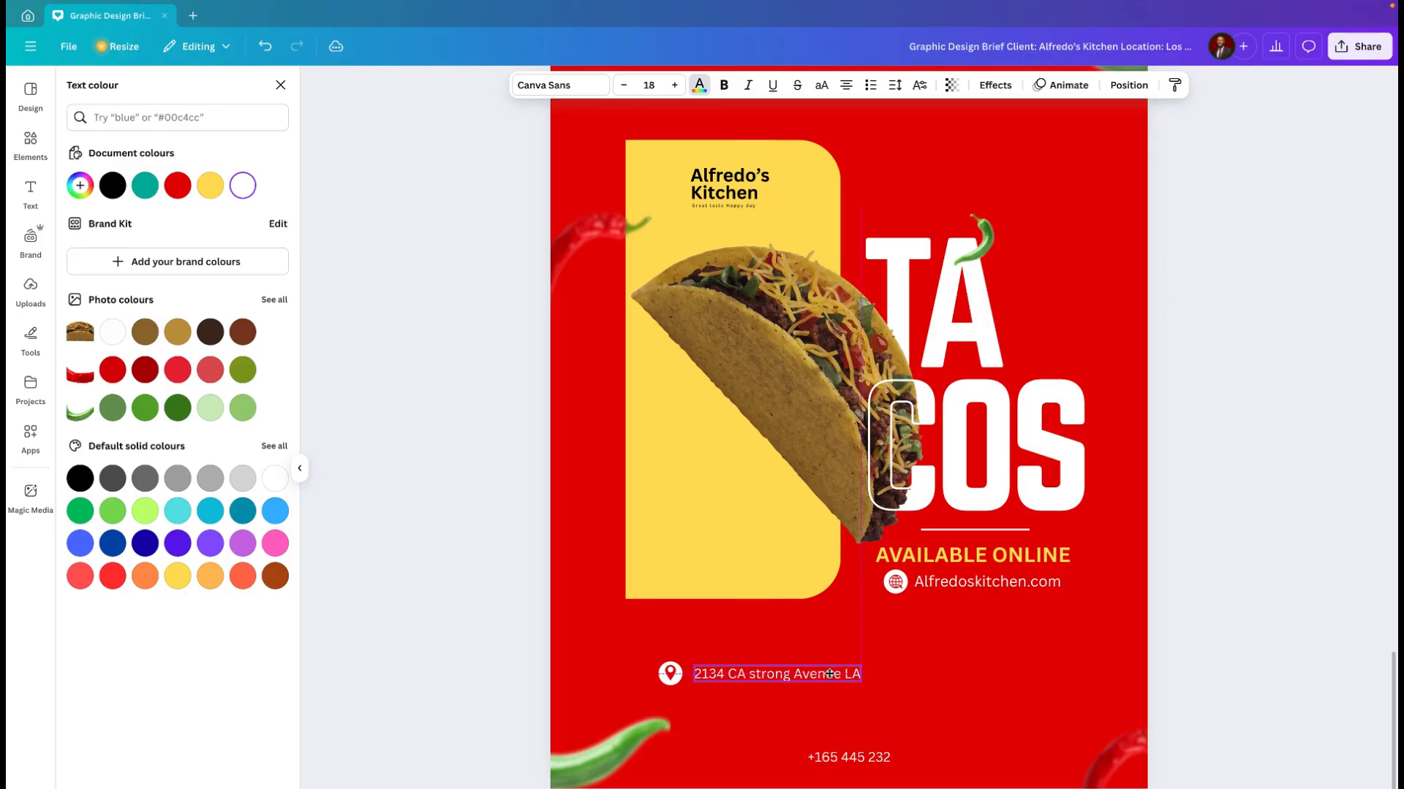
pyautogui.moveTo(829, 674); pyautogui.dragTo(828, 674)
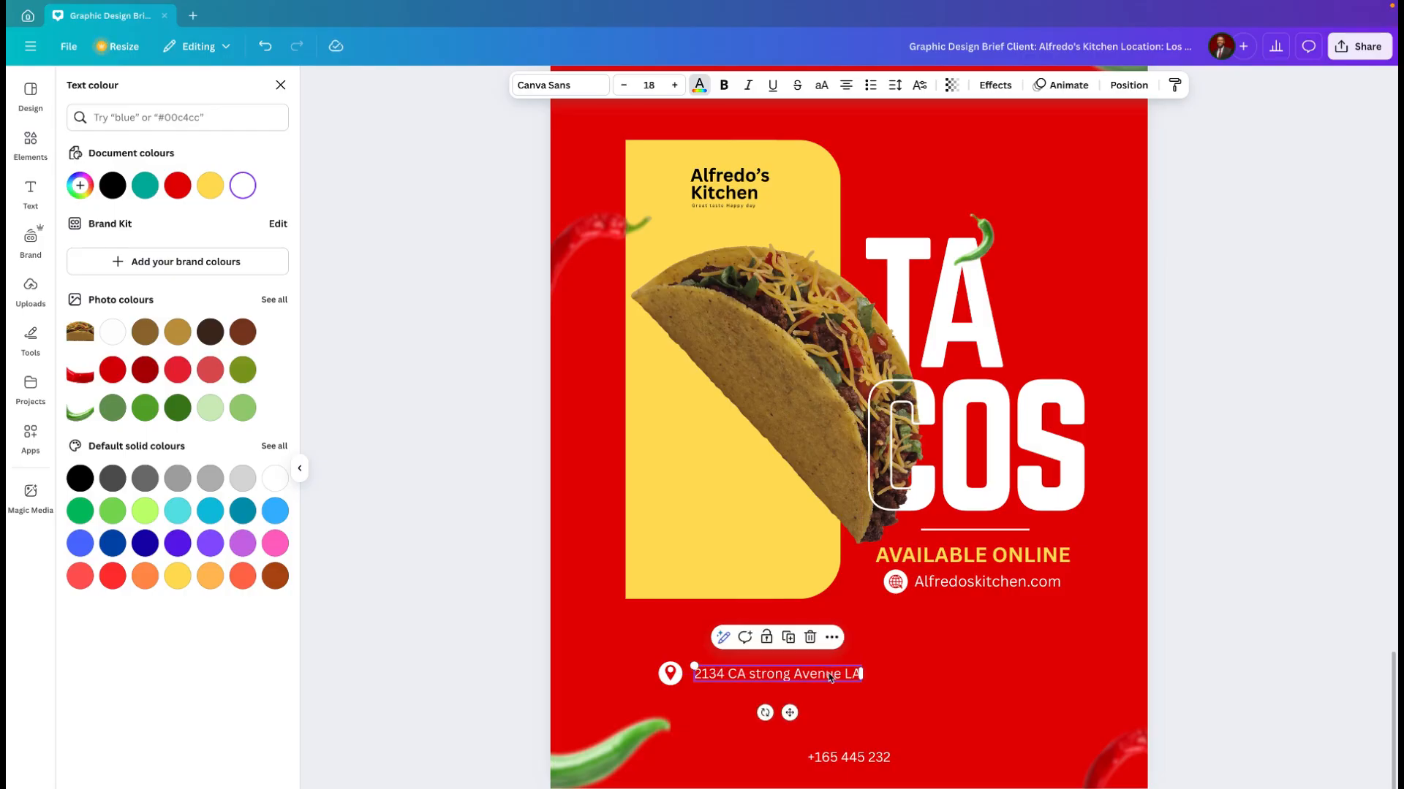
pyautogui.scroll(1, 730, 682)
pyautogui.scroll(4, 729, 682)
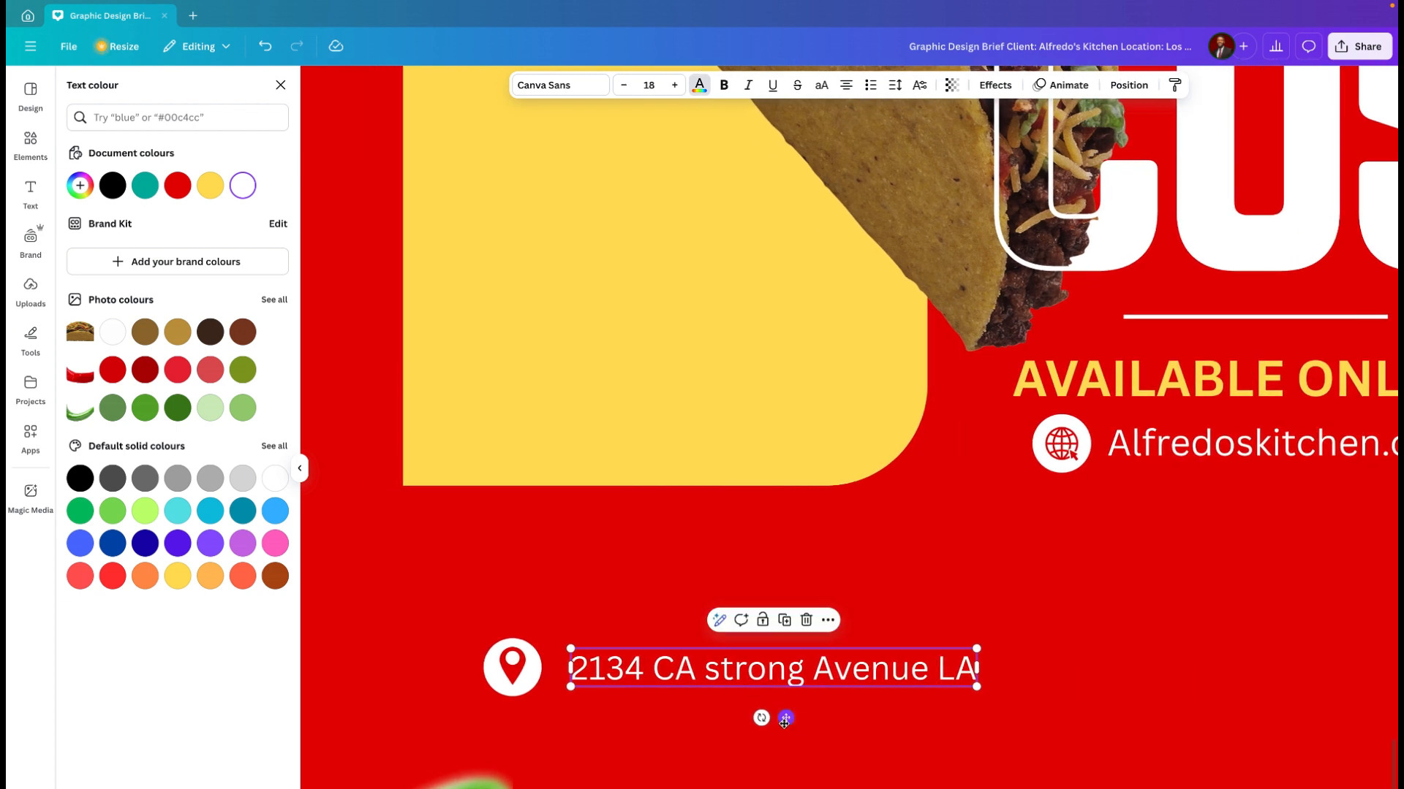
pyautogui.moveTo(786, 717); pyautogui.dragTo(785, 720)
pyautogui.scroll(-5, 833, 706)
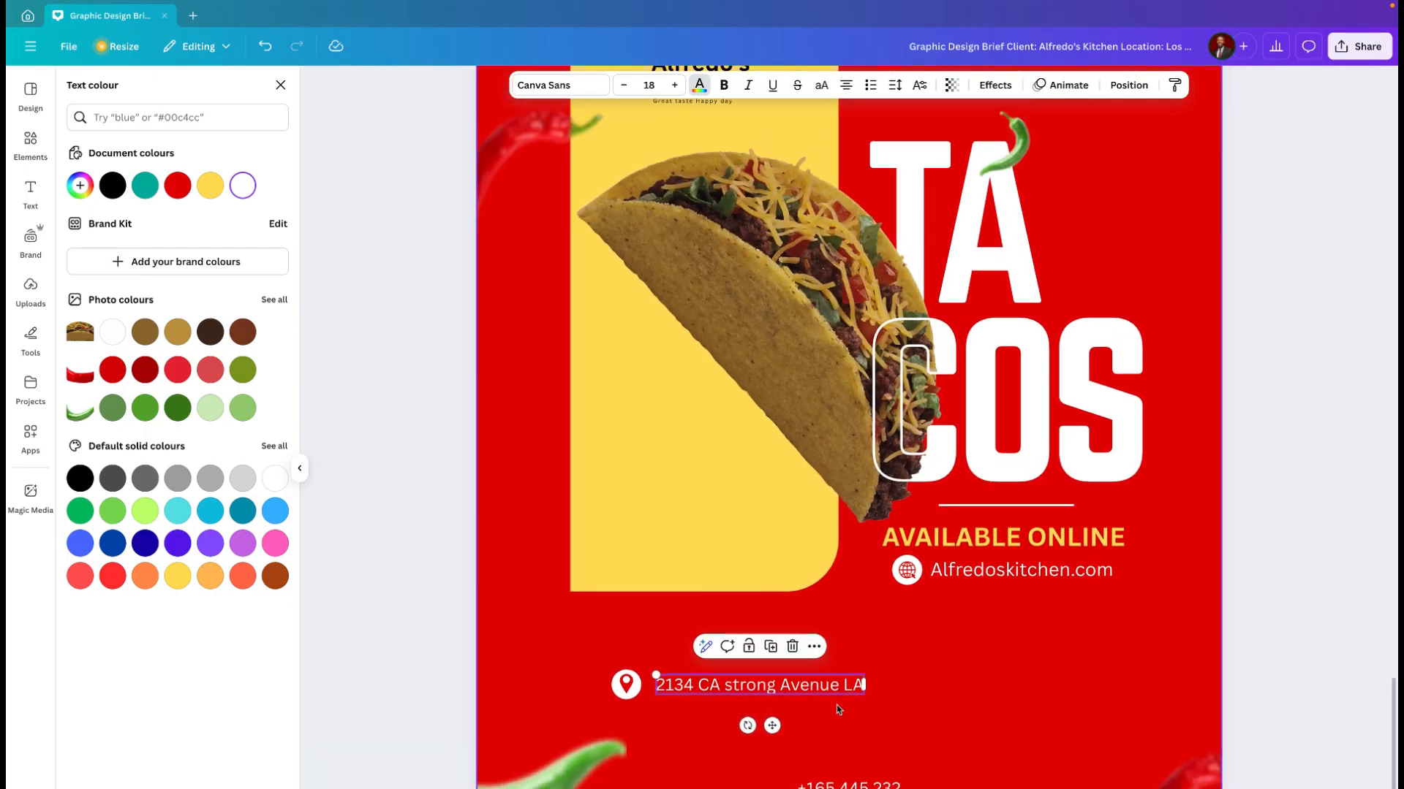
# Step: Move the phone number up to roughly the address line's height, on the flyer's opposite side below the website
pyautogui.click(848, 785)
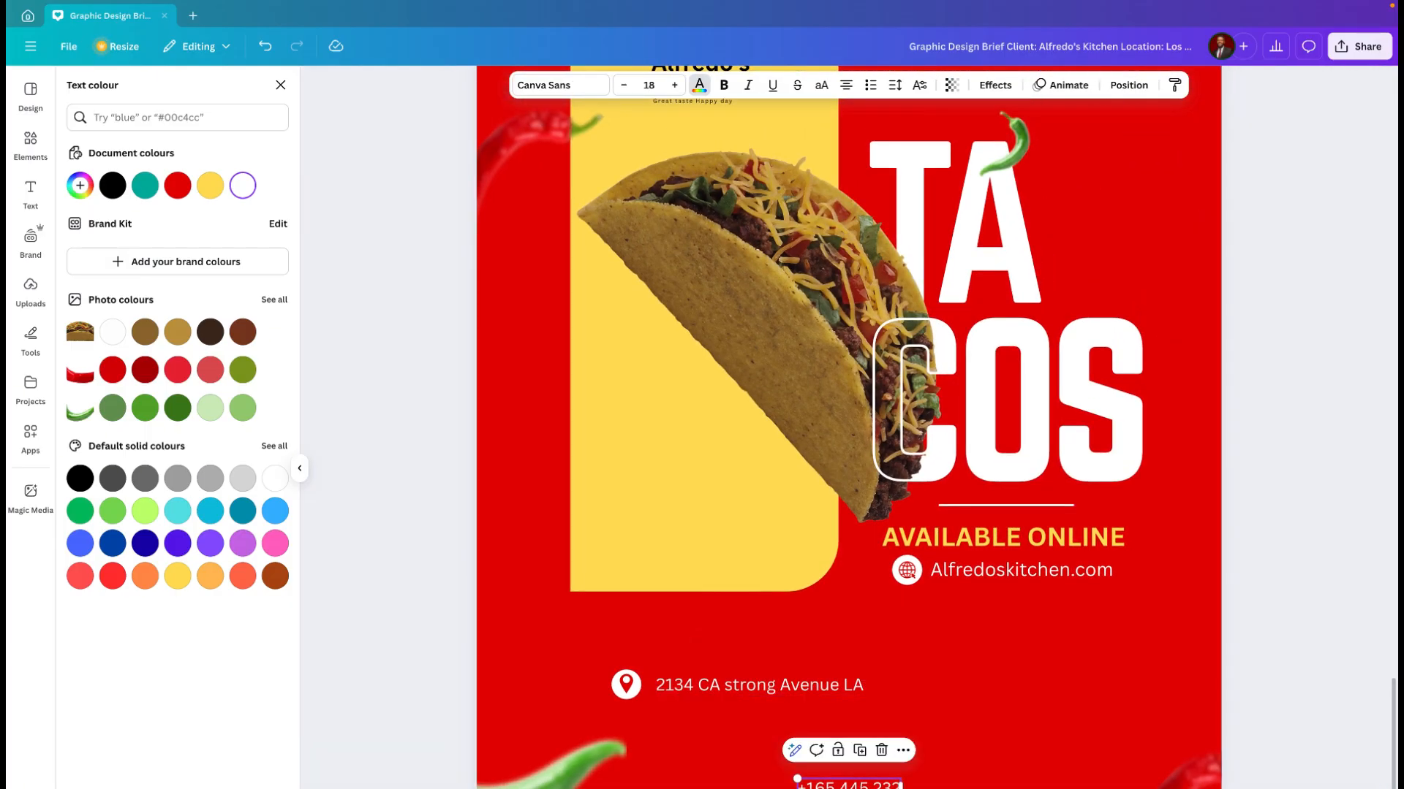
pyautogui.click(798, 687)
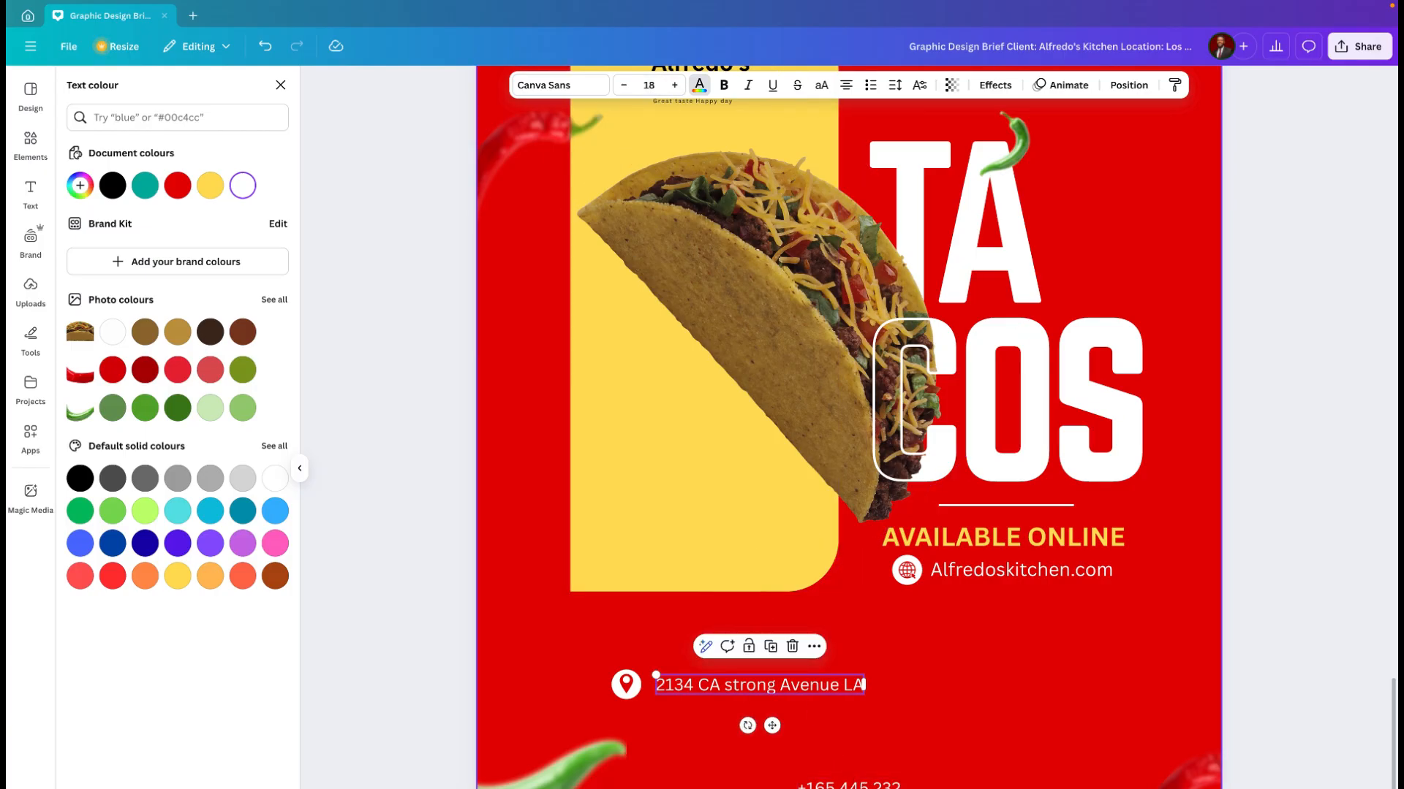
pyautogui.click(848, 785)
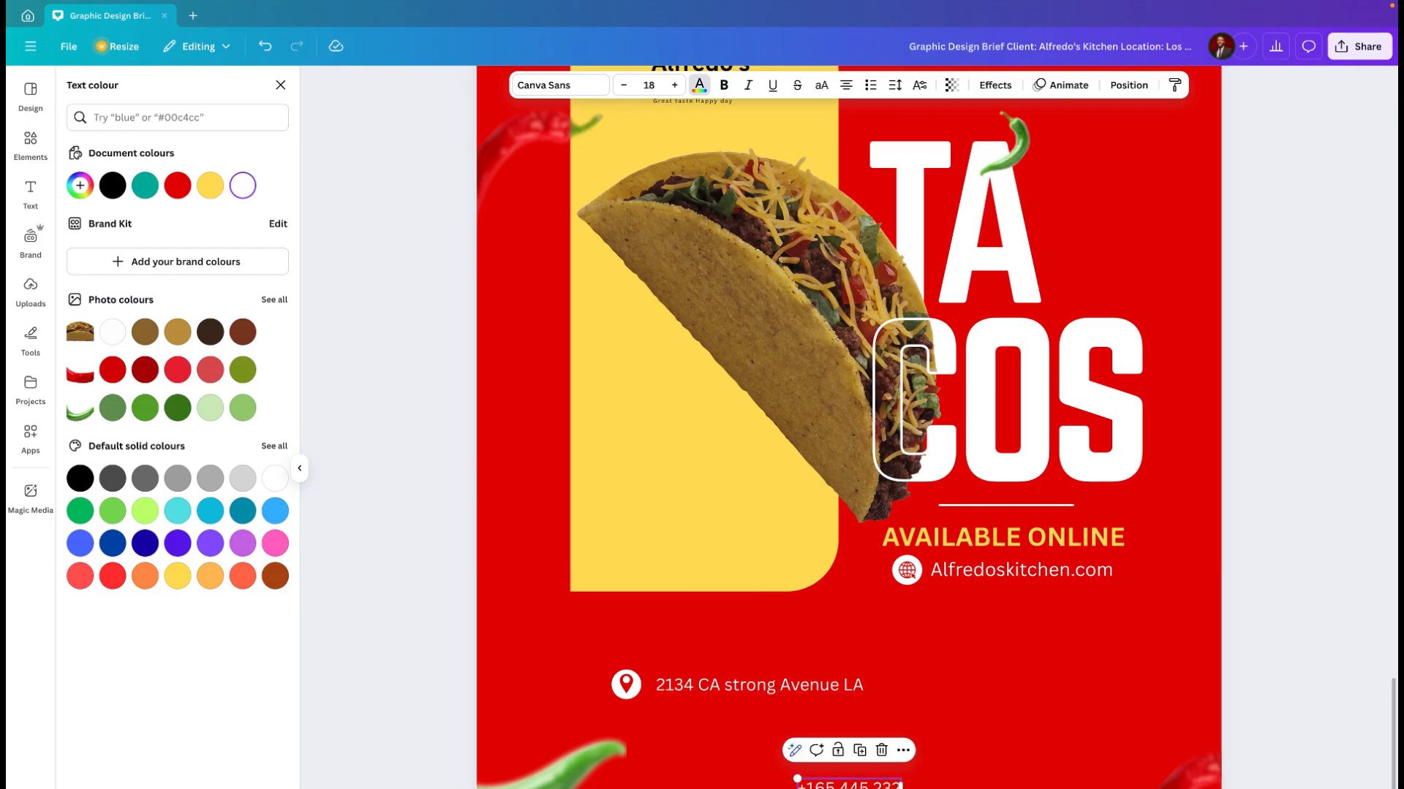
pyautogui.moveTo(851, 788); pyautogui.dragTo(1033, 720)
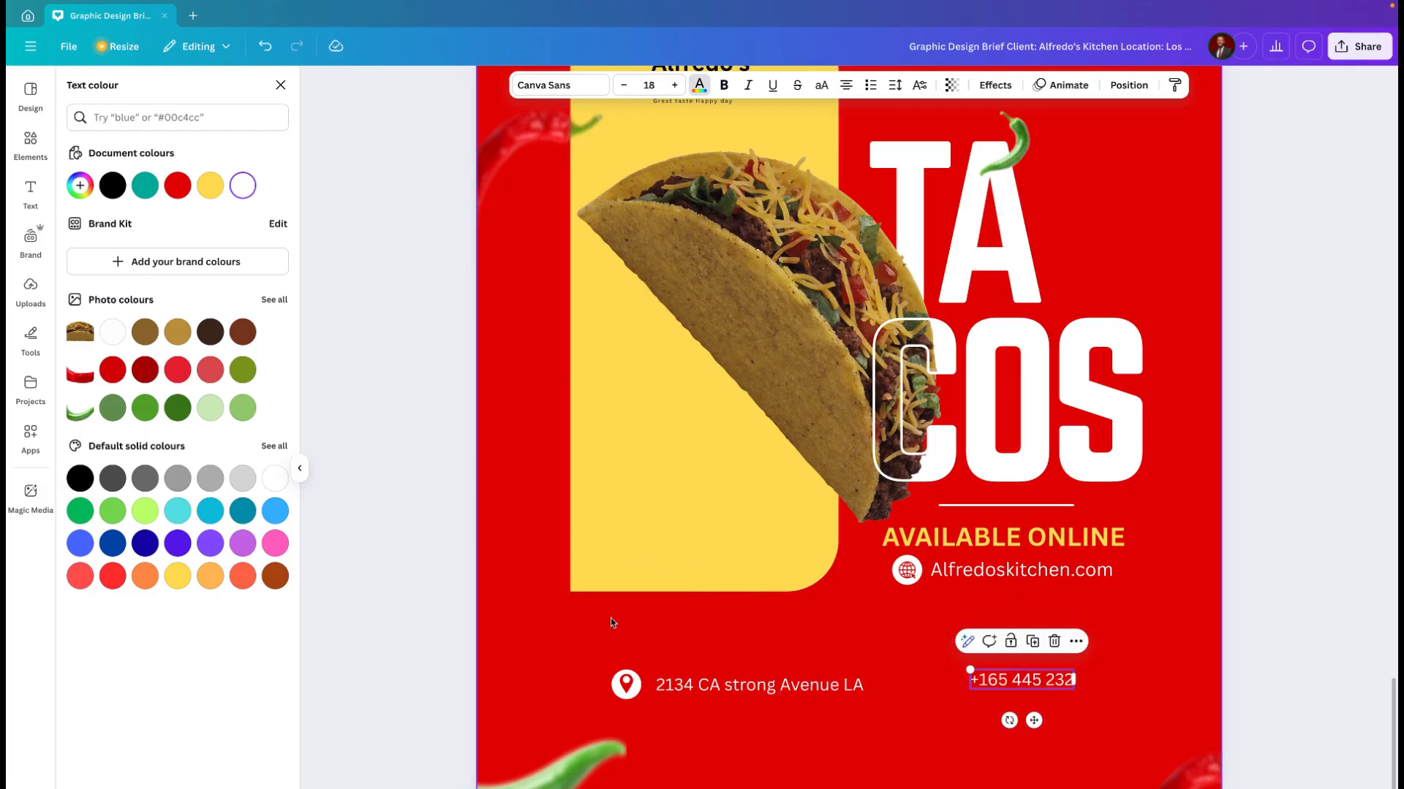
# Step: Search the elements library for "phone icon"
pyautogui.click(31, 142)
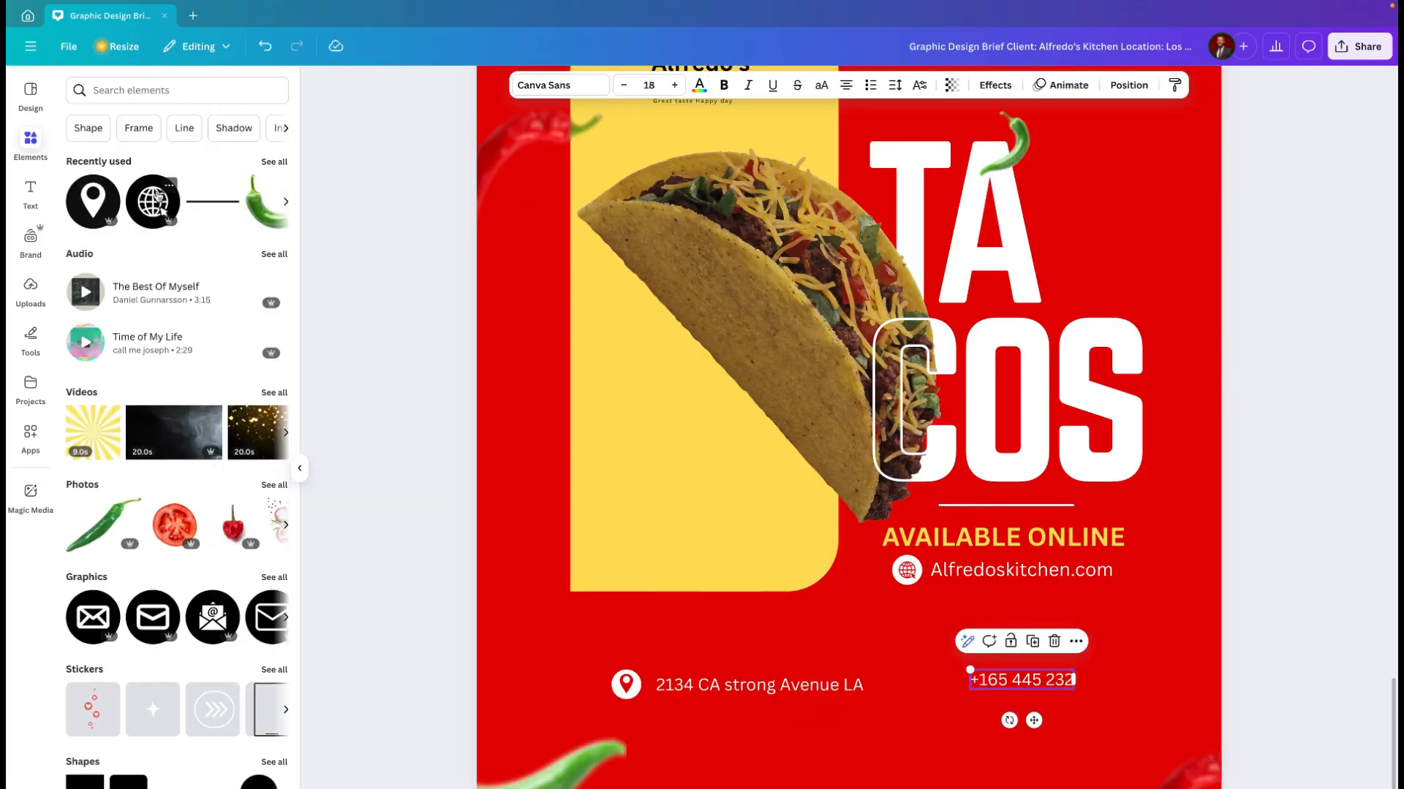
pyautogui.click(167, 90)
pyautogui.write('pho')
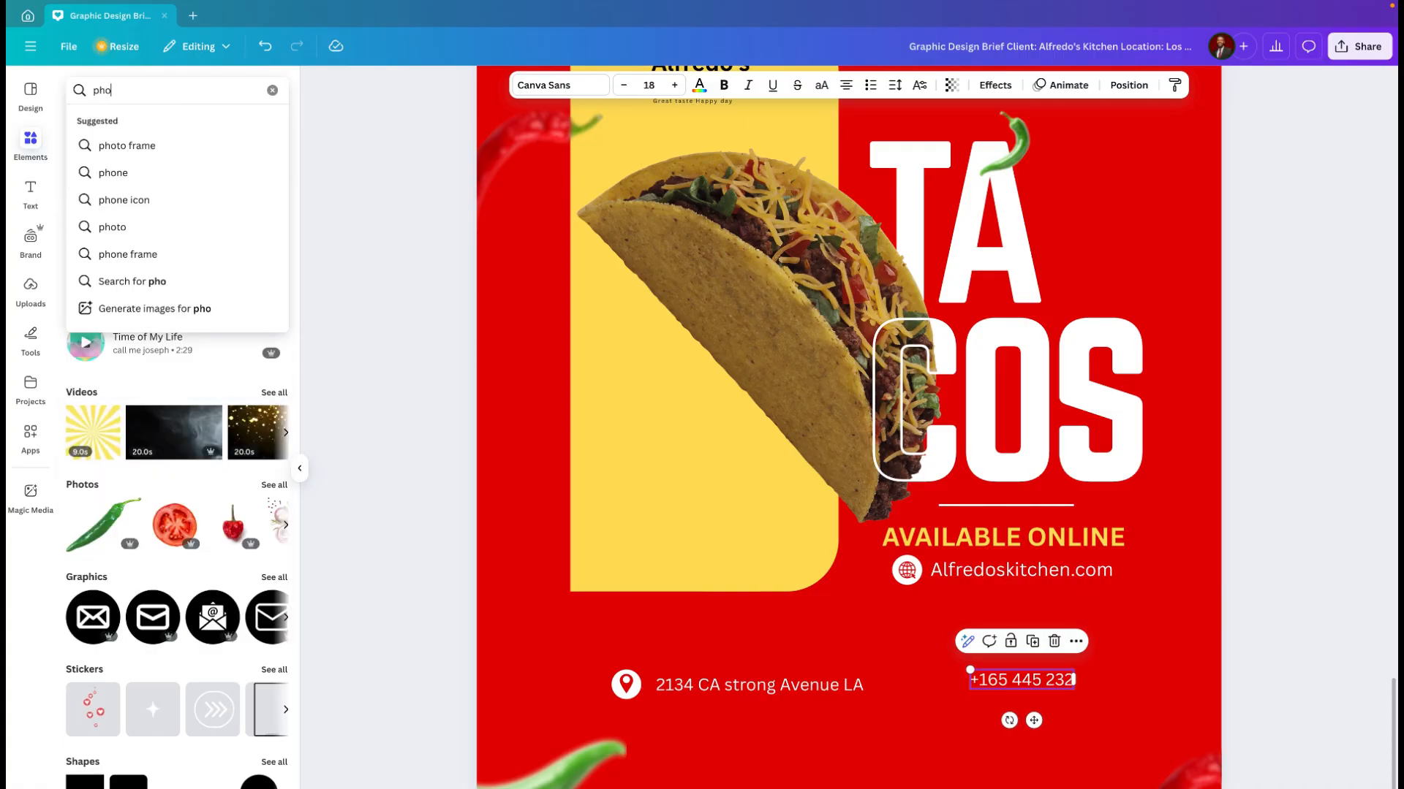
pyautogui.write('ne icon')
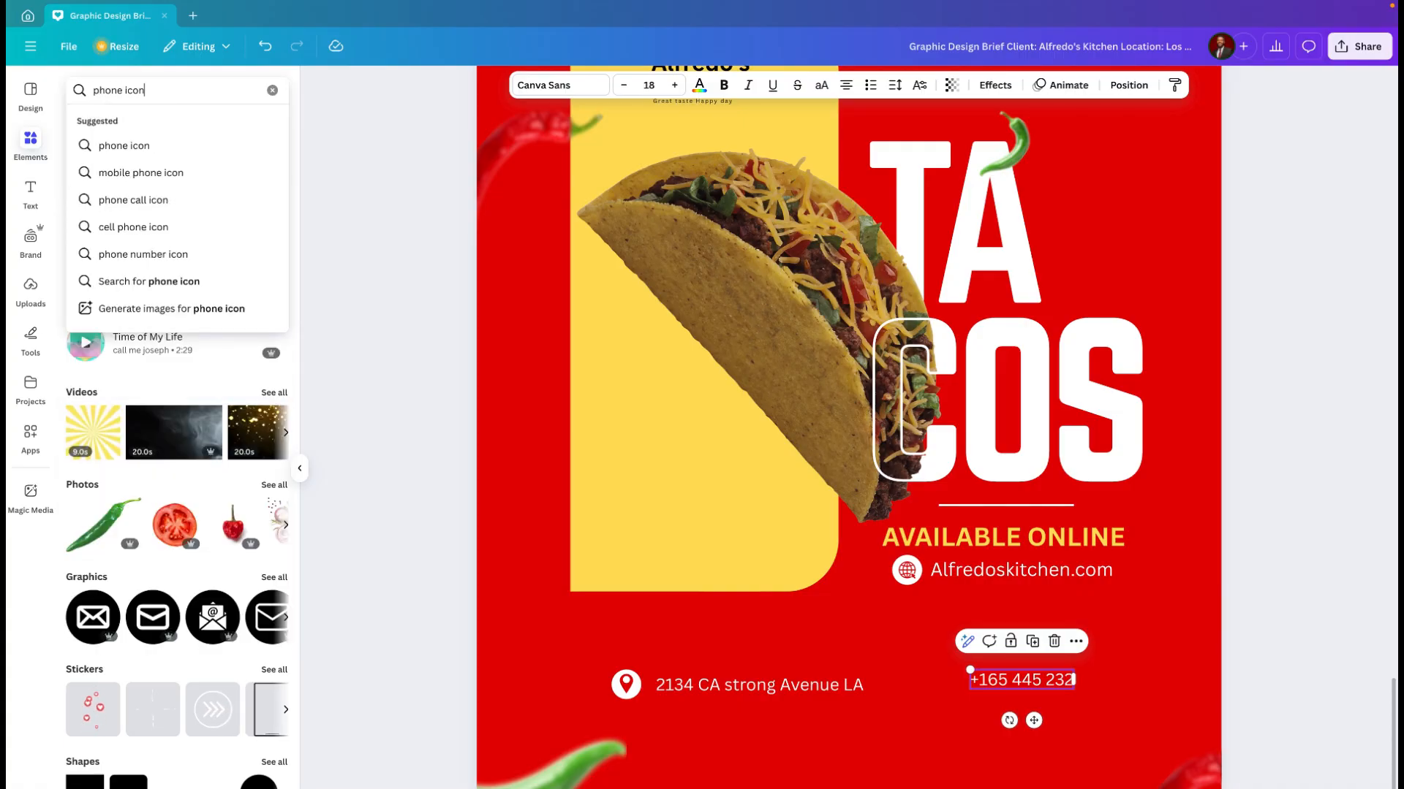
pyautogui.press('Return')
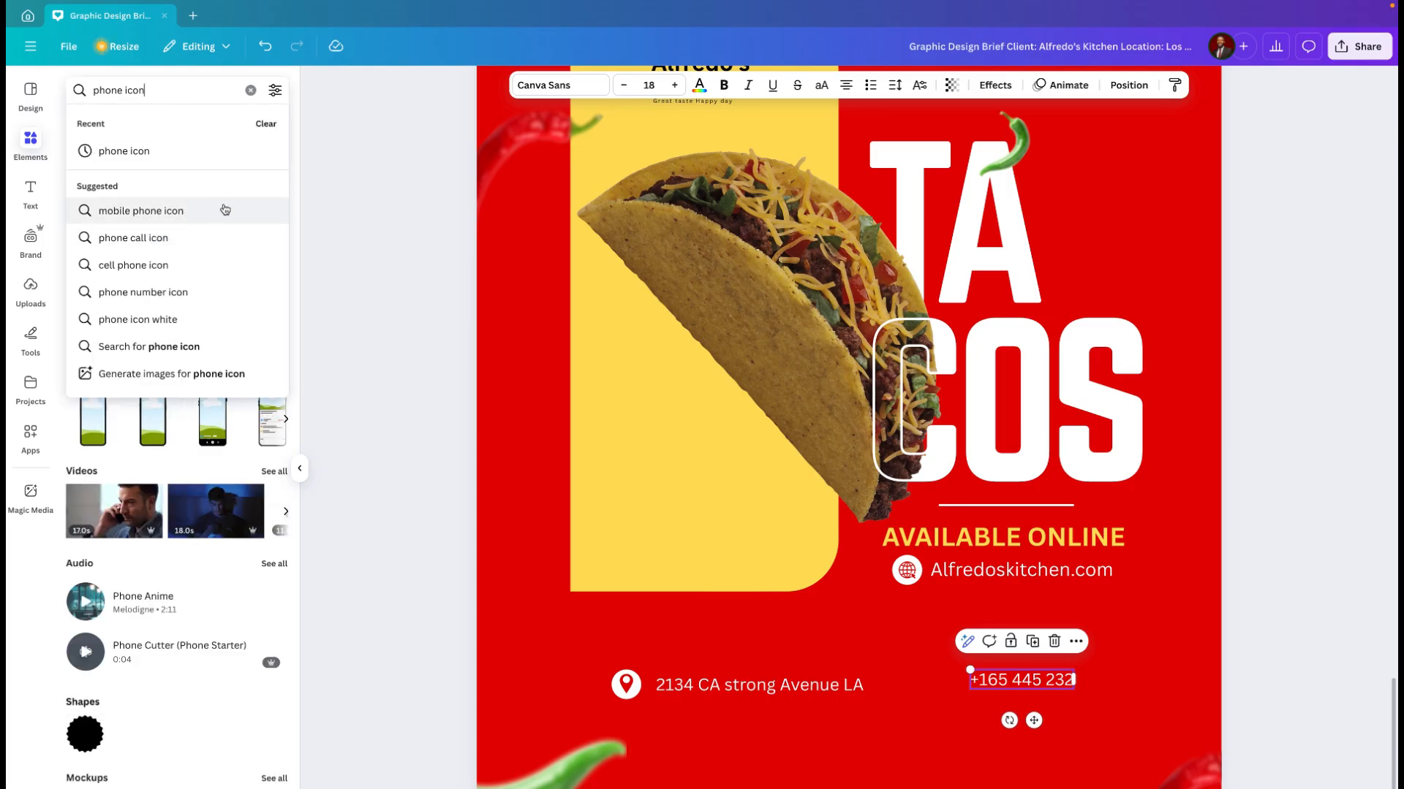
pyautogui.click(184, 150)
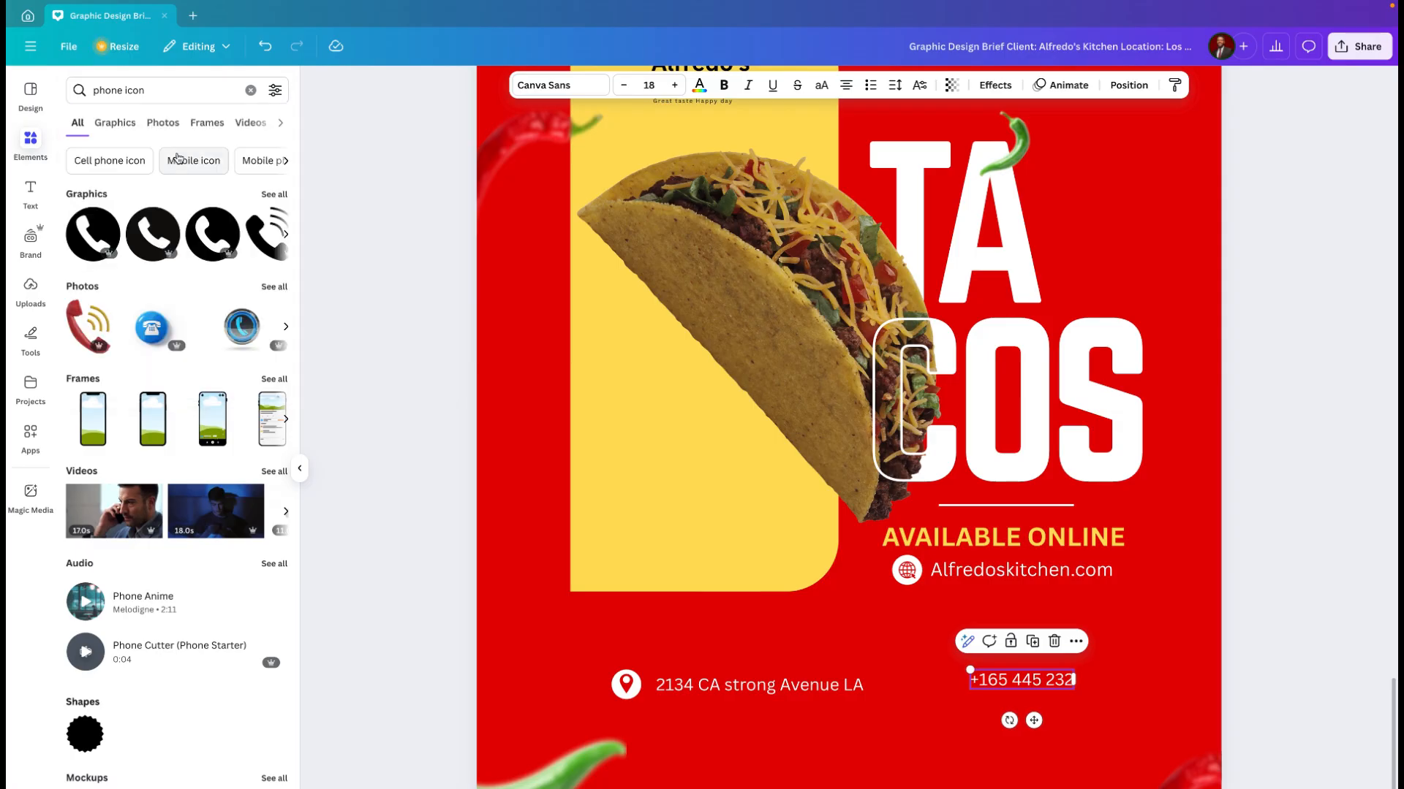
# Step: Add the circular phone graphic with a white circle and vivid red handset, and shrink it down near the phone number
pyautogui.click(222, 233)
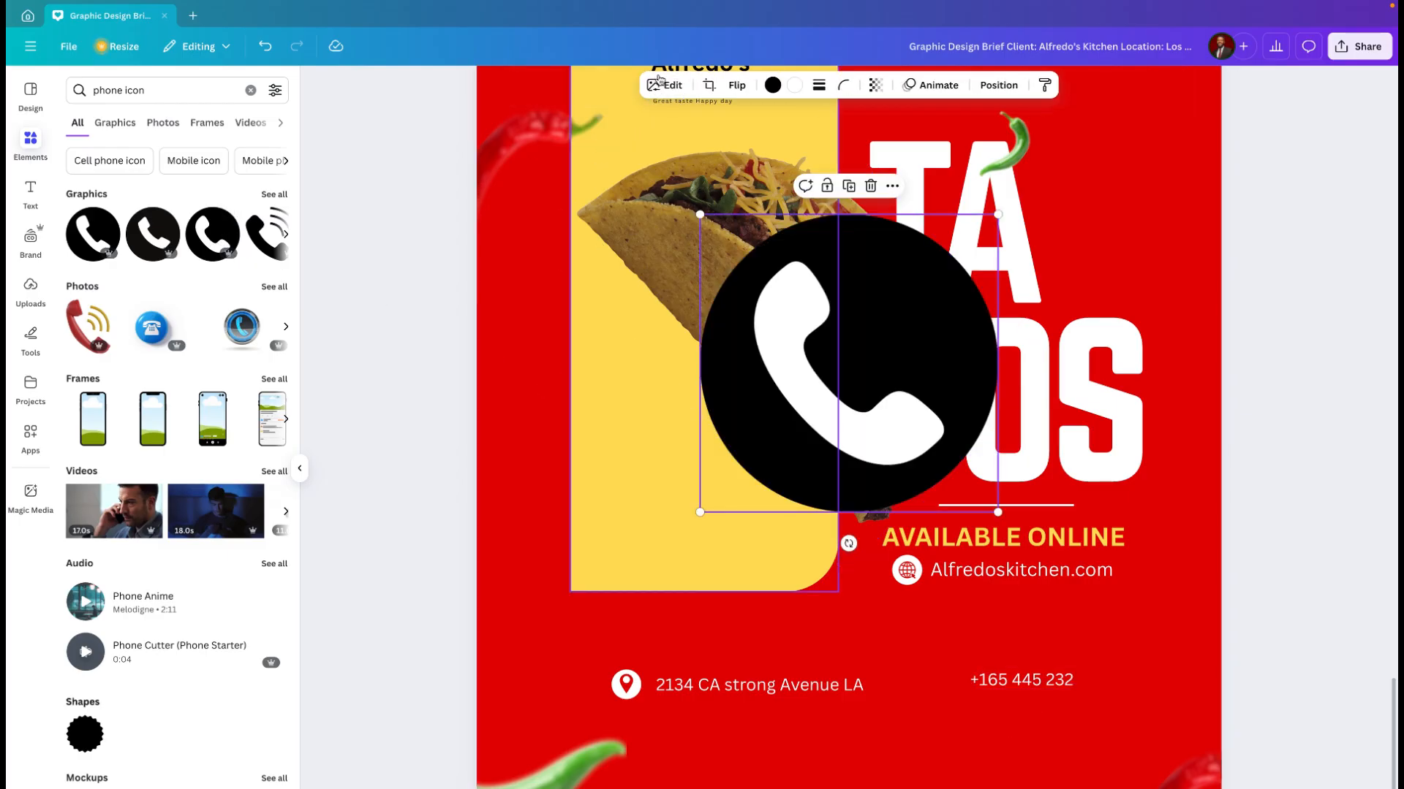
pyautogui.click(772, 85)
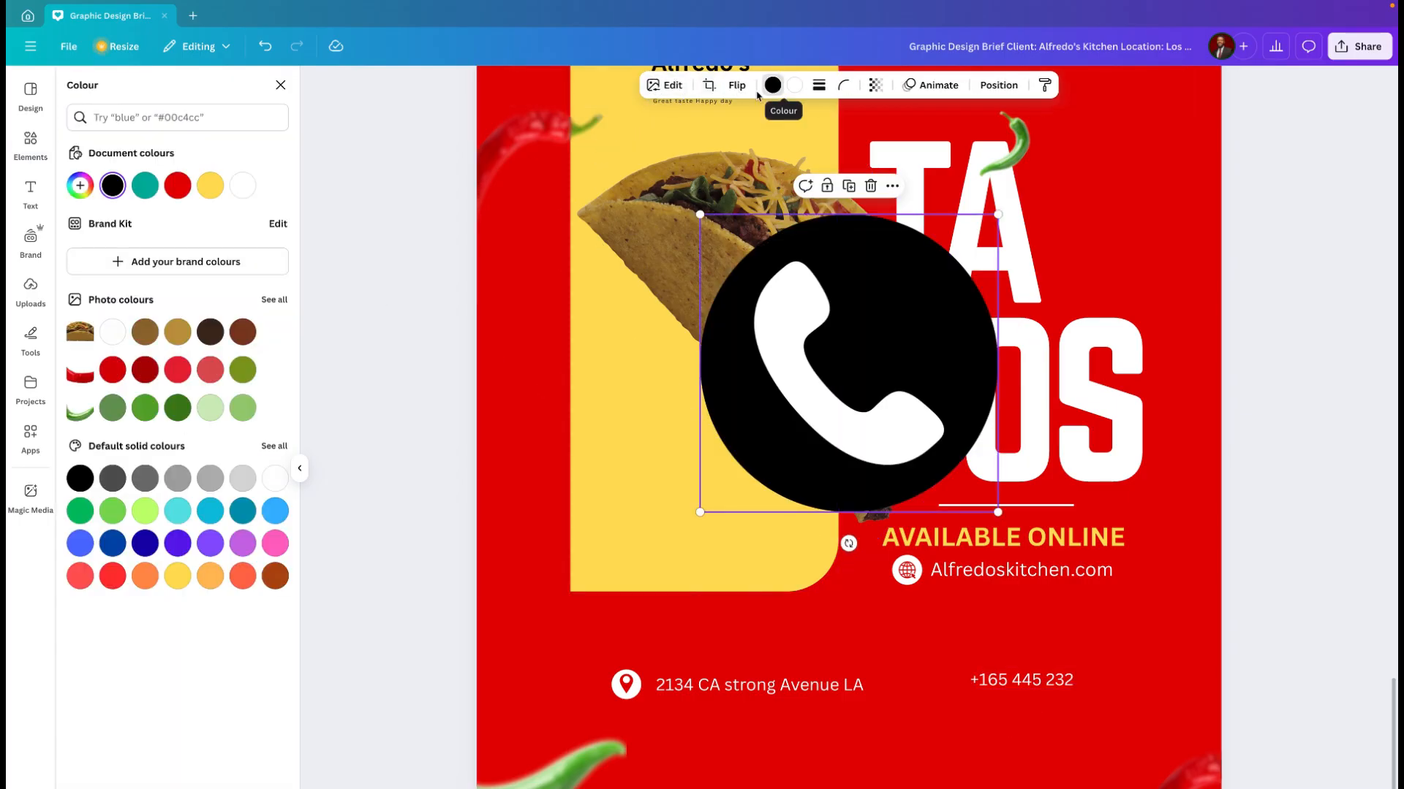
pyautogui.click(242, 185)
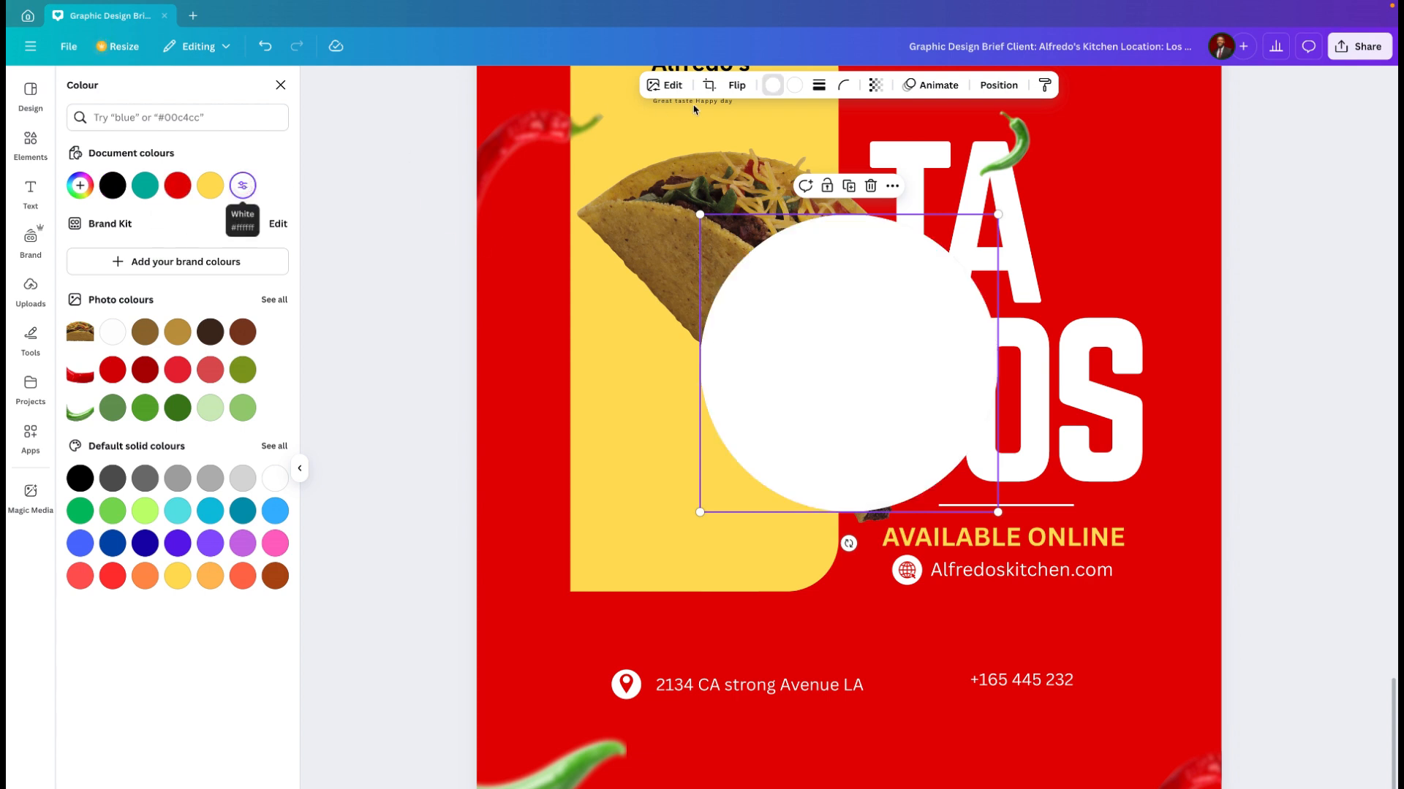
pyautogui.click(794, 86)
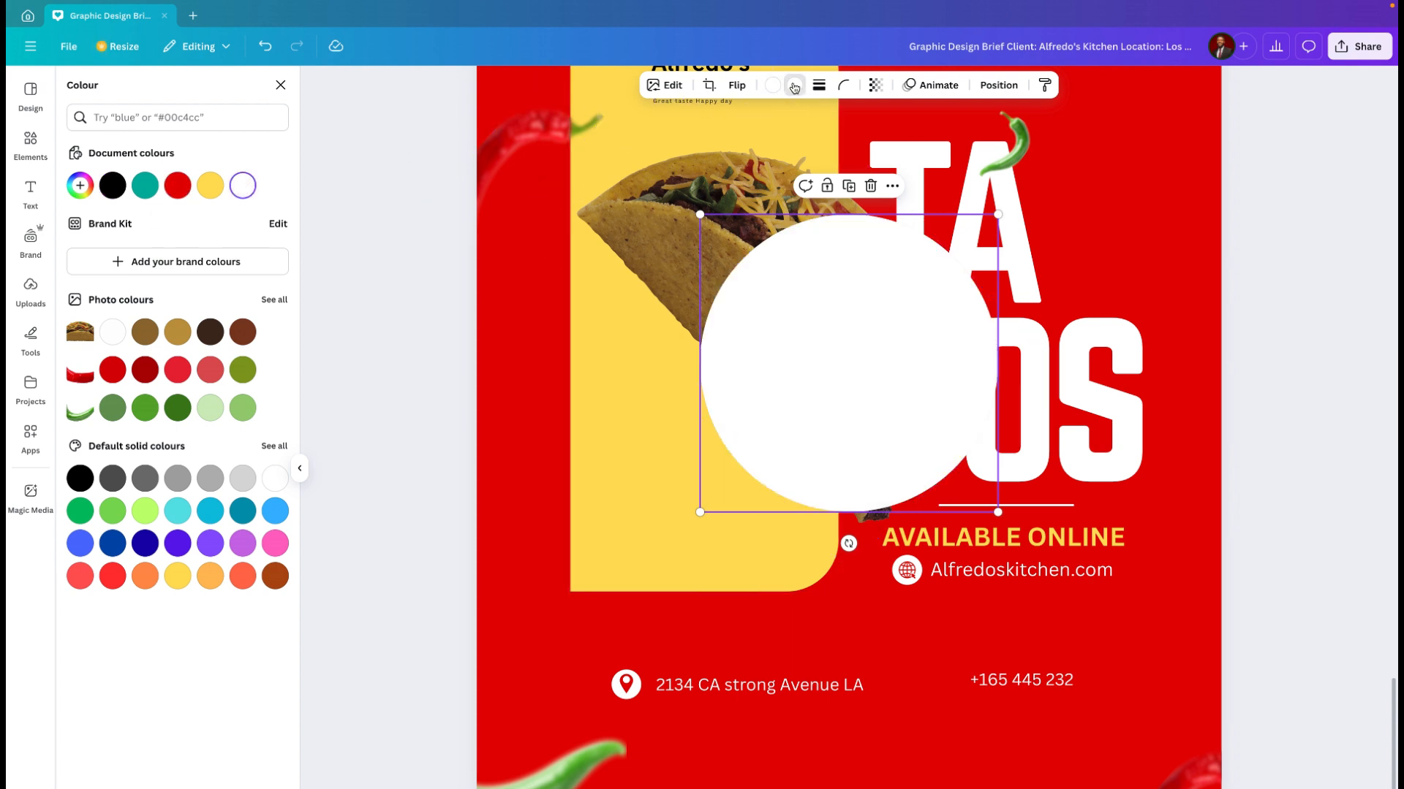
pyautogui.click(177, 185)
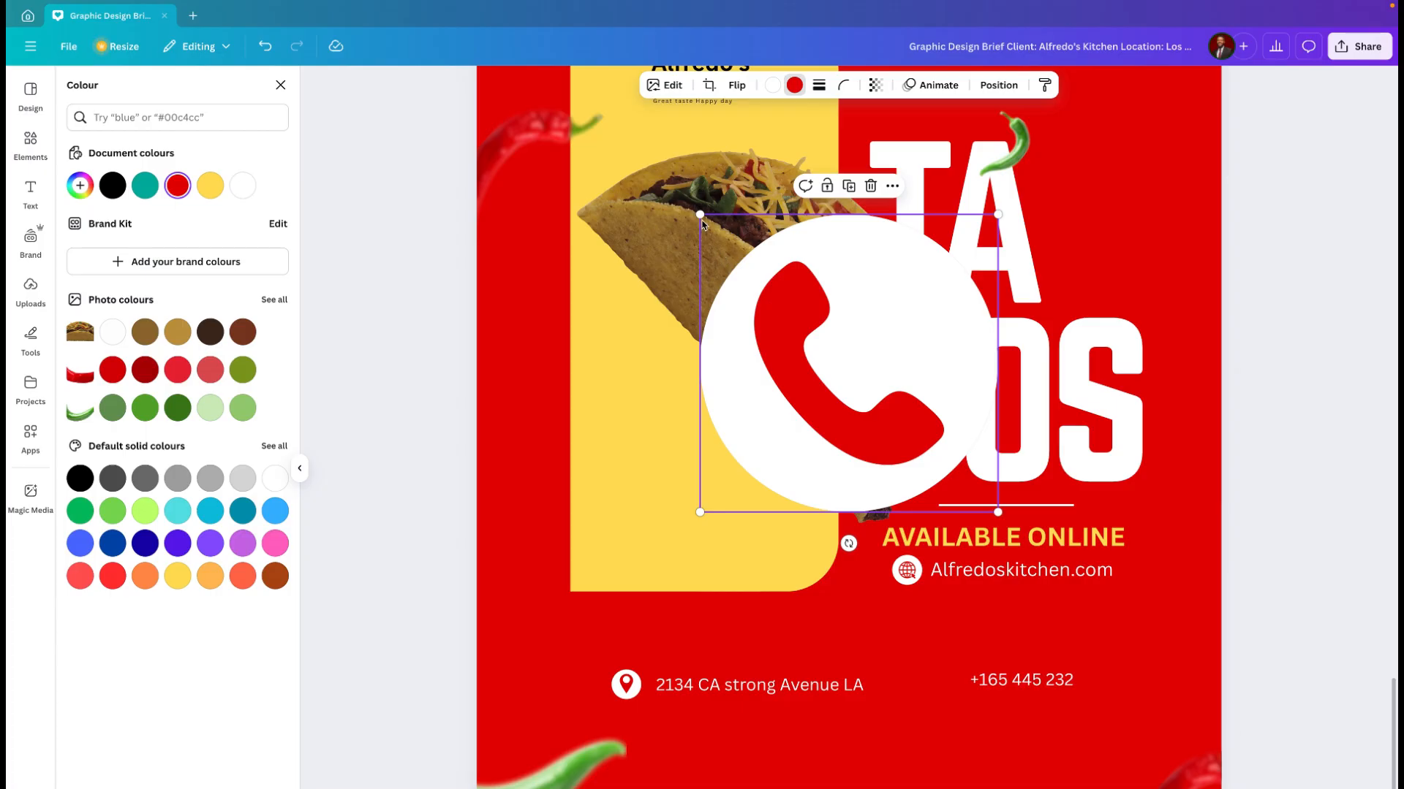
pyautogui.moveTo(699, 214); pyautogui.dragTo(956, 722)
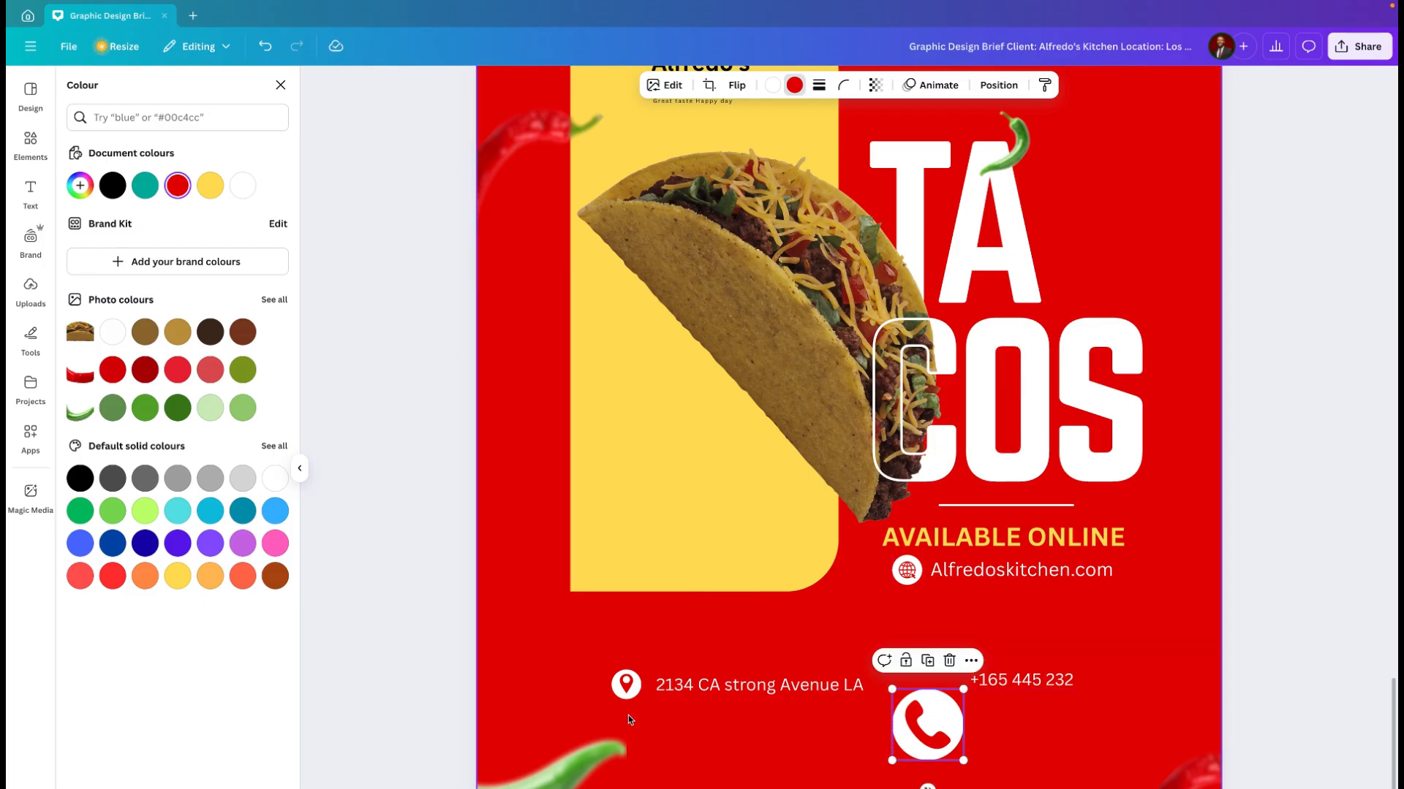
# Step: Enlarge the location icon slightly and scale the website icon up to match its size
pyautogui.click(627, 685)
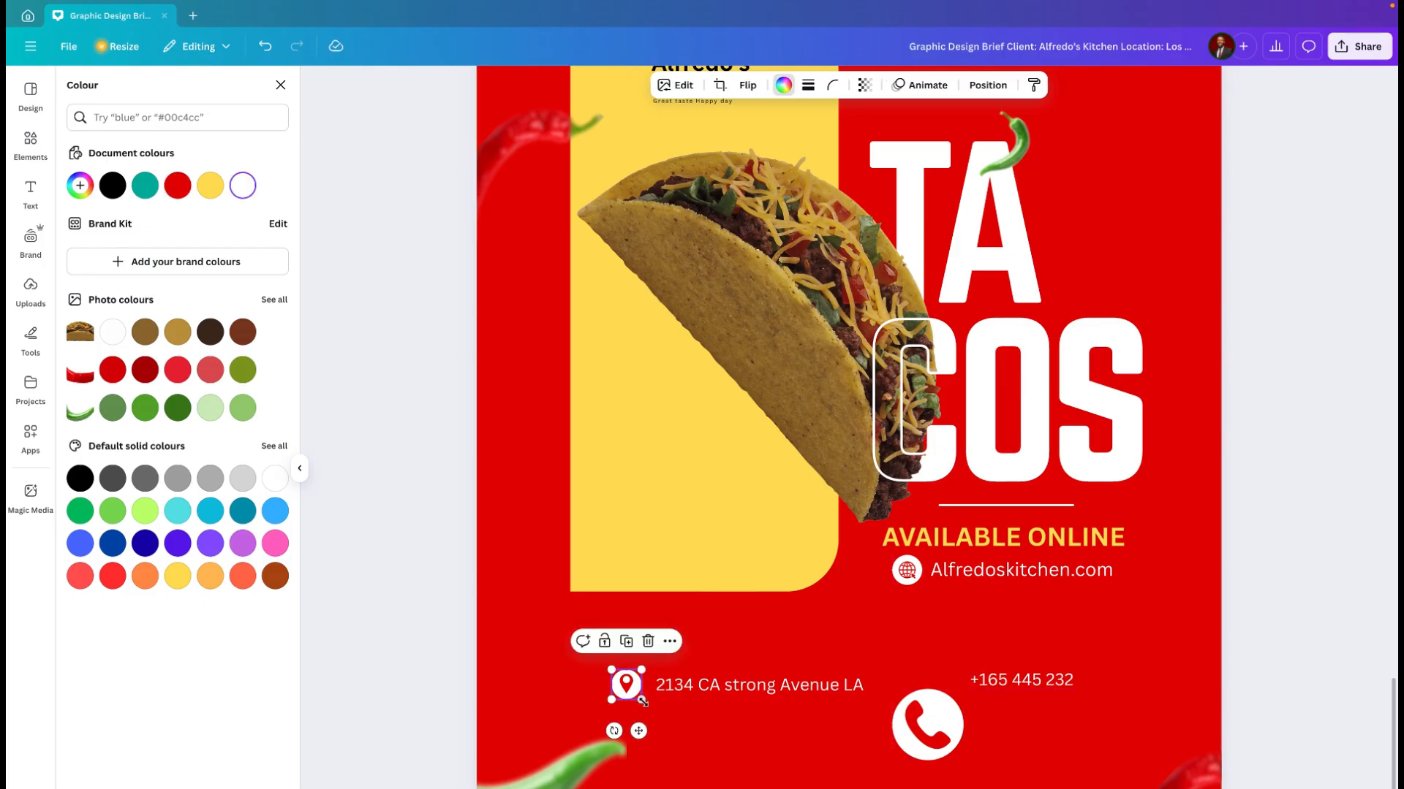
pyautogui.scroll(3, 647, 707)
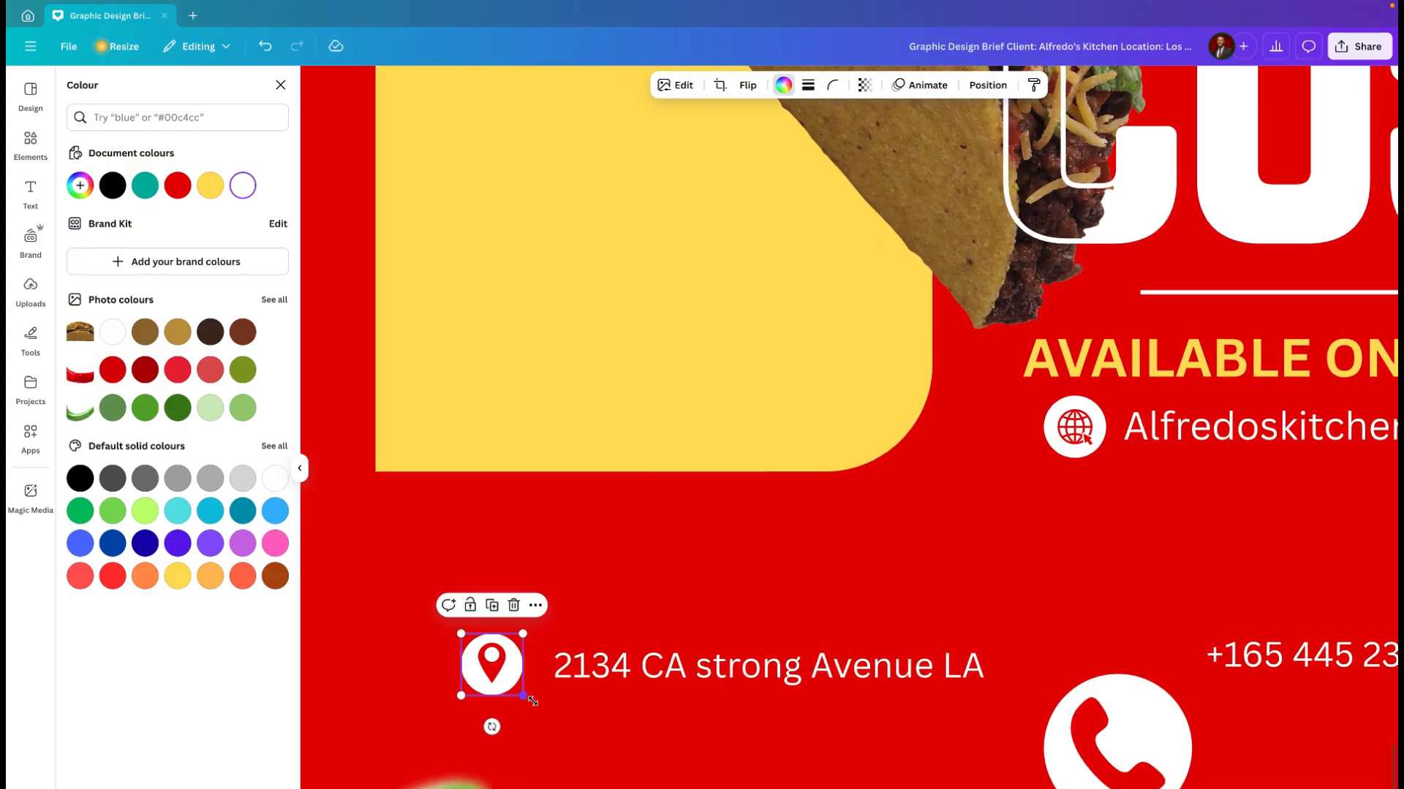
pyautogui.moveTo(523, 697); pyautogui.dragTo(535, 705)
pyautogui.click(1084, 453)
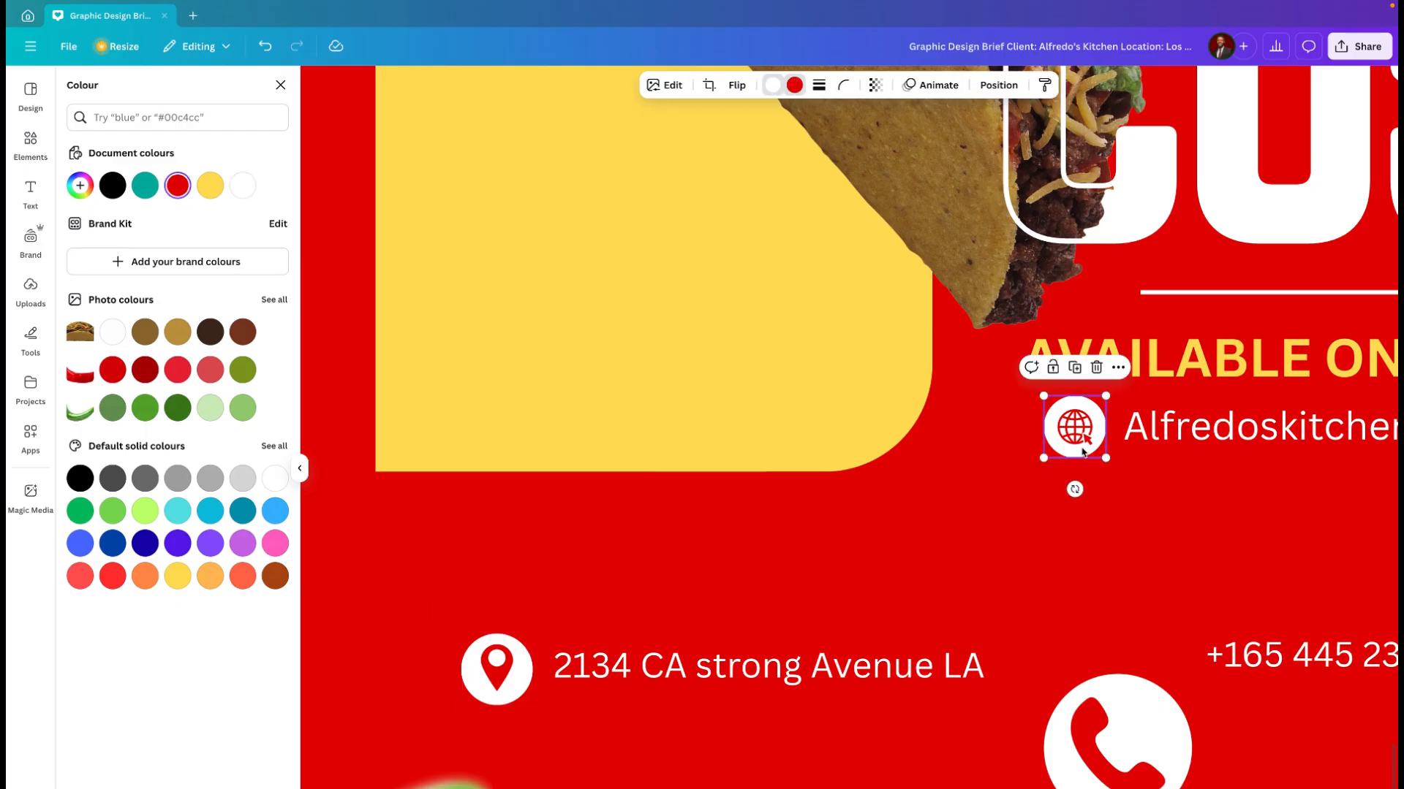
pyautogui.moveTo(1105, 457); pyautogui.dragTo(1120, 465)
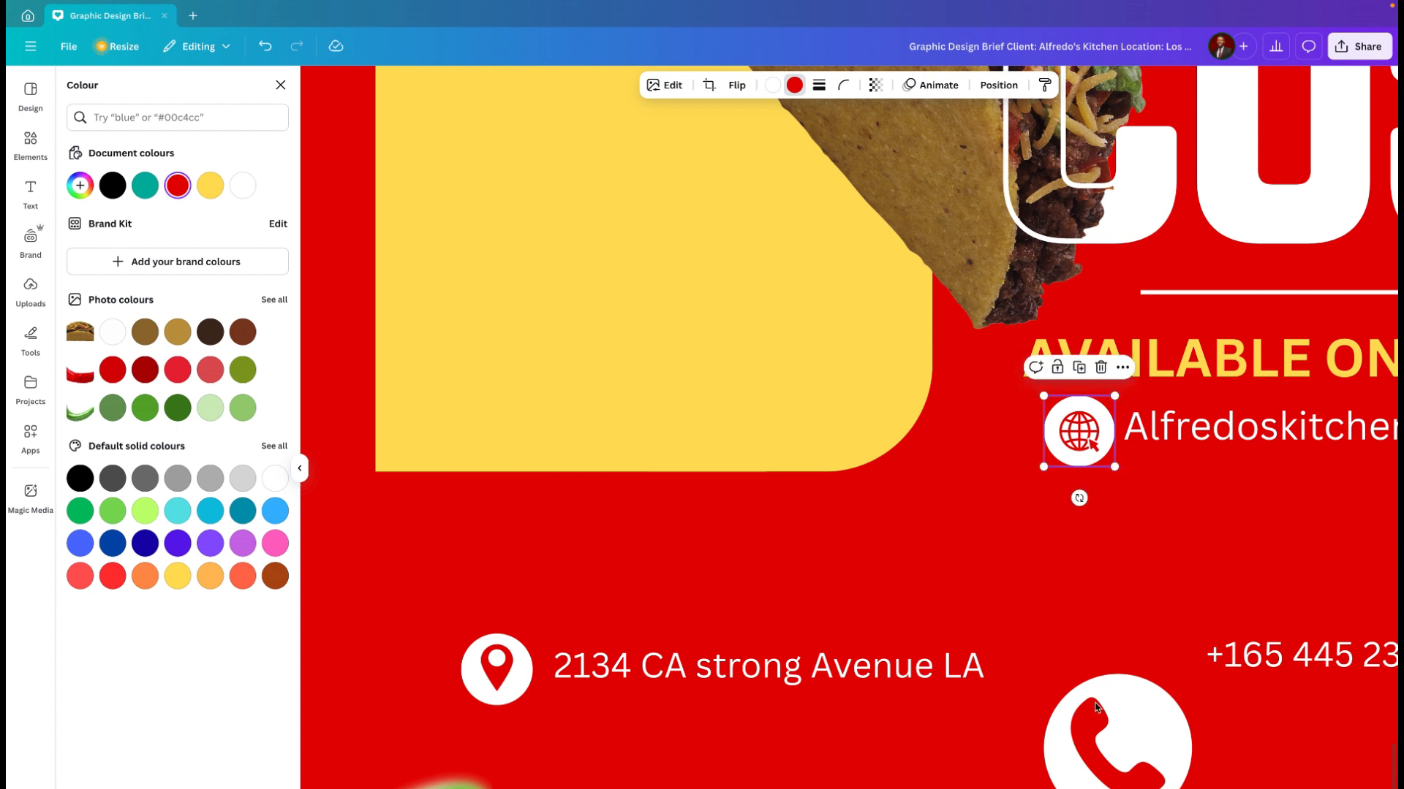
# Step: Shrink the phone icon to about the location icon's size and place it directly in front of the phone number
pyautogui.click(1142, 731)
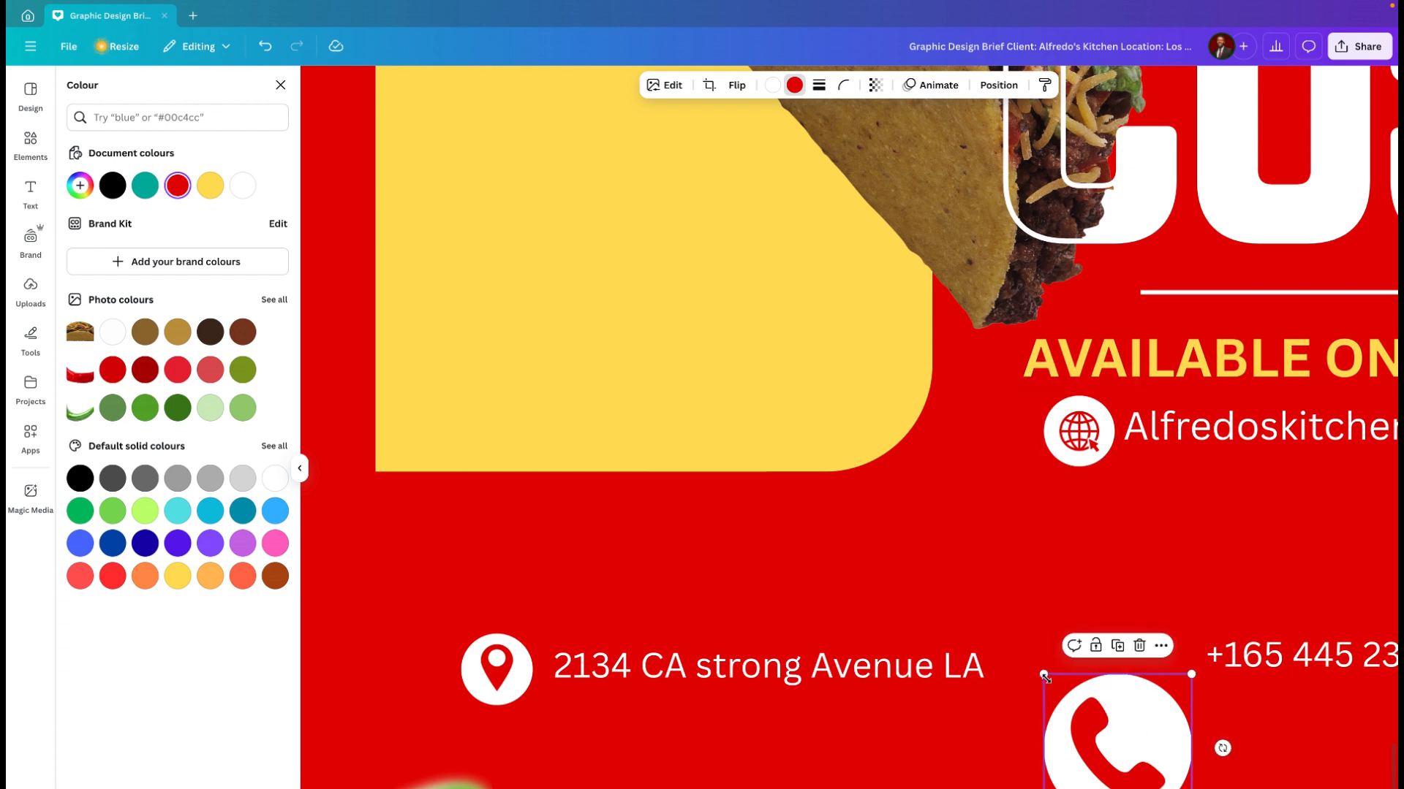
pyautogui.moveTo(1045, 678); pyautogui.dragTo(1168, 640)
pyautogui.click(1068, 766)
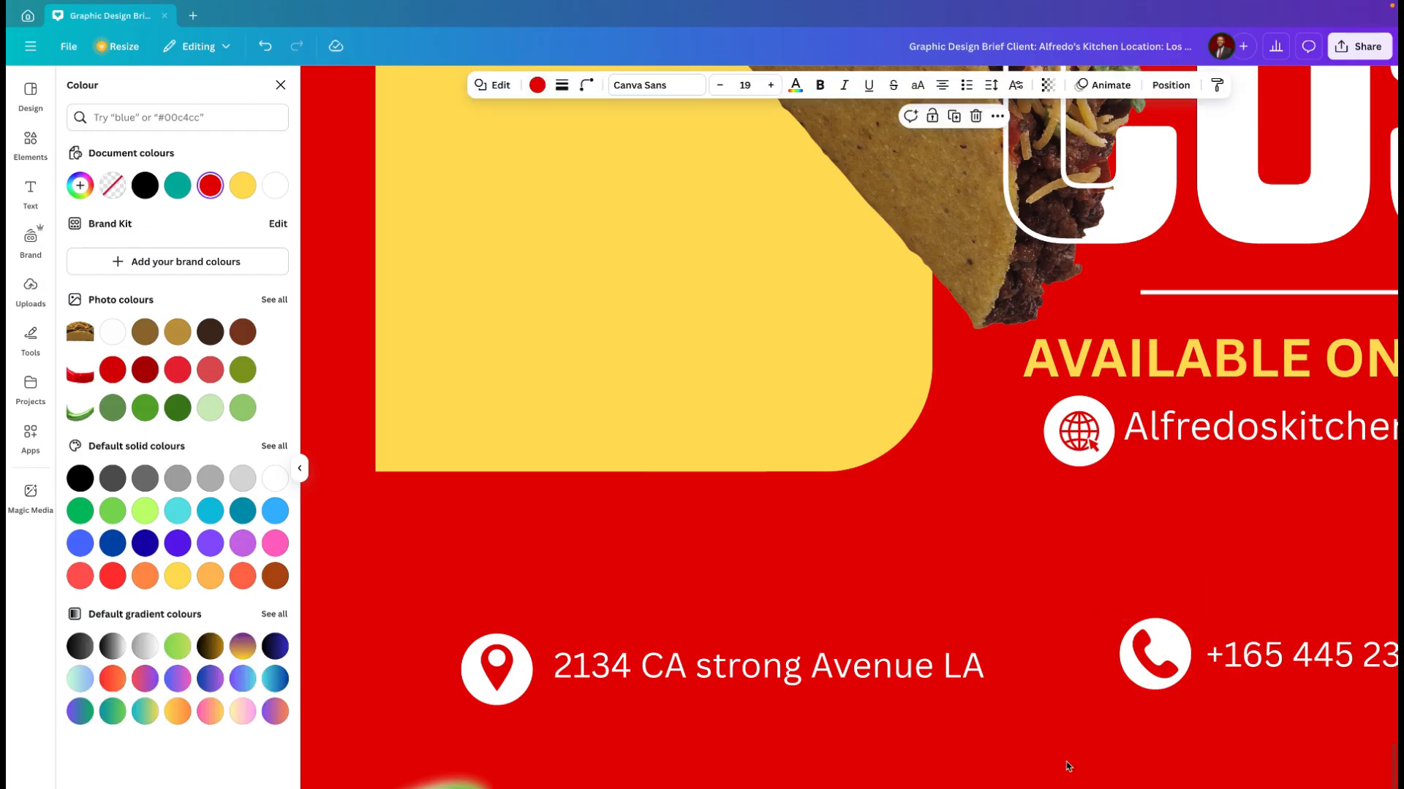
pyautogui.keyDown('ctrl'); pyautogui.scroll(-5, 1067, 767); pyautogui.keyUp('ctrl')
pyautogui.keyDown('ctrl'); pyautogui.scroll(-2, 1068, 766); pyautogui.keyUp('ctrl')
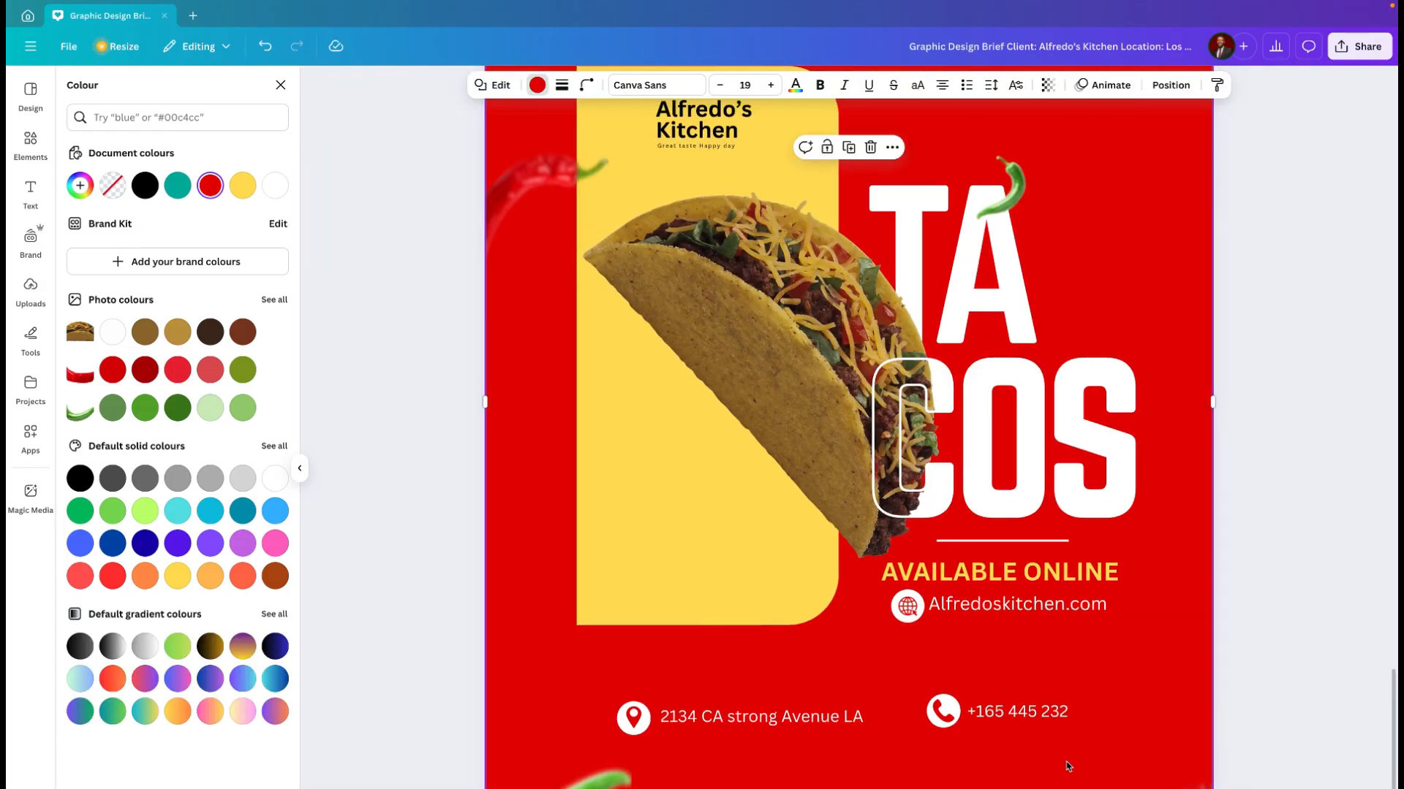
# Step: Try the page background in yellow and vivid turquoise, and set it back to red
pyautogui.scroll(-1, 1067, 766)
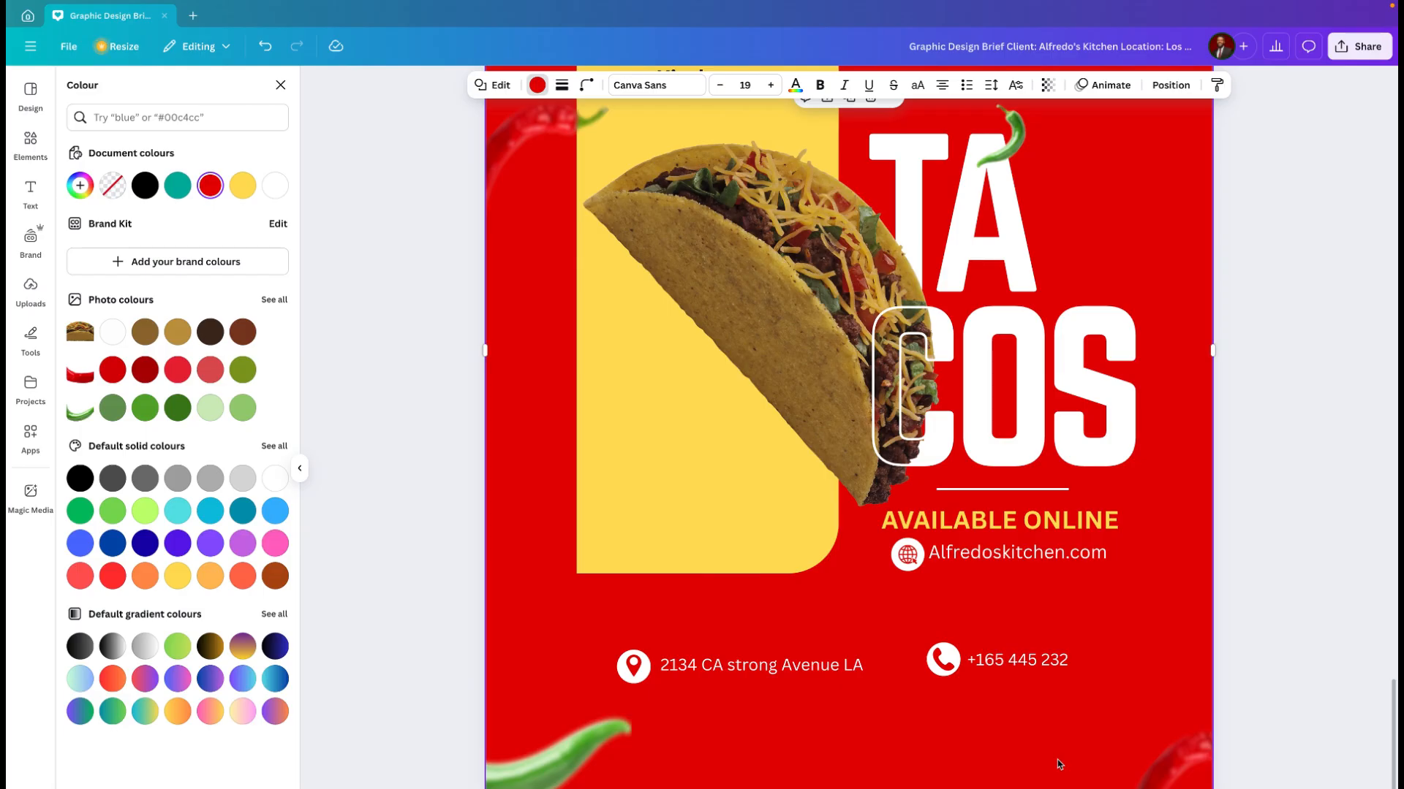
pyautogui.scroll(1, 1096, 689)
pyautogui.scroll(-1, 1097, 689)
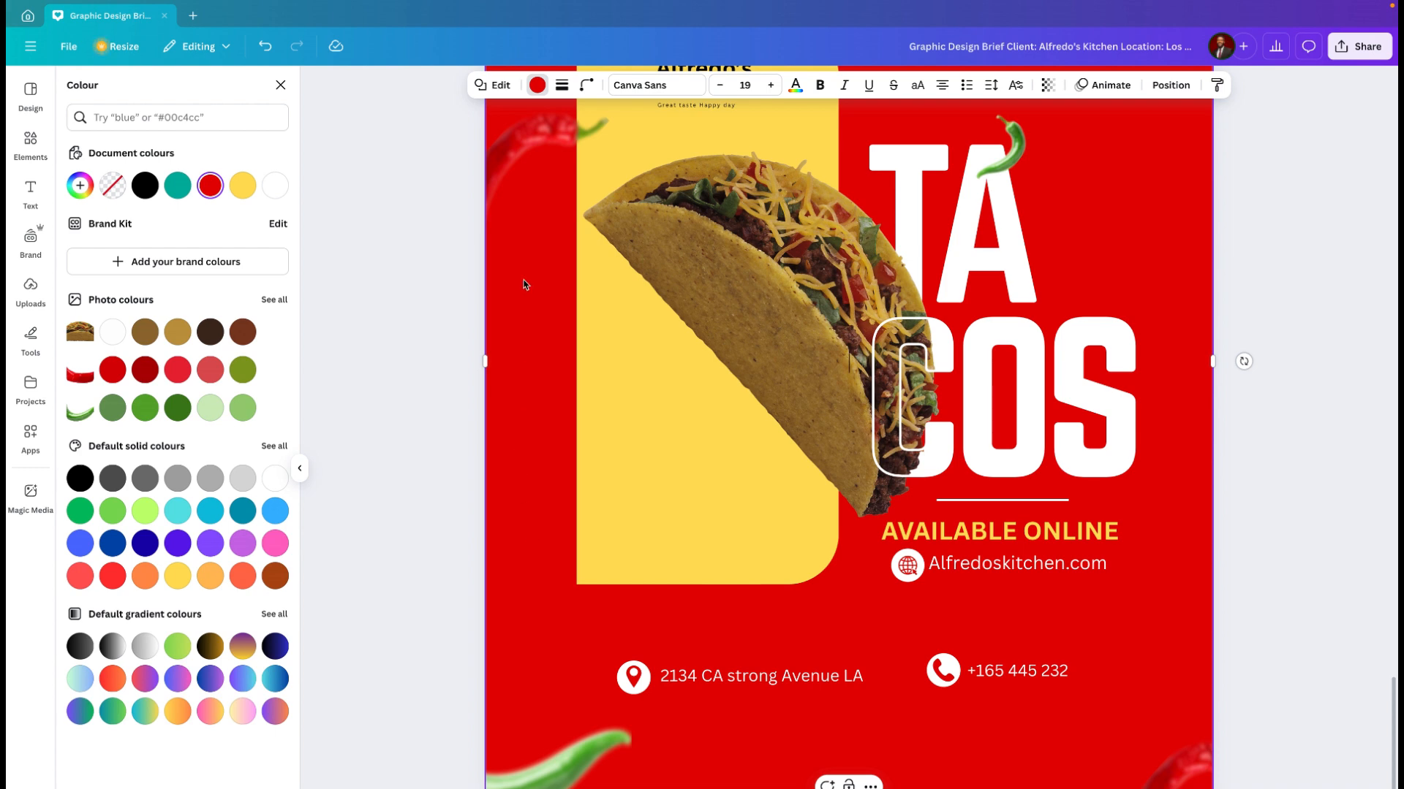
pyautogui.click(538, 86)
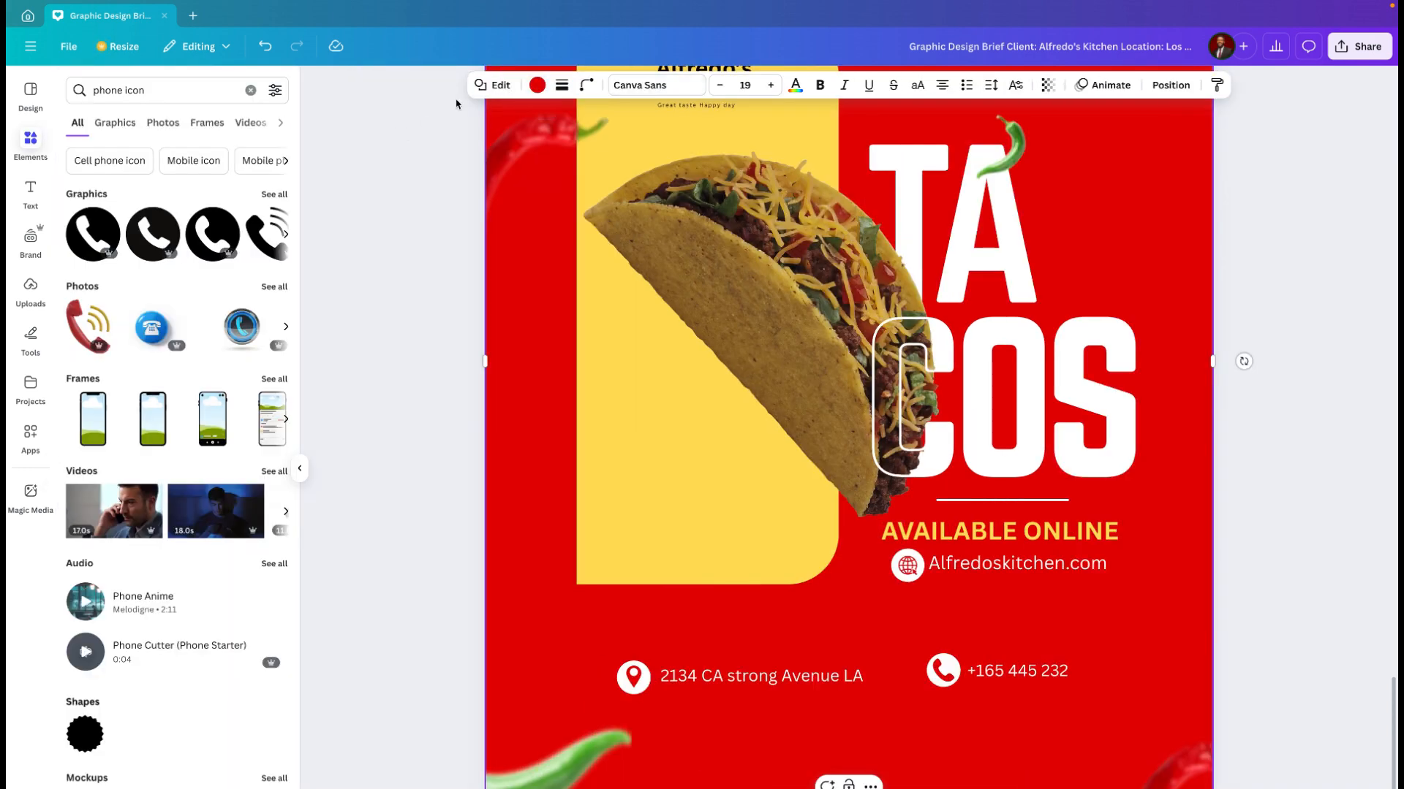
pyautogui.click(537, 85)
pyautogui.click(242, 185)
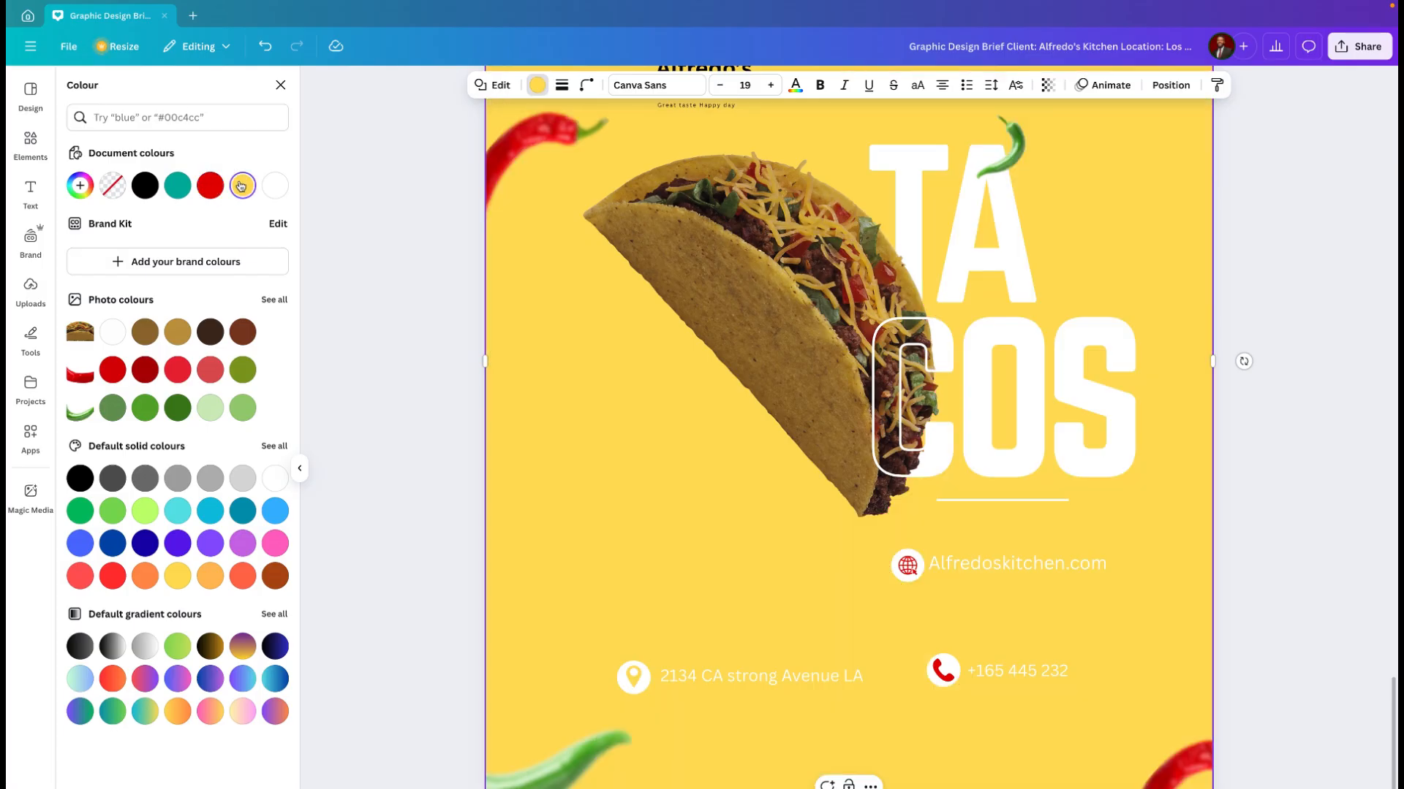
pyautogui.click(185, 187)
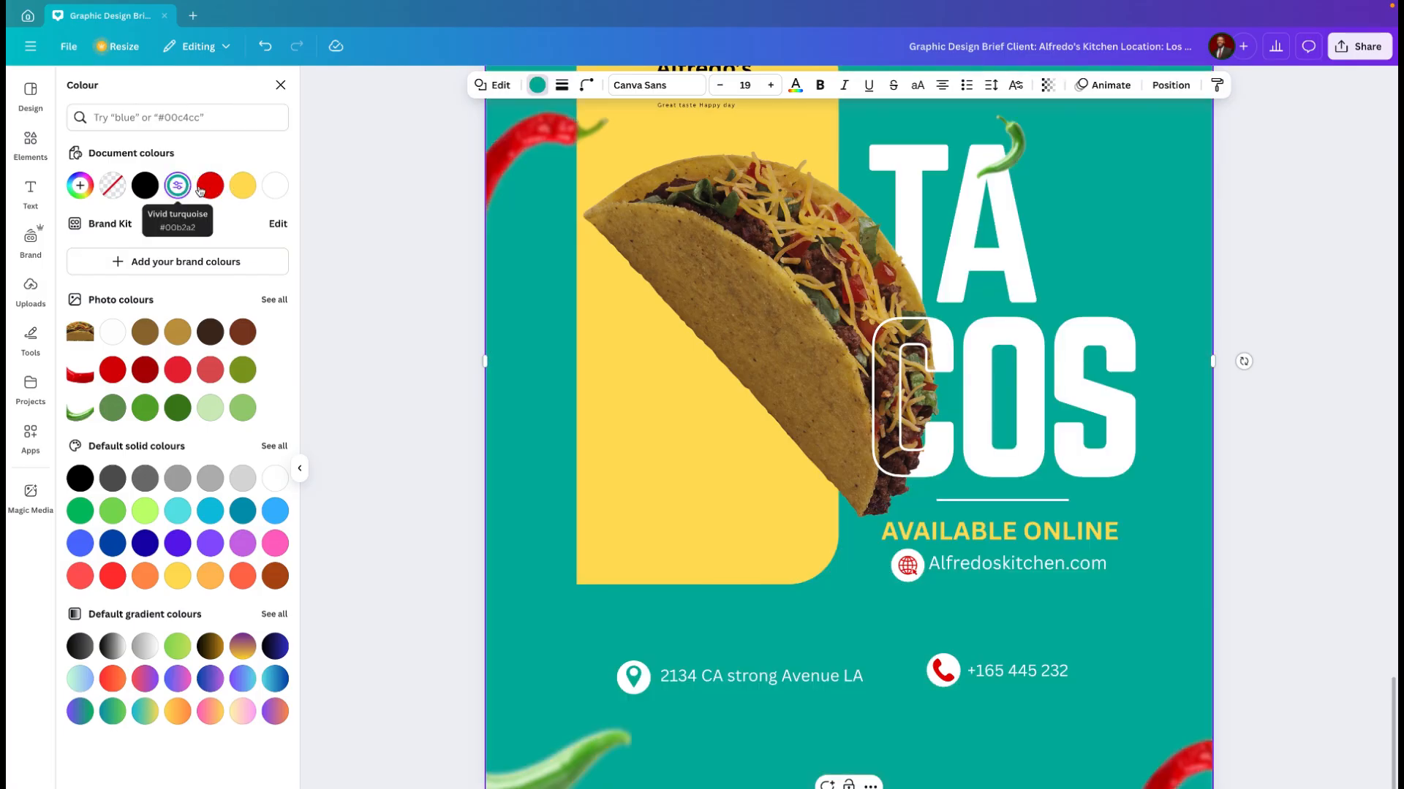
pyautogui.click(218, 191)
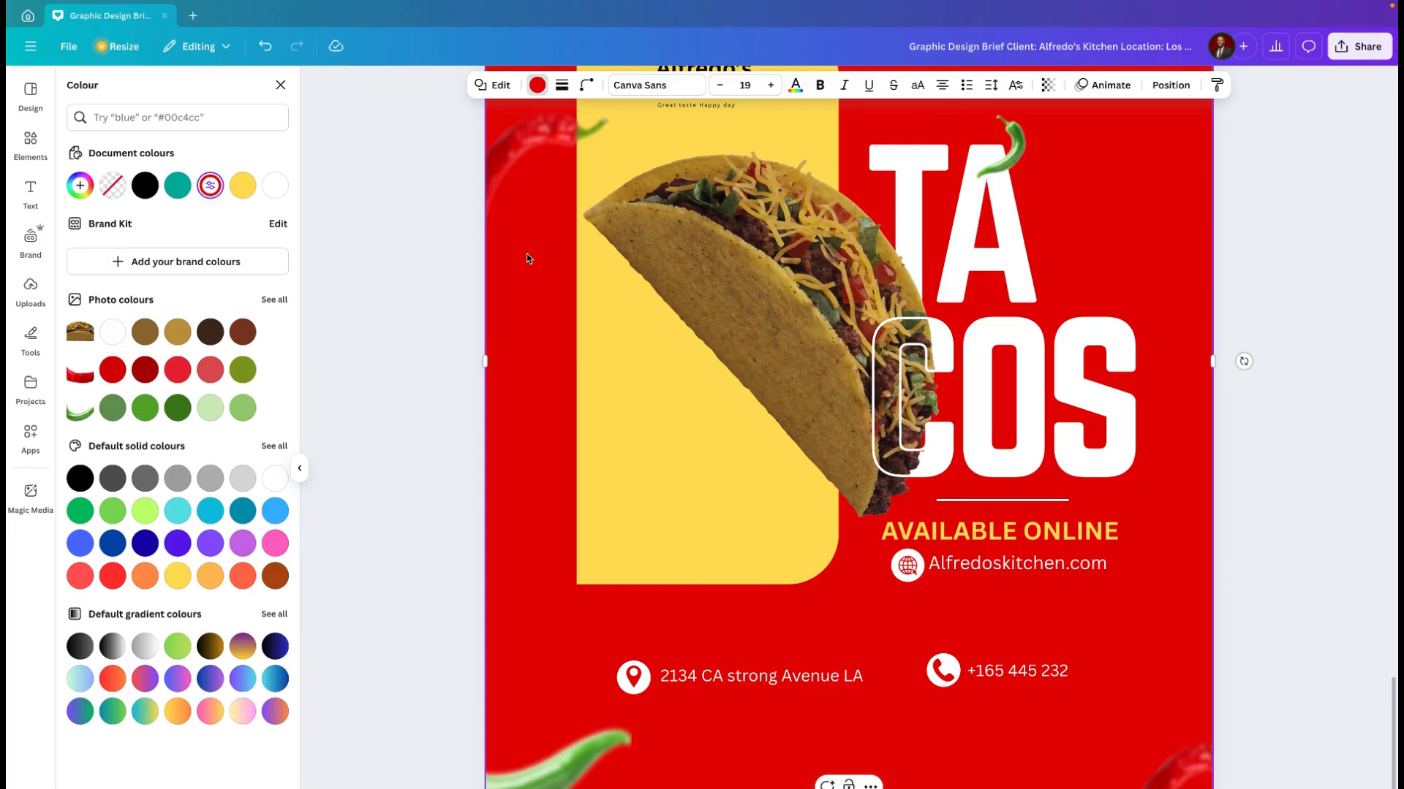
# Step: Fully lock the red background shape of page 4 so it cannot be moved or edited
pyautogui.scroll(2, 529, 258)
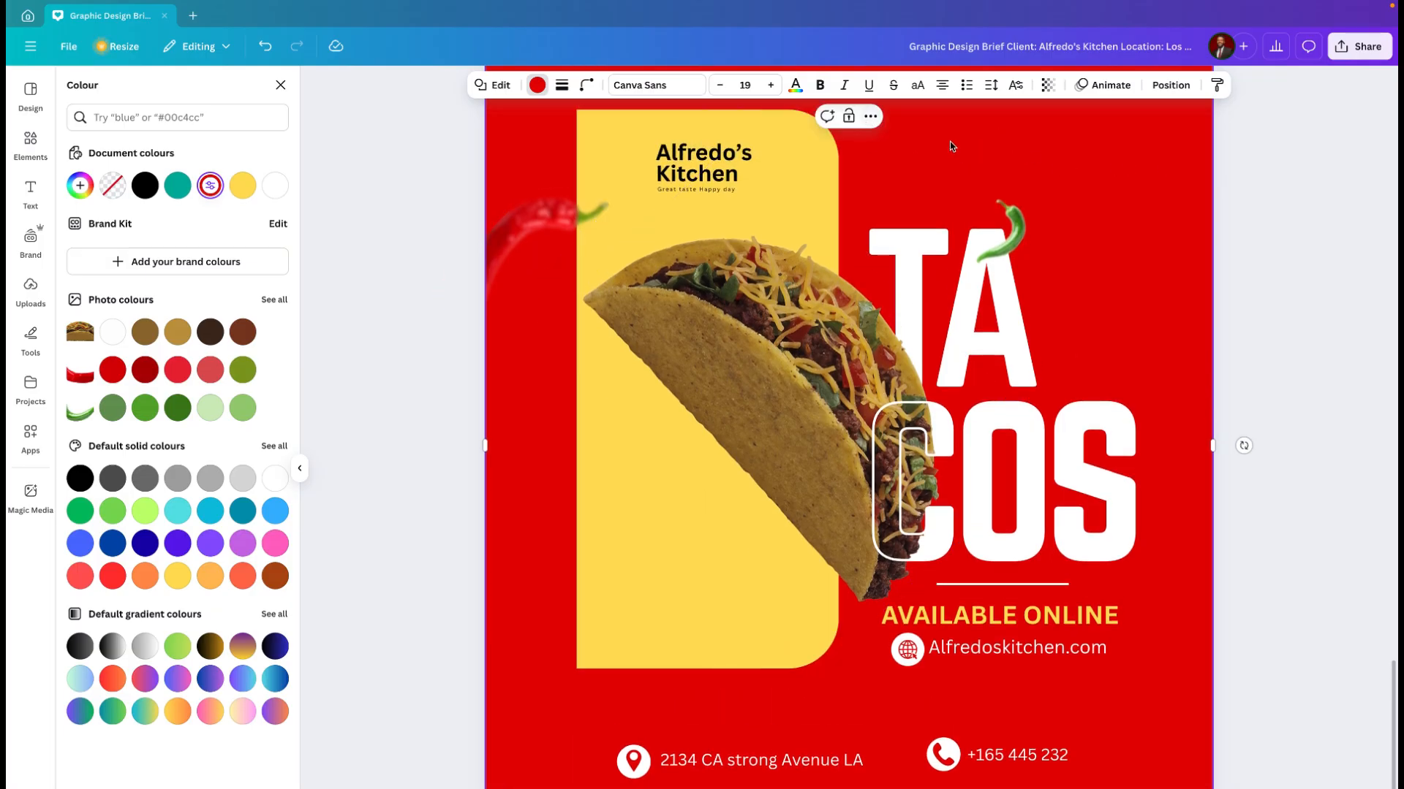
pyautogui.scroll(5, 1073, 220)
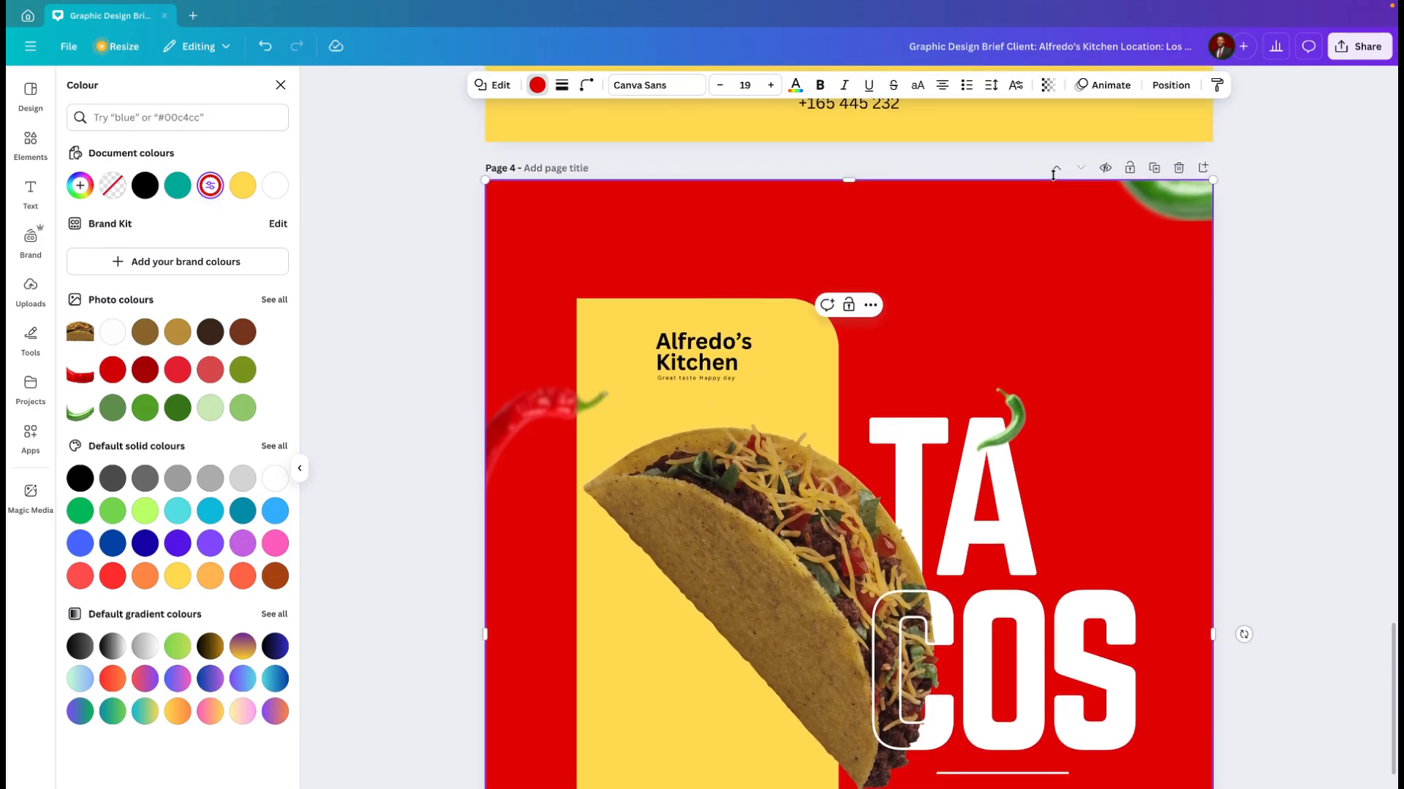
pyautogui.click(280, 85)
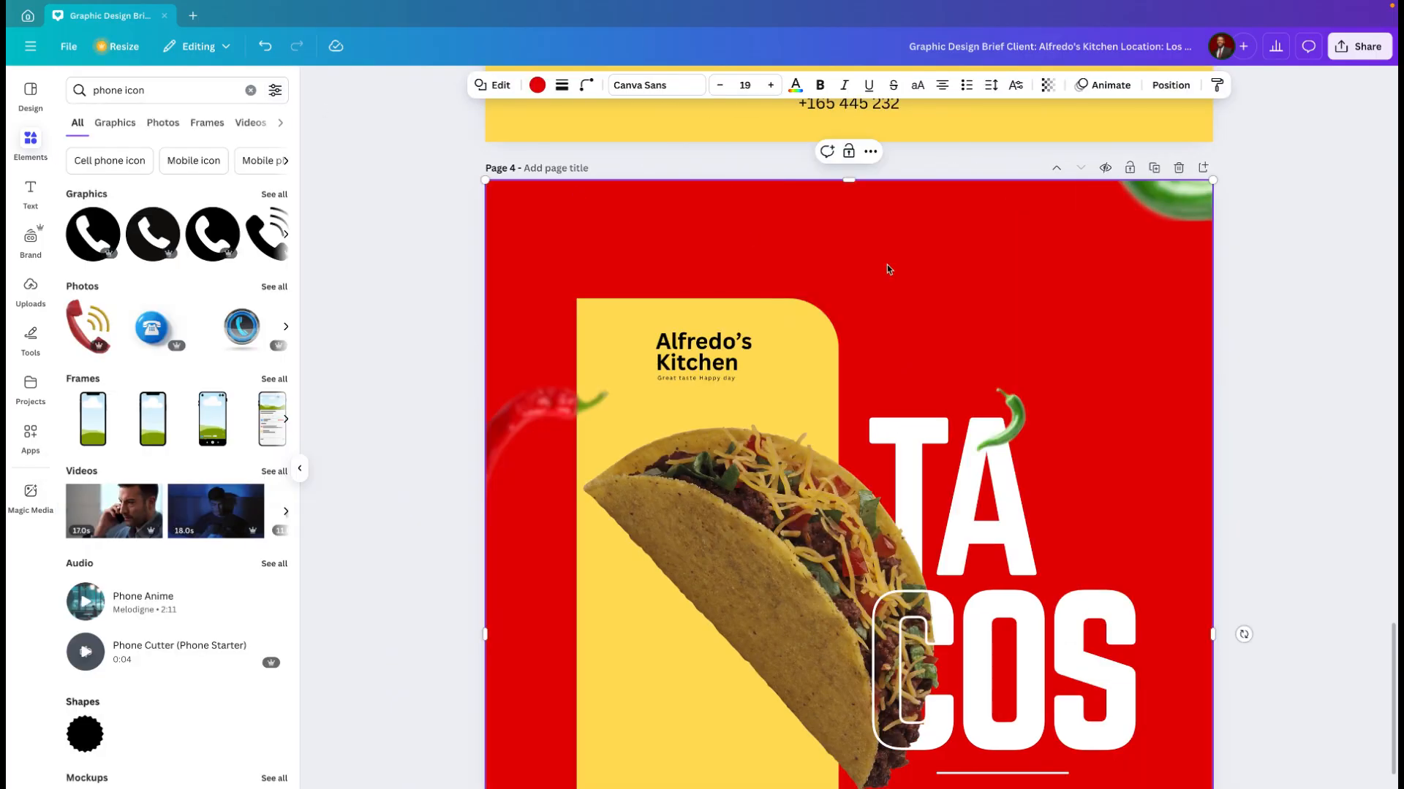
pyautogui.click(872, 152)
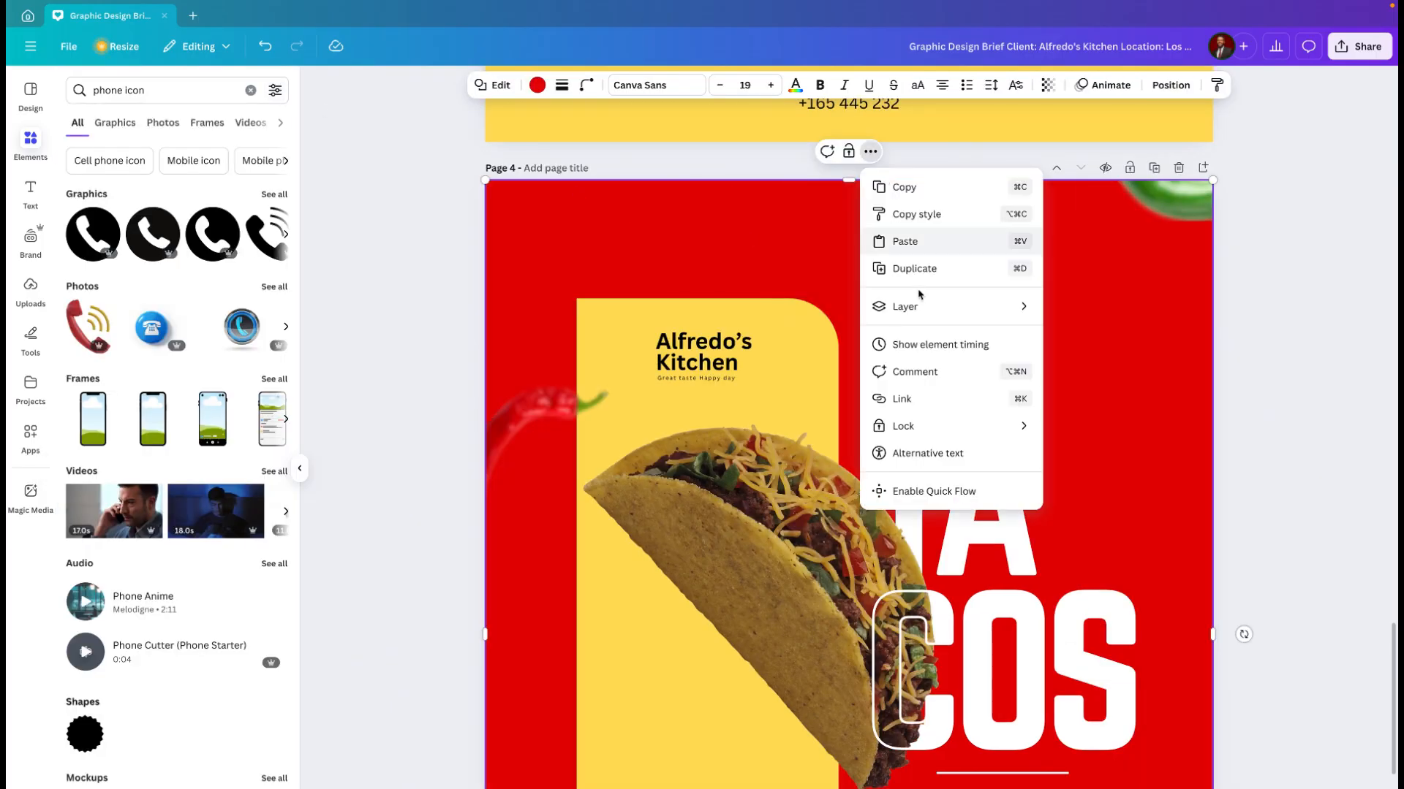
pyautogui.moveTo(926, 427)
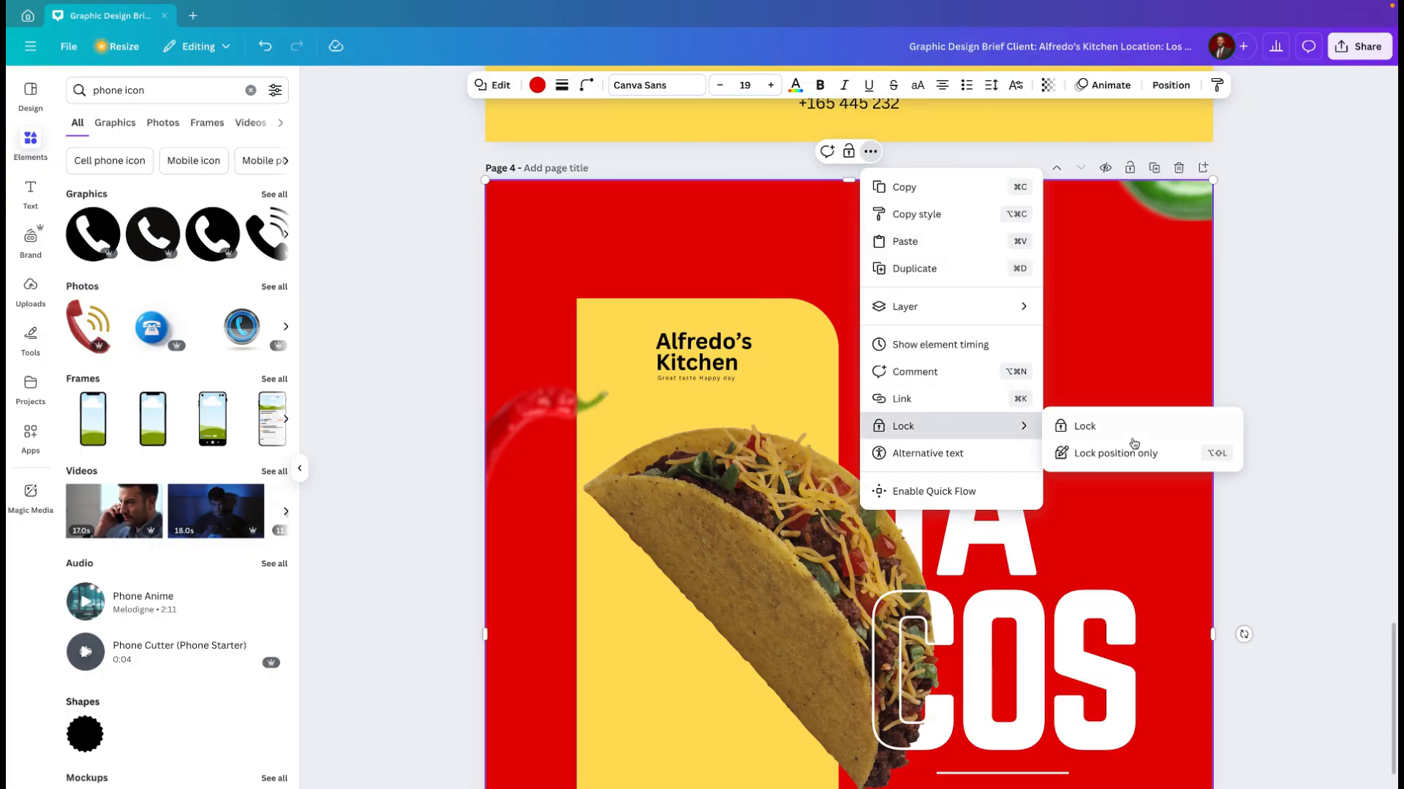
pyautogui.click(1088, 427)
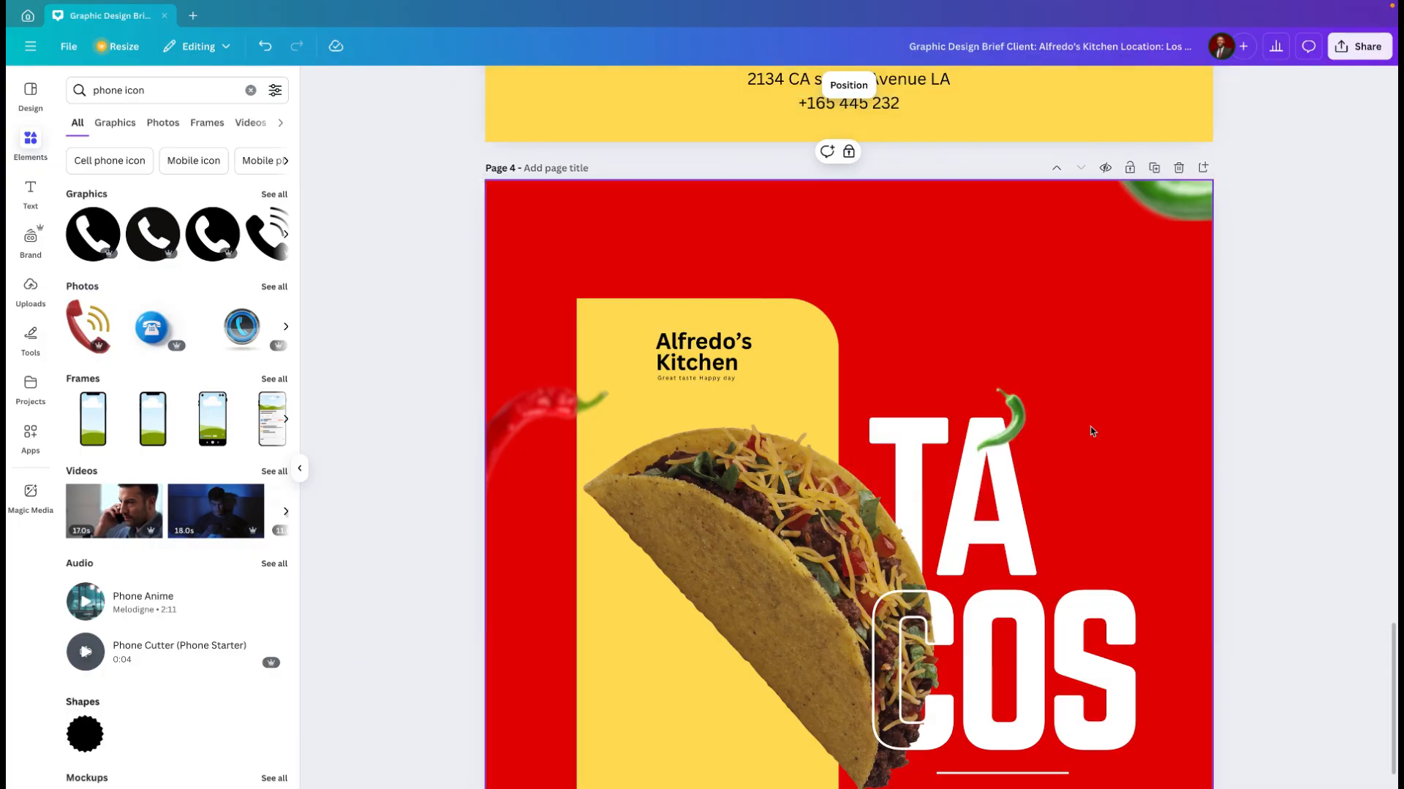
pyautogui.moveTo(948, 349); pyautogui.dragTo(978, 324)
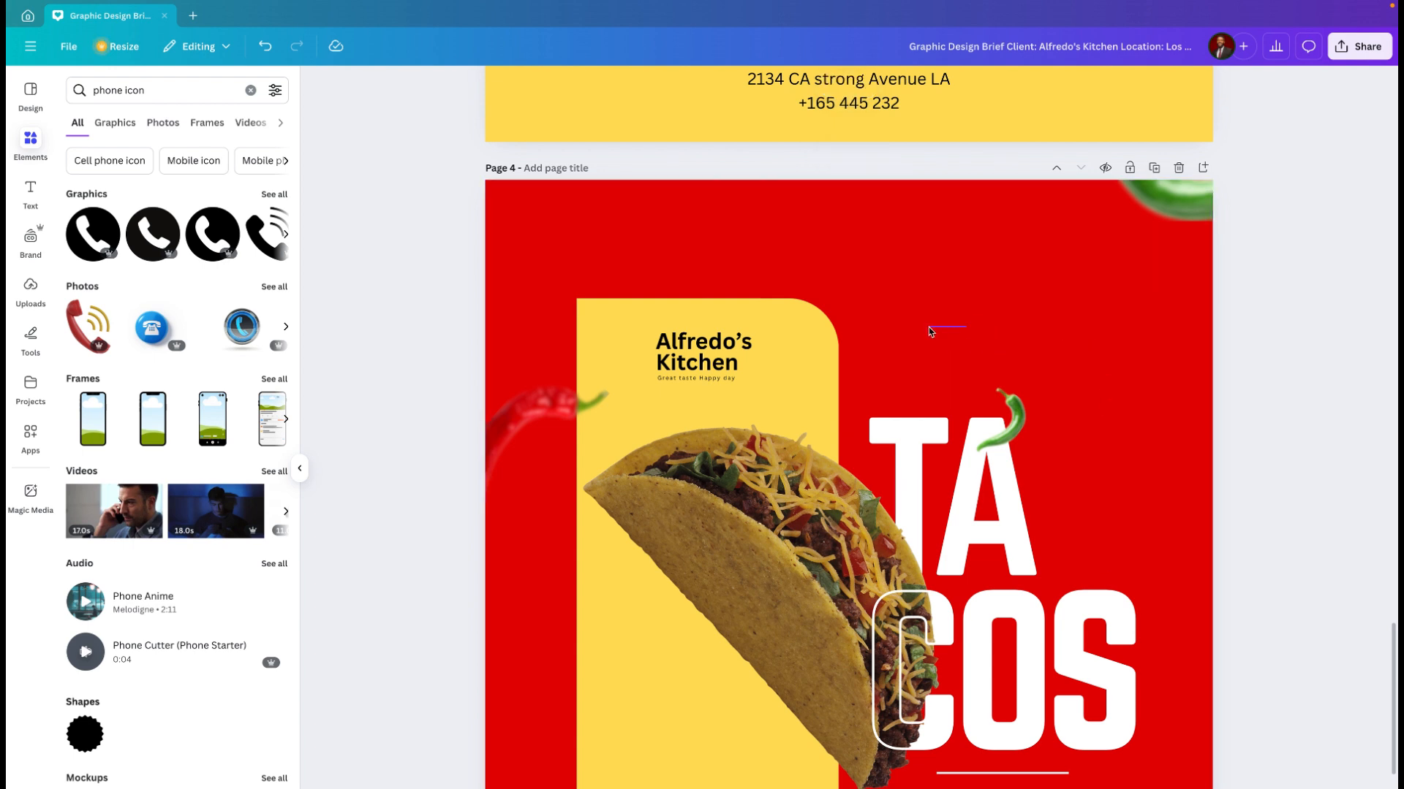
# Step: Try shifting the taco image slightly, undo the move and deselect it
pyautogui.click(797, 374)
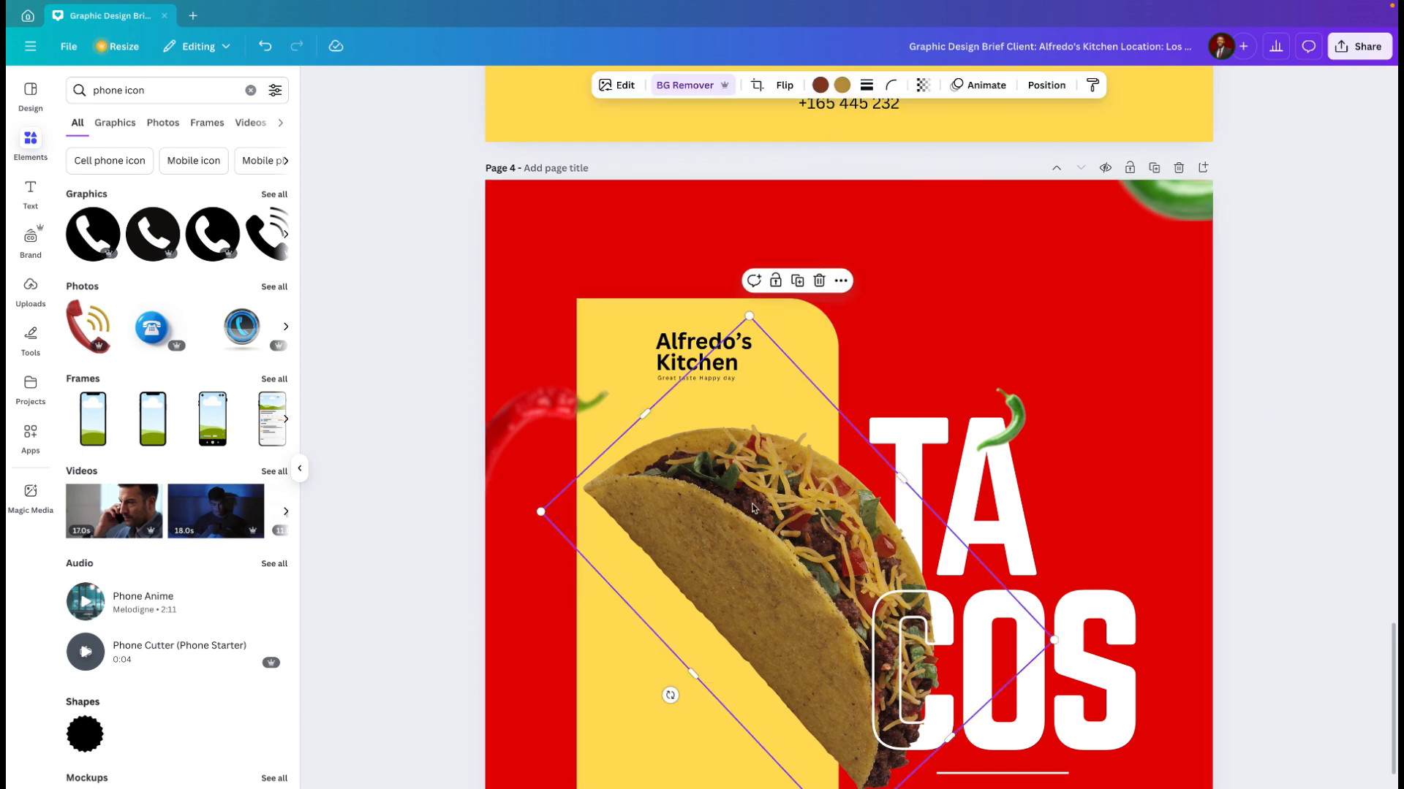
pyautogui.moveTo(749, 509)
pyautogui.mouseDown()
pyautogui.moveTo(752, 468)
pyautogui.moveTo(764, 513)
pyautogui.mouseUp()
pyautogui.hotkey('ctrl', 'z')
pyautogui.click(1011, 285)
# Step: Shift the green chili in the flyer's lower-left corner slightly down and outward
pyautogui.scroll(-2, 991, 290)
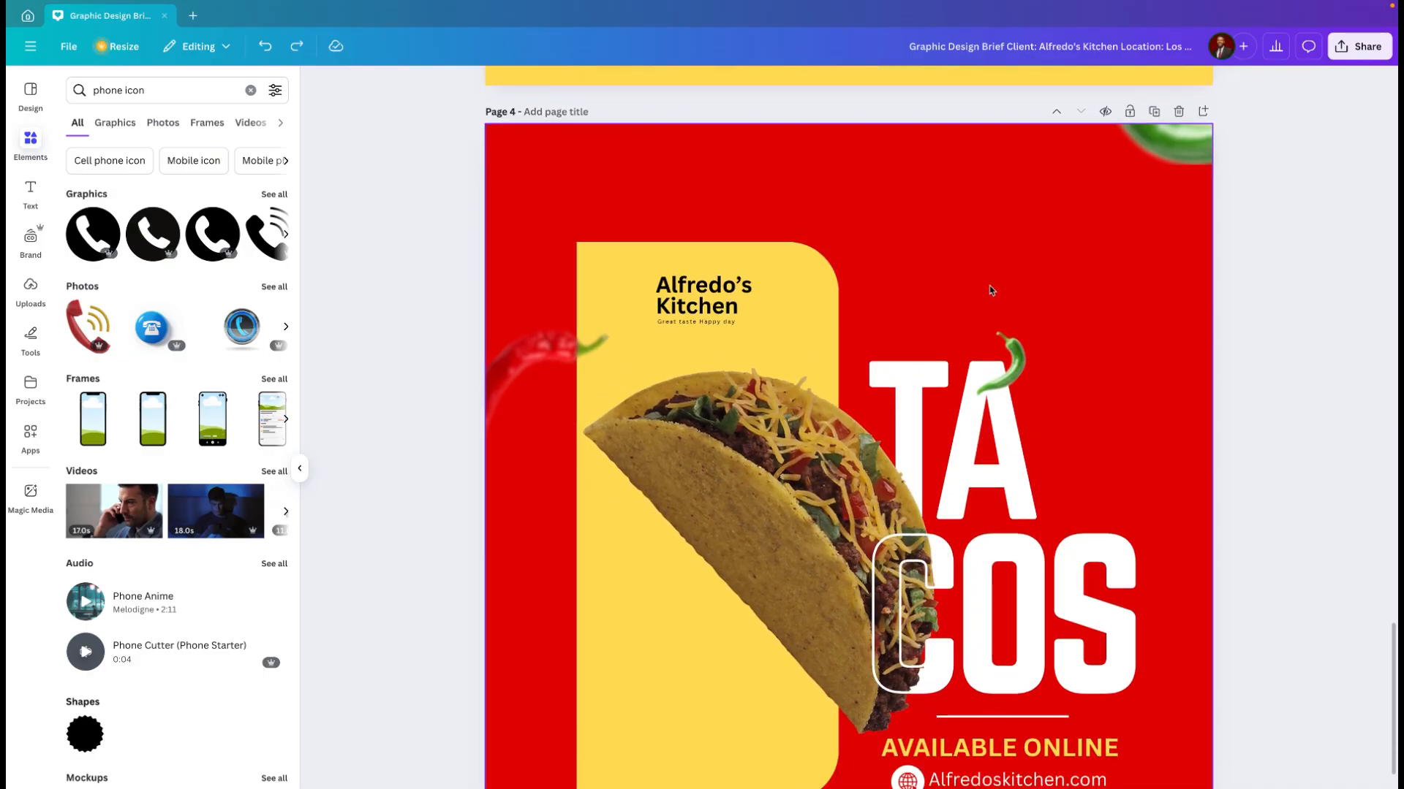
pyautogui.keyDown('ctrl'); pyautogui.scroll(-5, 991, 291); pyautogui.keyUp('ctrl')
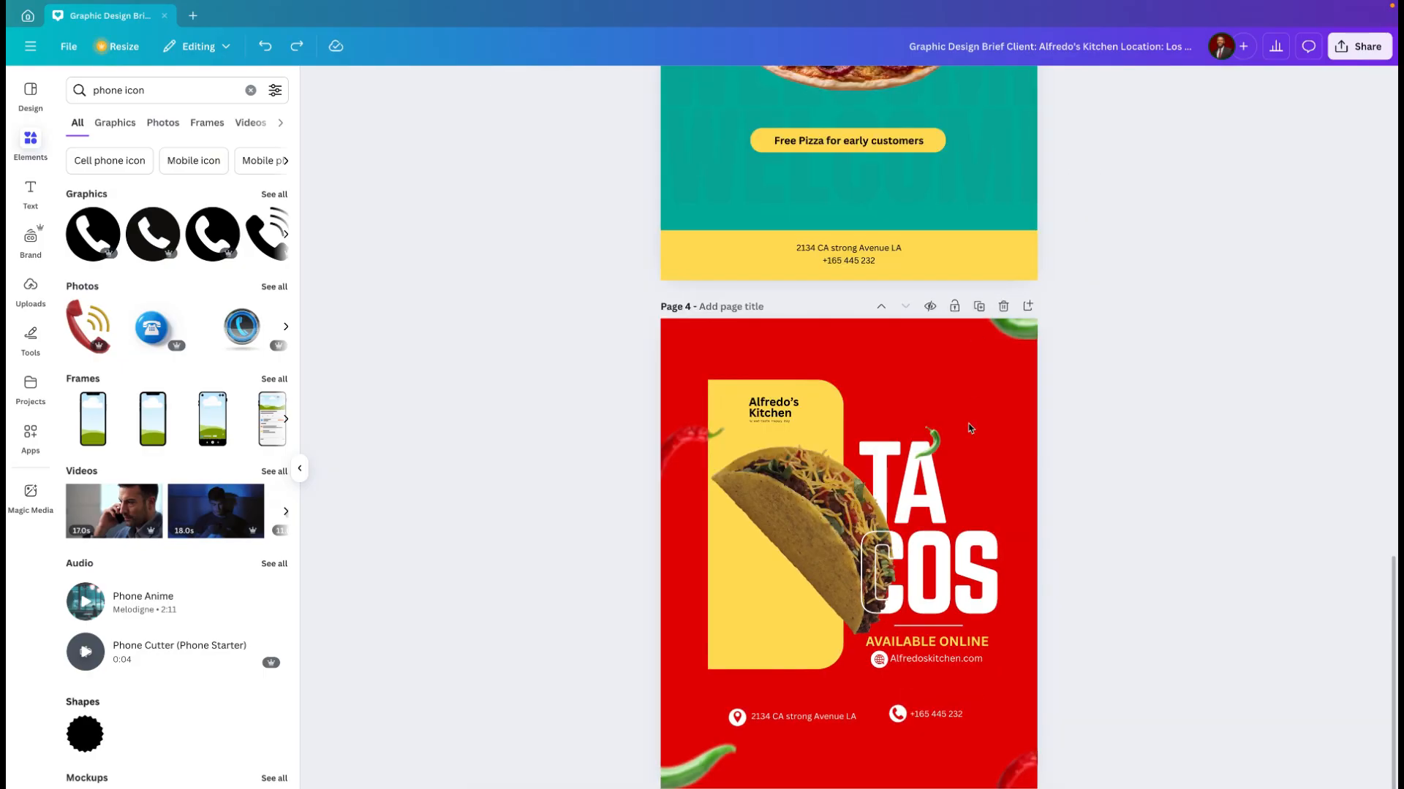
pyautogui.keyDown('ctrl'); pyautogui.scroll(3, 898, 600); pyautogui.keyUp('ctrl')
pyautogui.scroll(-2, 898, 600)
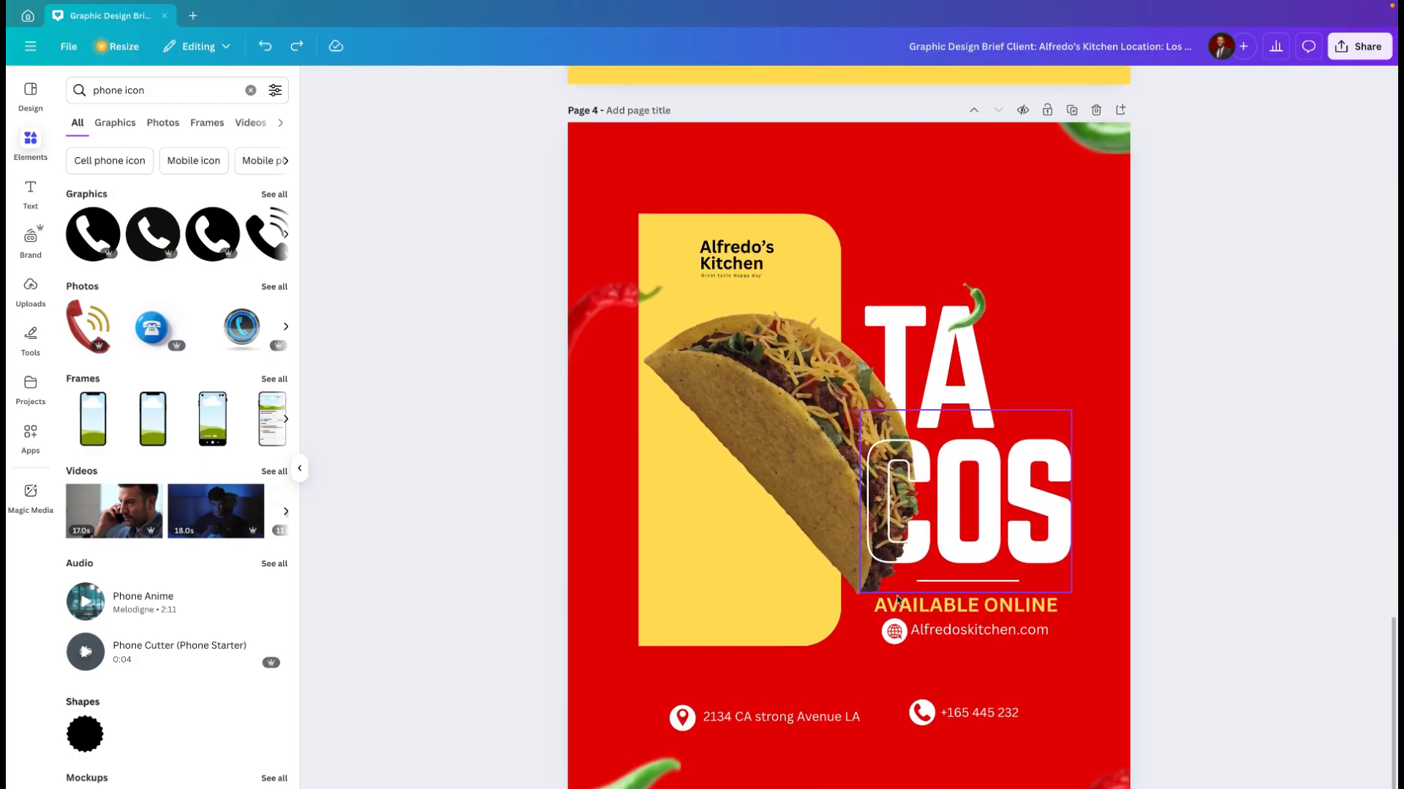
pyautogui.moveTo(598, 783); pyautogui.dragTo(581, 788)
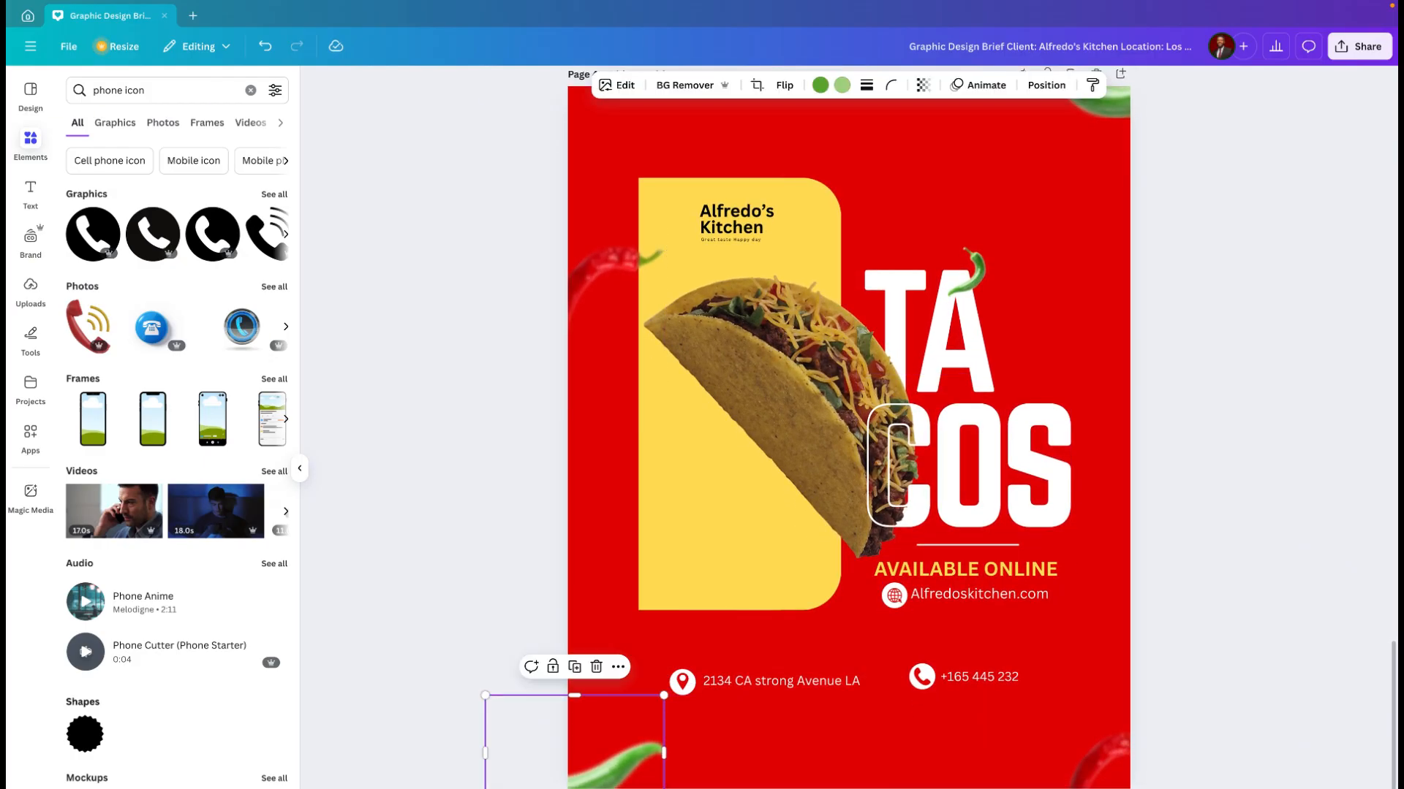
pyautogui.click(661, 665)
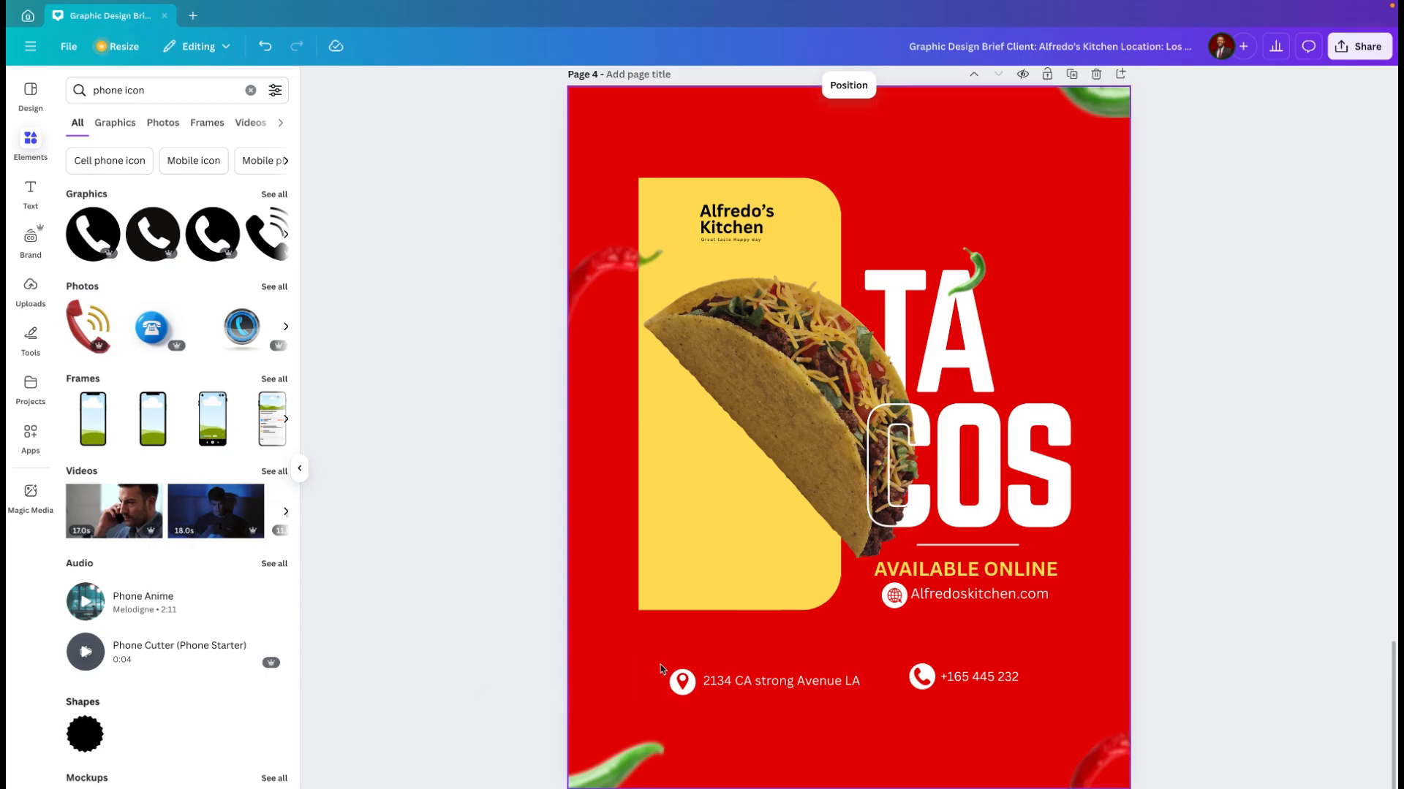
# Step: Select the address and phone number together with their icons and move them slightly lower on the flyer
pyautogui.moveTo(660, 665); pyautogui.dragTo(784, 709)
pyautogui.moveTo(962, 720); pyautogui.dragTo(1042, 691)
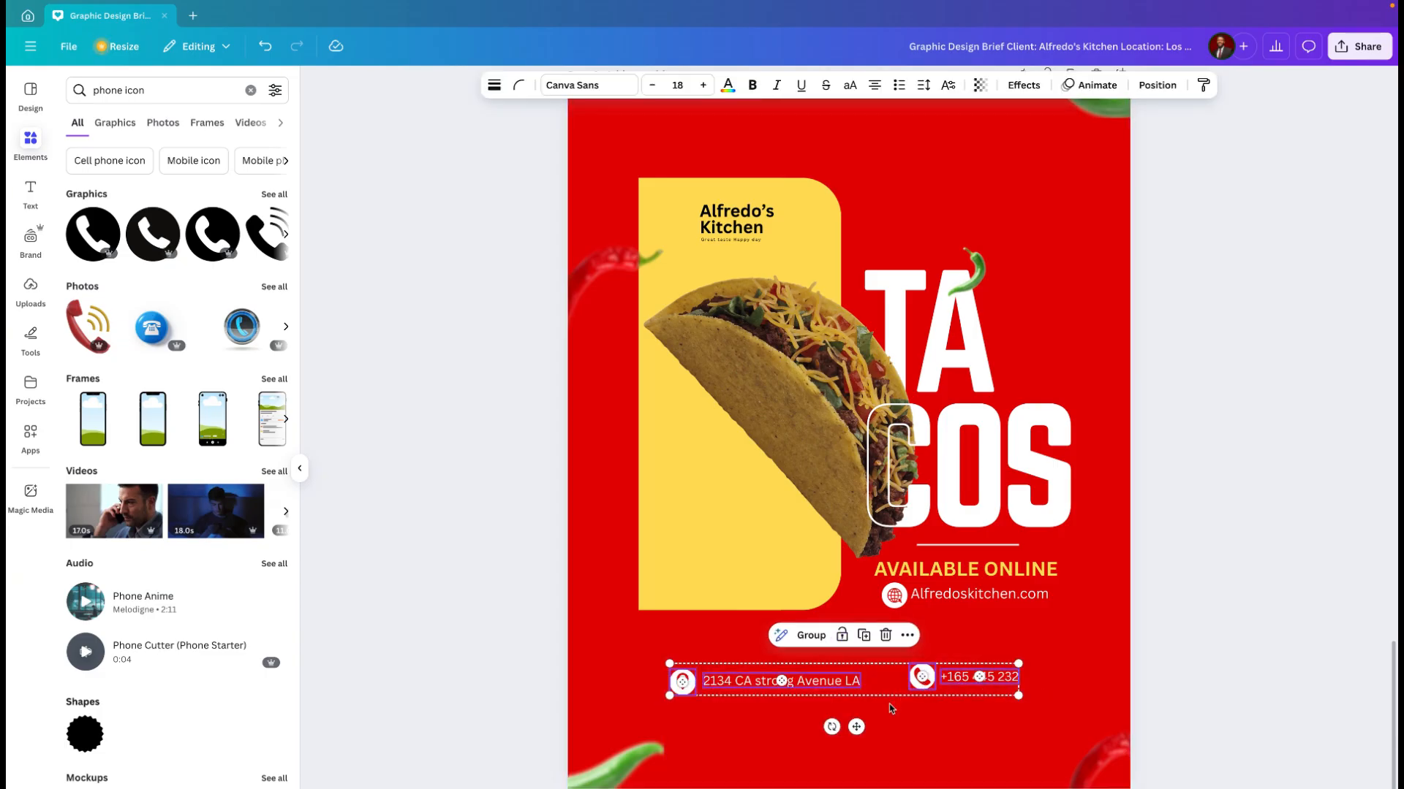
pyautogui.moveTo(856, 726); pyautogui.dragTo(863, 750)
pyautogui.click(761, 631)
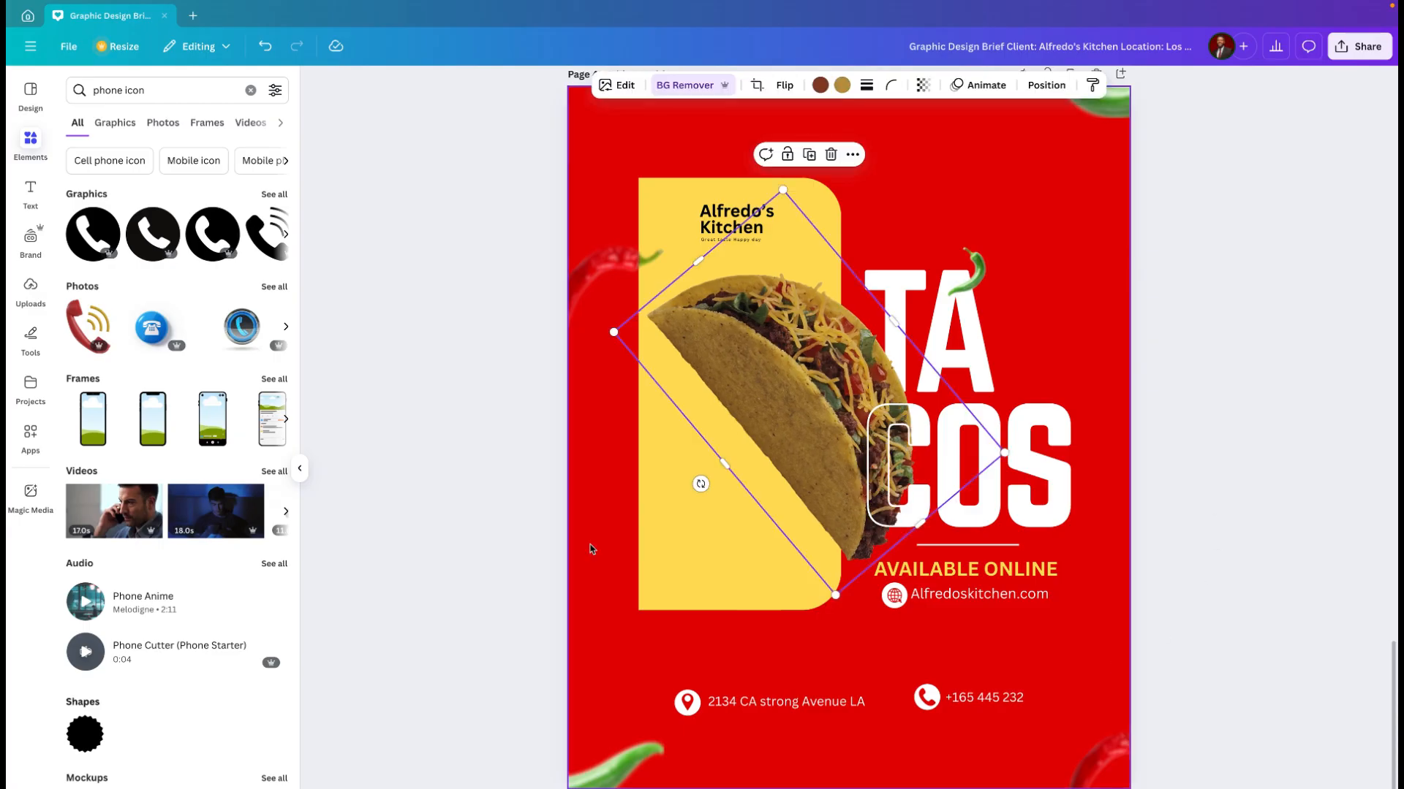
pyautogui.click(591, 549)
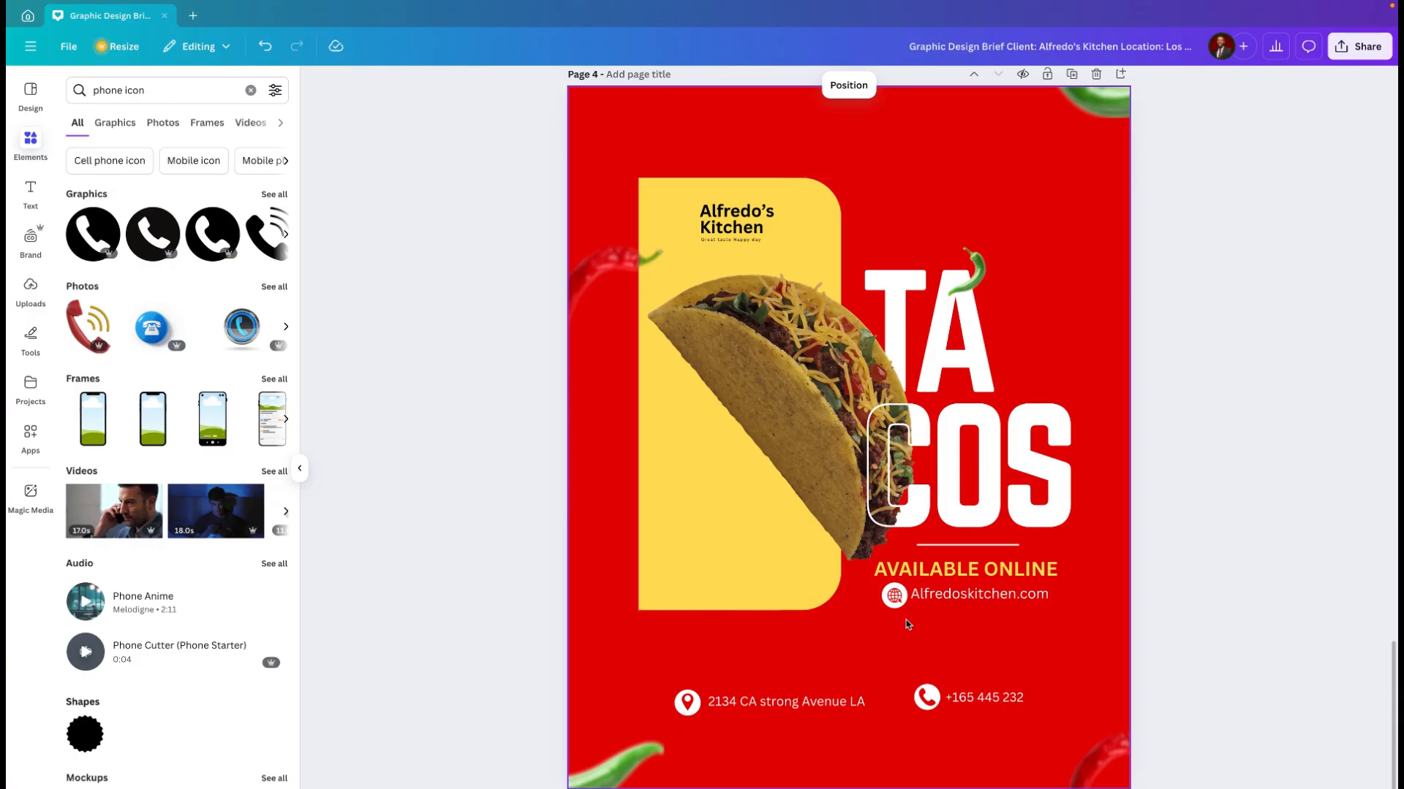
# Step: Widen the gap between the website icon and the web address by nudging the icon left and the text right
pyautogui.keyDown('ctrl'); pyautogui.scroll(5, 906, 620); pyautogui.keyUp('ctrl')
pyautogui.keyDown('ctrl'); pyautogui.scroll(1, 906, 620); pyautogui.keyUp('ctrl')
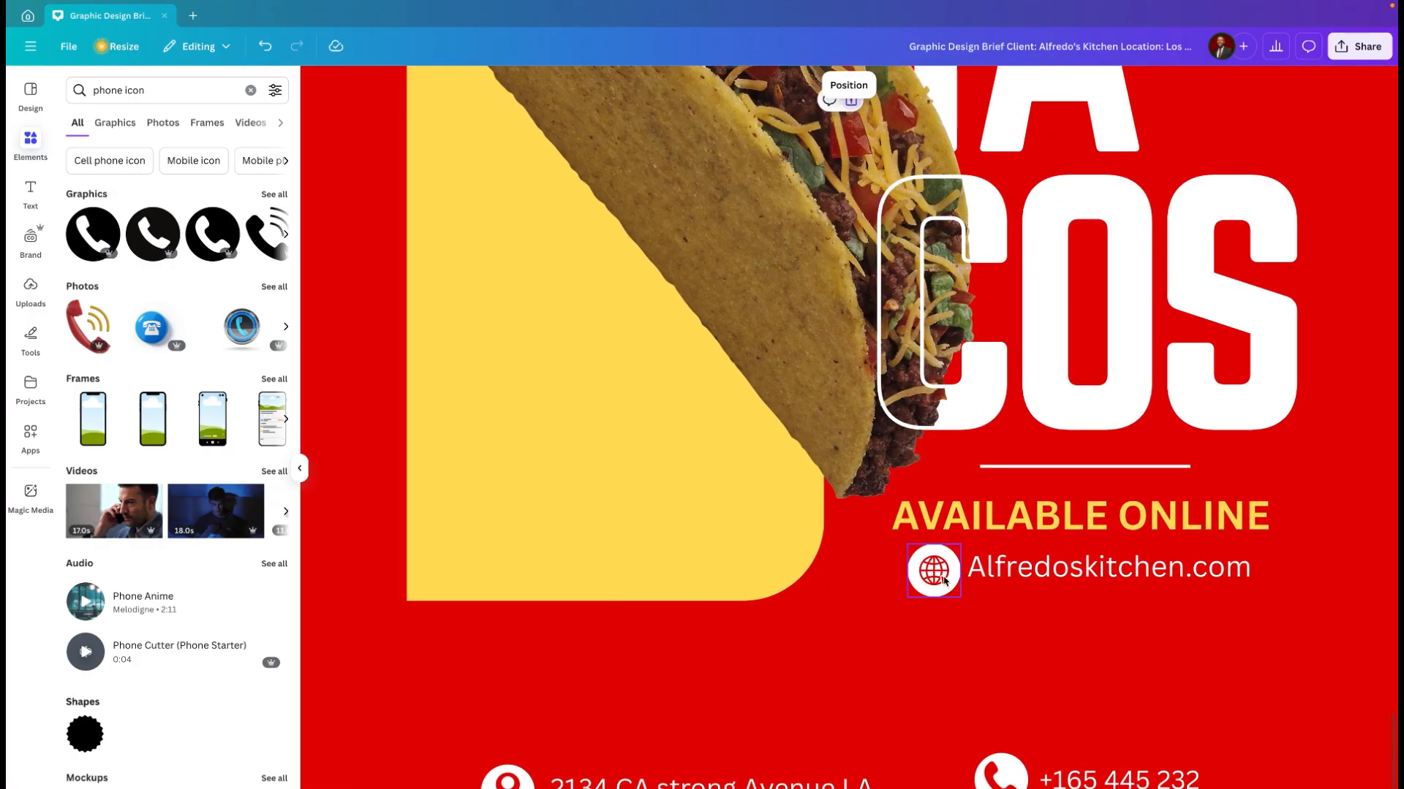
pyautogui.click(932, 572)
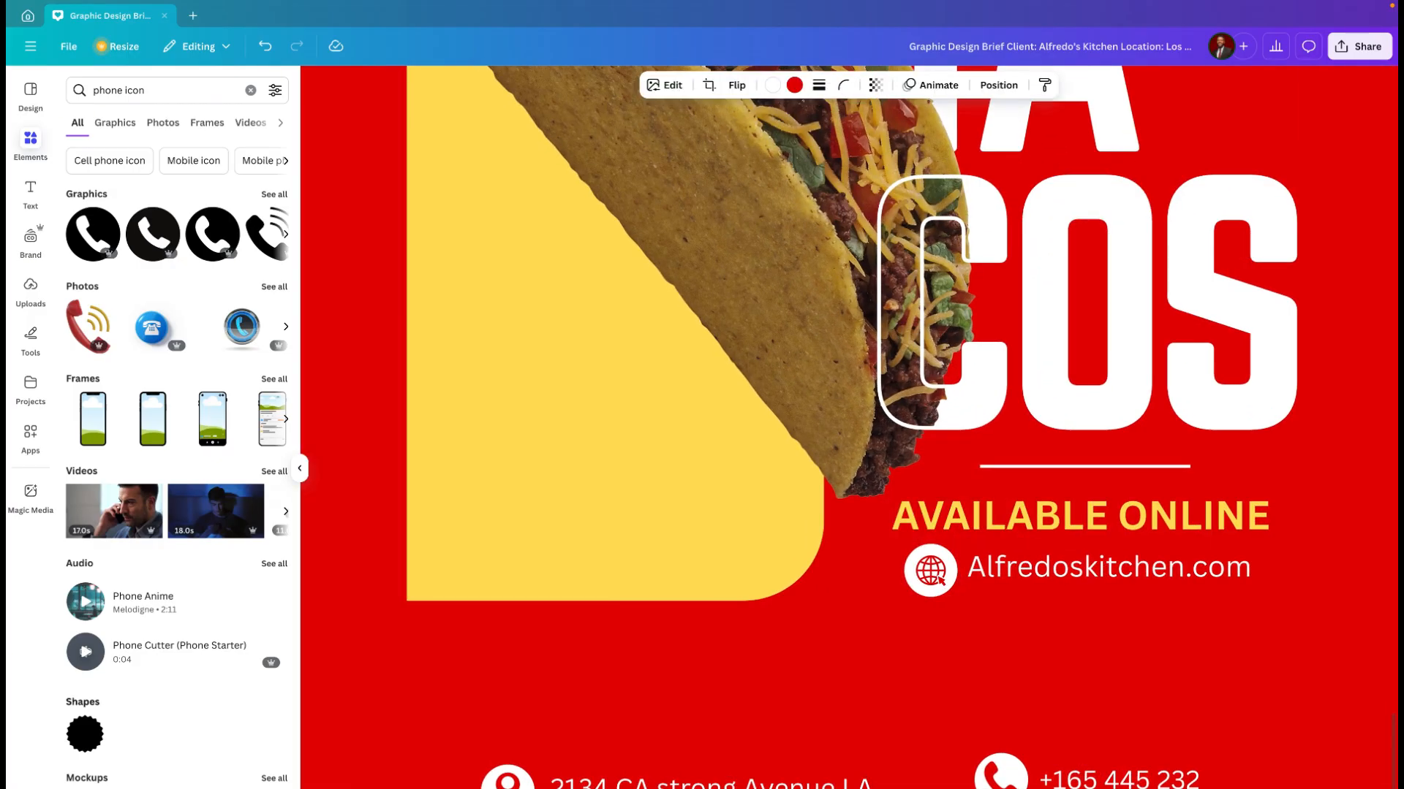
pyautogui.click(1088, 575)
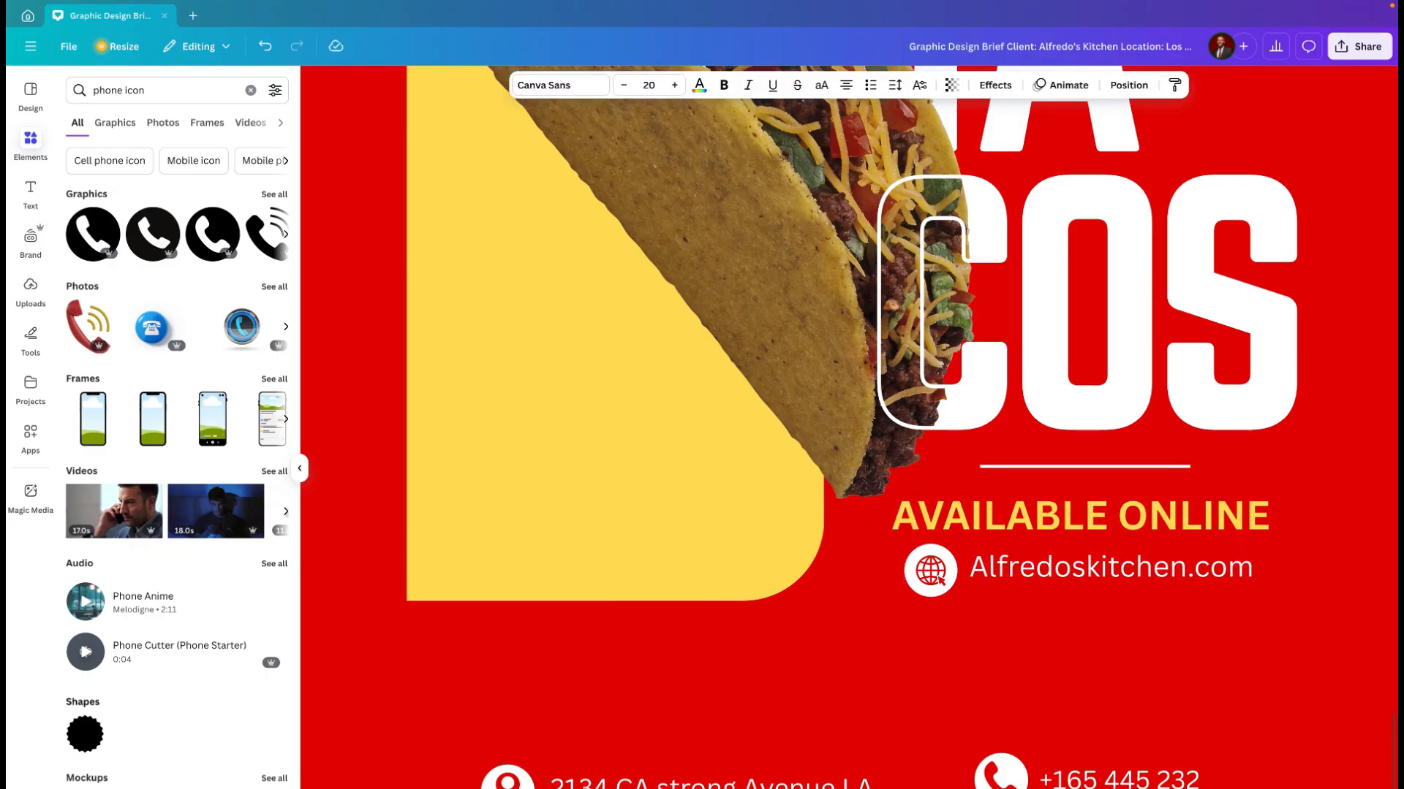
pyautogui.click(975, 681)
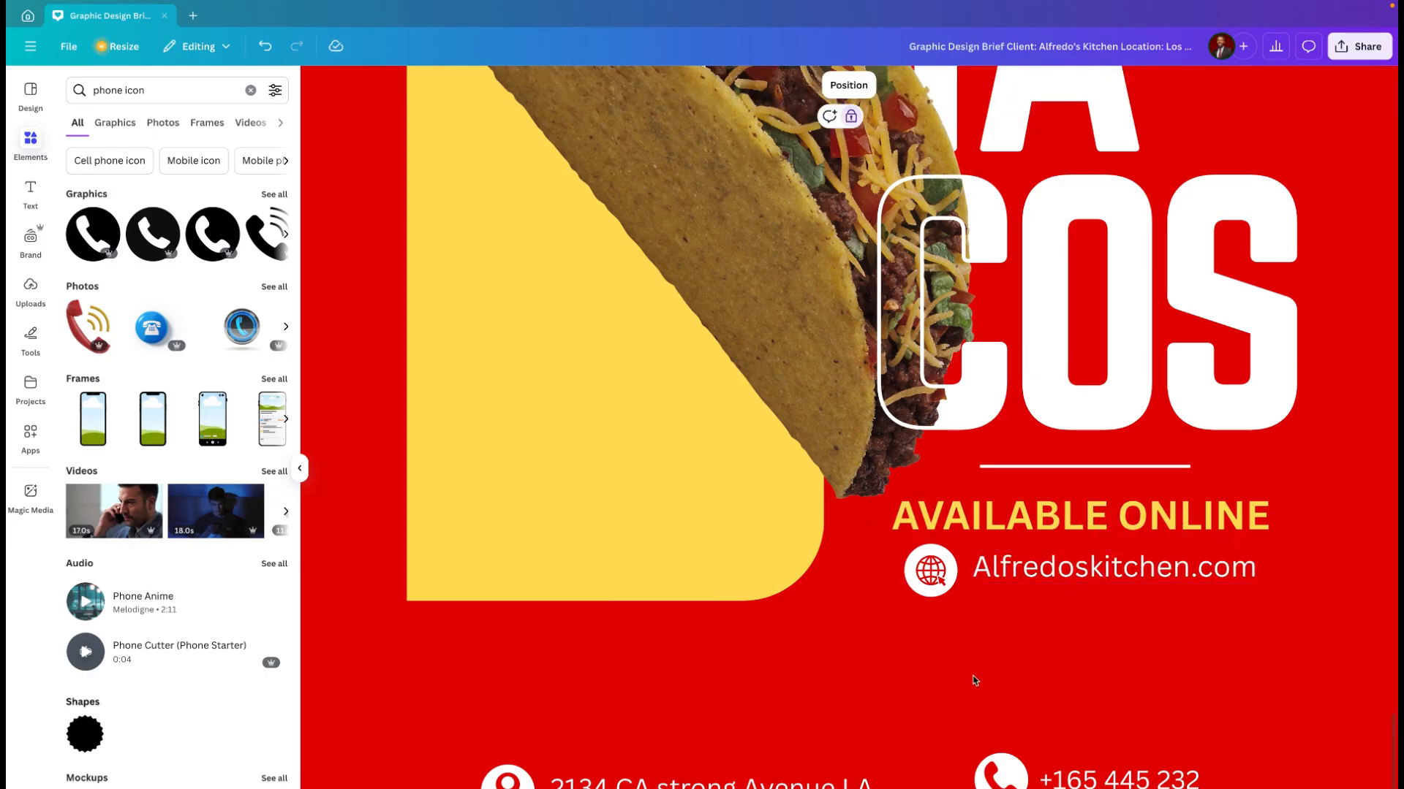
pyautogui.keyDown('ctrl'); pyautogui.scroll(-3, 975, 680); pyautogui.keyUp('ctrl')
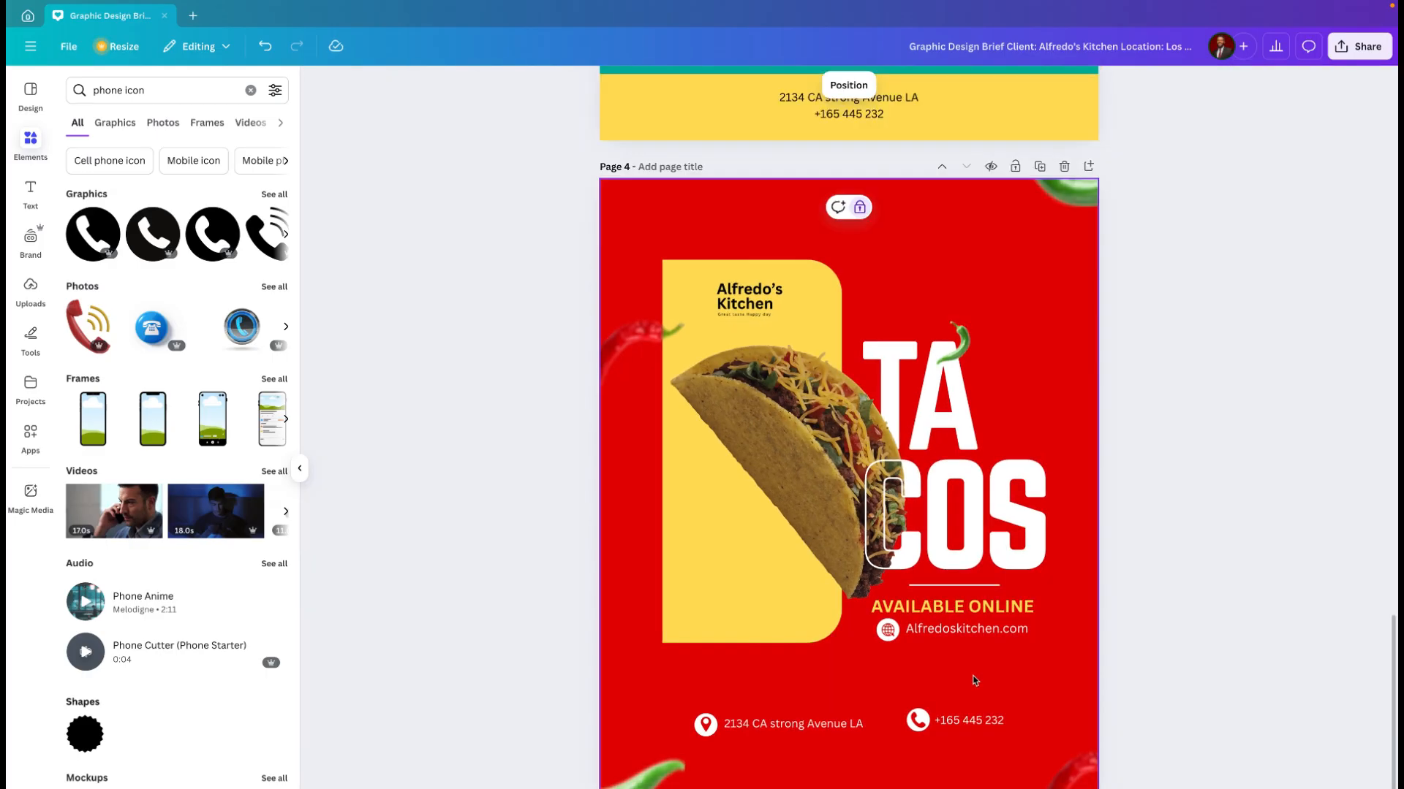